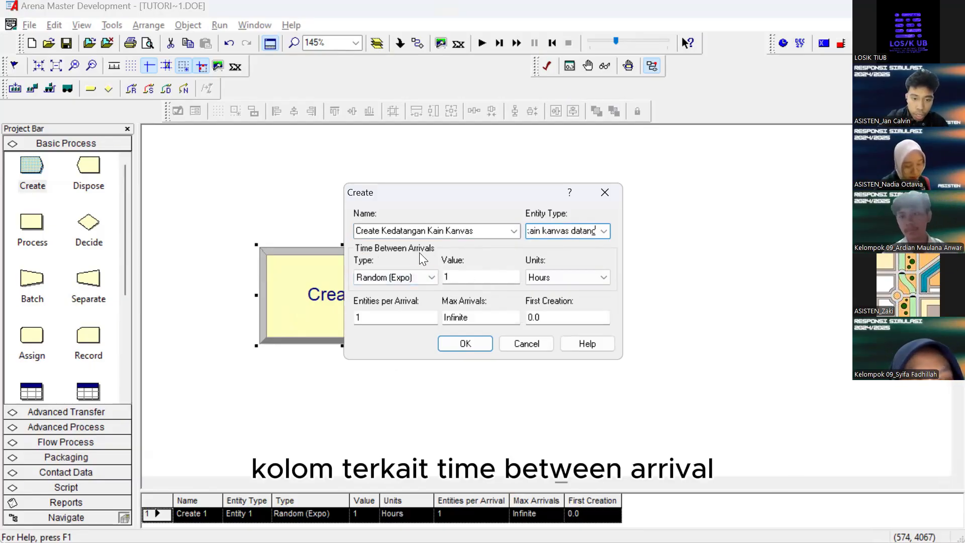
# Set the time between arrivals of Create Kedatangan Kain Kanvas to Constant, with a value of 5 and units of Days
pyautogui.click(408, 279)
pyautogui.click(405, 310)
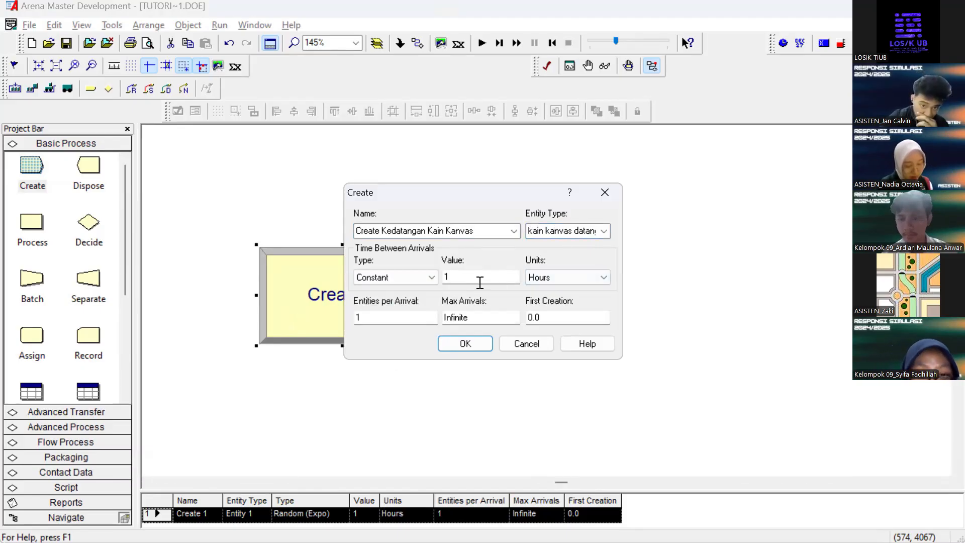
pyautogui.doubleClick(480, 282)
pyautogui.write('5')
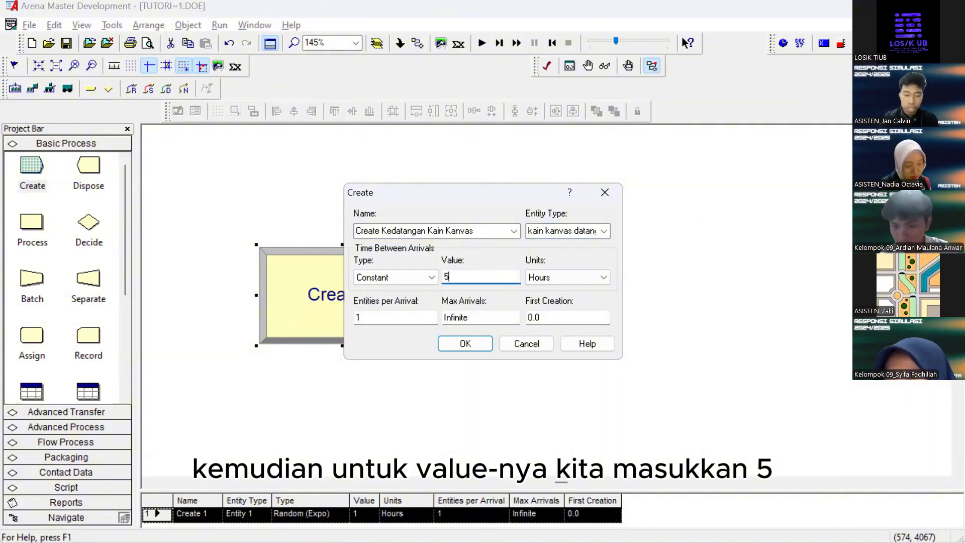
pyautogui.click(563, 277)
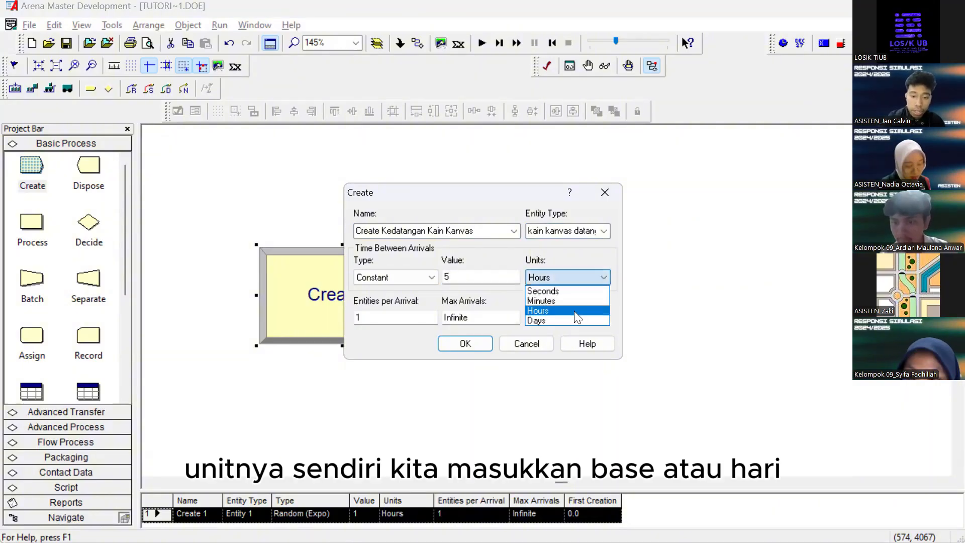
pyautogui.click(569, 320)
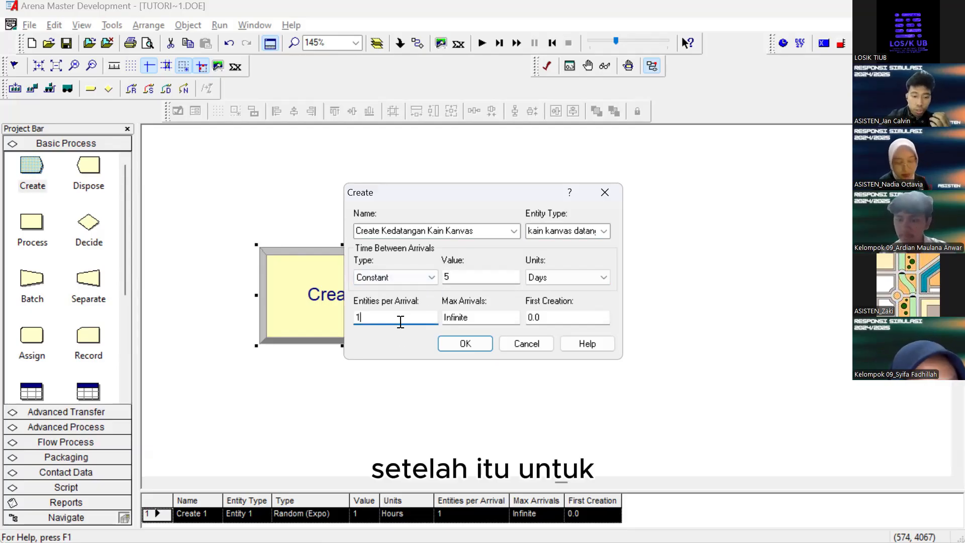
# Set the entities per arrival to 1000, keep the units at Days, and accept the canvas arrival module's settings
pyautogui.write('000')
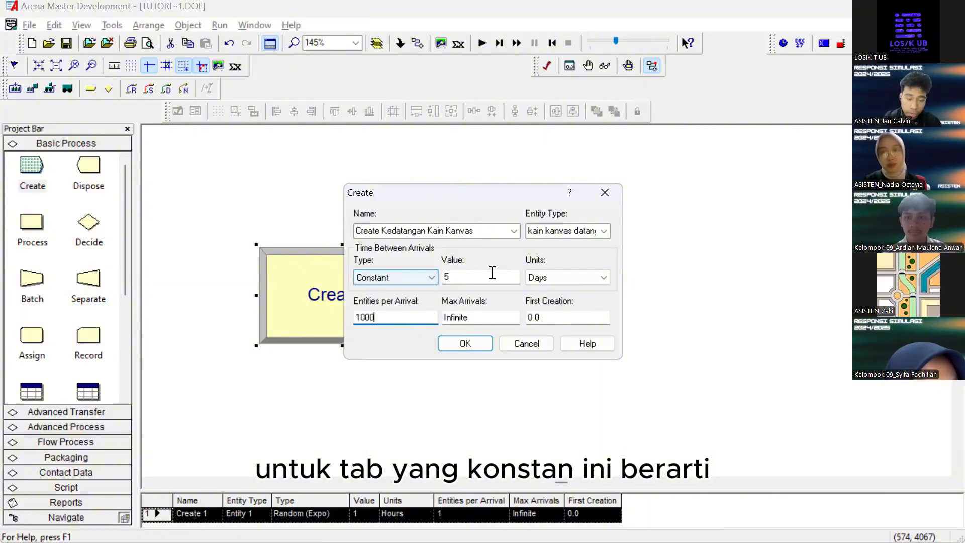
pyautogui.click(453, 277)
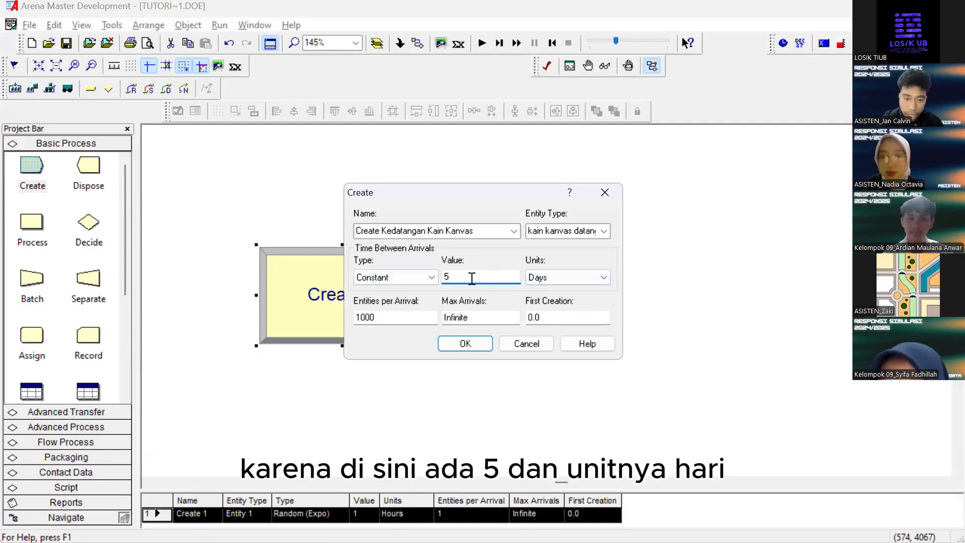
pyautogui.click(576, 277)
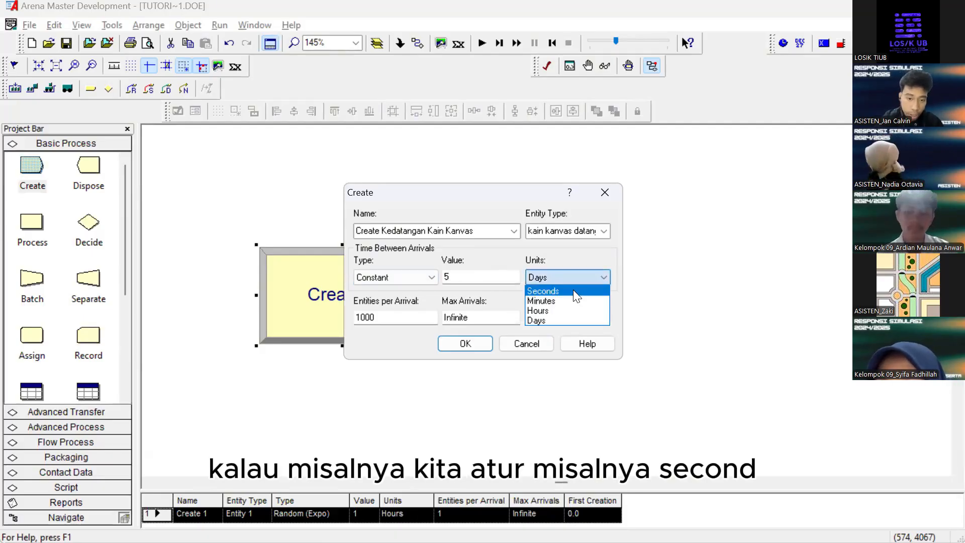
pyautogui.click(564, 319)
pyautogui.click(398, 311)
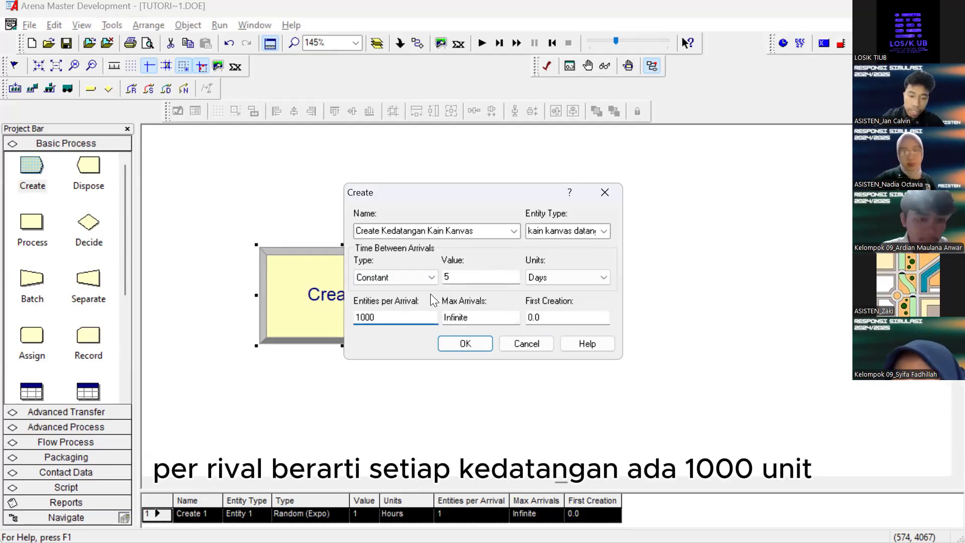
pyautogui.moveTo(395, 316); pyautogui.dragTo(356, 317)
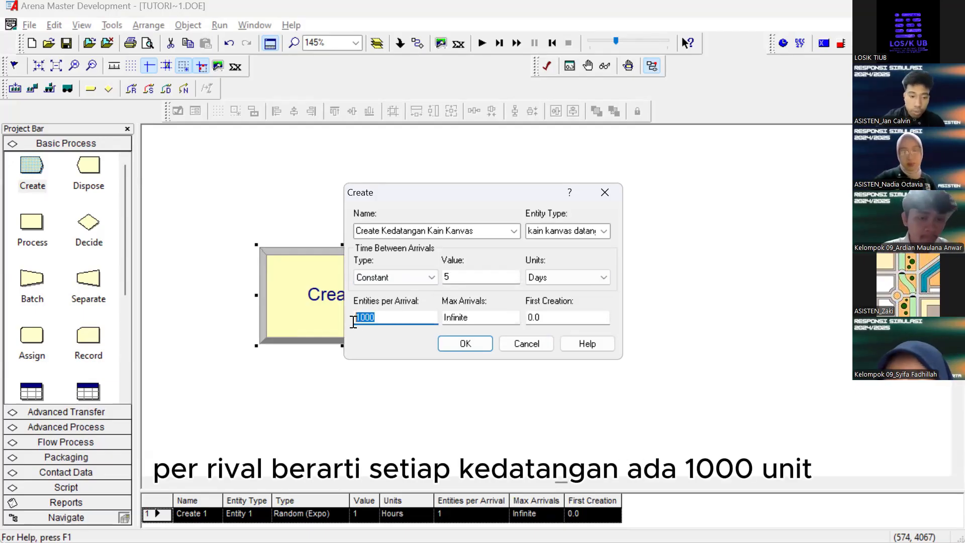
pyautogui.click(403, 316)
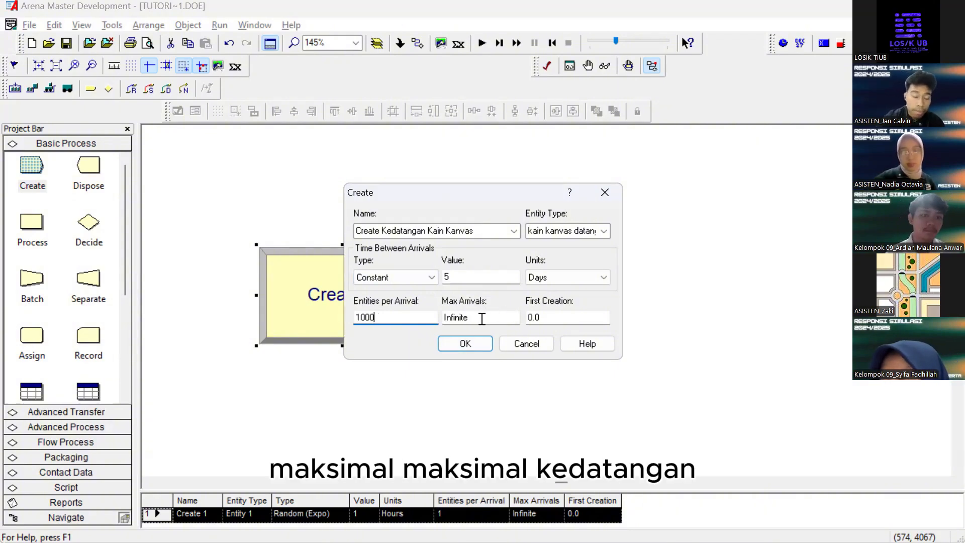
pyautogui.click(465, 344)
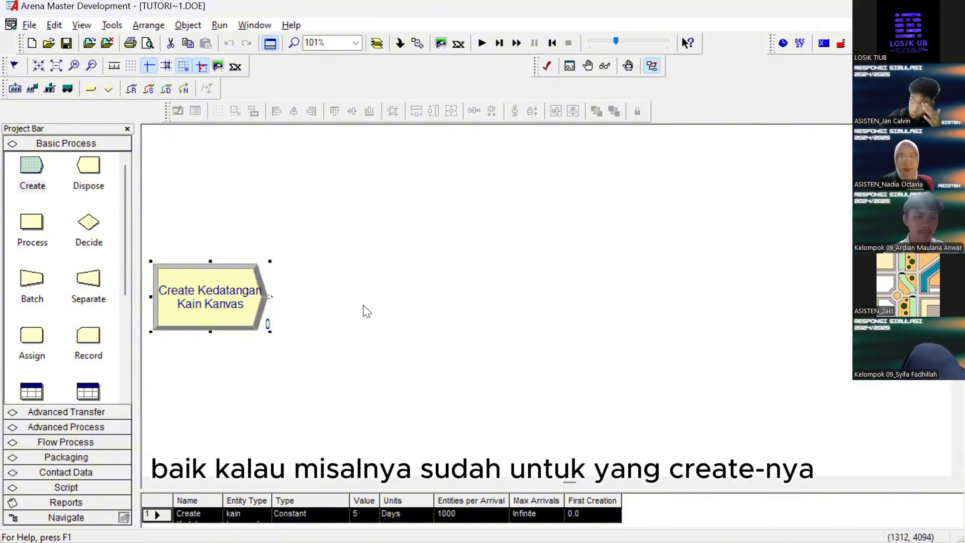
# Add a Hold module from Advanced Process after Create Kedatangan Kain Kanvas and name it "Hold kain kanvas"
pyautogui.click(74, 428)
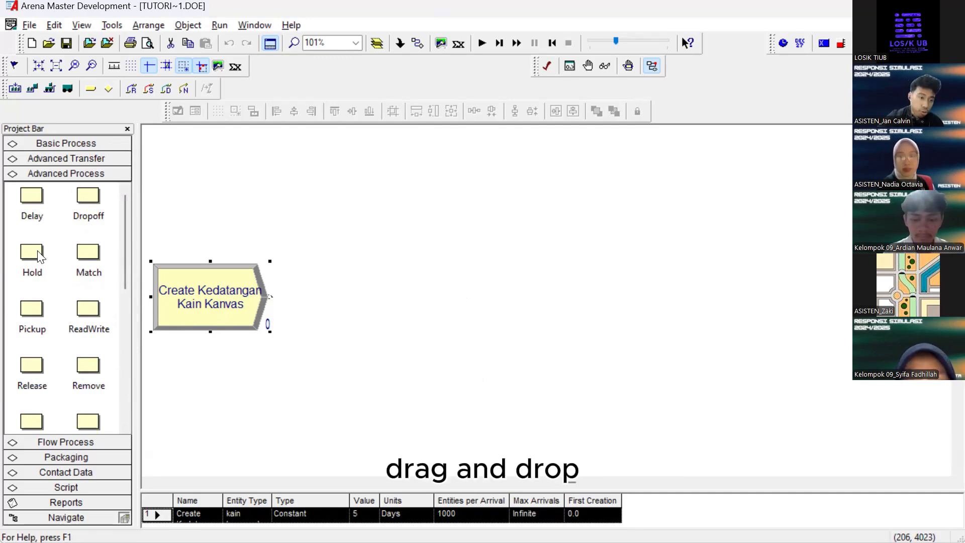
pyautogui.moveTo(37, 252); pyautogui.dragTo(336, 302)
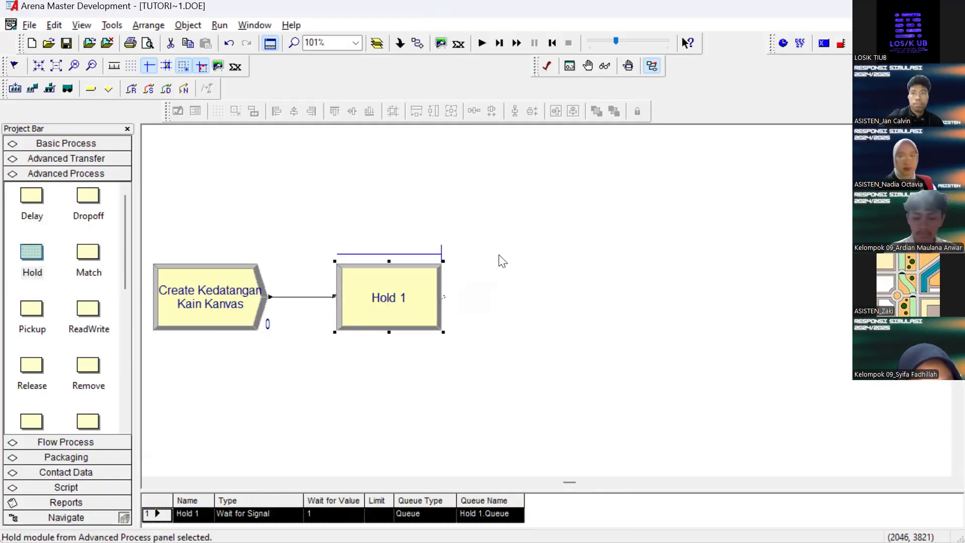
pyautogui.doubleClick(391, 285)
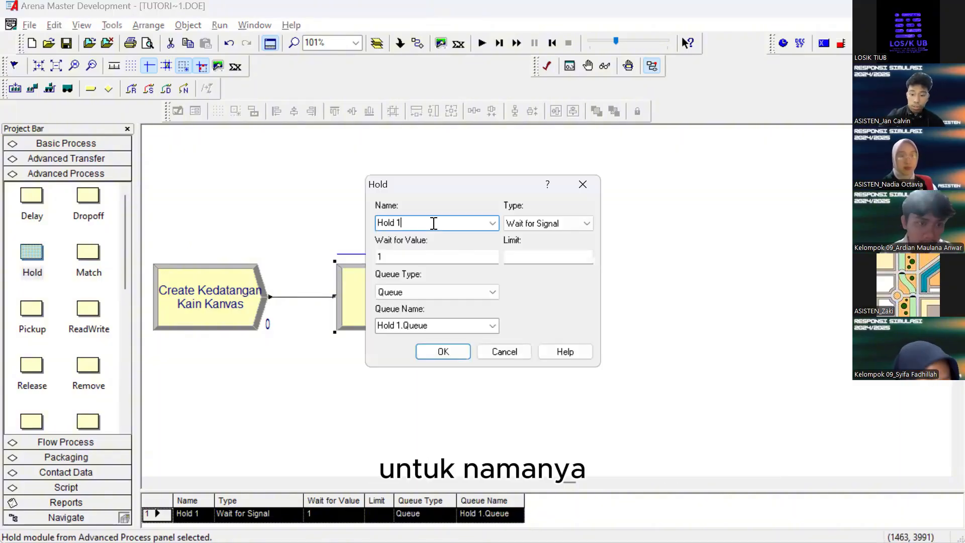
pyautogui.write('kain')
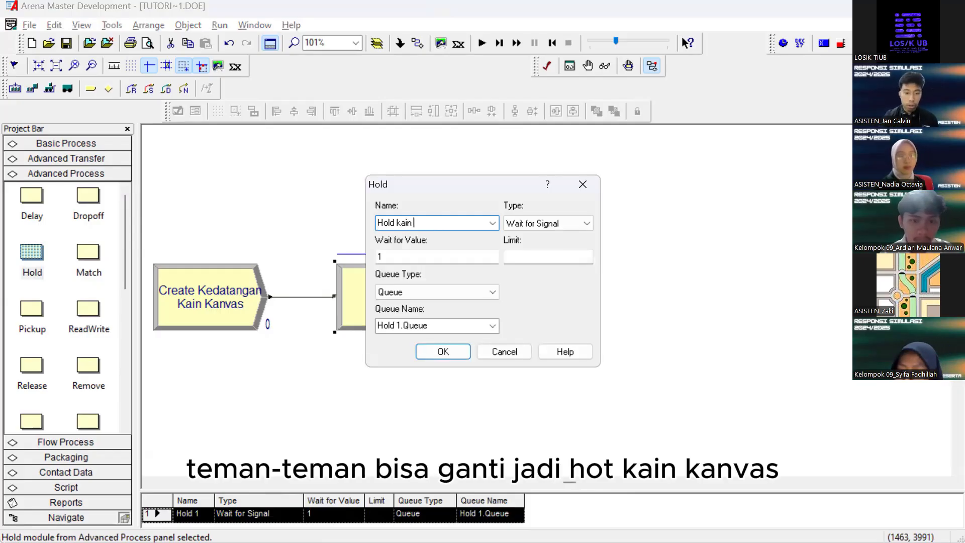
pyautogui.write(' kanvas')
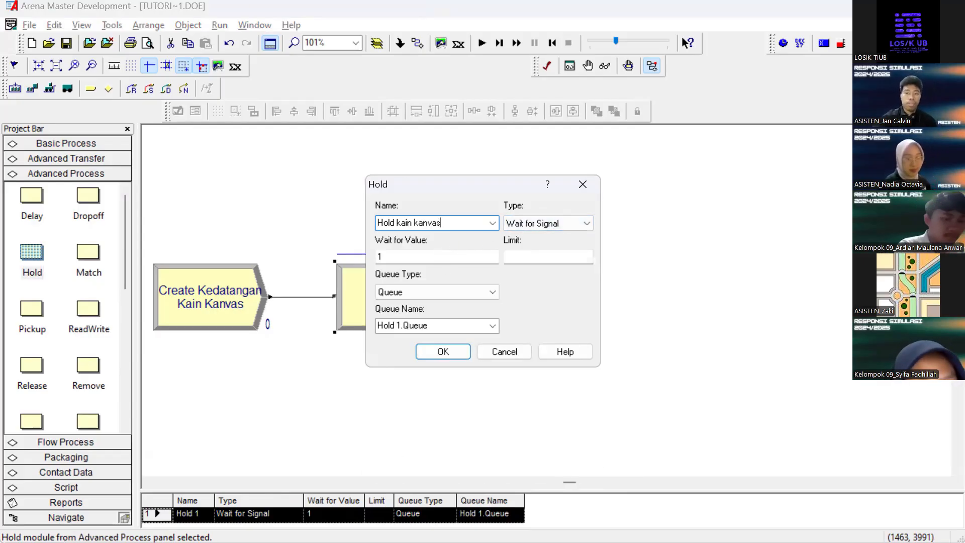
pyautogui.click(441, 351)
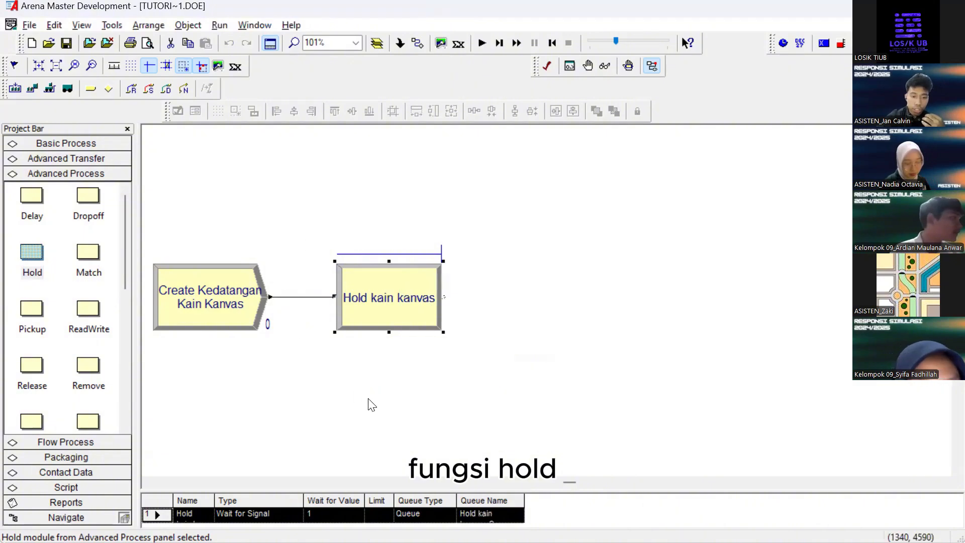
# Place a second Create module from Basic Process in the free space below Create Kedatangan Kain Kanvas
pyautogui.scroll(-1, 260, 264)
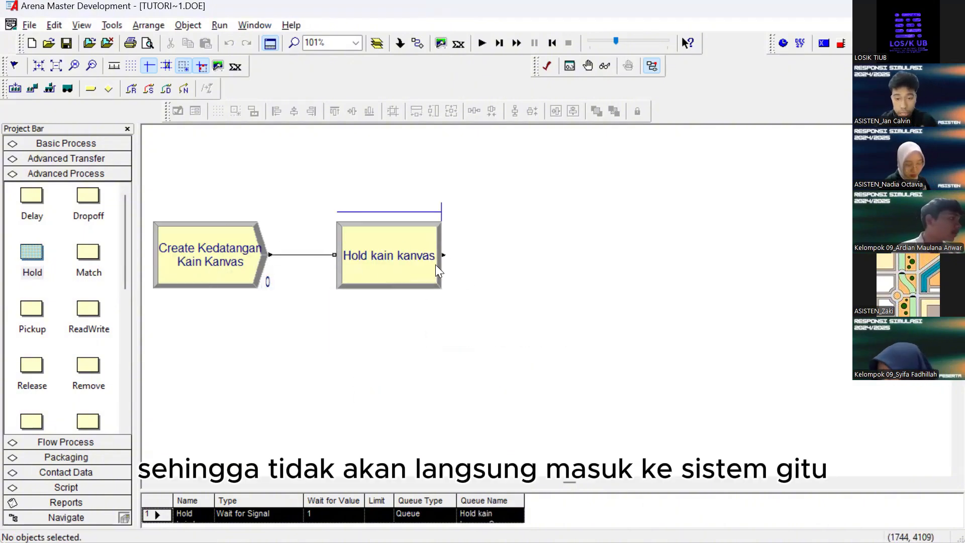
pyautogui.scroll(-1, 407, 313)
pyautogui.scroll(-1, 408, 313)
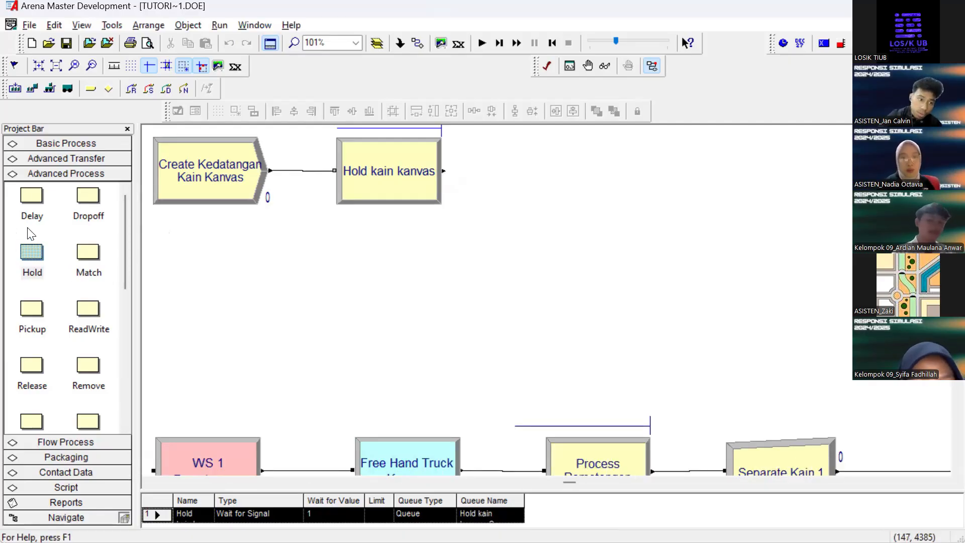
pyautogui.click(57, 143)
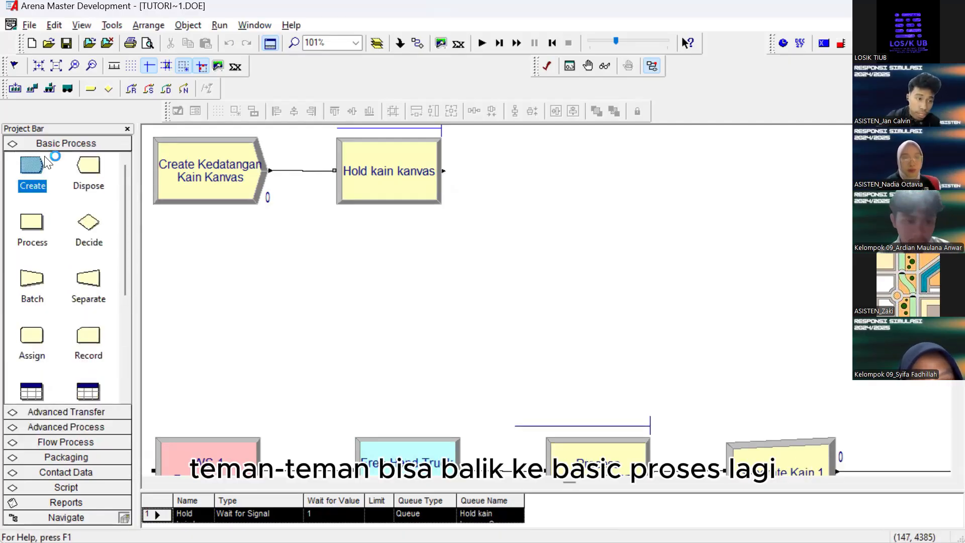
pyautogui.moveTo(33, 171); pyautogui.dragTo(161, 308)
# Name the new Create module "Create Kedatangan Pesanan" and set its entity type to Pesanan
pyautogui.doubleClick(220, 300)
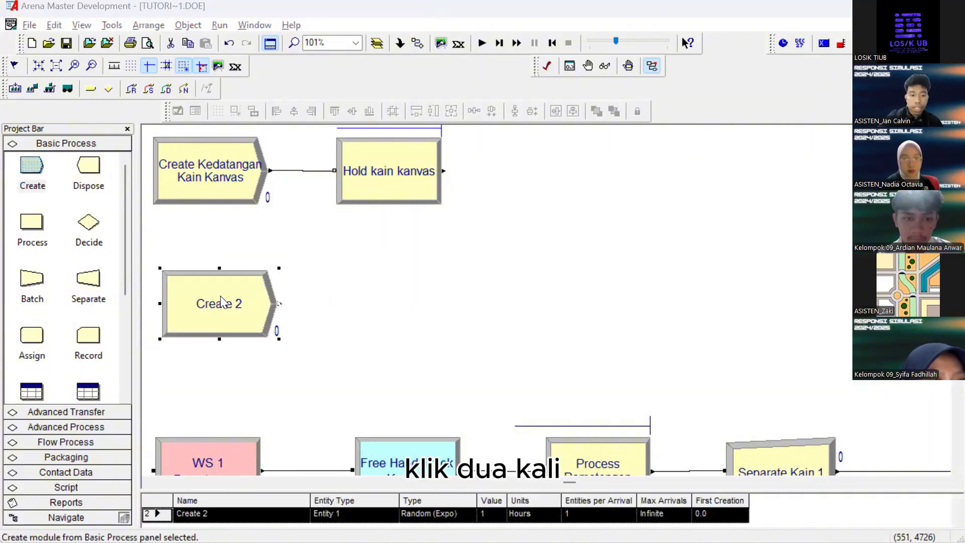
pyautogui.click(406, 229)
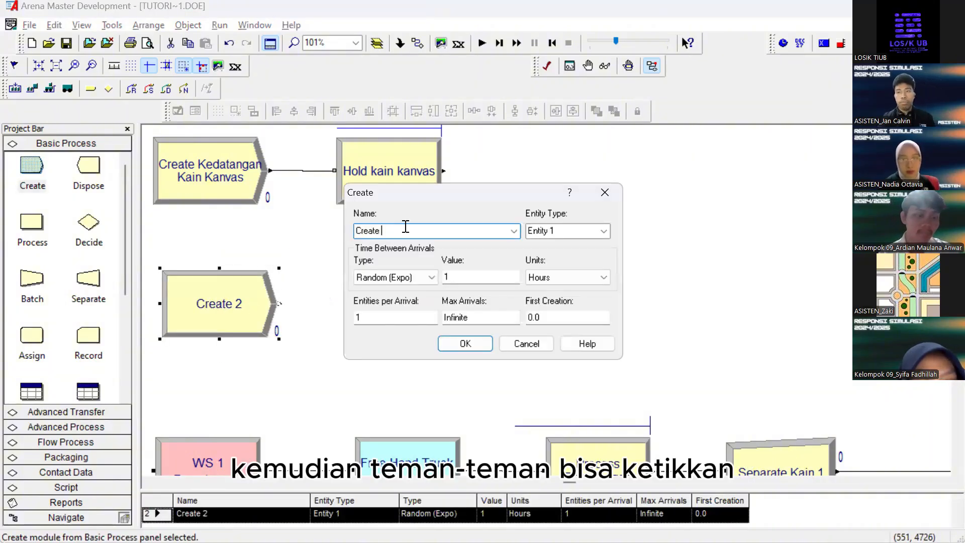
pyautogui.write('Ked')
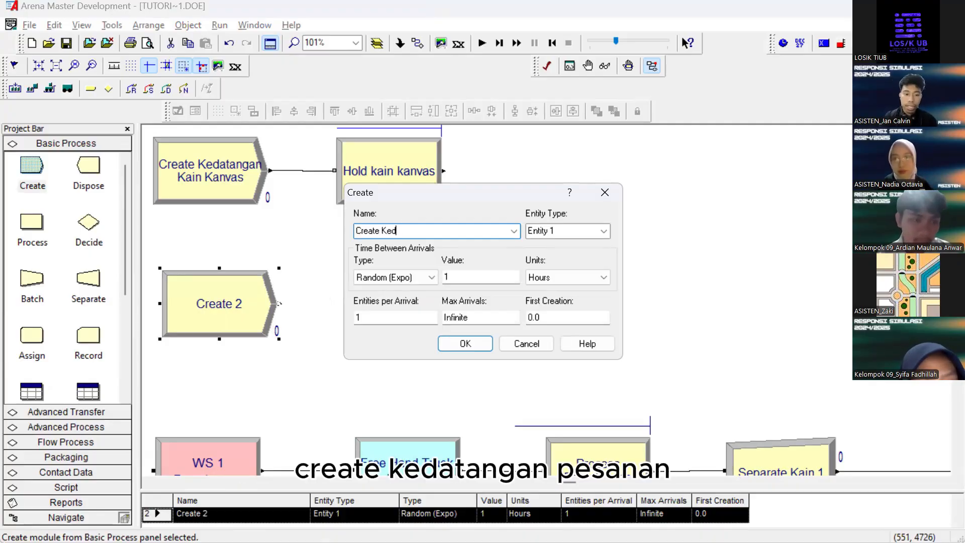
pyautogui.write('atangan Pesanan')
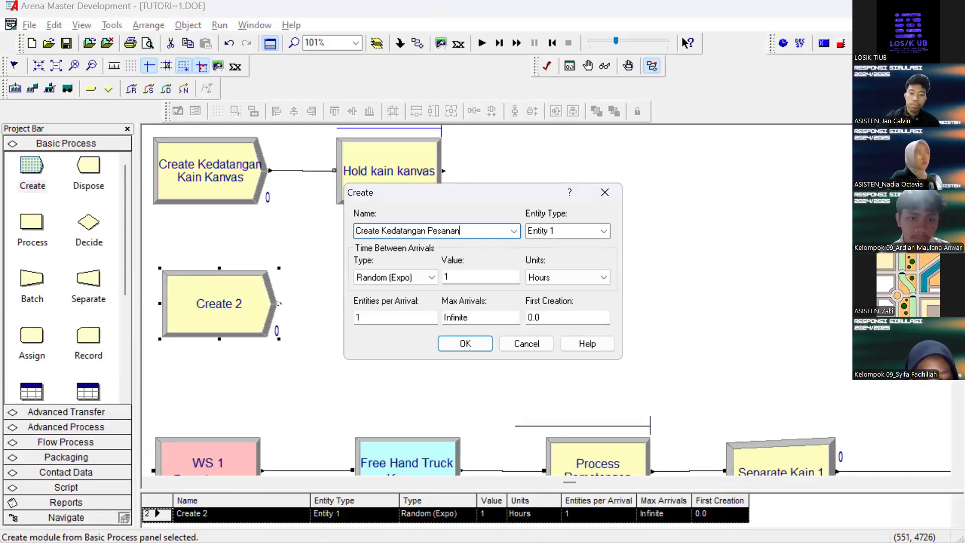
pyautogui.click(557, 230)
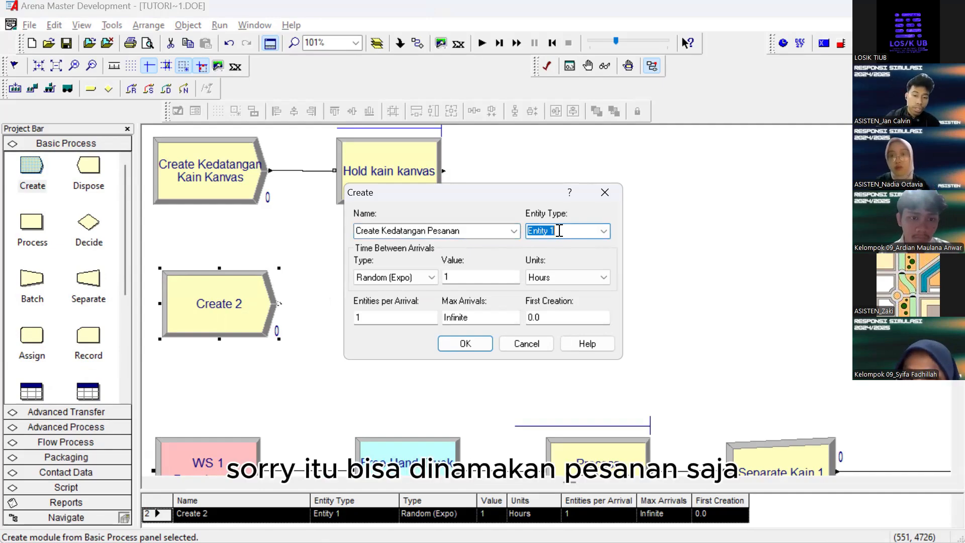
pyautogui.write('Pesanan')
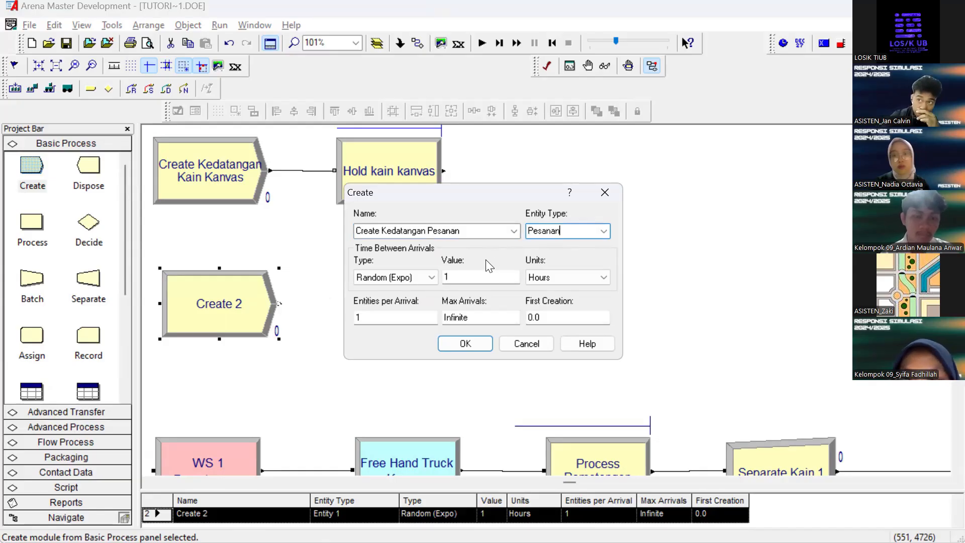
# Set the order arrivals' time between arrivals to Expression, paste the copied UNIF(7.08e+003, 8.4e+003) expression, and choose Seconds as units
pyautogui.click(408, 276)
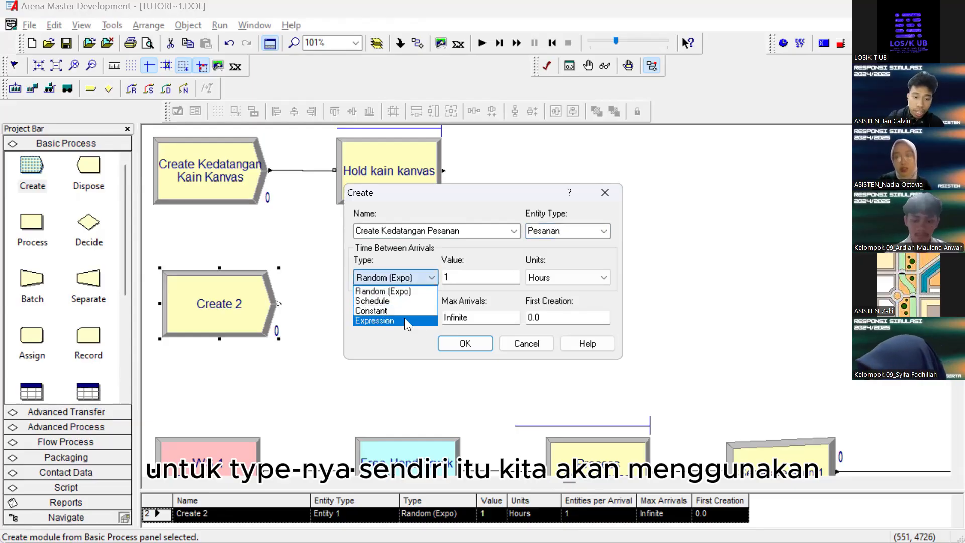
pyautogui.click(402, 321)
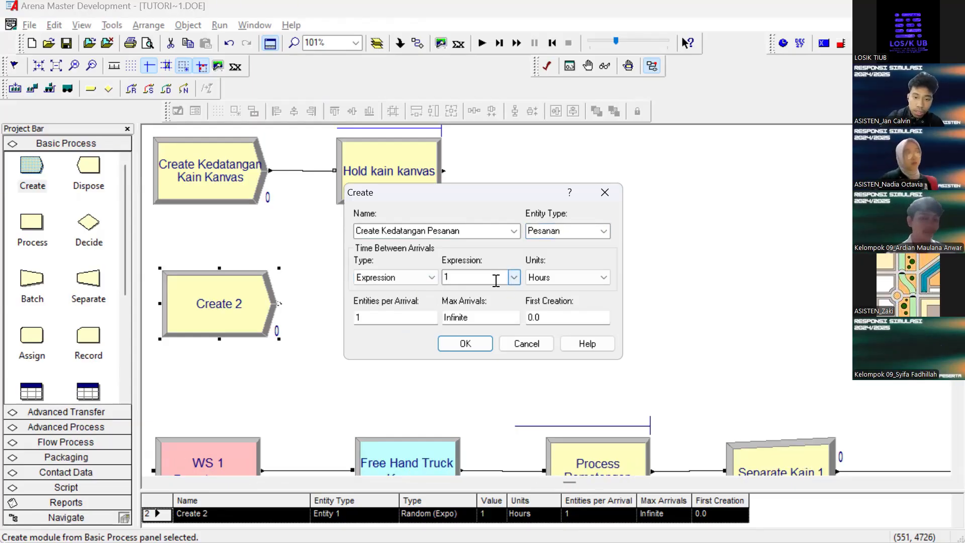
pyautogui.doubleClick(487, 279)
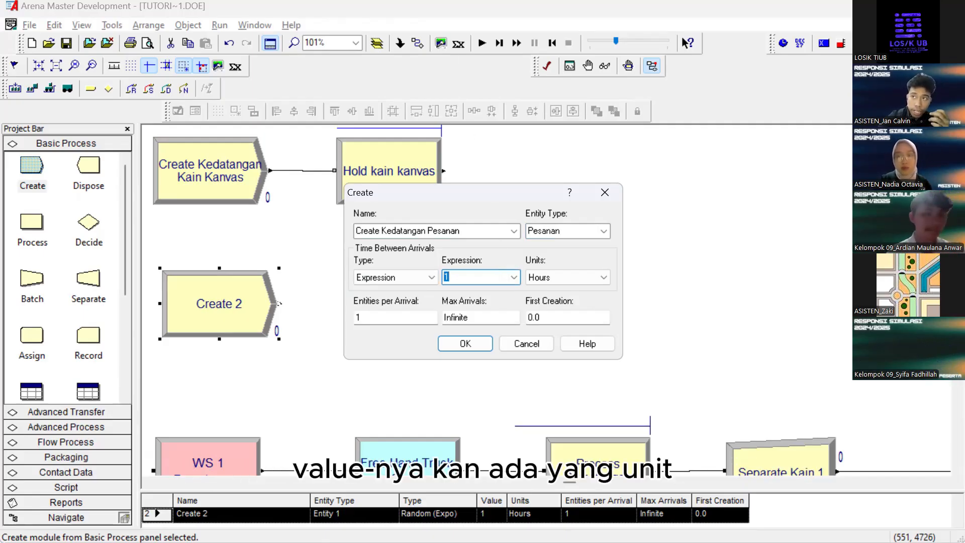
pyautogui.hotkey('alt', 'Tab')
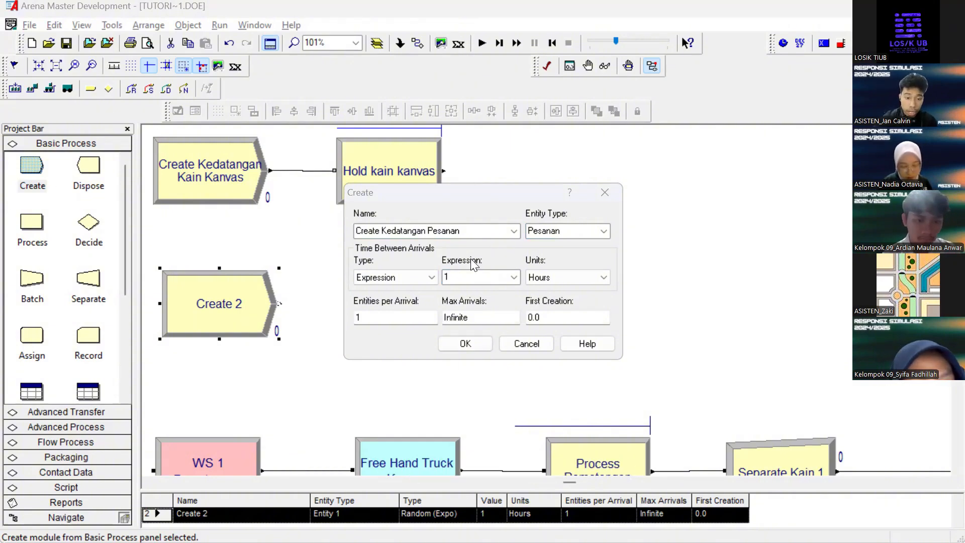
pyautogui.click(476, 278)
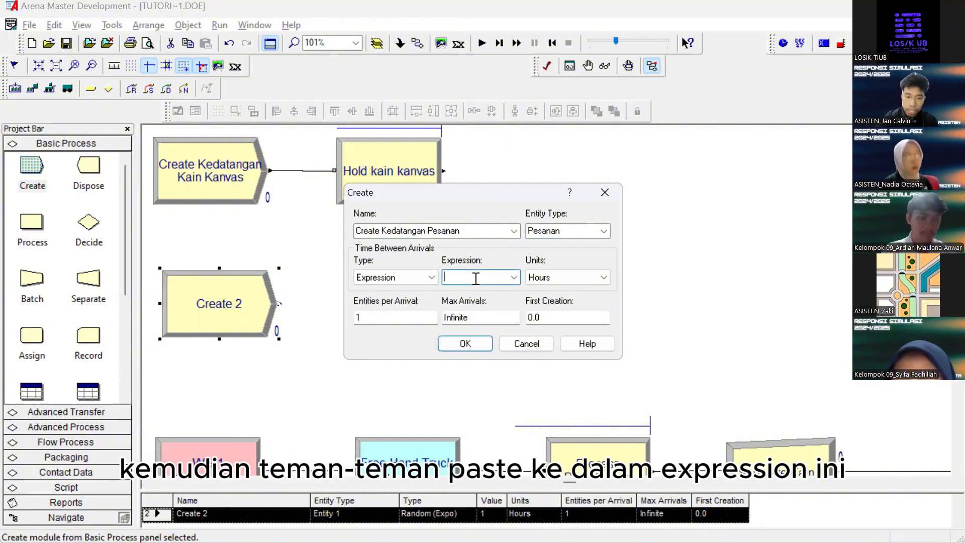
pyautogui.hotkey('ctrl', 'v')
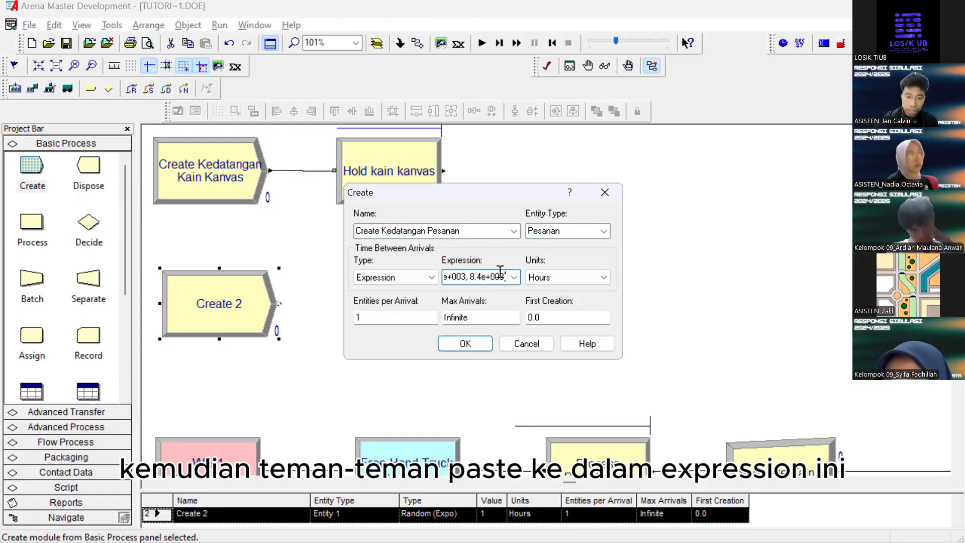
pyautogui.click(566, 278)
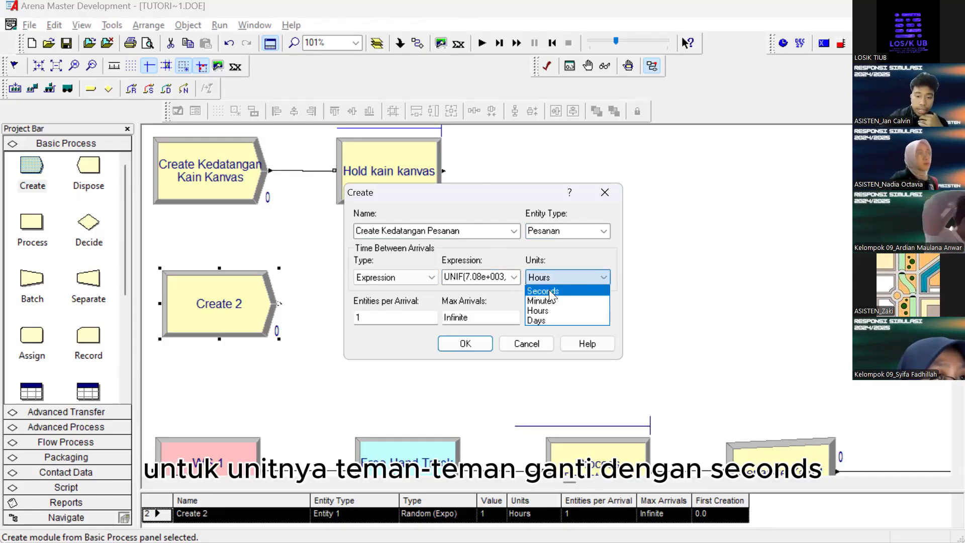
pyautogui.click(549, 289)
# Clear the entities per arrival value, open the Expression Builder for it and start the expression with a pair of parentheses
pyautogui.click(409, 318)
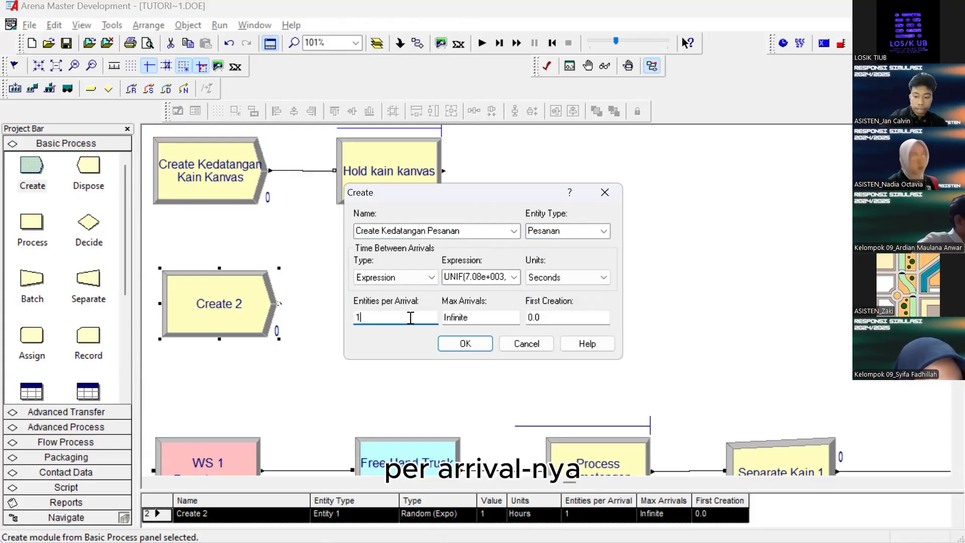
pyautogui.press('BackSpace')
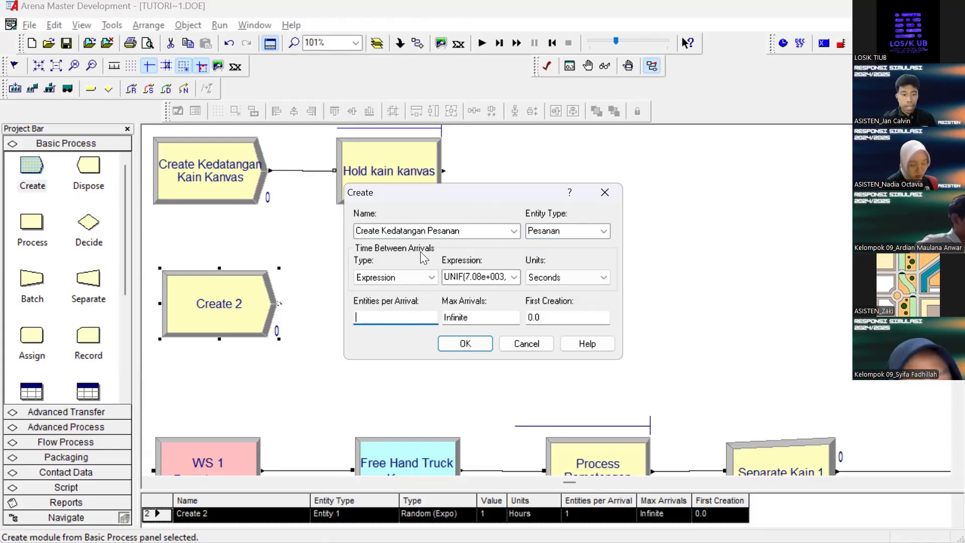
pyautogui.rightClick(386, 317)
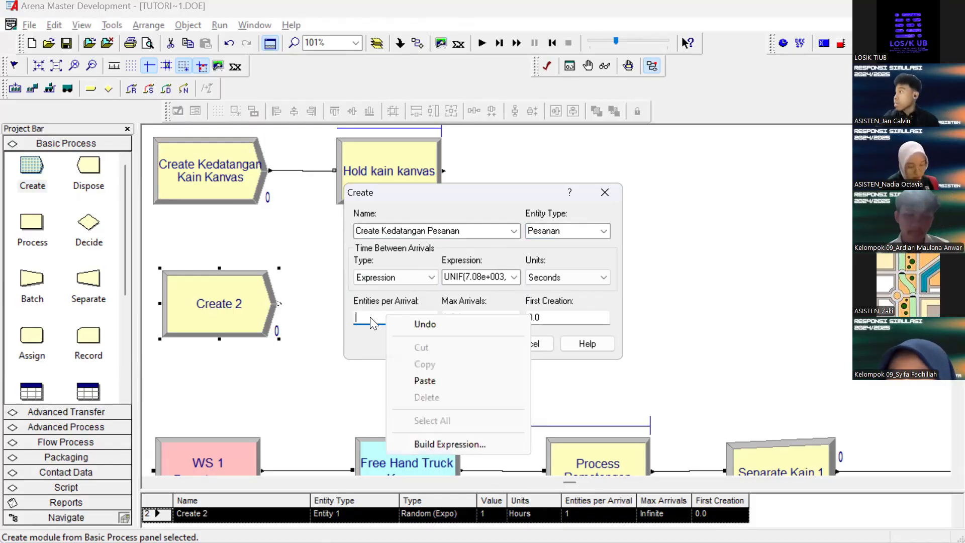
pyautogui.click(446, 444)
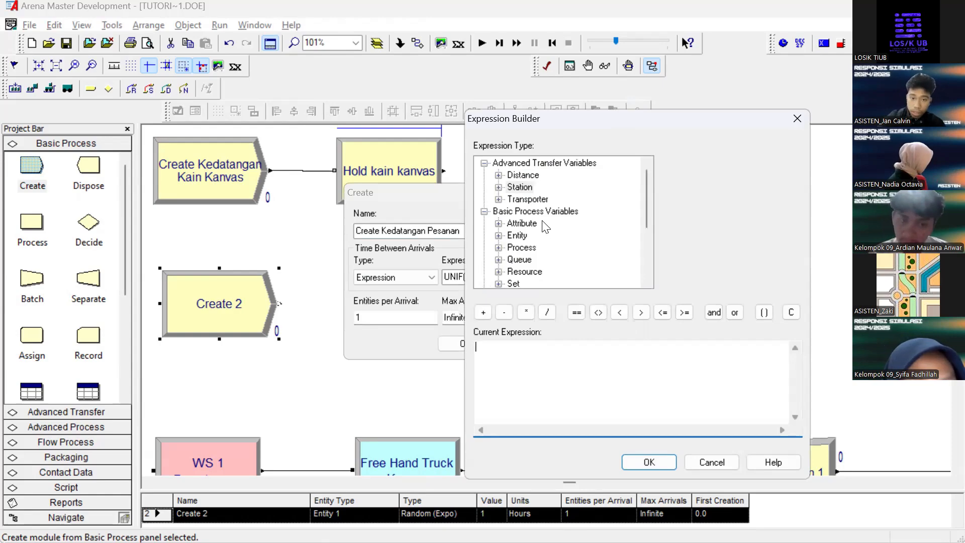
pyautogui.scroll(-3, 551, 234)
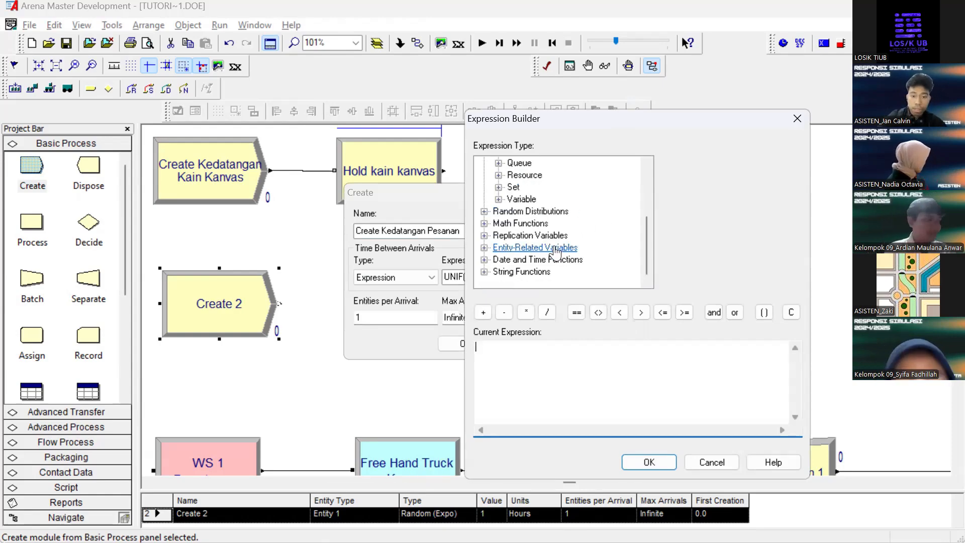
pyautogui.click(764, 312)
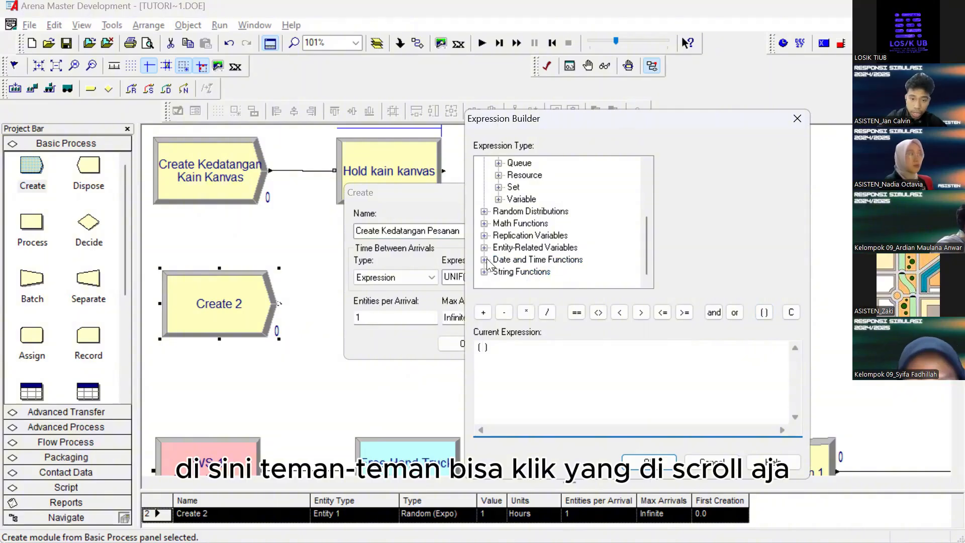
# Insert Current Simulation Time (TNOW) from Date and Time Functions inside the parentheses
pyautogui.scroll(3, 525, 247)
pyautogui.scroll(-2, 538, 240)
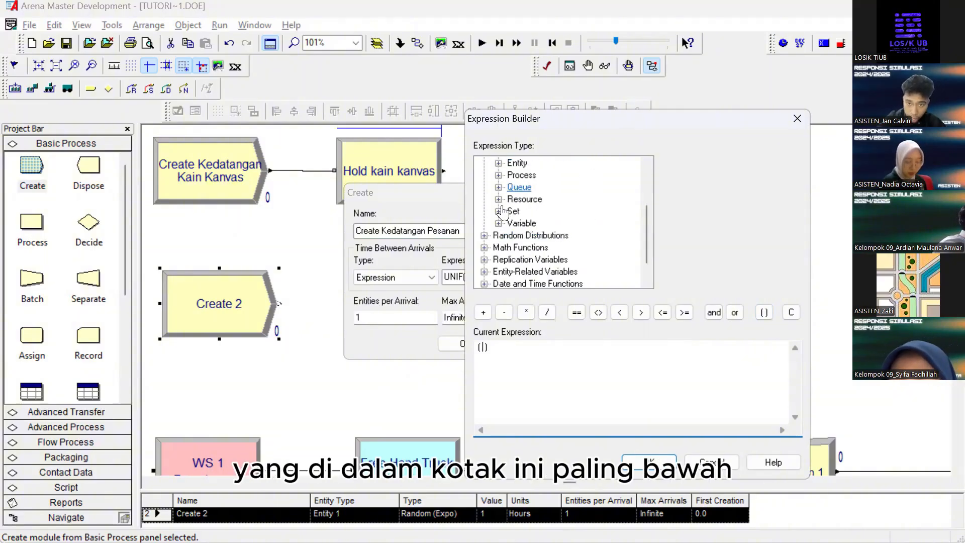
pyautogui.scroll(-1, 552, 226)
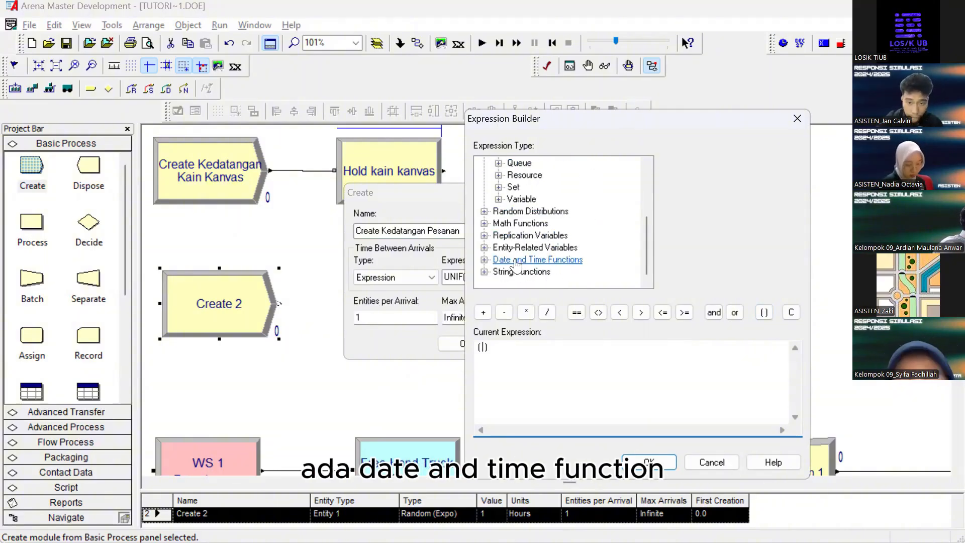
pyautogui.doubleClick(534, 261)
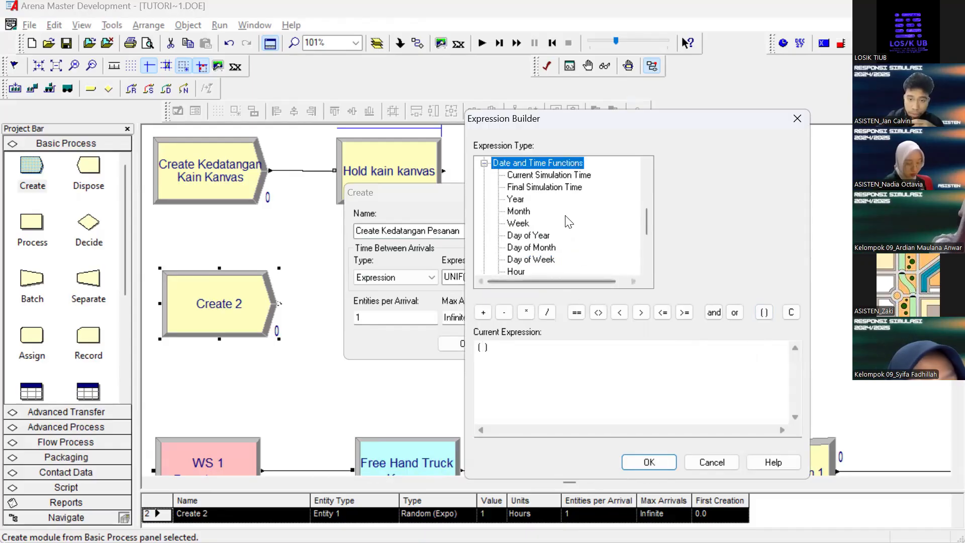
pyautogui.doubleClick(579, 183)
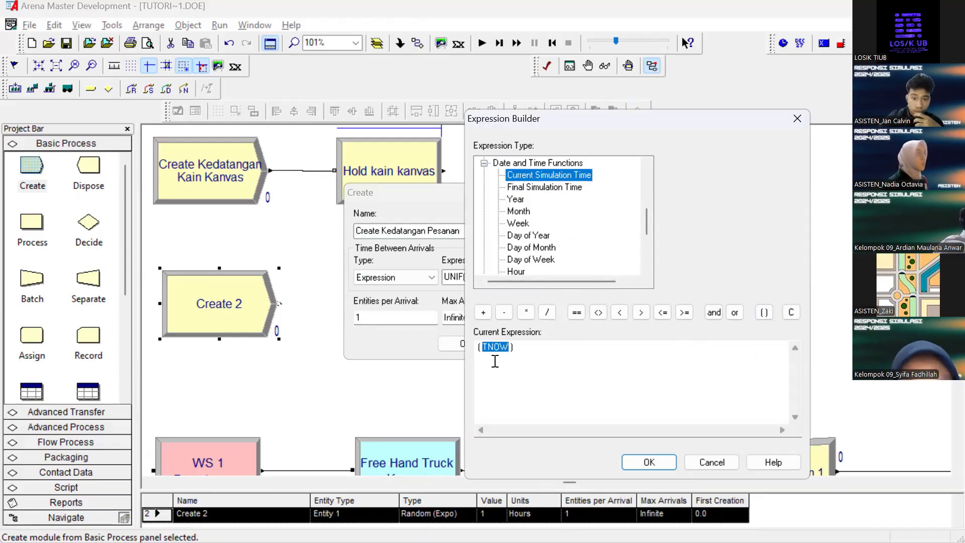
# Extend the expression after TNOW so that it reads ( TNOW <= 10) *1 +
pyautogui.click(514, 348)
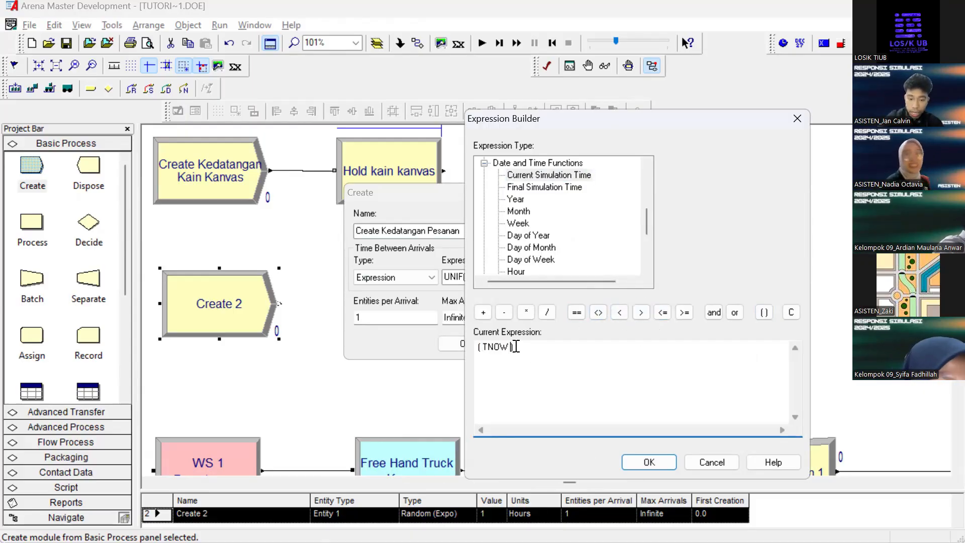
pyautogui.click(662, 311)
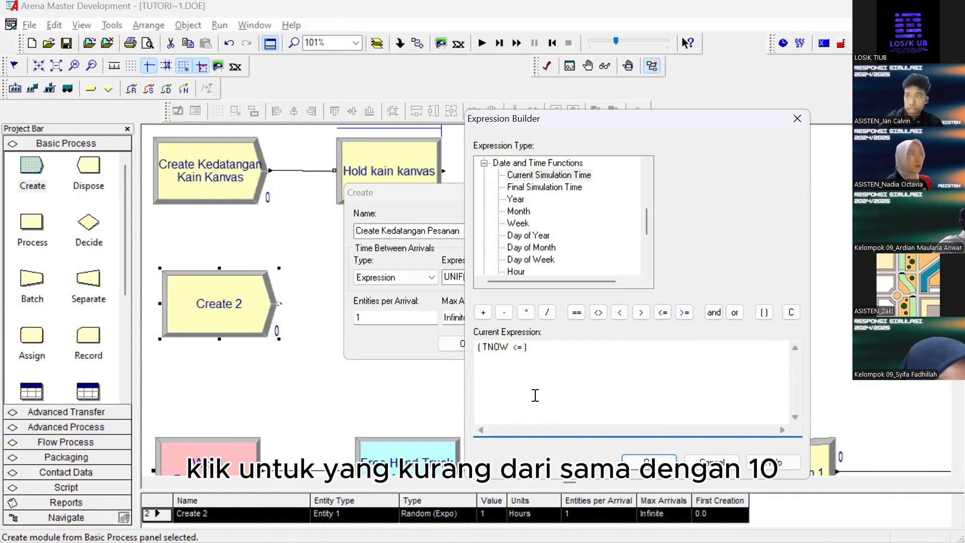
pyautogui.write('10) ')
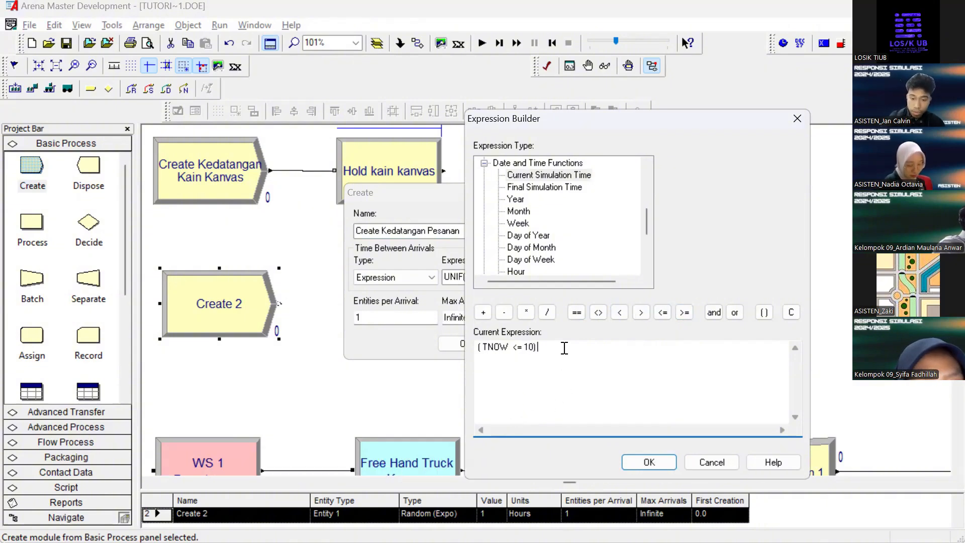
pyautogui.write('*')
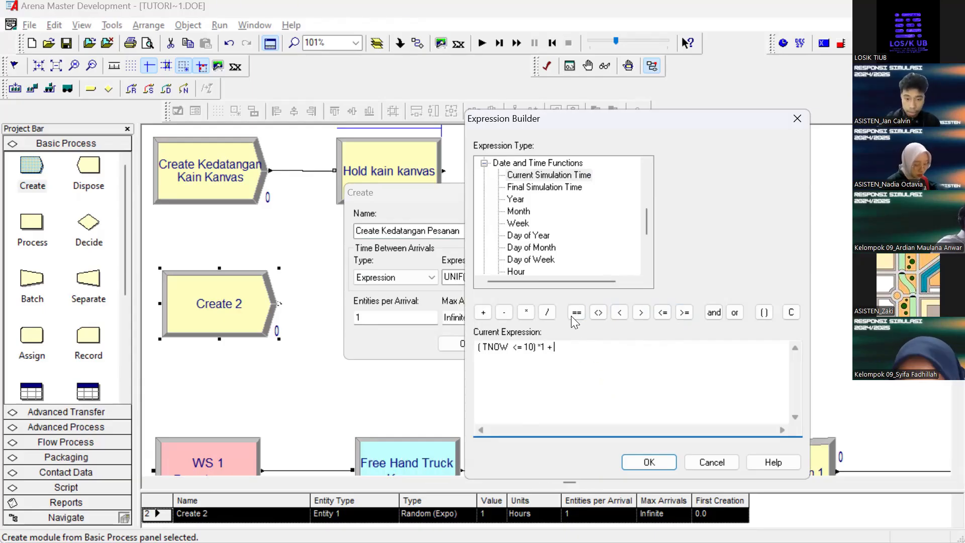
pyautogui.write('+')
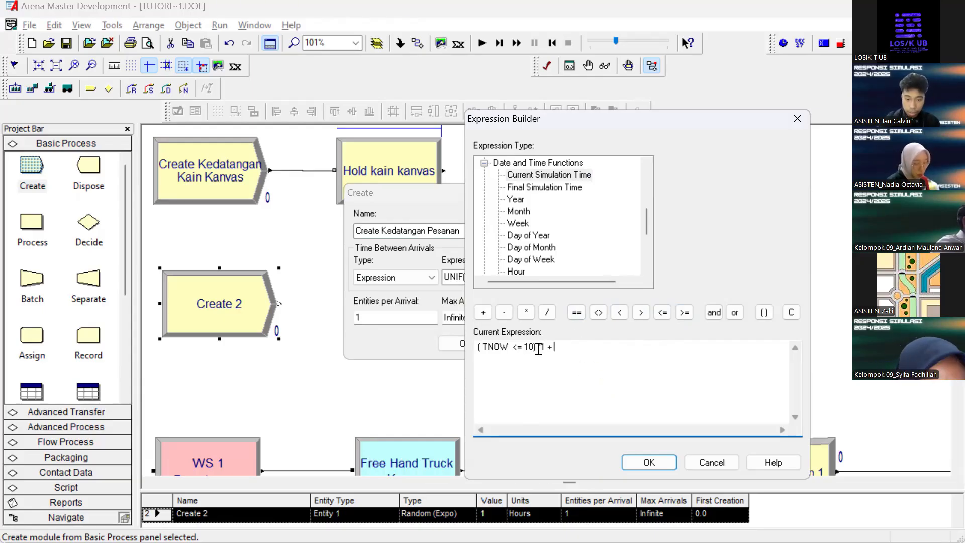
# Append a copy of the parenthesised condition, change its comparison to > 10 and multiply it by 0, giving ( TNOW > 10) *0
pyautogui.moveTo(536, 348); pyautogui.dragTo(477, 347)
pyautogui.hotkey('ctrl', 'c')
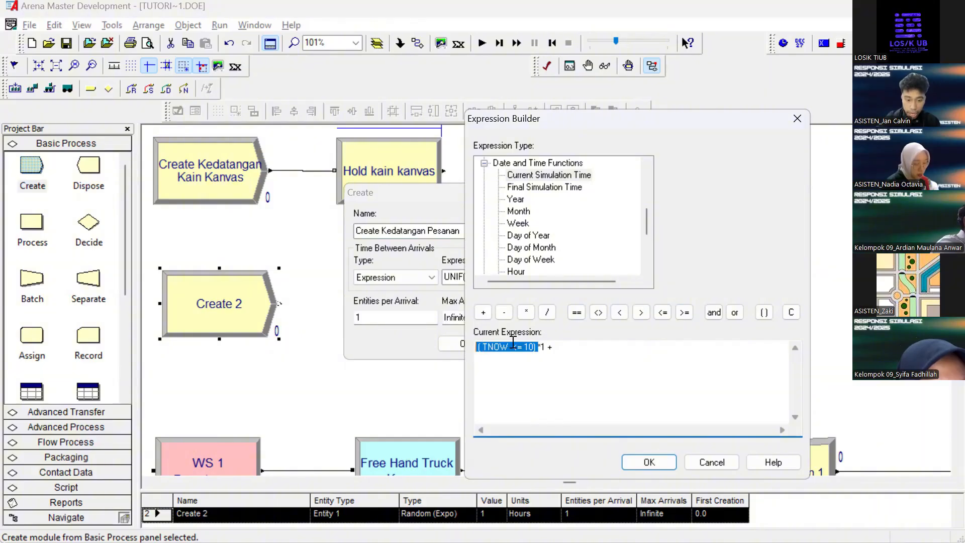
pyautogui.click(578, 351)
pyautogui.hotkey('ctrl', 'v')
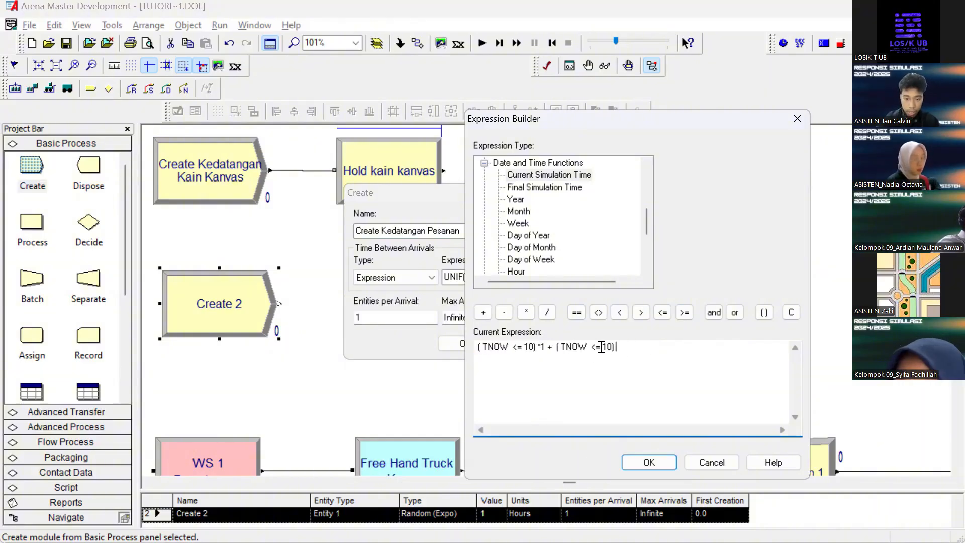
pyautogui.click(601, 346)
pyautogui.press('BackSpace')
pyautogui.press('BackSpace')
pyautogui.write('> 1')
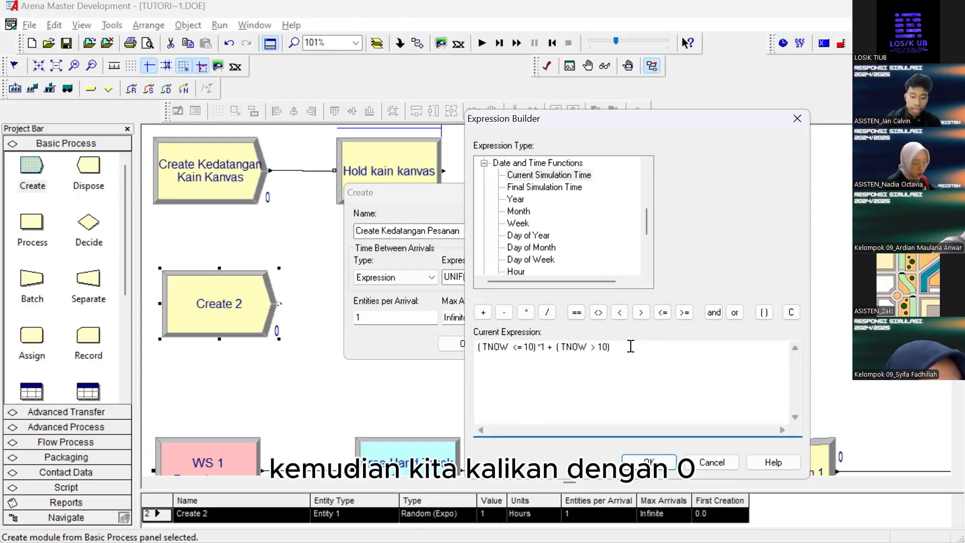
pyautogui.write('0')
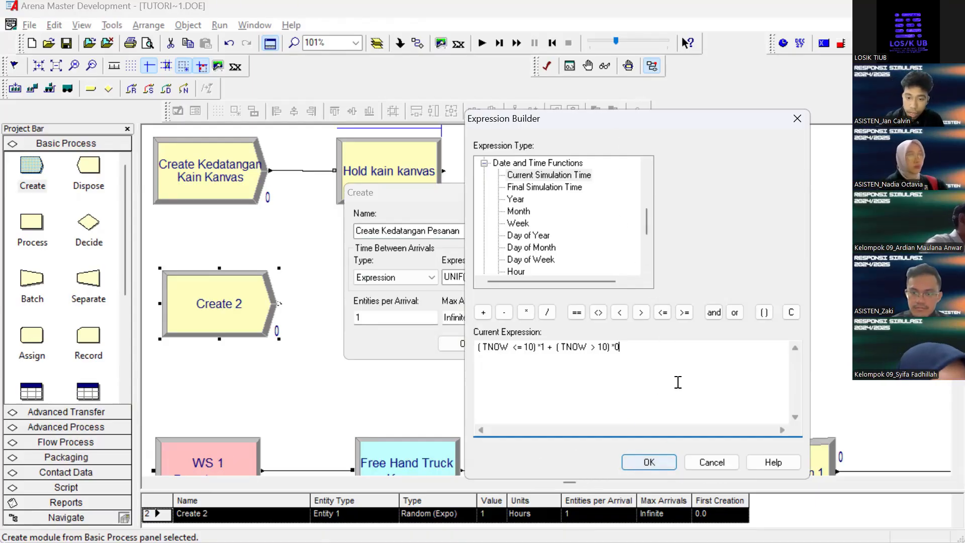
# Apply the finished expression to the entities per arrival and confirm the Create Kedatangan Pesanan settings
pyautogui.moveTo(622, 350); pyautogui.dragTo(465, 353)
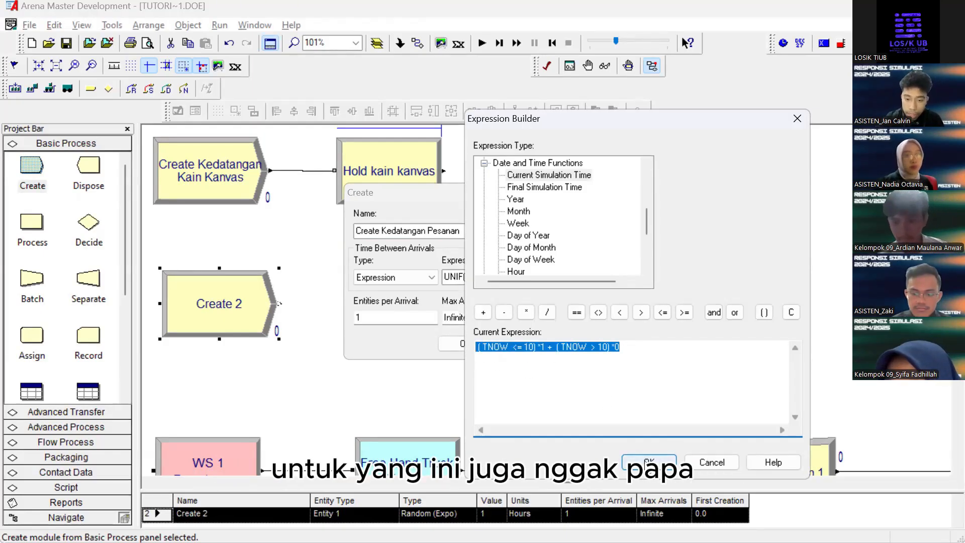
pyautogui.click(647, 422)
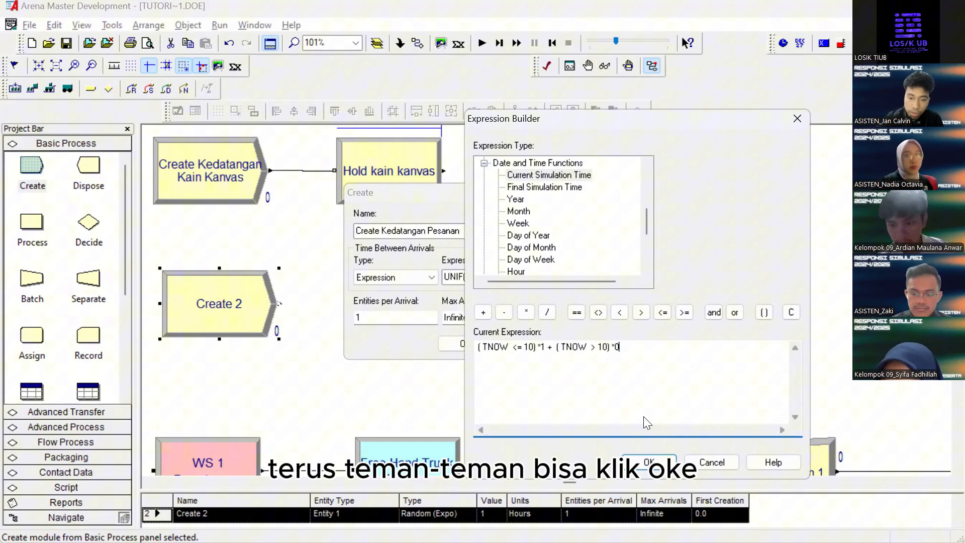
pyautogui.click(649, 463)
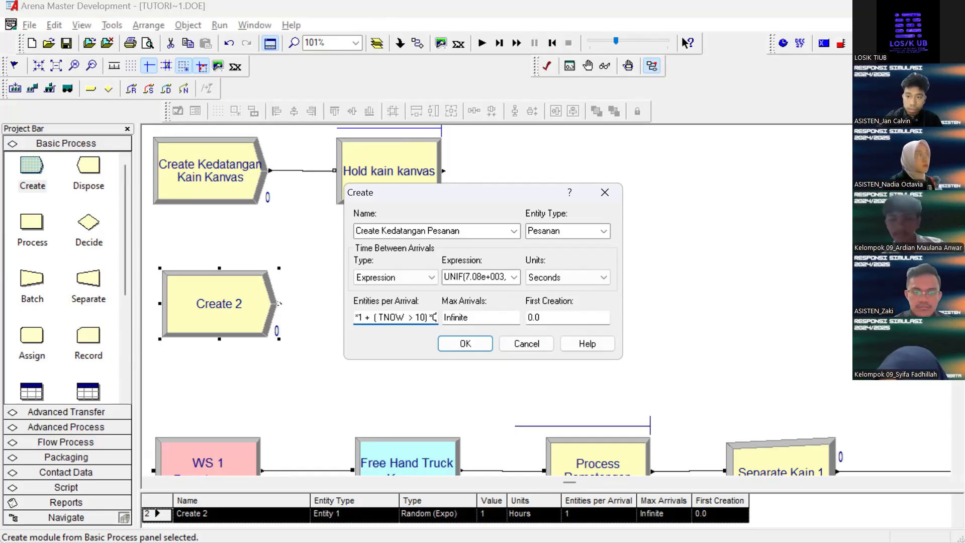
pyautogui.press('alt')
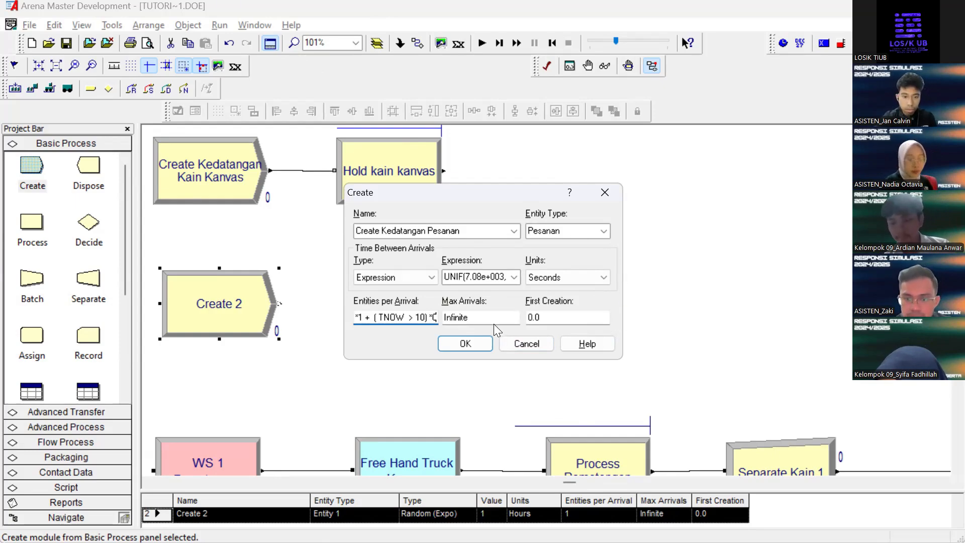
pyautogui.moveTo(509, 199); pyautogui.dragTo(525, 182)
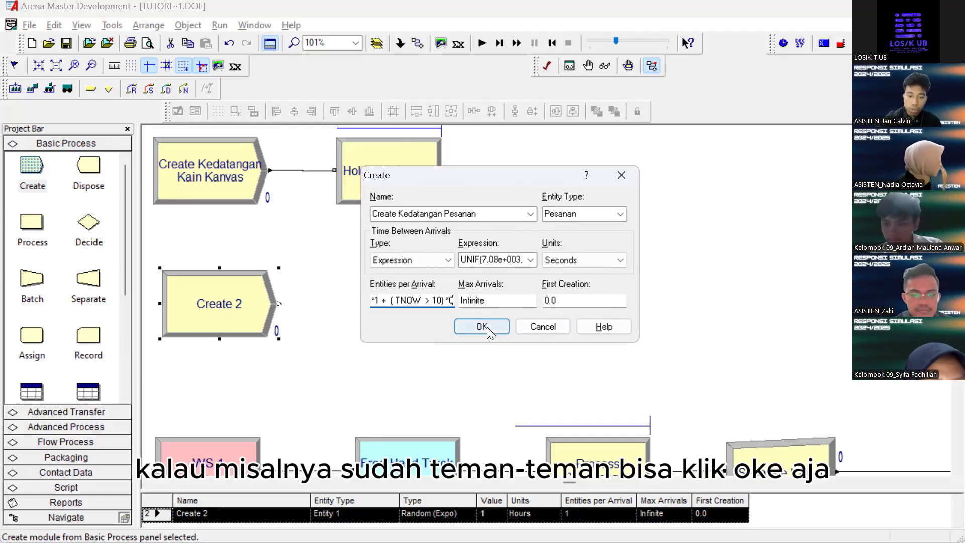
pyautogui.click(481, 326)
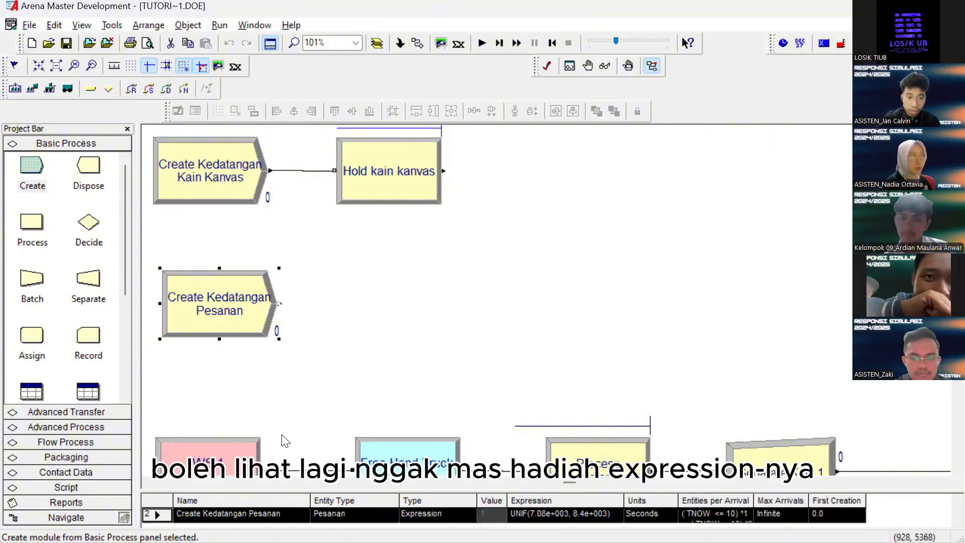
# Reopen the entities per arrival expression of Create Kedatangan Pesanan in the Expression Builder for review
pyautogui.doubleClick(223, 294)
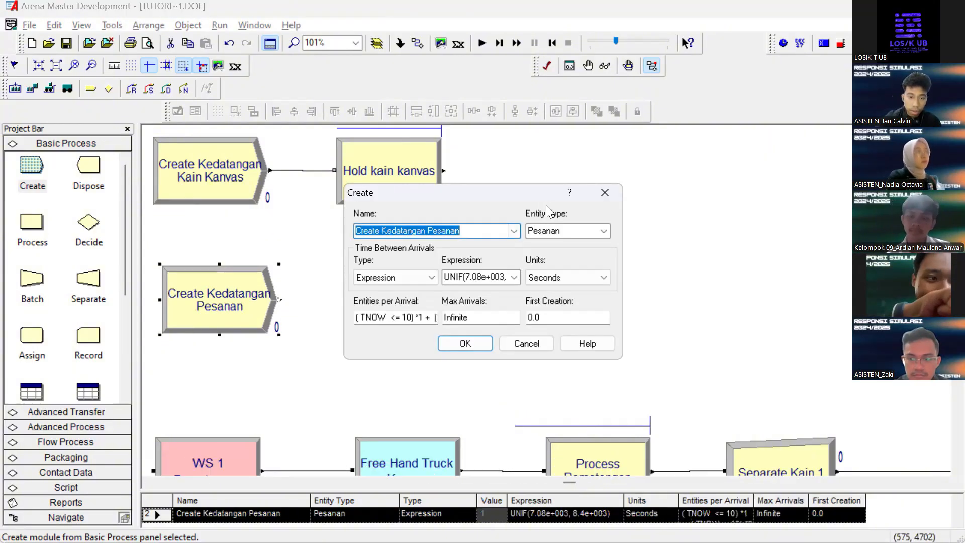
pyautogui.click(408, 317)
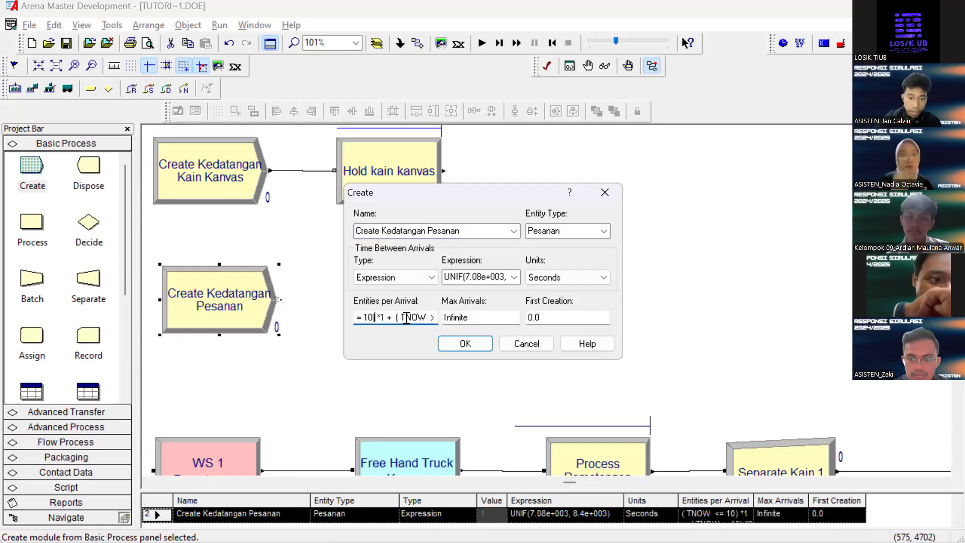
pyautogui.rightClick(406, 318)
pyautogui.click(447, 447)
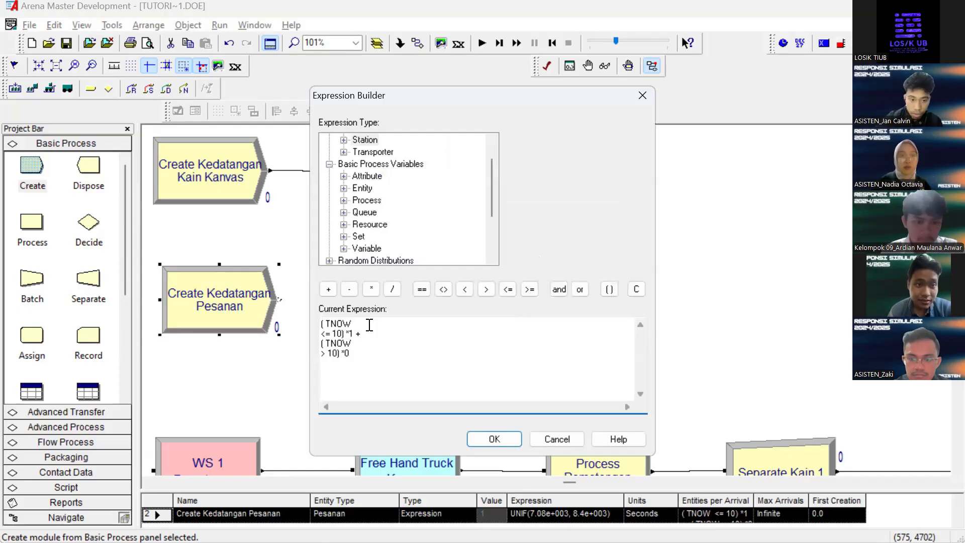
# Remove the line breaks to show the whole expression on one line, and close the Expression Builder without keeping the edits
pyautogui.click(370, 325)
pyautogui.press('Delete')
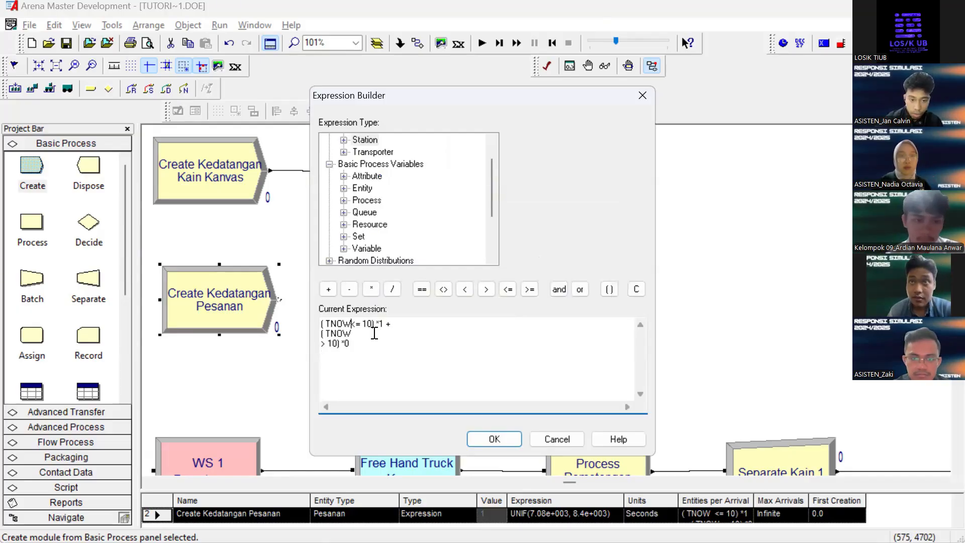
pyautogui.click(374, 333)
pyautogui.press('Delete')
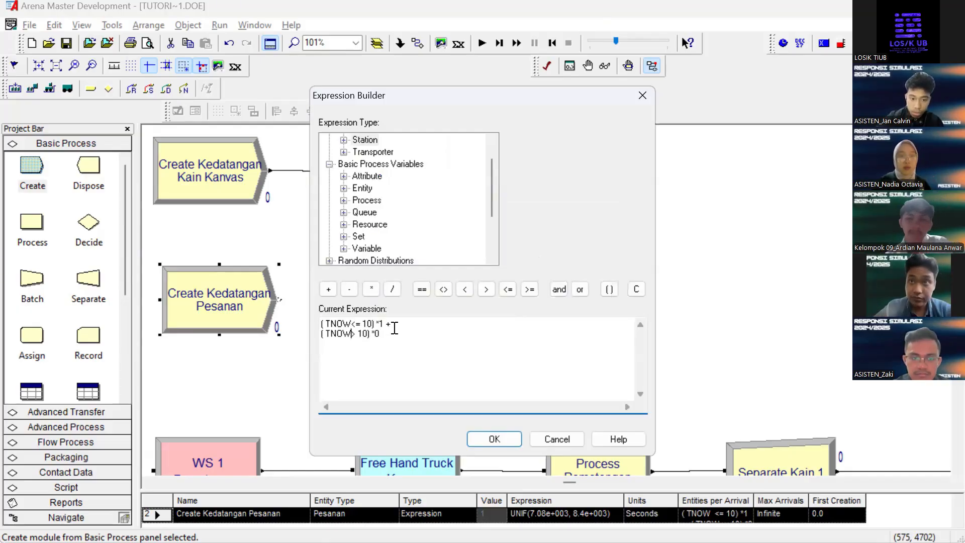
pyautogui.press('Delete')
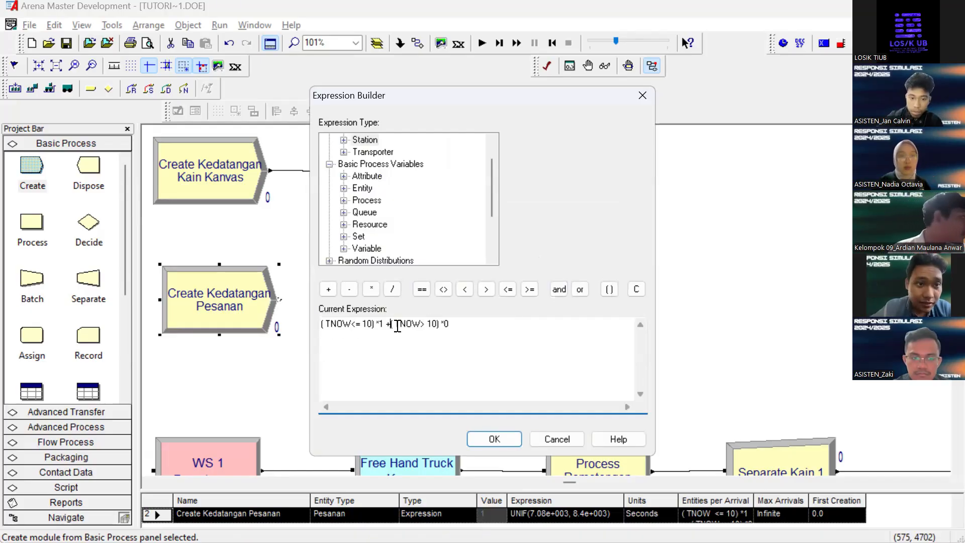
pyautogui.moveTo(583, 336); pyautogui.dragTo(291, 328)
pyautogui.click(439, 333)
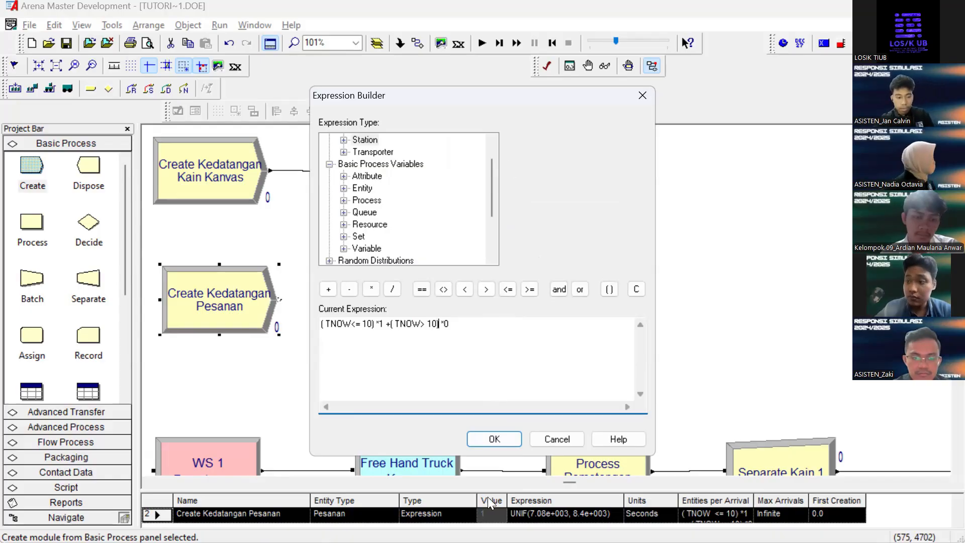
pyautogui.hotkey('alt', 'Tab')
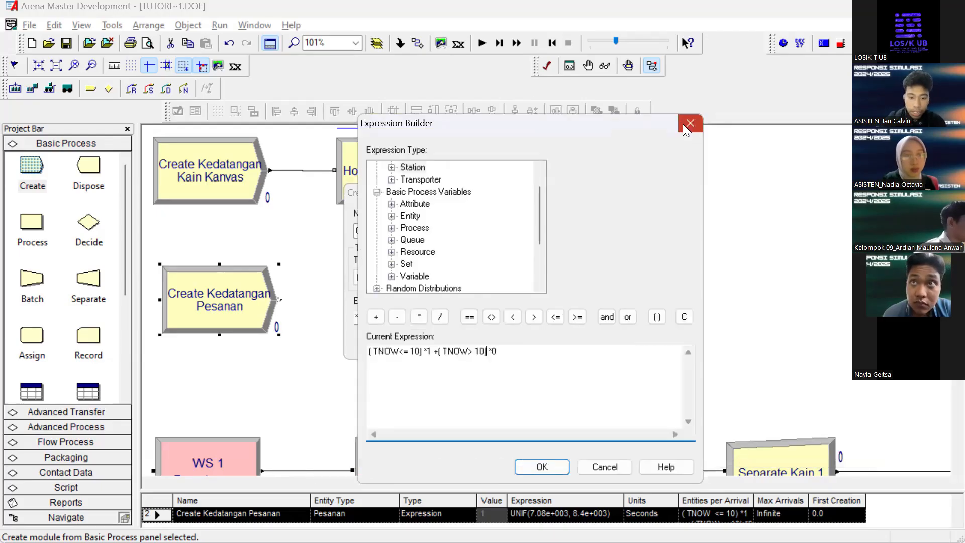
pyautogui.press('Return')
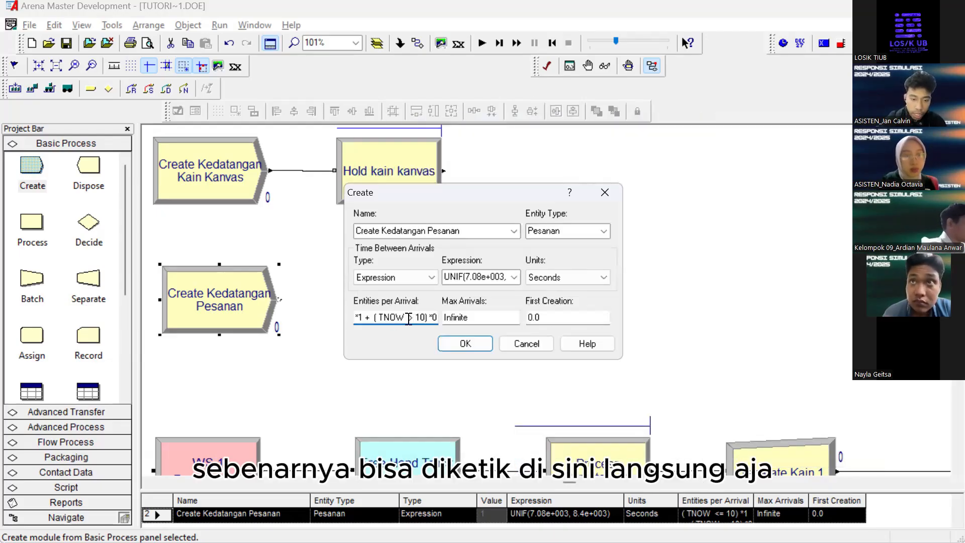
pyautogui.rightClick(408, 318)
pyautogui.press('Escape')
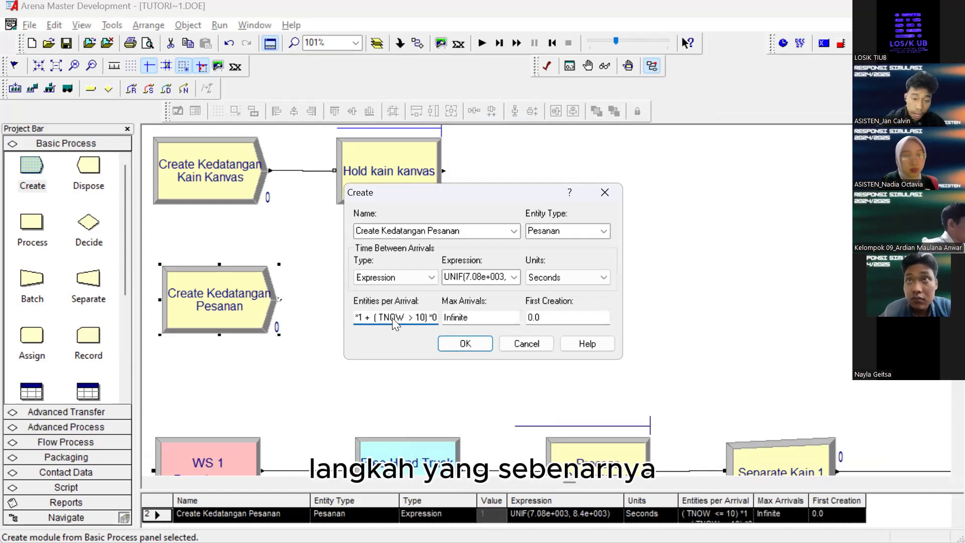
# Bring the entities per arrival expression of Create Kedatangan Pesanan back up in the Expression Builder
pyautogui.rightClick(393, 317)
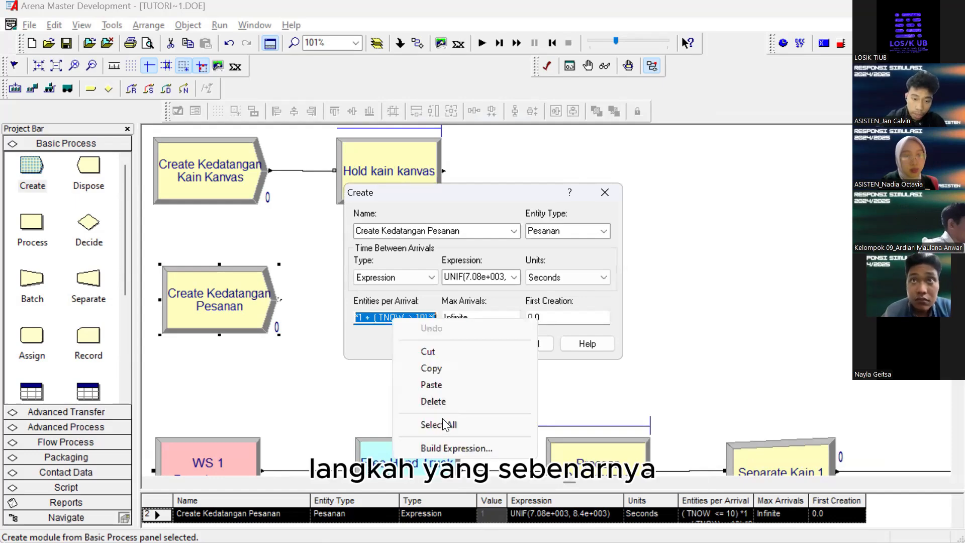
pyautogui.press('Escape')
pyautogui.rightClick(375, 314)
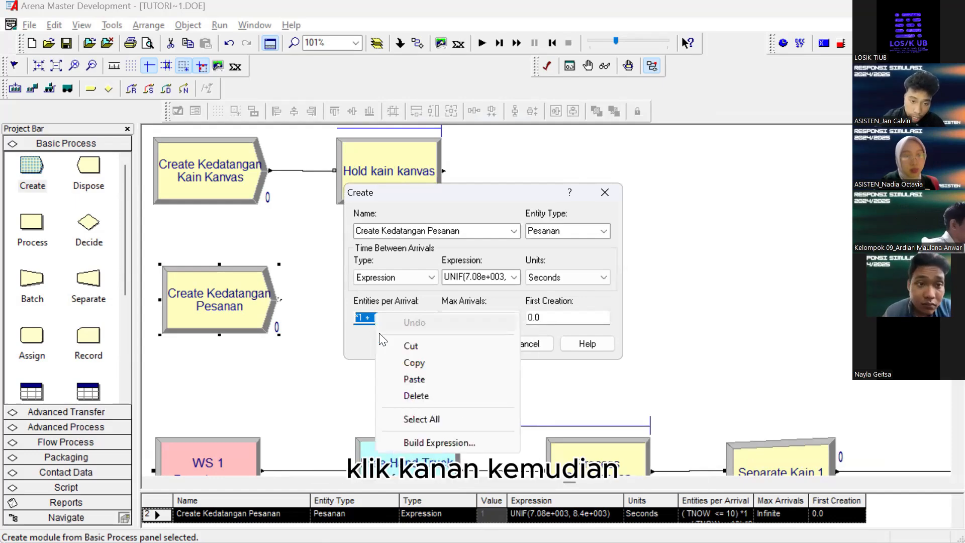
pyautogui.click(455, 442)
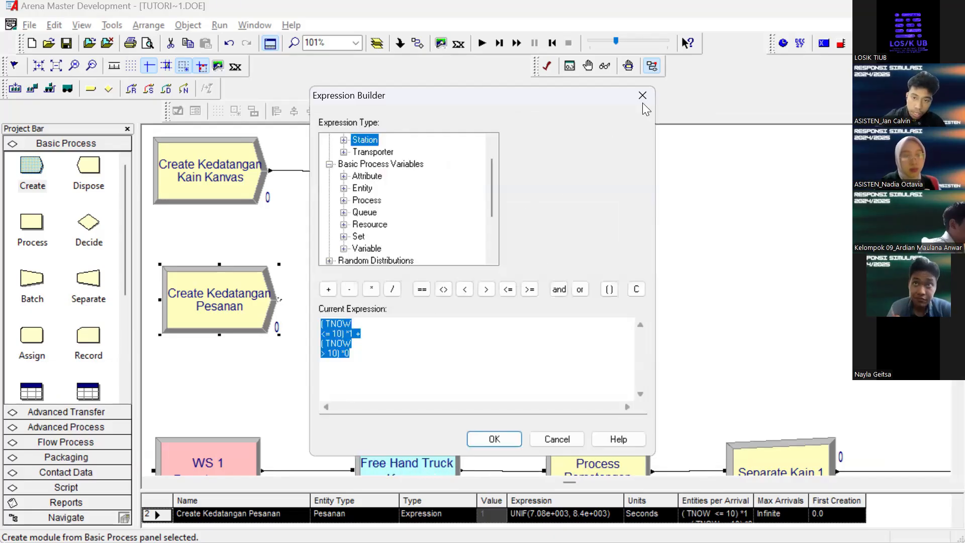
pyautogui.click(648, 96)
pyautogui.rightClick(423, 321)
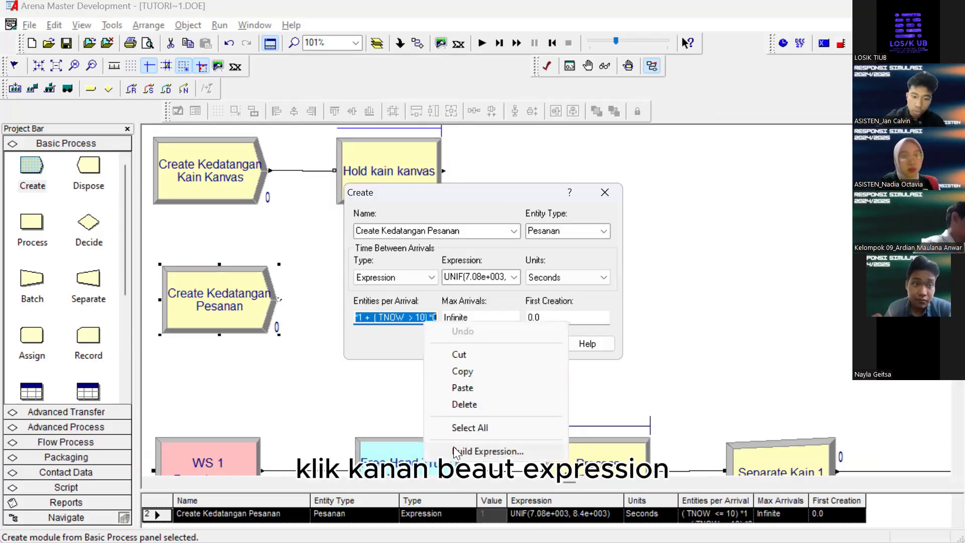
pyautogui.click(482, 451)
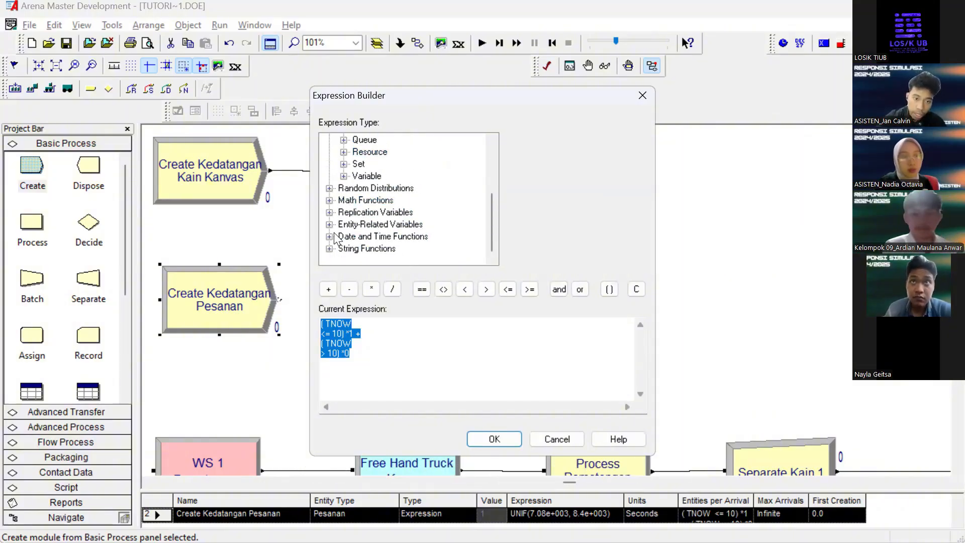
# Expand Date and Time Functions to review the Current Simulation Time entry, and confirm the expression and the Create settings
pyautogui.click(357, 246)
pyautogui.click(331, 140)
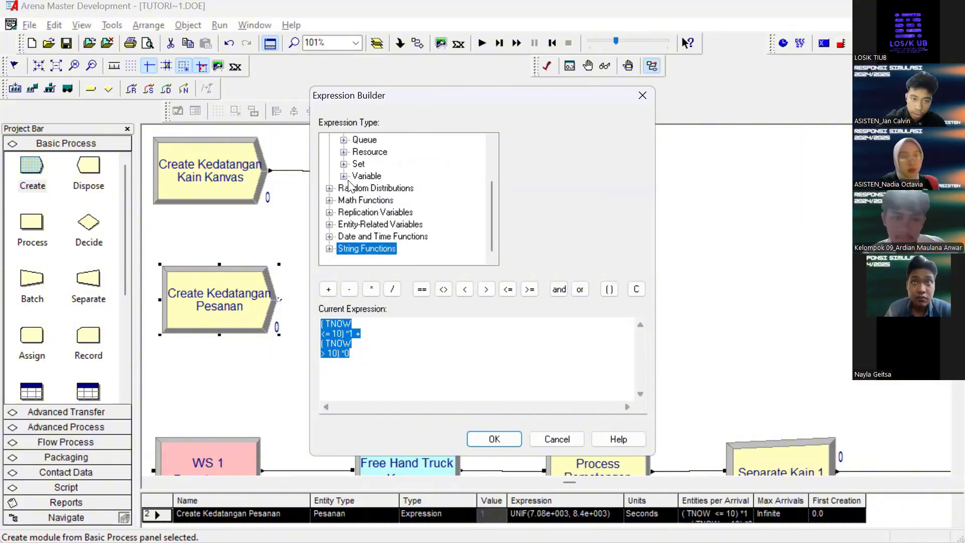
pyautogui.click(363, 236)
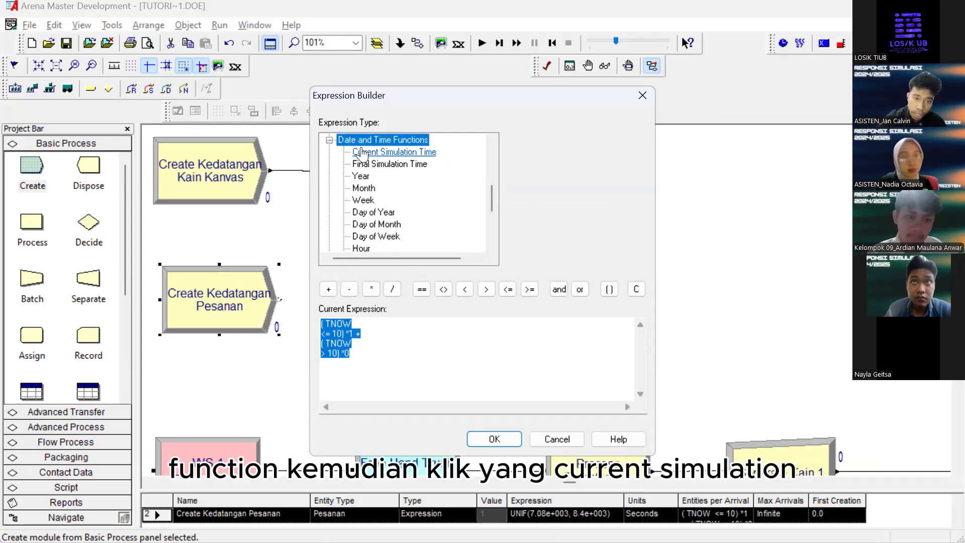
pyautogui.click(362, 329)
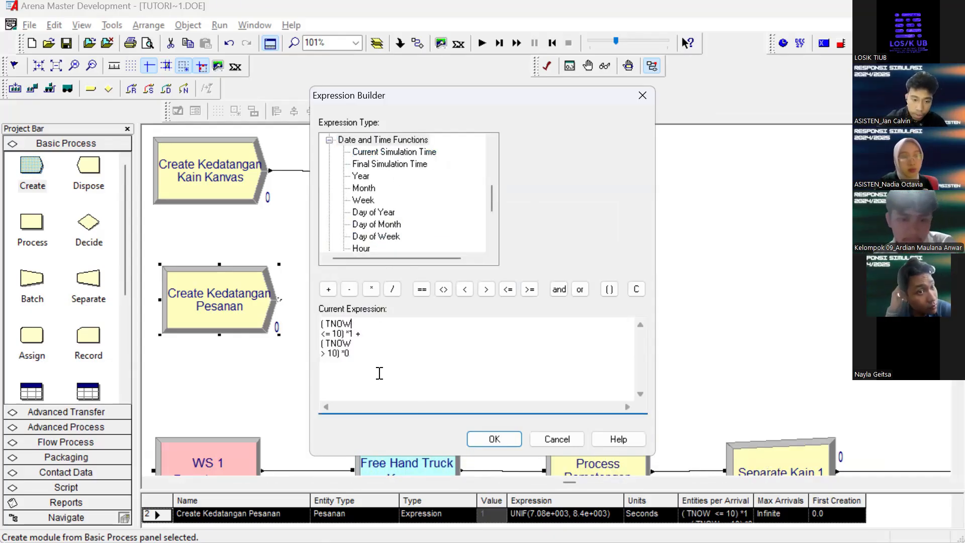
pyautogui.click(483, 438)
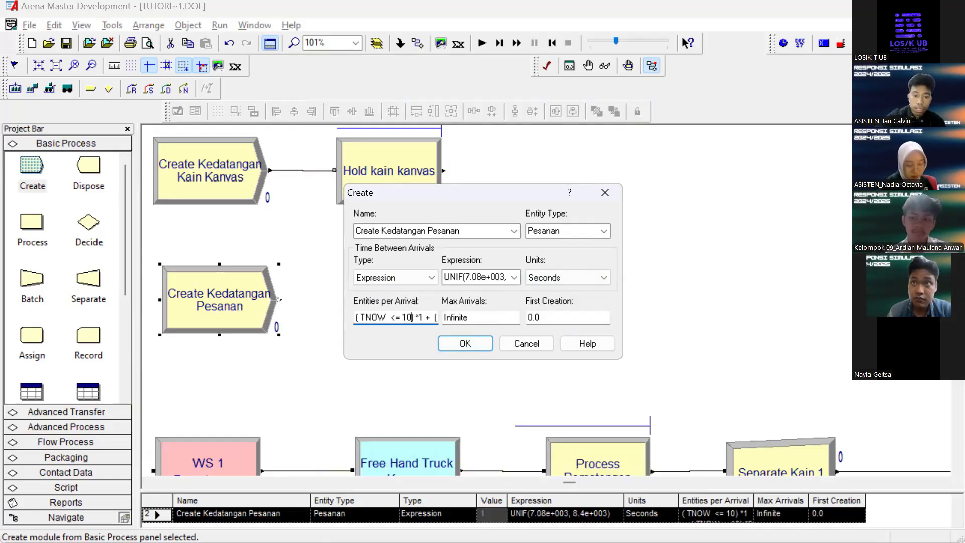
pyautogui.click(450, 345)
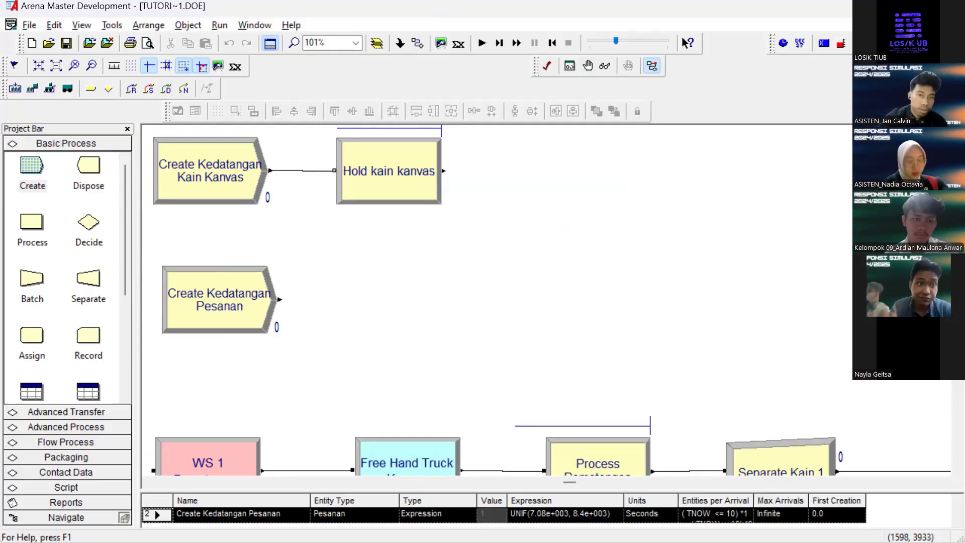
# Place a Separate module beside Create Kedatangan Pesanan and name it Separate Jumlah Pesanan
pyautogui.moveTo(88, 278); pyautogui.dragTo(420, 300)
pyautogui.doubleClick(420, 300)
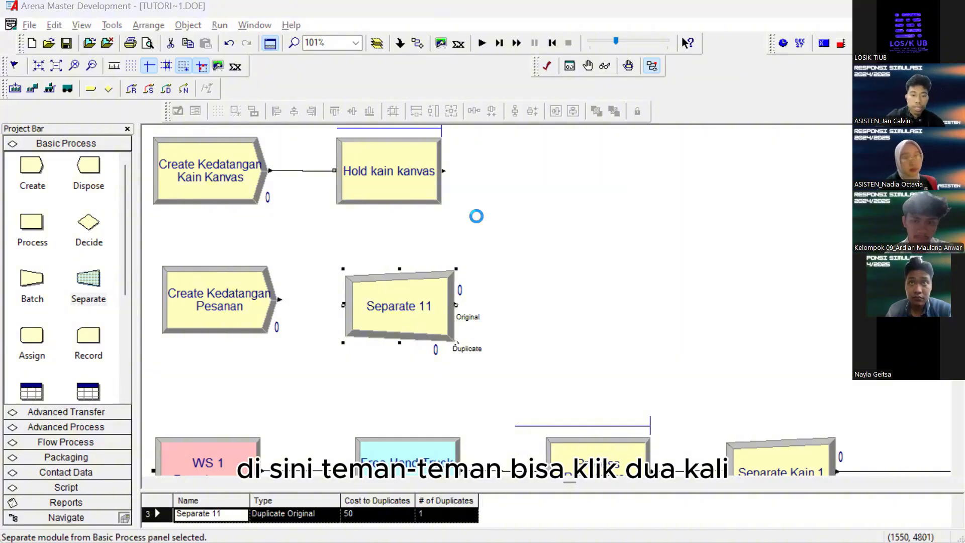
pyautogui.click(421, 207)
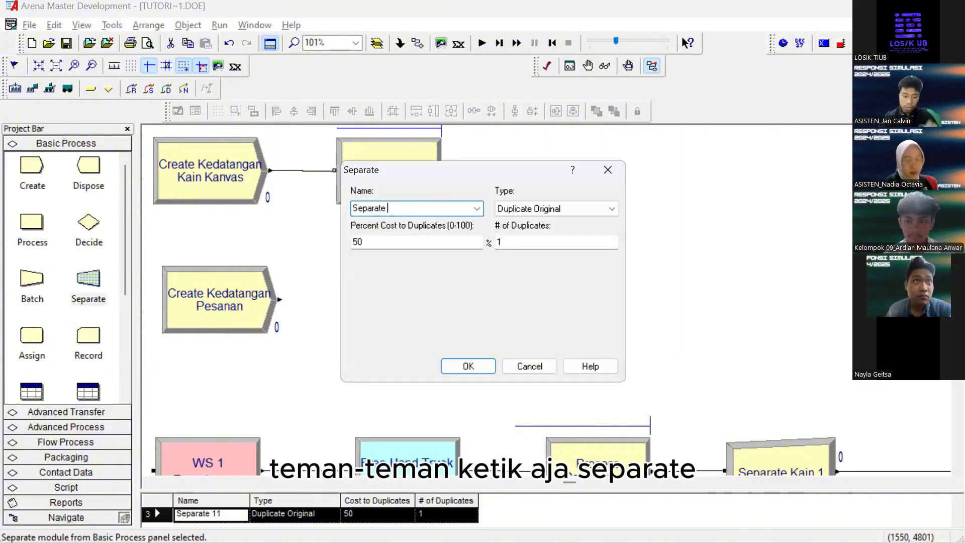
pyautogui.write('Jumlah Pe')
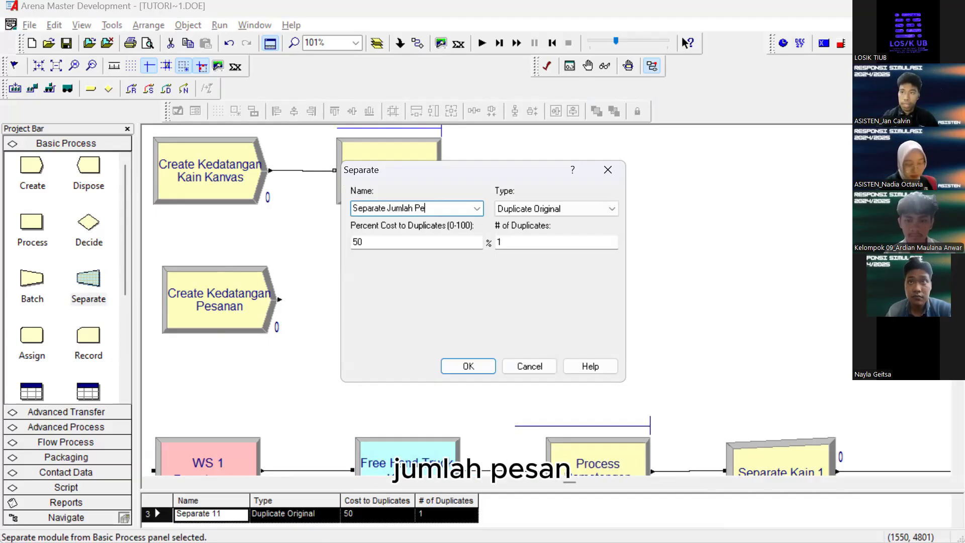
pyautogui.write('sanan')
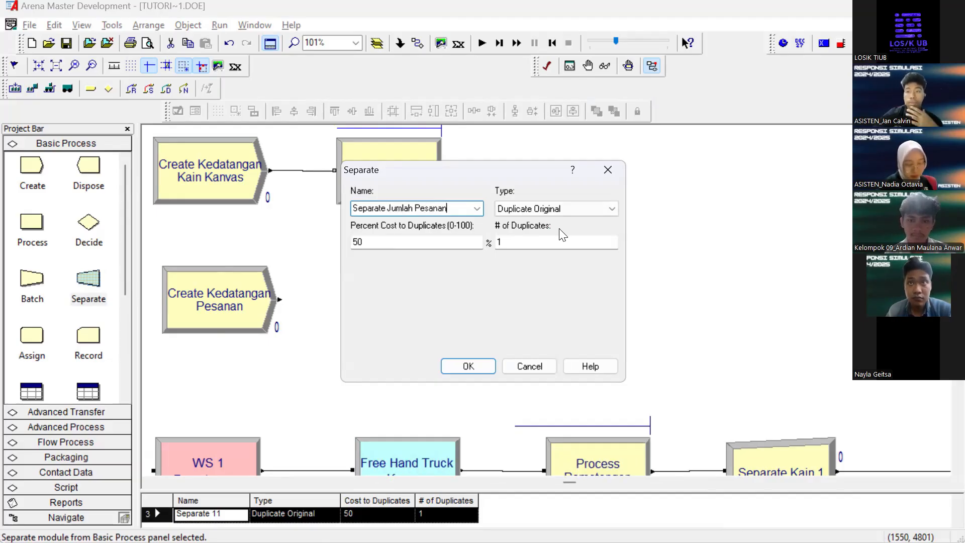
# Set the number of duplicates to UNIF(151, 172) - 1 and confirm the Separate settings
pyautogui.click(557, 242)
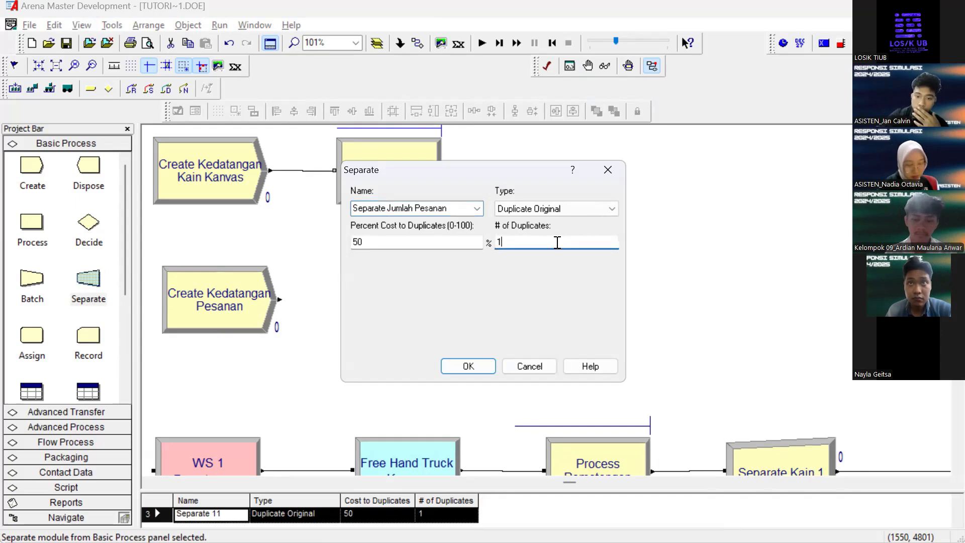
pyautogui.press('BackSpace')
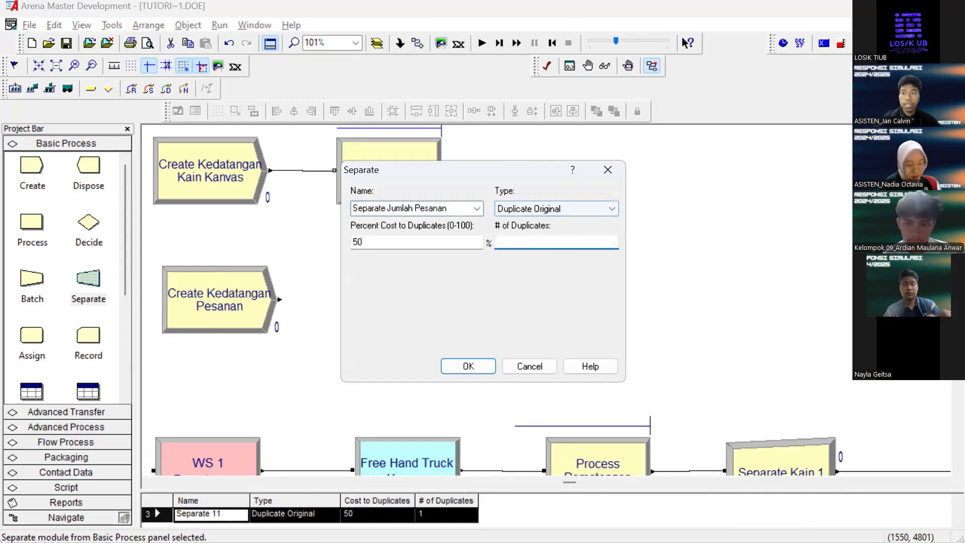
pyautogui.write('151, 172) - 1')
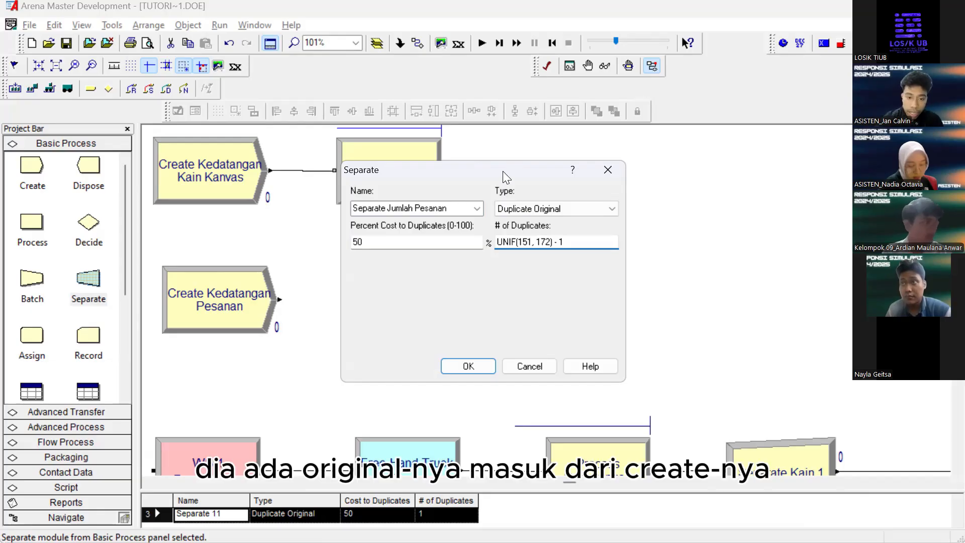
pyautogui.moveTo(503, 172); pyautogui.dragTo(738, 149)
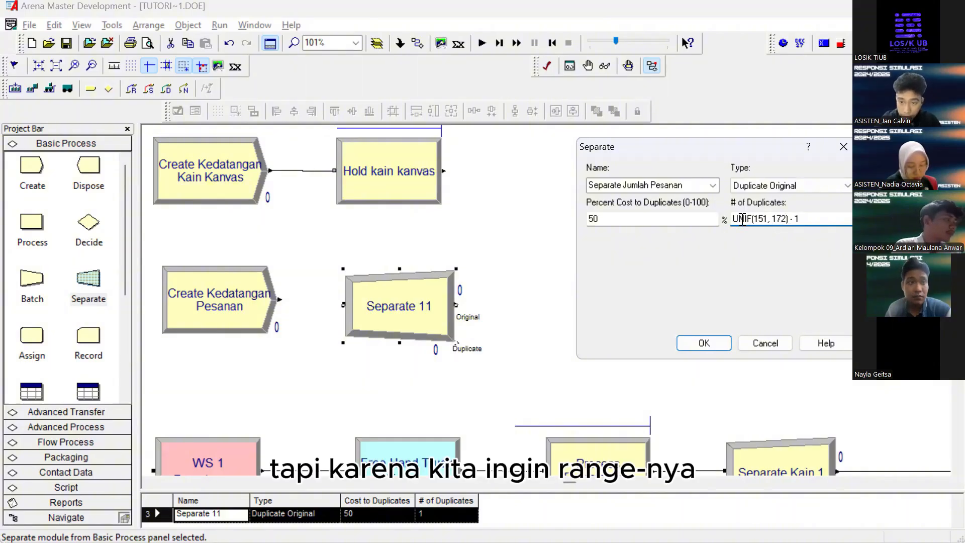
pyautogui.moveTo(734, 219); pyautogui.dragTo(792, 219)
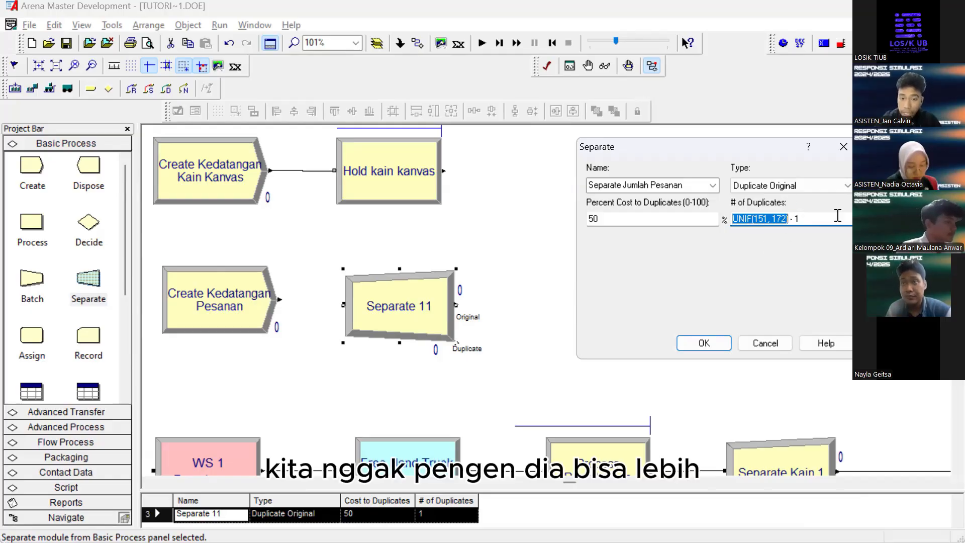
pyautogui.moveTo(806, 218); pyautogui.dragTo(790, 220)
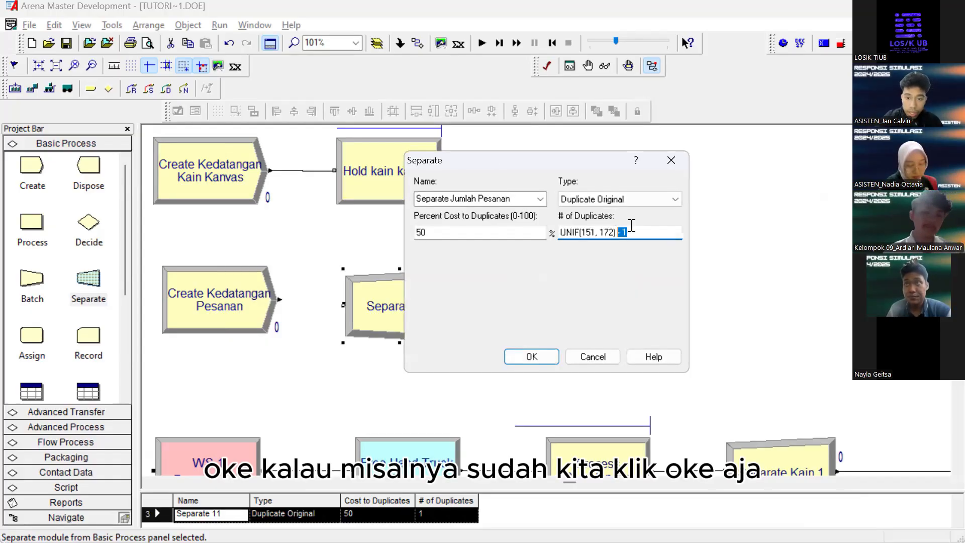
pyautogui.click(637, 232)
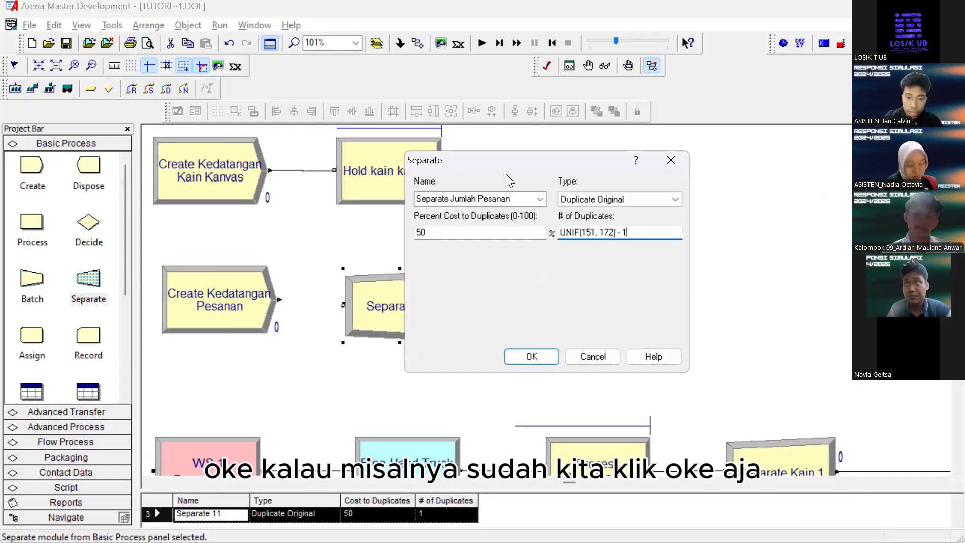
pyautogui.click(531, 357)
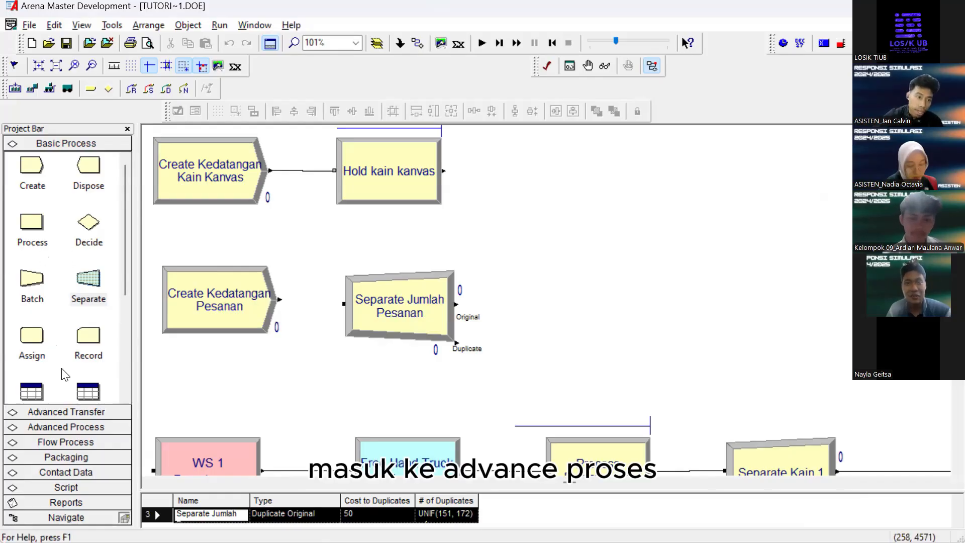
# Place a Signal module after Separate Jumlah Pesanan and name it Signal Kain Kanvas
pyautogui.click(74, 427)
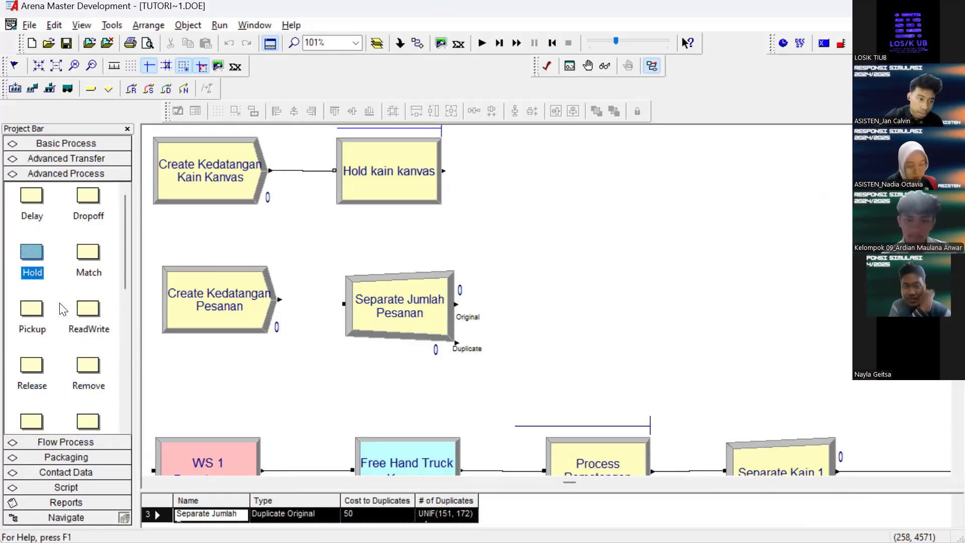
pyautogui.scroll(-3, 68, 305)
pyautogui.moveTo(31, 310); pyautogui.dragTo(521, 302)
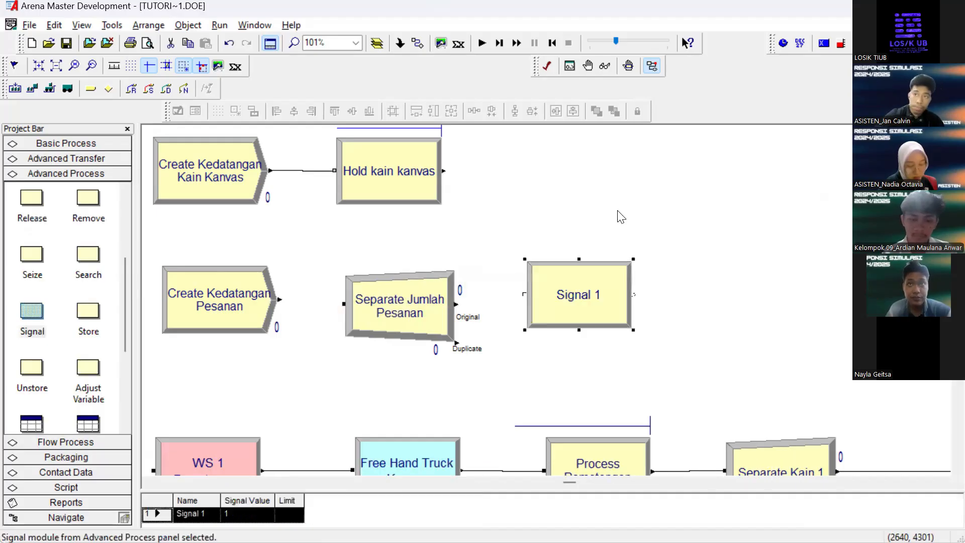
pyautogui.doubleClick(587, 309)
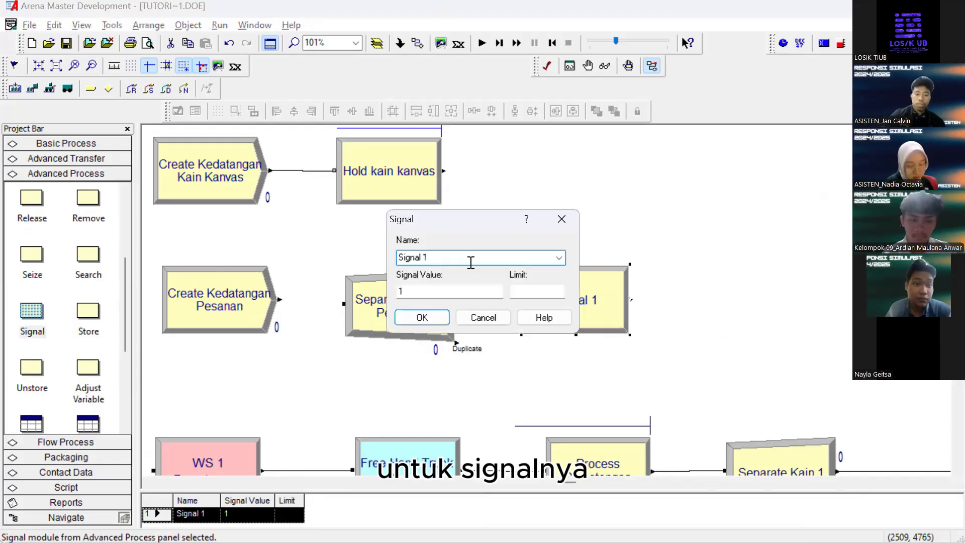
pyautogui.write('K')
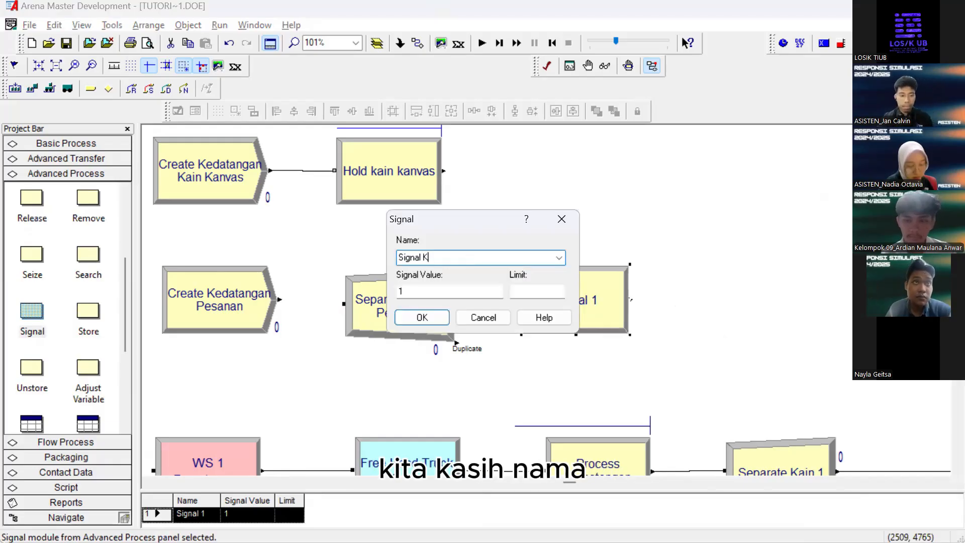
pyautogui.write('ain Kanvas')
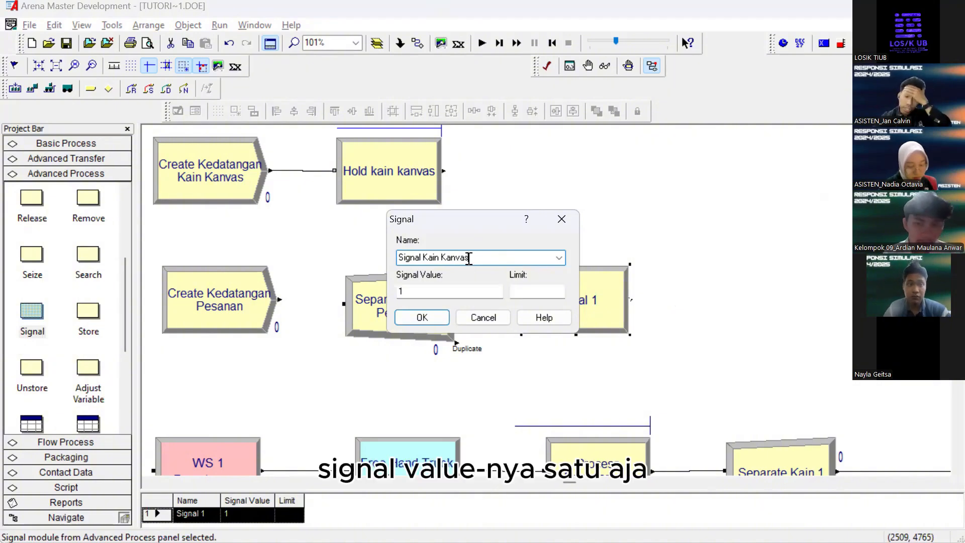
# Set the signal limit to 1 and confirm the Signal Kain Kanvas settings
pyautogui.click(543, 291)
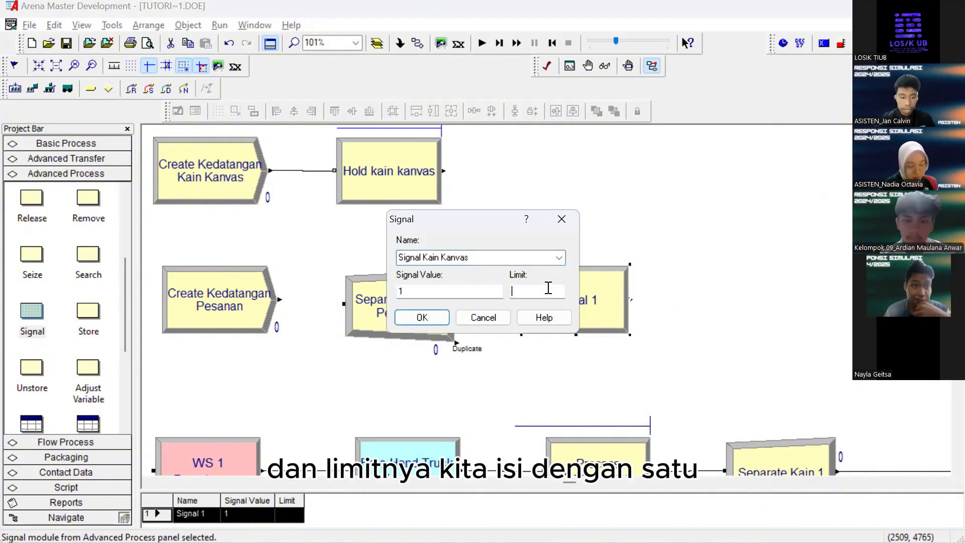
pyautogui.write('1')
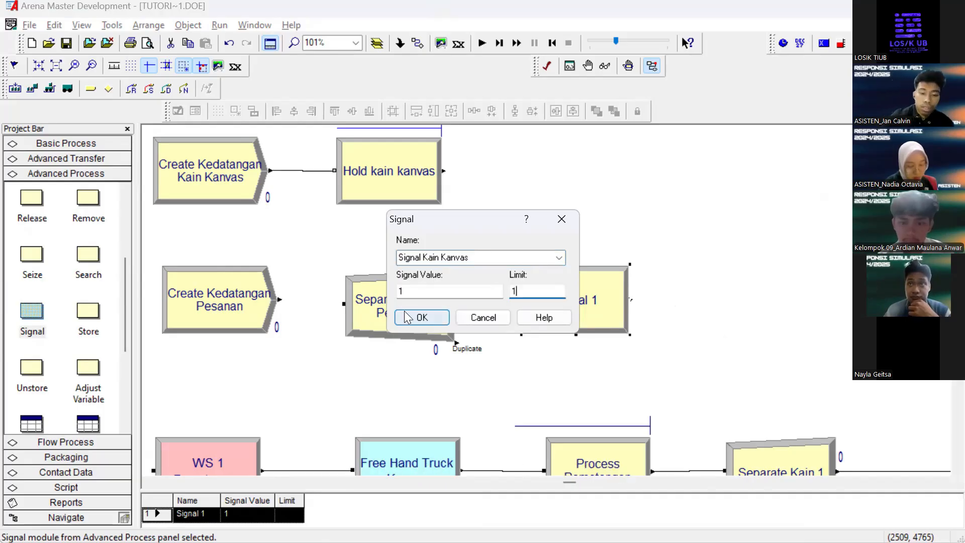
pyautogui.click(421, 317)
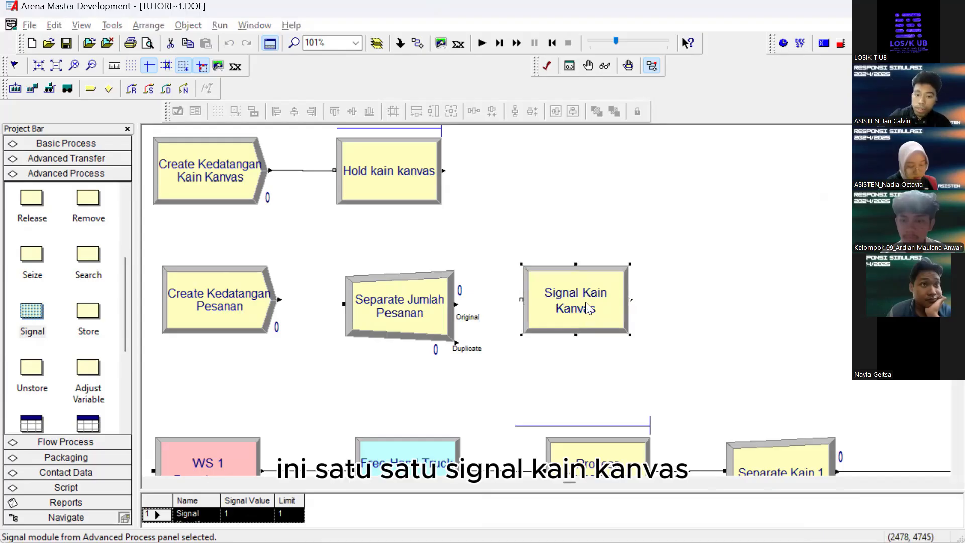
# Reopen Signal Kain Kanvas to review its name, signal value and limit, and close its settings
pyautogui.doubleClick(593, 301)
pyautogui.click(494, 257)
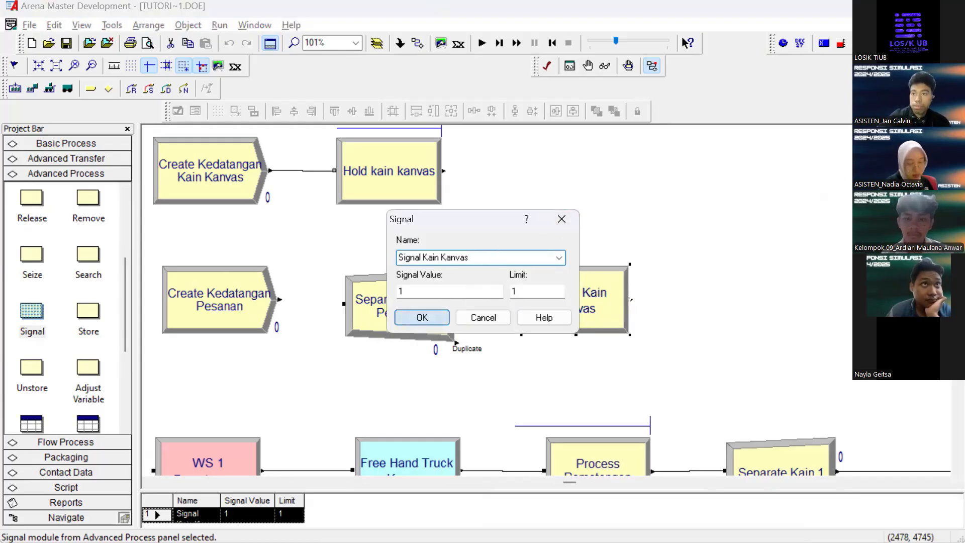
pyautogui.click(422, 318)
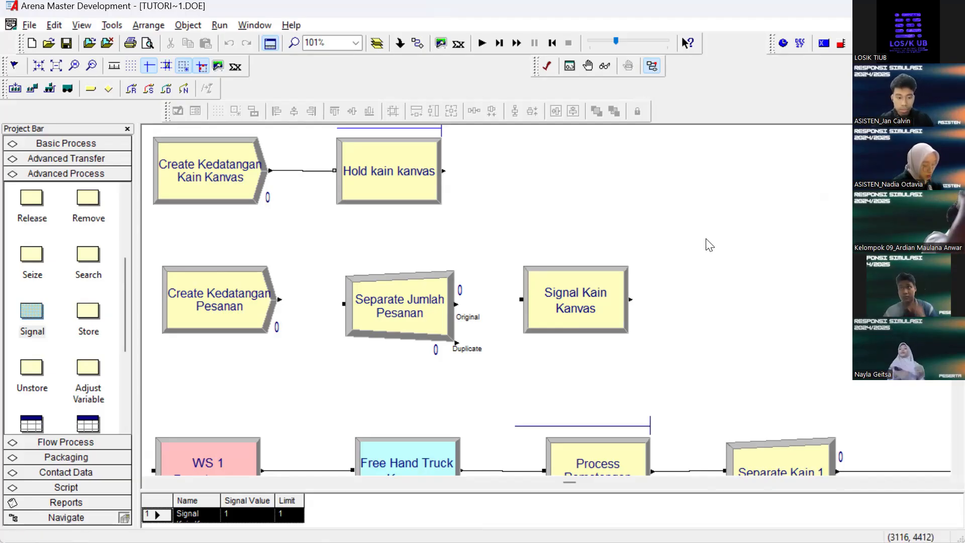
# Place an Assign module after Signal Kain Kanvas
pyautogui.hscroll(5, 685, 258)
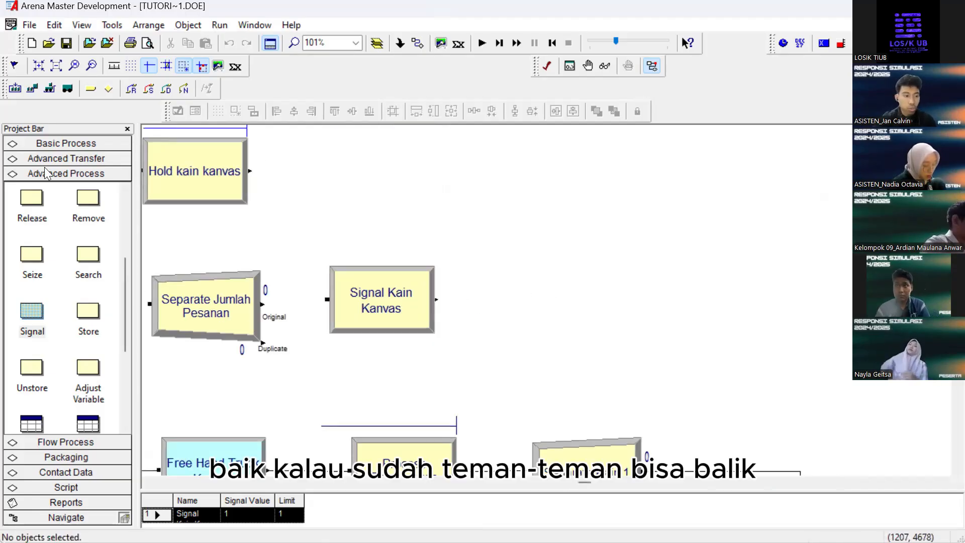
pyautogui.click(63, 142)
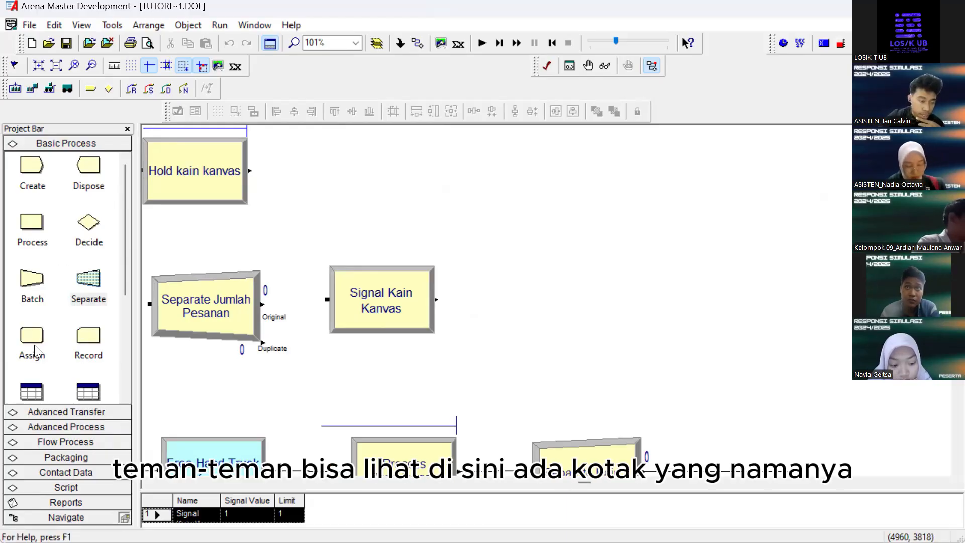
pyautogui.moveTo(34, 341); pyautogui.dragTo(549, 301)
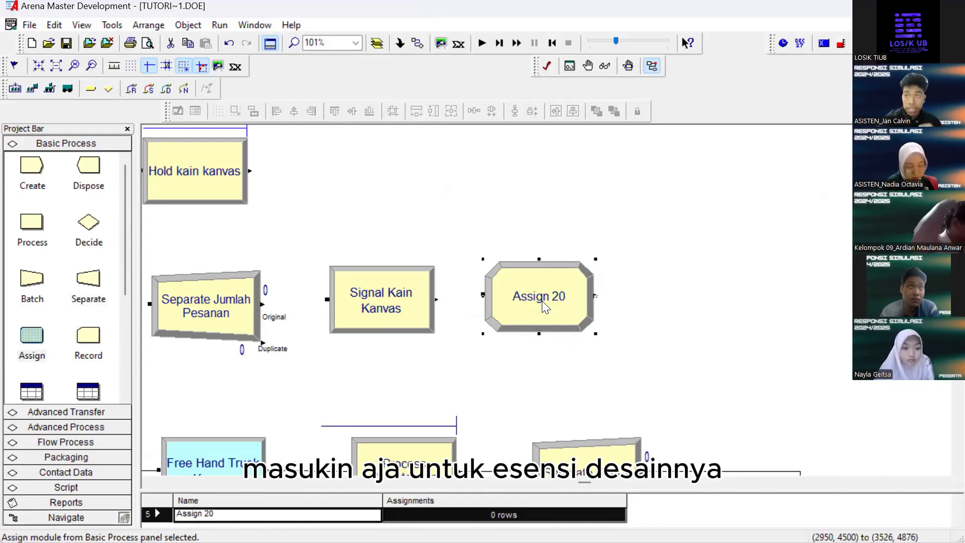
# Name the Assign module after Signal Kain Kanvas "Assign Pesanan Kain Kanvas"
pyautogui.doubleClick(542, 304)
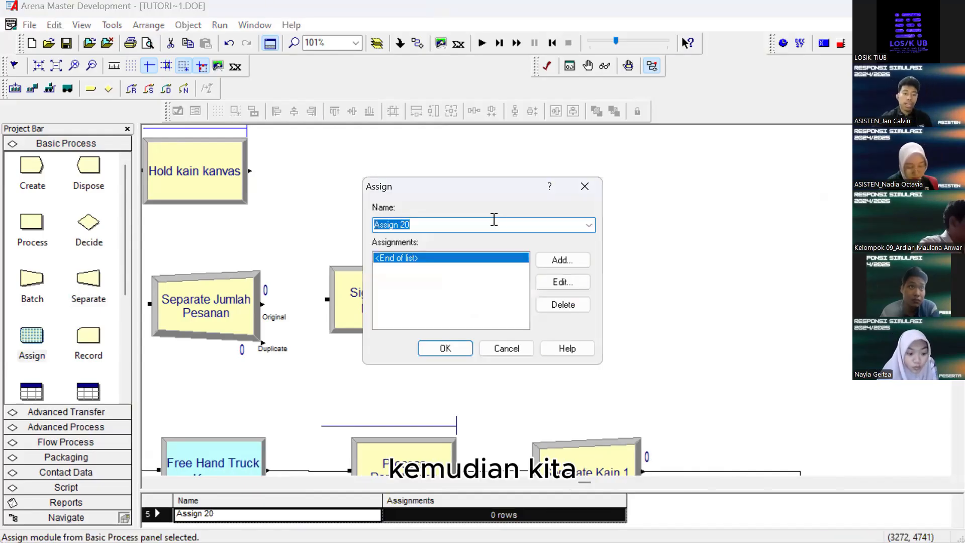
pyautogui.click(494, 219)
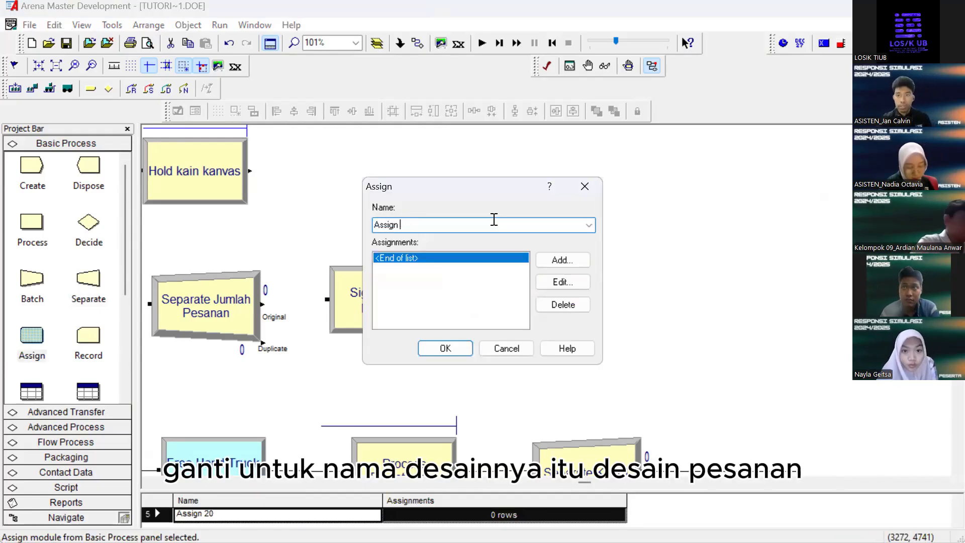
pyautogui.write('Pesanan Kain')
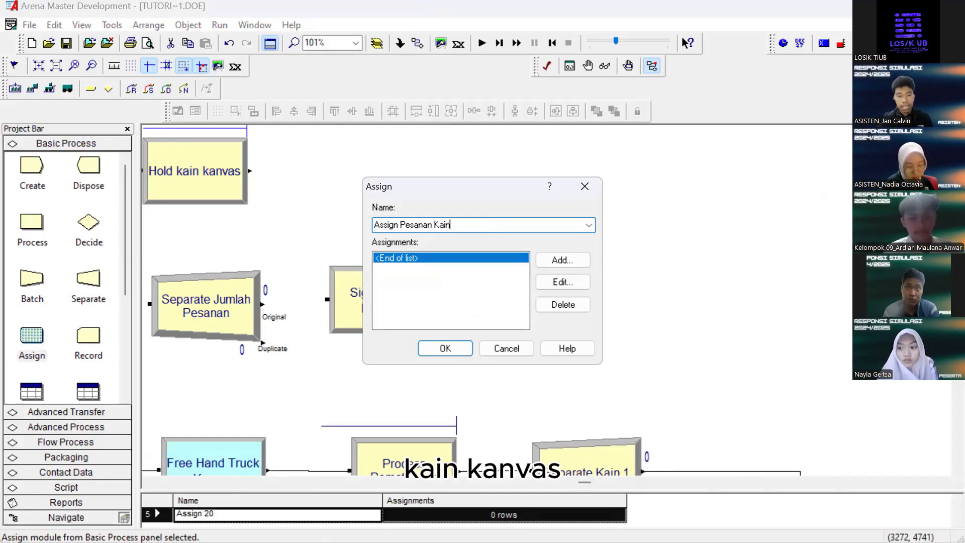
pyautogui.write(' Kanvas')
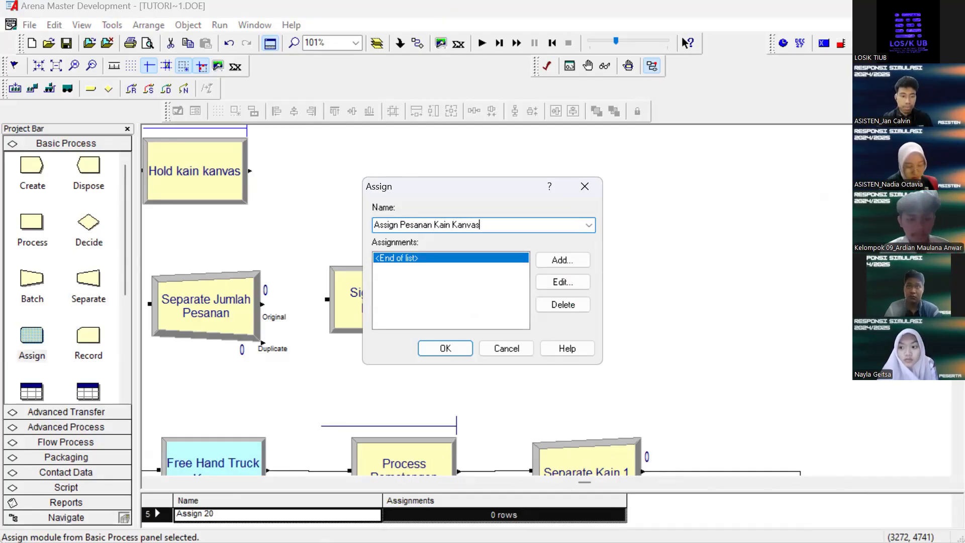
pyautogui.click(578, 255)
pyautogui.click(578, 255)
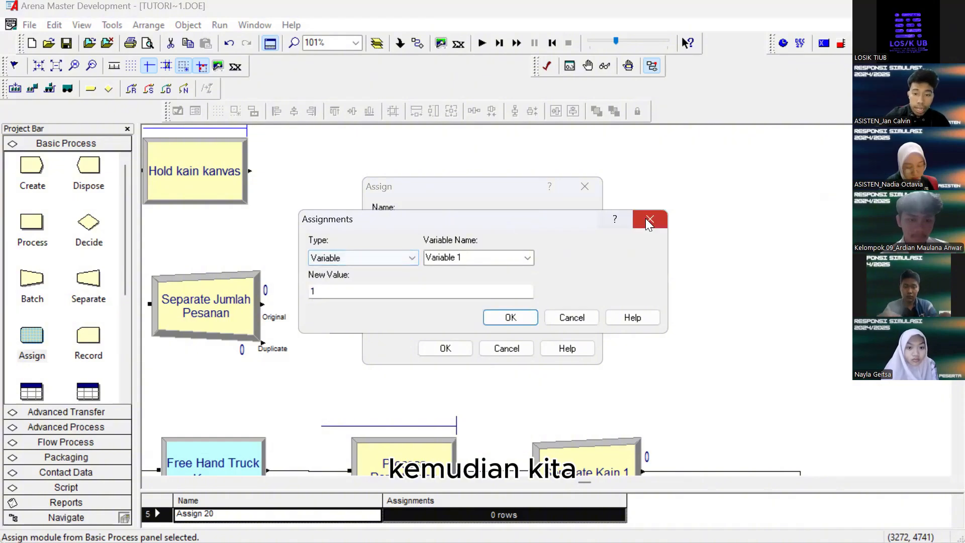
pyautogui.press('Escape')
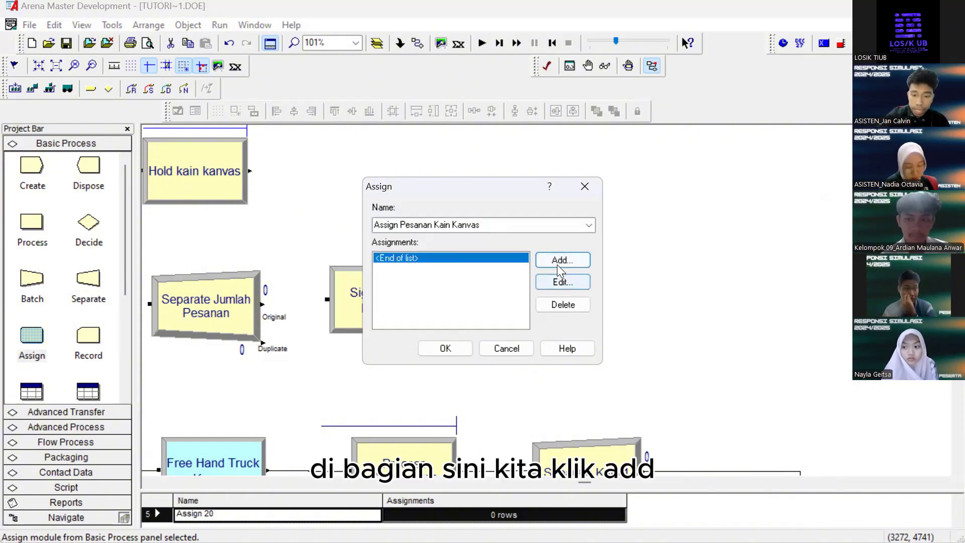
# Add an Entity Type assignment with the entity type "pesanan kain kanvas" to the Assign module
pyautogui.click(557, 264)
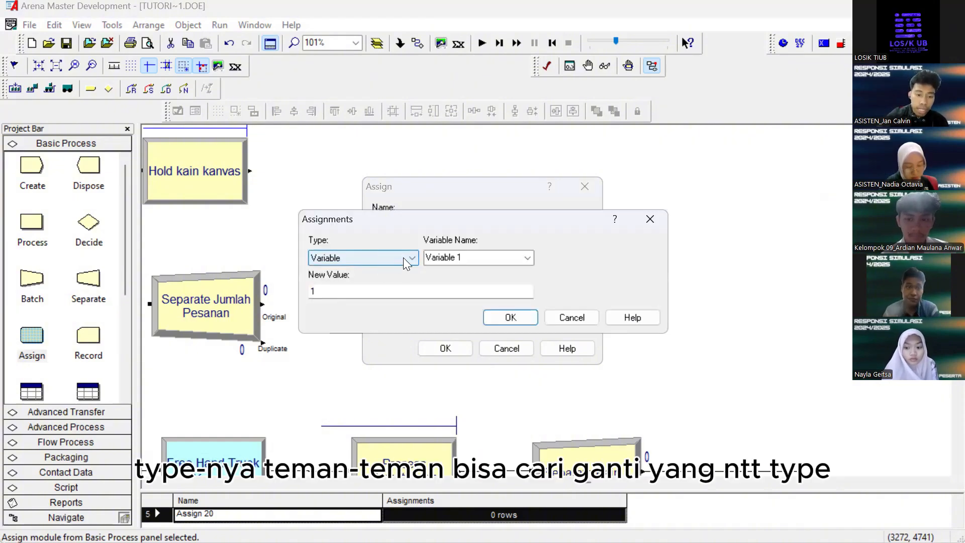
pyautogui.click(404, 257)
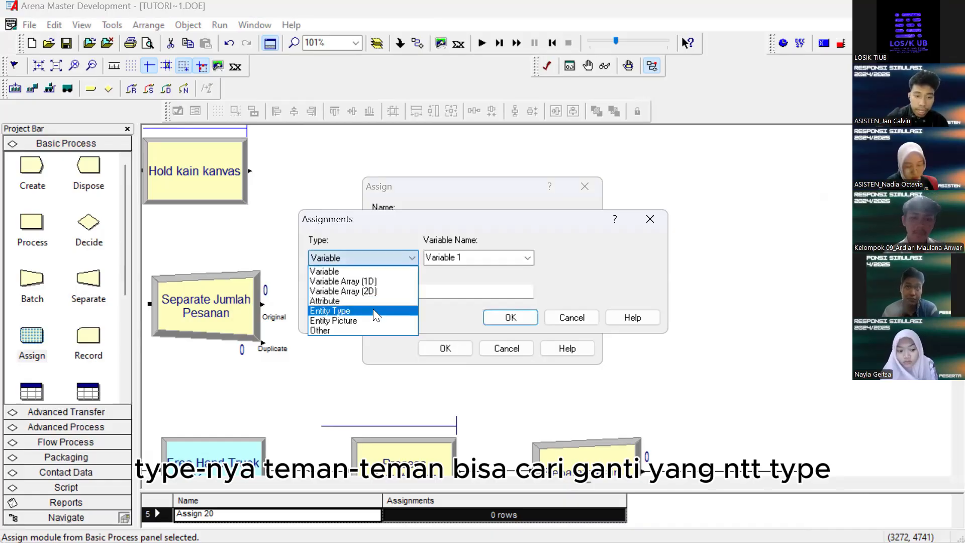
pyautogui.click(373, 309)
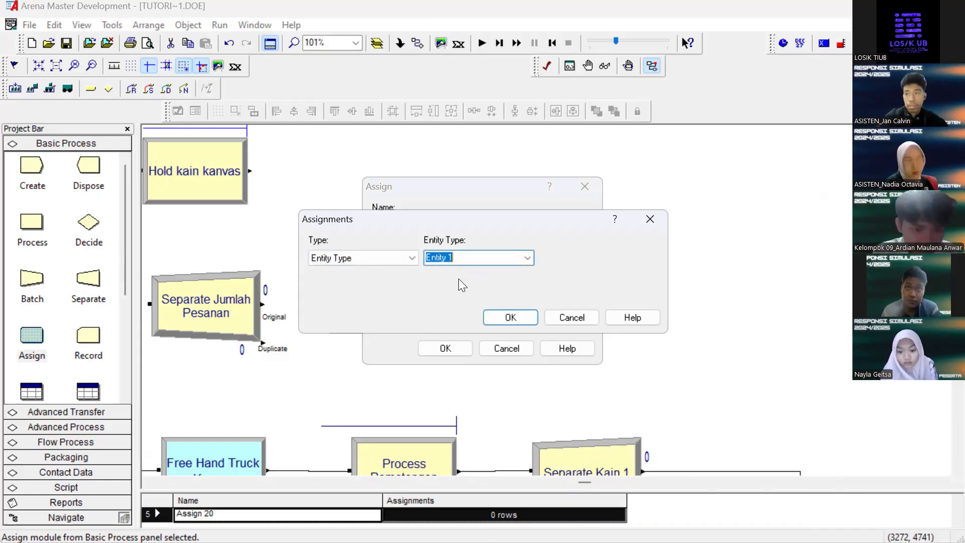
pyautogui.write('pes')
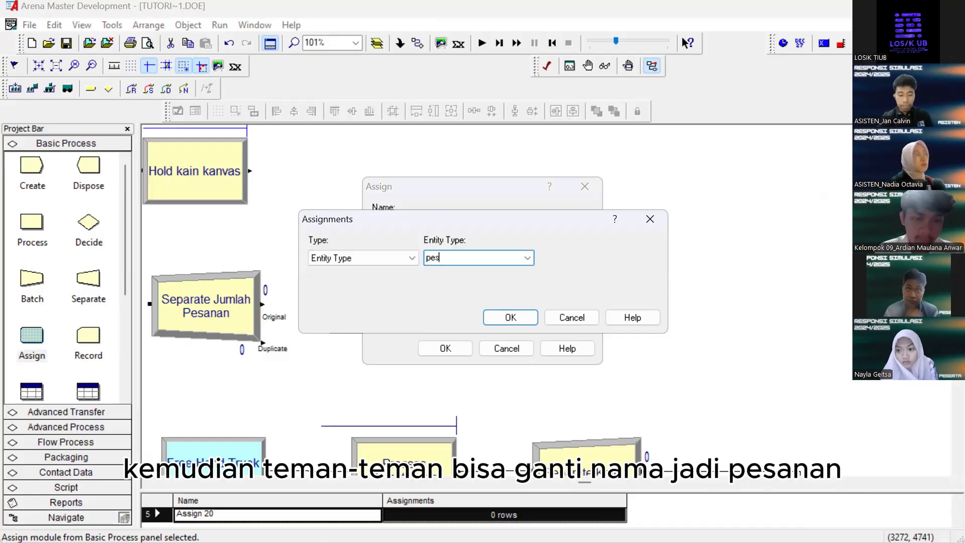
pyautogui.write('anan kain kanvas')
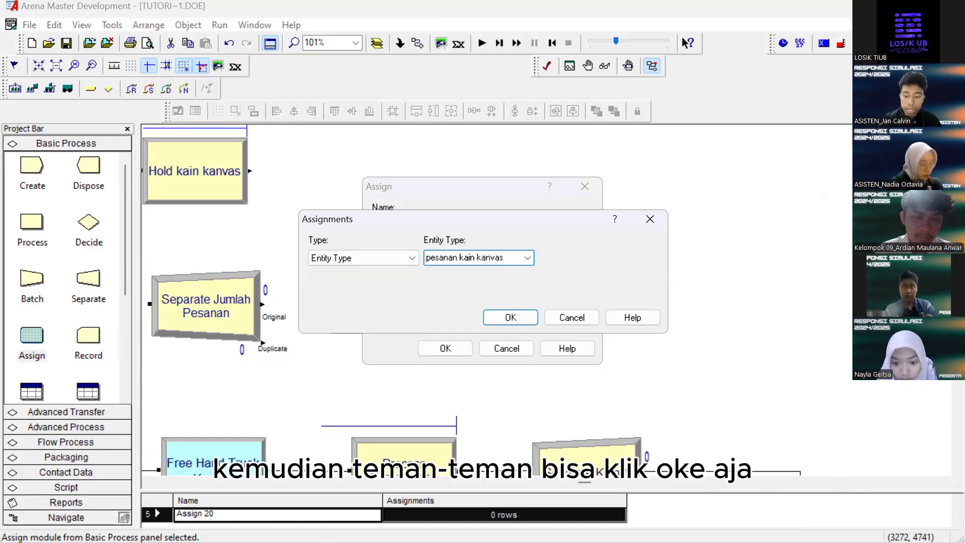
pyautogui.click(520, 318)
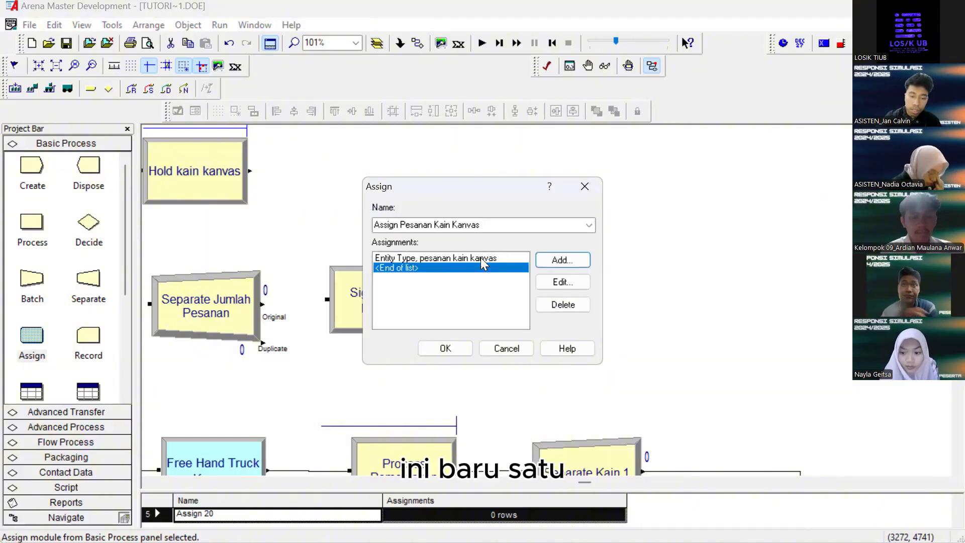
# Add an Entity Picture assignment using Picture.Red Ball to the Assign module
pyautogui.click(556, 258)
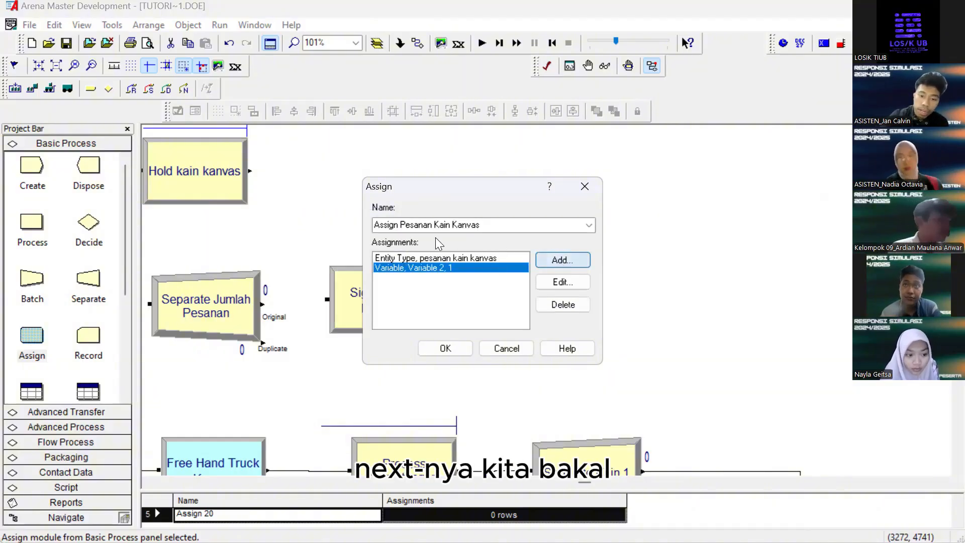
pyautogui.doubleClick(400, 267)
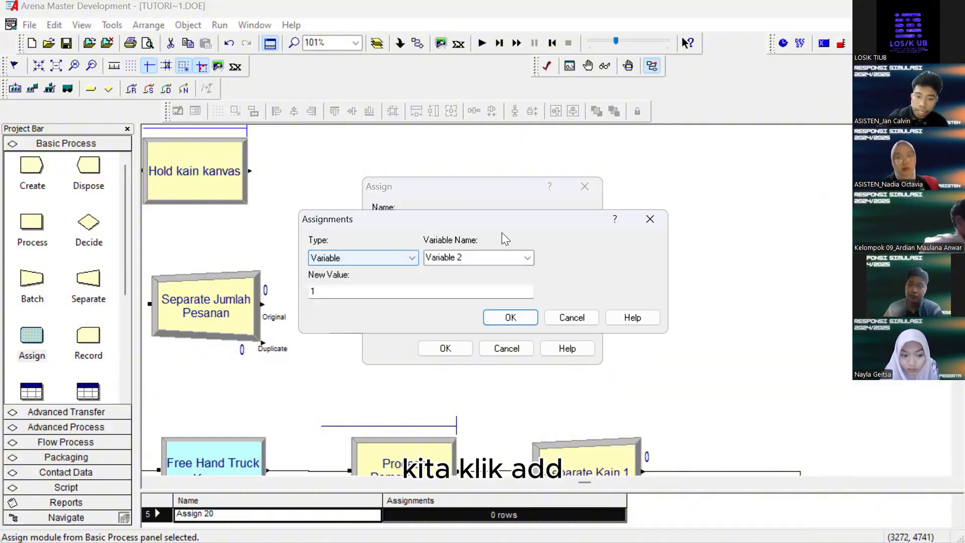
pyautogui.click(480, 263)
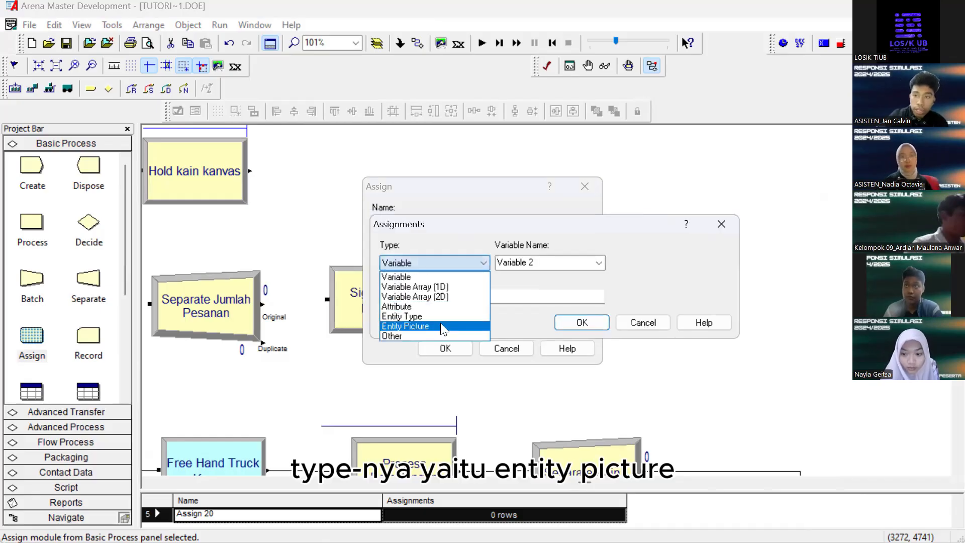
pyautogui.click(440, 326)
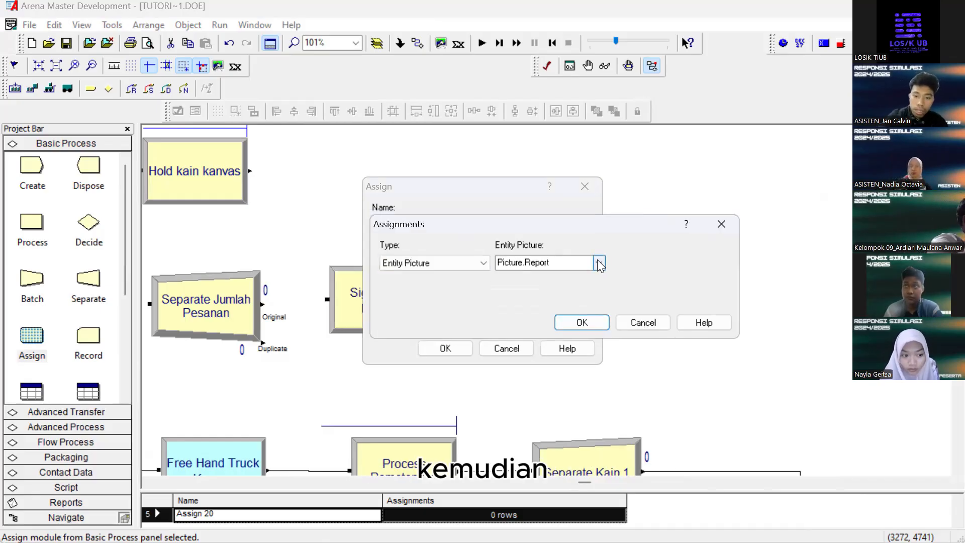
pyautogui.click(599, 263)
pyautogui.scroll(12, 547, 312)
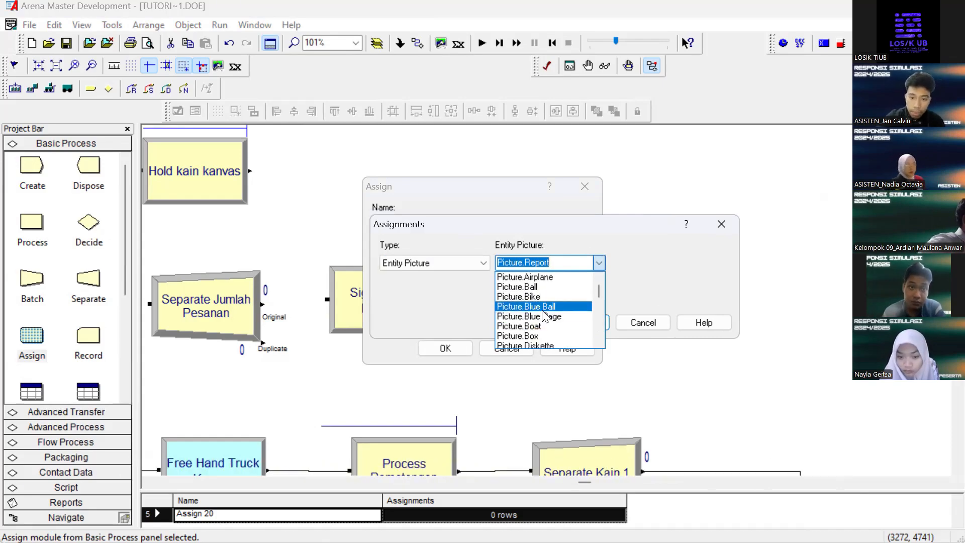
pyautogui.scroll(-6, 543, 310)
pyautogui.scroll(2, 548, 309)
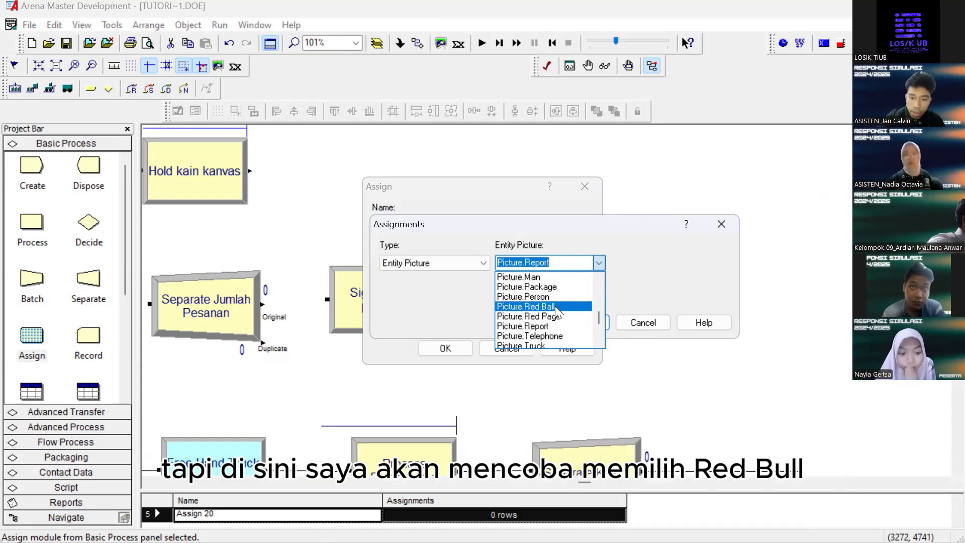
pyautogui.click(556, 306)
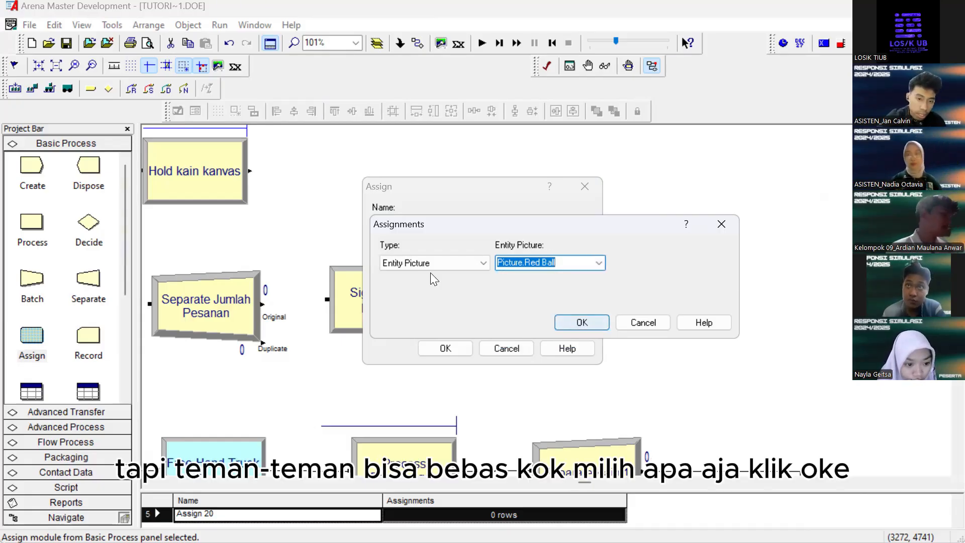
pyautogui.click(581, 322)
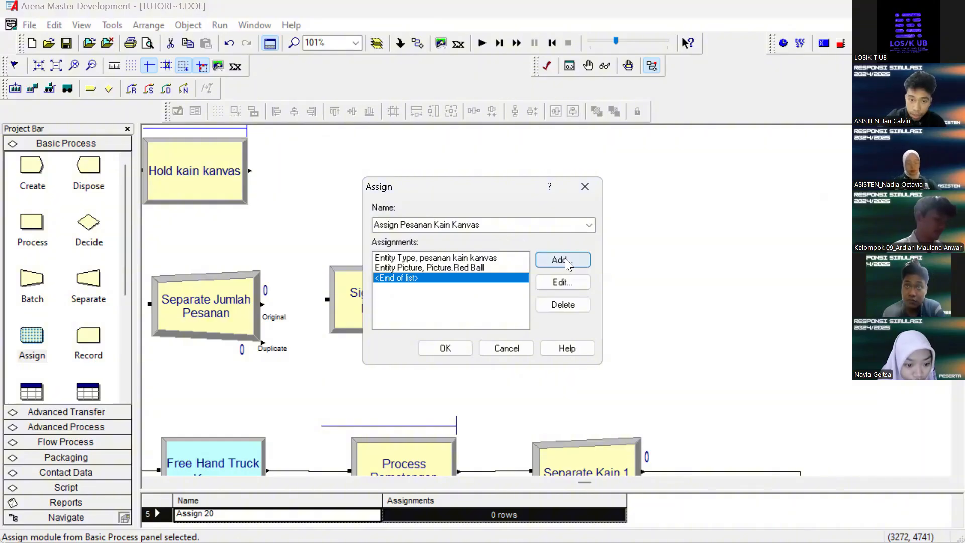
# Add an Attribute assignment named waktupesanandatang with the new value TNOW, and close the Assign module's settings
pyautogui.click(565, 258)
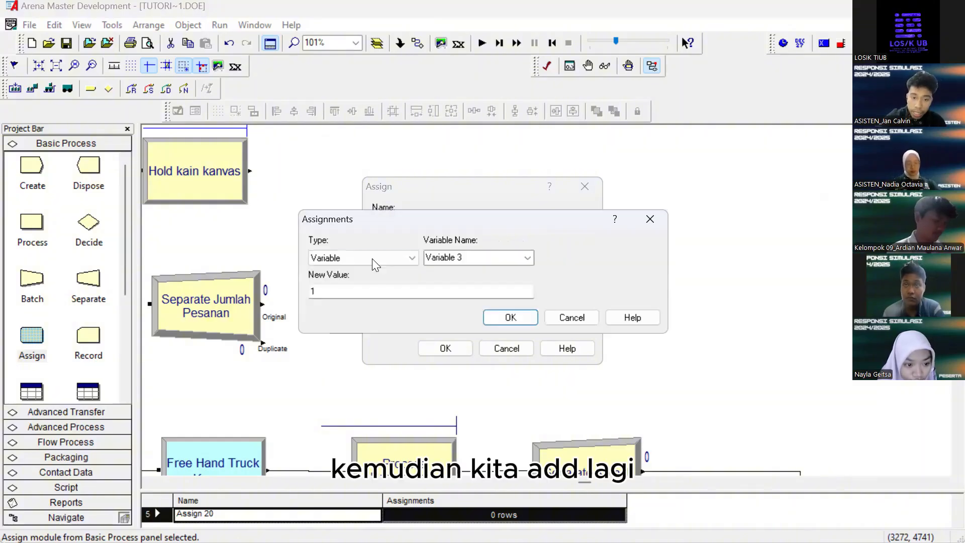
pyautogui.click(372, 259)
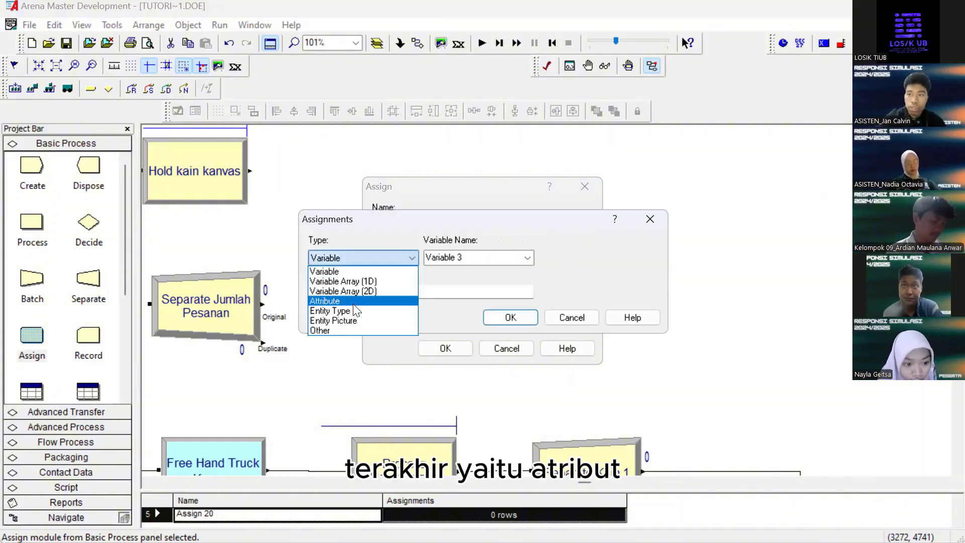
pyautogui.click(354, 302)
pyautogui.click(466, 256)
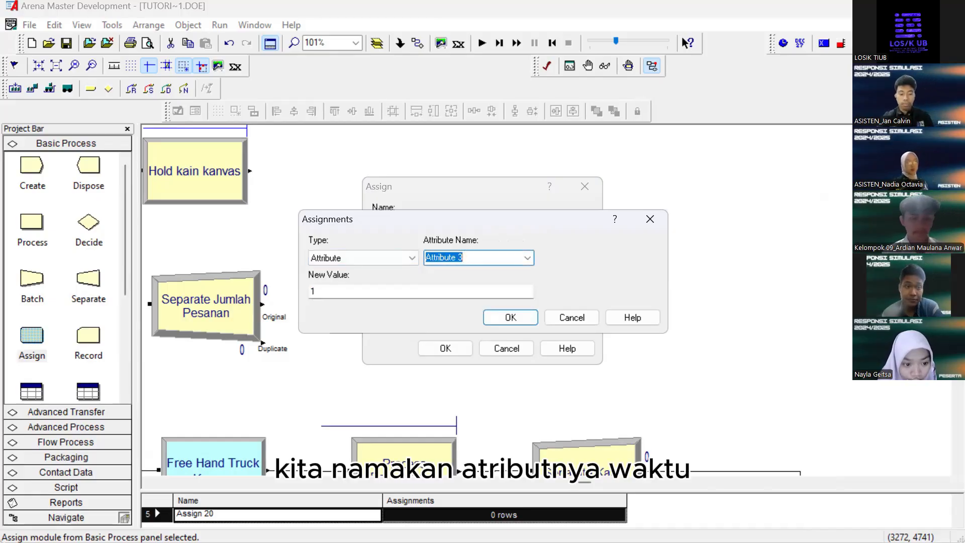
pyautogui.write('waktupesanandatang')
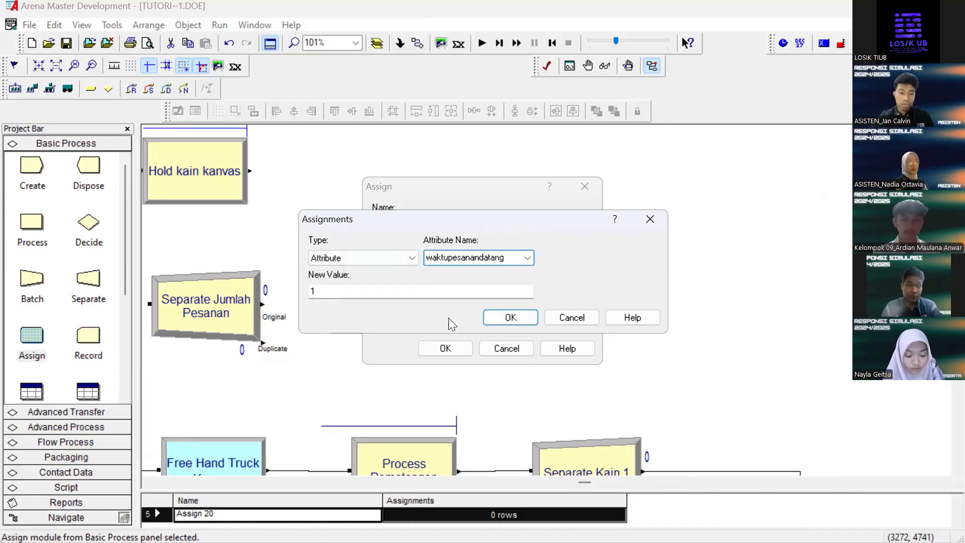
pyautogui.click(426, 292)
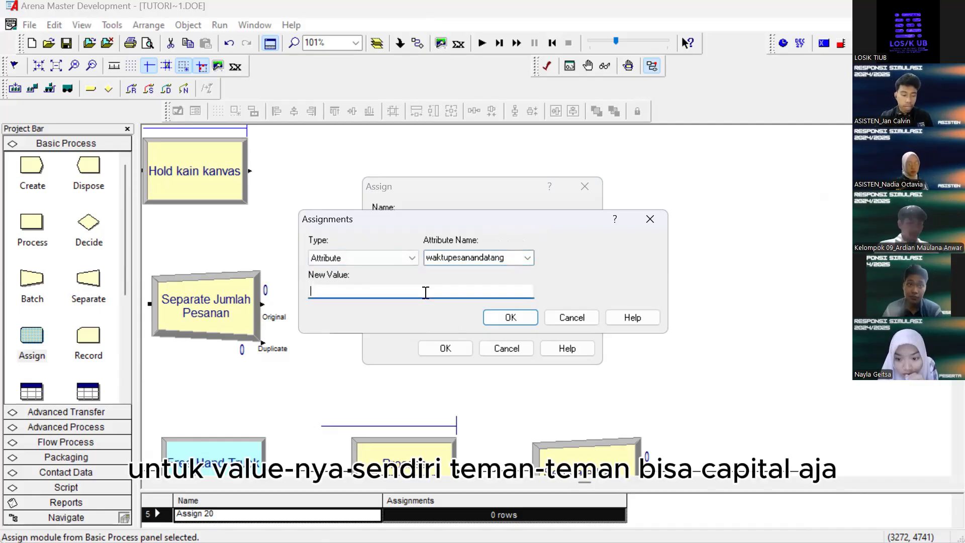
pyautogui.write('TNOW')
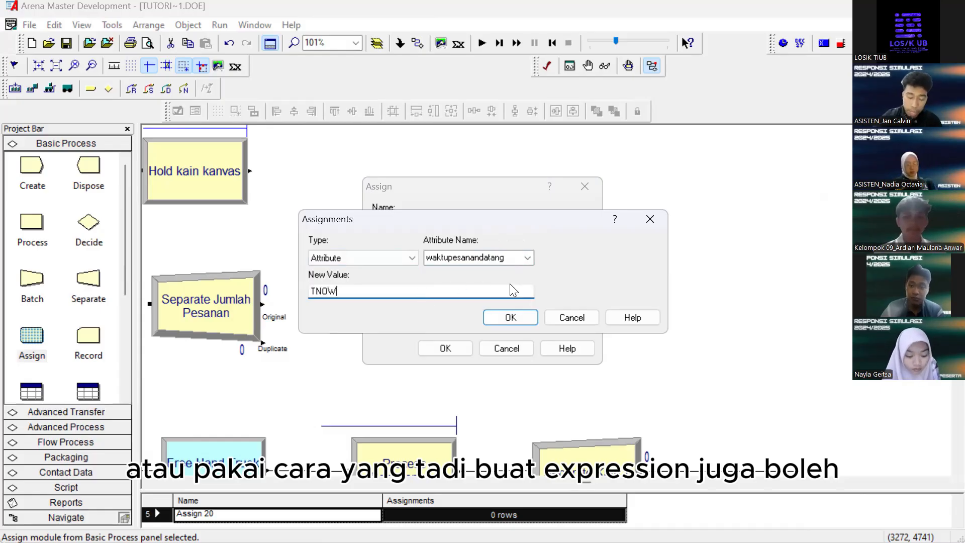
pyautogui.click(509, 319)
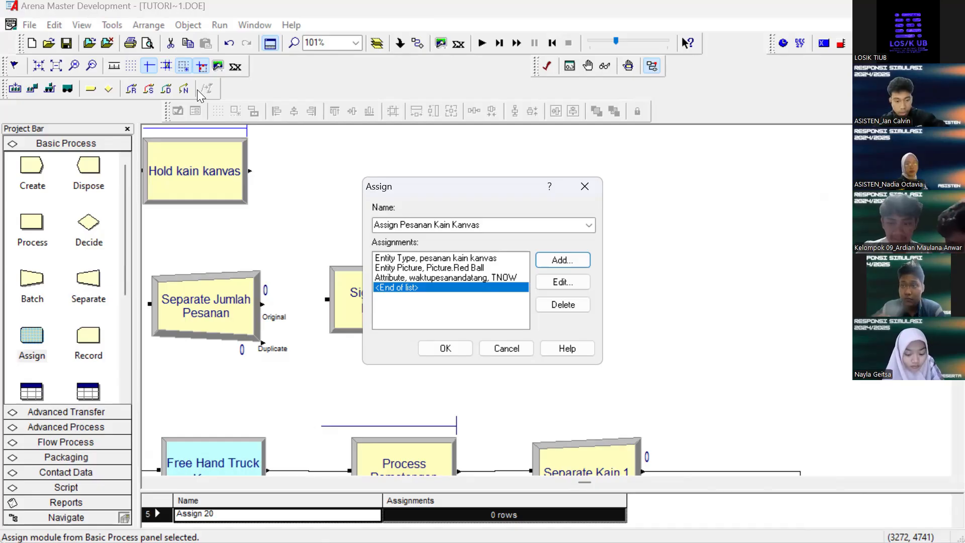
pyautogui.click(446, 348)
# Reopen the Assign 20 module's settings and rename it "Assign Pesanan Kain Kanvas"
pyautogui.doubleClick(555, 296)
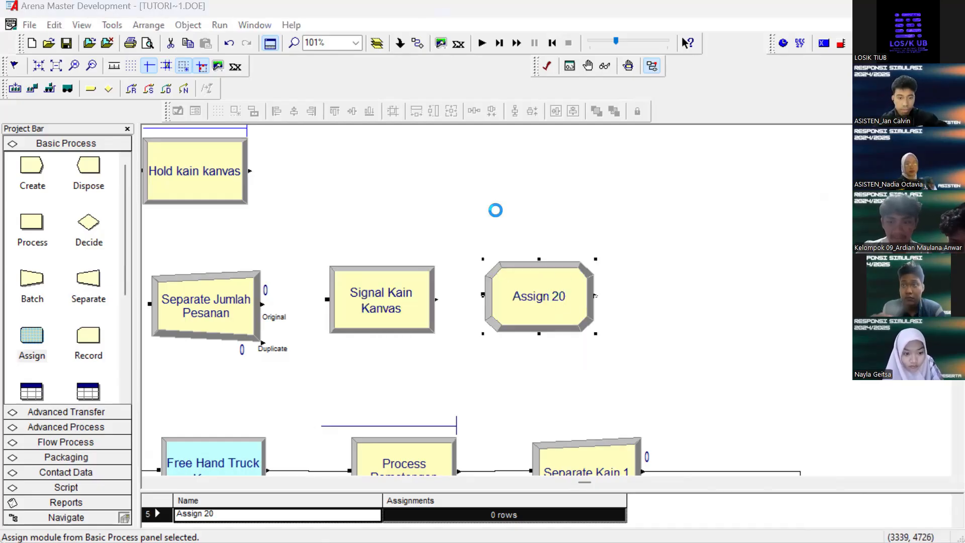
pyautogui.click(489, 225)
pyautogui.press('BackSpace')
pyautogui.press('BackSpace')
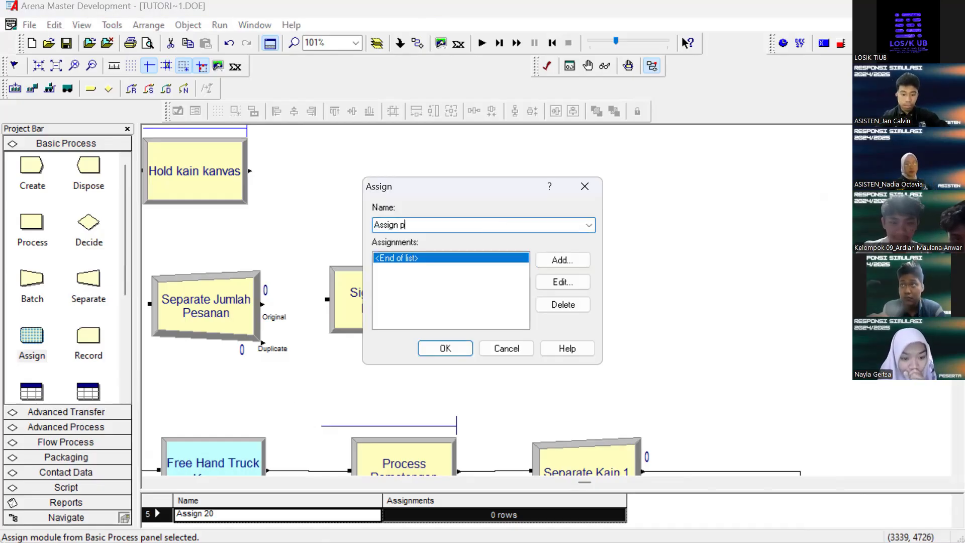
pyautogui.write('P')
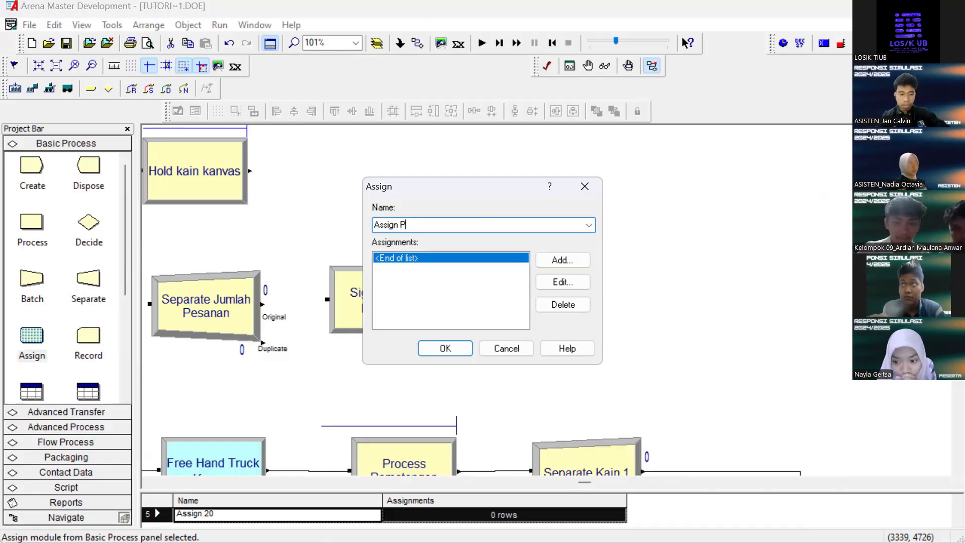
pyautogui.write('esanan Kain Kanvas')
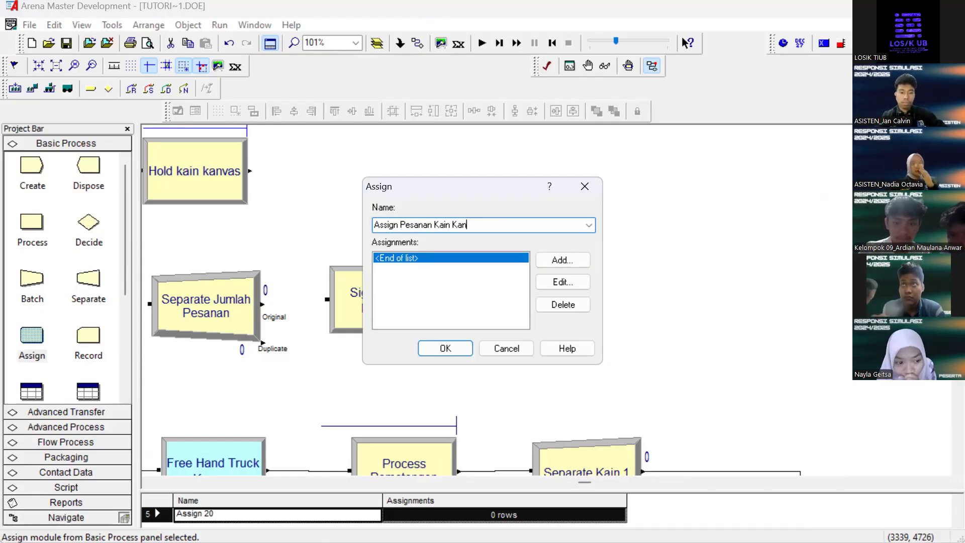
# Add an Entity Type assignment with the entity type "pesanan kain kanvas" to the Assign Pesanan Kain Kanvas module
pyautogui.click(553, 260)
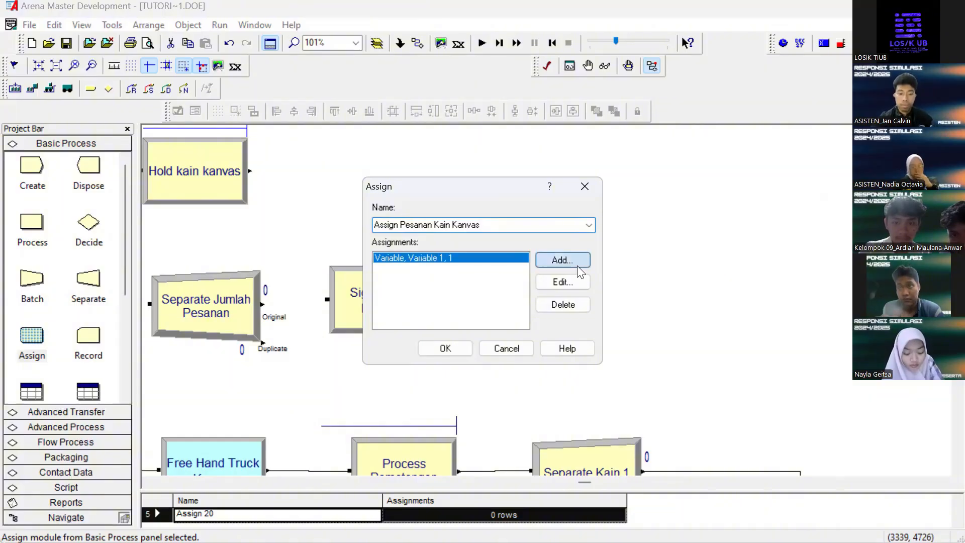
pyautogui.click(403, 258)
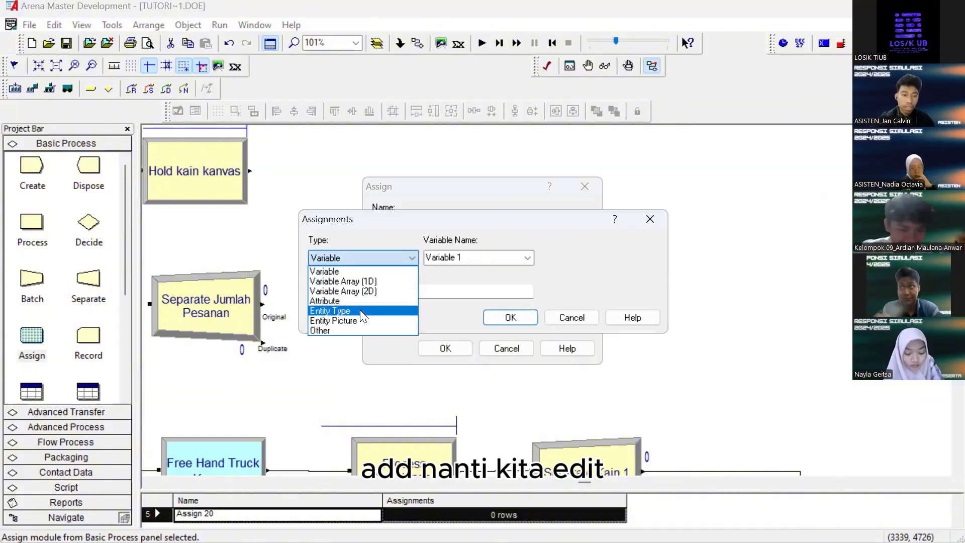
pyautogui.click(365, 311)
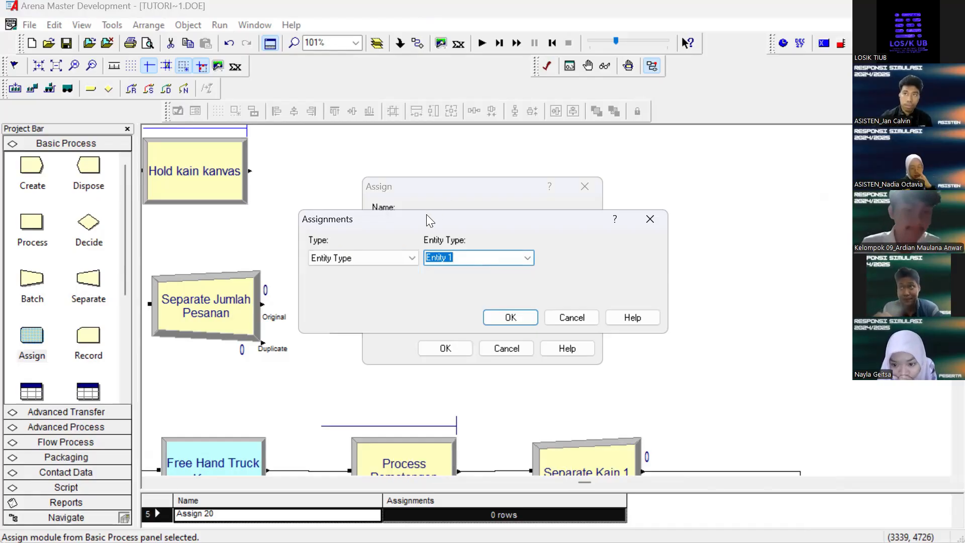
pyautogui.write('pesanan k')
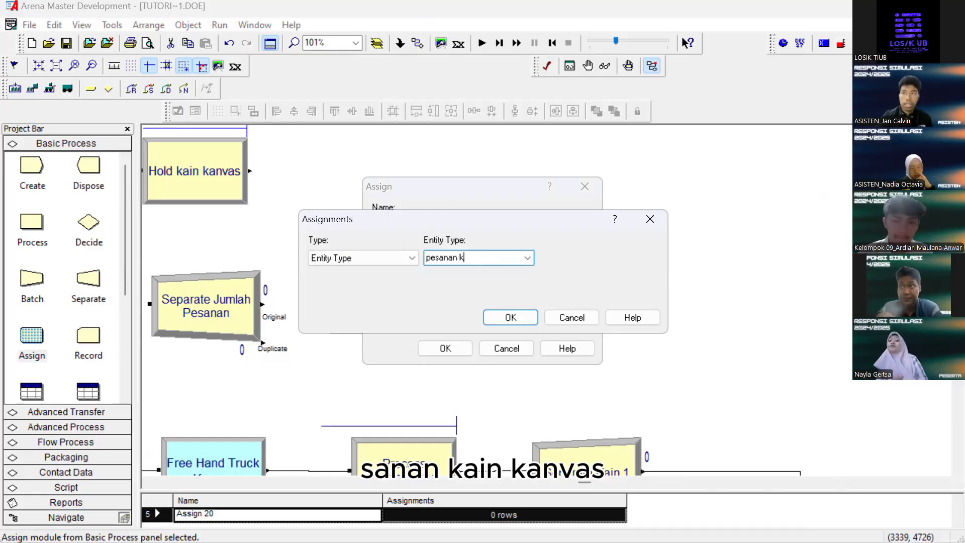
pyautogui.write('ain kanvas')
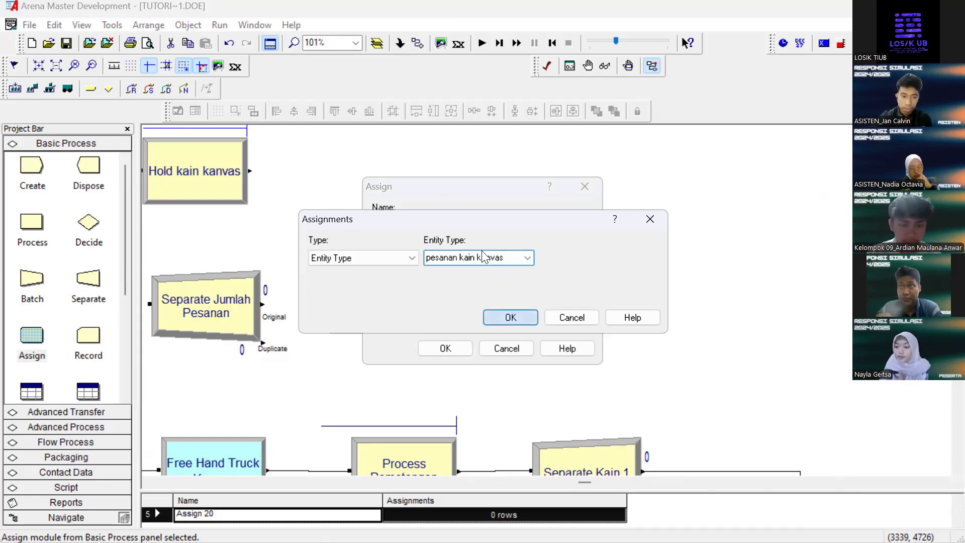
# Add an Entity Picture assignment using Picture.Red Ball to the Assign Pesanan Kain Kanvas module
pyautogui.click(412, 258)
pyautogui.click(380, 319)
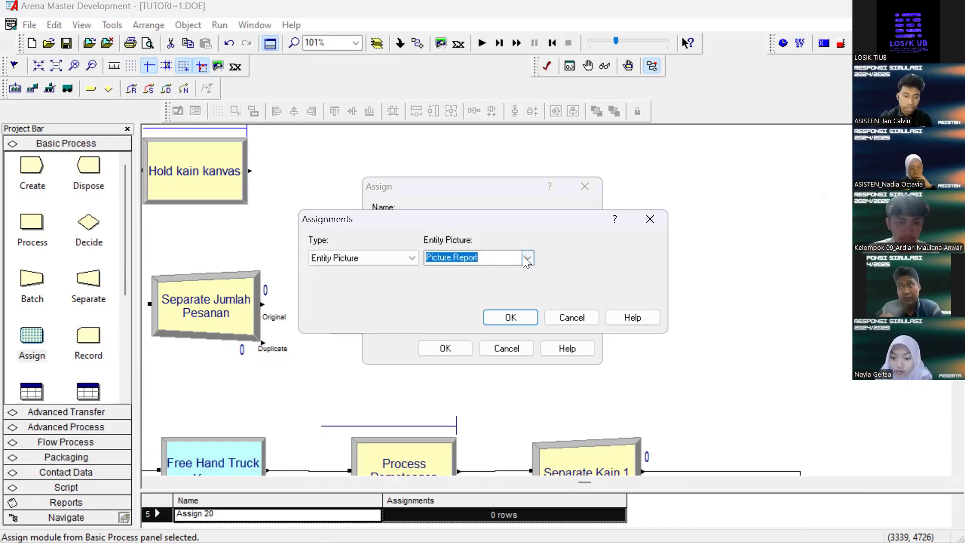
pyautogui.click(527, 257)
pyautogui.scroll(3, 477, 321)
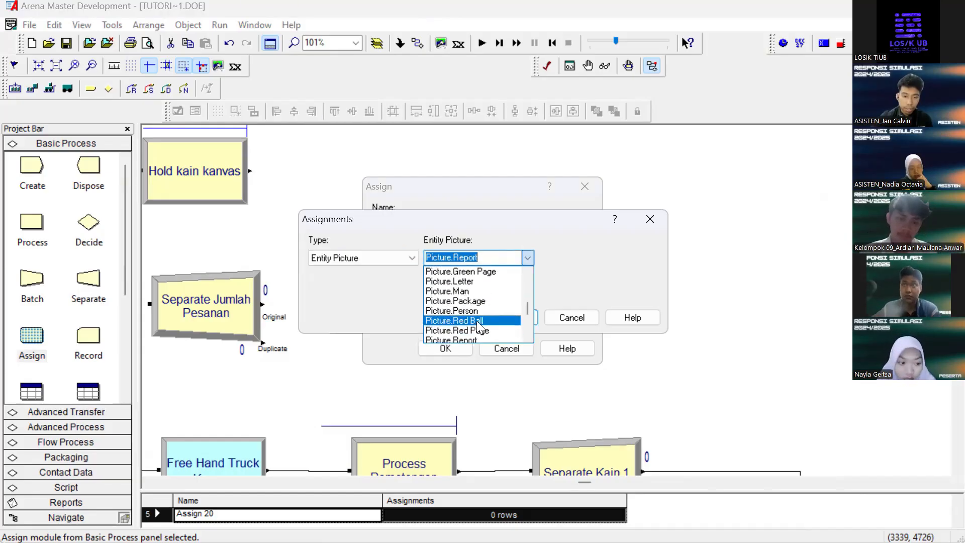
pyautogui.click(493, 320)
pyautogui.click(511, 317)
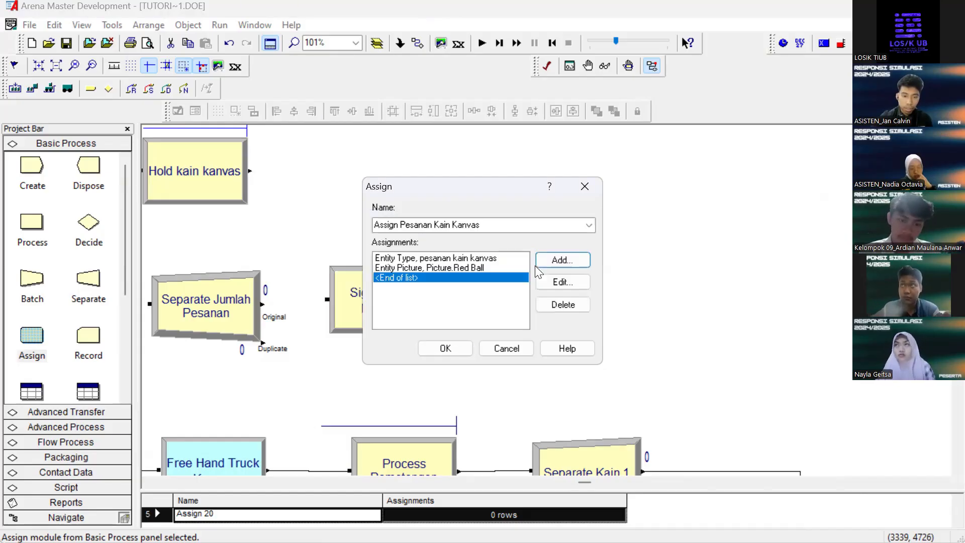
# Add an Attribute assignment named waktupesanandatang with the new value TNOW, and apply the Assign Pesanan Kain Kanvas settings
pyautogui.doubleClick(403, 256)
pyautogui.click(362, 257)
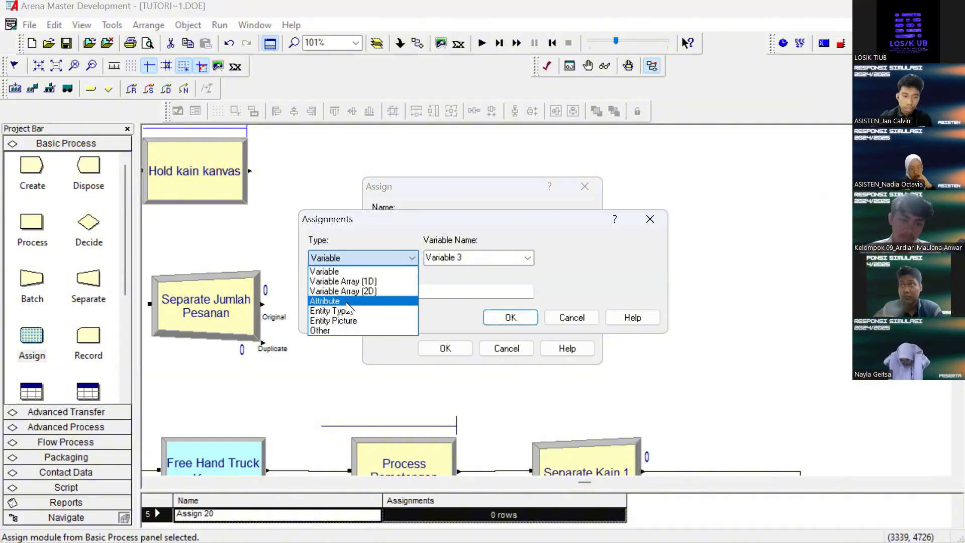
pyautogui.click(346, 301)
pyautogui.write('wakt')
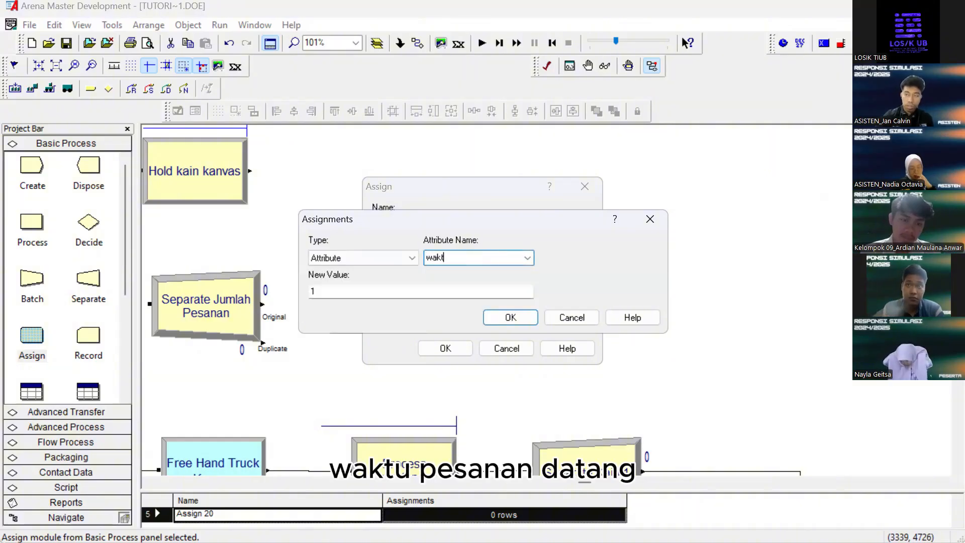
pyautogui.write('upesanandatang')
pyautogui.press('Tab')
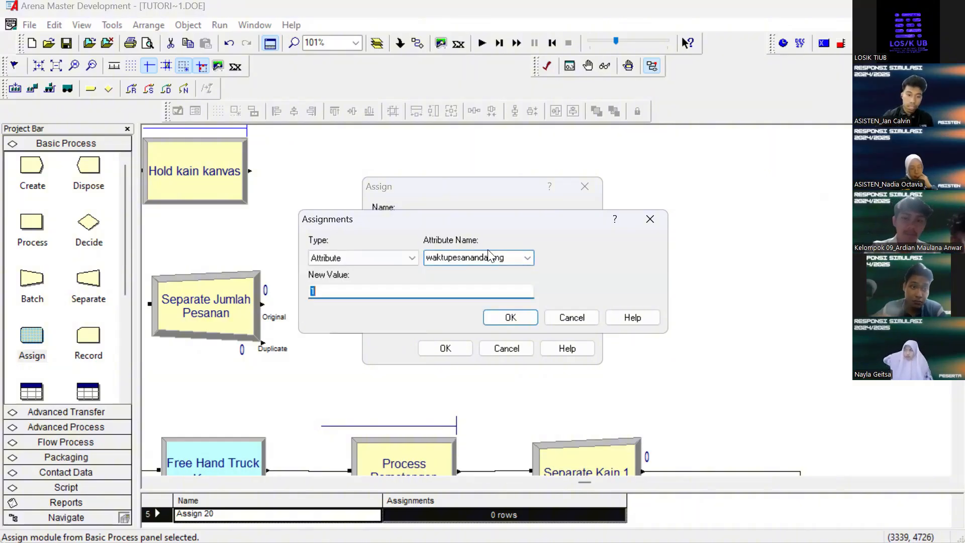
pyautogui.write('TNOW')
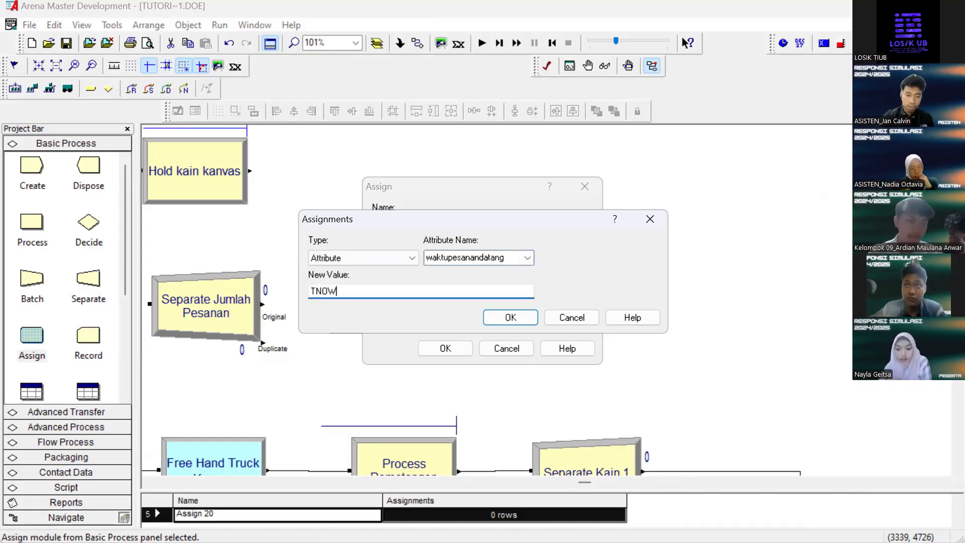
pyautogui.press('Return')
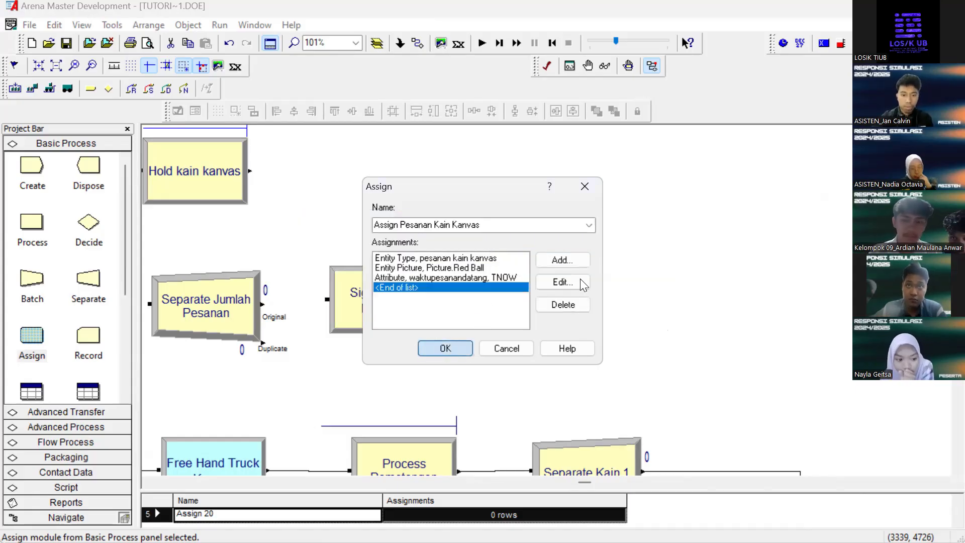
pyautogui.click(445, 348)
pyautogui.click(459, 405)
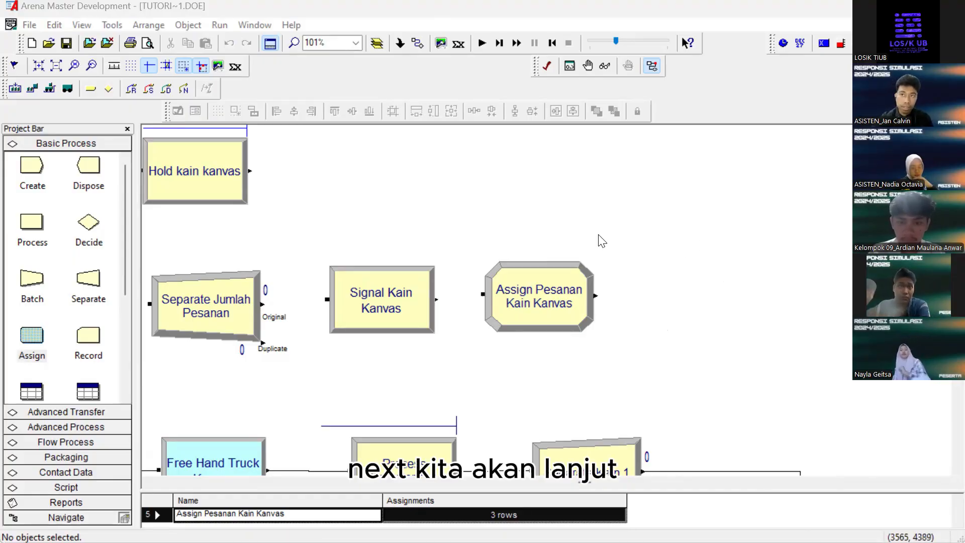
# Place a Match module from the Advanced Process modules above and to the right of Assign Pesanan Kain Kanvas
pyautogui.hscroll(5, 476, 221)
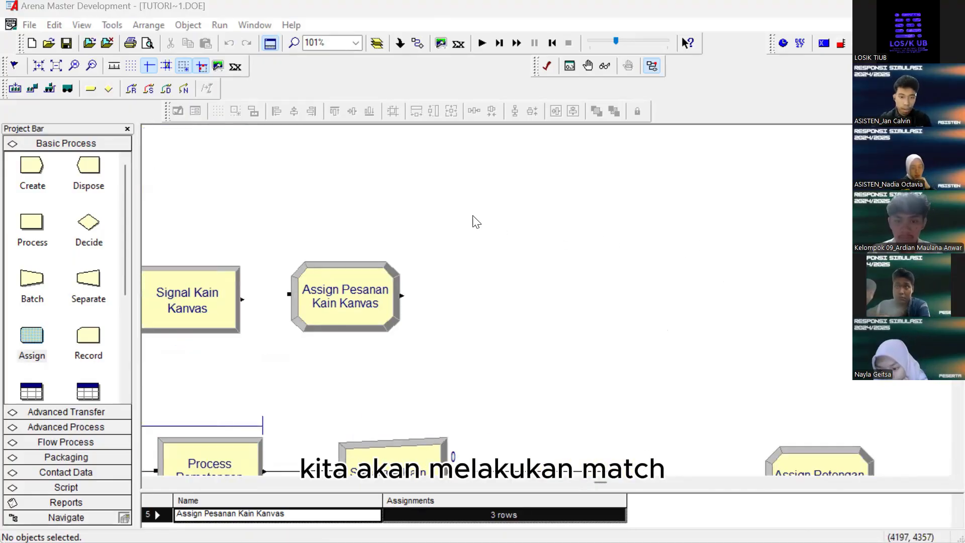
pyautogui.press('Up')
pyautogui.press('Up')
pyautogui.press('-')
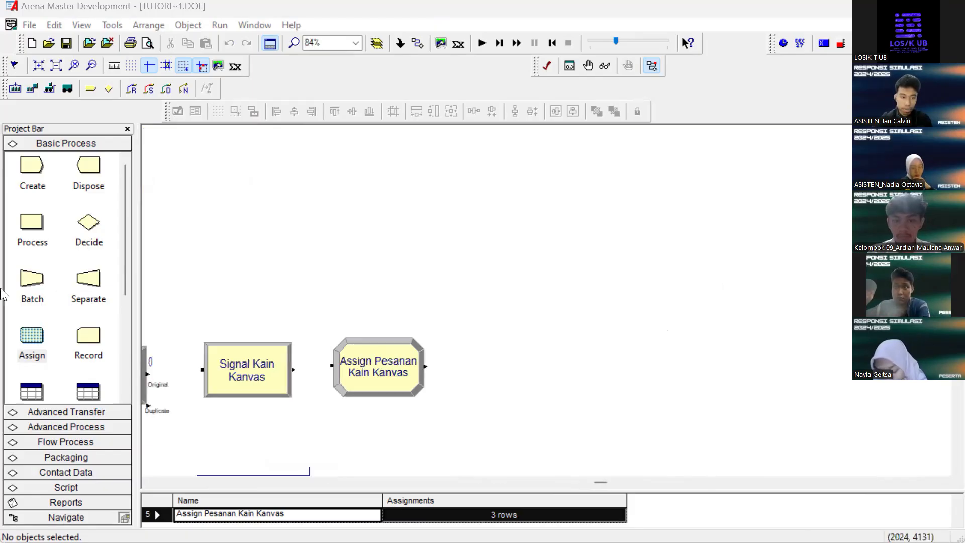
pyautogui.click(89, 427)
pyautogui.scroll(3, 83, 238)
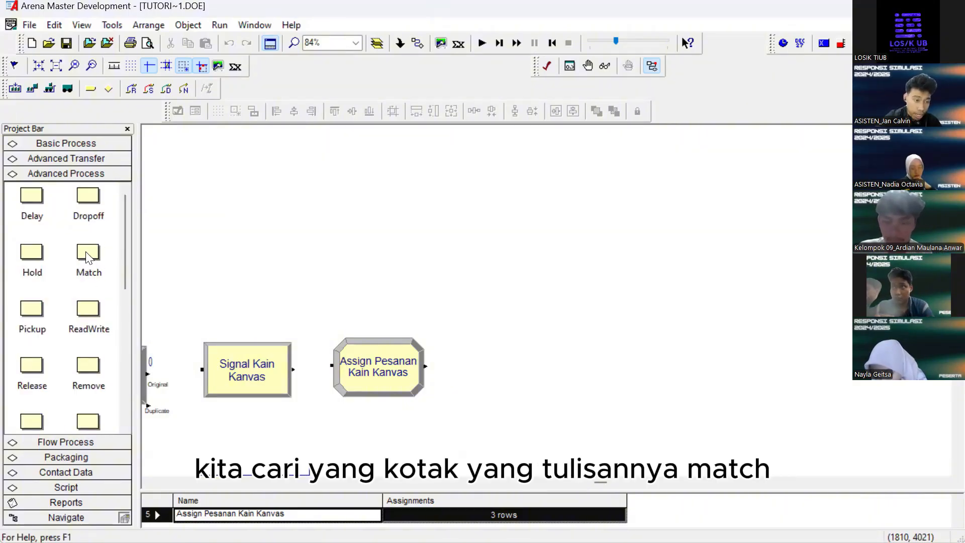
pyautogui.moveTo(88, 252); pyautogui.dragTo(490, 262)
# Rename the new Match module "Match Kanvas dan Pesanan"
pyautogui.doubleClick(515, 268)
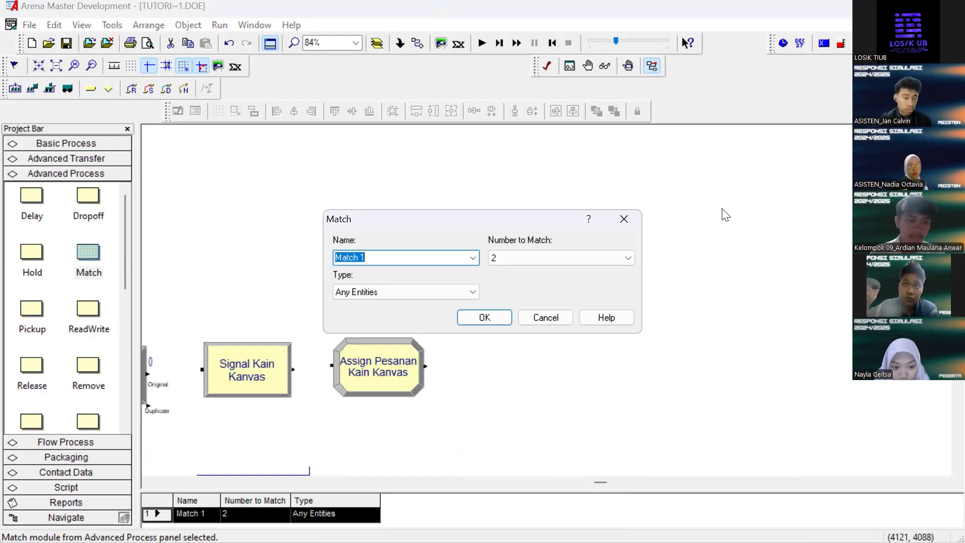
pyautogui.click(429, 257)
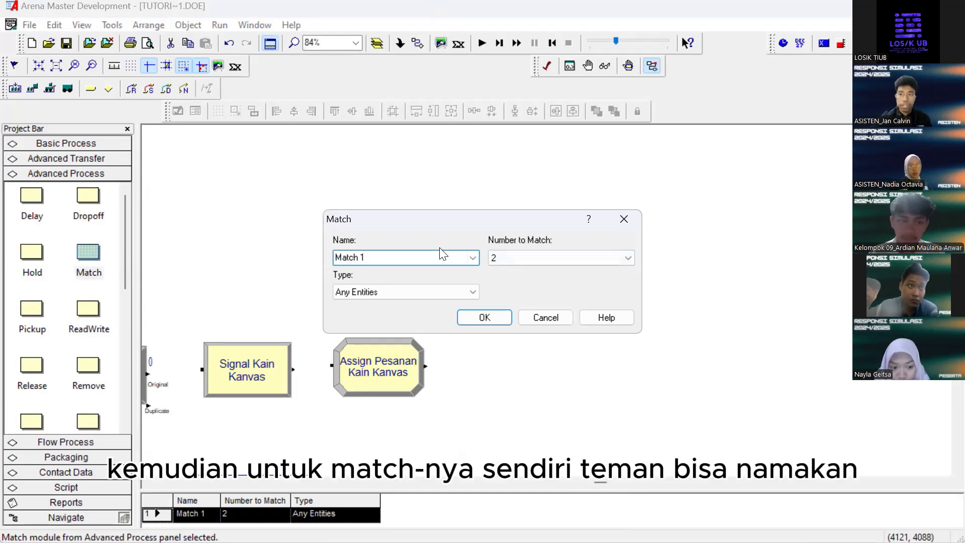
pyautogui.write('kA')
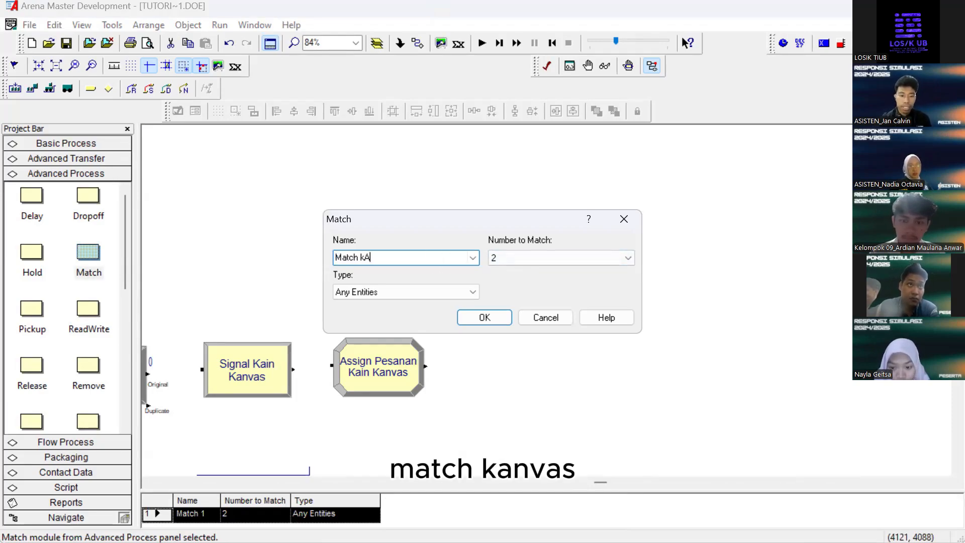
pyautogui.press('BackSpace')
pyautogui.write('Kanvas da')
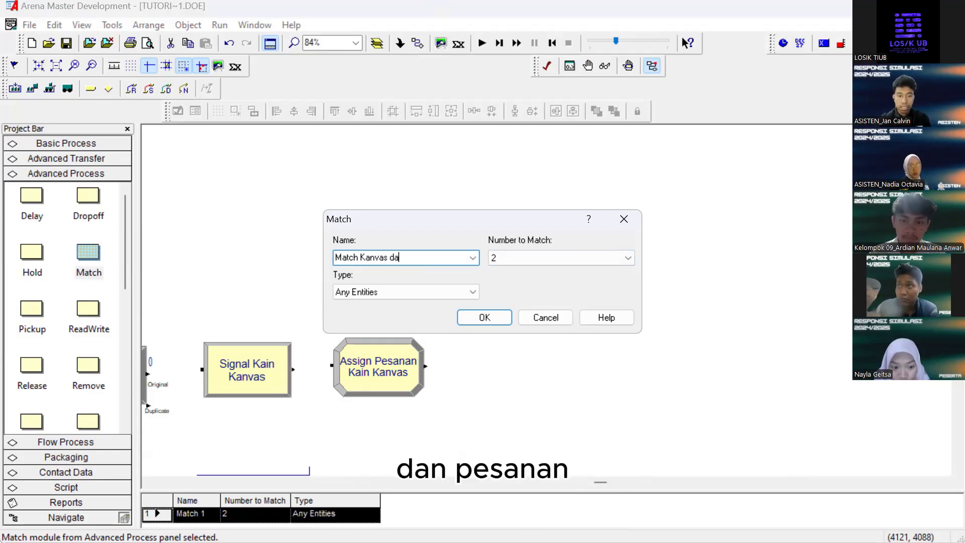
pyautogui.write('n Pesanan')
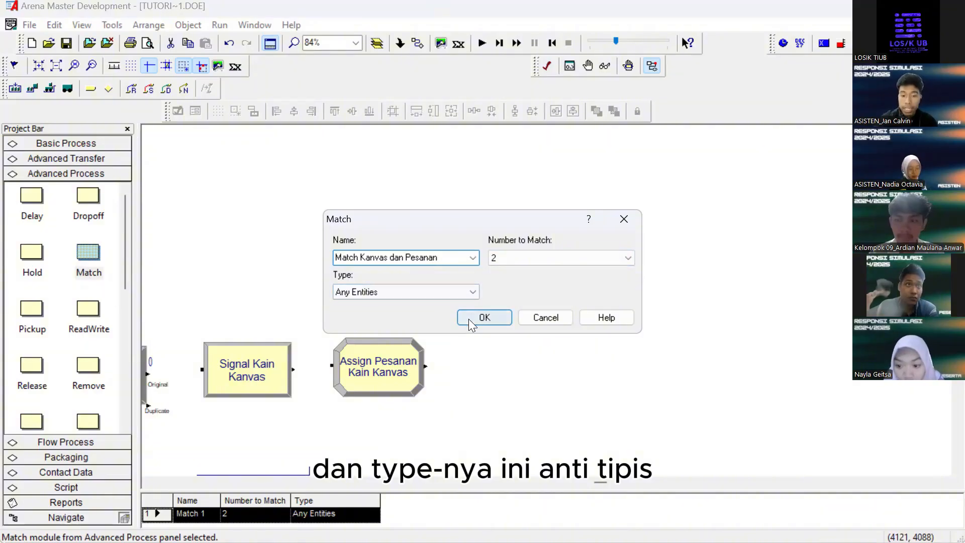
pyautogui.click(499, 325)
# Place a Batch module from the Basic Process modules to the right of Match Kanvas dan Pesanan
pyautogui.hscroll(-4, 498, 328)
pyautogui.scroll(-1, 497, 328)
pyautogui.click(773, 260)
pyautogui.hscroll(4, 554, 236)
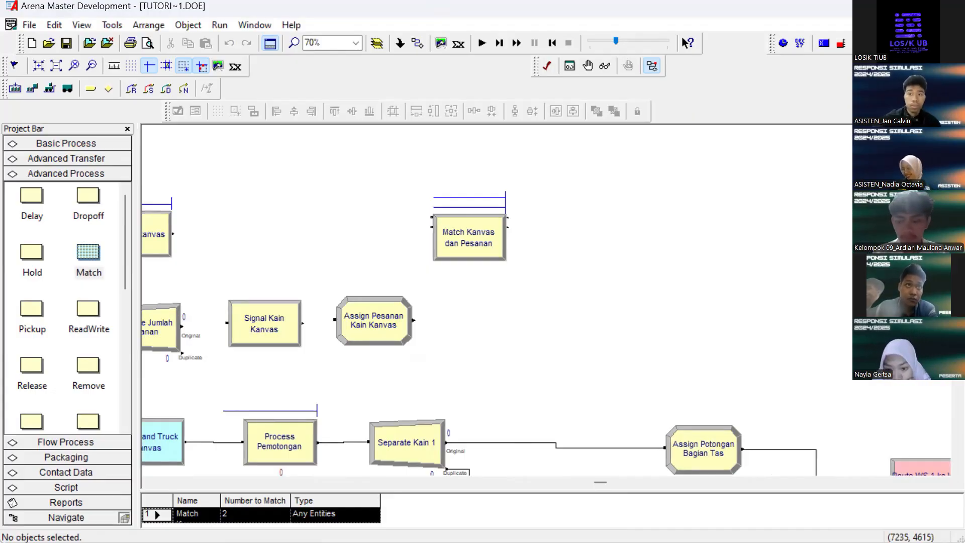
pyautogui.scroll(-3, 60, 221)
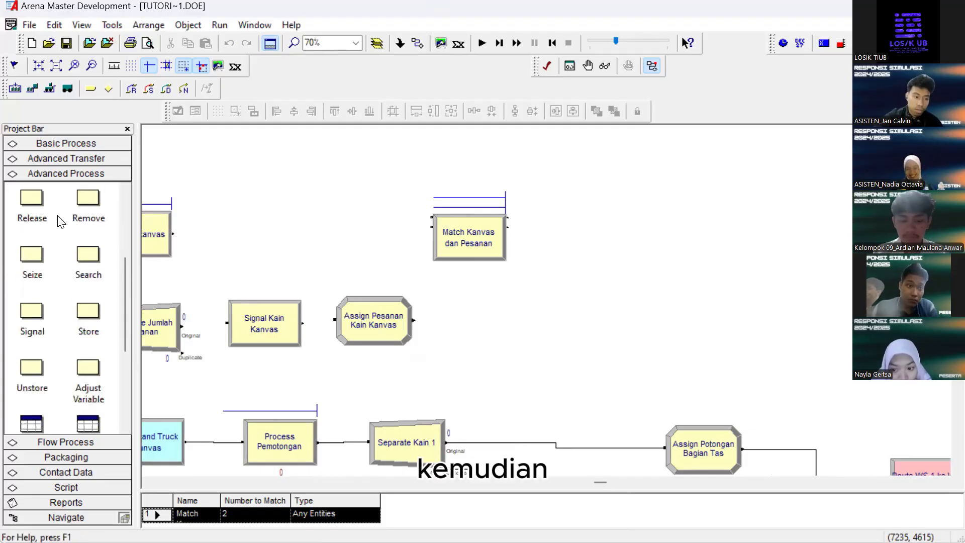
pyautogui.click(90, 144)
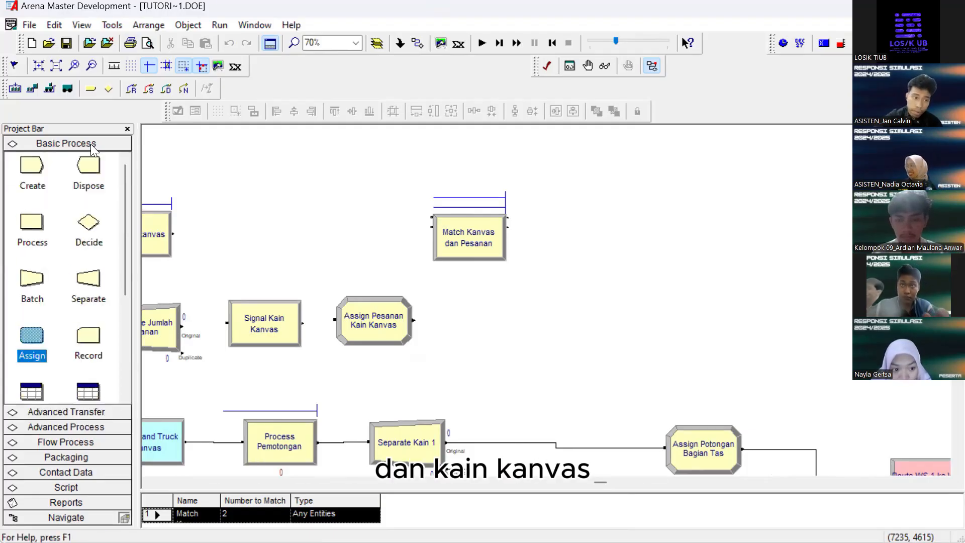
pyautogui.click(35, 301)
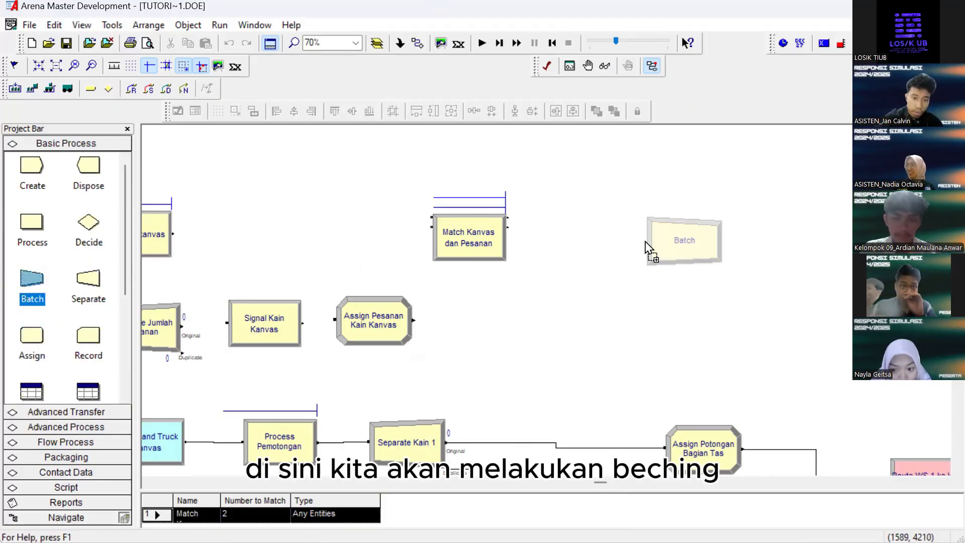
pyautogui.click(578, 234)
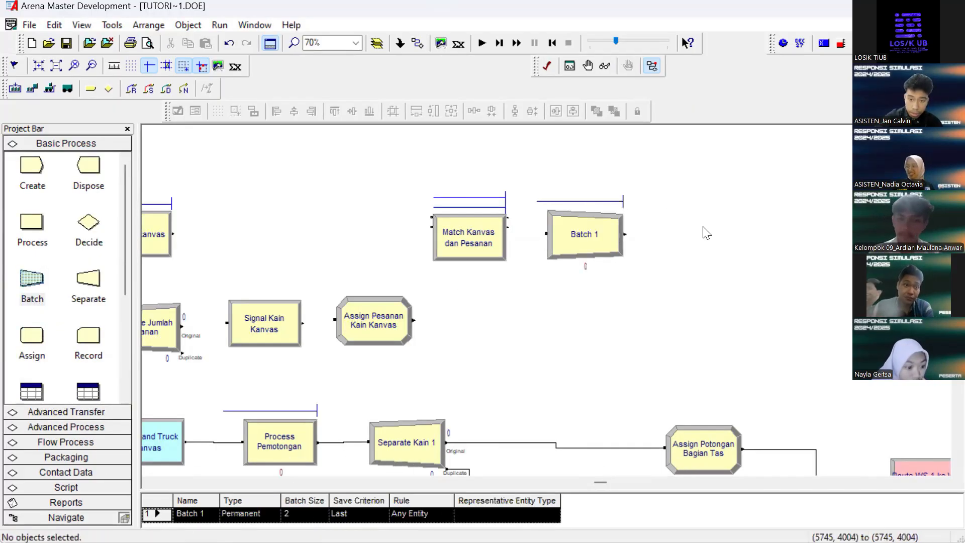
# Name the new Batch module "Batch Kanvas dan Pesanan" with a batch size of 2
pyautogui.doubleClick(580, 234)
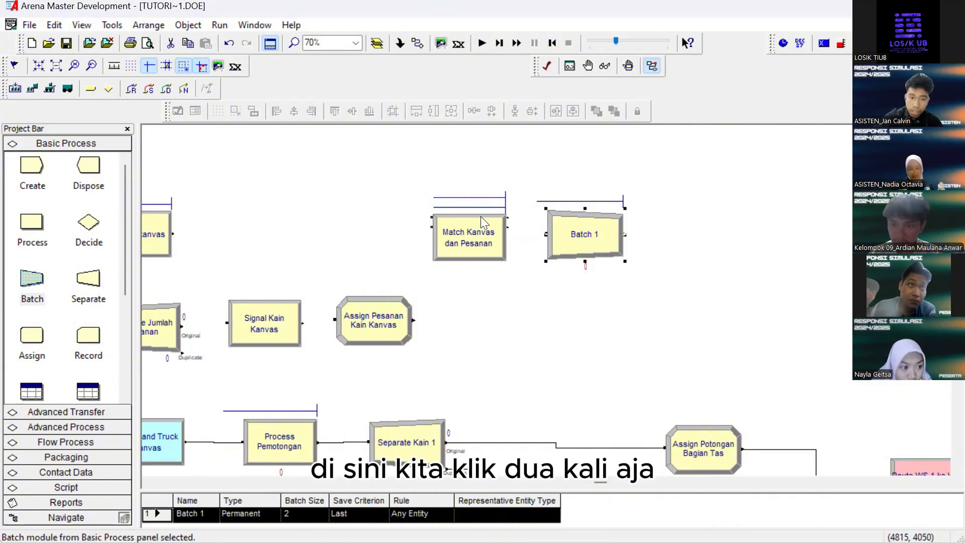
pyautogui.click(444, 224)
pyautogui.press('BackSpace')
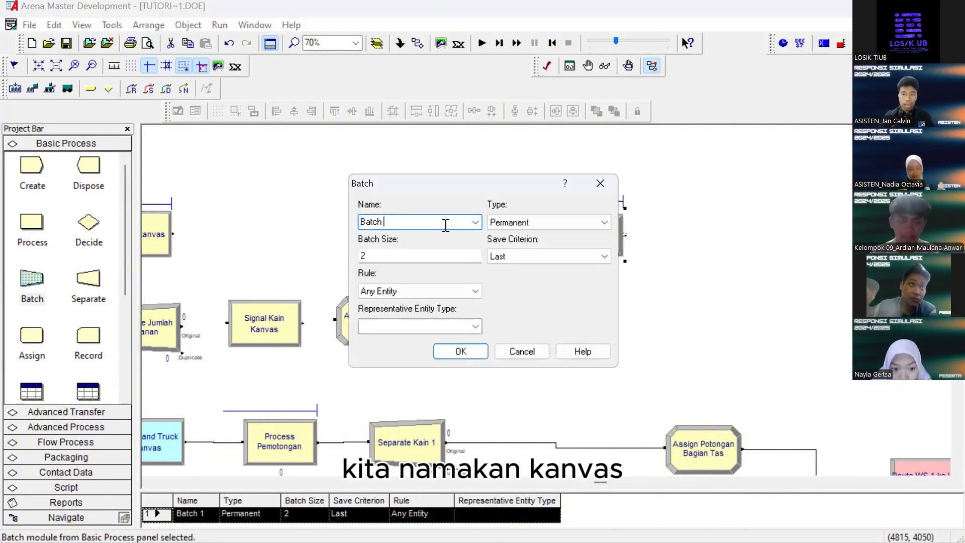
pyautogui.write('Kanvas dan Pesanan')
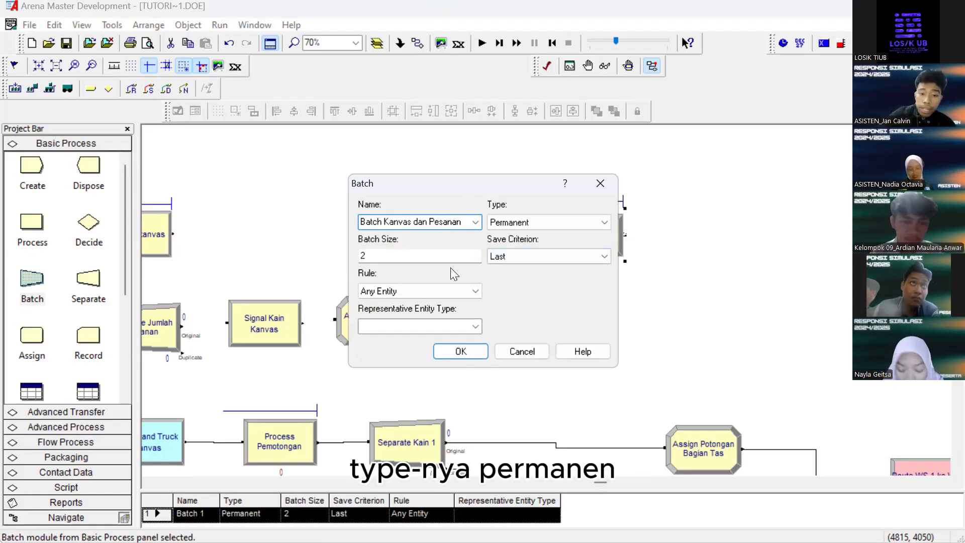
pyautogui.click(439, 253)
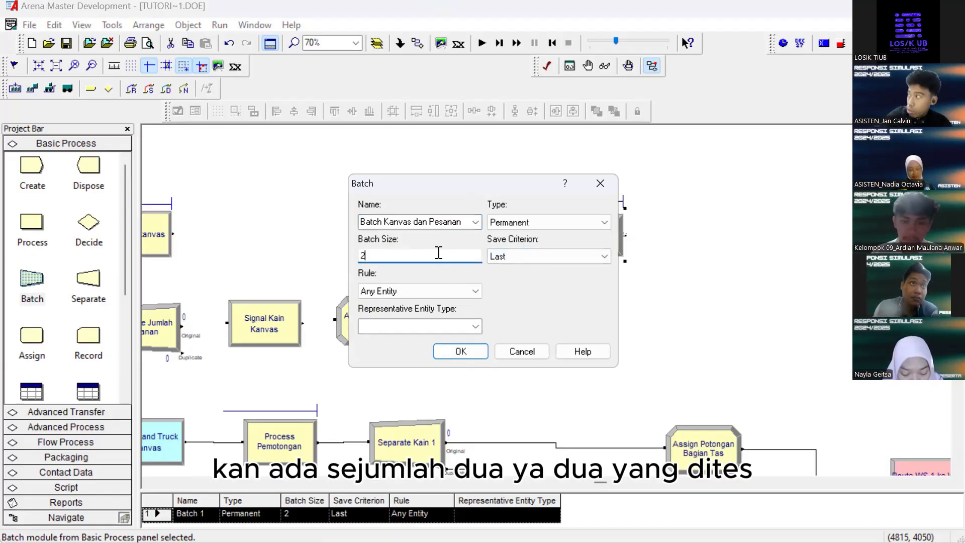
pyautogui.moveTo(433, 252); pyautogui.dragTo(343, 248)
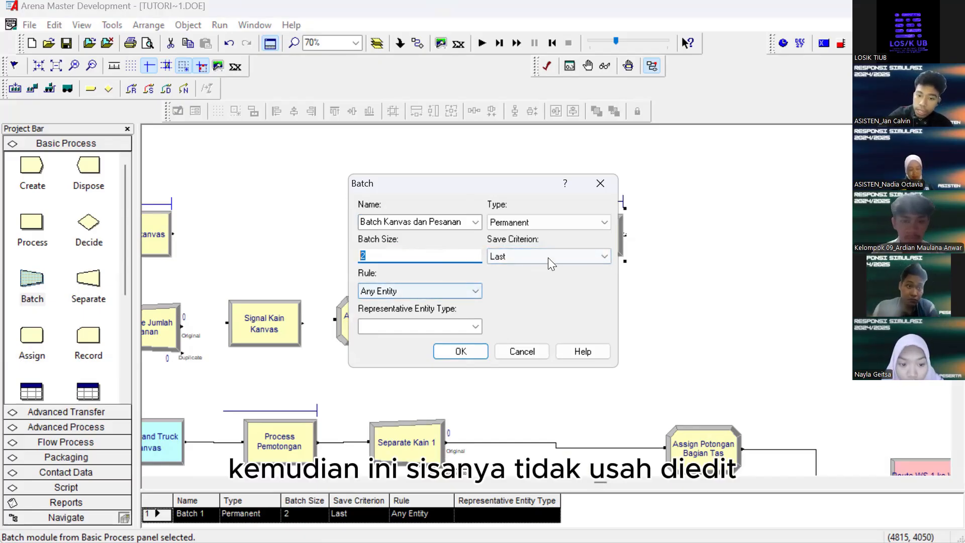
pyautogui.click(452, 259)
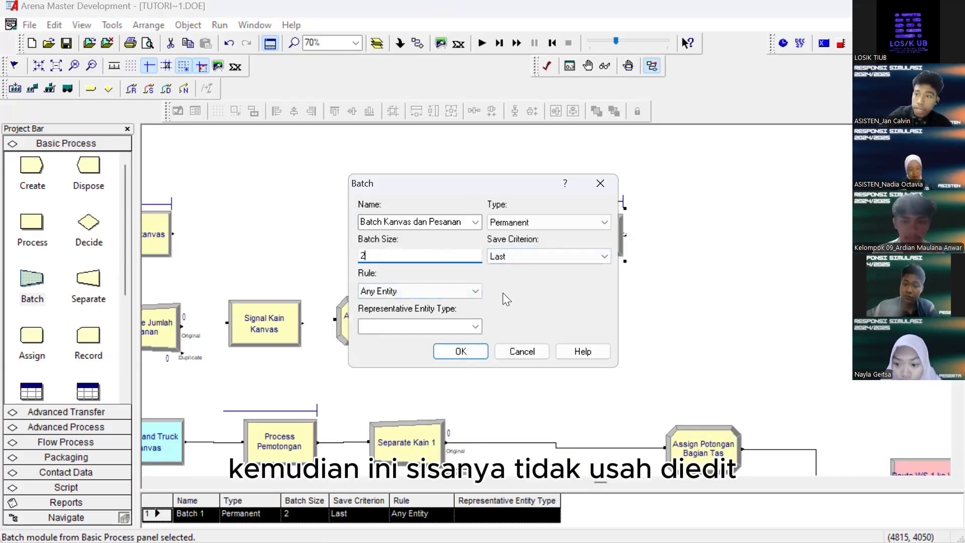
pyautogui.click(464, 352)
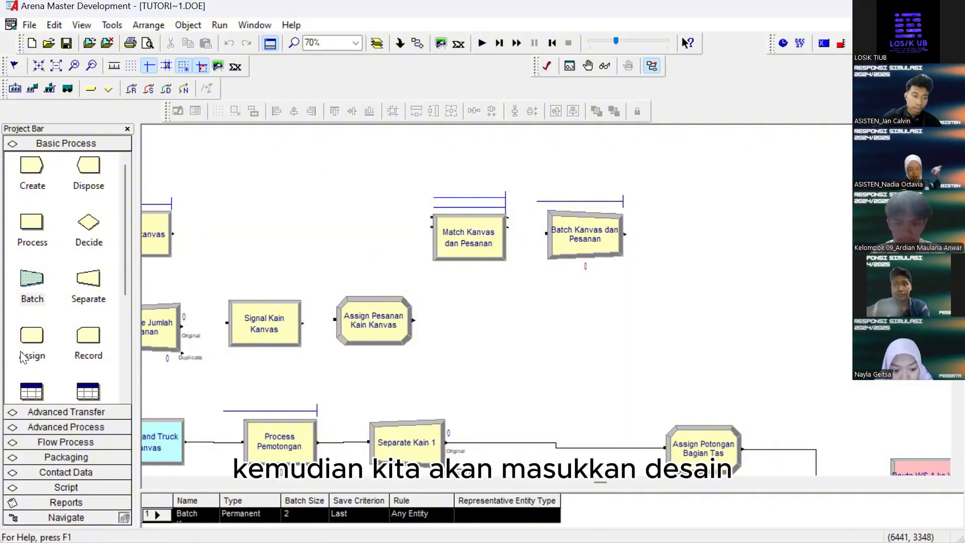
# Place an Assign module to the right of Batch Kanvas dan Pesanan
pyautogui.moveTo(23, 357); pyautogui.dragTo(708, 235)
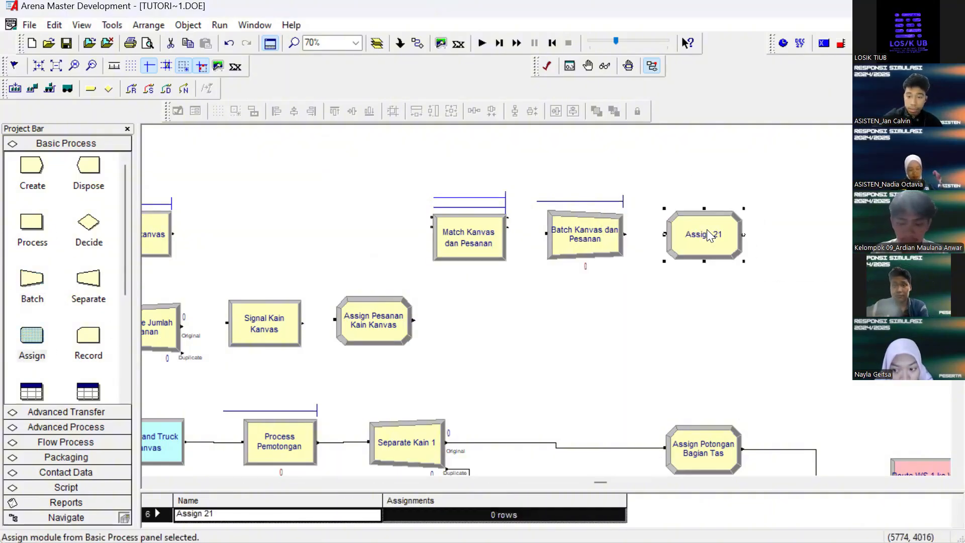
# Rename the new Assign module to the right of Batch Kanvas dan Pesanan "Assign Kain Kanvas"
pyautogui.doubleClick(706, 235)
pyautogui.click(465, 228)
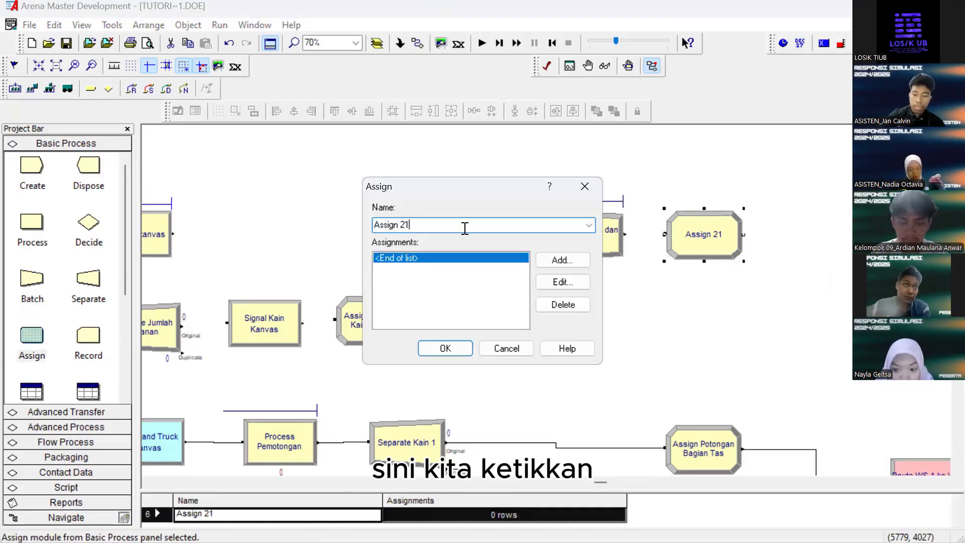
pyautogui.press('BackSpace')
pyautogui.write('Kai')
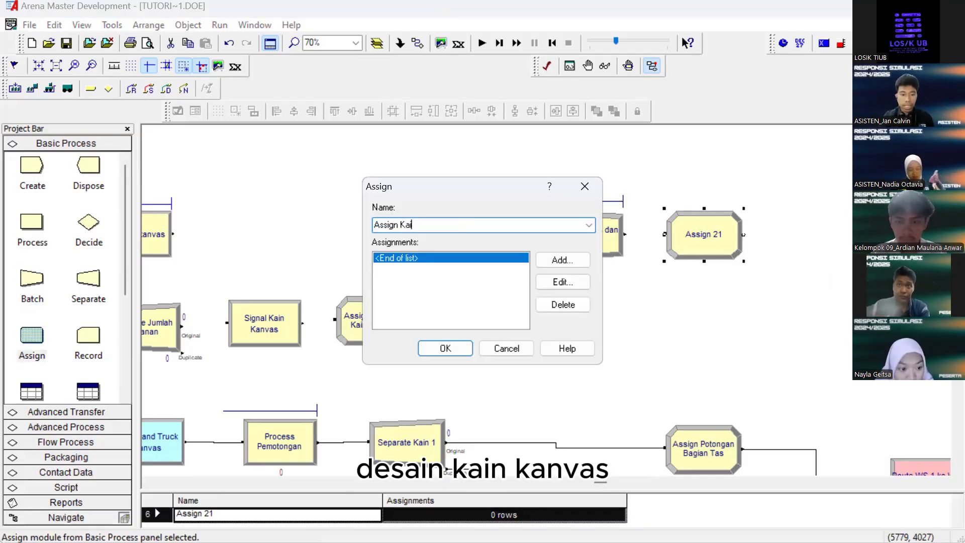
pyautogui.write('n Kanvas')
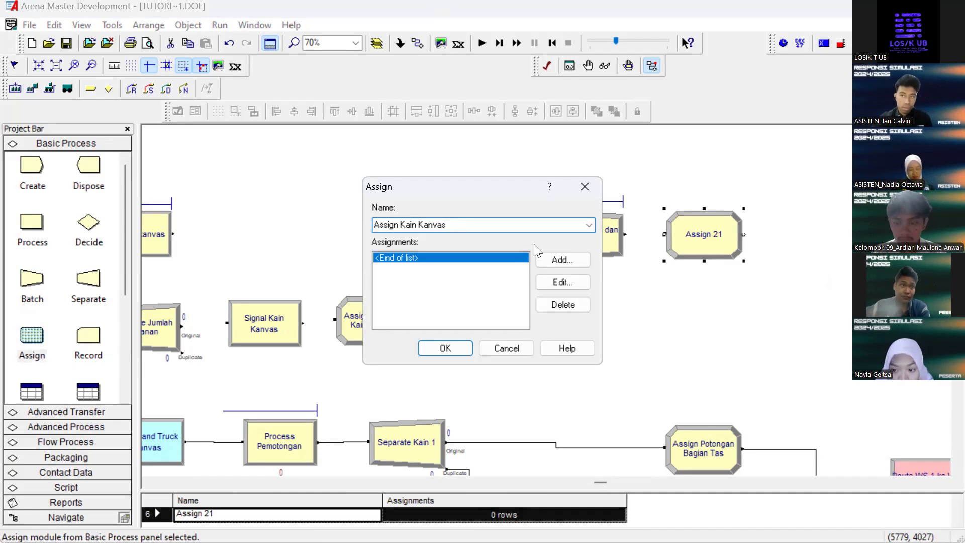
# Add an Entity Type assignment with the value "kain kanvas" to Assign Kain Kanvas
pyautogui.click(563, 260)
pyautogui.click(387, 258)
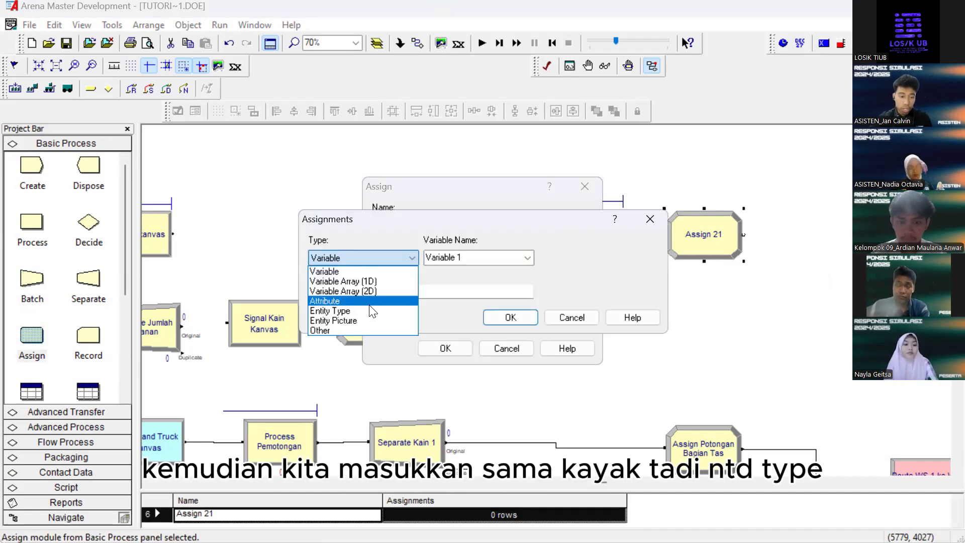
pyautogui.click(367, 310)
pyautogui.click(478, 258)
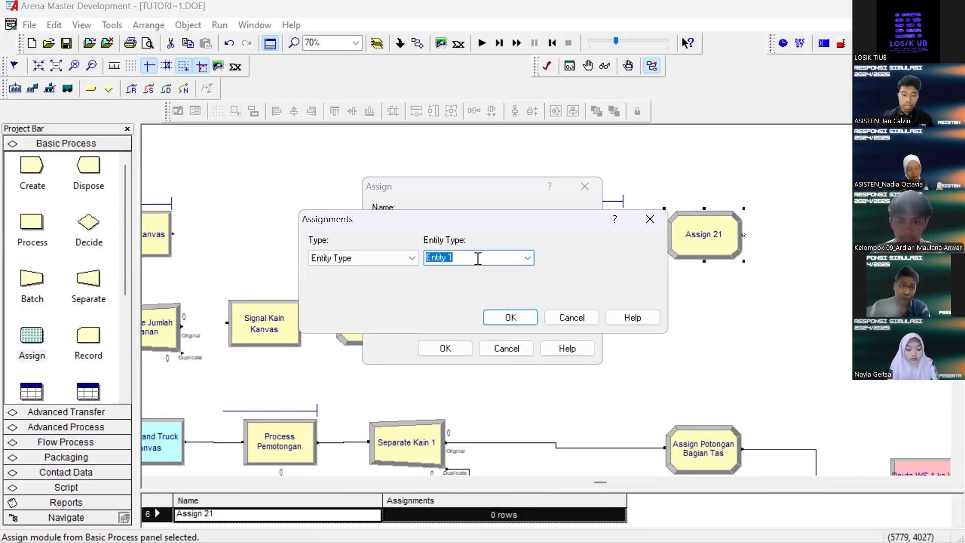
pyautogui.write('Kain')
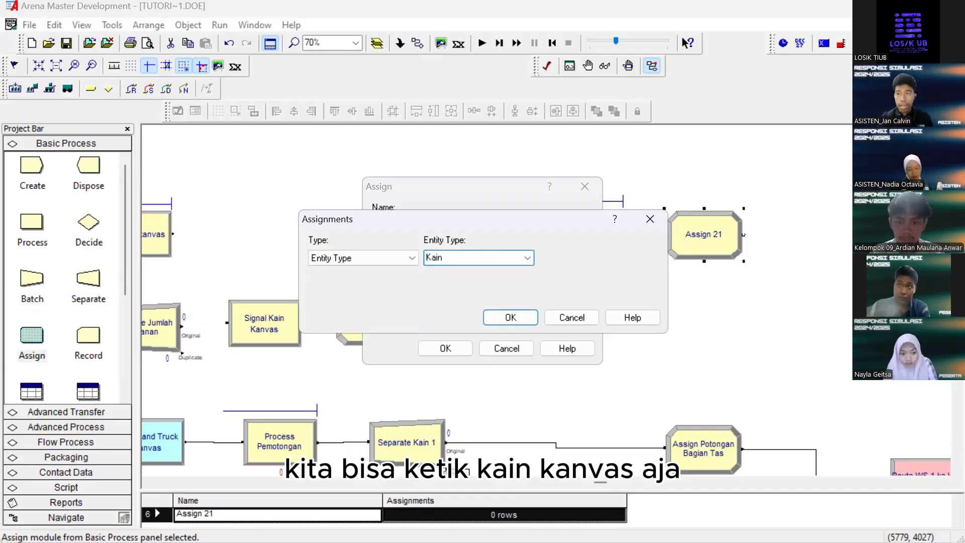
pyautogui.hotkey('ctrl', 'a')
pyautogui.write('kain kanv')
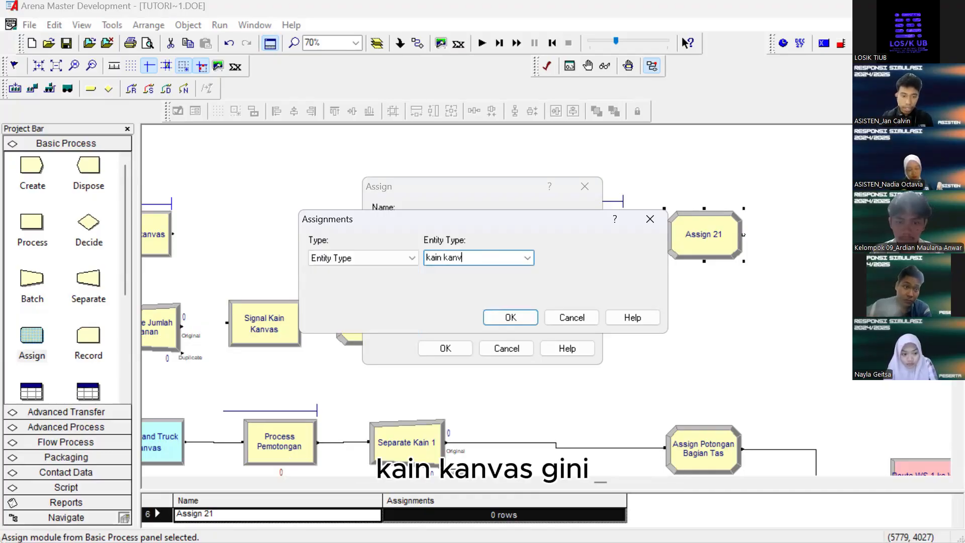
pyautogui.write('as')
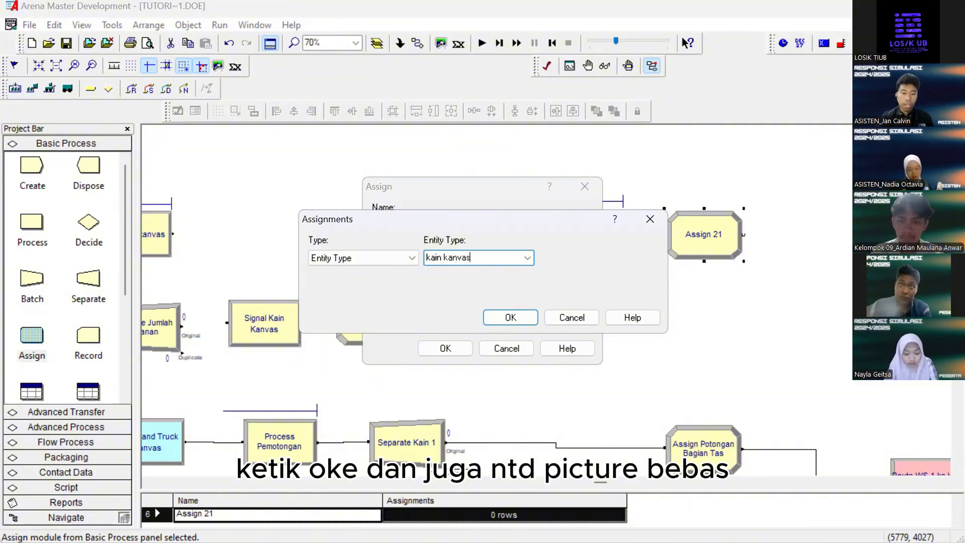
pyautogui.press('Return')
# Add an Entity Picture assignment with Picture.Yellow Ball to Assign Kain Kanvas and accept the module settings
pyautogui.doubleClick(390, 267)
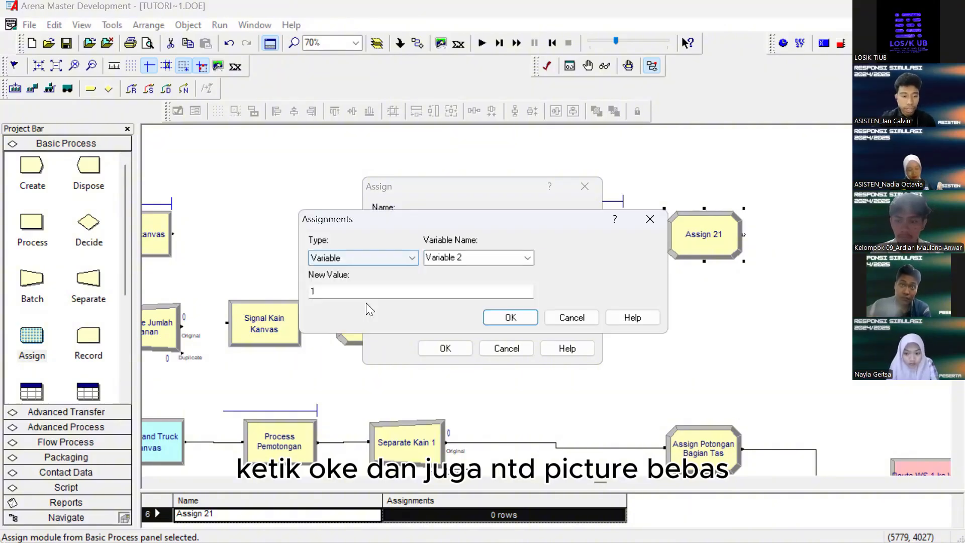
pyautogui.click(363, 258)
pyautogui.click(356, 324)
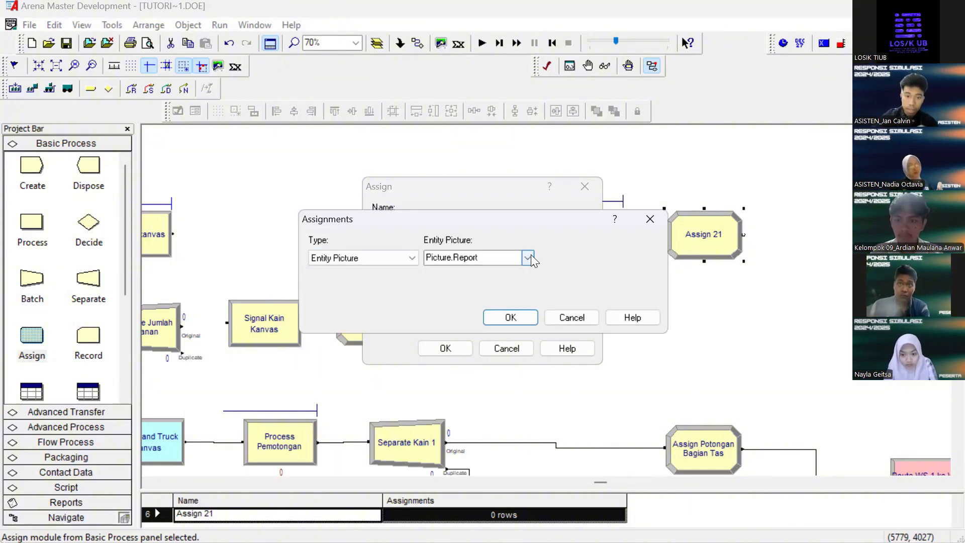
pyautogui.click(528, 257)
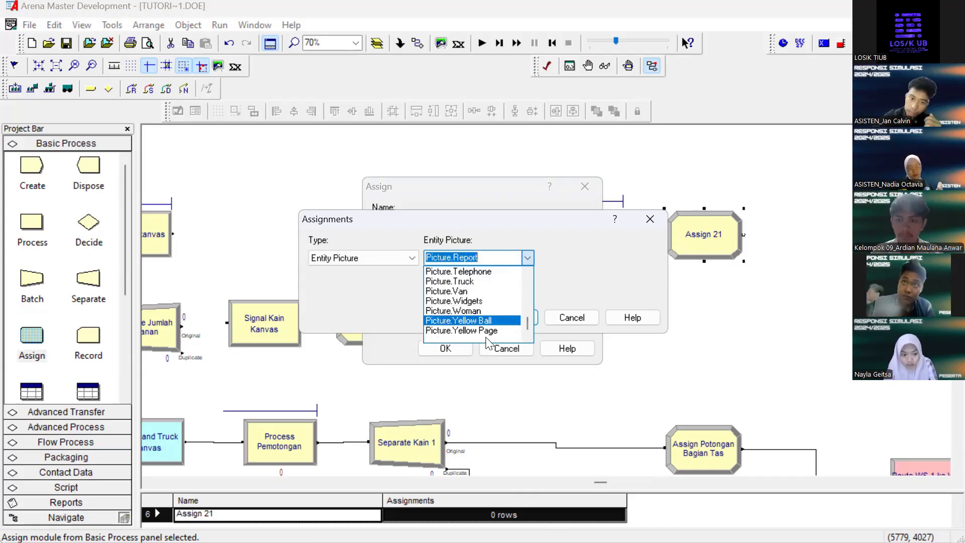
pyautogui.click(486, 320)
pyautogui.press('Return')
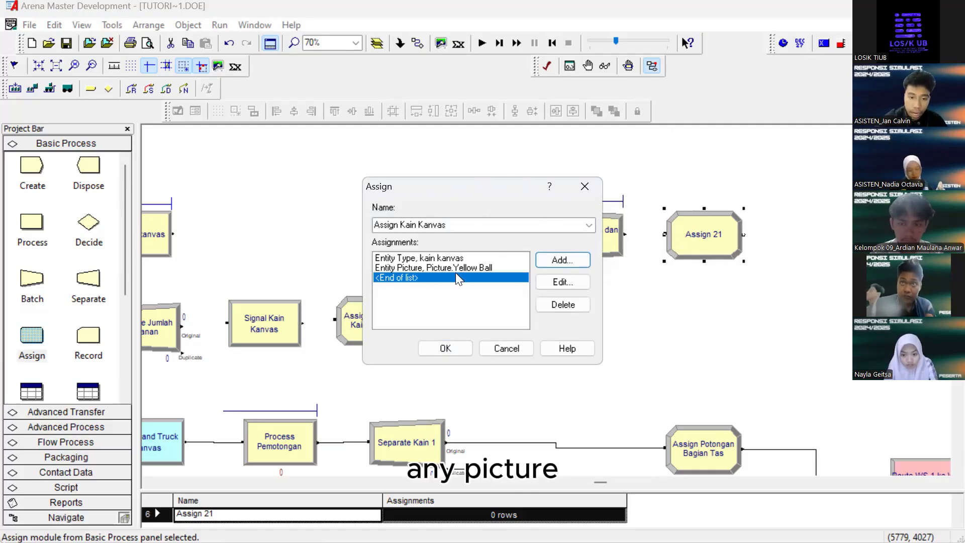
pyautogui.click(450, 347)
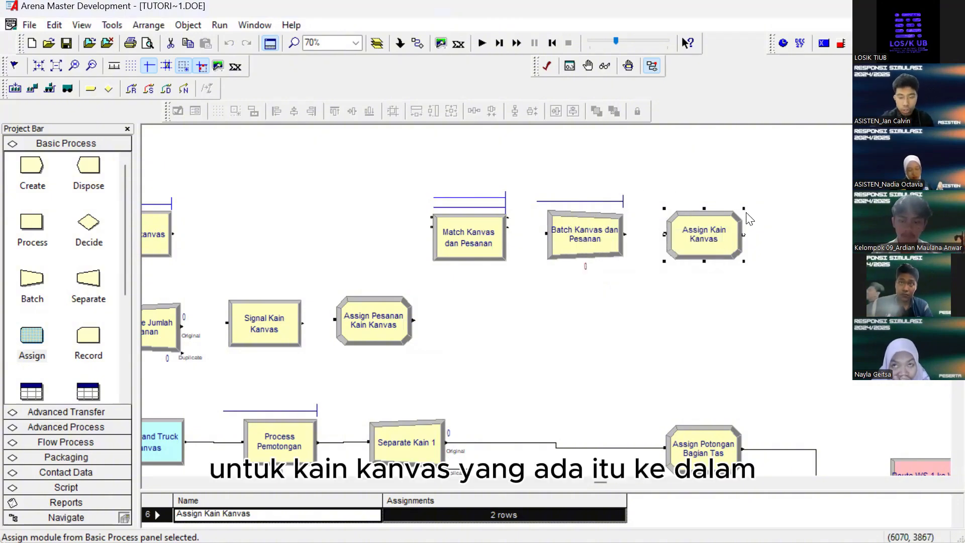
# Place a Station module from the Advanced Transfer modules to the right of Assign Kain Kanvas
pyautogui.hscroll(6, 739, 219)
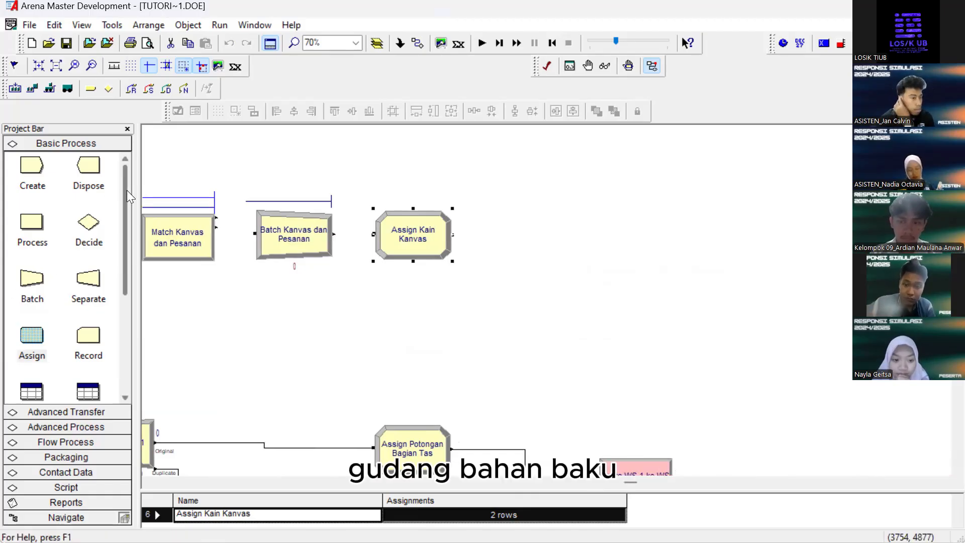
pyautogui.click(69, 410)
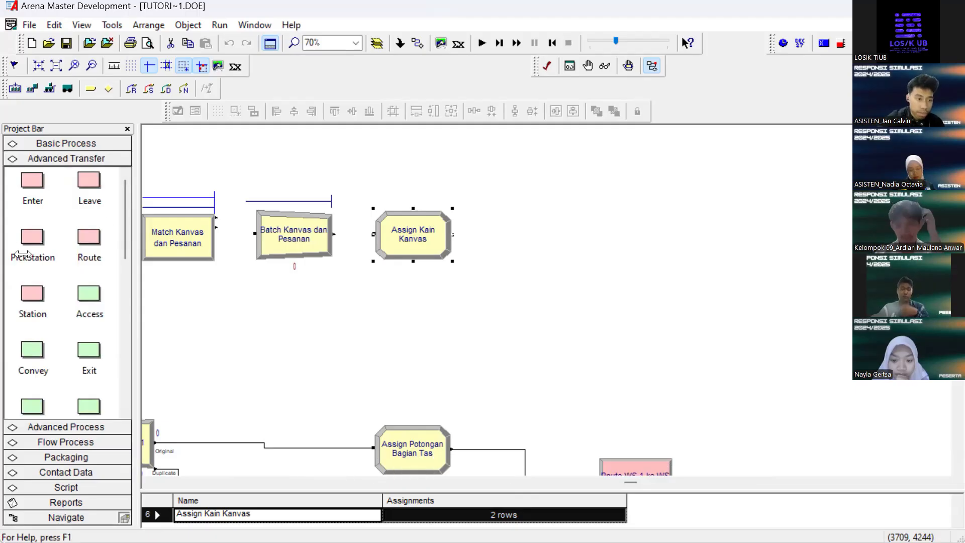
pyautogui.moveTo(33, 294); pyautogui.dragTo(500, 242)
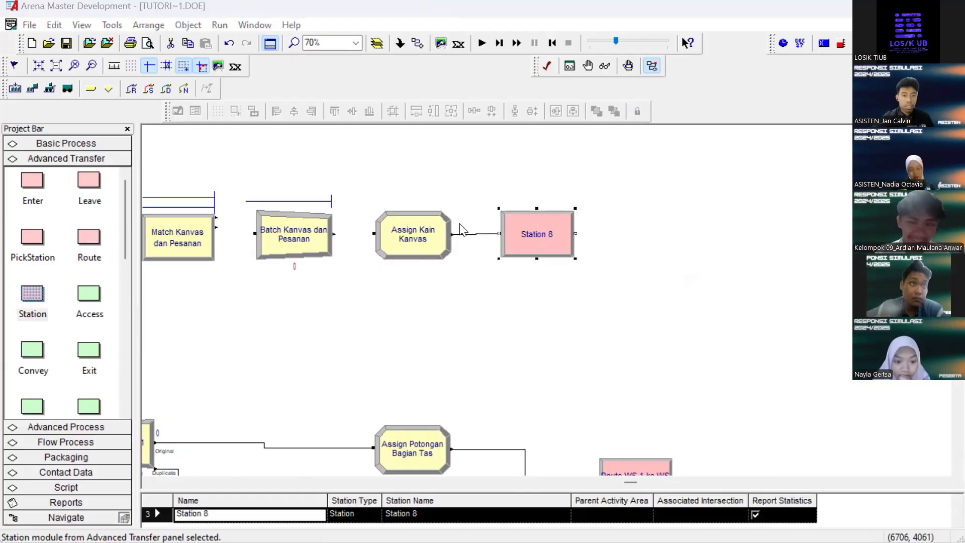
# Name the new Station module "Gudang Bahan Baku" and set its station name to "Station Gudang Bahan Baku"
pyautogui.doubleClick(537, 234)
pyautogui.write('G')
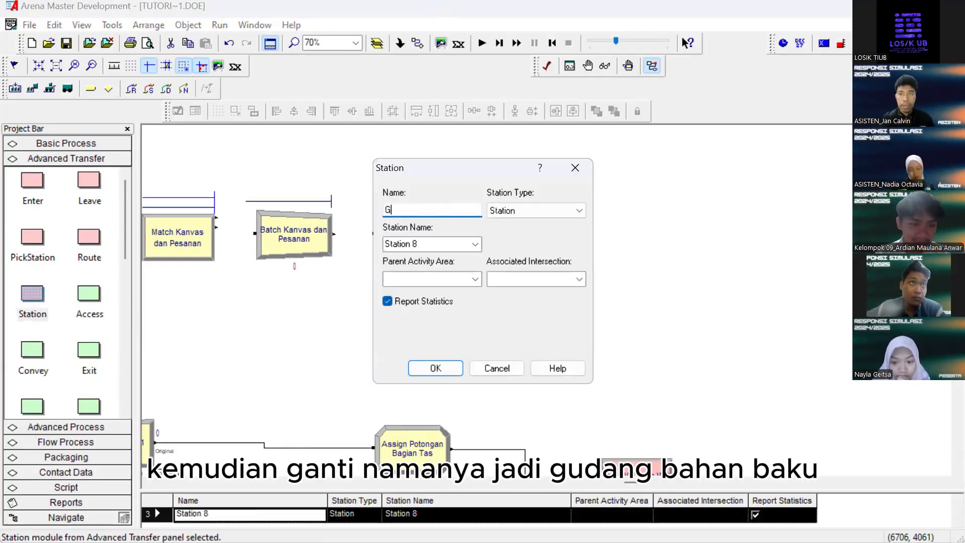
pyautogui.write('udang Bahan ')
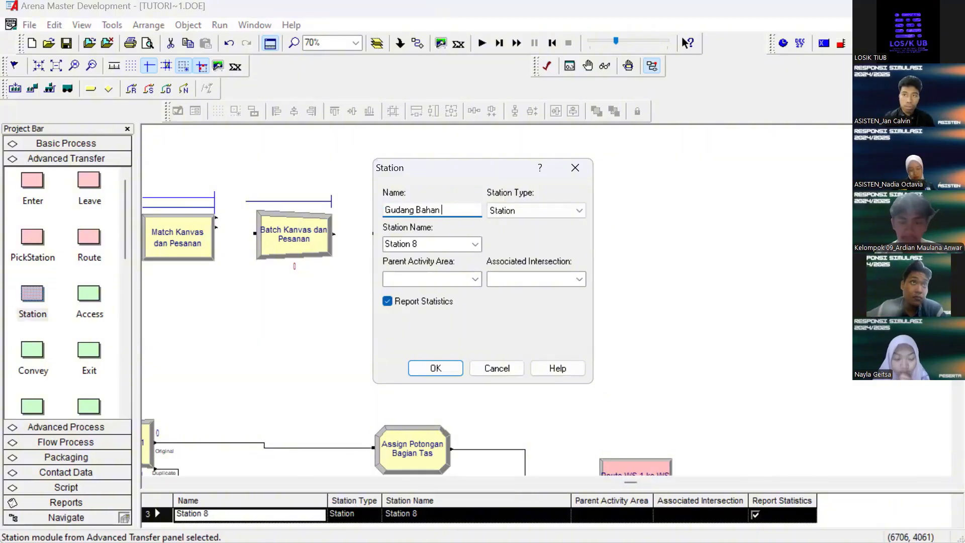
pyautogui.write('Baku')
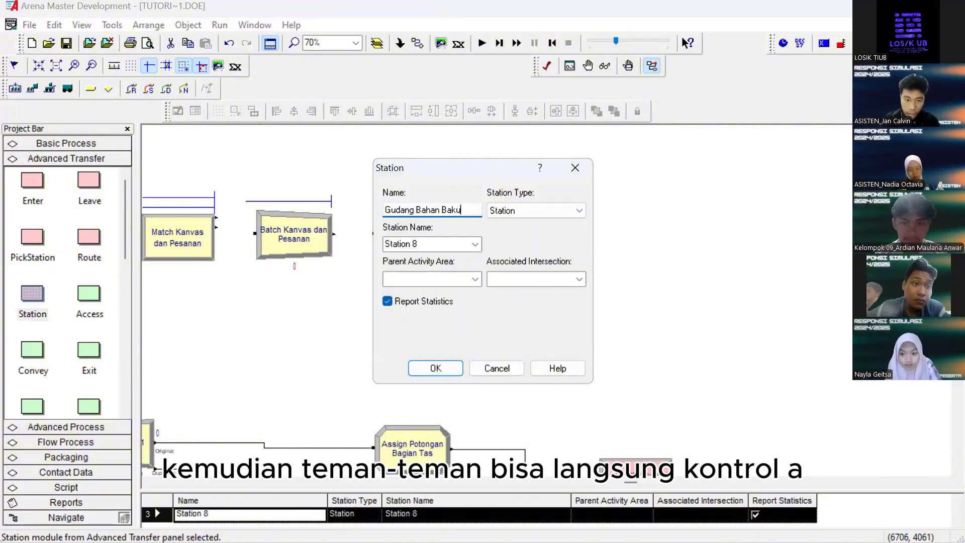
pyautogui.hotkey('ctrl', 'a')
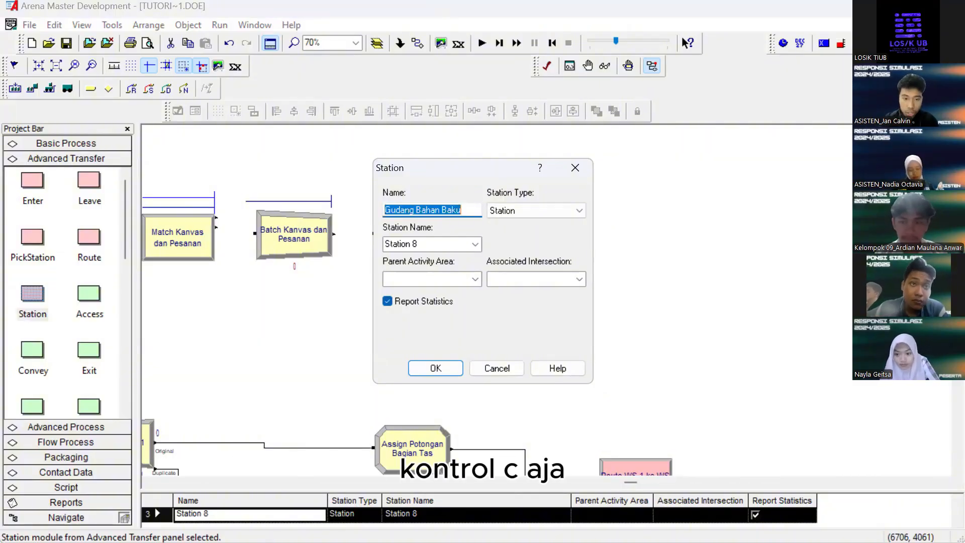
pyautogui.doubleClick(435, 243)
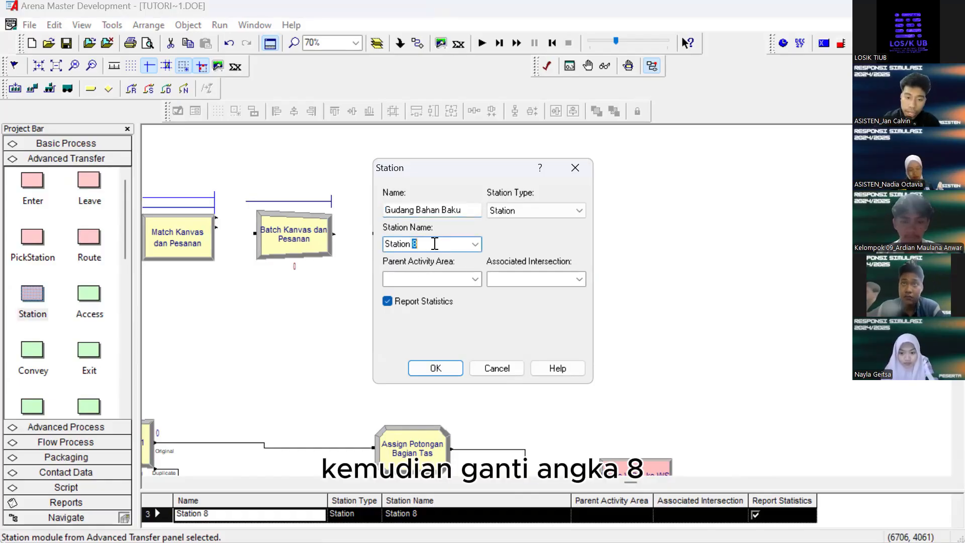
pyautogui.press('BackSpace')
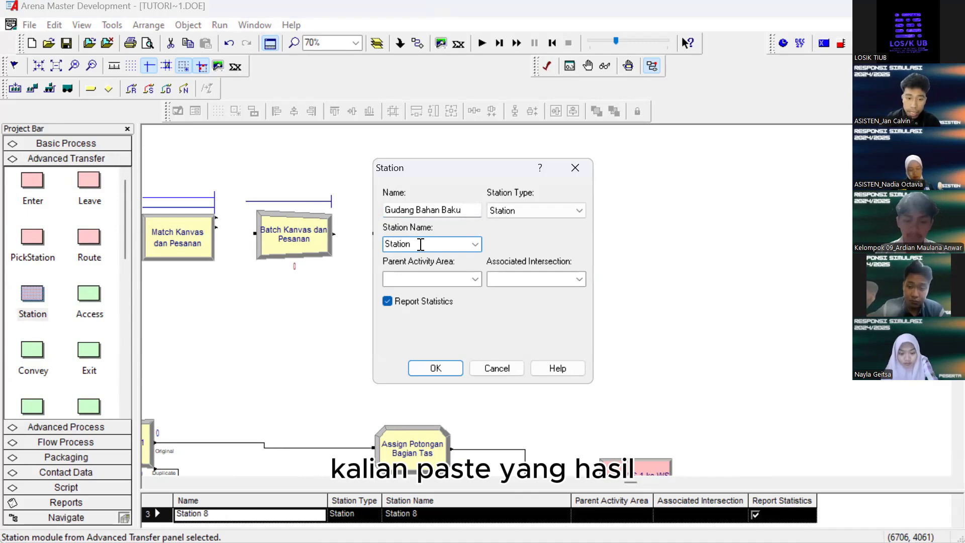
pyautogui.write('Gudang Bahan Baku')
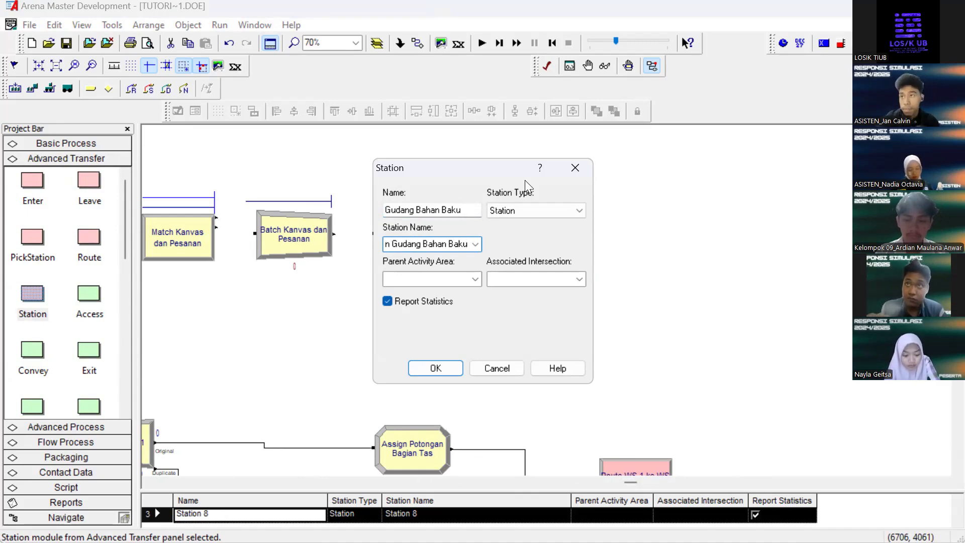
pyautogui.click(443, 370)
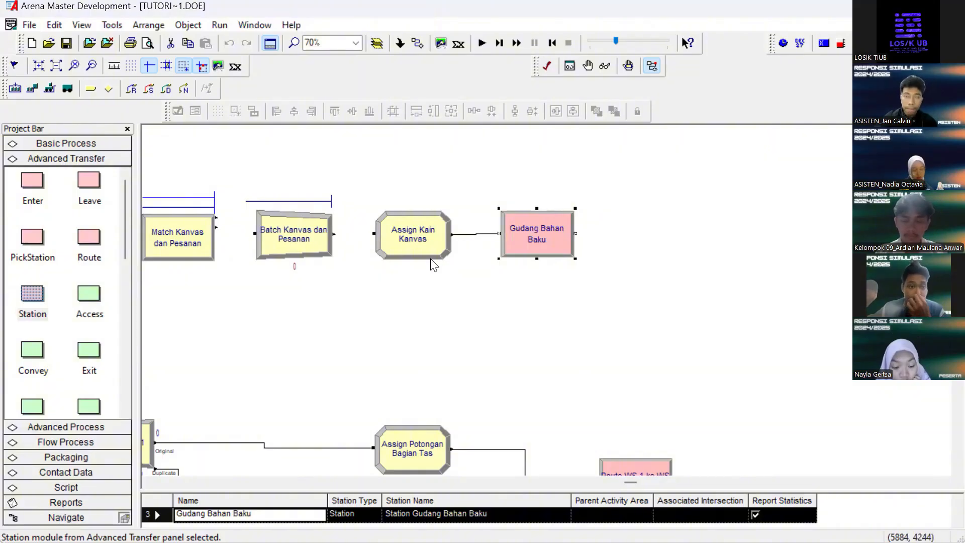
# Place a Request module from the Advanced Transfer modules to the right of the Gudang Bahan Baku station
pyautogui.hscroll(2, 439, 253)
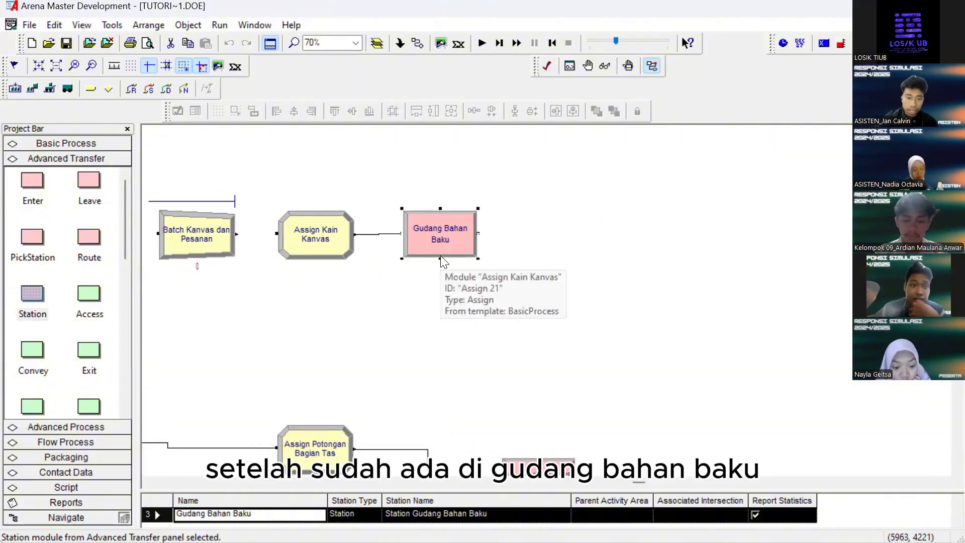
pyautogui.hscroll(2, 441, 256)
pyautogui.hscroll(-2, 332, 256)
pyautogui.click(570, 276)
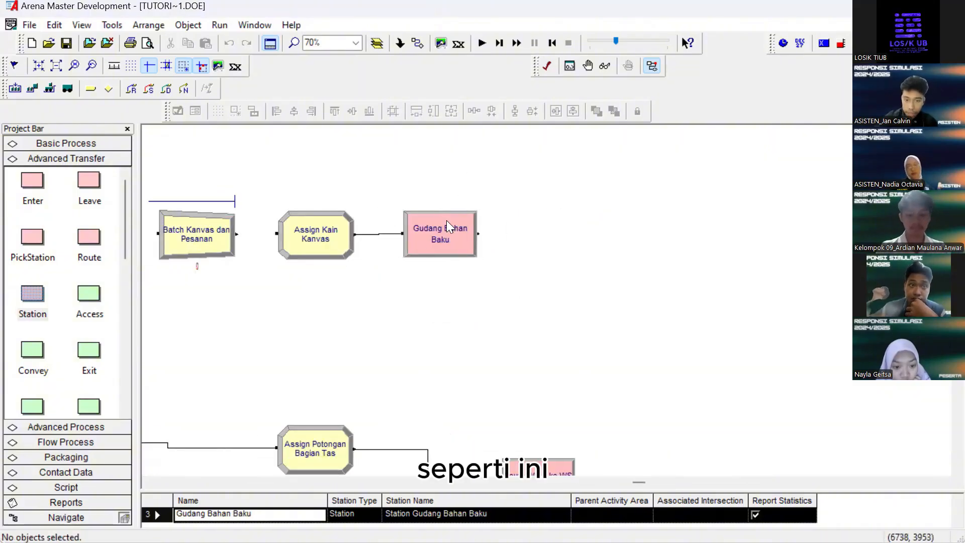
pyautogui.click(447, 223)
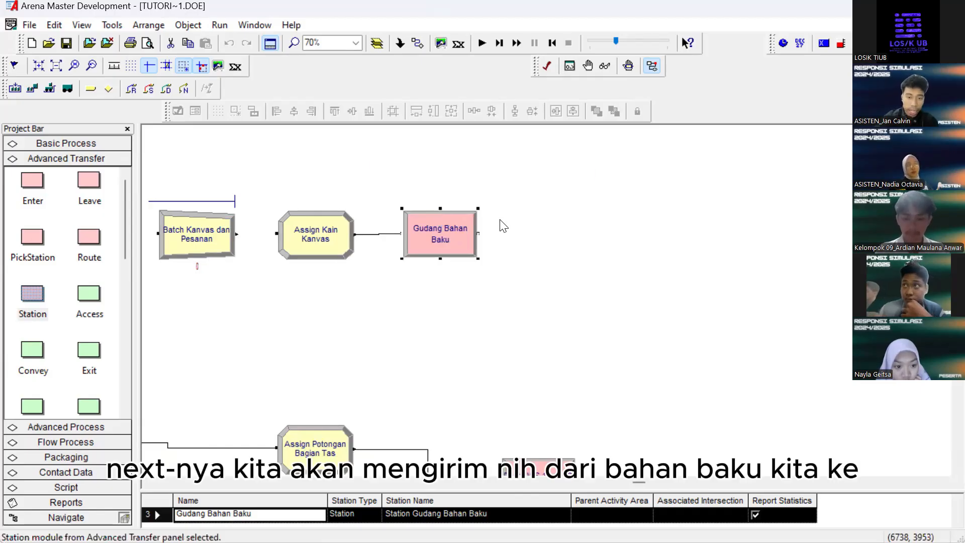
pyautogui.hscroll(2, 503, 225)
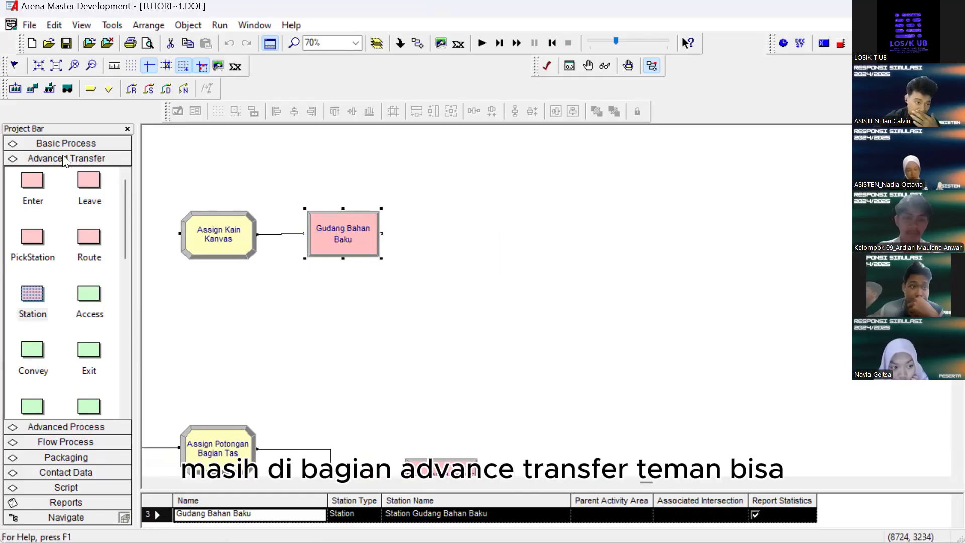
pyautogui.scroll(-8, 81, 269)
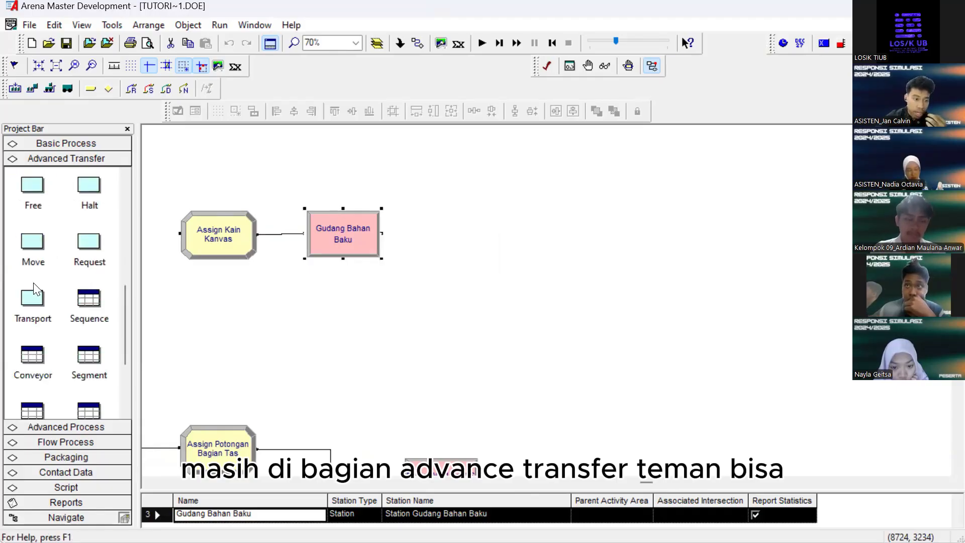
pyautogui.scroll(3, 104, 302)
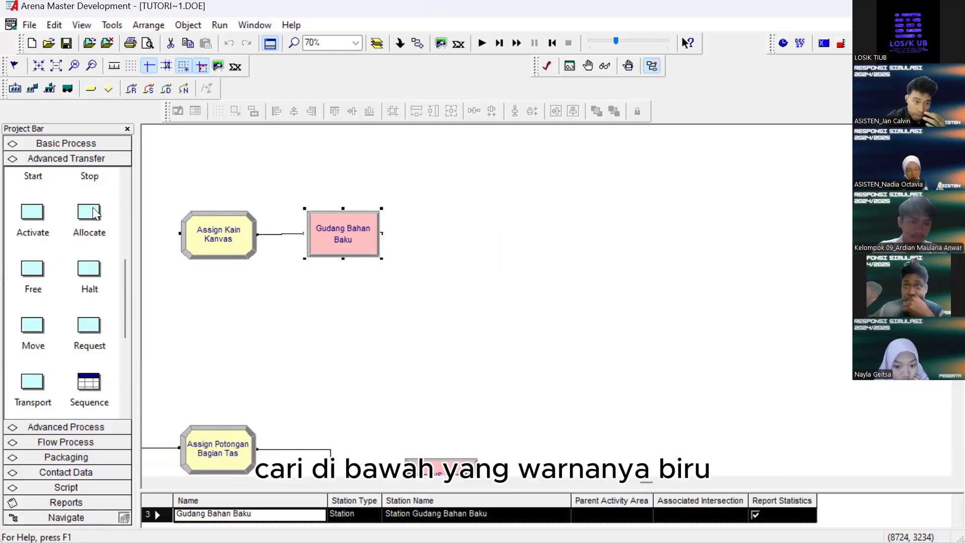
pyautogui.scroll(-2, 97, 246)
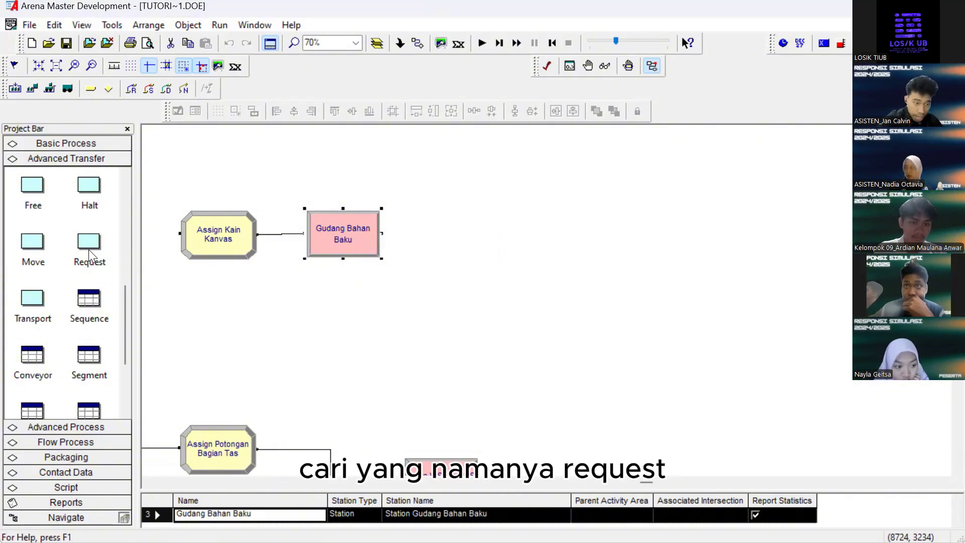
pyautogui.moveTo(88, 249); pyautogui.dragTo(415, 242)
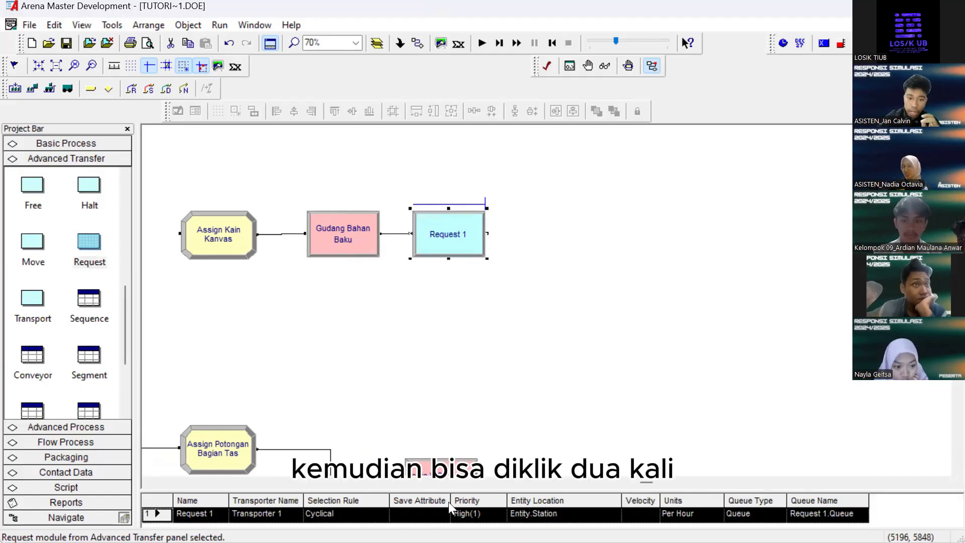
# Set the new Request module's name to "Request Hand Truck"
pyautogui.doubleClick(454, 218)
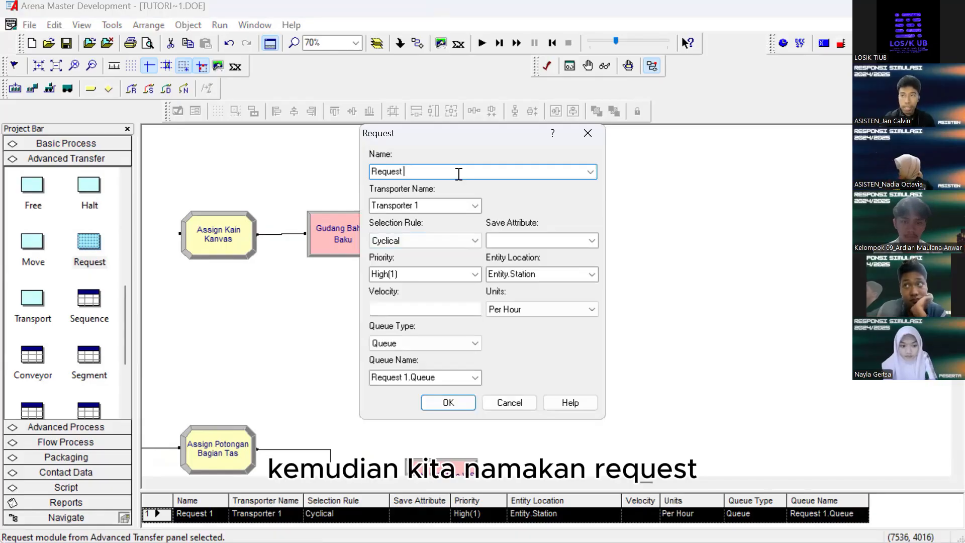
pyautogui.write('Hand Tr')
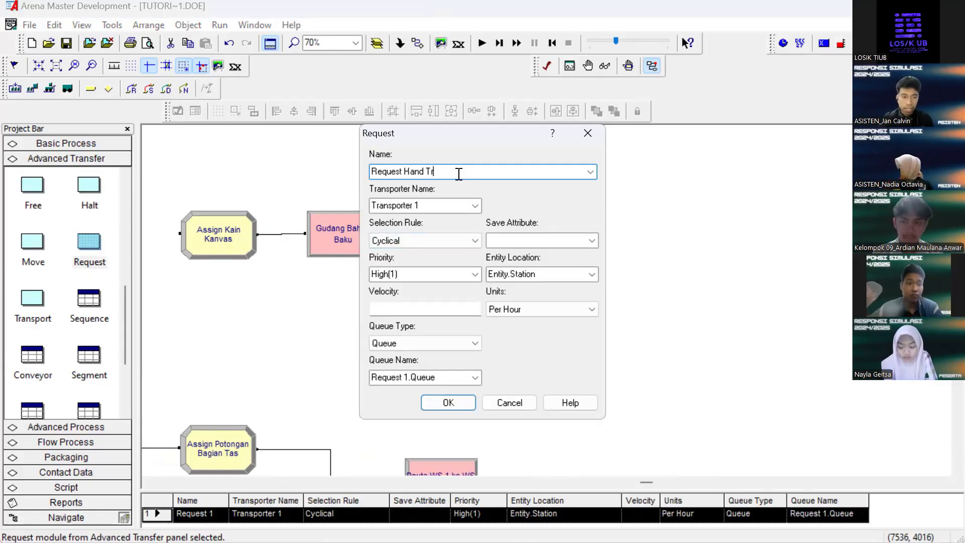
pyautogui.write('uck')
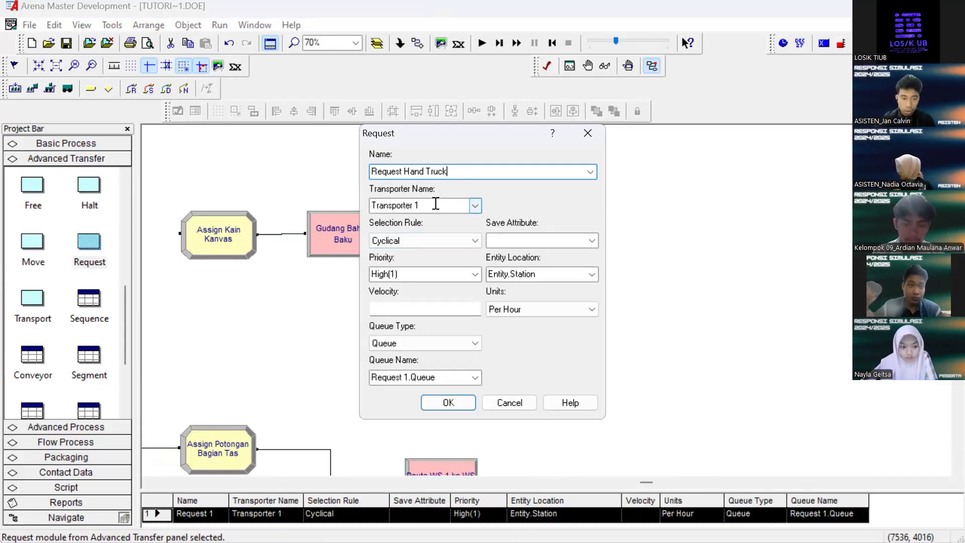
# Set the transporter of the Request Hand Truck module to hand truck
pyautogui.click(475, 206)
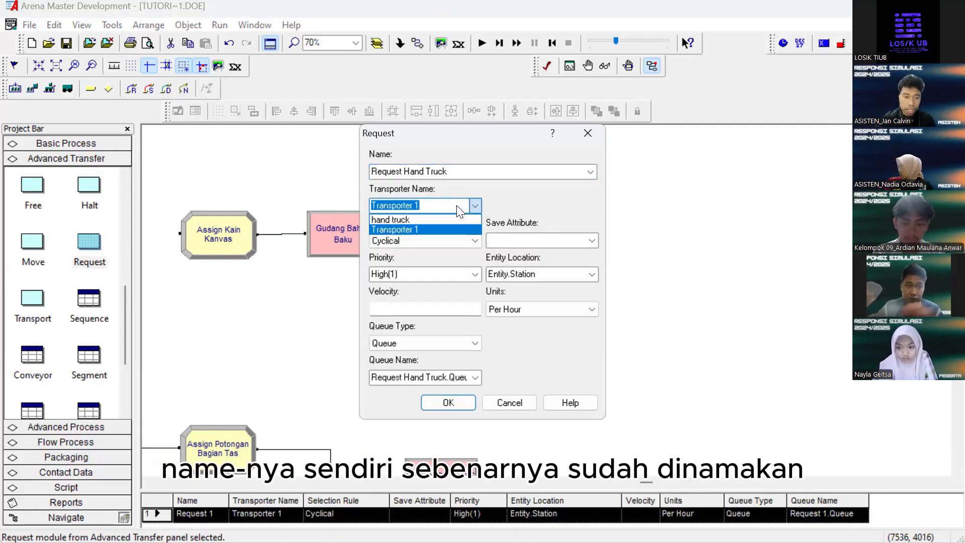
pyautogui.click(475, 206)
pyautogui.click(475, 208)
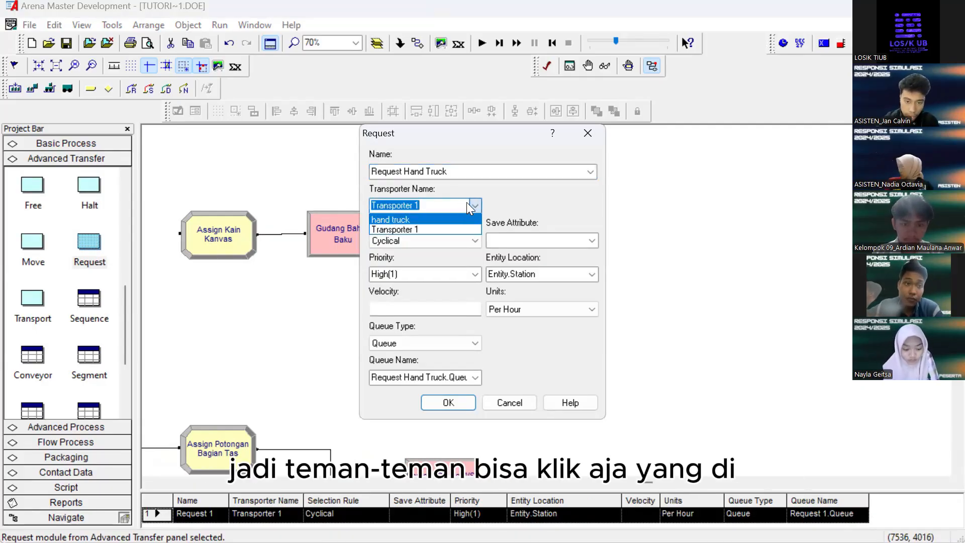
pyautogui.click(476, 205)
pyautogui.click(476, 203)
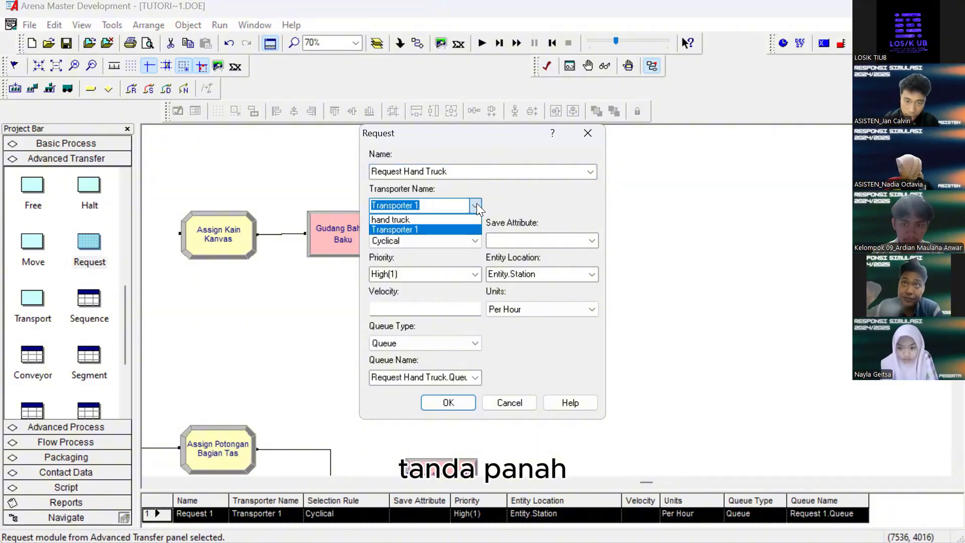
pyautogui.click(407, 220)
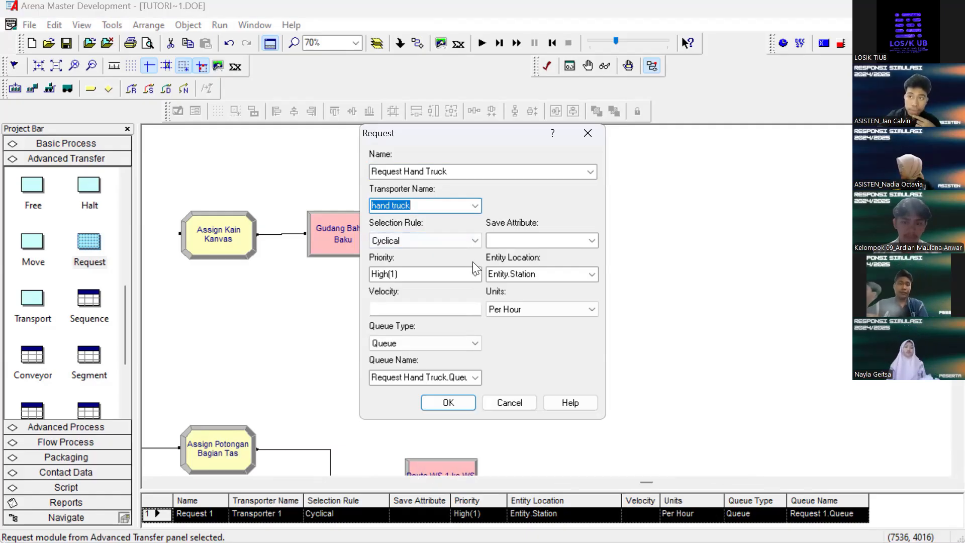
# Set the Request Hand Truck module's velocity to 1 with units Per Second and accept the module settings
pyautogui.click(453, 303)
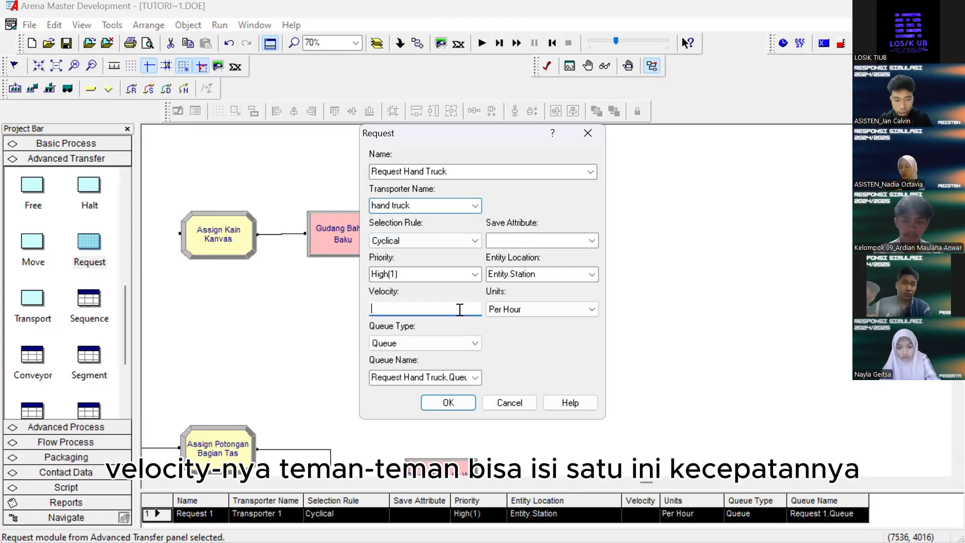
pyautogui.write('1')
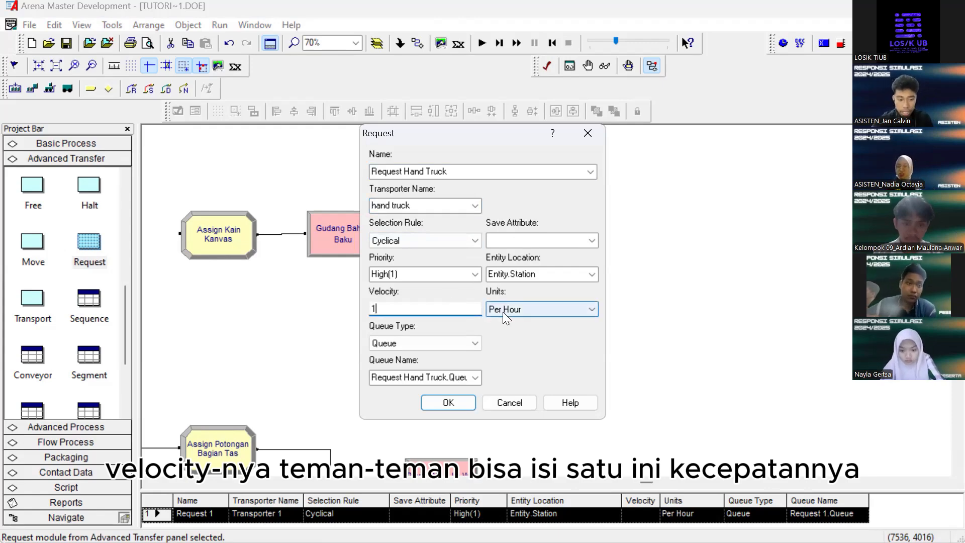
pyautogui.click(534, 305)
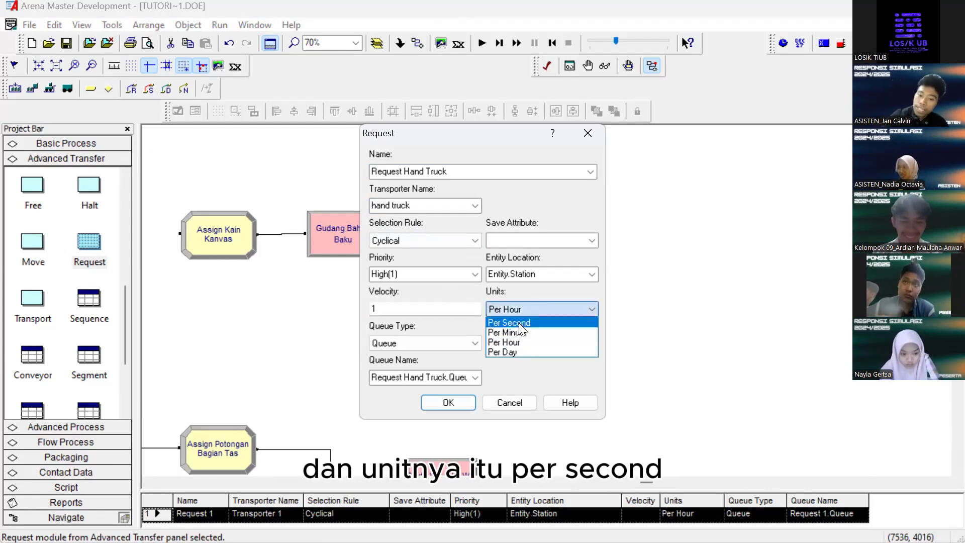
pyautogui.click(519, 323)
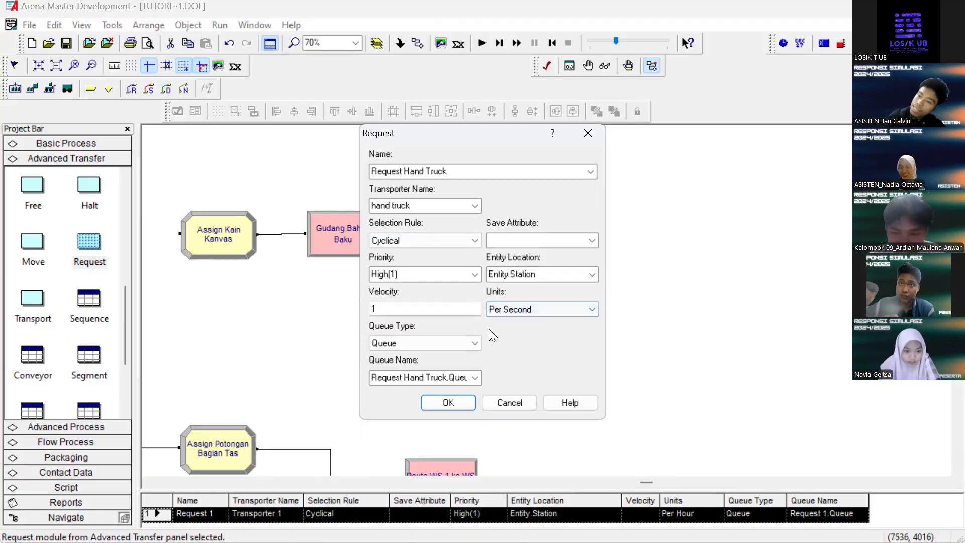
pyautogui.click(448, 404)
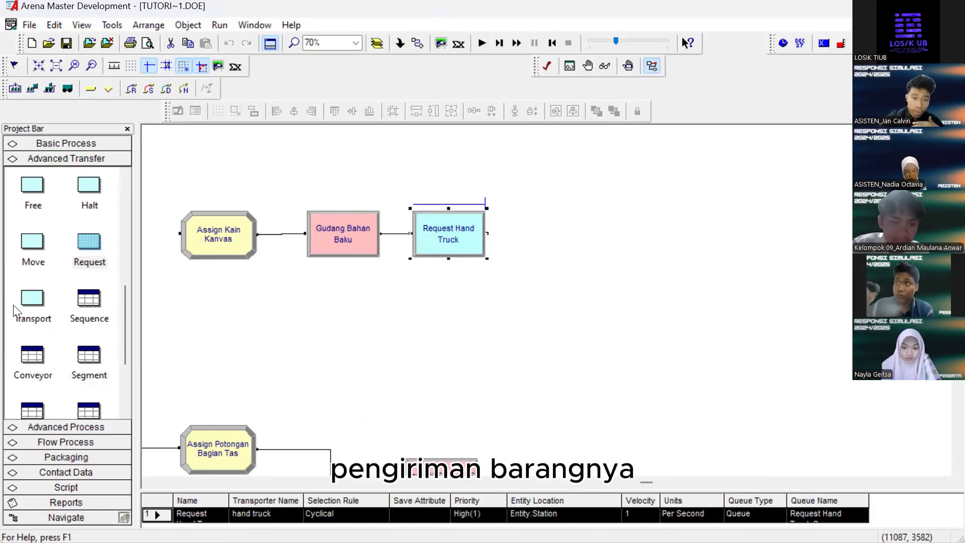
# Place a Transport module from the Advanced Transfer modules to the right of Request Hand Truck and name it "Transport Hand Truck"
pyautogui.moveTo(32, 299); pyautogui.dragTo(508, 239)
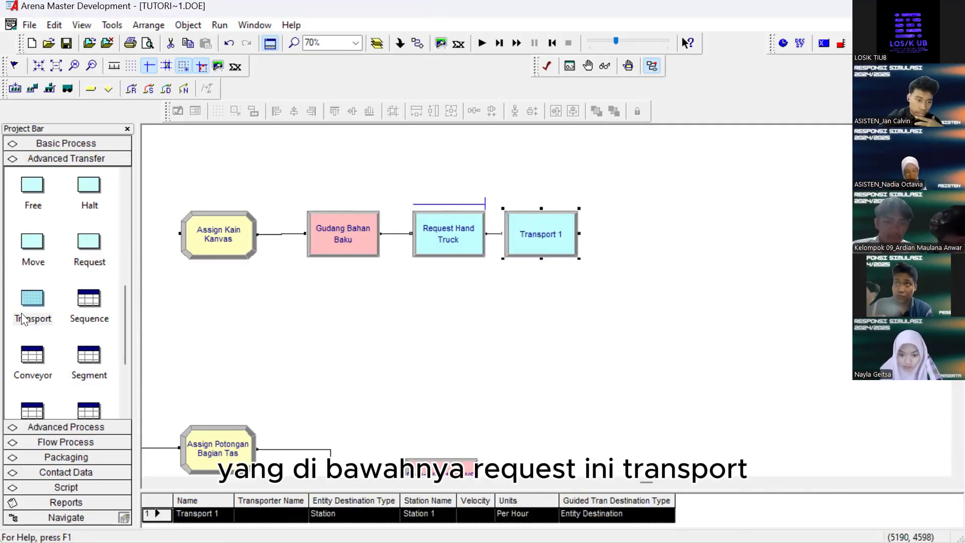
pyautogui.doubleClick(532, 230)
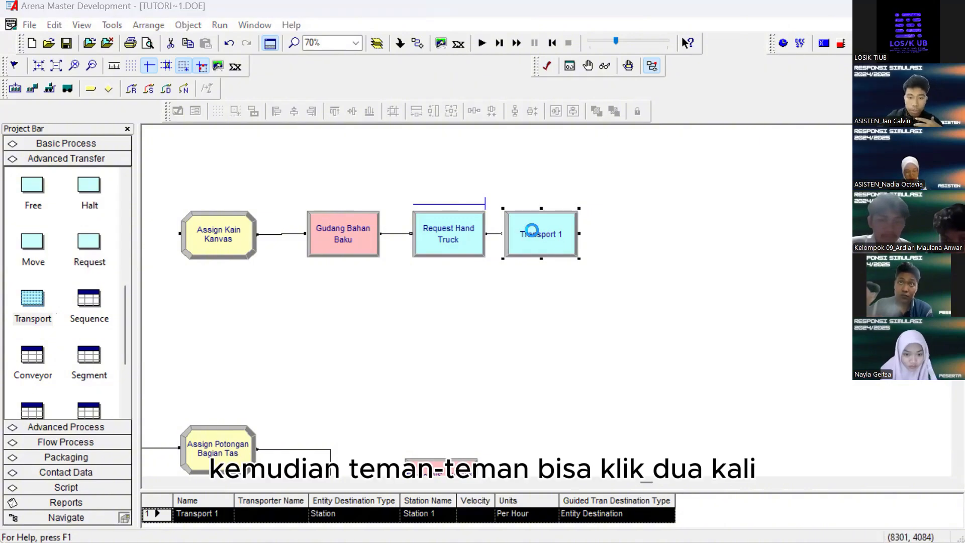
pyautogui.click(431, 206)
pyautogui.press('BackSpace')
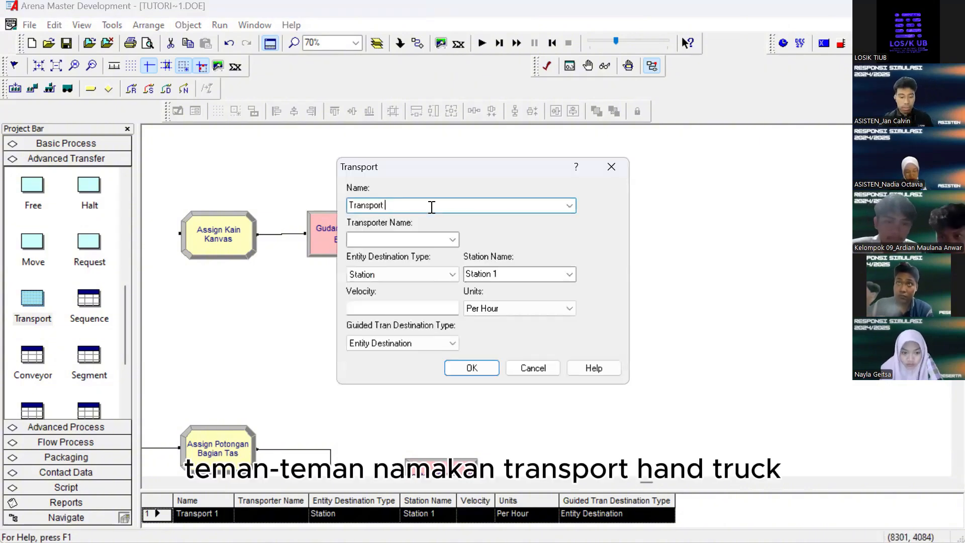
pyautogui.write('Hand Tr')
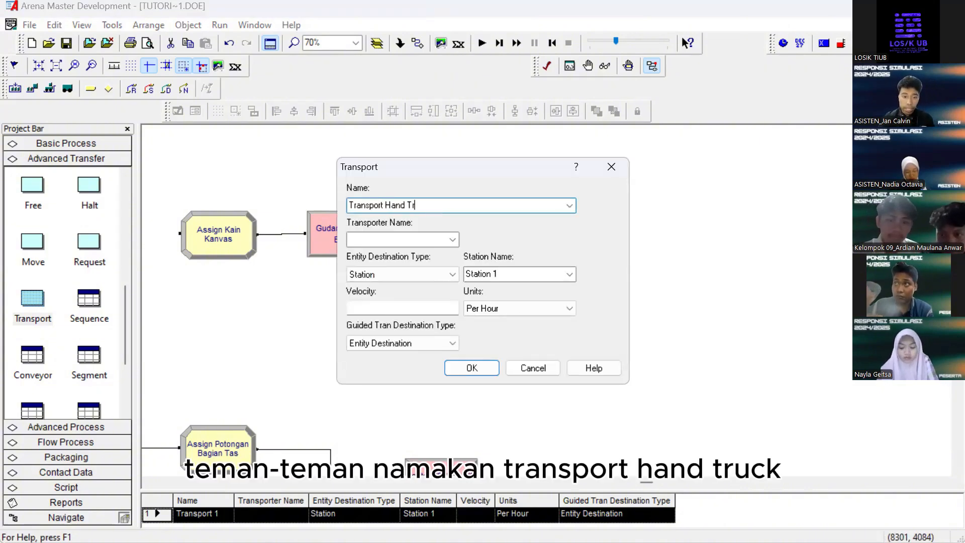
pyautogui.write('uck')
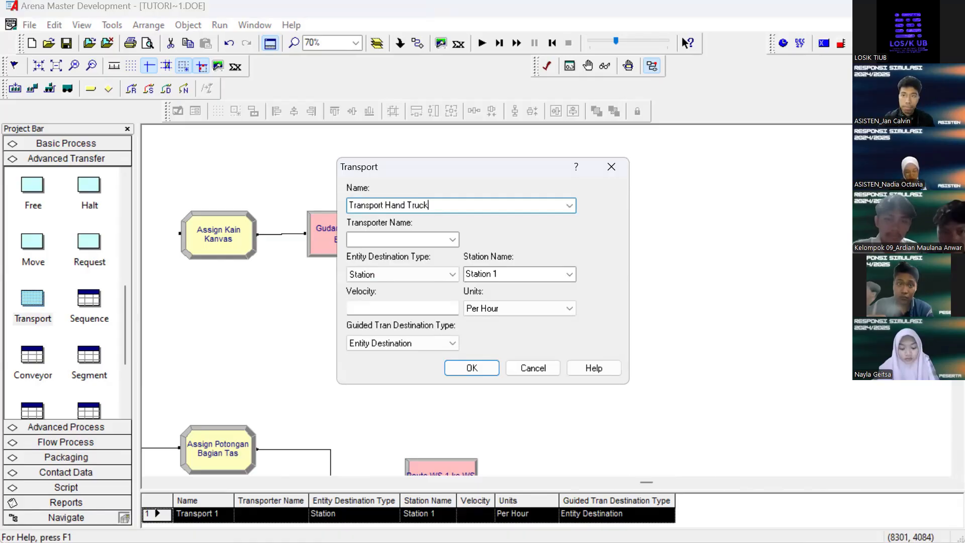
# Set the Transport module's transporter to hand truck and its destination station to WS 1 Pemotongan
pyautogui.click(451, 240)
pyautogui.click(435, 252)
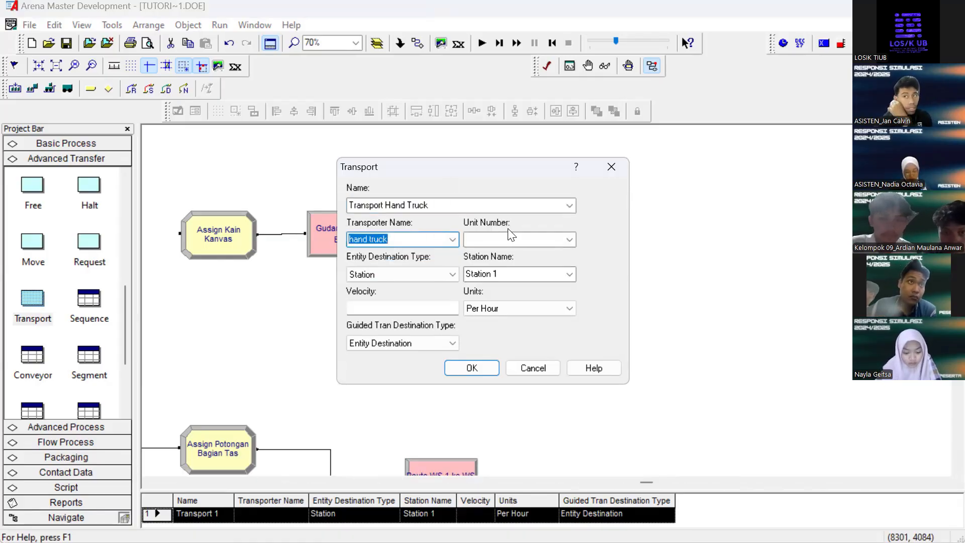
pyautogui.click(445, 276)
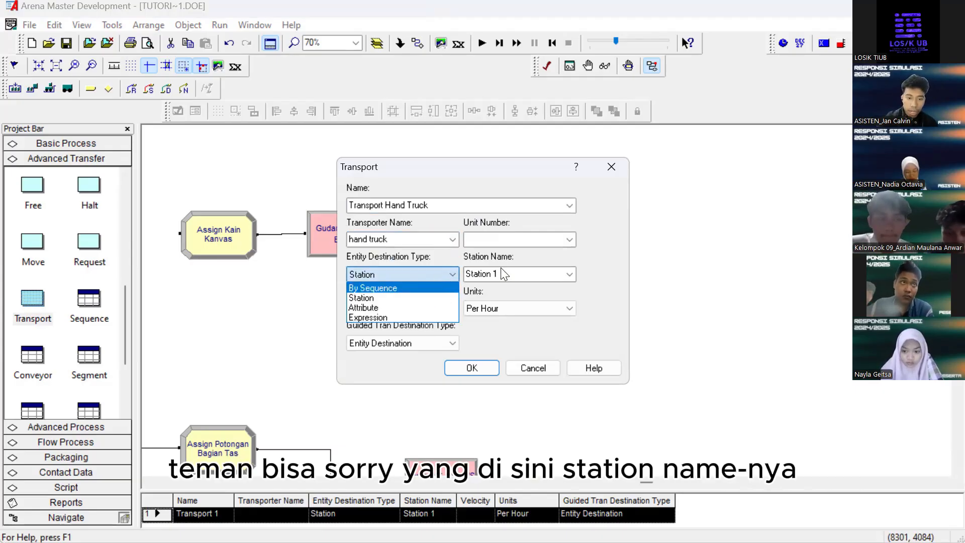
pyautogui.click(567, 274)
pyautogui.click(568, 275)
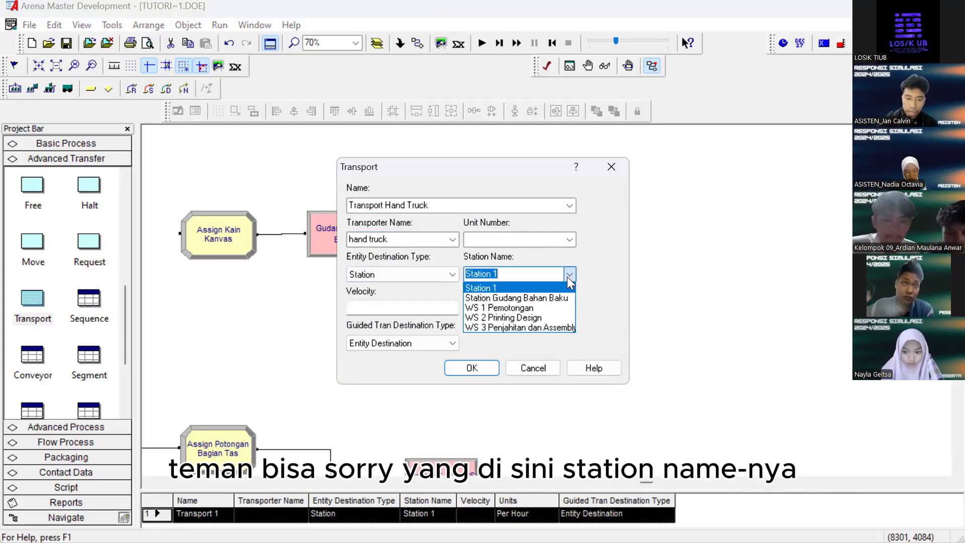
pyautogui.click(534, 305)
# Set the Transport Hand Truck module's velocity to 1 with units Per Second and accept the module settings
pyautogui.click(440, 309)
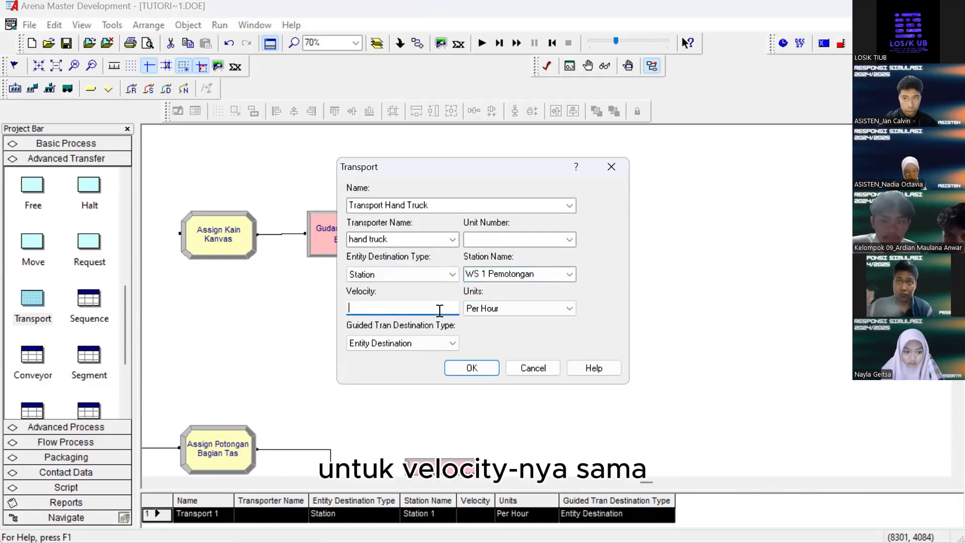
pyautogui.write('1')
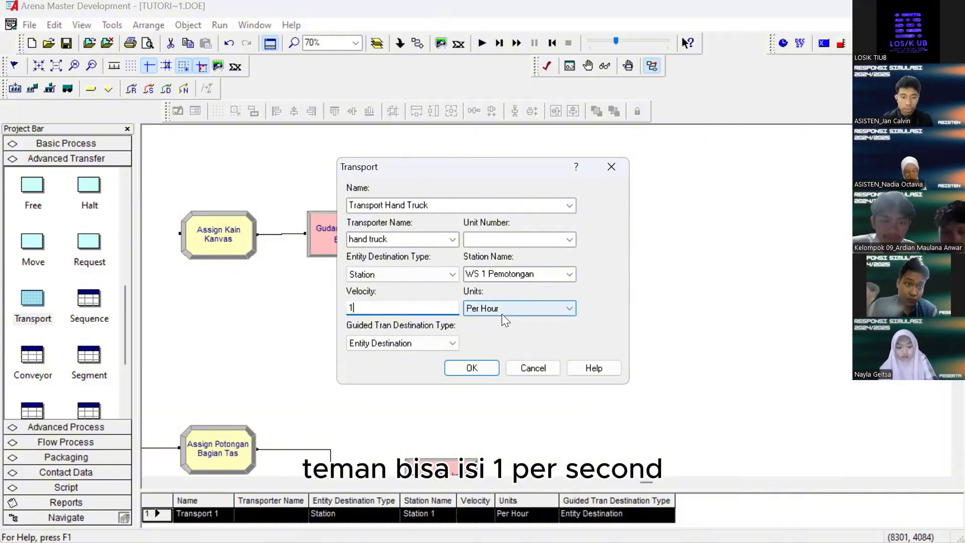
pyautogui.click(501, 312)
pyautogui.click(503, 322)
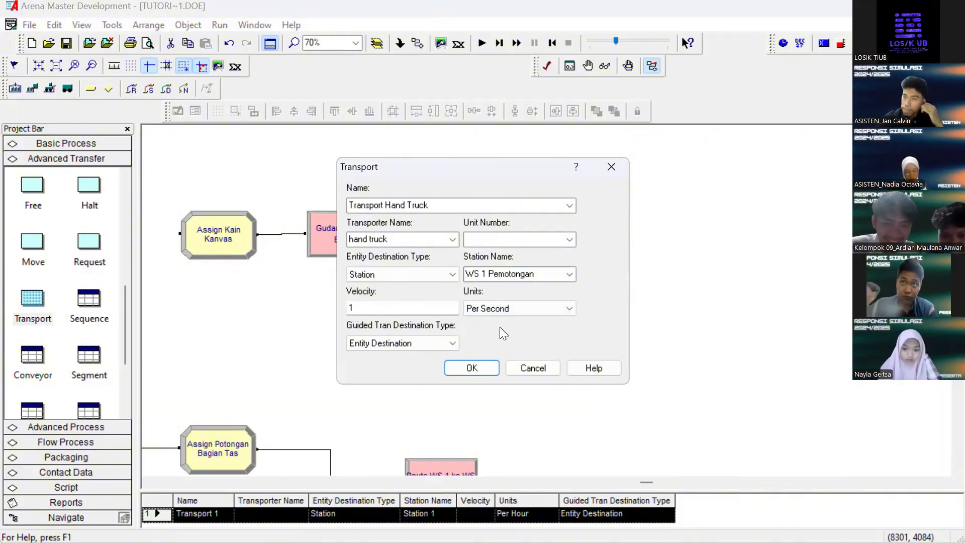
pyautogui.click(484, 368)
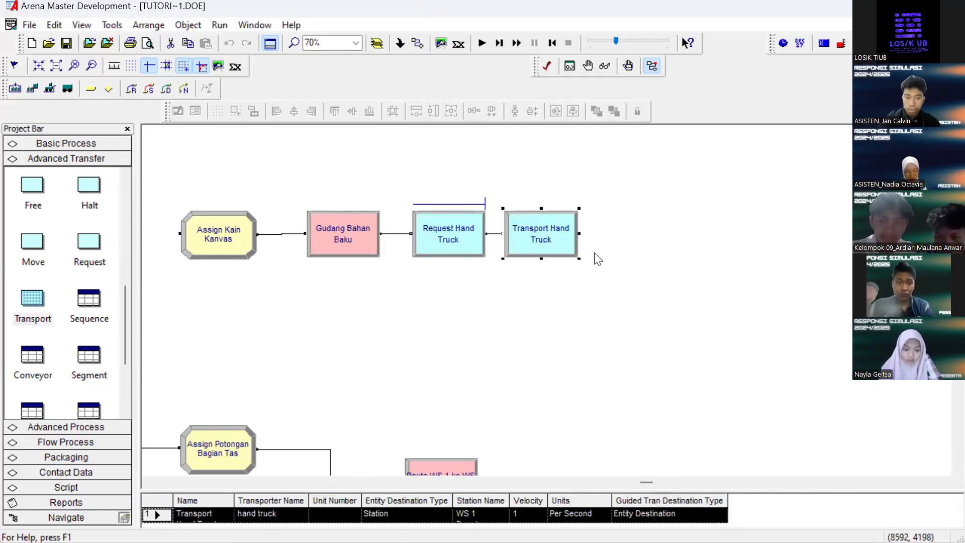
# Connect the output of Create Kedatangan Pesanan to the input of Separate Jumlah Pesanan
pyautogui.hscroll(5, 436, 262)
pyautogui.hscroll(-6, 436, 262)
pyautogui.scroll(-3, 438, 266)
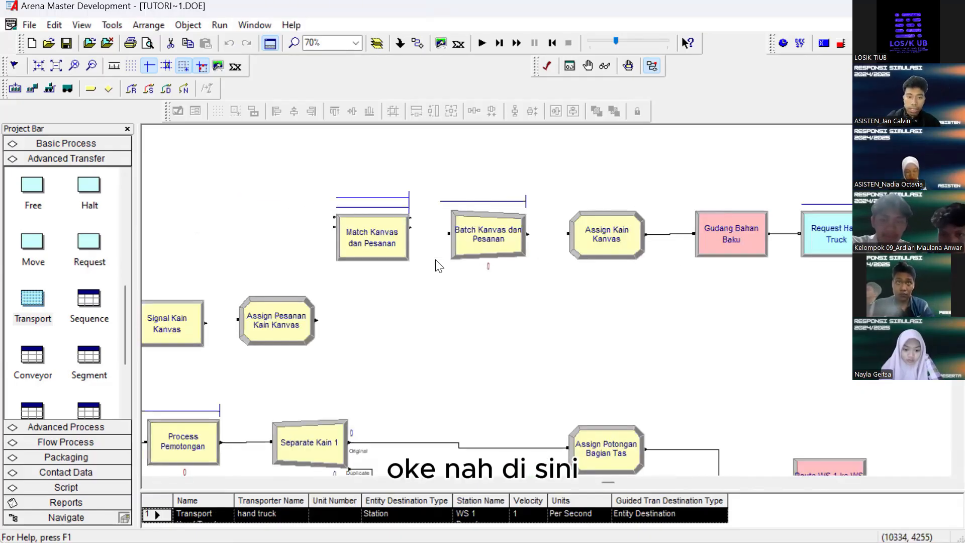
pyautogui.scroll(3, 401, 237)
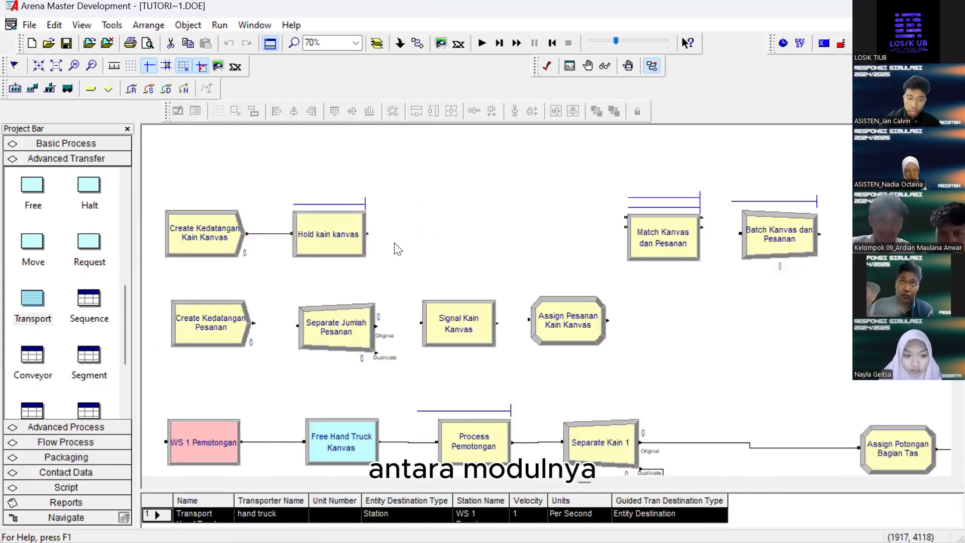
pyautogui.doubleClick(415, 44)
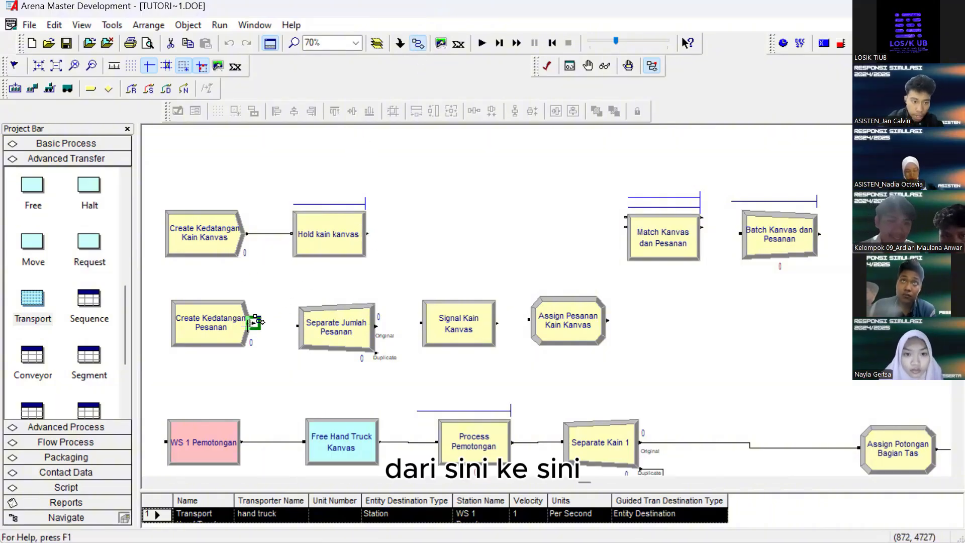
pyautogui.click(296, 326)
pyautogui.click(297, 325)
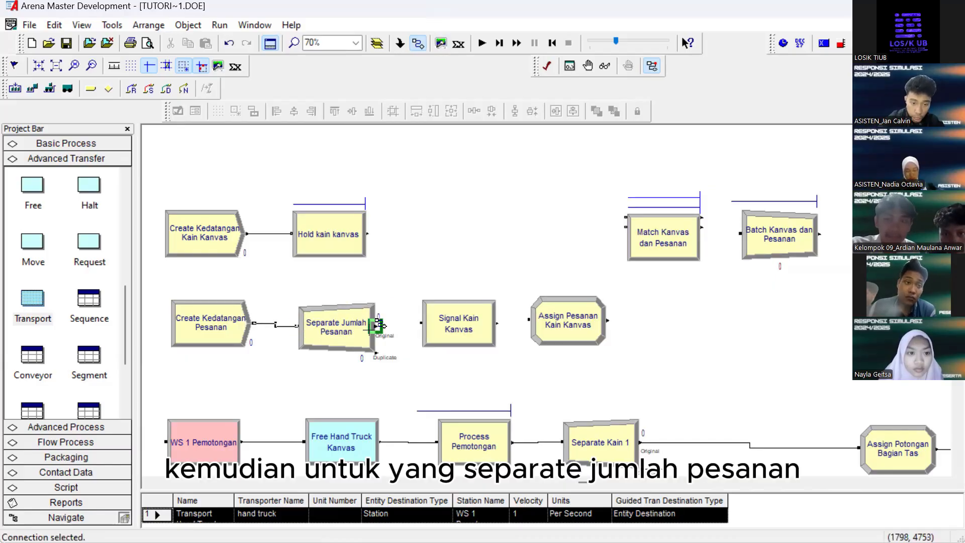
# Connect the Original and Duplicate outputs of Separate Jumlah Pesanan to Signal Kain Kanvas, and Signal Kain Kanvas to Assign Pesanan Kain Kanvas
pyautogui.click(378, 324)
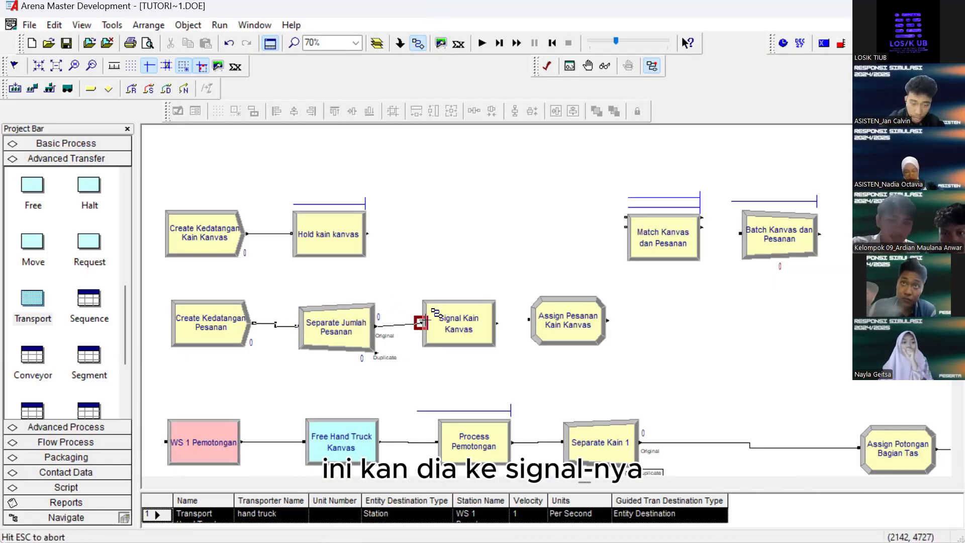
pyautogui.click(421, 323)
pyautogui.click(421, 323)
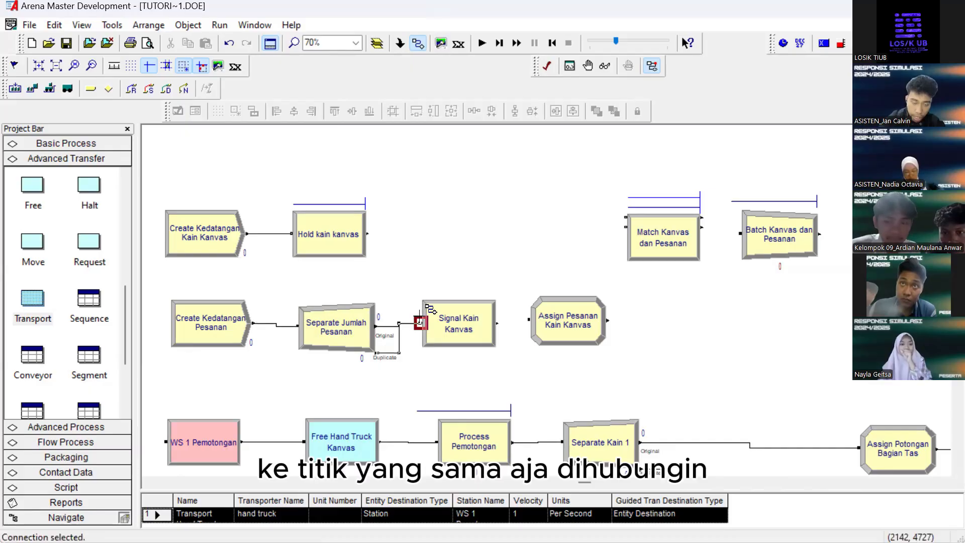
pyautogui.click(496, 322)
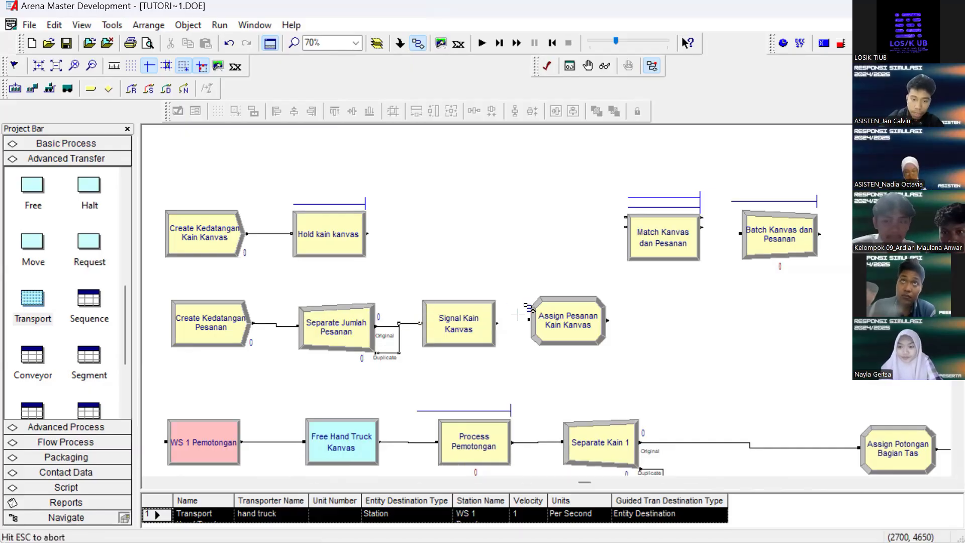
pyautogui.click(529, 319)
# Connect Hold kain kanvas to the upper input of Match Kanvas dan Pesanan and Assign Pesanan Kain Kanvas to its lower input
pyautogui.click(367, 233)
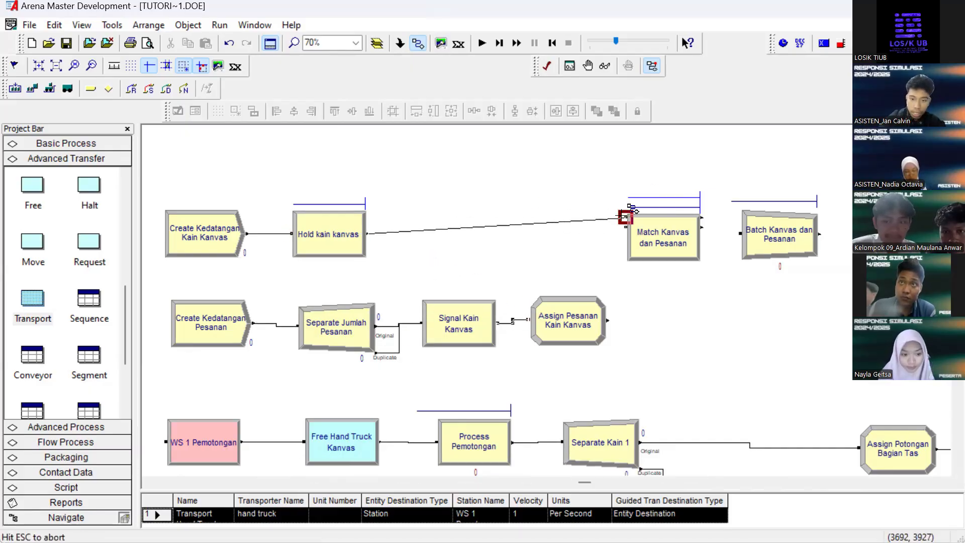
pyautogui.scroll(1, 622, 210)
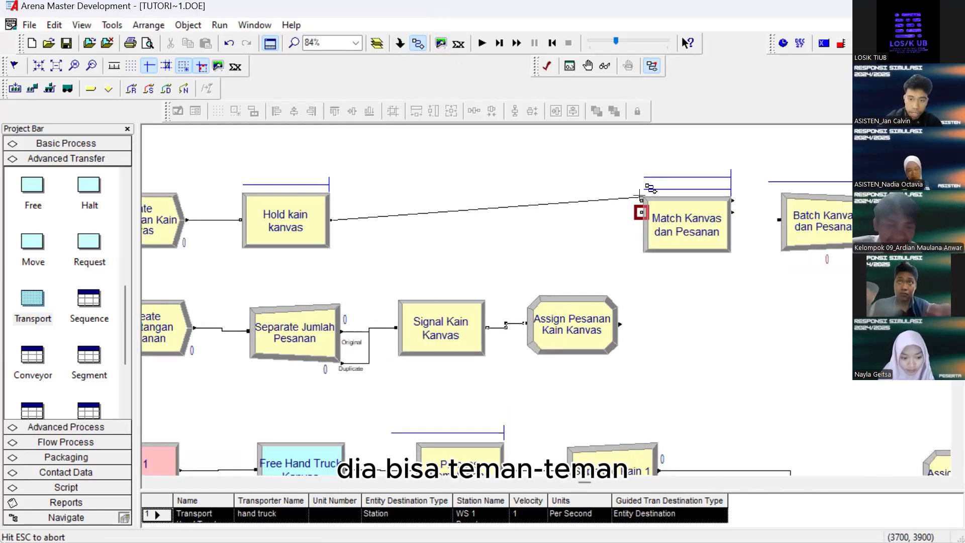
pyautogui.scroll(2, 646, 210)
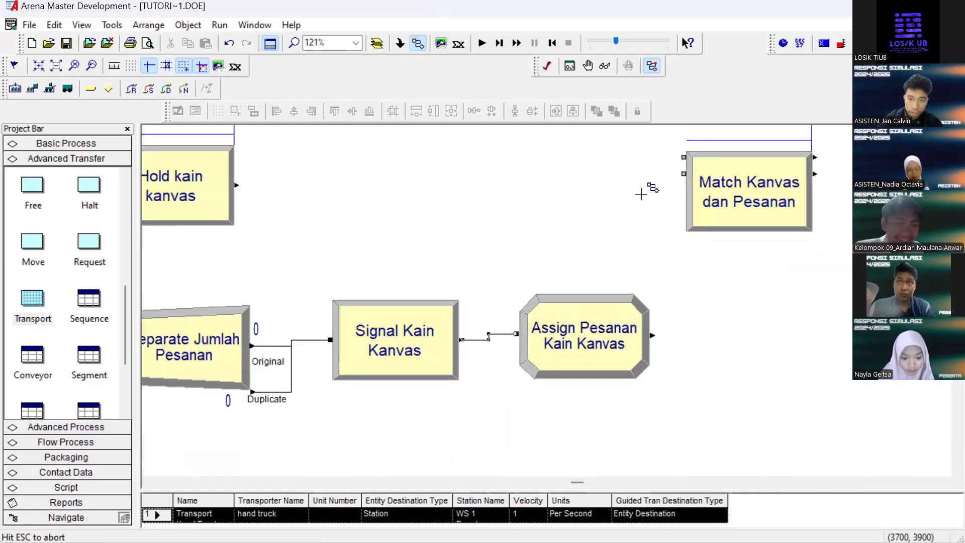
pyautogui.click(683, 157)
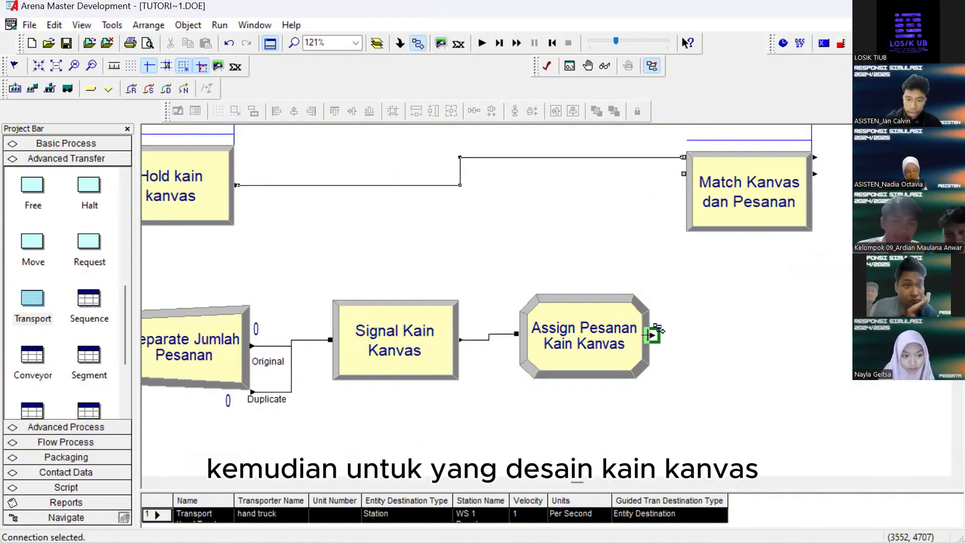
pyautogui.click(653, 333)
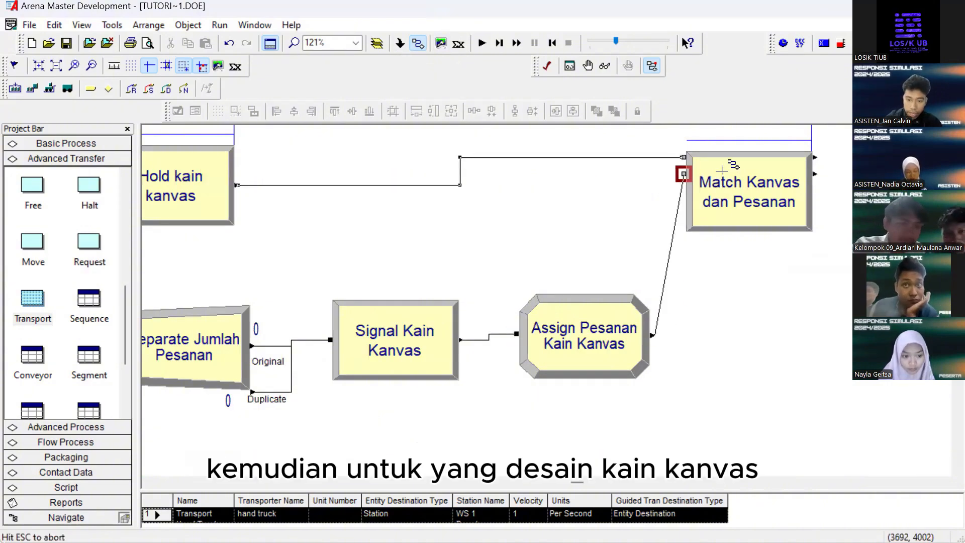
pyautogui.click(684, 174)
# Connect both outputs of Match Kanvas dan Pesanan to the input of Batch Kanvas dan Pesanan
pyautogui.hscroll(6, 754, 217)
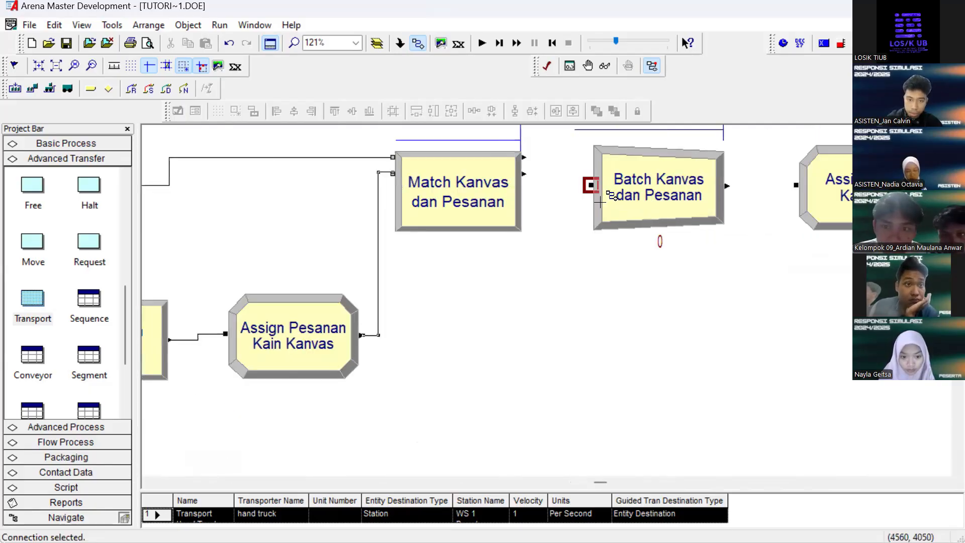
pyautogui.click(523, 157)
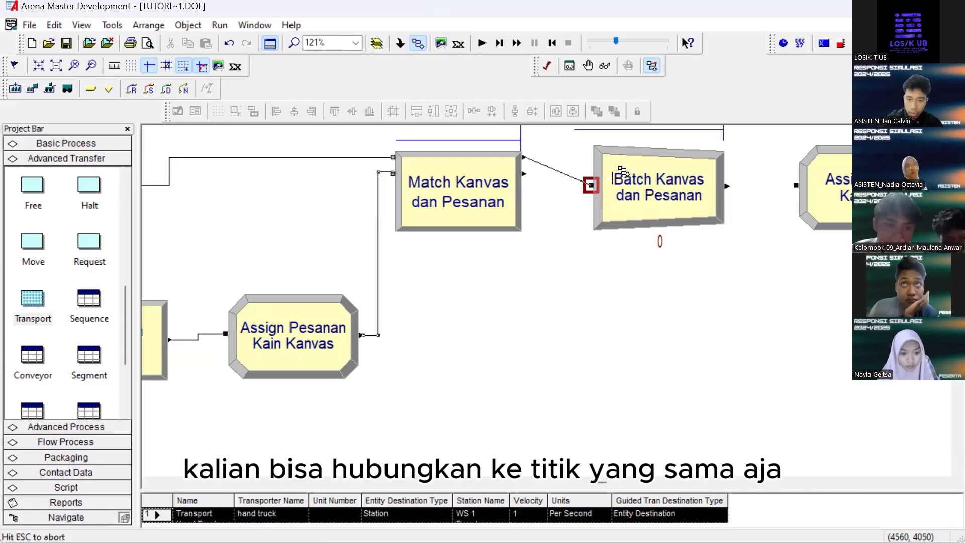
pyautogui.click(590, 185)
pyautogui.click(524, 174)
pyautogui.click(591, 185)
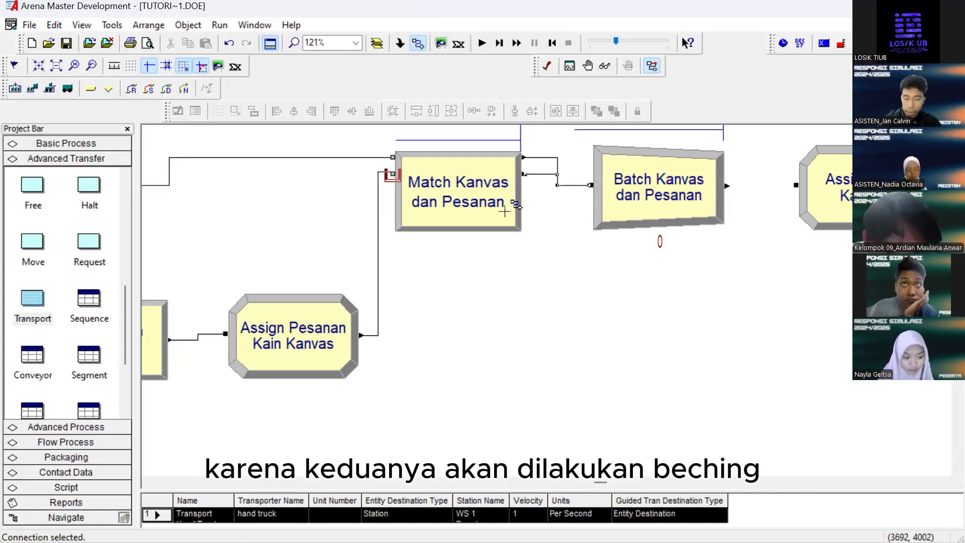
# Connect the output of Batch Kanvas dan Pesanan to the input of Assign Kain Kanvas and leave connection mode
pyautogui.press('-')
pyautogui.press('Right')
pyautogui.press('Right')
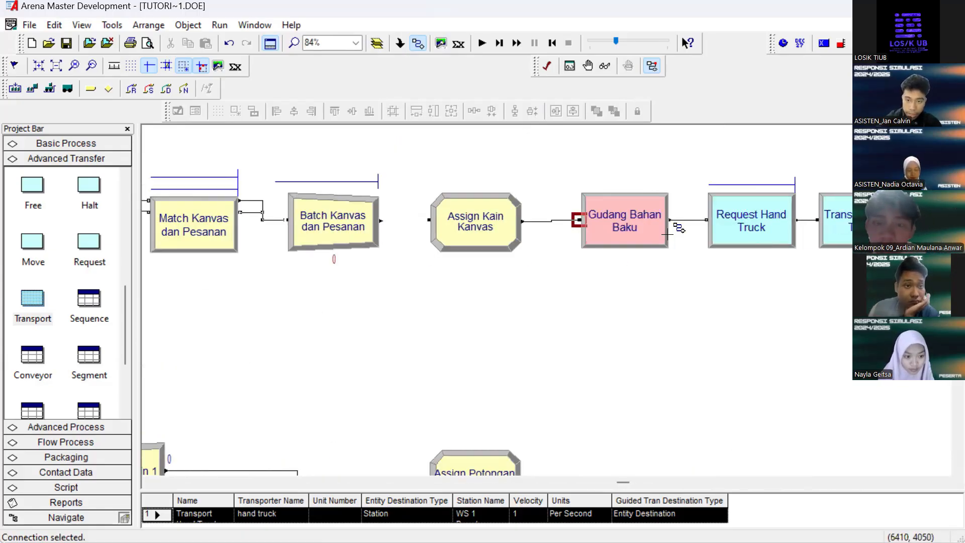
pyautogui.click(381, 220)
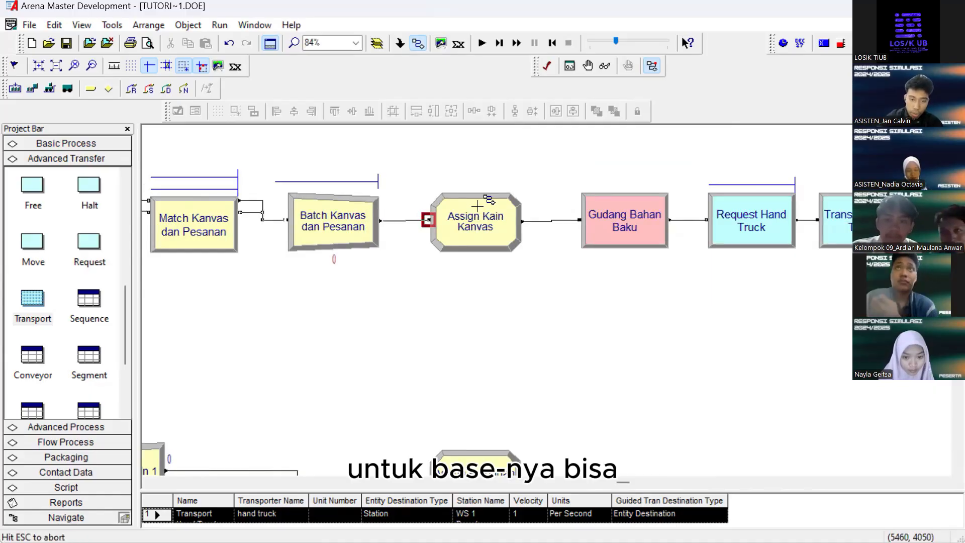
pyautogui.click(468, 208)
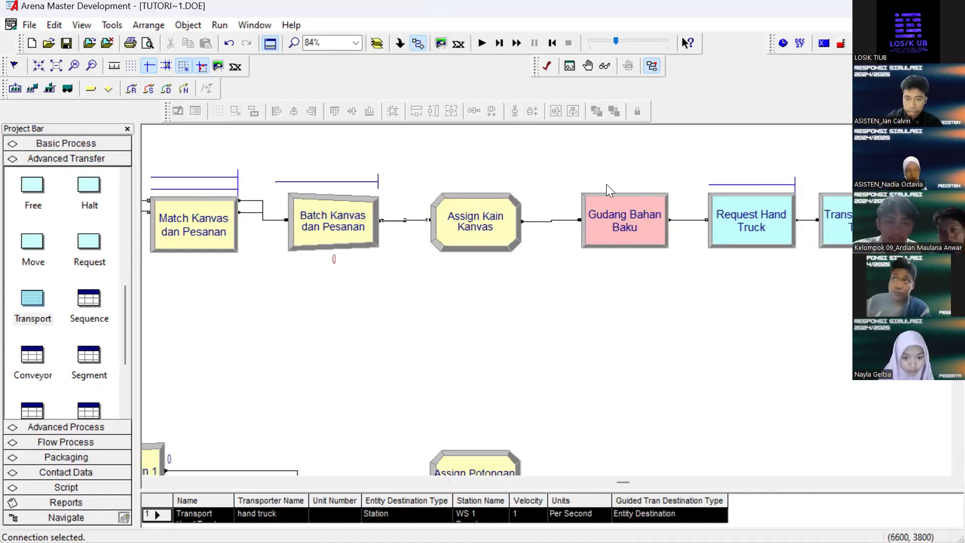
pyautogui.press('Right')
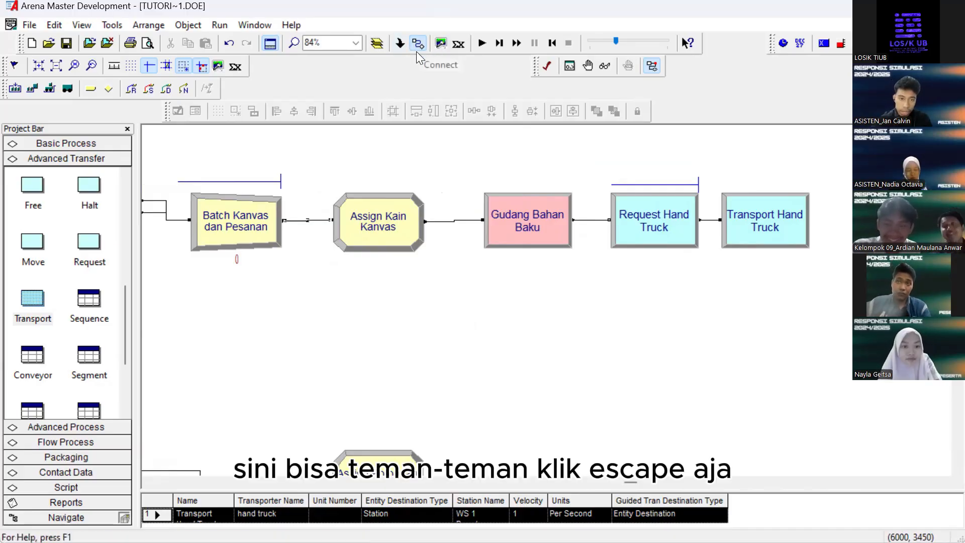
pyautogui.press('Escape')
# Review the settings of the Create Kedatangan Kain Kanvas and Hold kain kanvas modules without changing them
pyautogui.hscroll(-10, 454, 170)
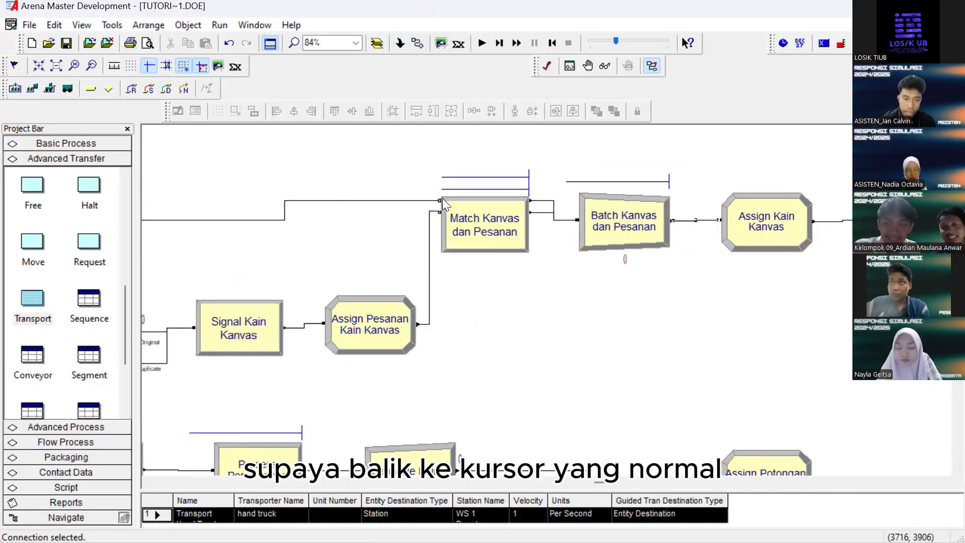
pyautogui.hscroll(-4, 451, 216)
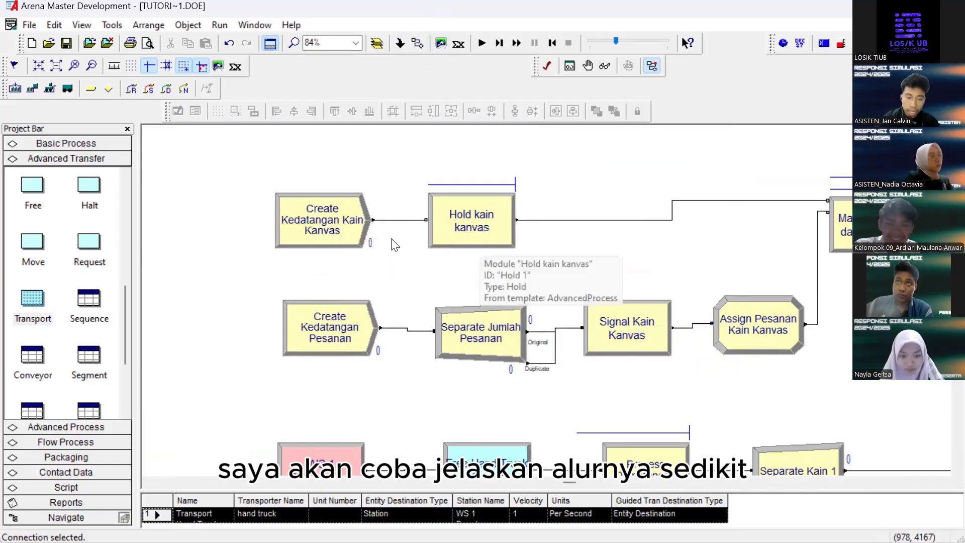
pyautogui.click(397, 167)
pyautogui.doubleClick(317, 218)
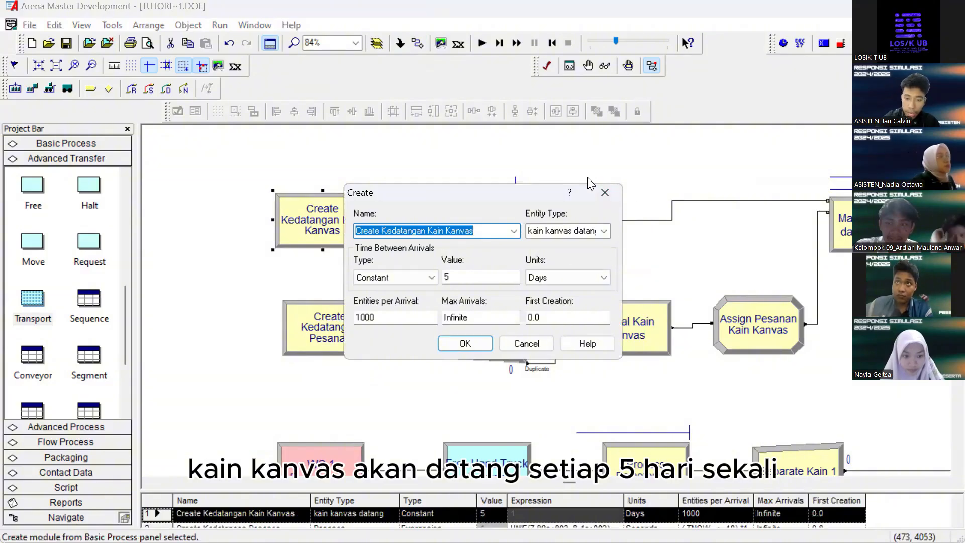
pyautogui.click(602, 193)
pyautogui.click(495, 217)
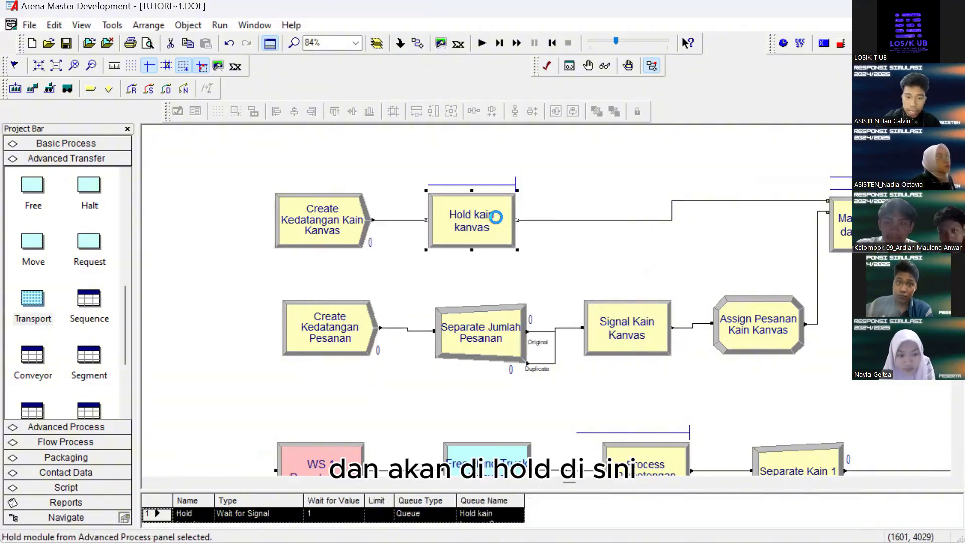
pyautogui.doubleClick(496, 219)
pyautogui.click(586, 183)
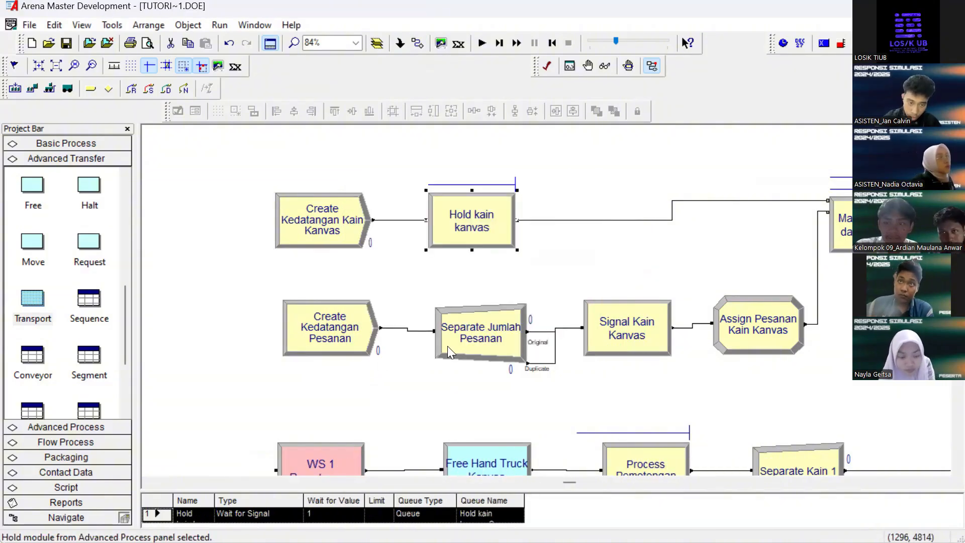
# Review the settings of Create Kedatangan Pesanan, Separate Jumlah Pesanan and Signal Kain Kanvas without changing them
pyautogui.hscroll(3, 389, 316)
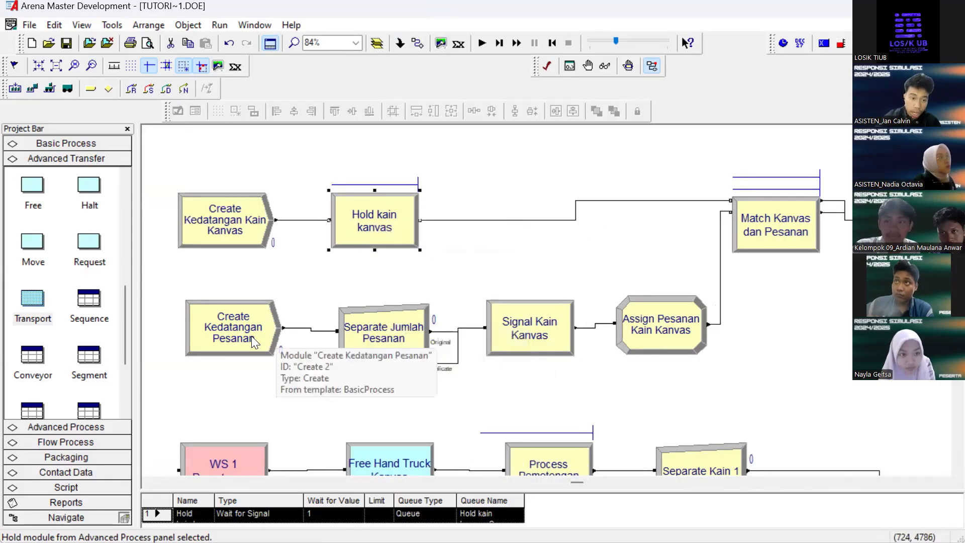
pyautogui.click(243, 336)
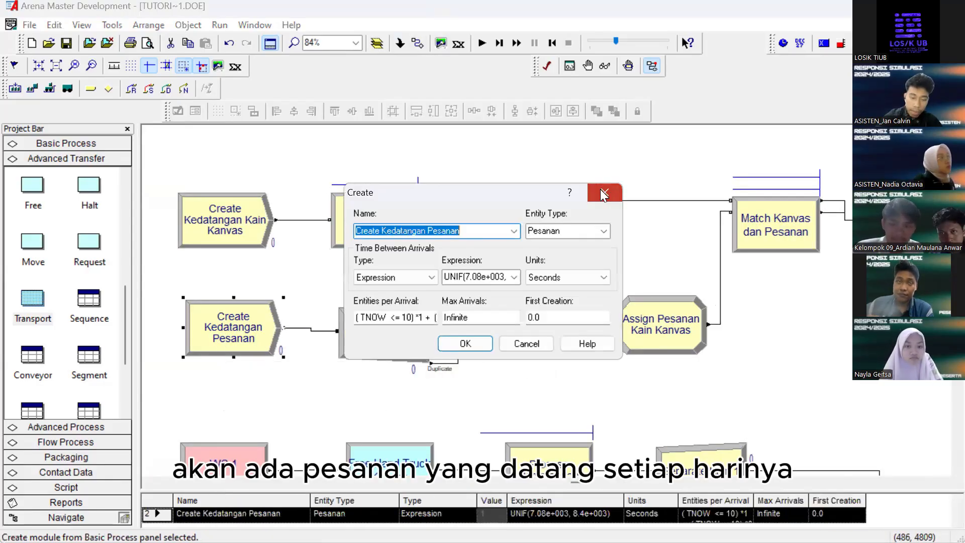
pyautogui.click(601, 193)
pyautogui.doubleClick(243, 328)
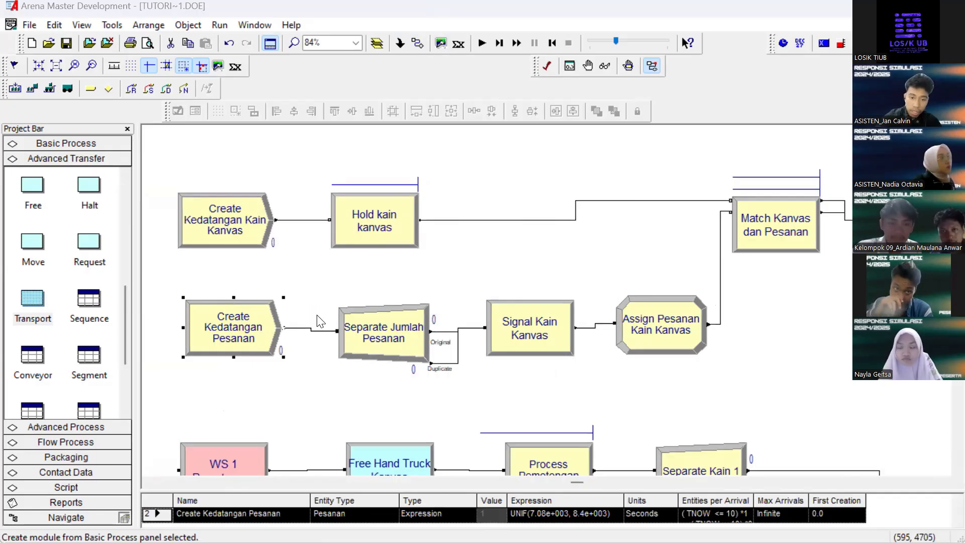
pyautogui.click(368, 328)
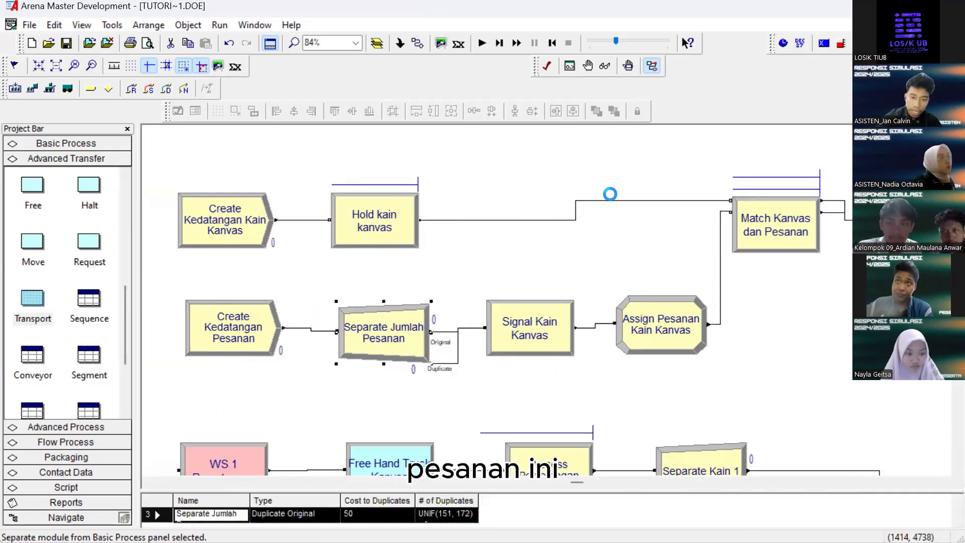
pyautogui.click(529, 318)
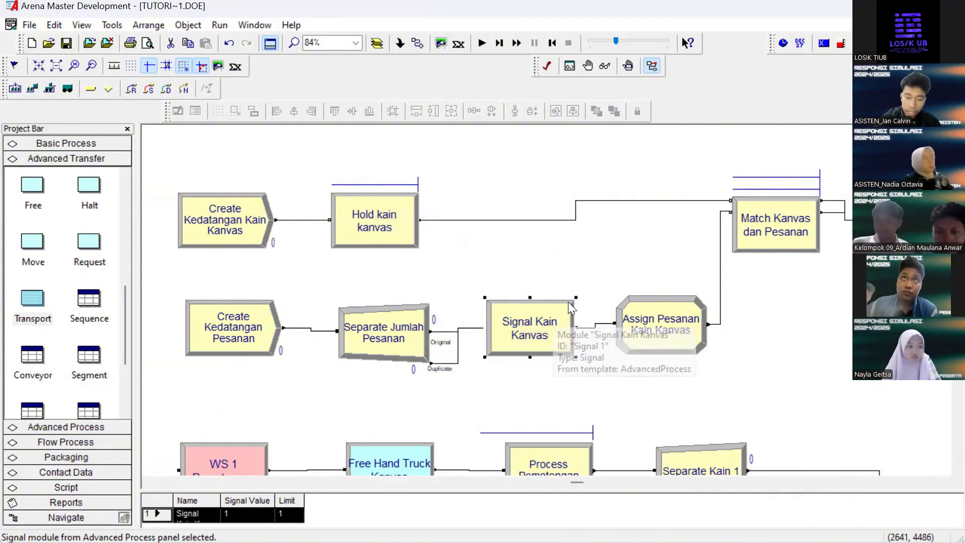
pyautogui.doubleClick(515, 329)
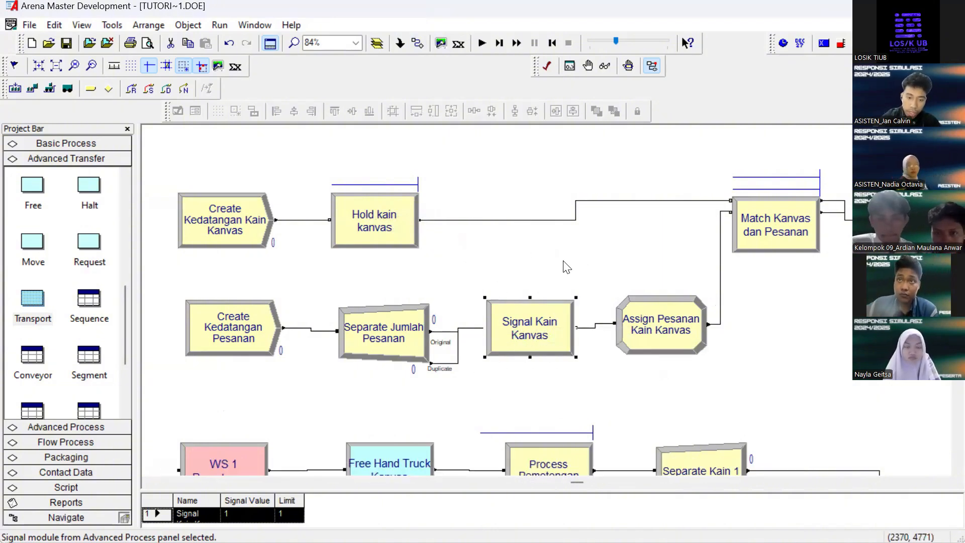
pyautogui.press('Escape')
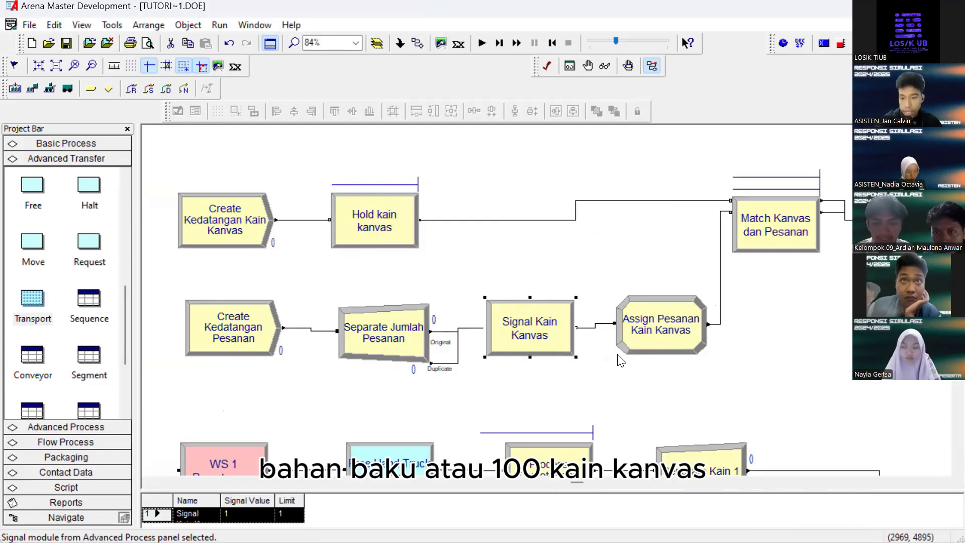
# Trace the connected flow from Signal Kain Kanvas through matching, batching and Gudang Bahan Baku to Transport Hand Truck
pyautogui.hscroll(3, 621, 360)
pyautogui.hscroll(2, 551, 278)
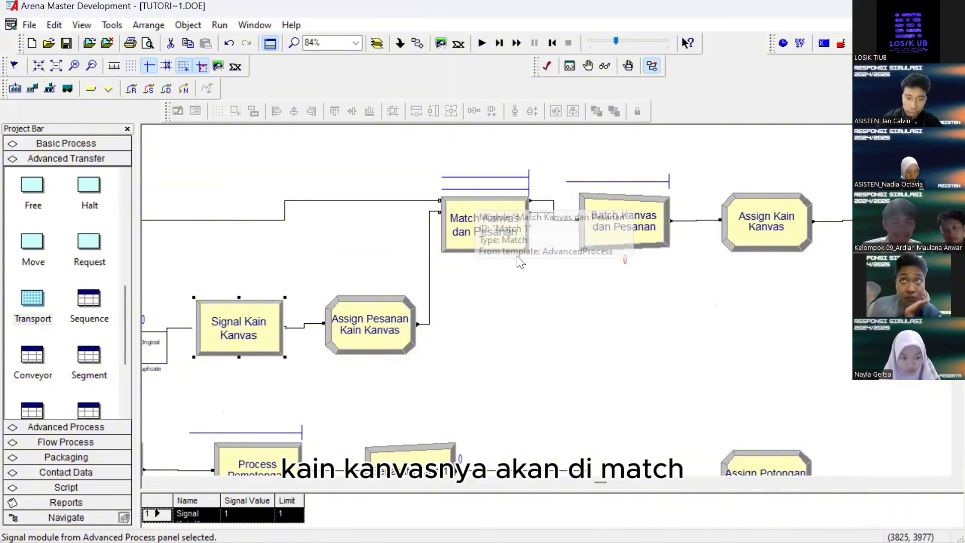
pyautogui.hscroll(4, 538, 241)
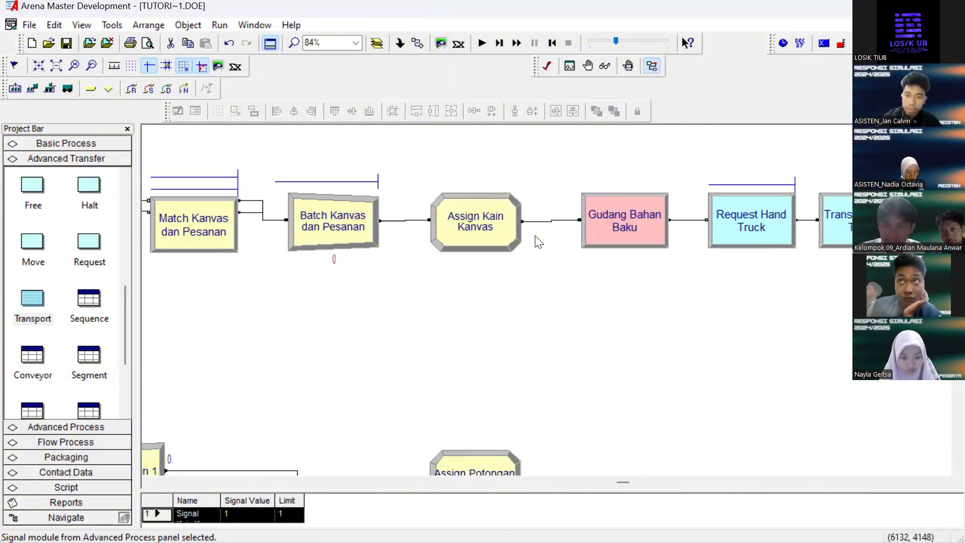
pyautogui.scroll(-2, 606, 251)
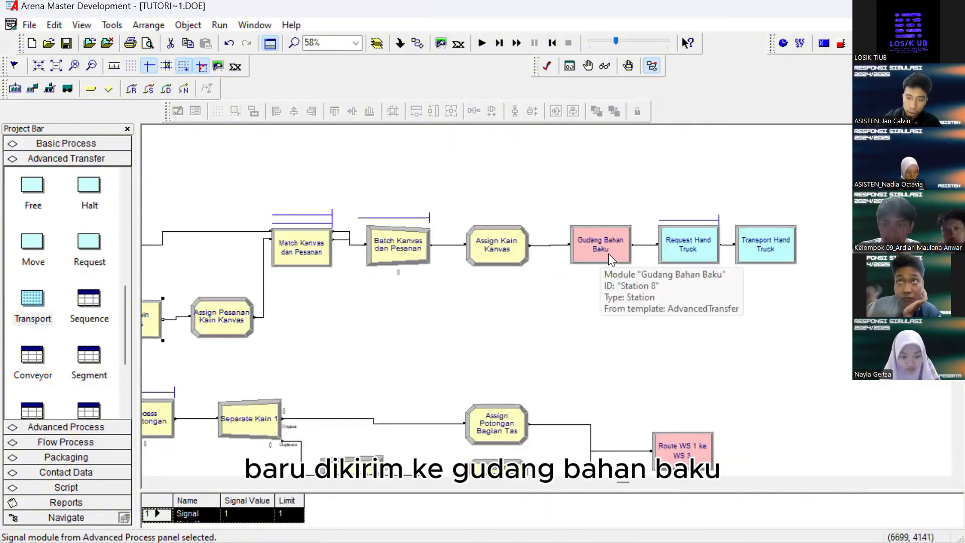
pyautogui.scroll(2, 704, 246)
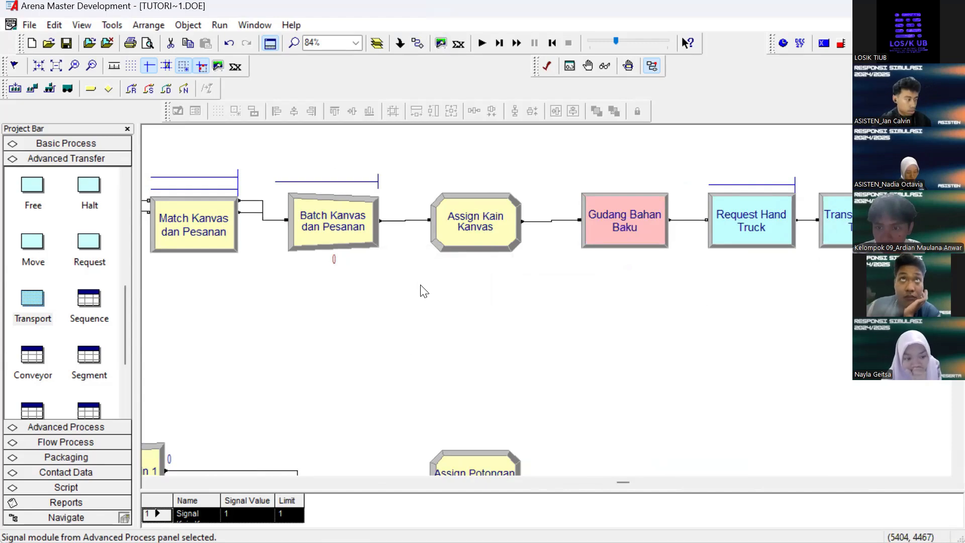
# Look over the existing WS 1 Pemotongan and WS 2 Printing Design sections of the model
pyautogui.scroll(-6, 427, 296)
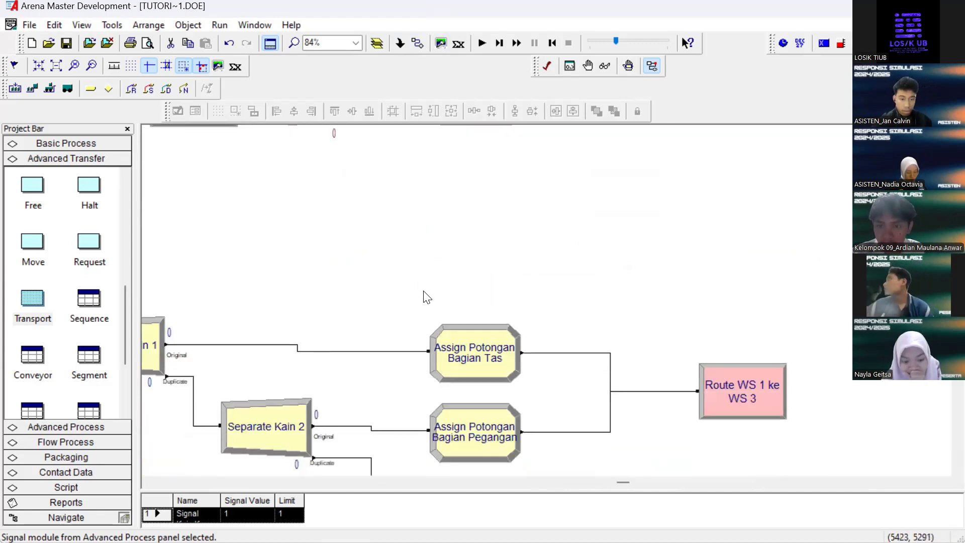
pyautogui.hscroll(-8, 427, 296)
pyautogui.scroll(-5, 427, 297)
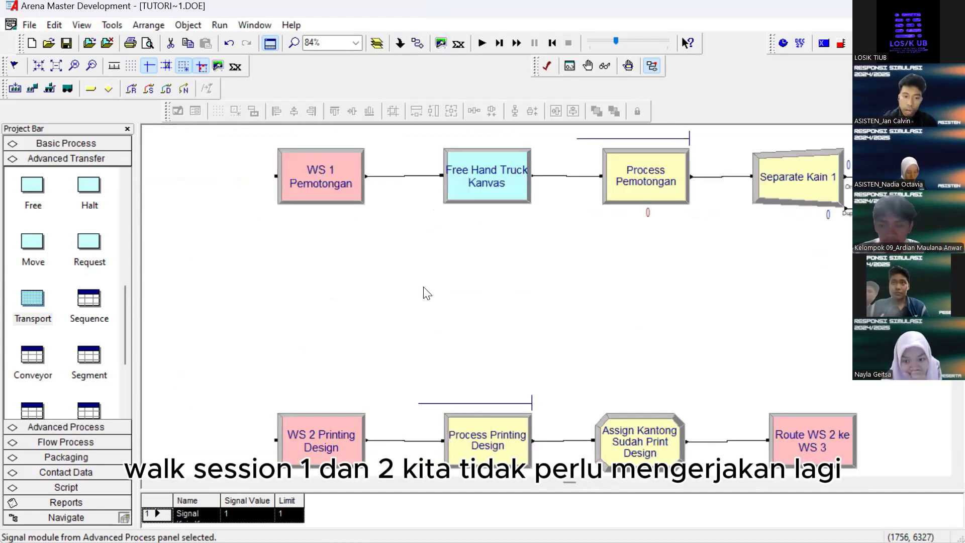
pyautogui.scroll(2, 461, 281)
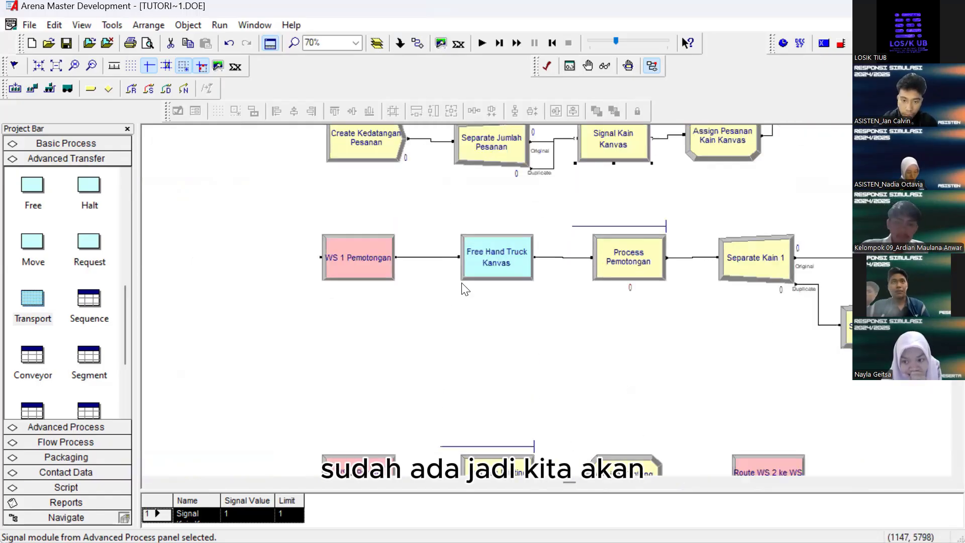
pyautogui.scroll(-3, 555, 246)
pyautogui.hscroll(4, 598, 216)
pyautogui.hscroll(-4, 516, 227)
pyautogui.scroll(-3, 515, 226)
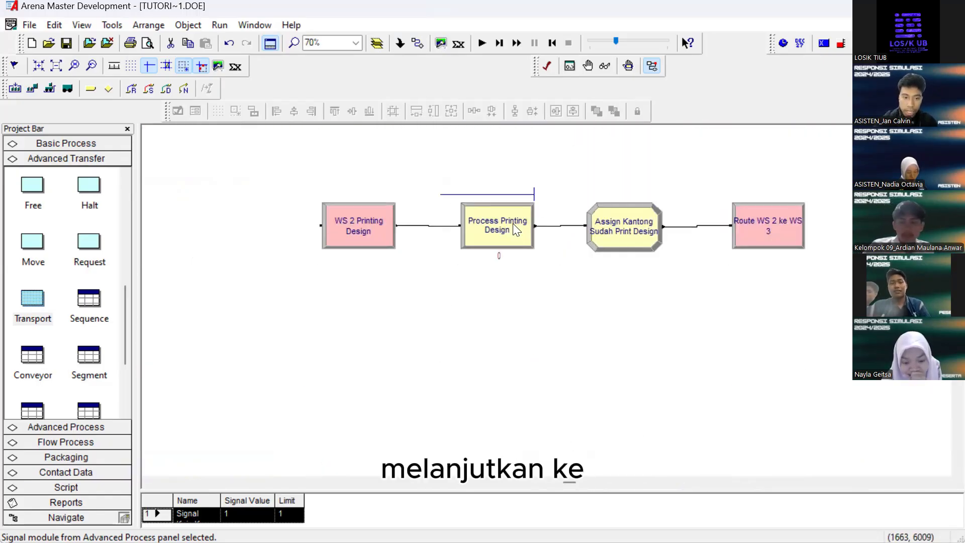
pyautogui.scroll(-3, 500, 229)
pyautogui.scroll(2, 500, 231)
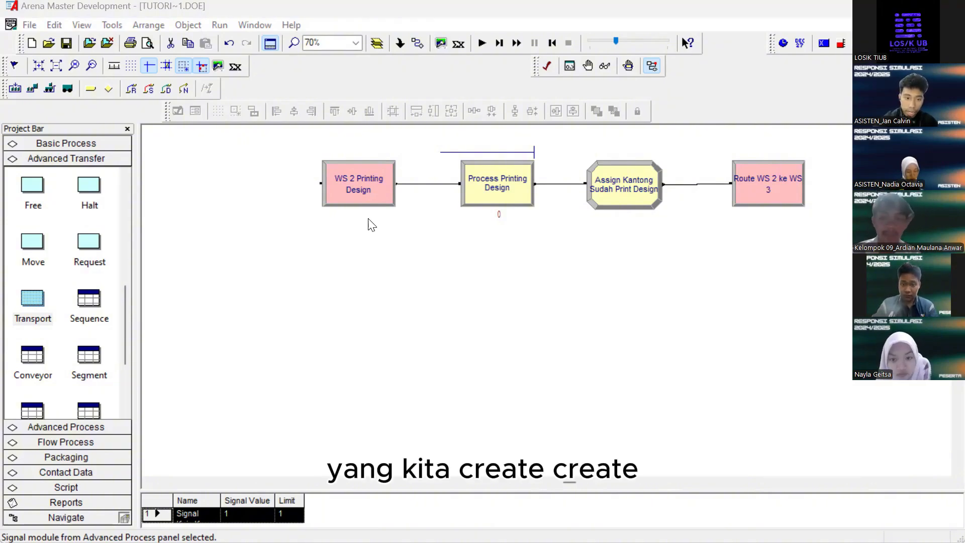
pyautogui.scroll(10, 371, 225)
pyautogui.scroll(-3, 371, 225)
pyautogui.hscroll(4, 371, 226)
pyautogui.scroll(-2, 371, 226)
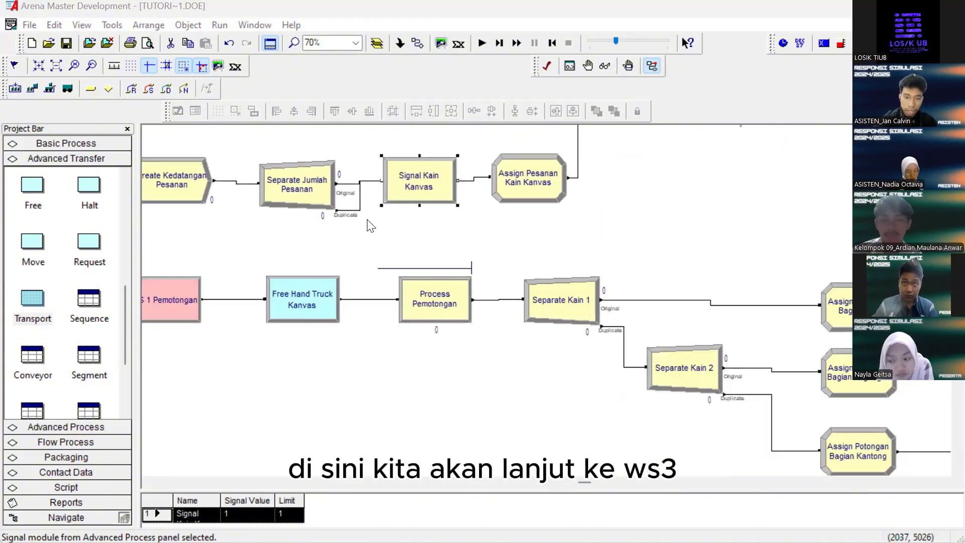
pyautogui.scroll(-6, 371, 227)
pyautogui.hscroll(-4, 371, 227)
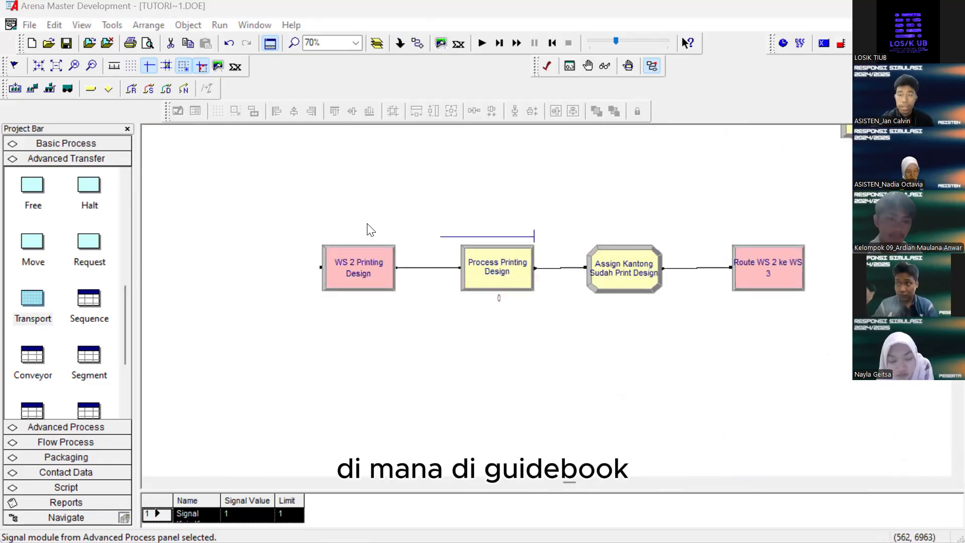
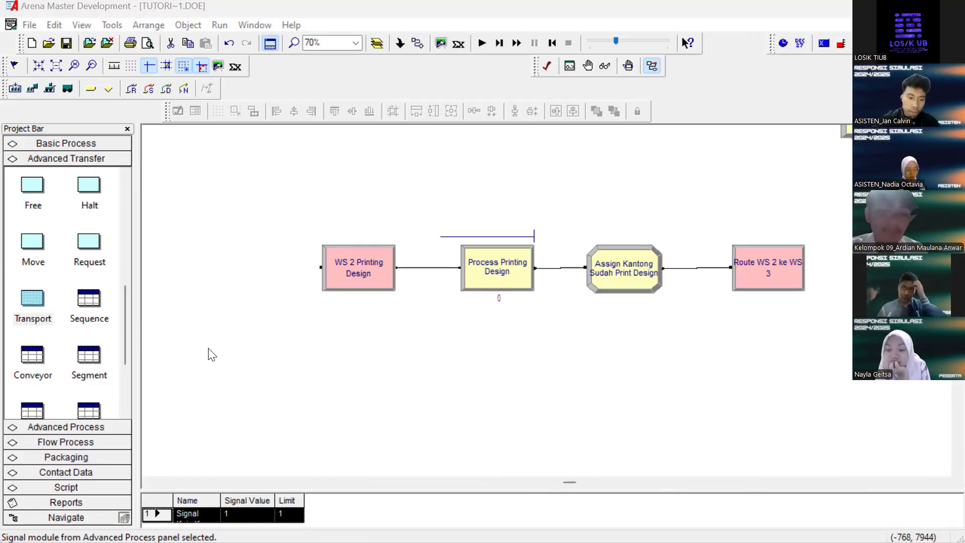
# Add a Create module below the WS 2 flow, named Create Kedatangan Resleting, with entity type resleting datang
pyautogui.scroll(-1, 413, 367)
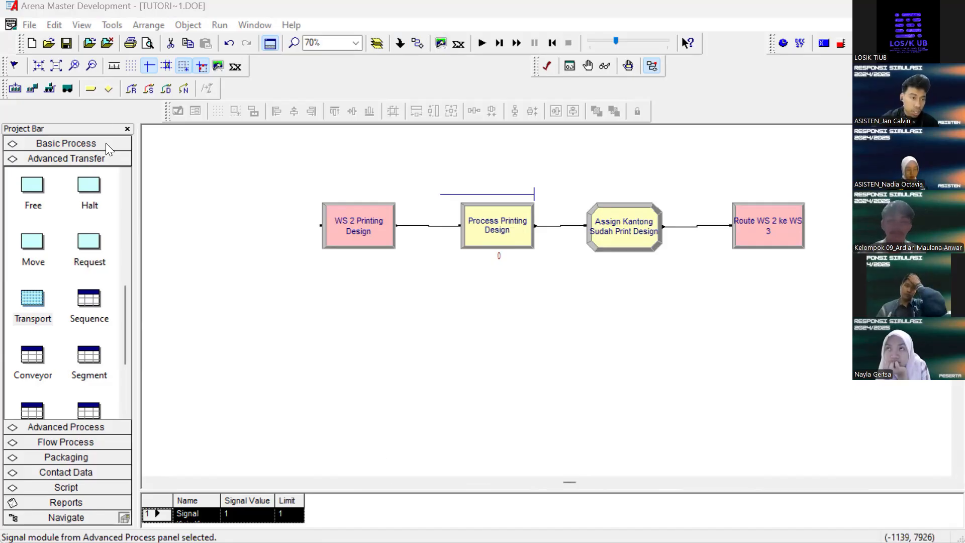
pyautogui.click(66, 143)
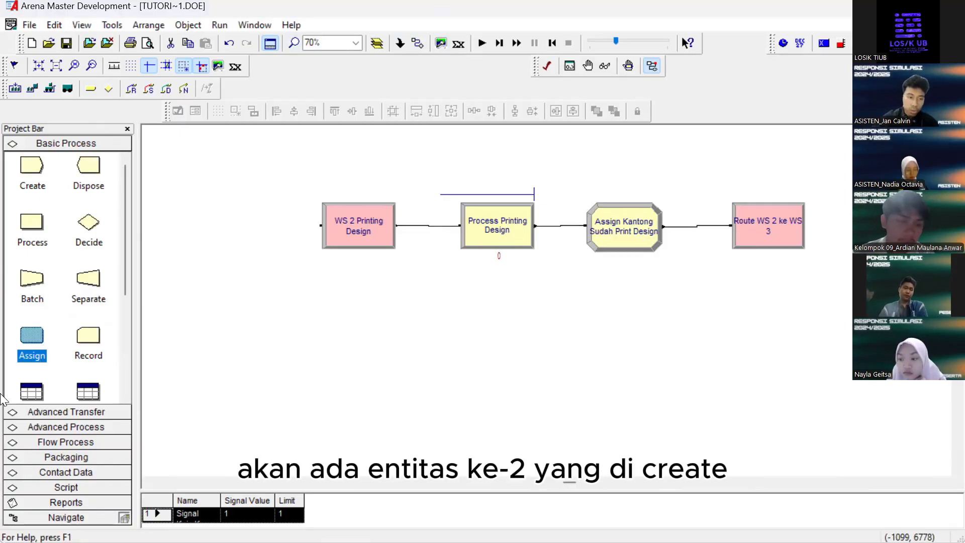
pyautogui.moveTo(30, 176); pyautogui.dragTo(174, 351)
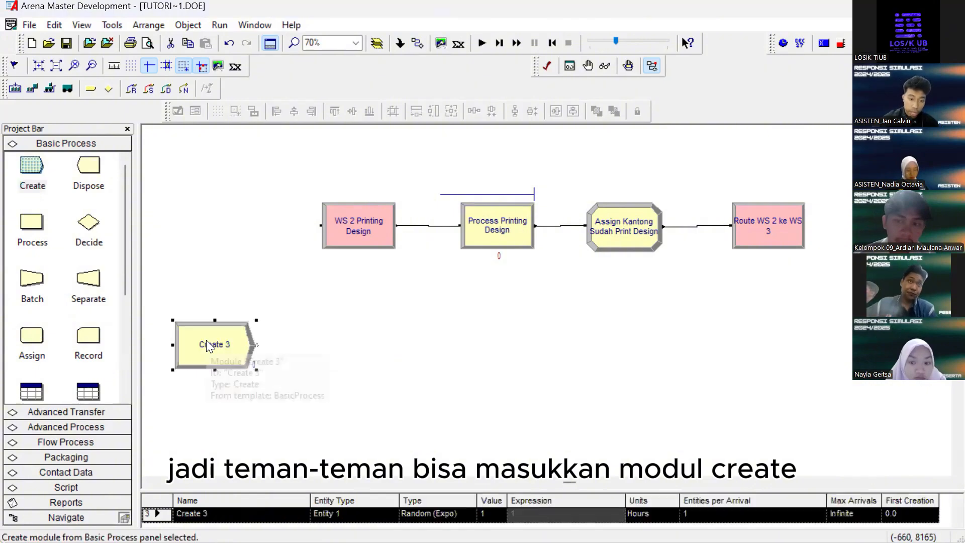
pyautogui.doubleClick(229, 328)
pyautogui.click(428, 227)
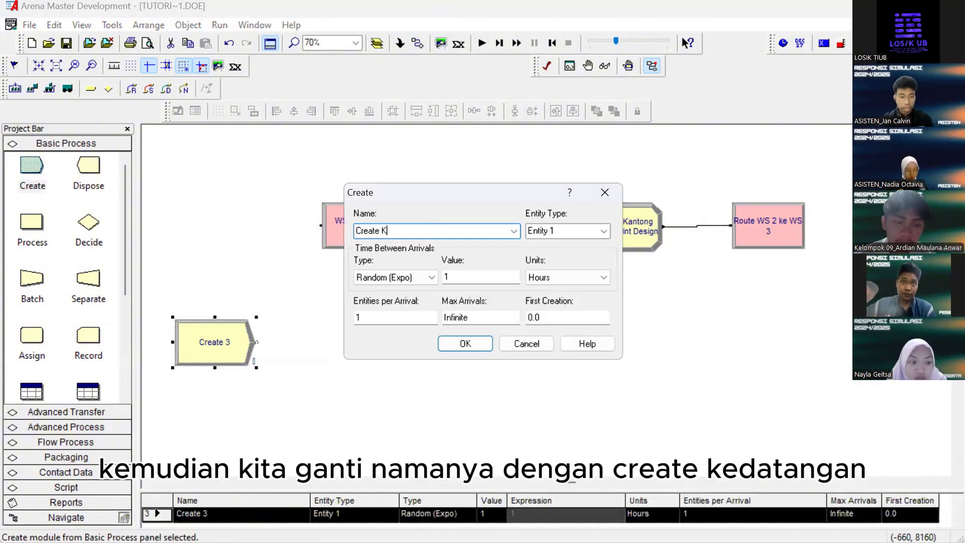
pyautogui.write('Kedatangan Reslet')
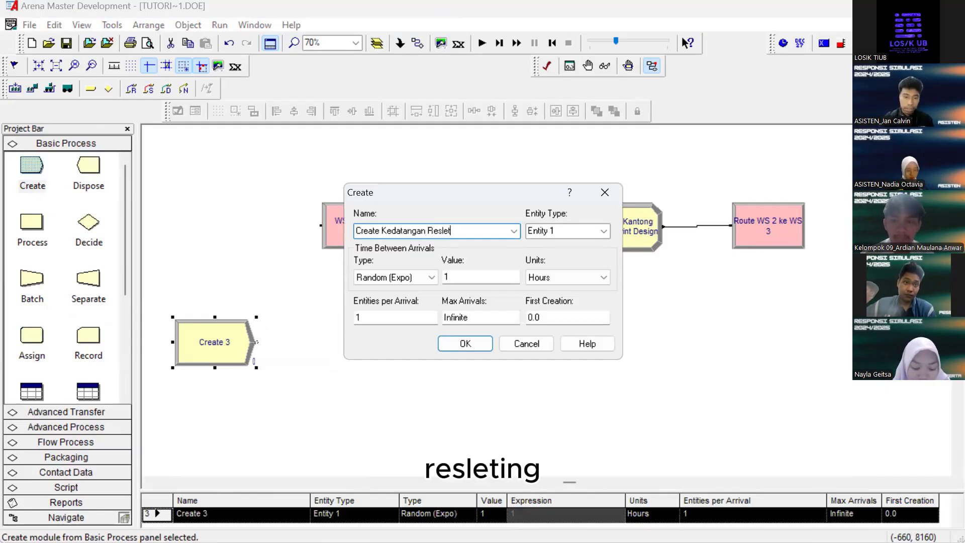
pyautogui.write('ing')
pyautogui.click(578, 228)
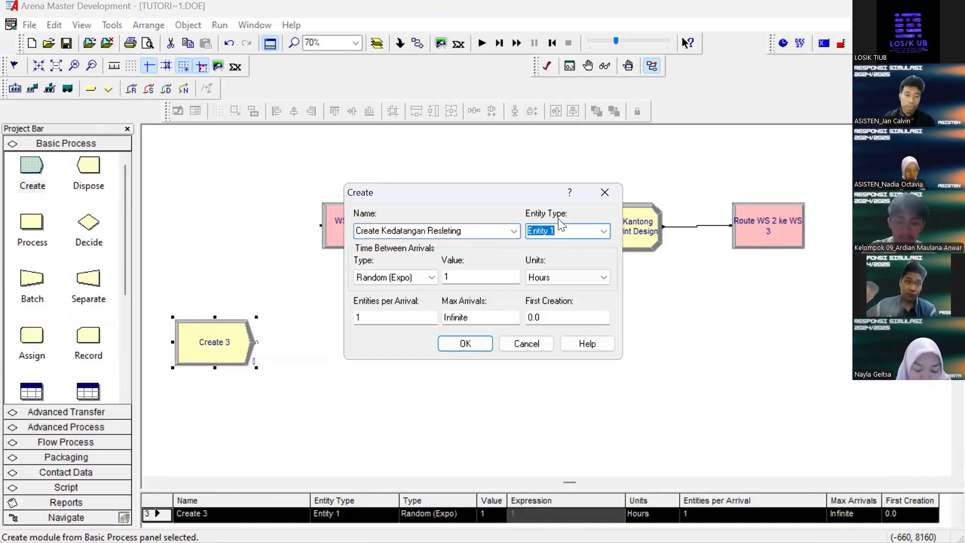
pyautogui.write('resleti')
pyautogui.write('ng datang')
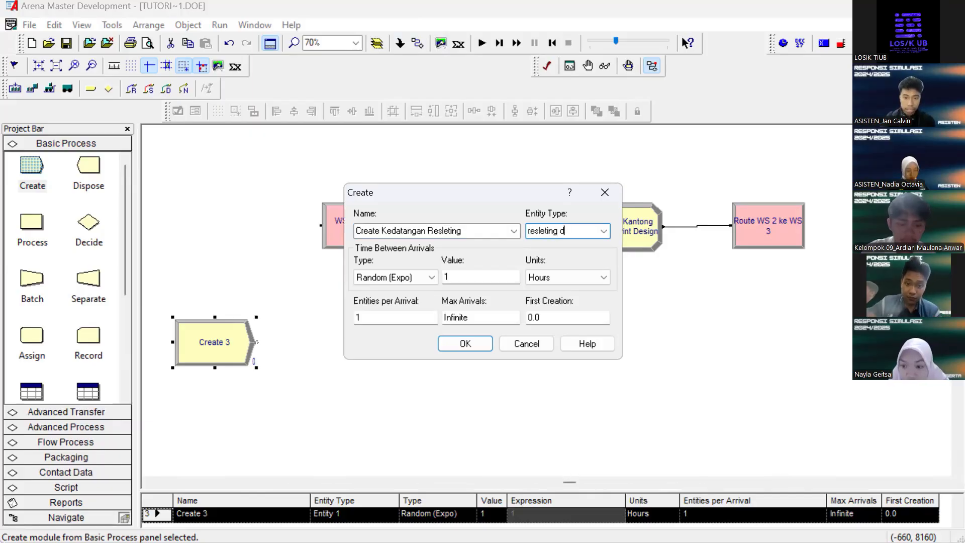
# Set the resleting arrivals to a constant interval of 5 days with 1000 entities per arrival, and confirm the settings
pyautogui.click(400, 279)
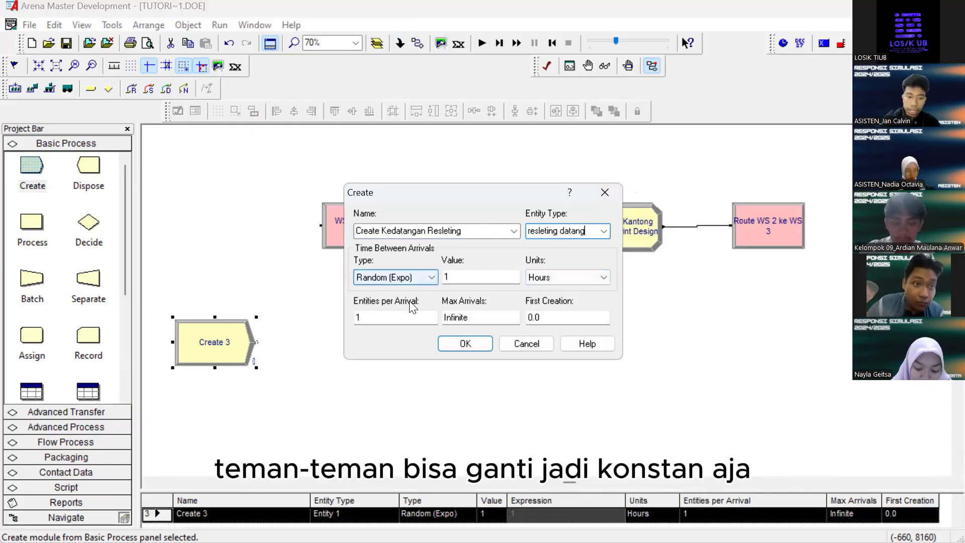
pyautogui.click(405, 310)
pyautogui.click(488, 277)
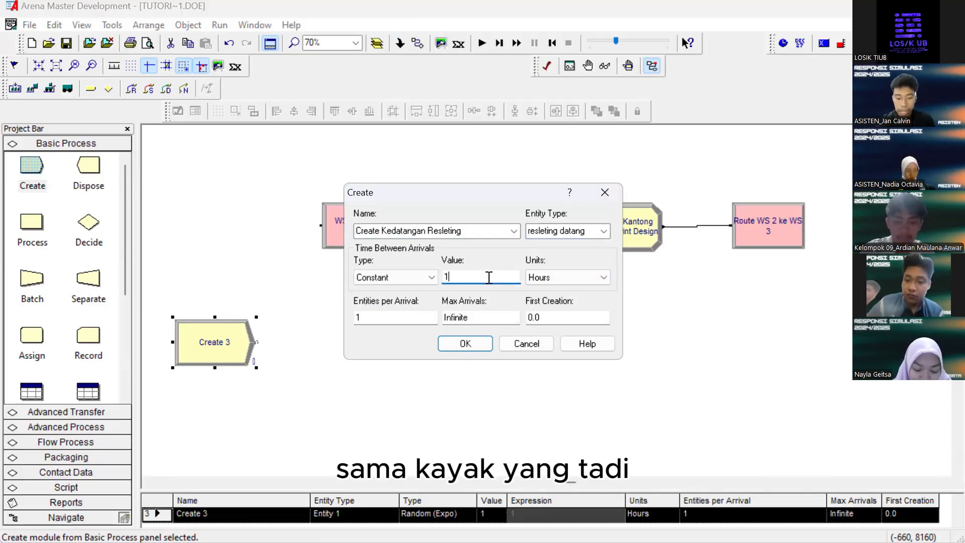
pyautogui.press('BackSpace')
pyautogui.write('5')
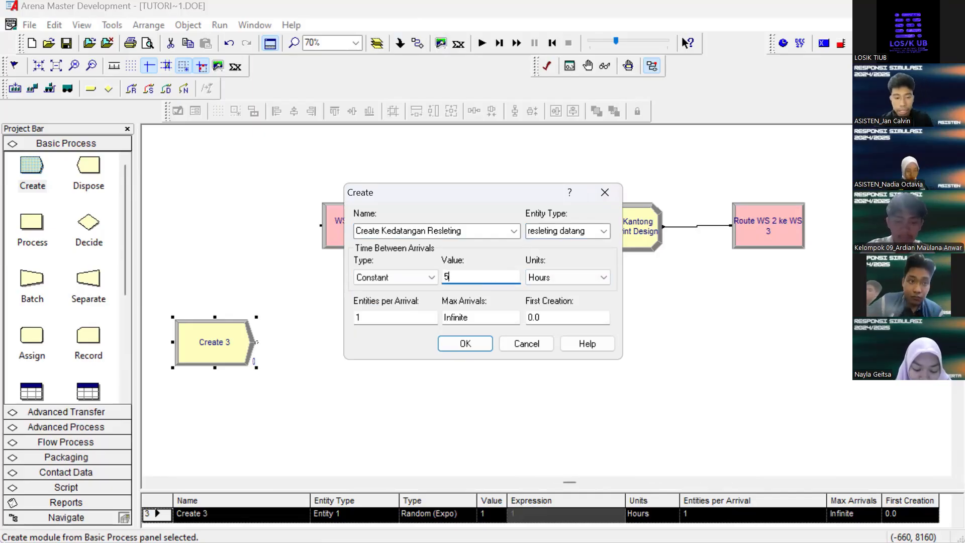
pyautogui.click(595, 277)
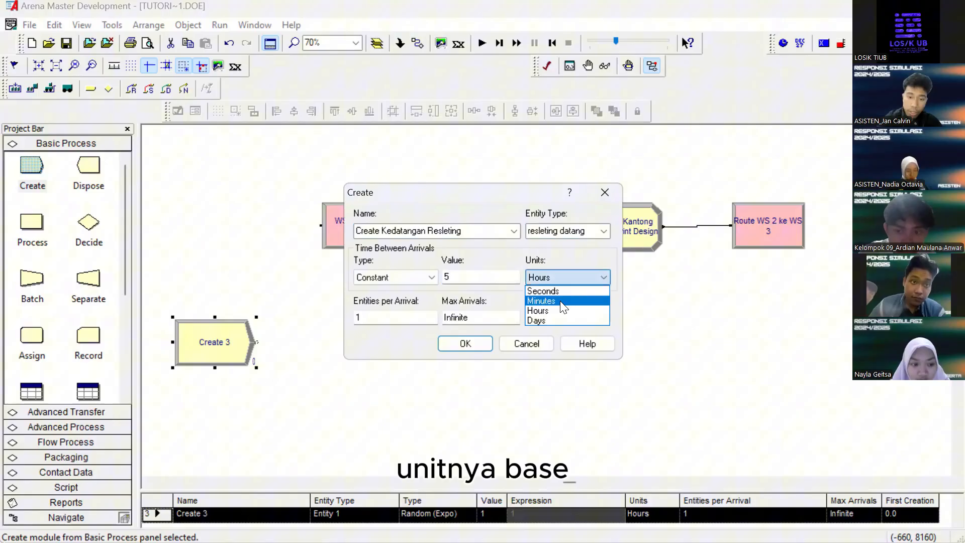
pyautogui.click(542, 319)
pyautogui.click(381, 315)
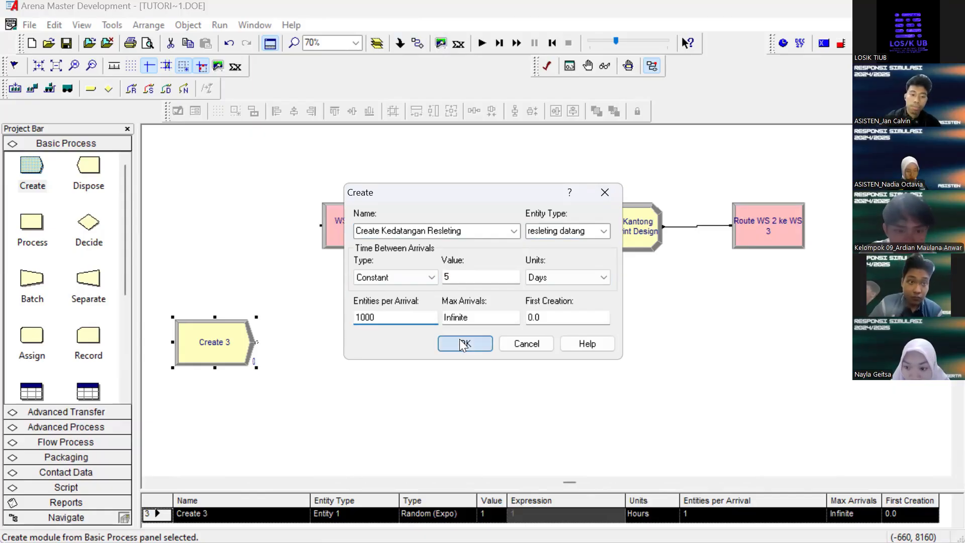
pyautogui.click(461, 341)
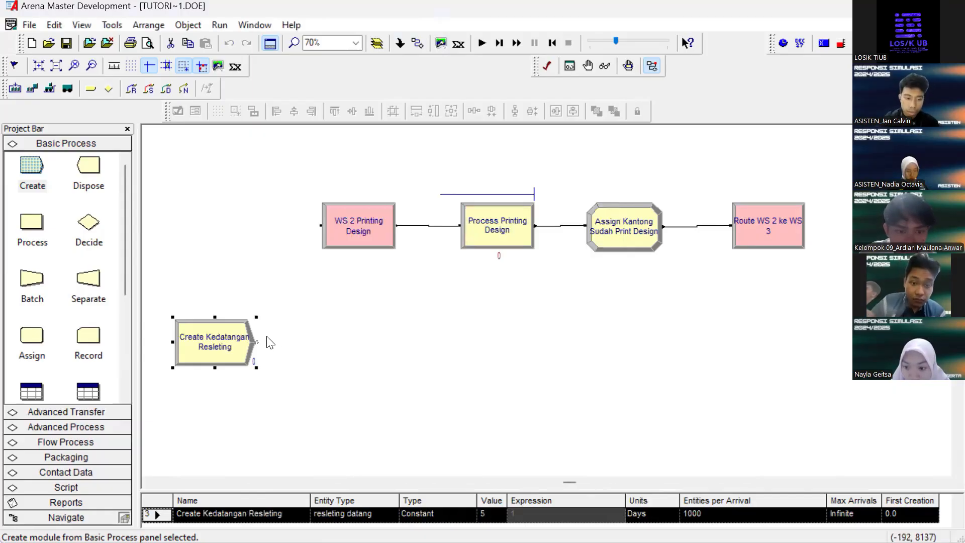
pyautogui.doubleClick(240, 344)
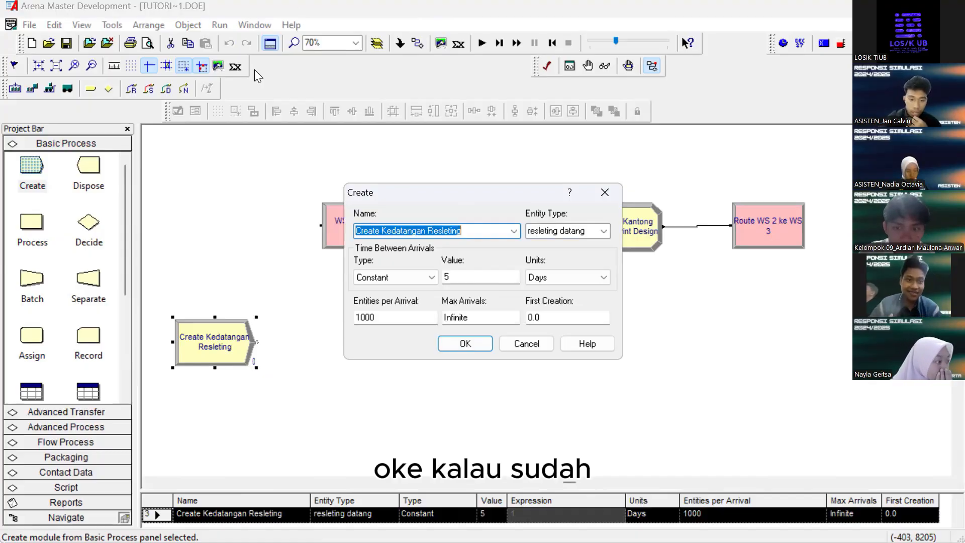
pyautogui.click(465, 342)
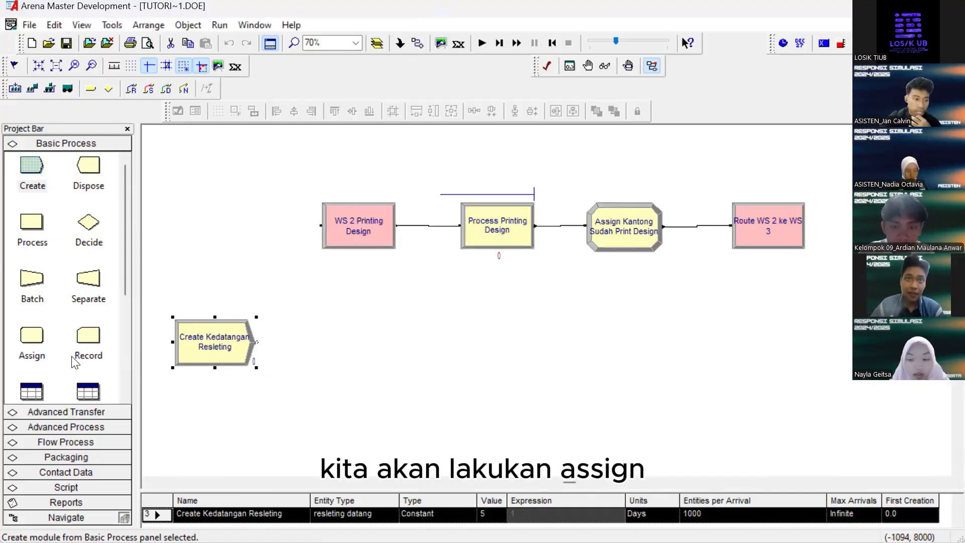
# Add an Assign module after Create Kedatangan Resleting and name it Assign kedatangan resleting
pyautogui.moveTo(32, 336); pyautogui.dragTo(279, 344)
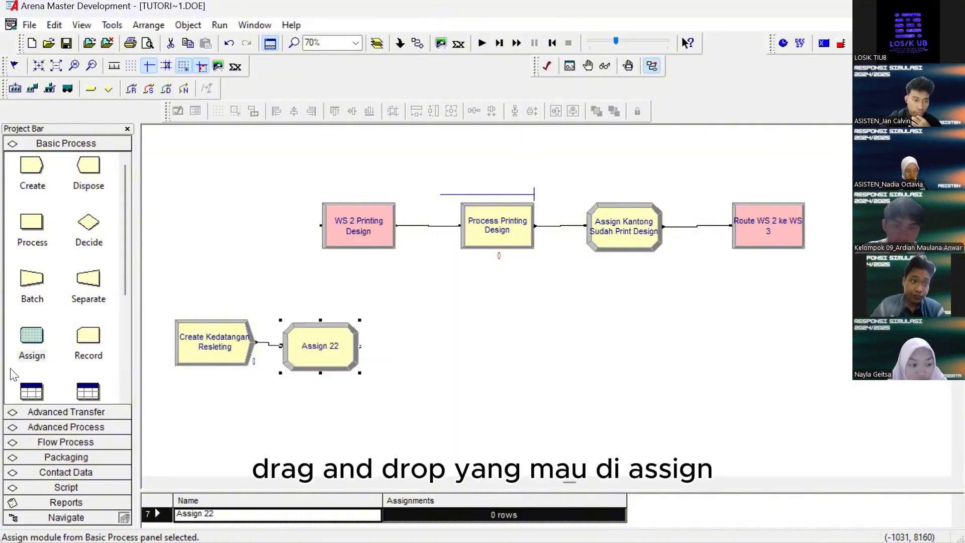
pyautogui.doubleClick(332, 341)
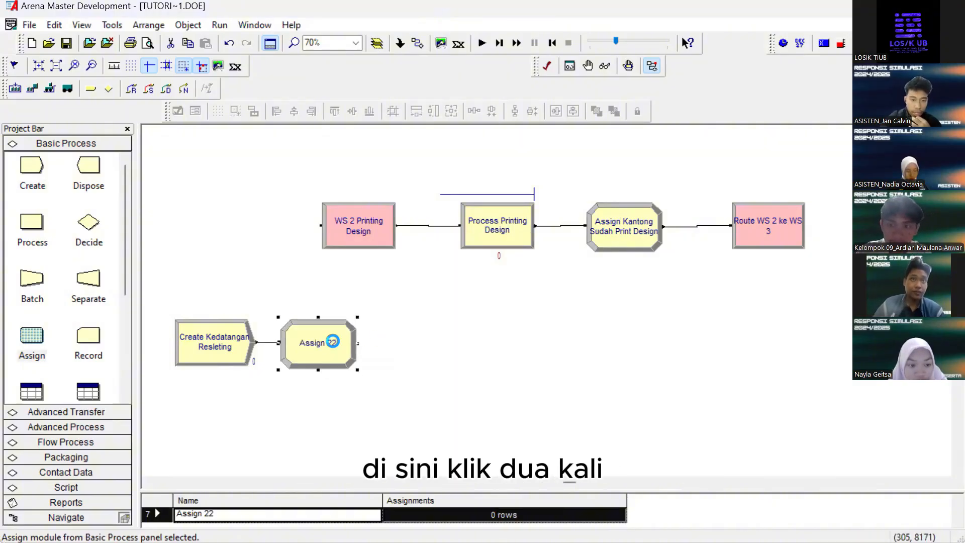
pyautogui.click(444, 228)
pyautogui.press('BackSpace')
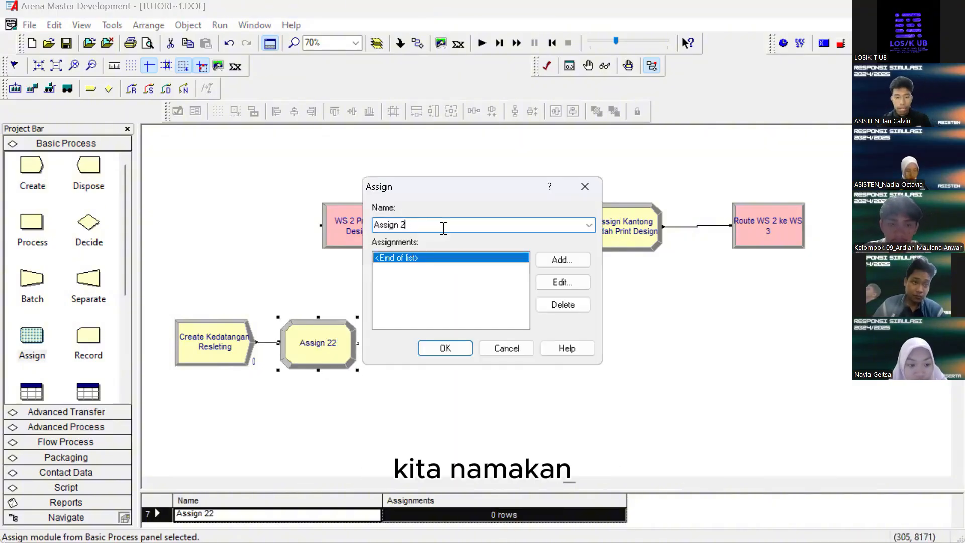
pyautogui.press('BackSpace')
pyautogui.write('kedatangan res')
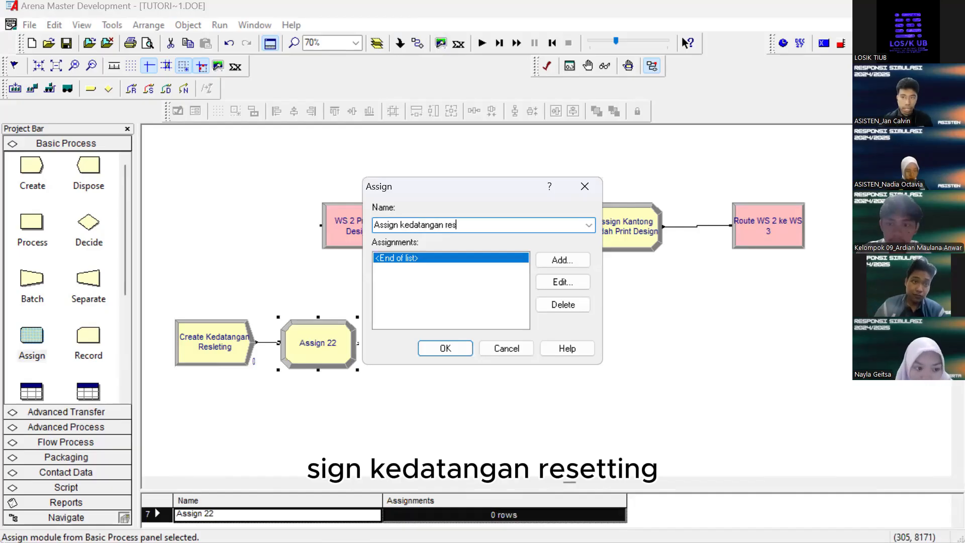
pyautogui.write('leting')
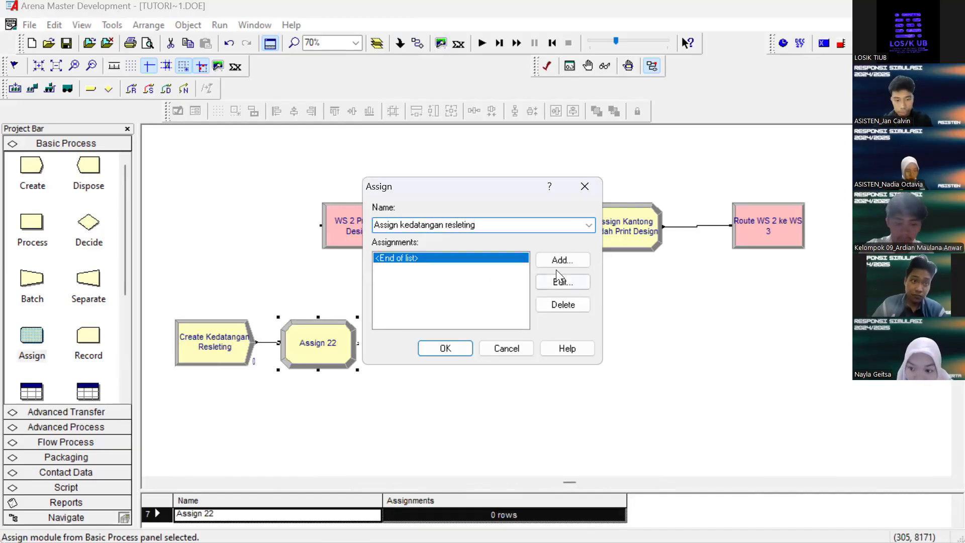
pyautogui.click(555, 261)
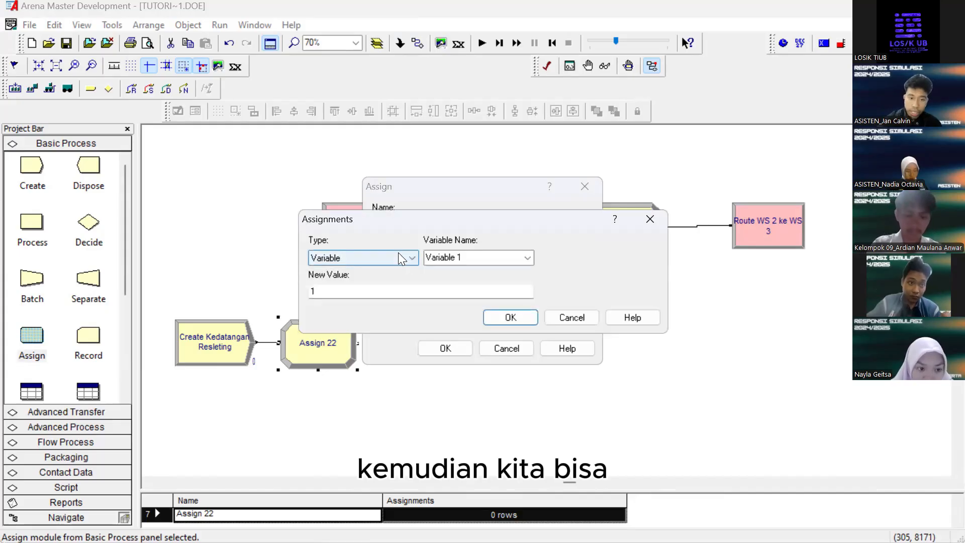
pyautogui.click(397, 255)
pyautogui.click(649, 221)
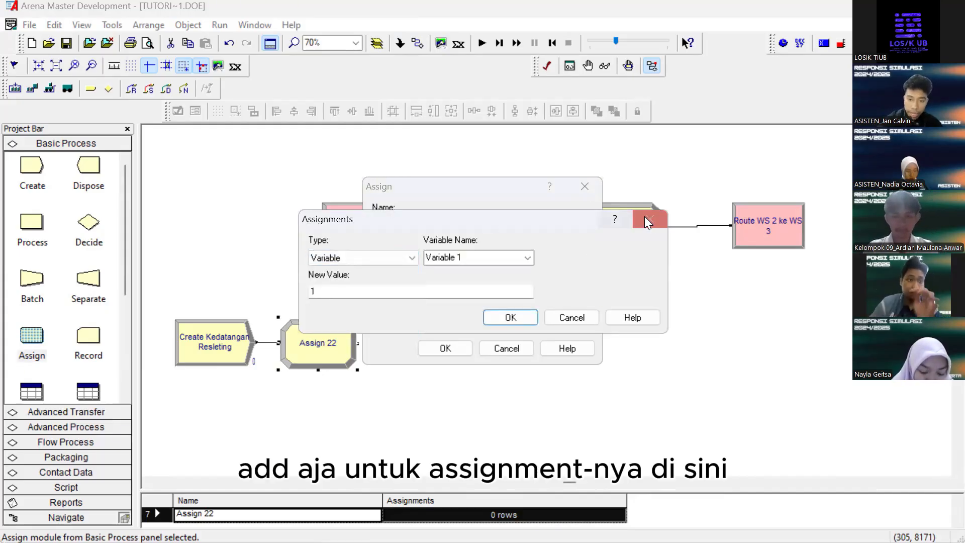
pyautogui.click(649, 221)
# Add an assignment of type Entity Type with the entity type resleting to the Assign module
pyautogui.click(564, 258)
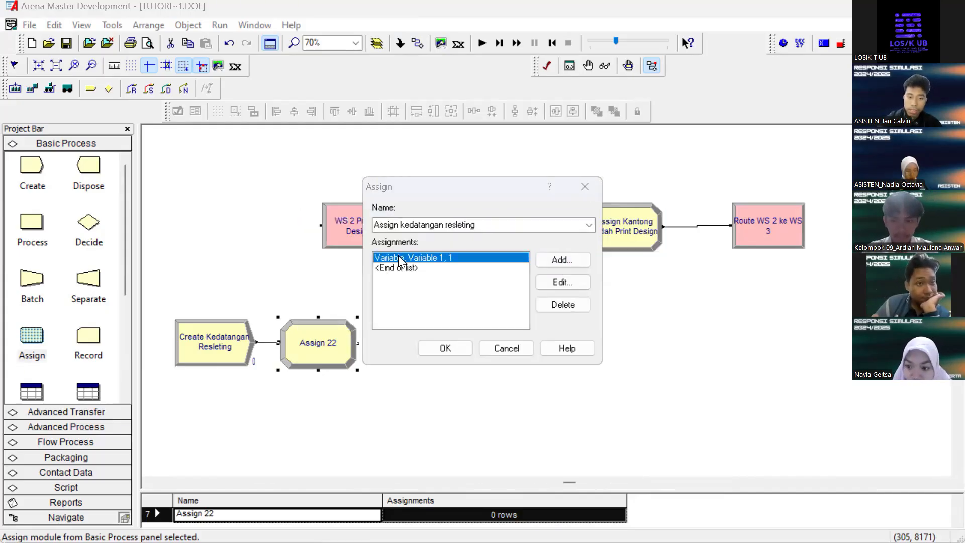
pyautogui.click(372, 258)
pyautogui.click(363, 307)
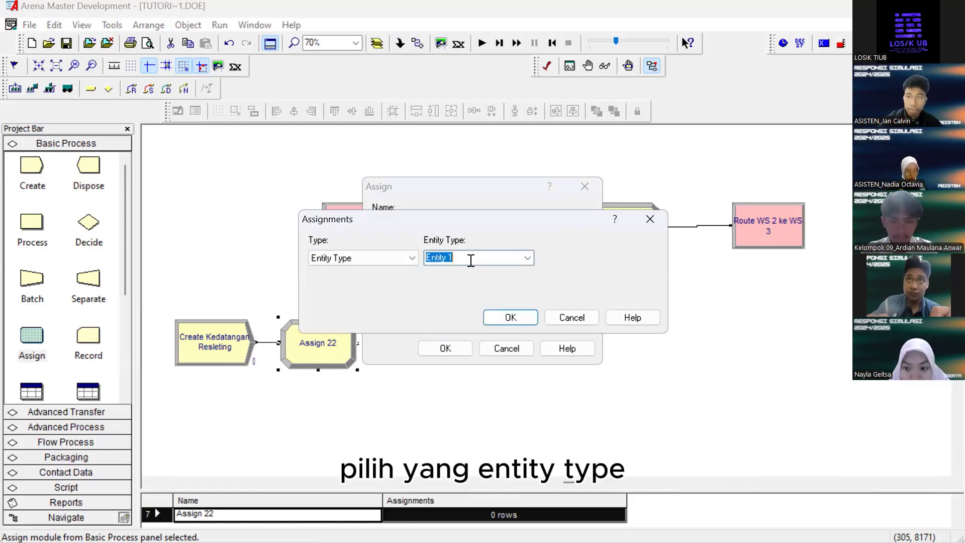
pyautogui.write('e')
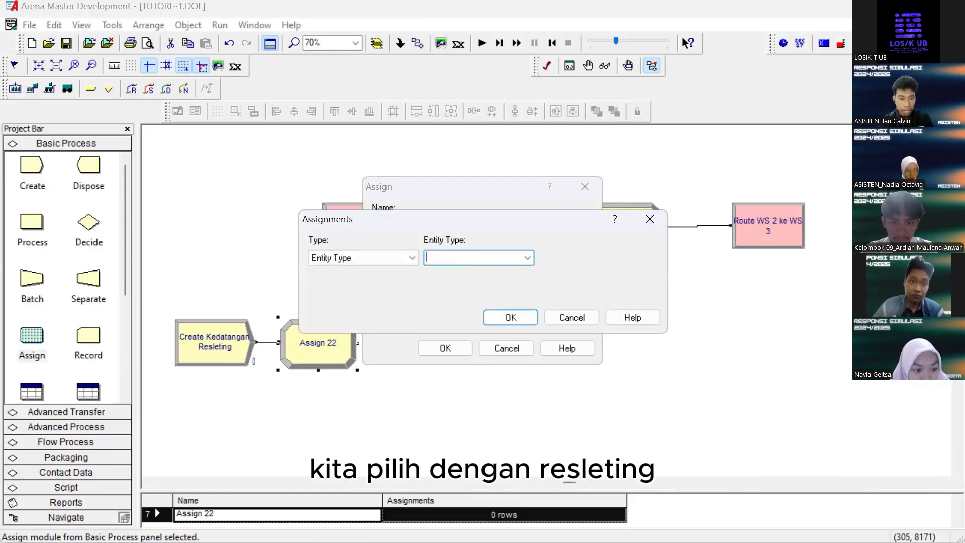
pyautogui.write('resleting')
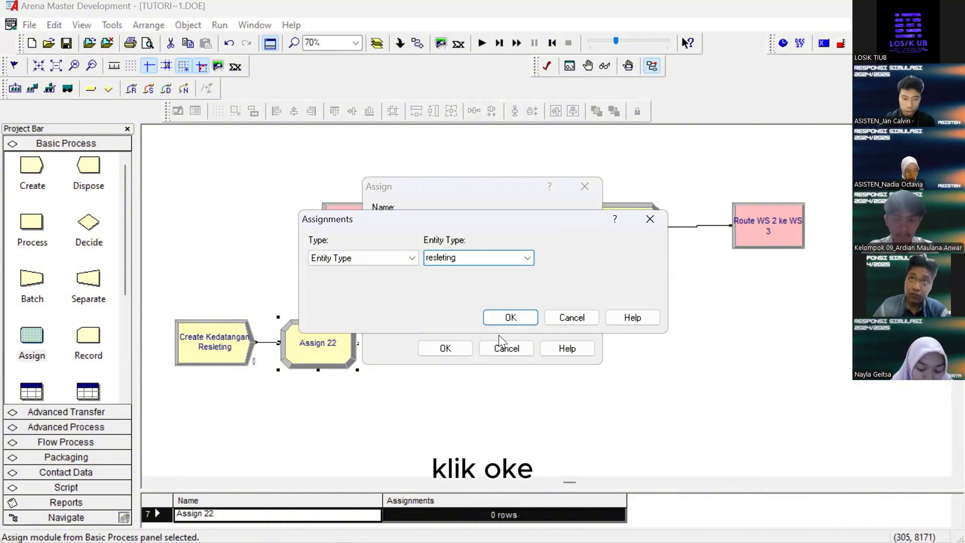
# Finish the resleting entity type assignment and add an Entity Picture assignment using Picture.Blue Ball
pyautogui.click(550, 258)
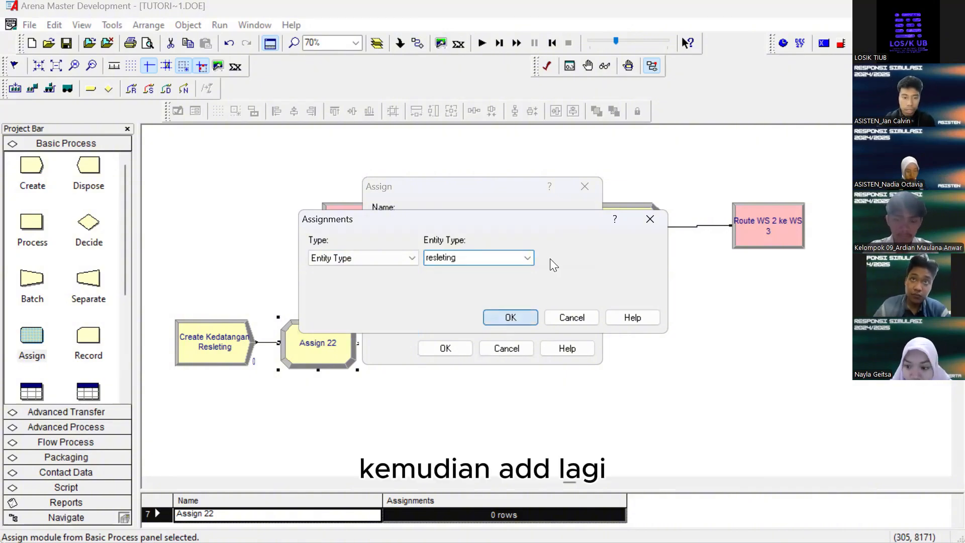
pyautogui.click(352, 261)
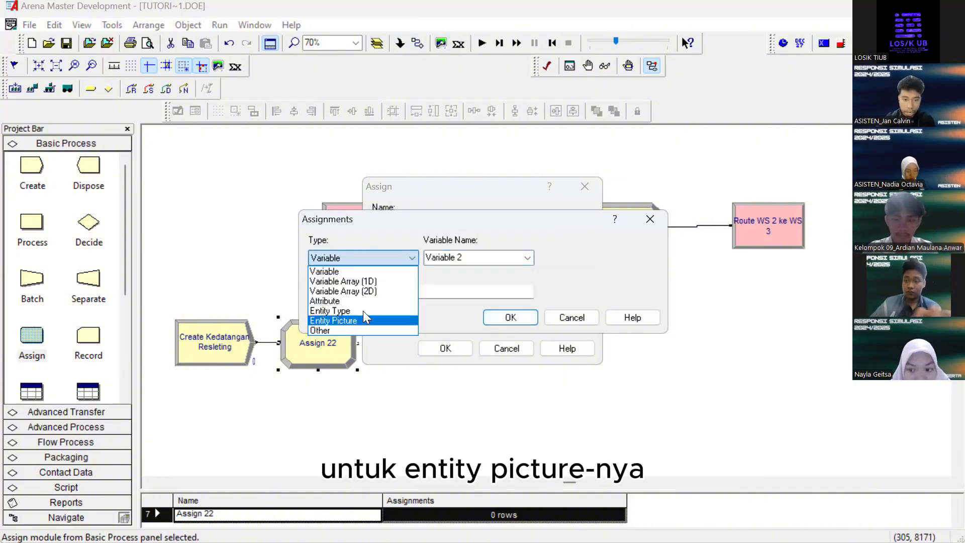
pyautogui.click(362, 320)
pyautogui.click(527, 260)
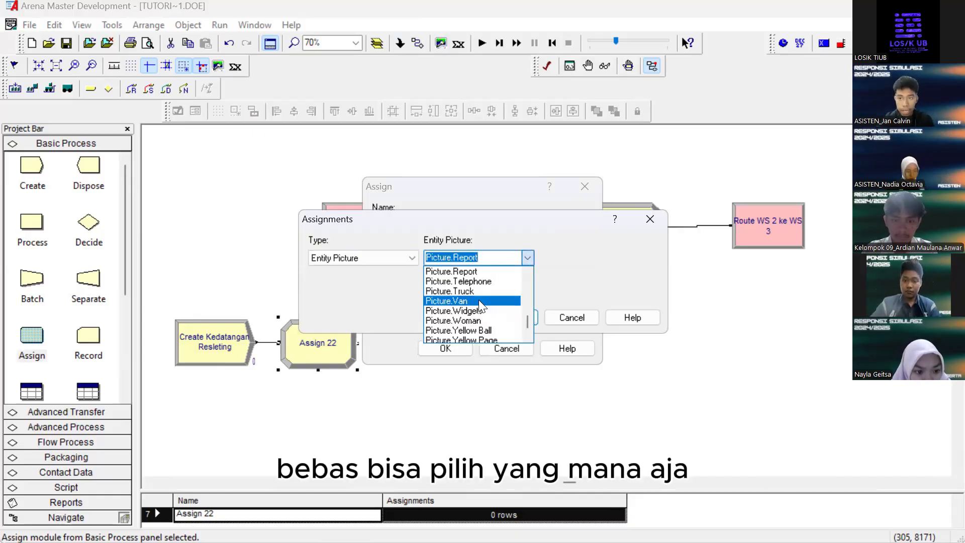
pyautogui.scroll(3, 480, 289)
pyautogui.scroll(3, 483, 296)
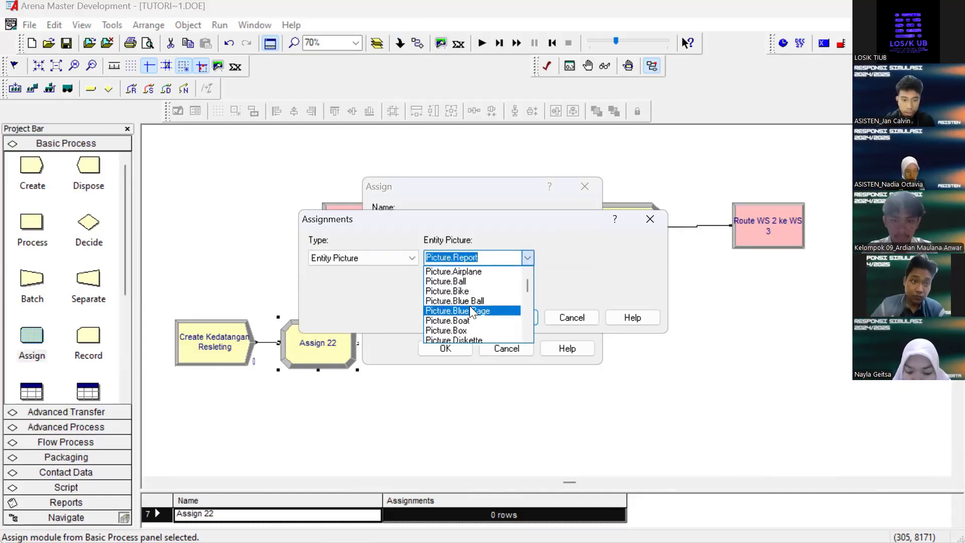
pyautogui.click(467, 301)
pyautogui.click(500, 319)
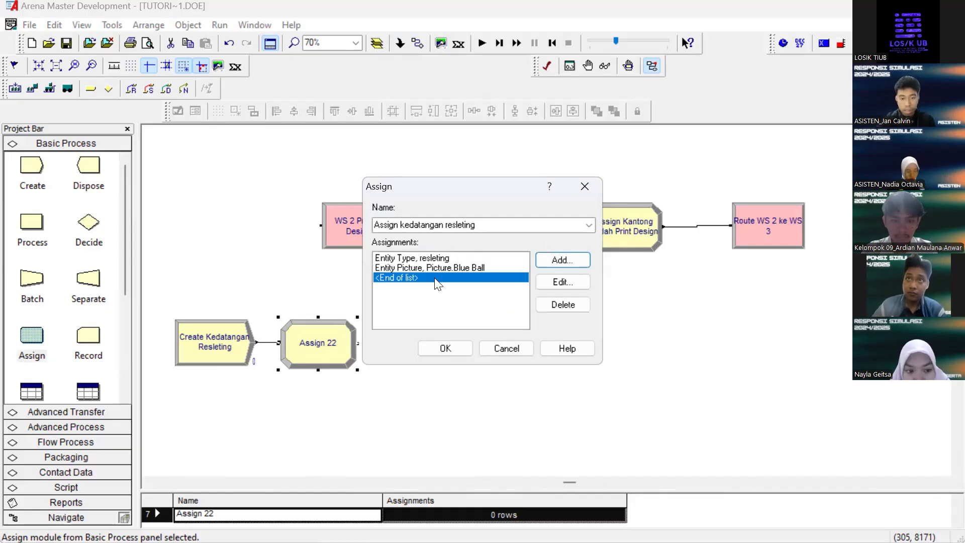
# Add an Attribute assignment named jahit with new value 3 and accept the Assign kedatangan resleting module
pyautogui.click(547, 257)
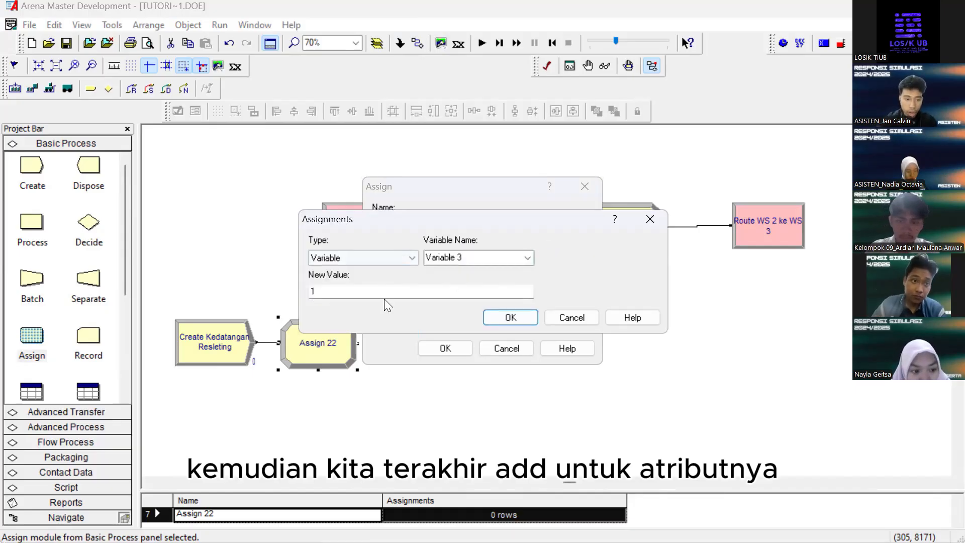
pyautogui.click(402, 257)
pyautogui.click(367, 297)
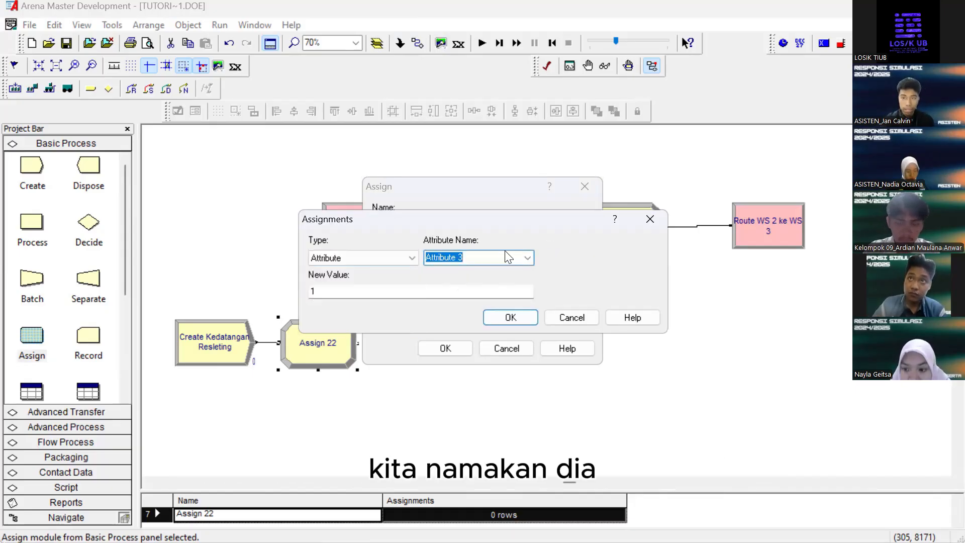
pyautogui.write('jahi')
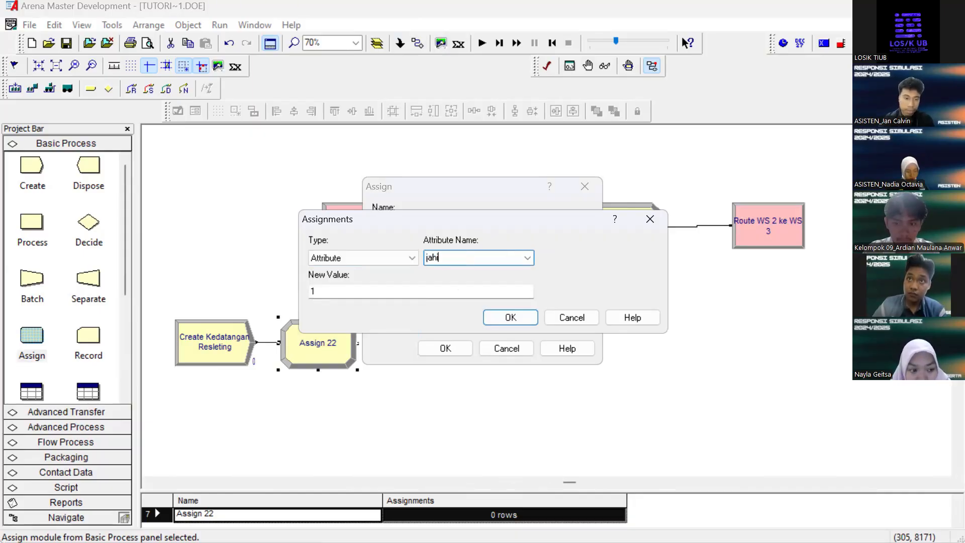
pyautogui.write('t')
pyautogui.click(426, 291)
pyautogui.press('BackSpace')
pyautogui.write('3')
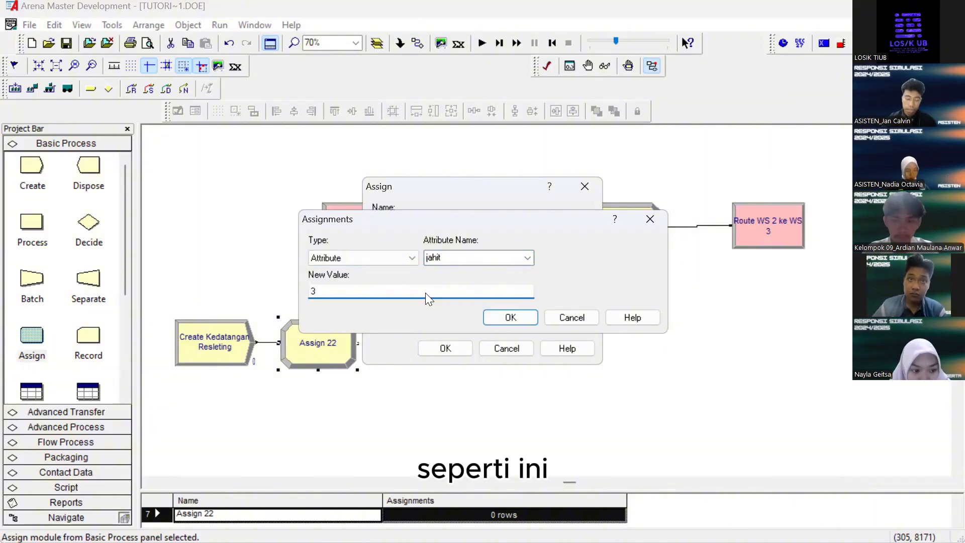
pyautogui.press('Return')
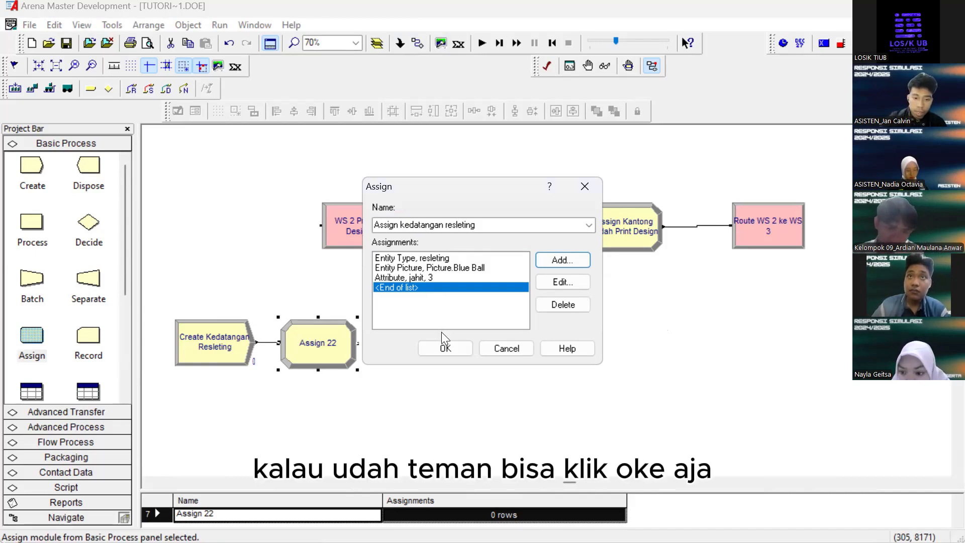
pyautogui.click(454, 348)
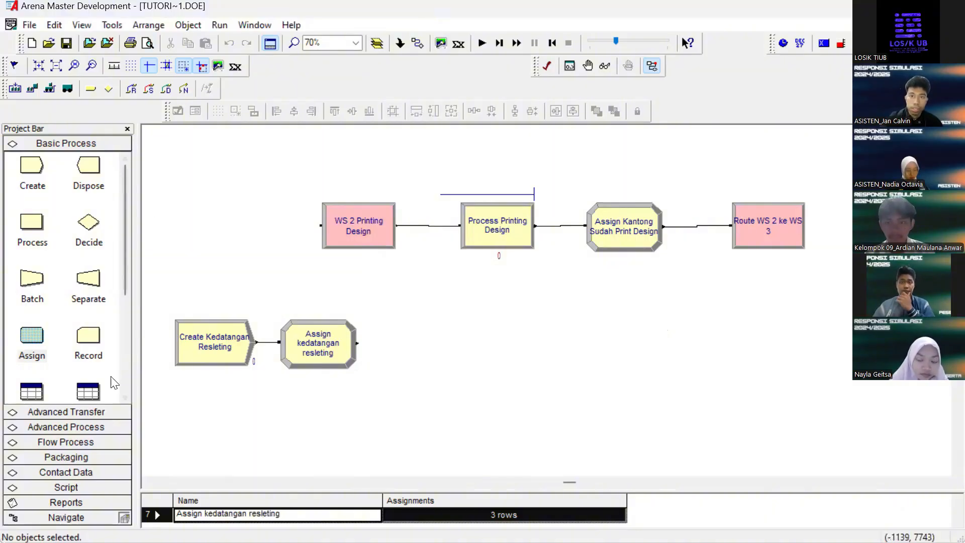
# Place a Station module after Assign kedatangan resleting and name it WS 3 Penjahitan dan Assembly
pyautogui.click(74, 411)
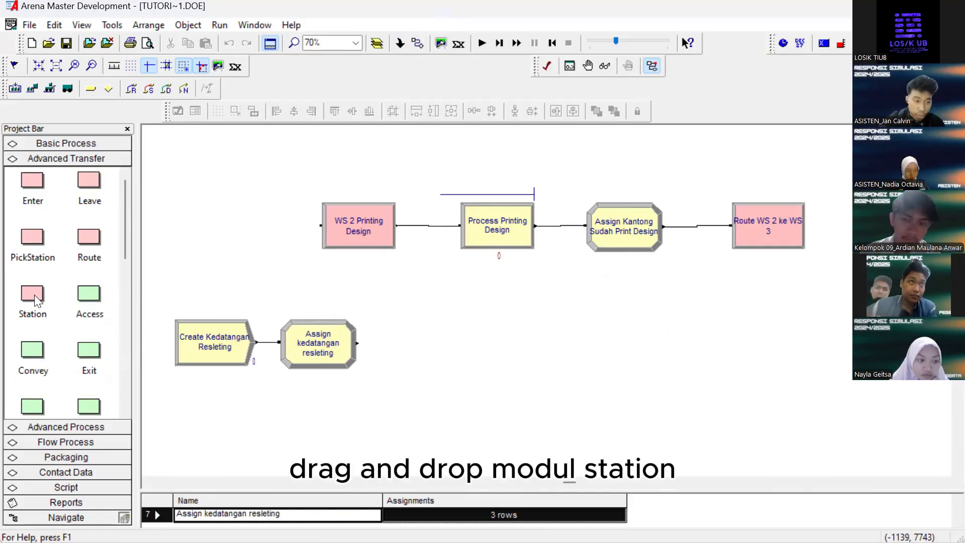
pyautogui.moveTo(34, 294); pyautogui.dragTo(434, 335)
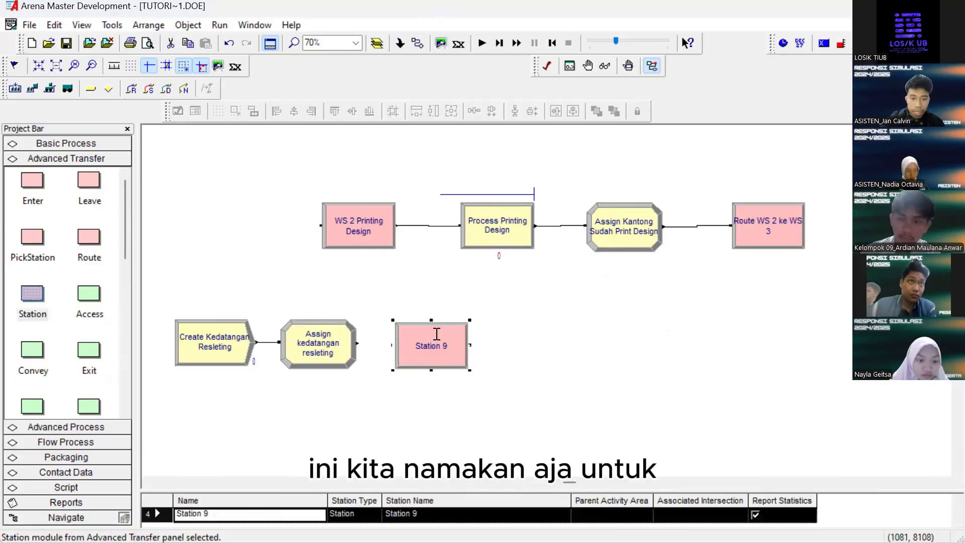
pyautogui.doubleClick(437, 334)
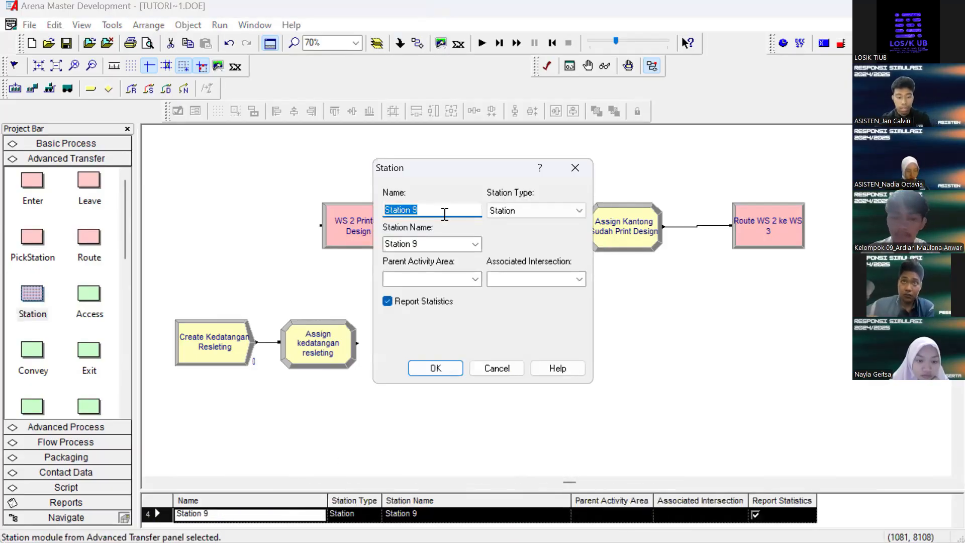
pyautogui.write('W')
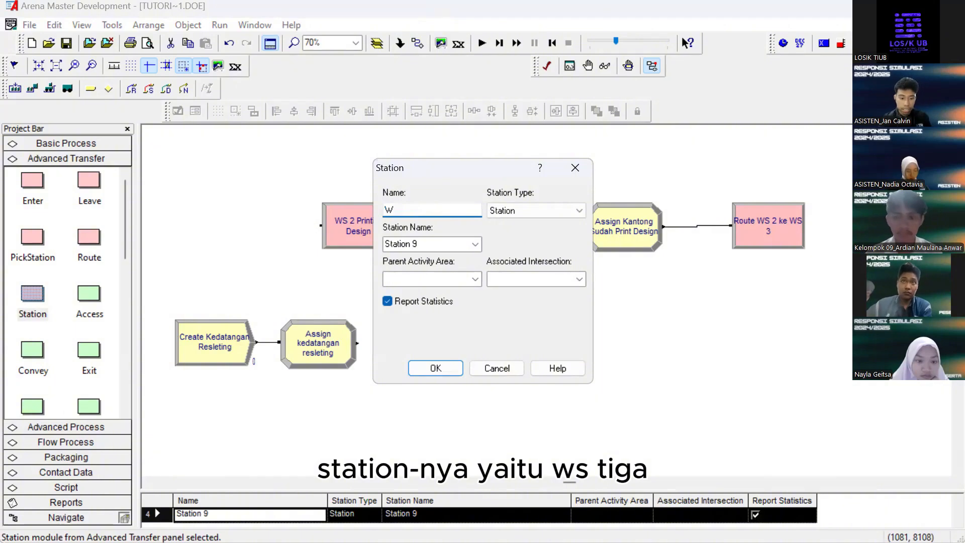
pyautogui.write('S 3 P')
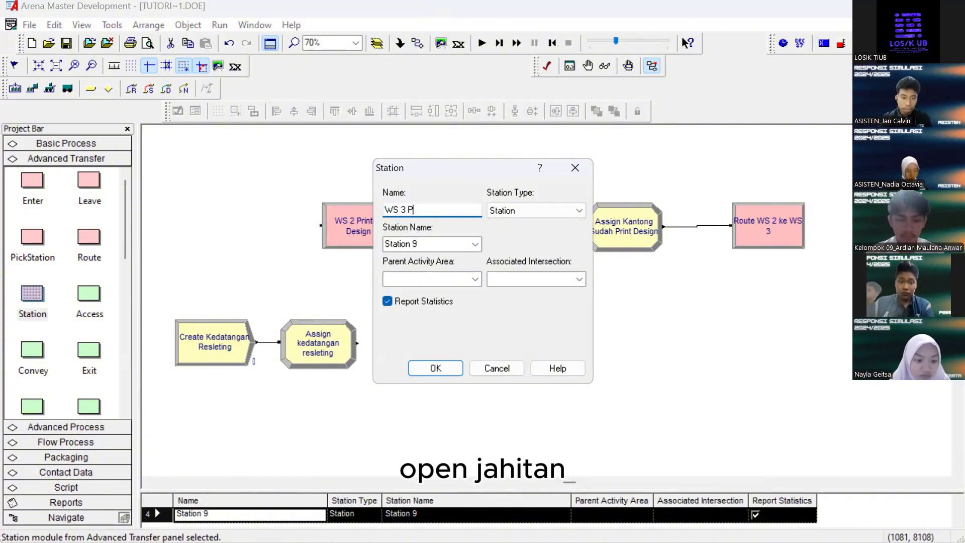
pyautogui.write('enjahitan dan ')
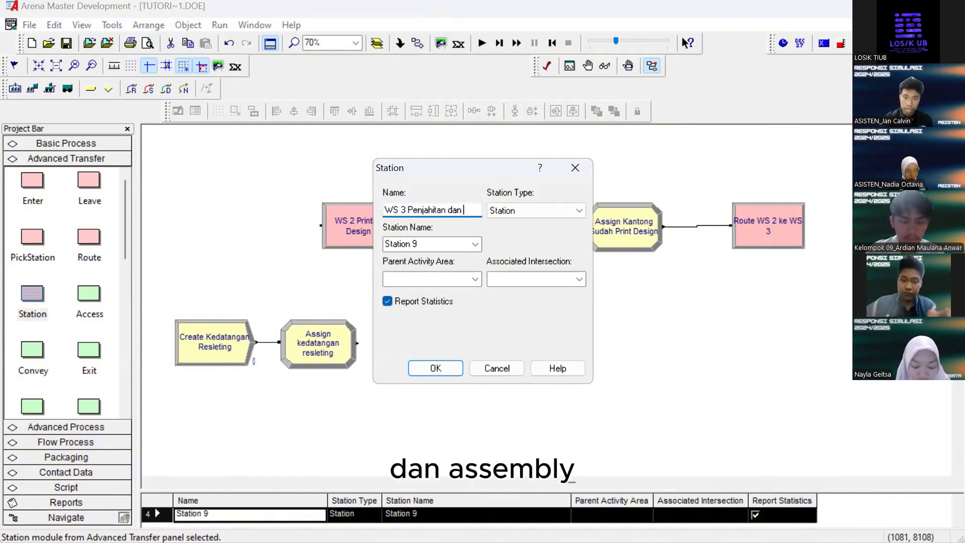
pyautogui.write('Assembly')
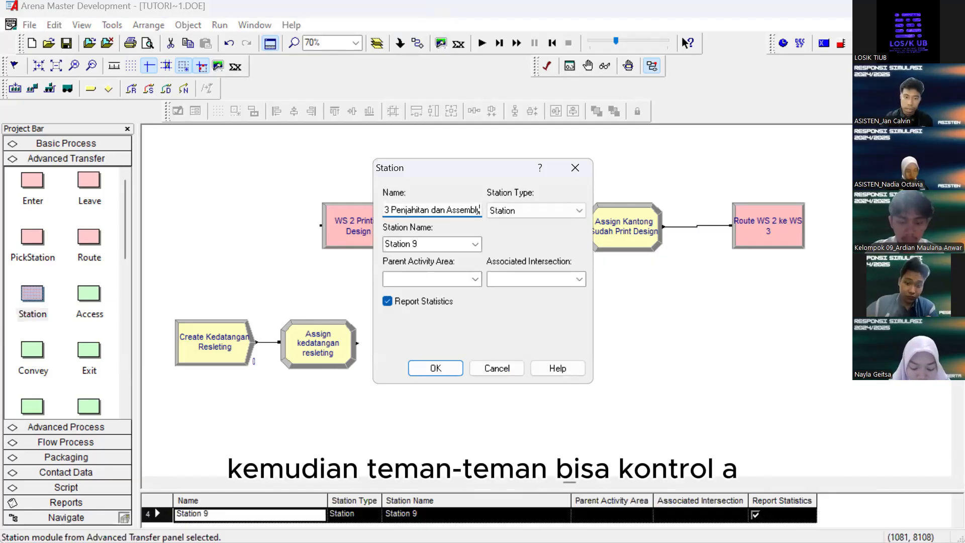
# Copy the module name WS 3 Penjahitan dan Assembly into the Station Name and accept the station settings
pyautogui.hotkey('ctrl', 'a')
pyautogui.hotkey('ctrl', 'c')
pyautogui.click(459, 244)
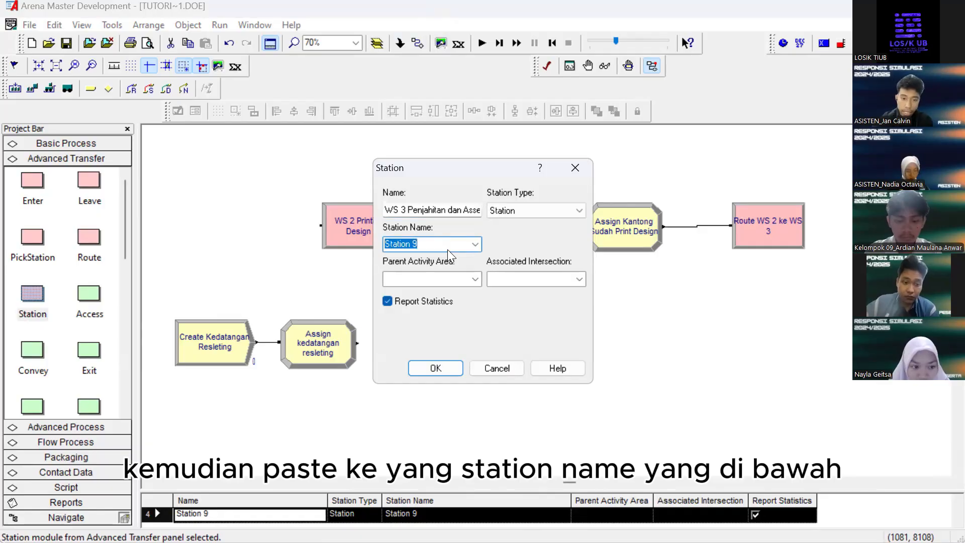
pyautogui.hotkey('ctrl', 'v')
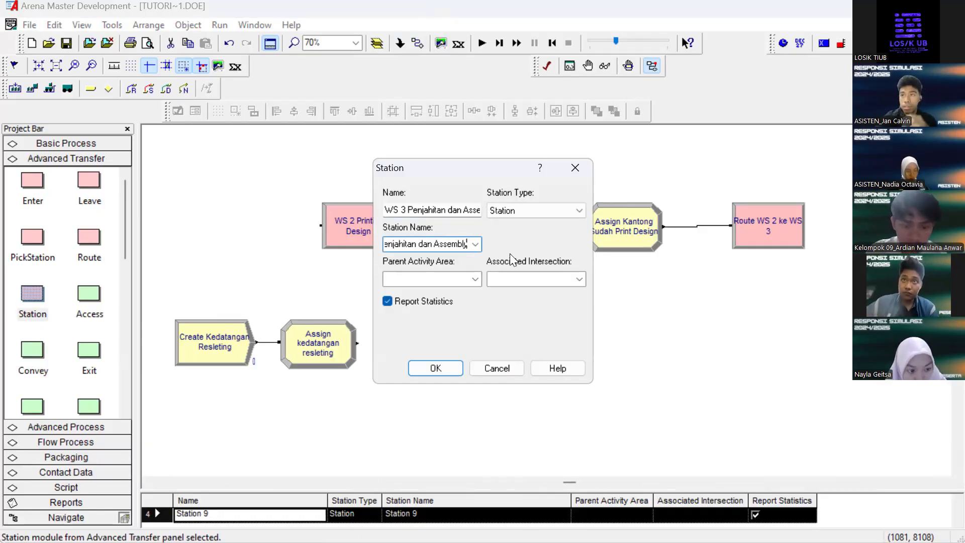
pyautogui.click(448, 362)
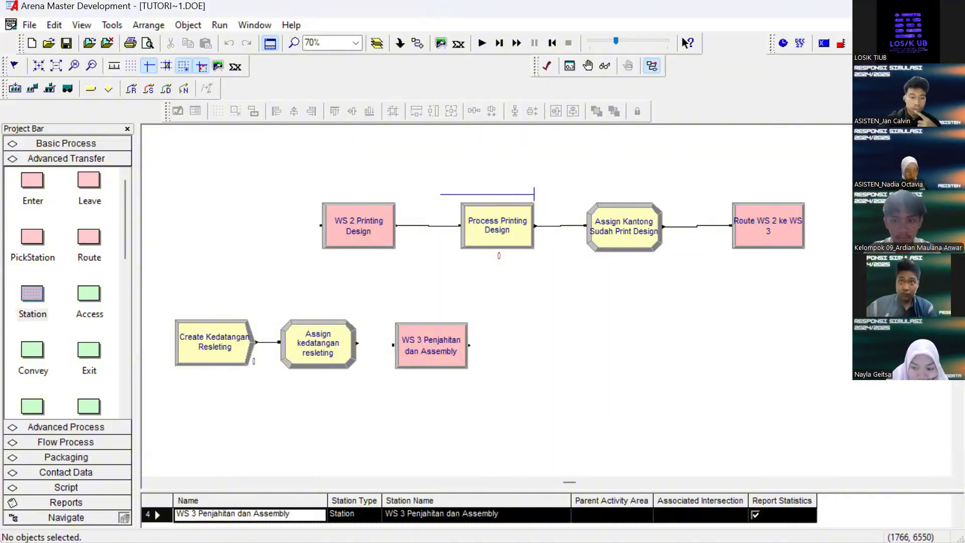
# Place a Decide module after the WS 3 Penjahitan dan Assembly station
pyautogui.click(89, 145)
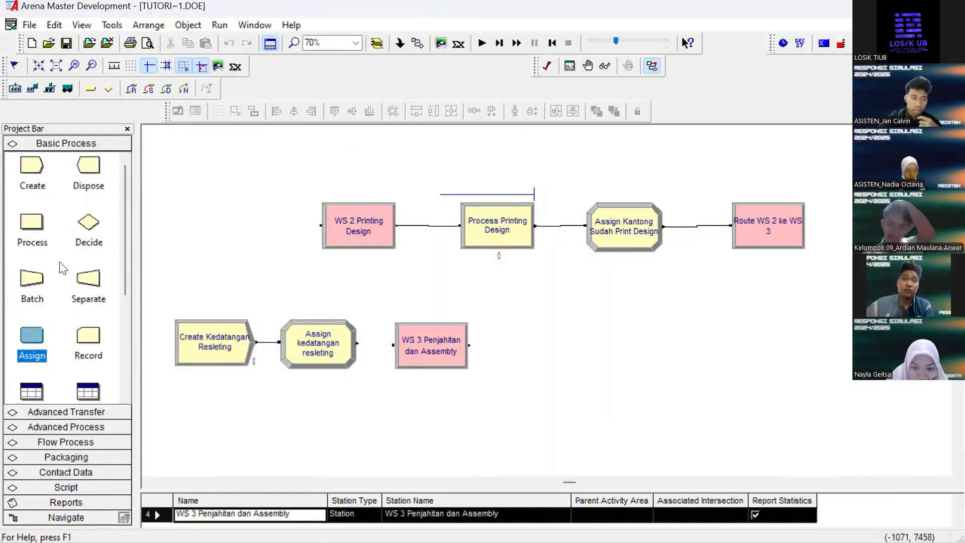
pyautogui.click(561, 364)
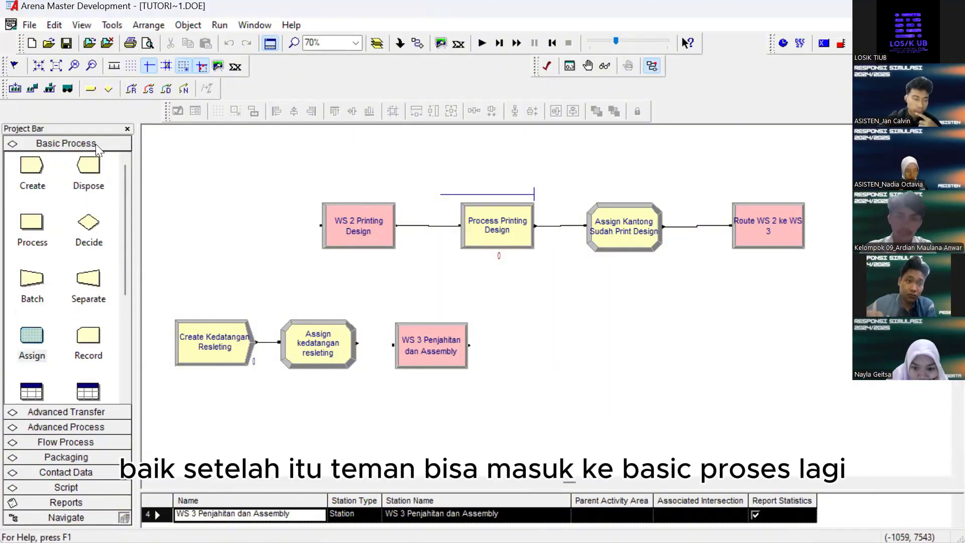
pyautogui.click(88, 165)
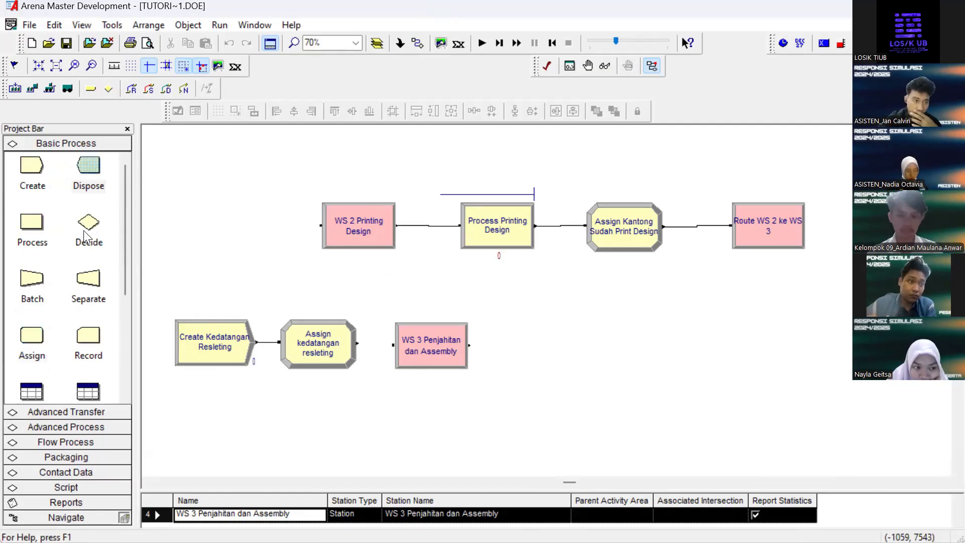
pyautogui.moveTo(85, 236); pyautogui.dragTo(507, 352)
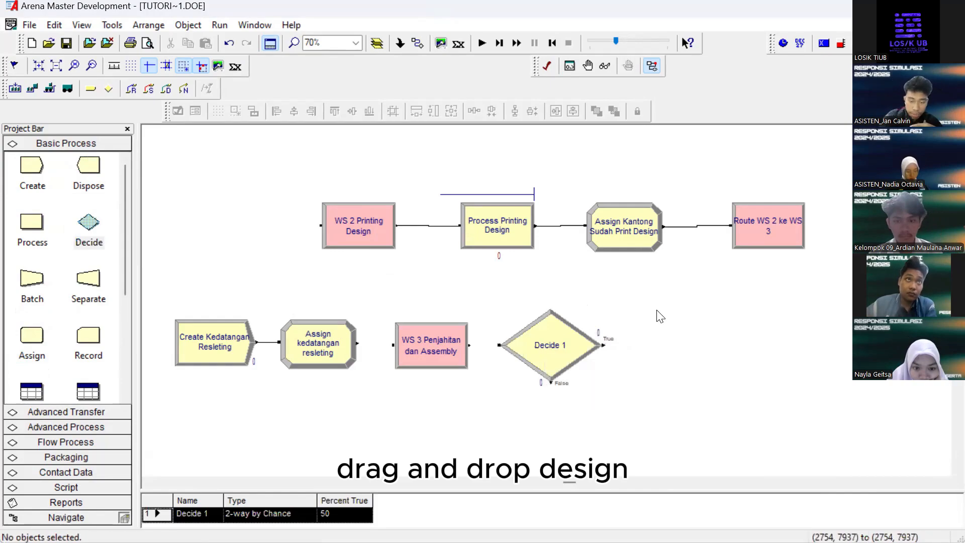
pyautogui.click(570, 352)
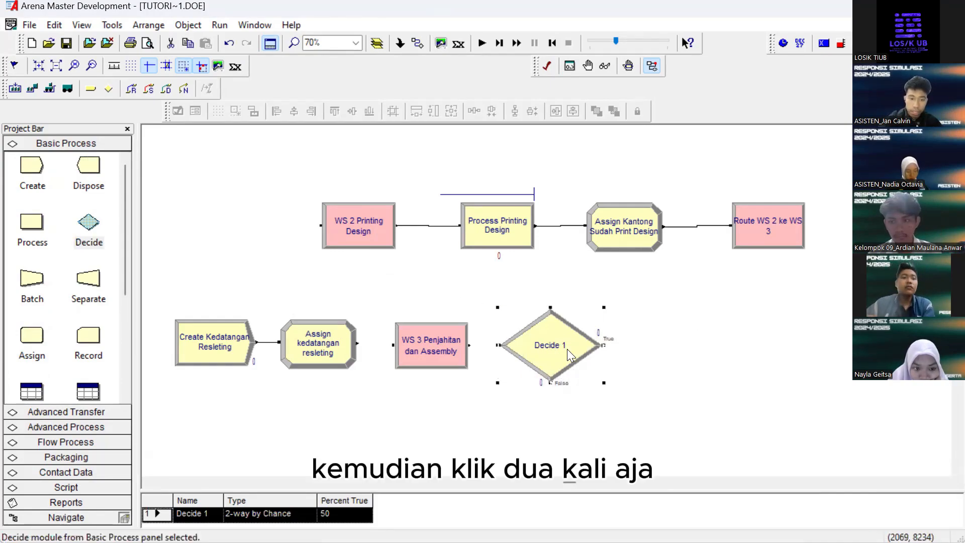
# Rename the new Decide module as Decide Sebelum Penjahitan
pyautogui.doubleClick(567, 349)
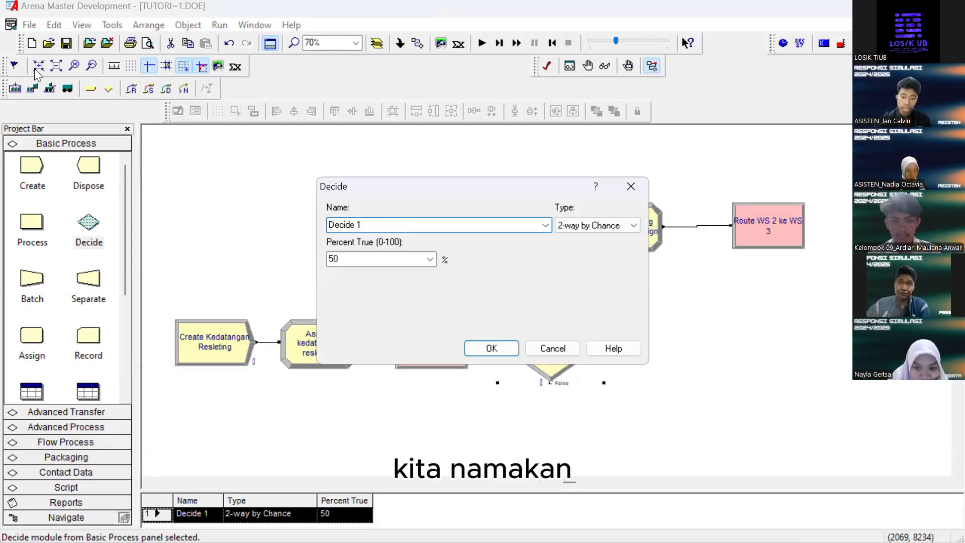
pyautogui.press('BackSpace')
pyautogui.write('Se')
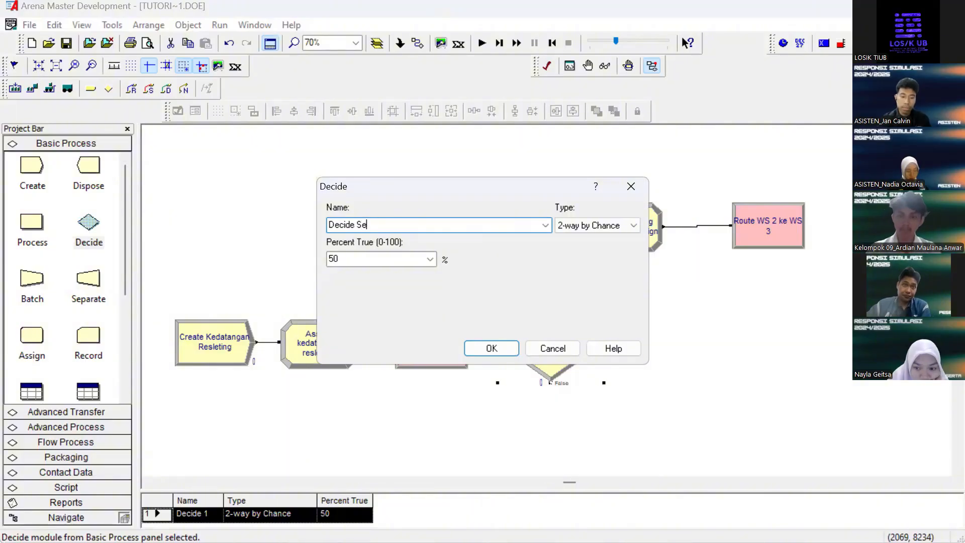
pyautogui.write('belum Penjahitan')
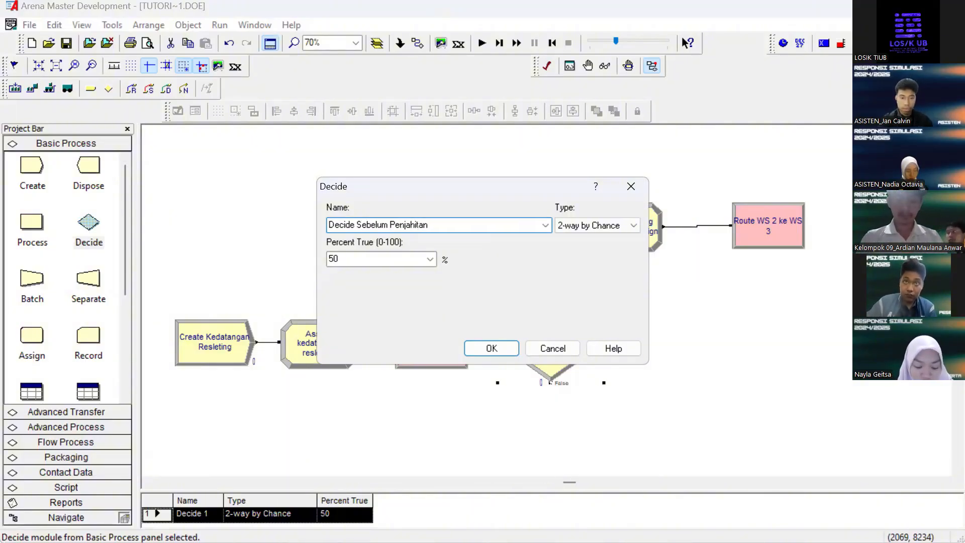
# Set the Decide Sebelum Penjahitan module's type to N-way by Condition
pyautogui.click(622, 228)
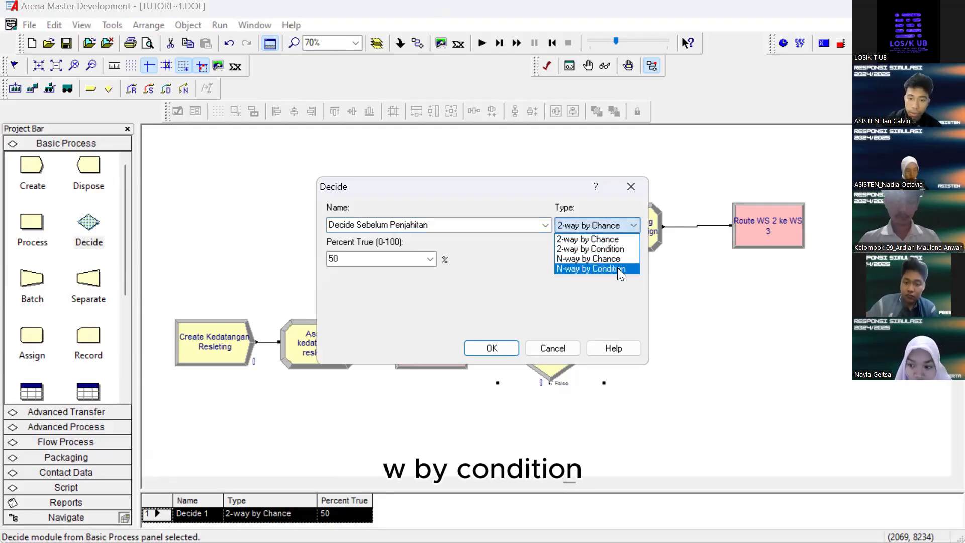
pyautogui.click(617, 269)
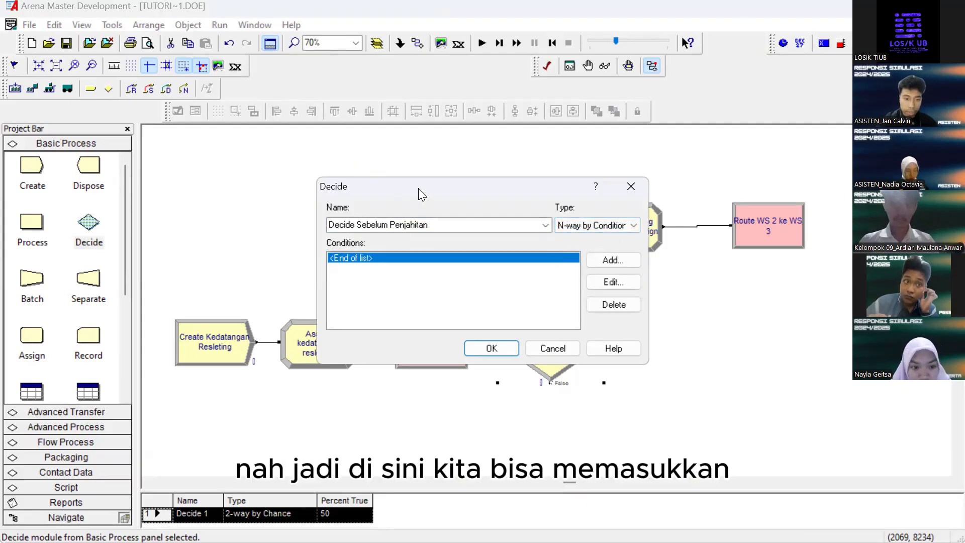
pyautogui.moveTo(382, 179); pyautogui.dragTo(346, 170)
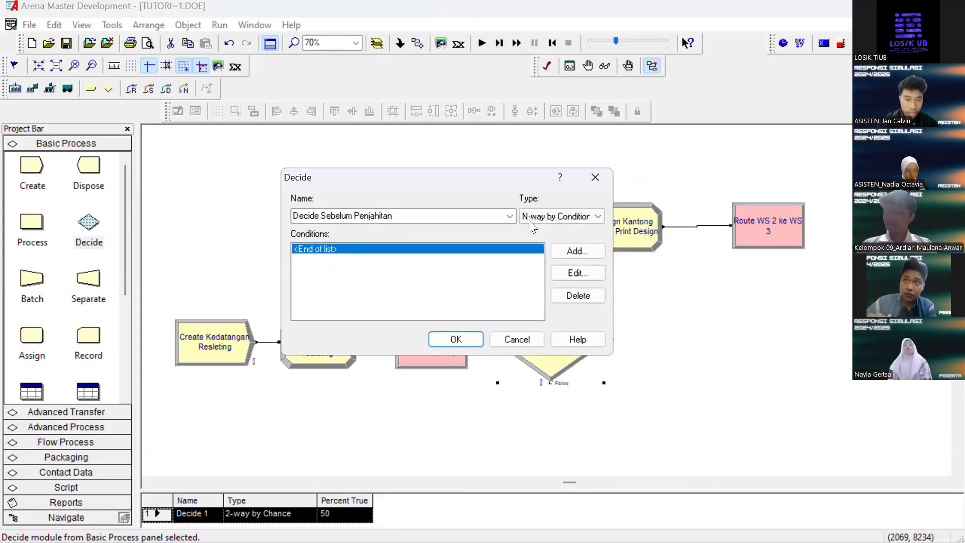
pyautogui.moveTo(474, 174); pyautogui.dragTo(428, 145)
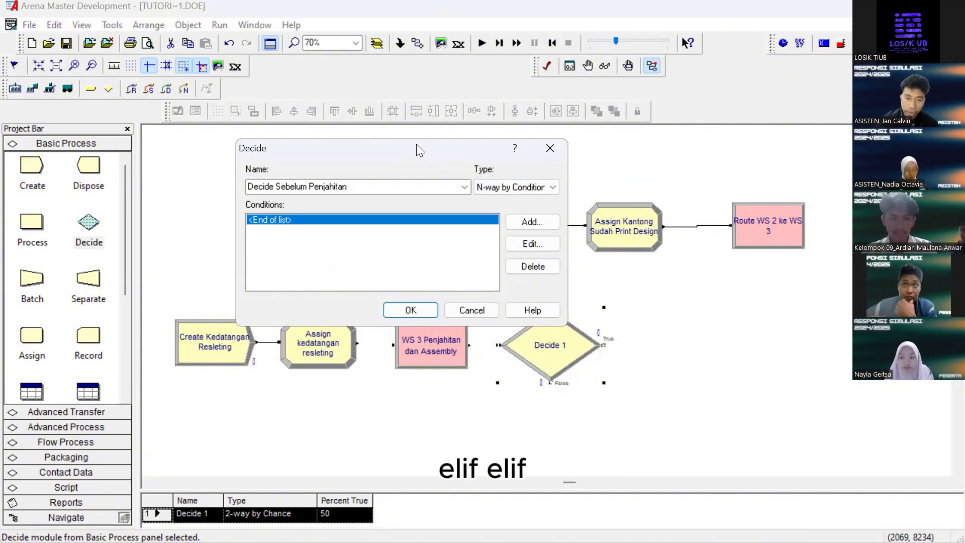
# Add a first condition to the Decide module that tests the attribute jahit
pyautogui.click(529, 220)
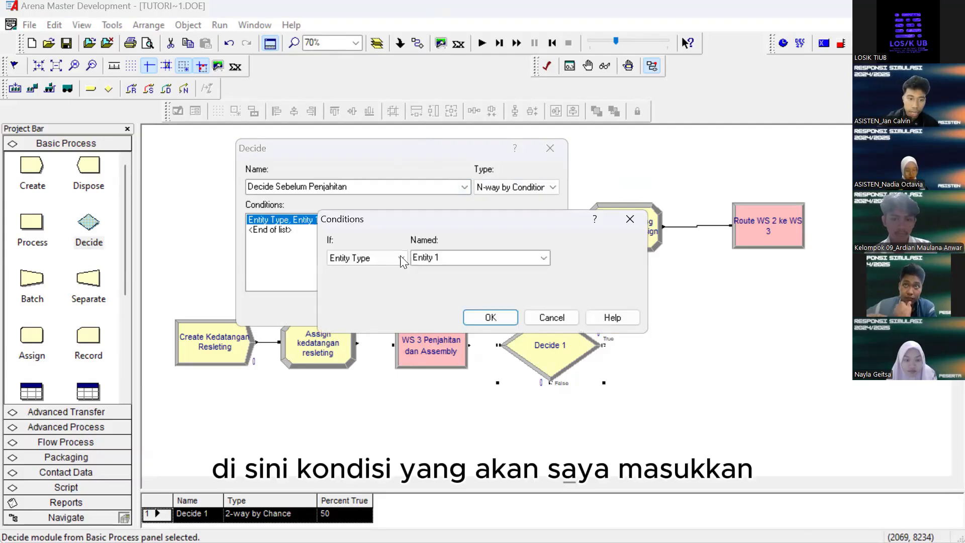
pyautogui.click(629, 220)
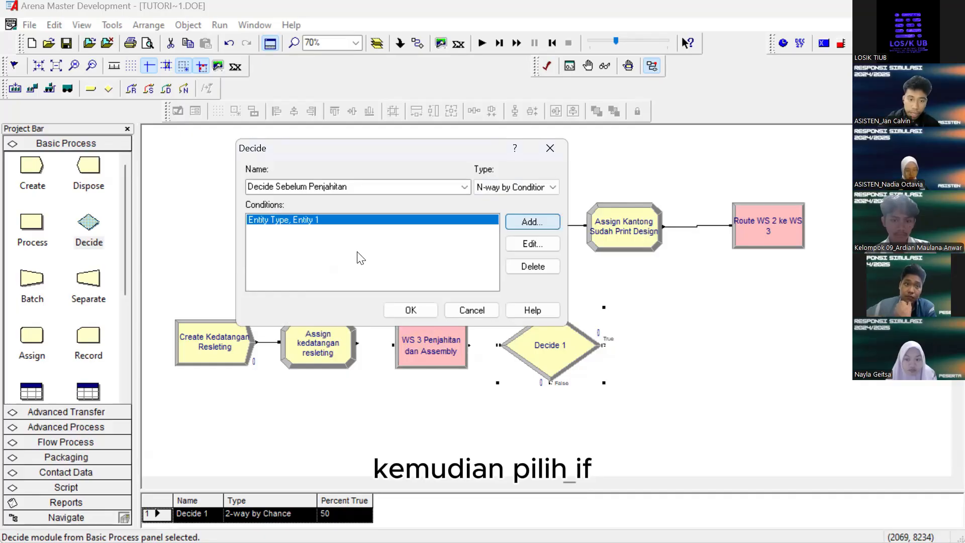
pyautogui.doubleClick(360, 258)
pyautogui.click(382, 257)
pyautogui.click(352, 301)
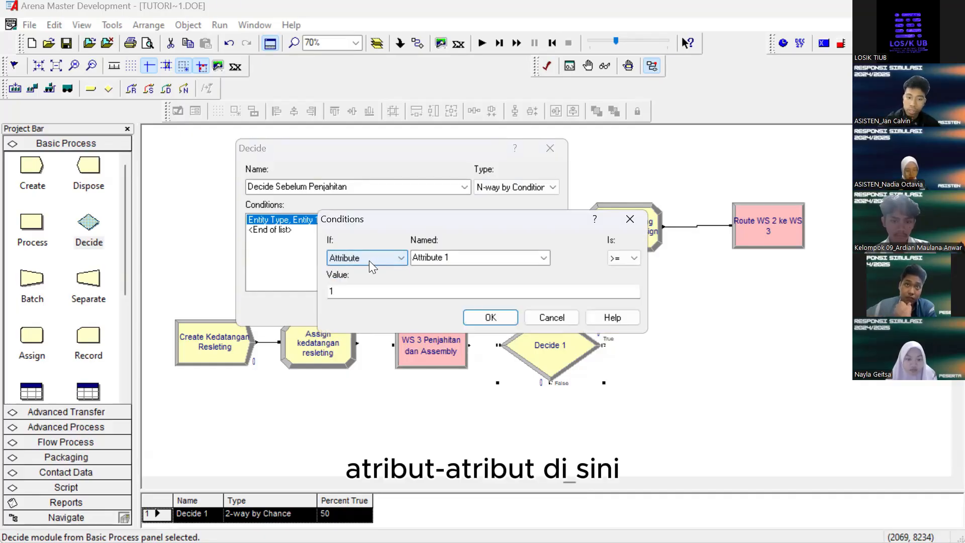
pyautogui.click(545, 258)
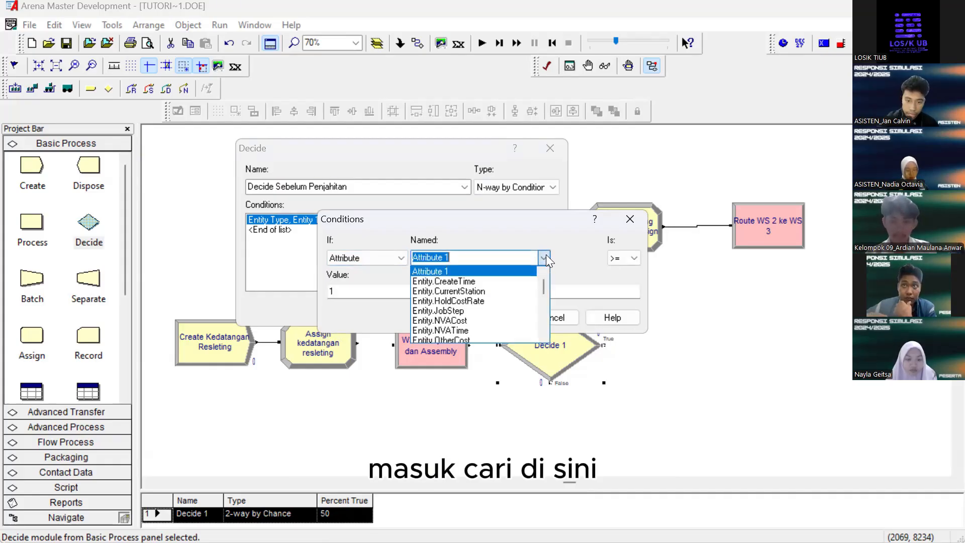
pyautogui.click(545, 257)
pyautogui.click(545, 258)
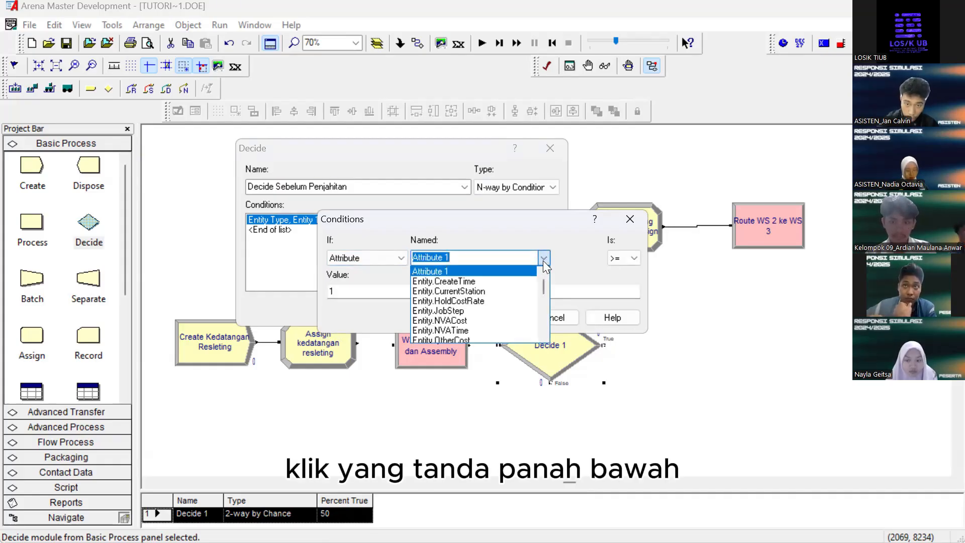
pyautogui.scroll(-6, 508, 297)
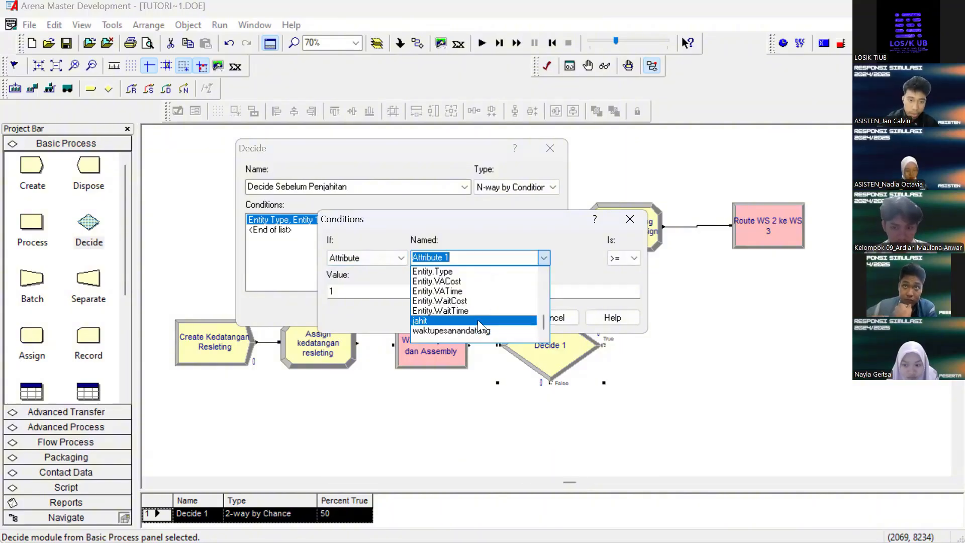
pyautogui.click(477, 319)
# Set the jahit condition's comparison to == with value 0 and accept it
pyautogui.click(628, 257)
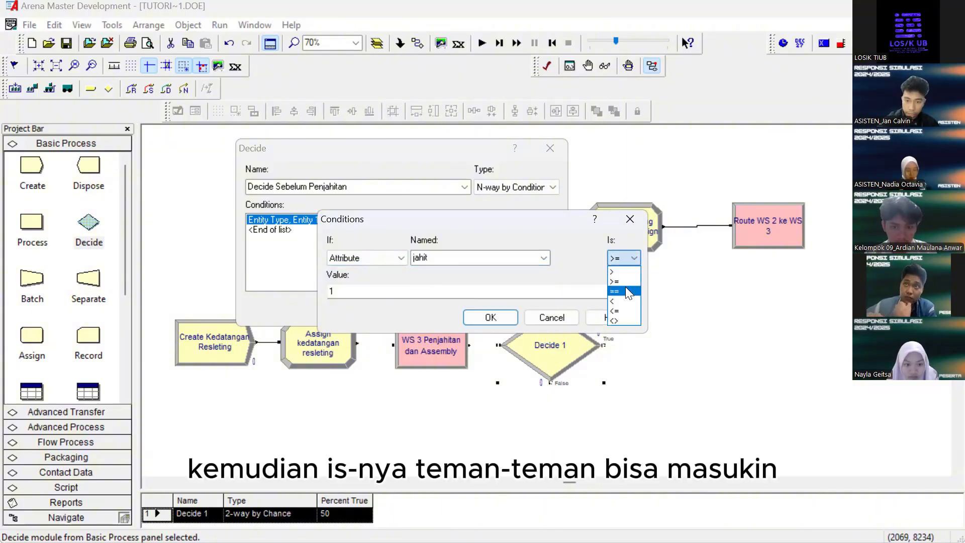
pyautogui.click(625, 286)
pyautogui.click(553, 289)
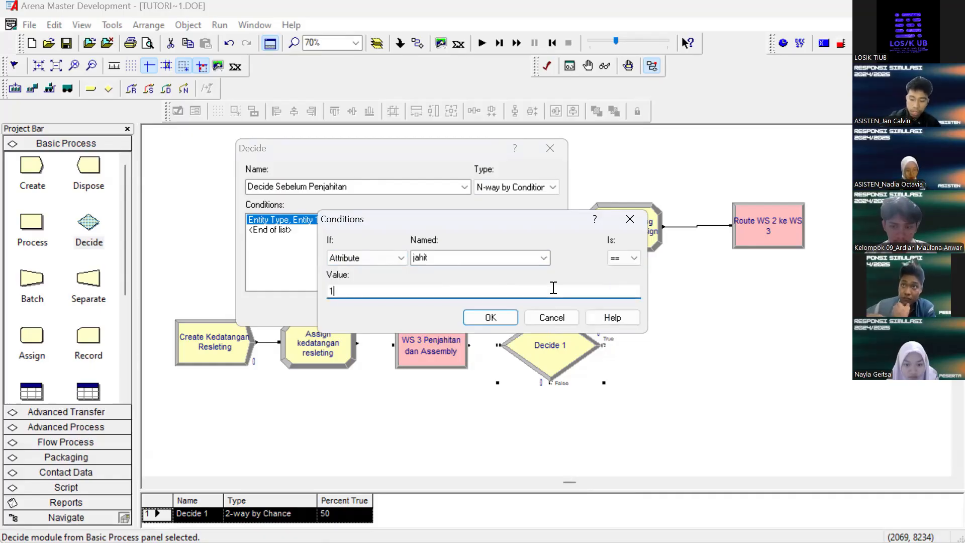
pyautogui.press('BackSpace')
pyautogui.write('0')
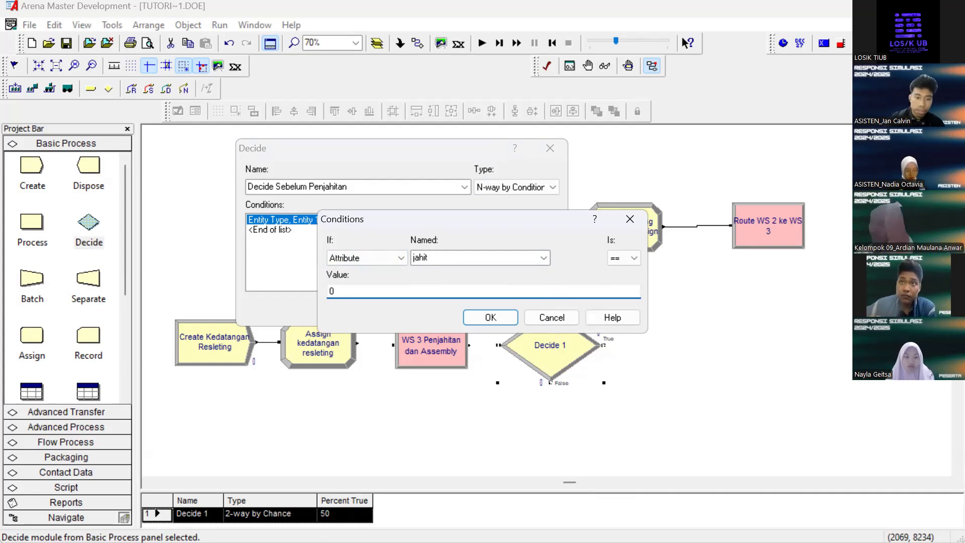
pyautogui.press('Return')
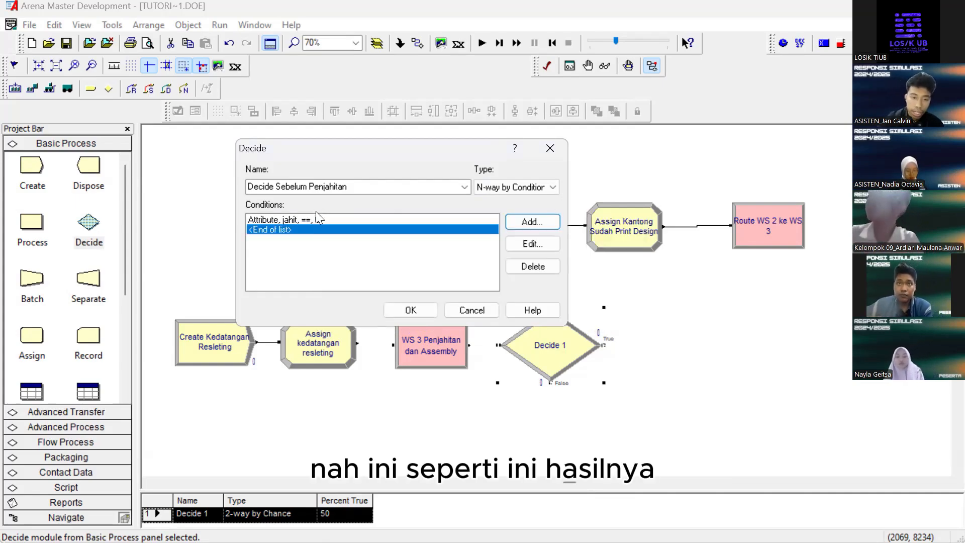
# Add a second condition to the Decide module for attribute jahit == 1
pyautogui.click(516, 221)
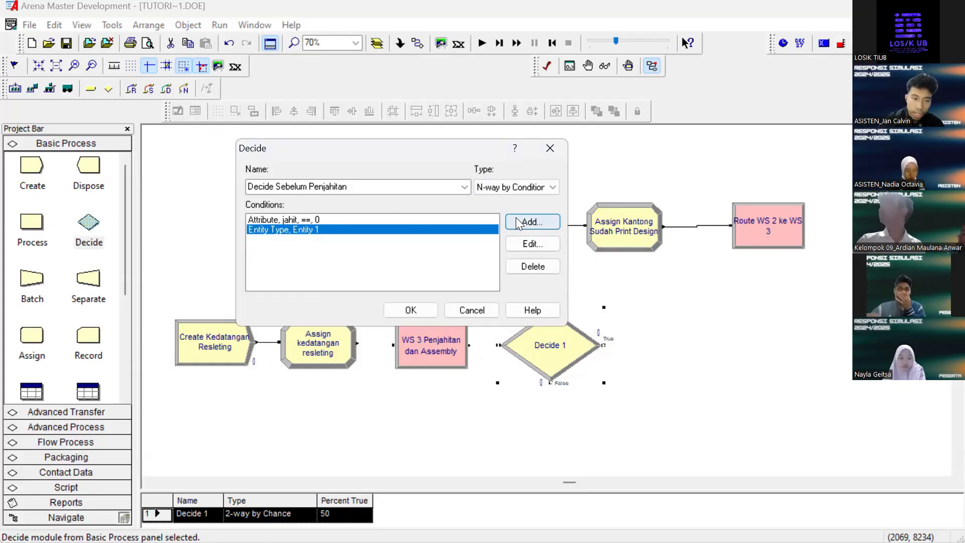
pyautogui.click(363, 298)
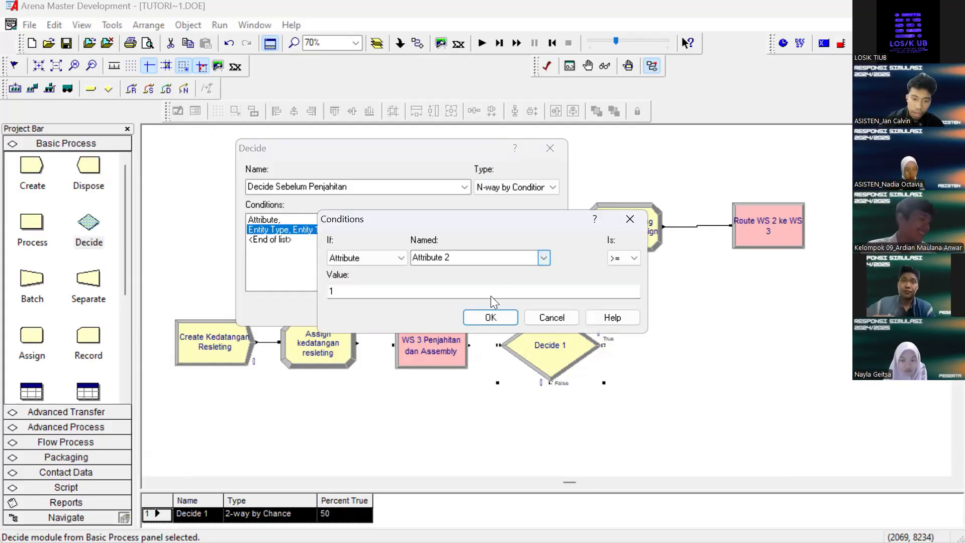
pyautogui.click(543, 257)
pyautogui.scroll(-5, 467, 316)
pyautogui.click(630, 259)
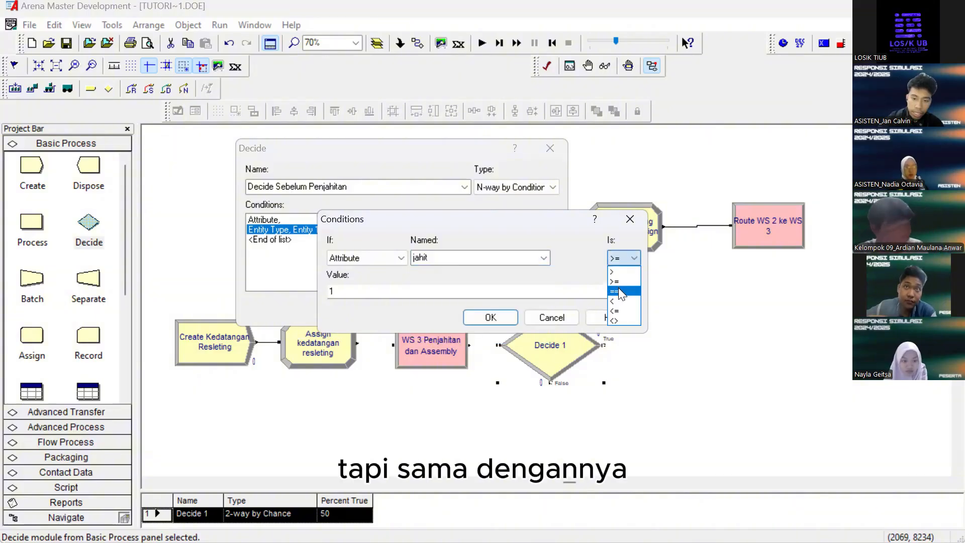
pyautogui.click(618, 287)
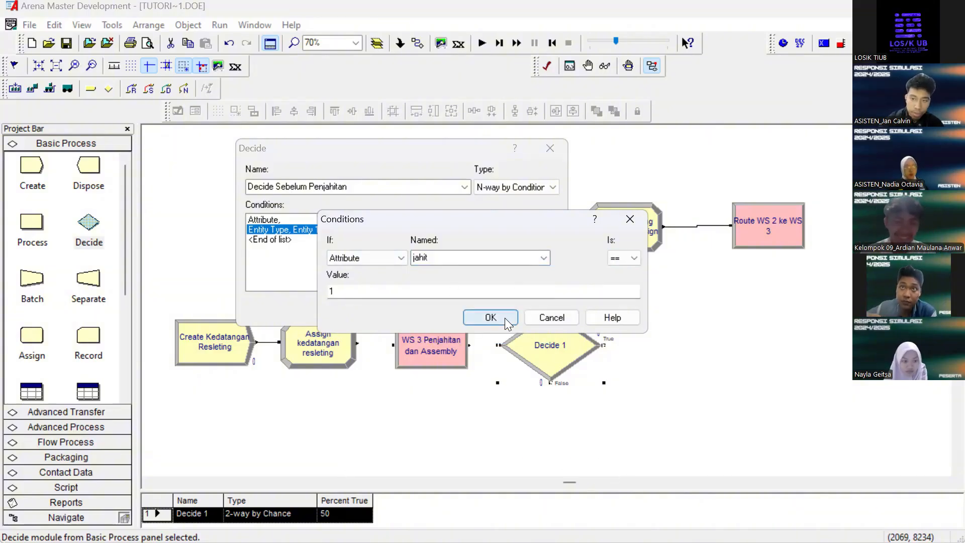
pyautogui.press('Return')
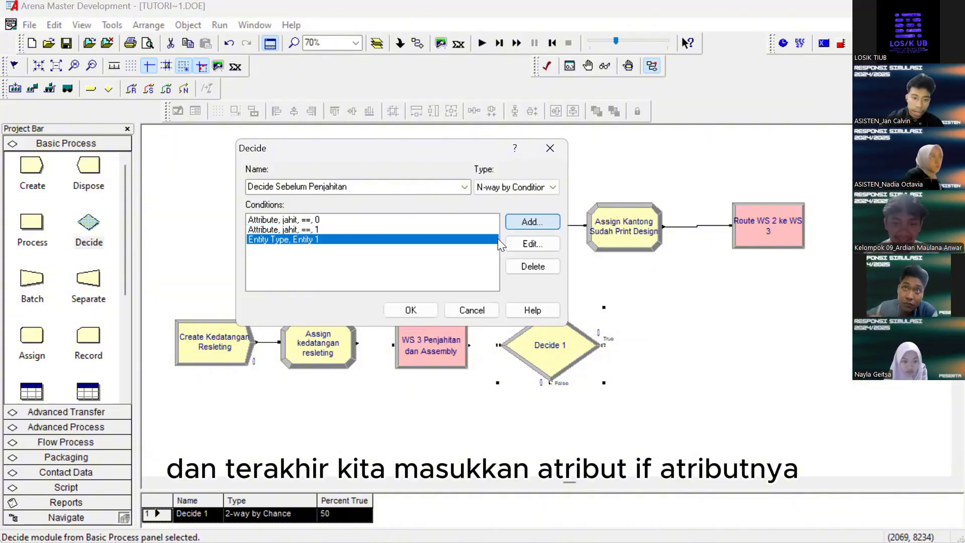
# Add a third condition for attribute jahit == 2 and accept the Decide module's settings
pyautogui.doubleClick(444, 261)
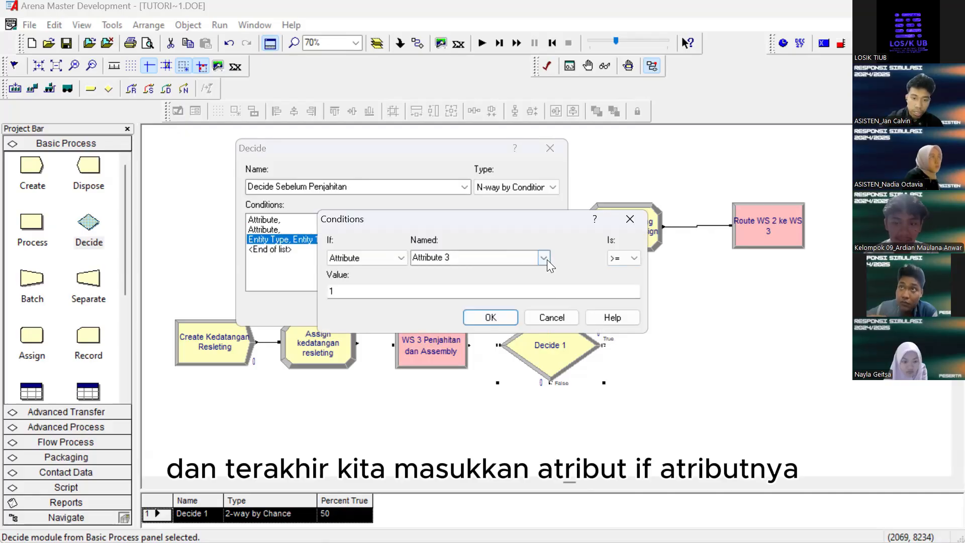
pyautogui.click(545, 258)
pyautogui.scroll(-3, 469, 332)
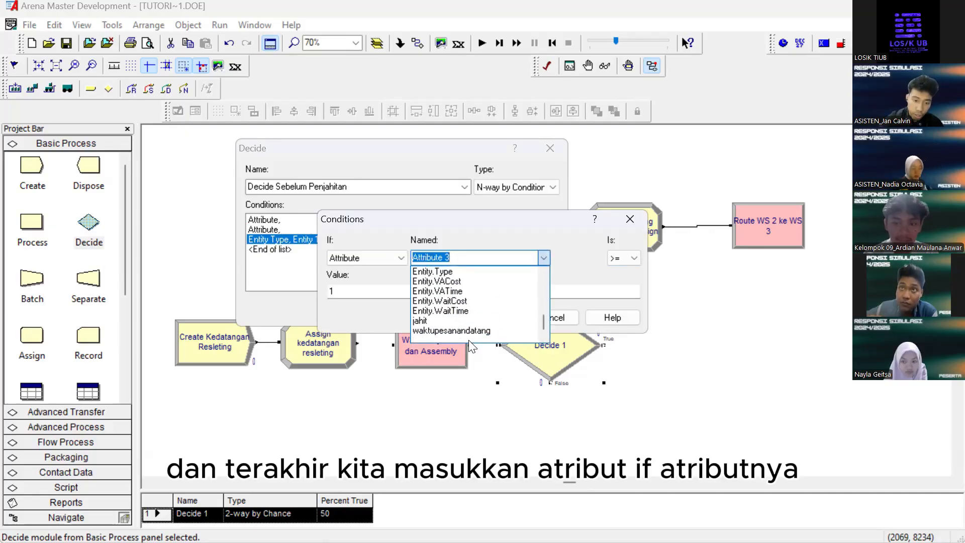
pyautogui.click(437, 321)
pyautogui.click(631, 256)
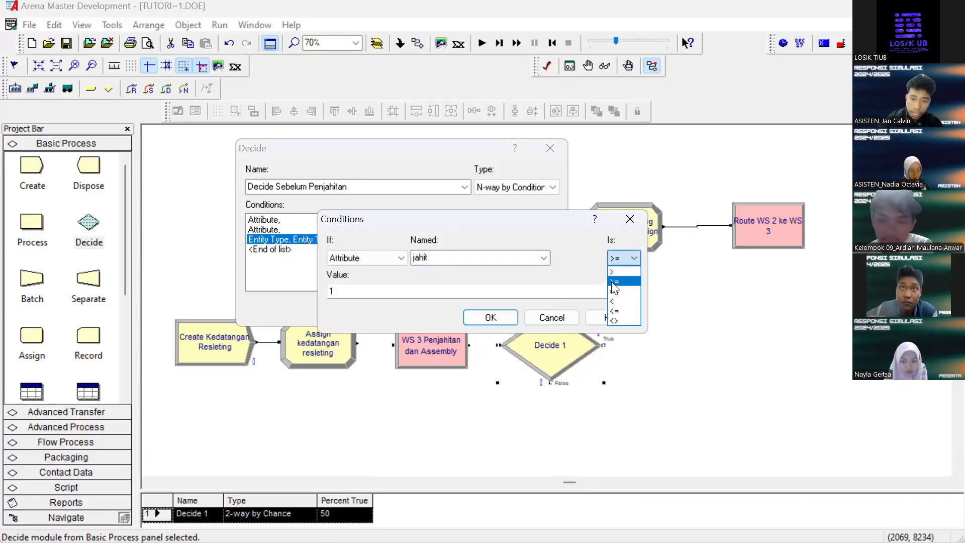
pyautogui.click(499, 290)
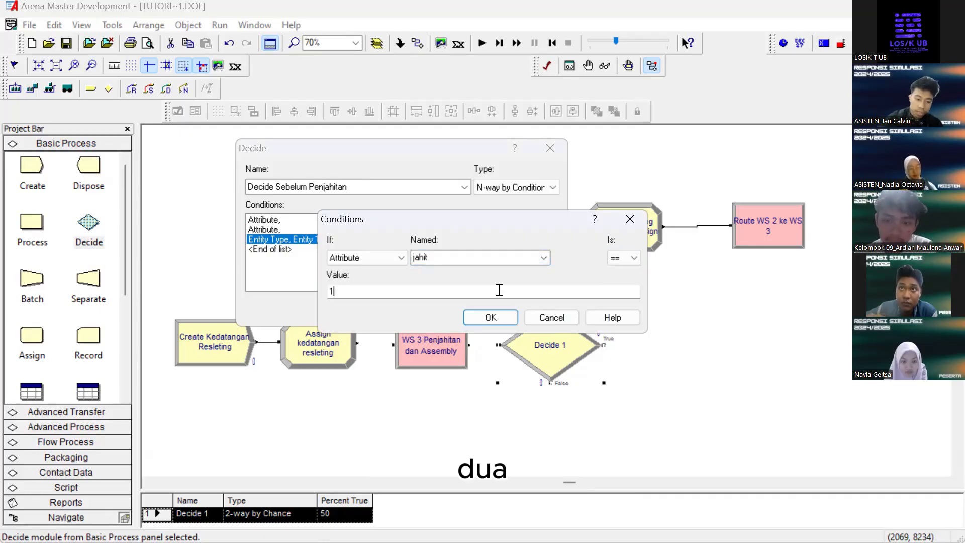
pyautogui.press('BackSpace')
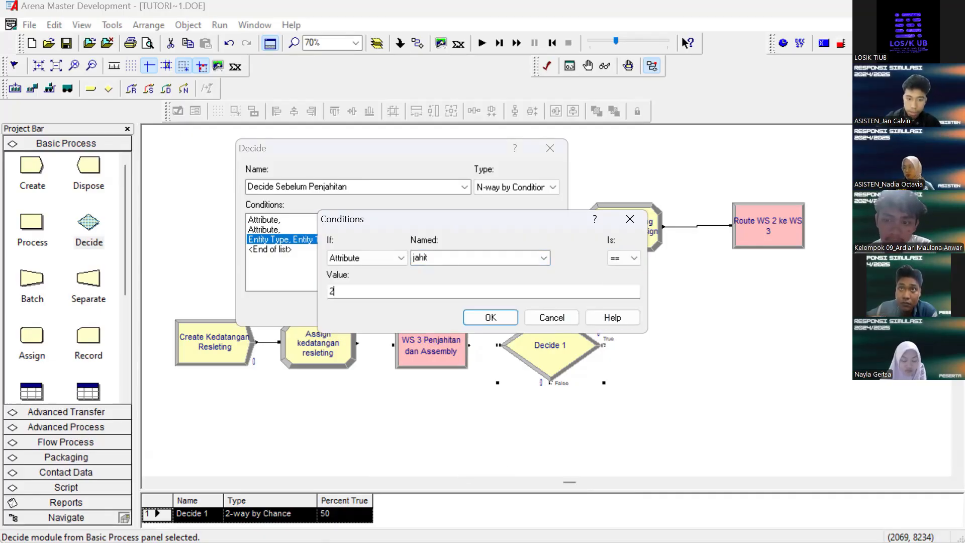
pyautogui.press('Return')
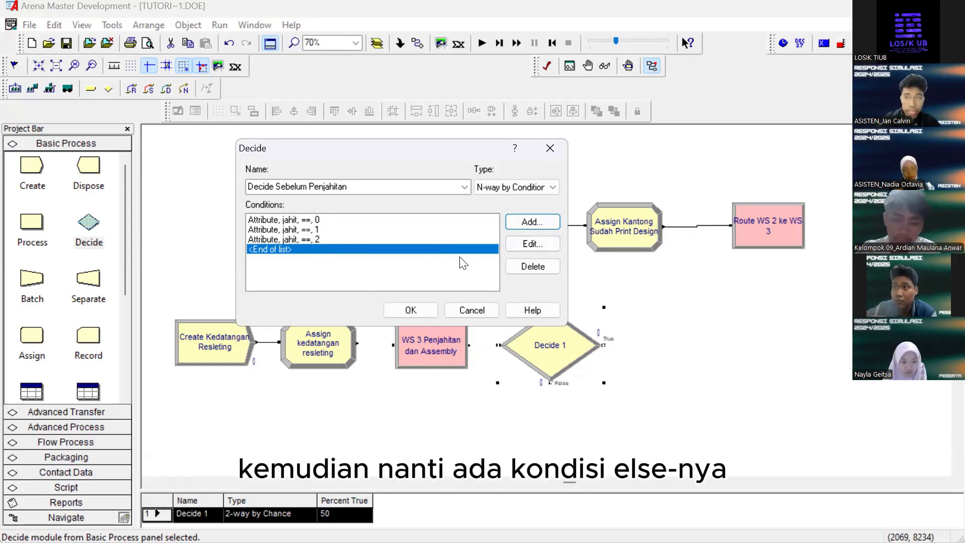
pyautogui.click(426, 311)
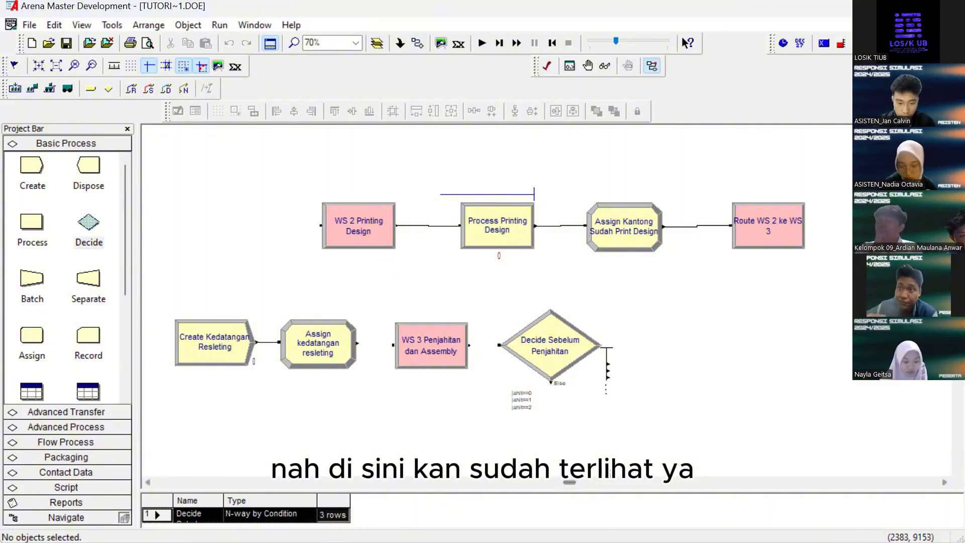
# Place a Match module from Advanced Process after Decide Sebelum Penjahitan
pyautogui.scroll(3, 577, 411)
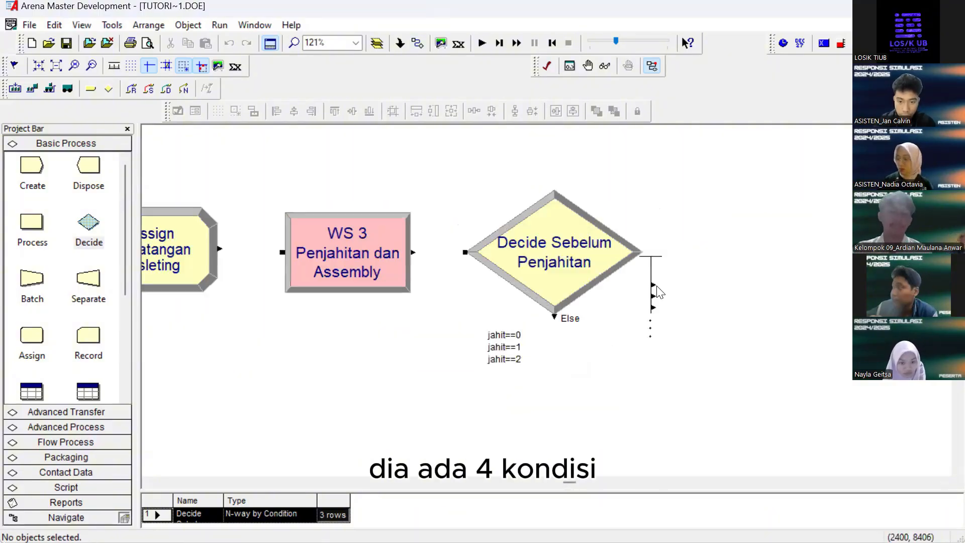
pyautogui.click(656, 296)
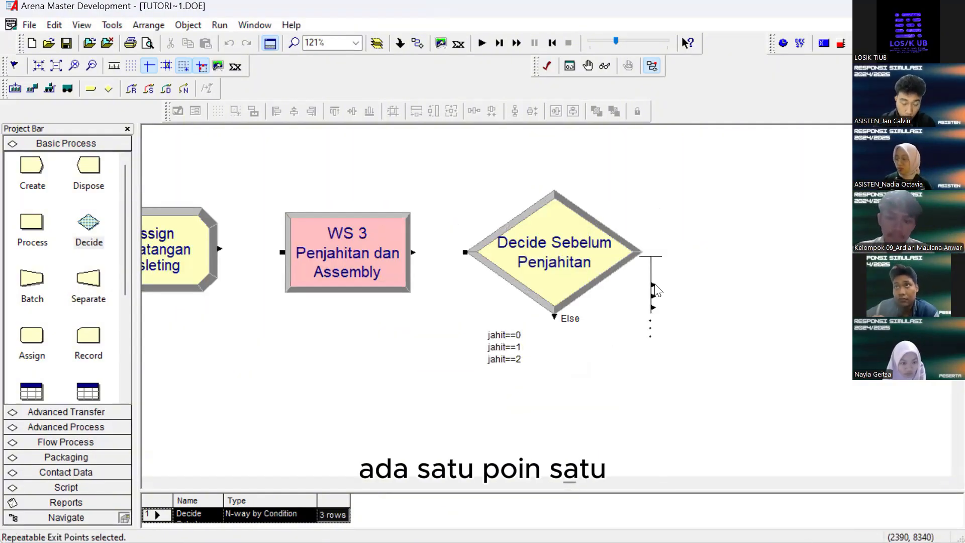
pyautogui.scroll(-2, 677, 315)
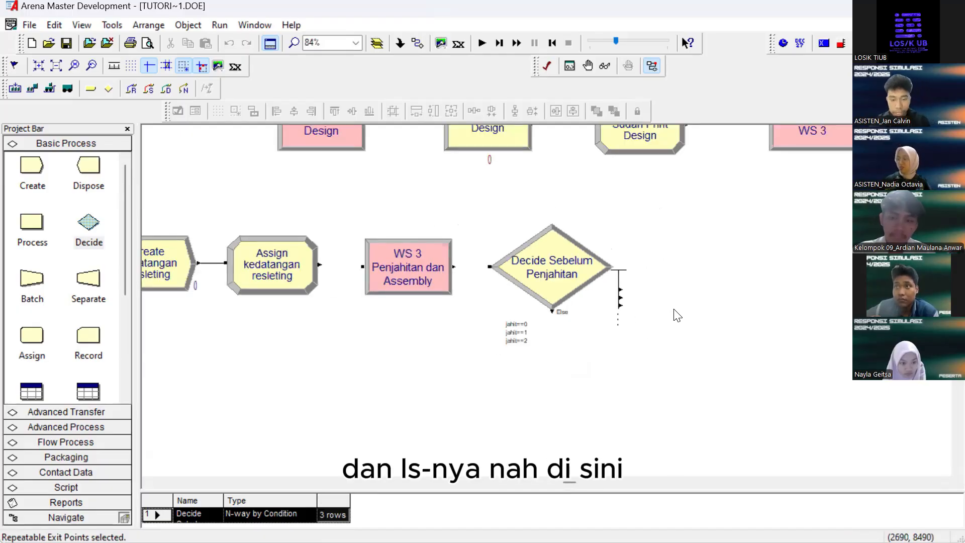
pyautogui.hscroll(5, 678, 315)
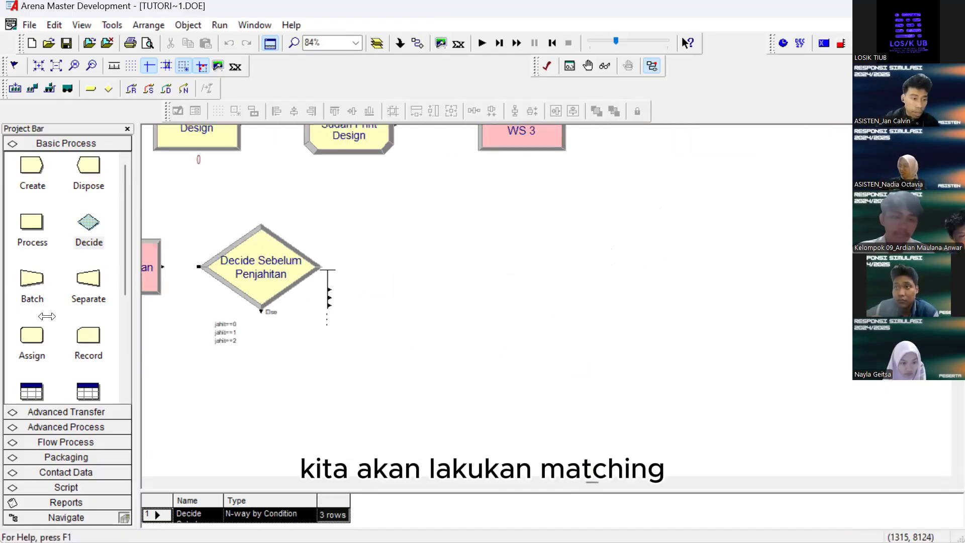
pyautogui.scroll(-3, 28, 222)
pyautogui.scroll(3, 80, 299)
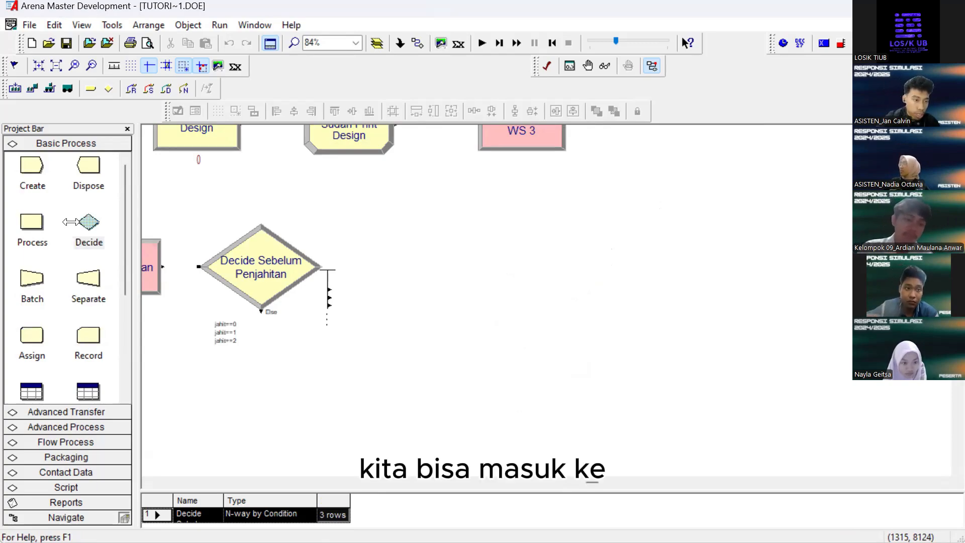
pyautogui.click(80, 427)
pyautogui.scroll(3, 51, 363)
pyautogui.click(92, 254)
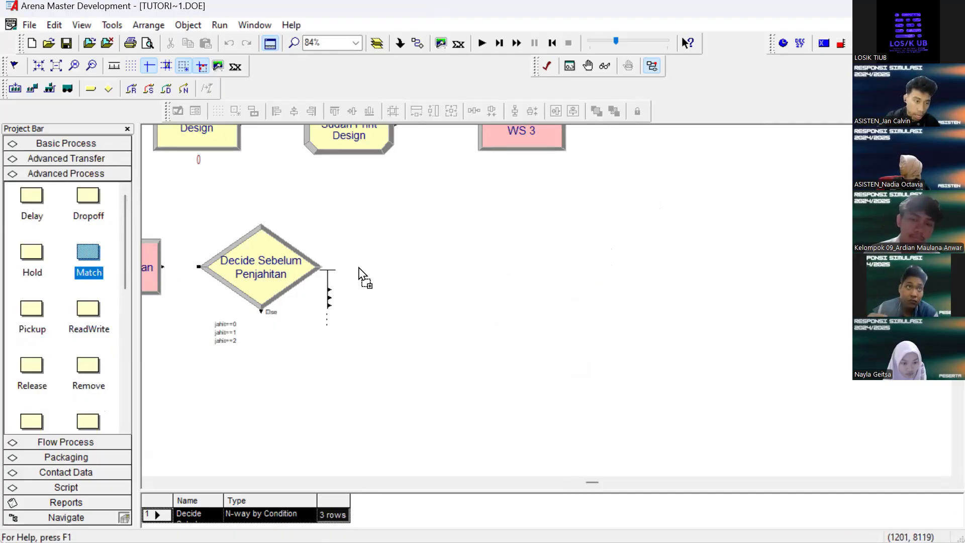
pyautogui.click(373, 247)
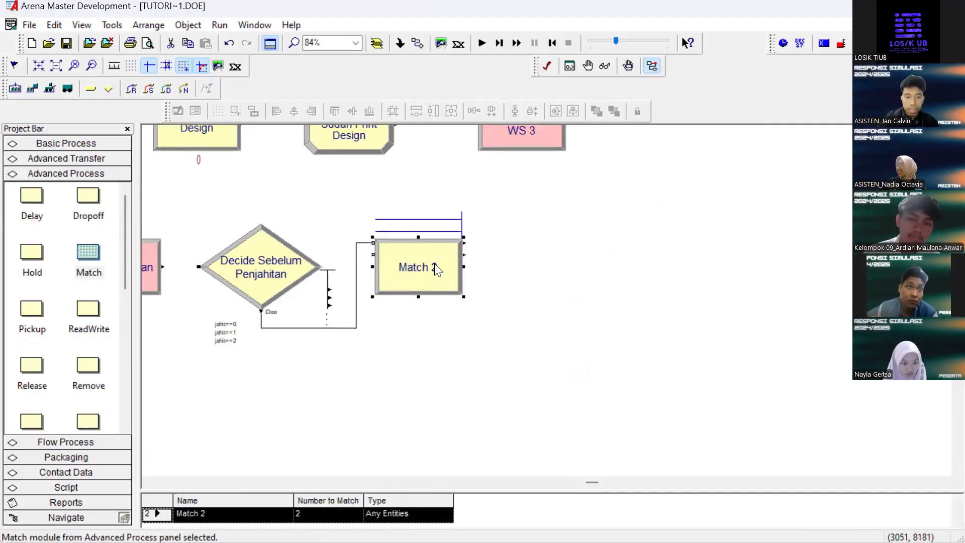
# Name the new Match module Match Sebelum Penjahitan, set its number to match to 4, and accept the settings
pyautogui.doubleClick(402, 249)
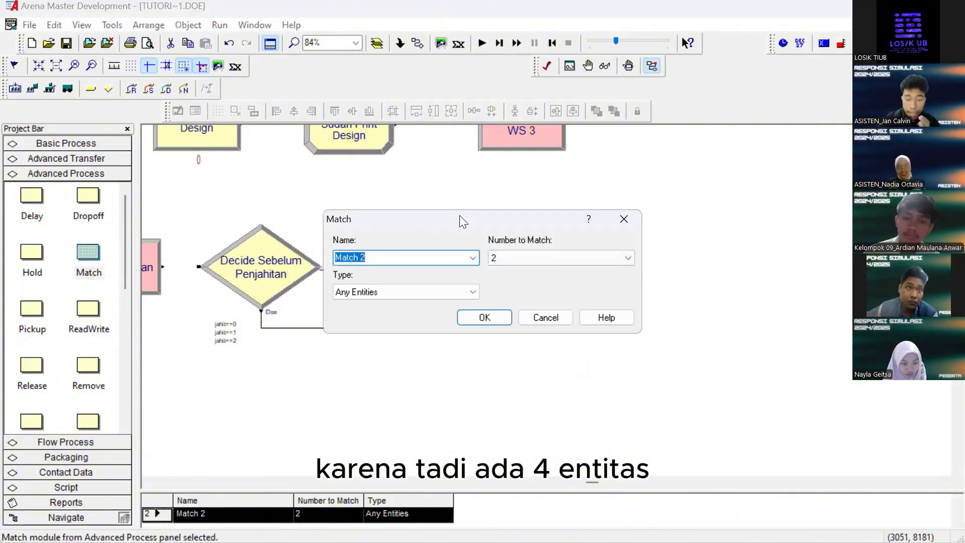
pyautogui.click(507, 258)
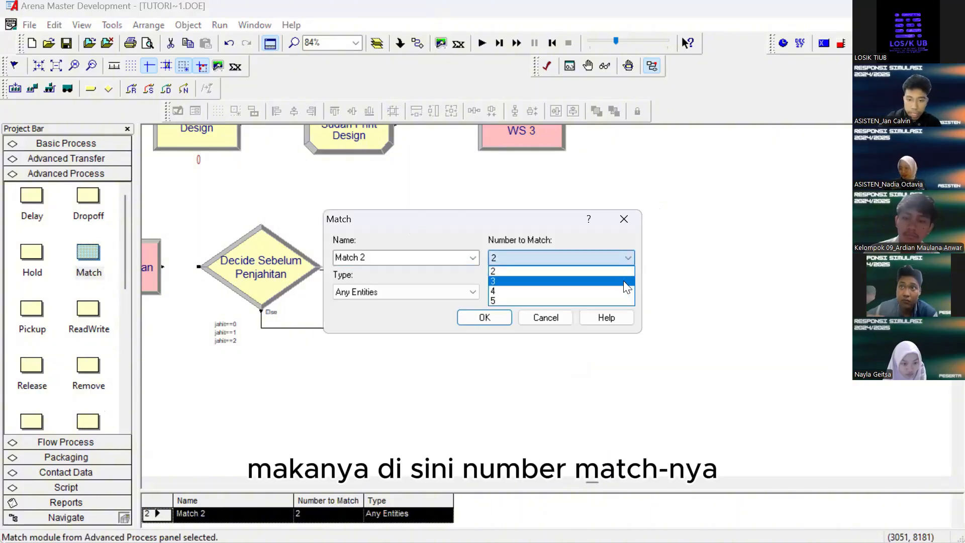
pyautogui.click(598, 290)
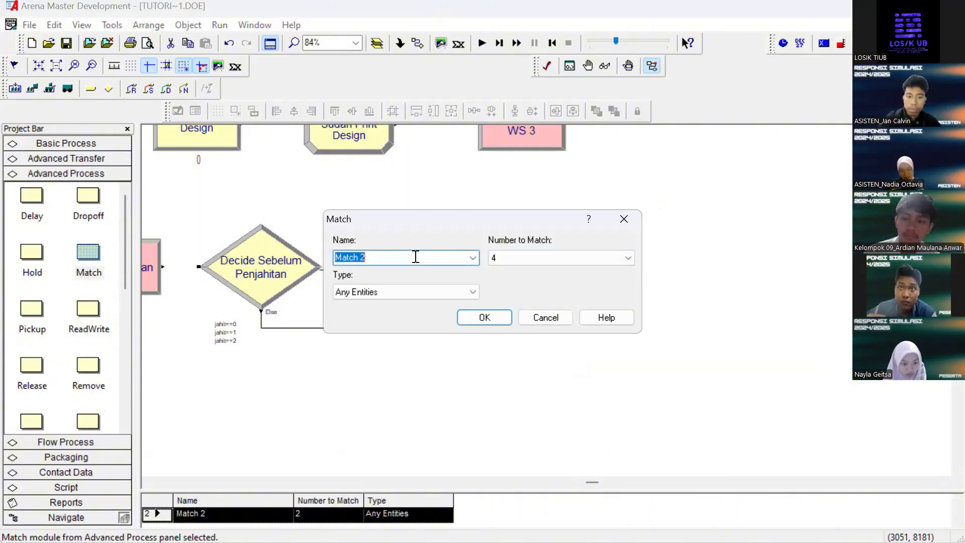
pyautogui.doubleClick(415, 257)
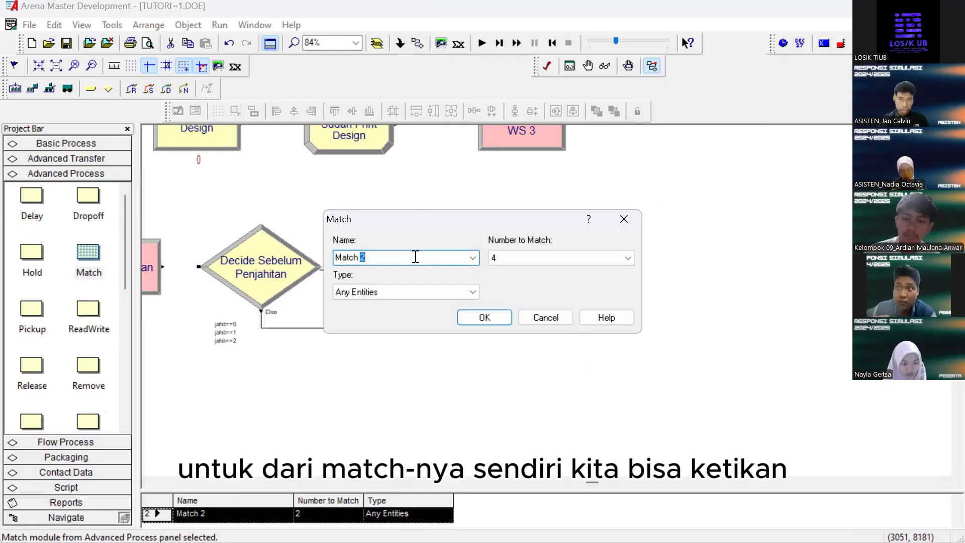
pyautogui.write('Sebelu')
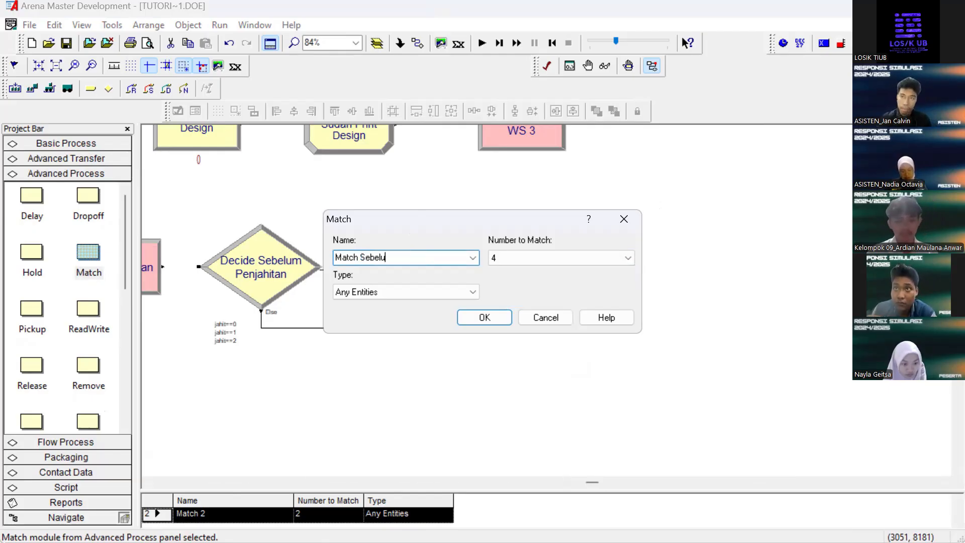
pyautogui.write('m Penjahita')
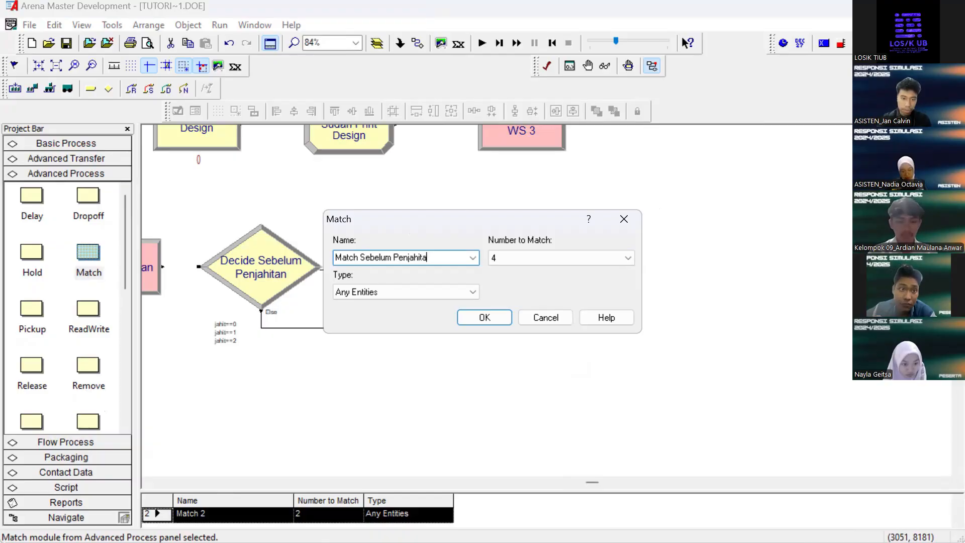
pyautogui.write('n')
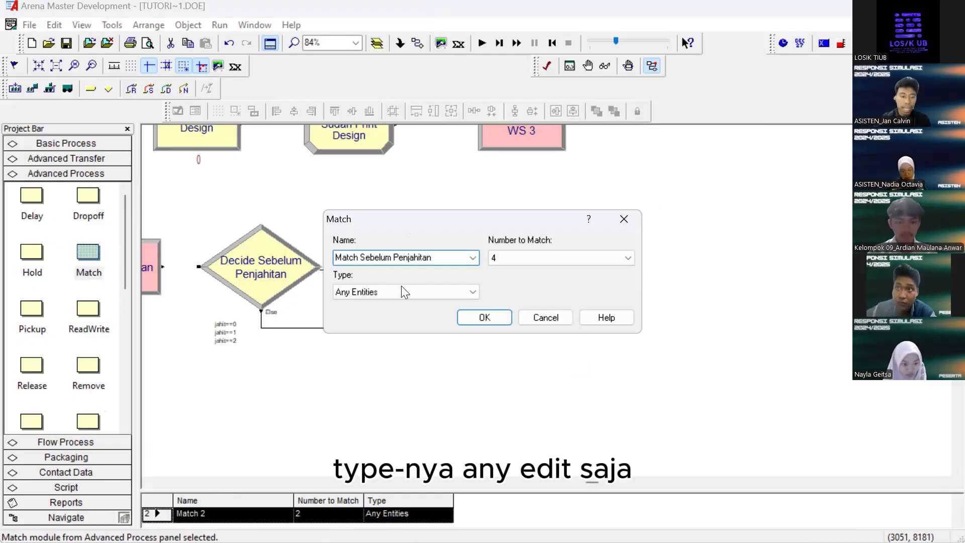
pyautogui.click(483, 317)
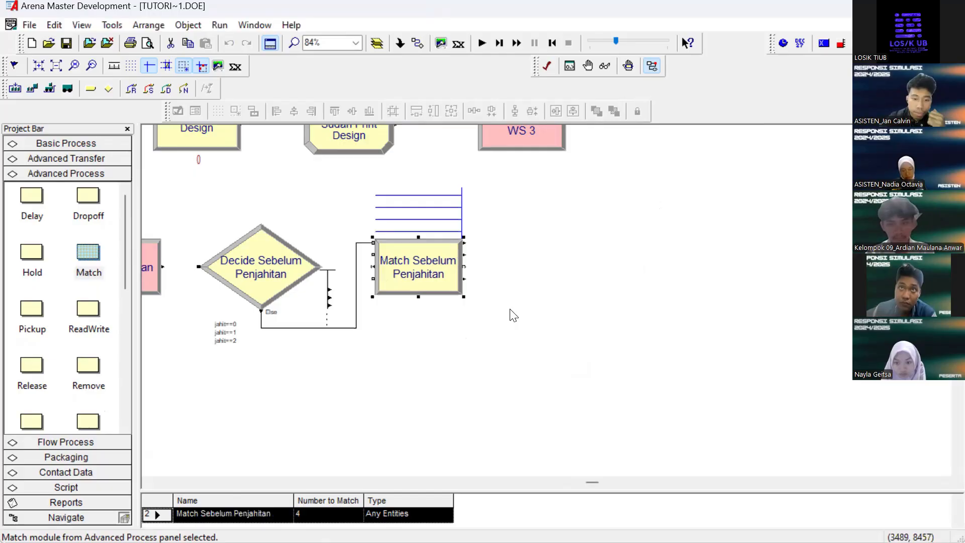
# Delete the Decide-to-Match connector and connect Assign kedatangan resleting to WS 3 Penjahitan dan Assembly and on to Decide Sebelum Penjahitan
pyautogui.click(354, 328)
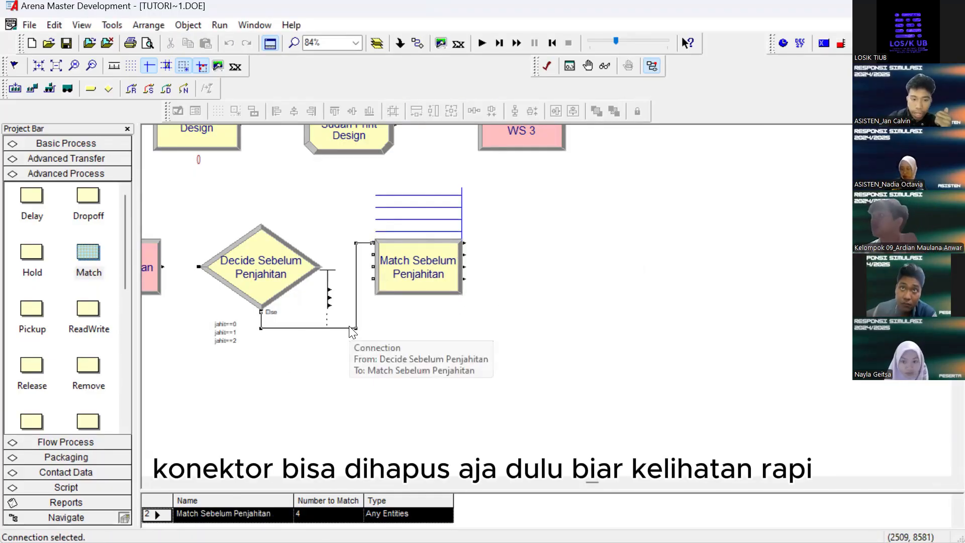
pyautogui.press('Delete')
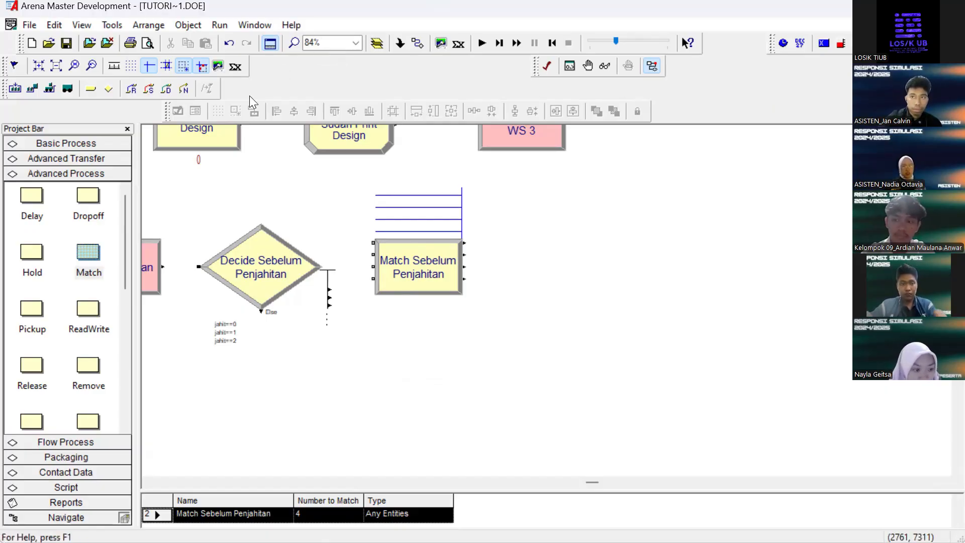
pyautogui.hscroll(5, 382, 343)
pyautogui.hscroll(-16, 383, 344)
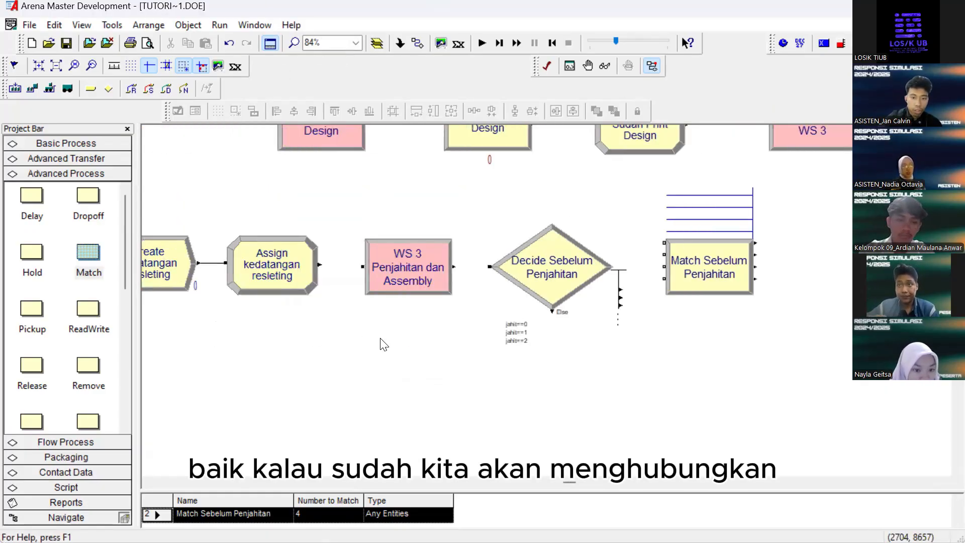
pyautogui.hscroll(3, 425, 312)
pyautogui.hscroll(3, 599, 289)
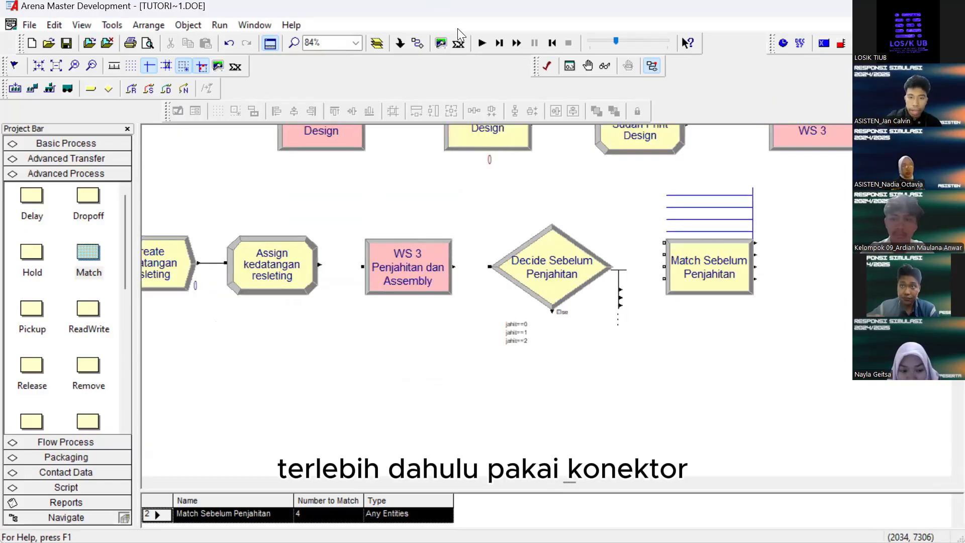
pyautogui.click(418, 45)
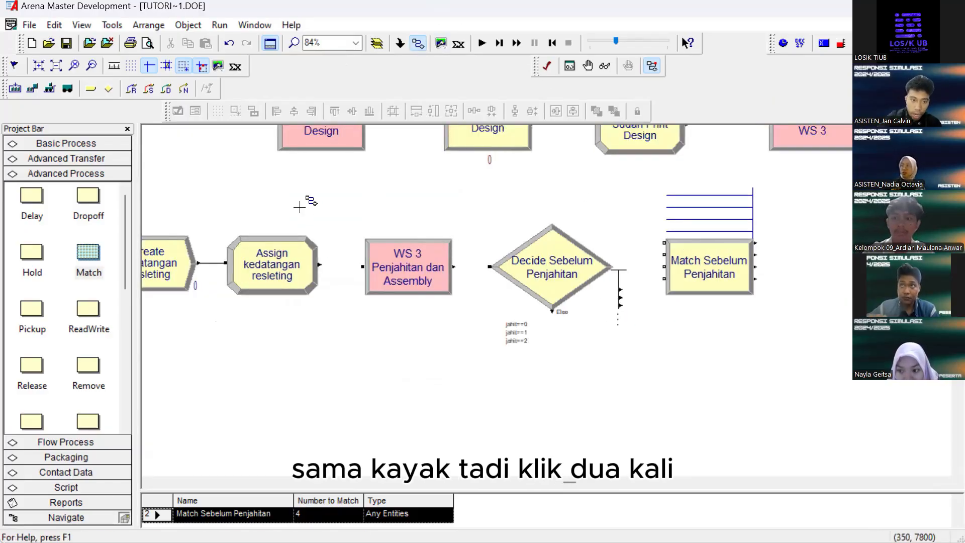
pyautogui.click(319, 264)
pyautogui.click(363, 267)
pyautogui.click(454, 266)
pyautogui.click(490, 266)
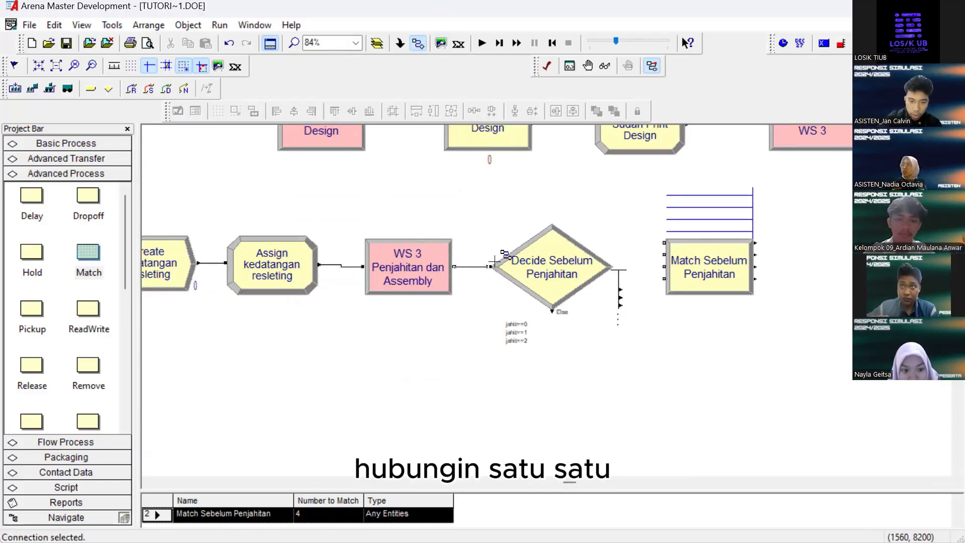
# Connect the three jahit exits of Decide Sebelum Penjahitan to the first three Match inputs in order, and the Else exit to the fourth
pyautogui.press('+')
pyautogui.press('+')
pyautogui.press('Right')
pyautogui.press('Right')
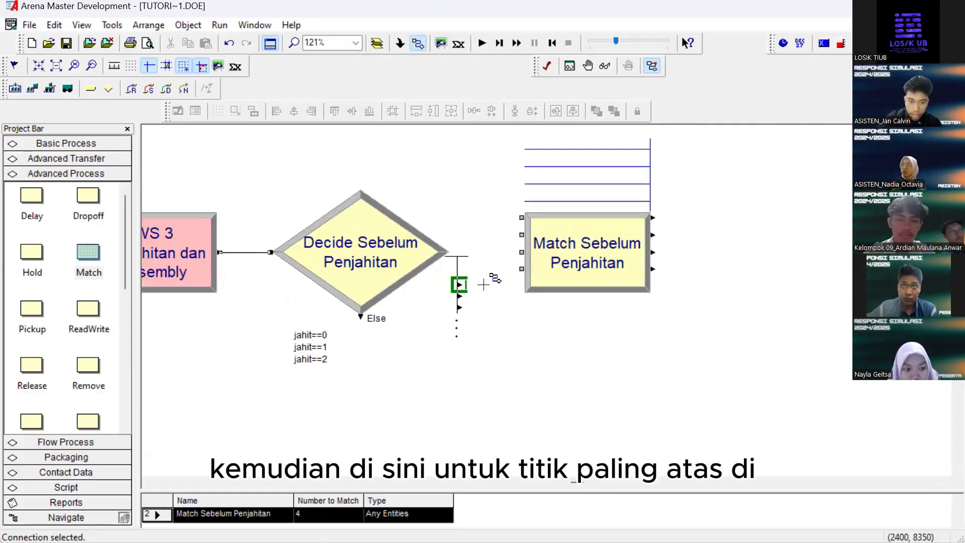
pyautogui.press('+')
pyautogui.click(438, 281)
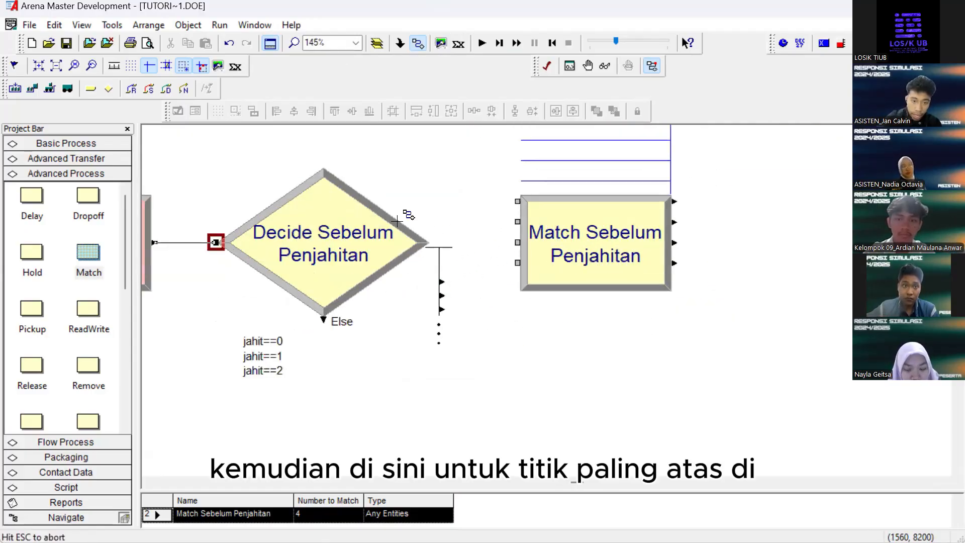
pyautogui.click(518, 201)
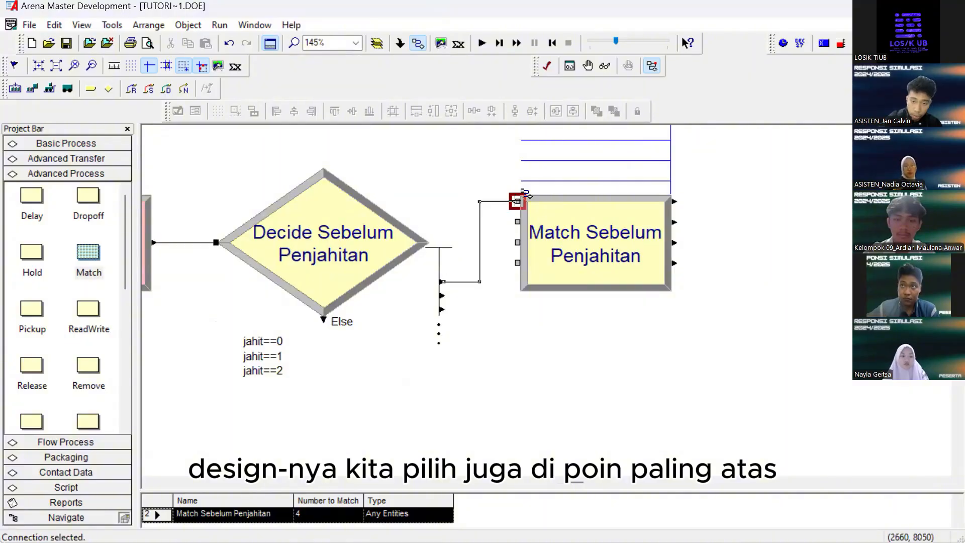
pyautogui.click(442, 295)
pyautogui.click(518, 221)
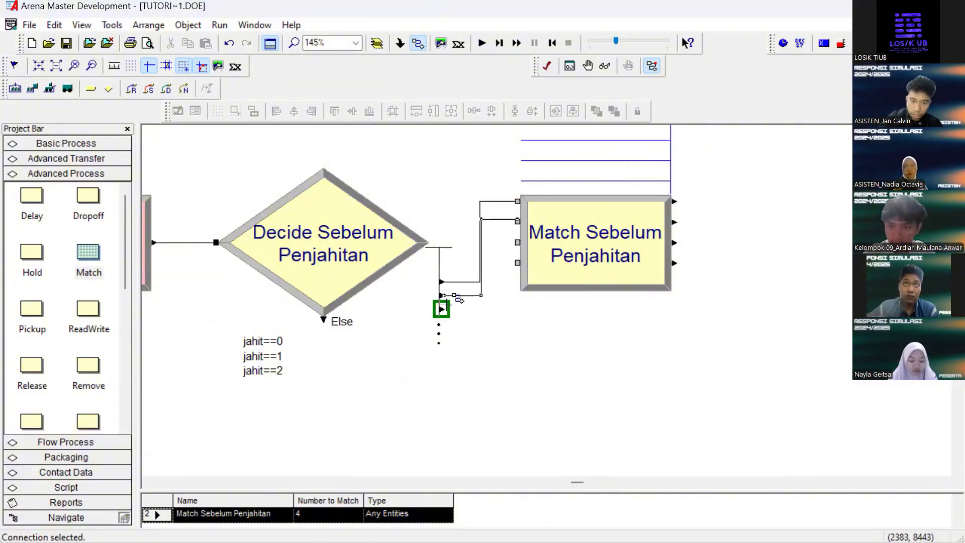
pyautogui.click(440, 309)
pyautogui.click(518, 242)
pyautogui.click(326, 315)
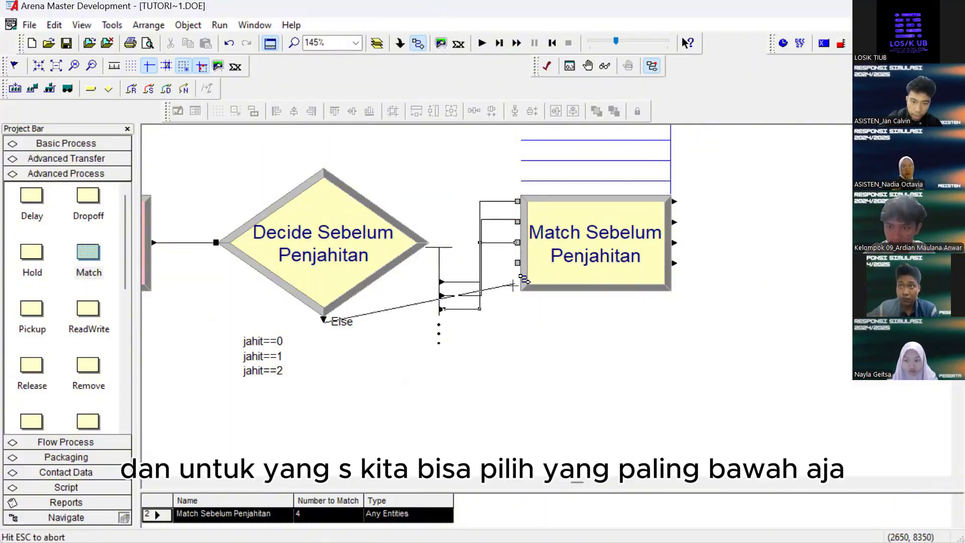
pyautogui.click(518, 262)
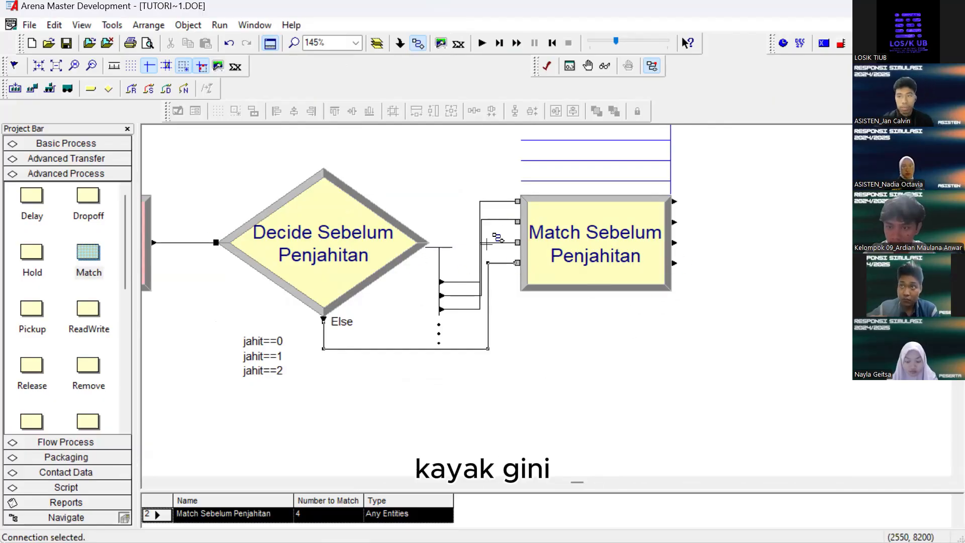
pyautogui.press('Escape')
# Place a Process module from Basic Process after Match Sebelum Penjahitan
pyautogui.scroll(-4, 639, 284)
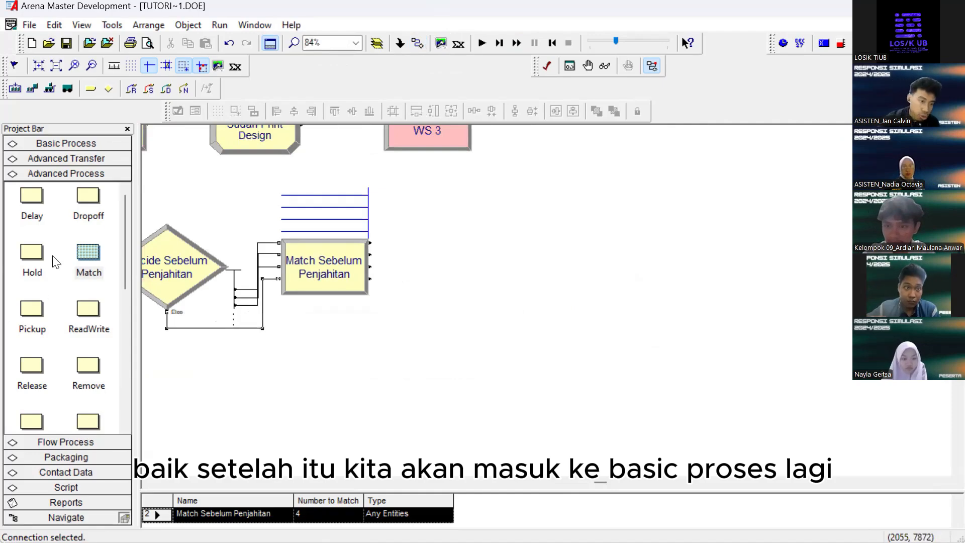
pyautogui.click(71, 143)
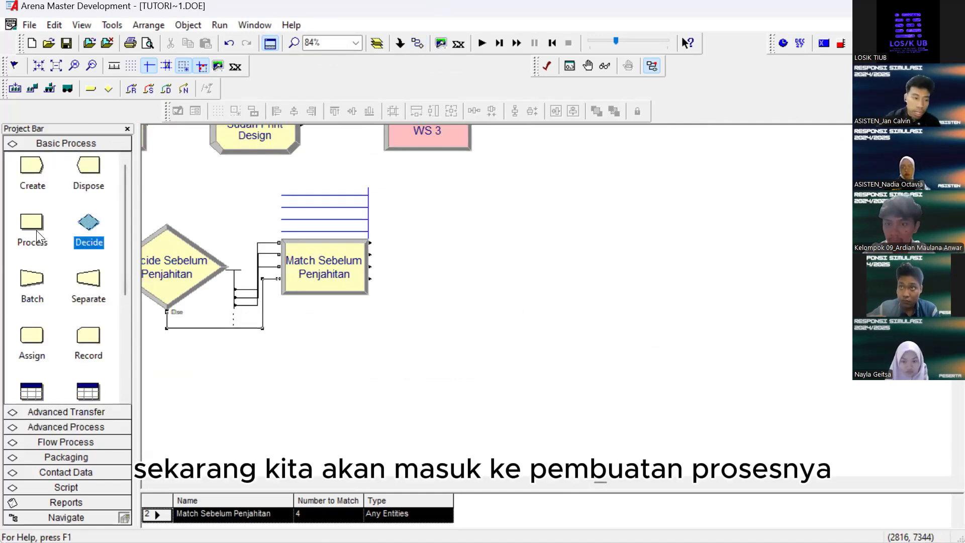
pyautogui.moveTo(33, 230); pyautogui.dragTo(426, 259)
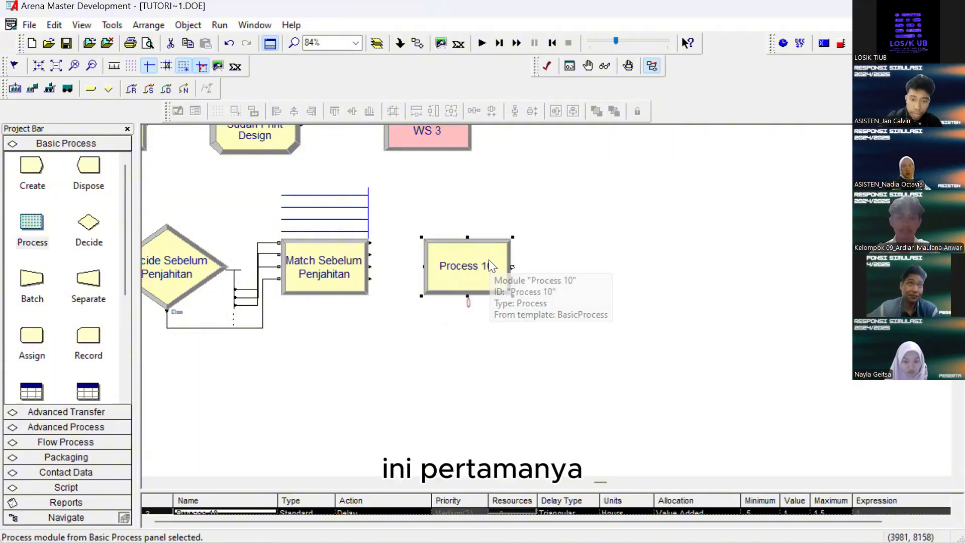
pyautogui.doubleClick(491, 266)
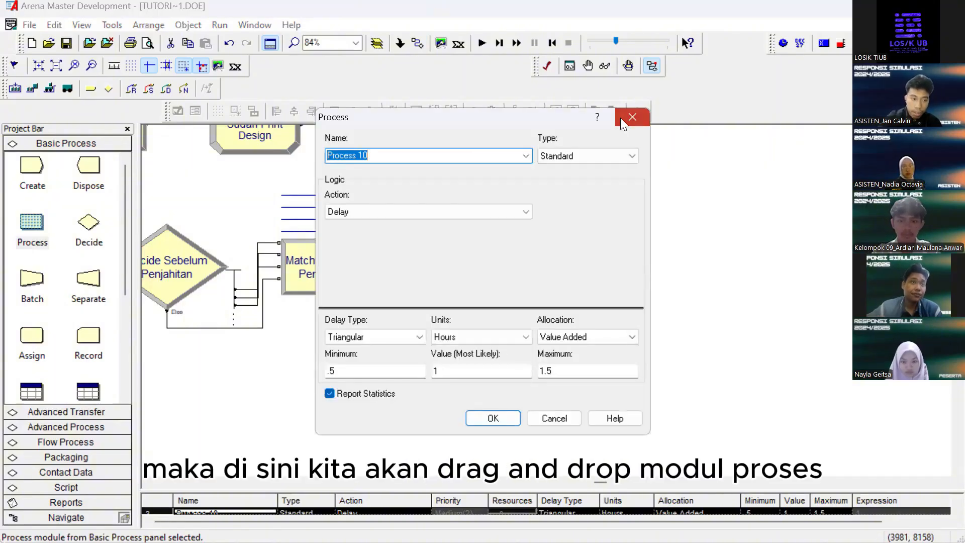
pyautogui.click(621, 119)
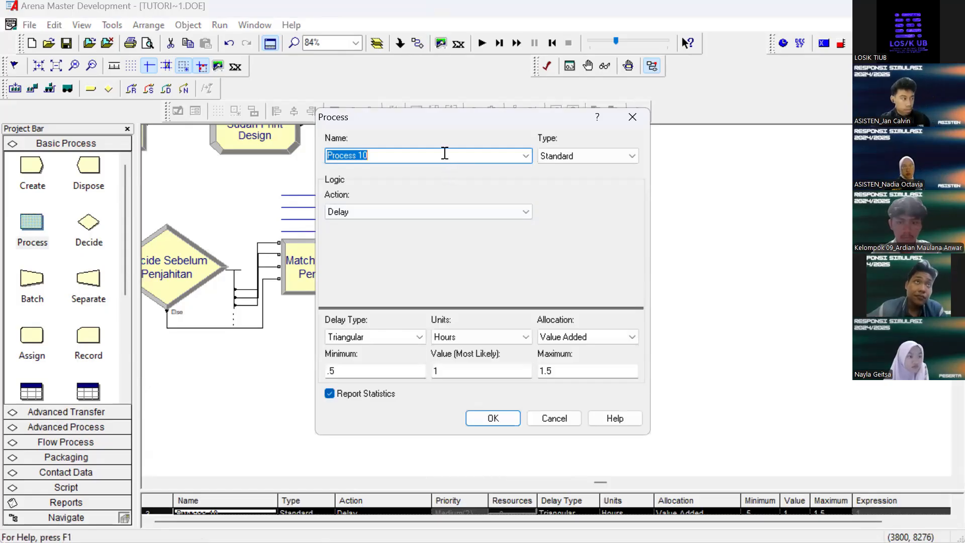
# Name the new Process module Process Penjahitan
pyautogui.click(444, 153)
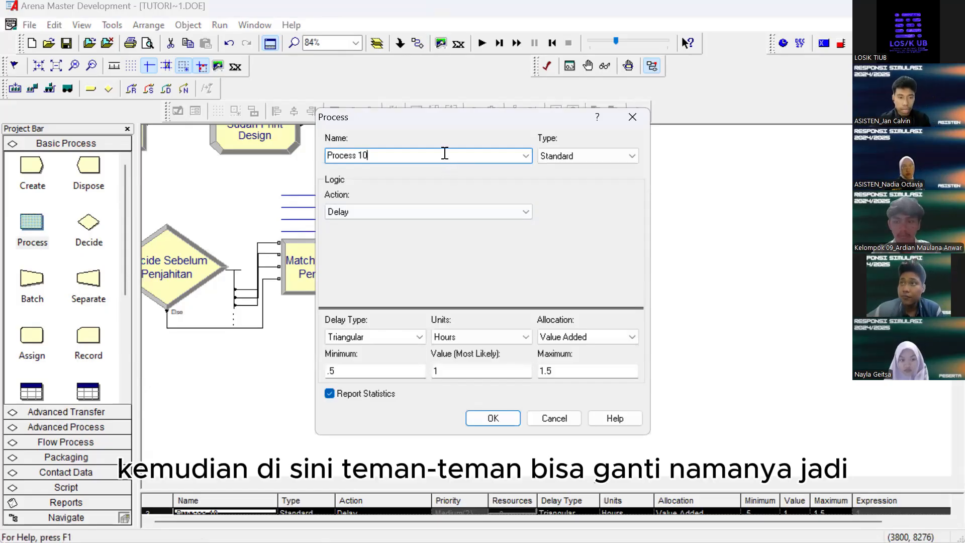
pyautogui.press('BackSpace')
pyautogui.press('BackSpace')
pyautogui.press('BackSpace')
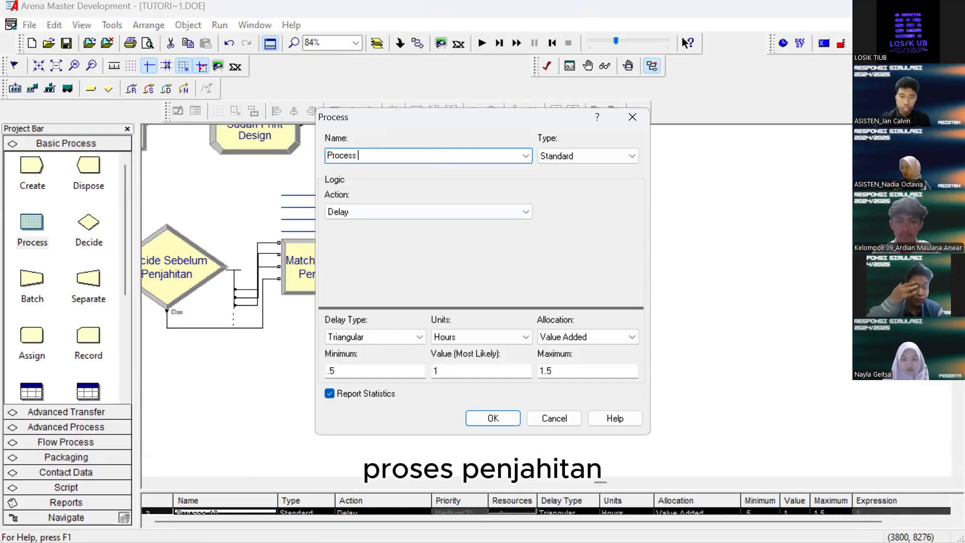
pyautogui.write('Penjahitan')
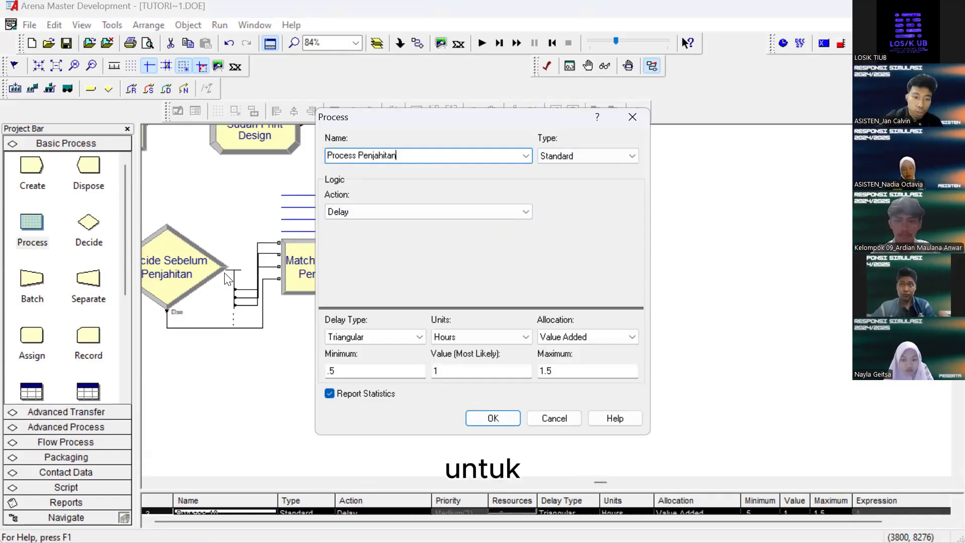
# Set the action of Process Penjahitan to Seize Delay Release
pyautogui.click(367, 209)
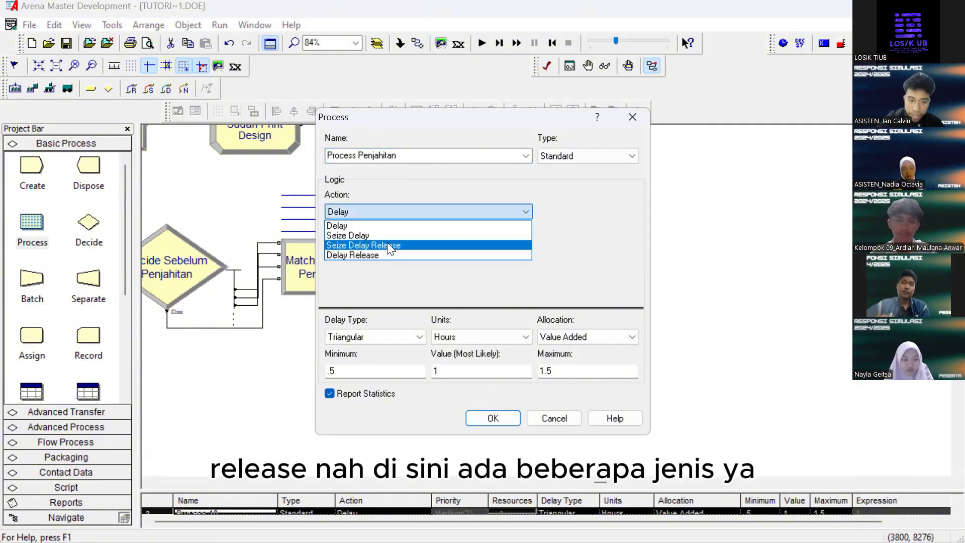
pyautogui.click(387, 245)
pyautogui.click(434, 209)
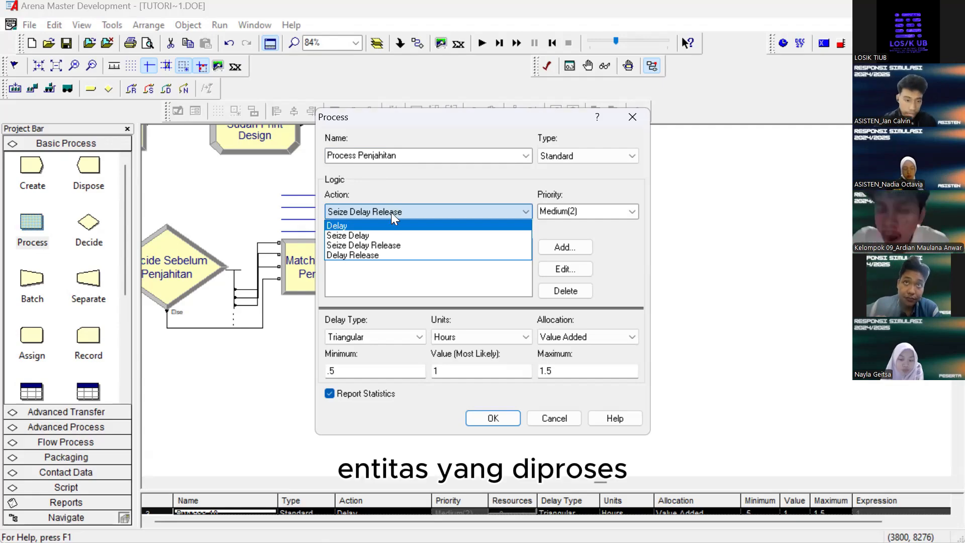
pyautogui.click(394, 246)
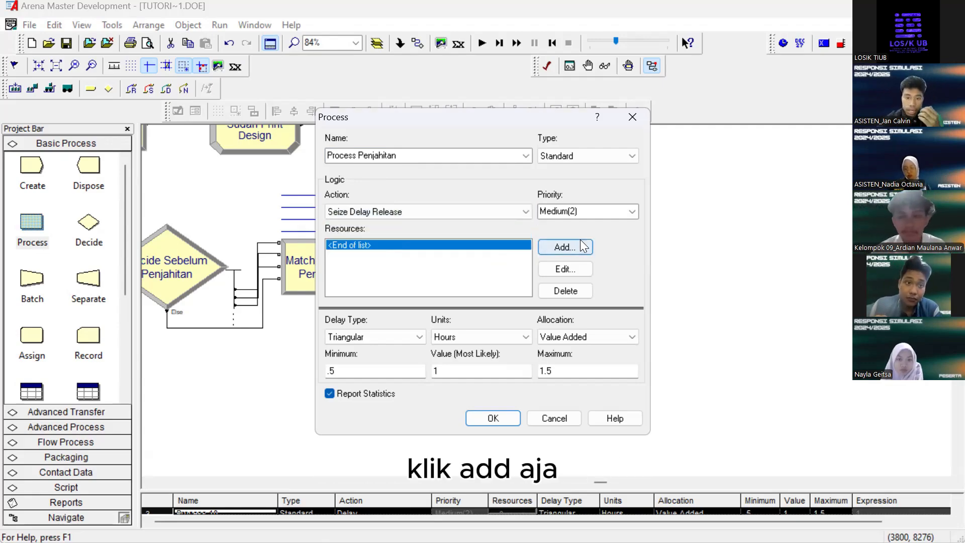
# Add a resource of type Set named Set Operator Penjahitan to Process Penjahitan
pyautogui.click(582, 247)
pyautogui.click(442, 242)
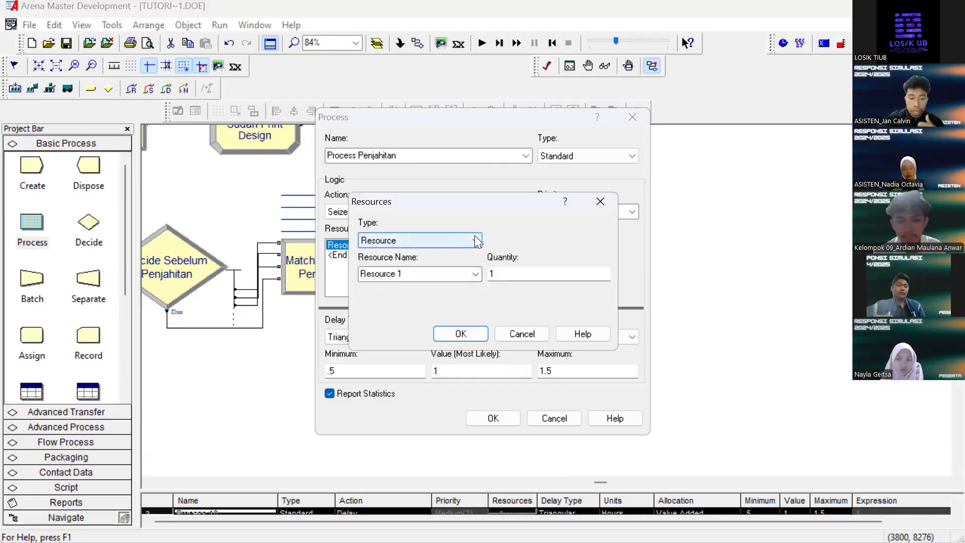
pyautogui.click(476, 240)
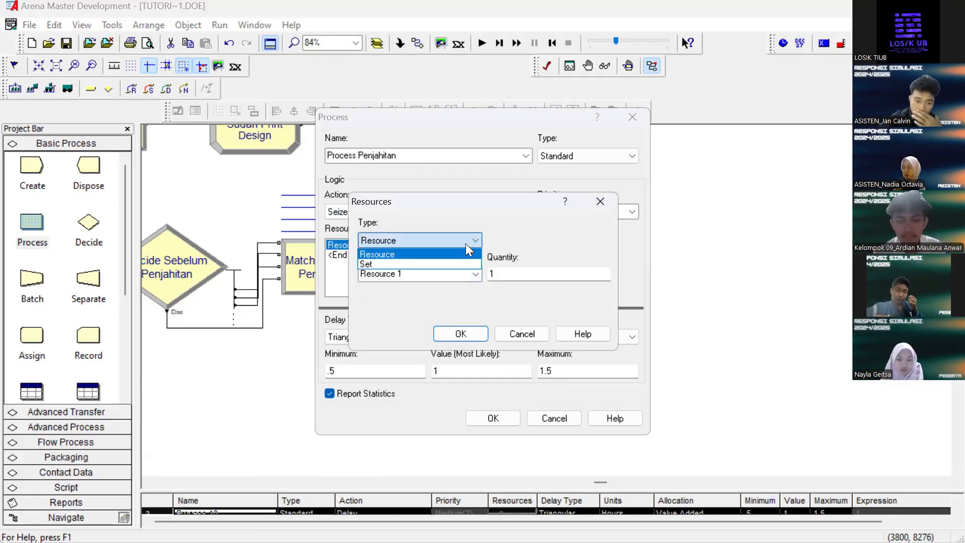
pyautogui.click(444, 263)
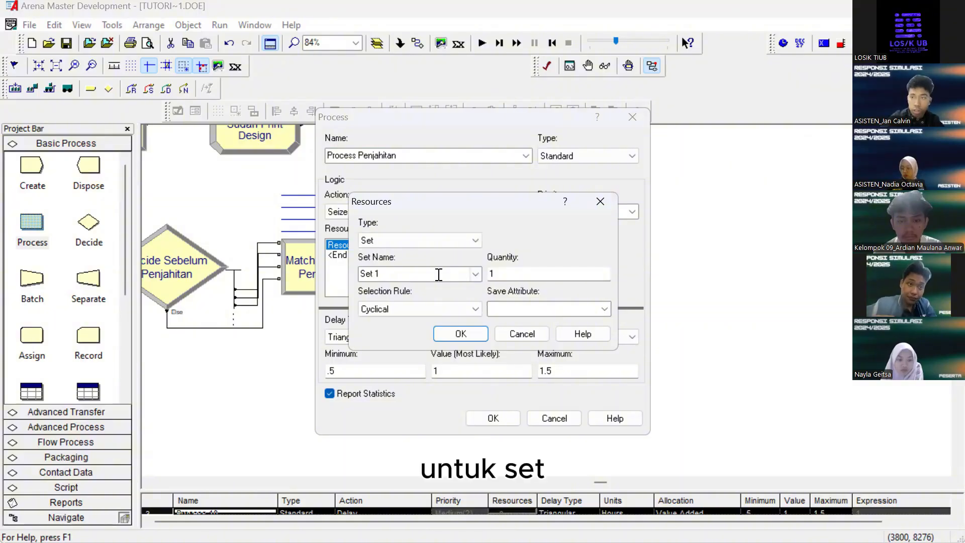
pyautogui.click(439, 274)
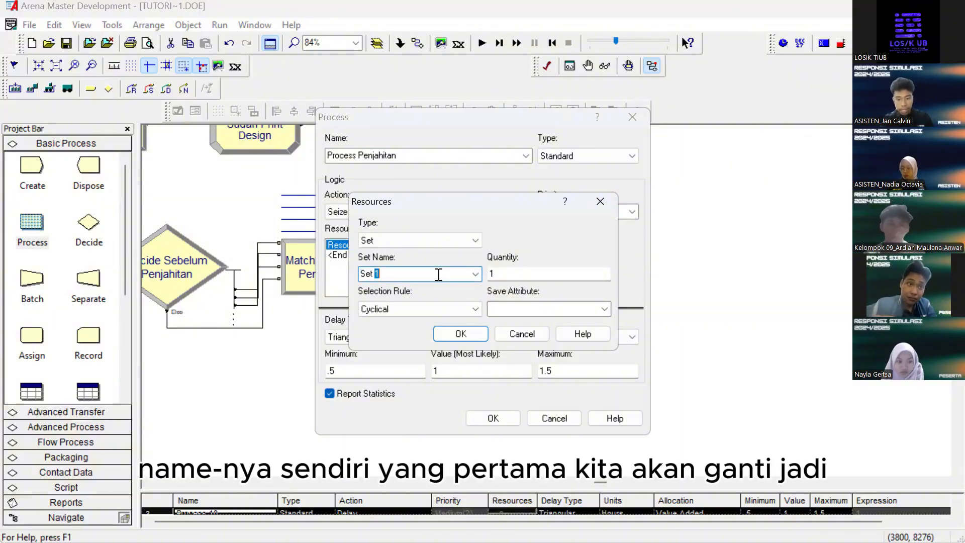
pyautogui.press('BackSpace')
pyautogui.write('Operato')
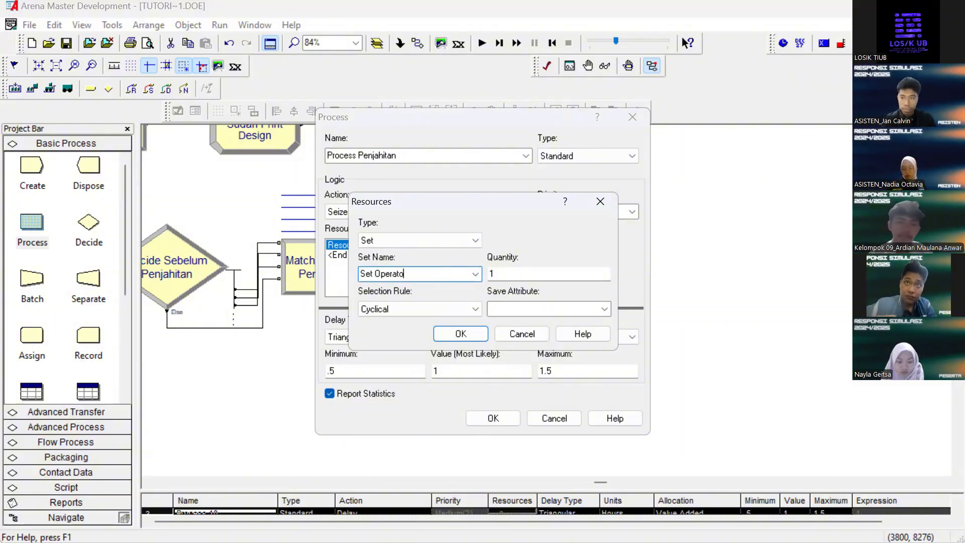
pyautogui.write('r Penjahitan')
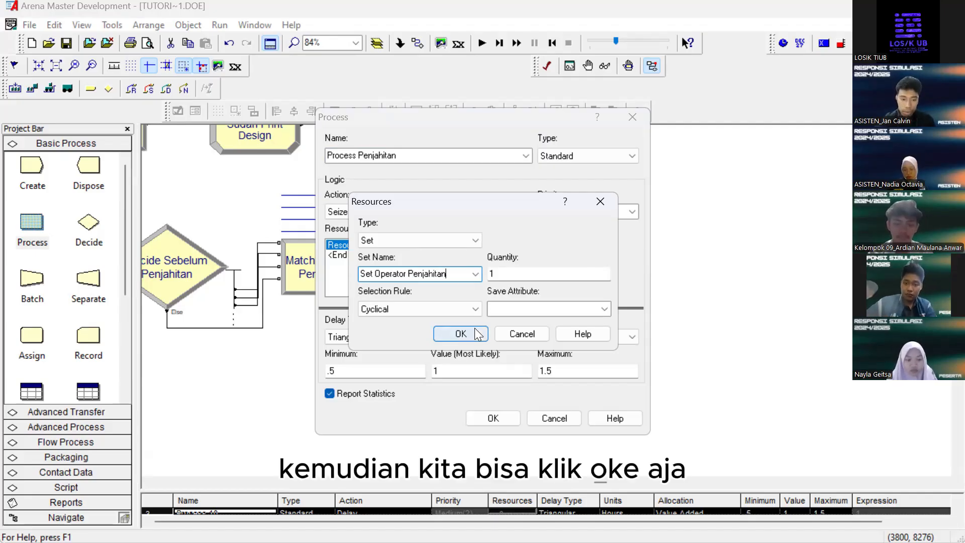
pyautogui.click(475, 329)
# Add a second resource of type Set named Set Mesin Jahit to Process Penjahitan
pyautogui.click(565, 245)
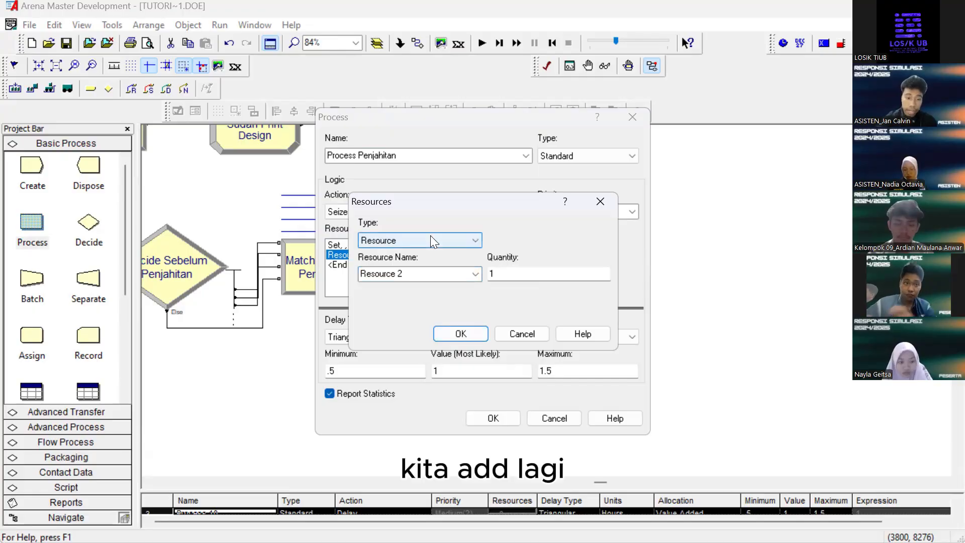
pyautogui.click(431, 238)
pyautogui.click(435, 262)
pyautogui.click(440, 277)
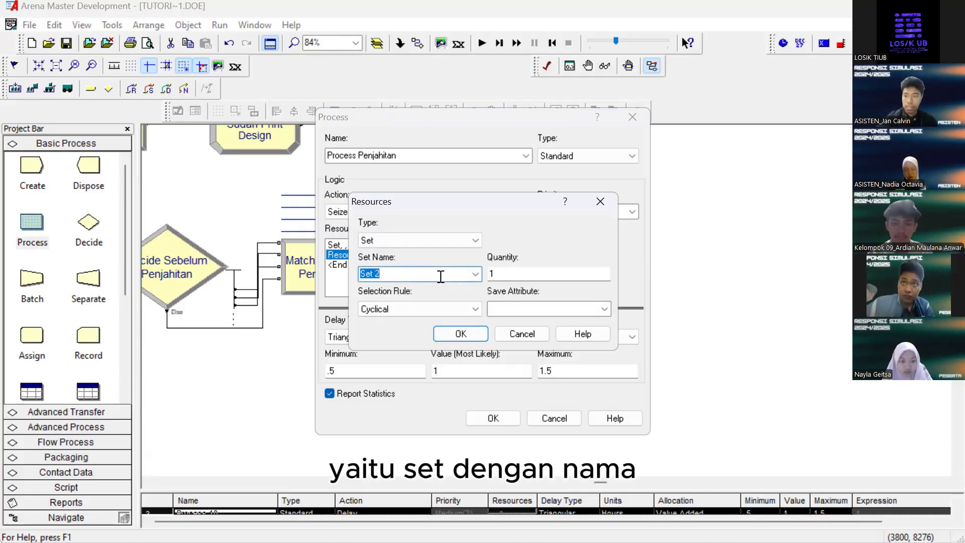
pyautogui.doubleClick(441, 276)
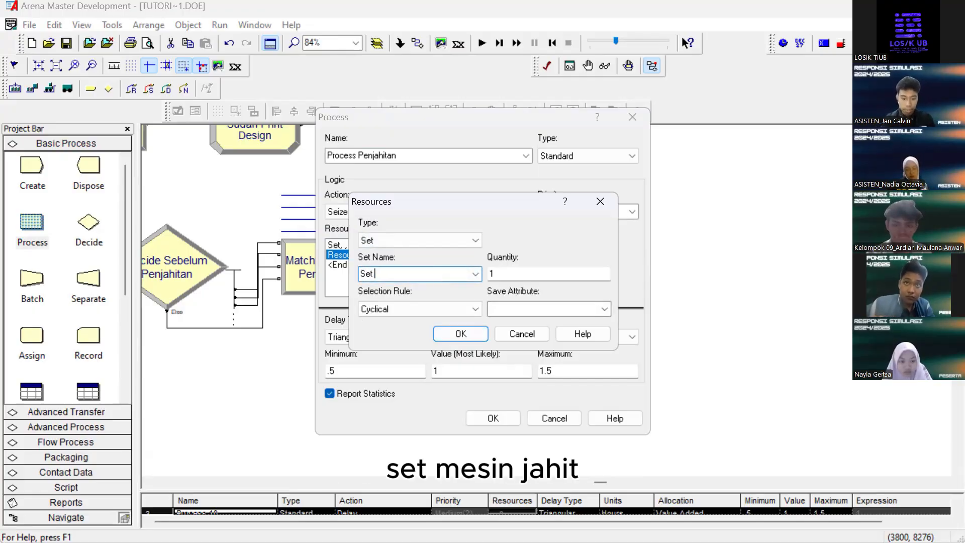
pyautogui.write('Mesin')
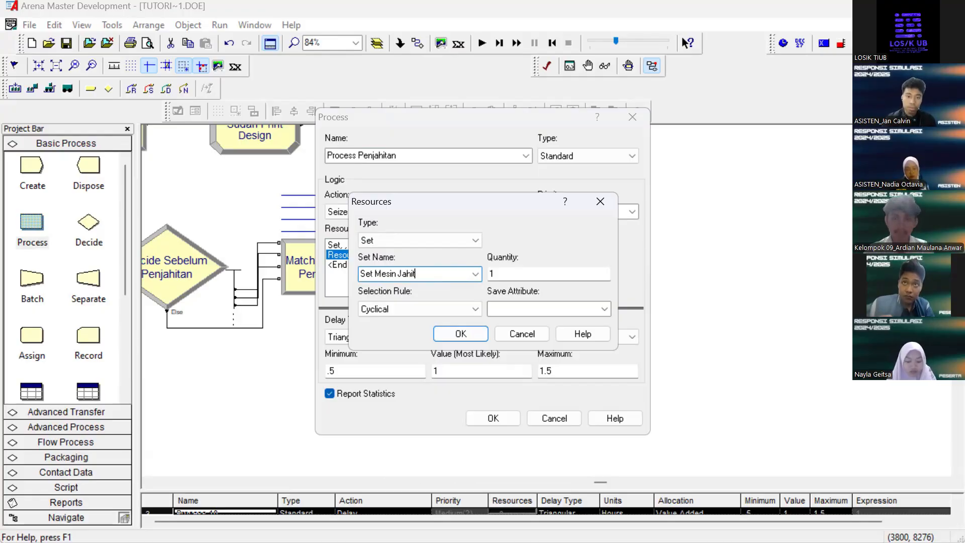
pyautogui.write(' Jahit')
pyautogui.click(463, 334)
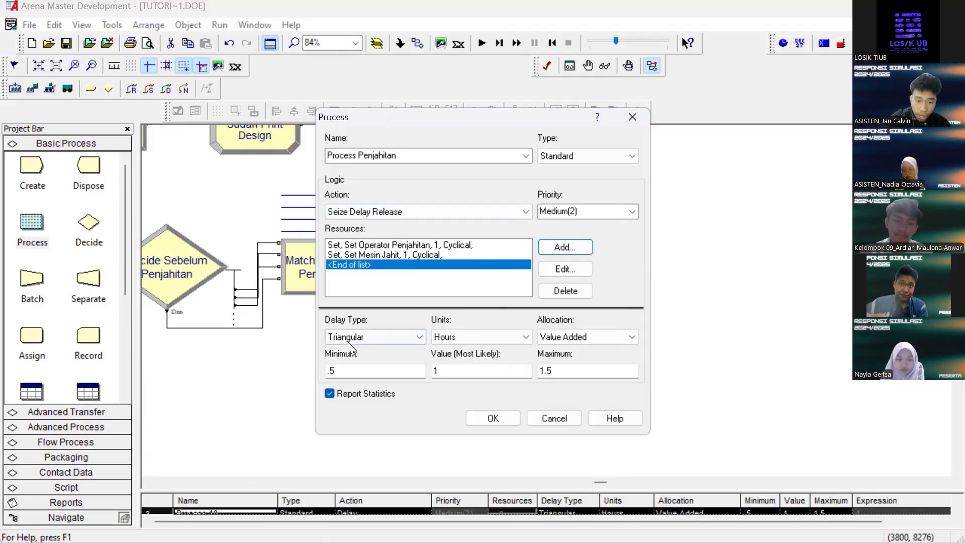
# Set the delay type of Process Penjahitan to Expression with units in Seconds
pyautogui.click(381, 336)
pyautogui.click(381, 336)
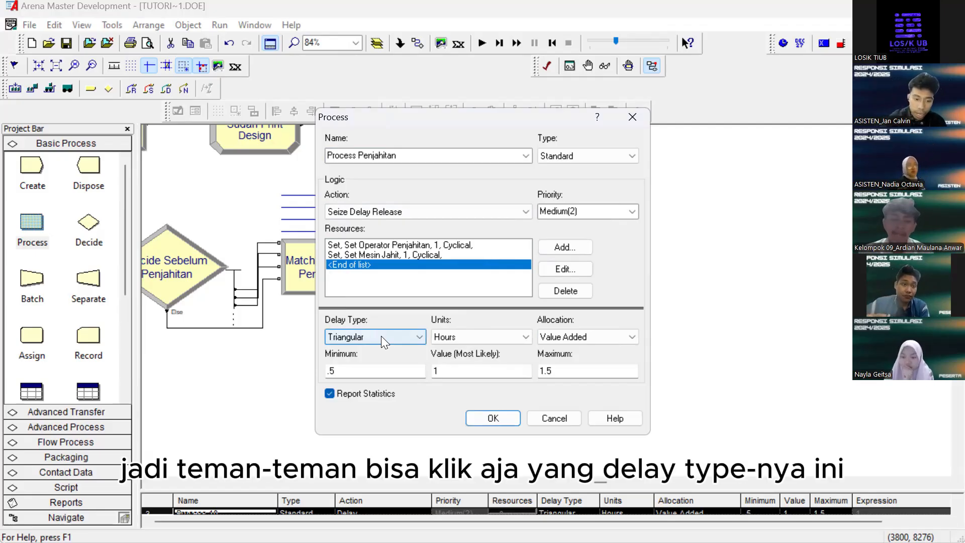
pyautogui.click(381, 336)
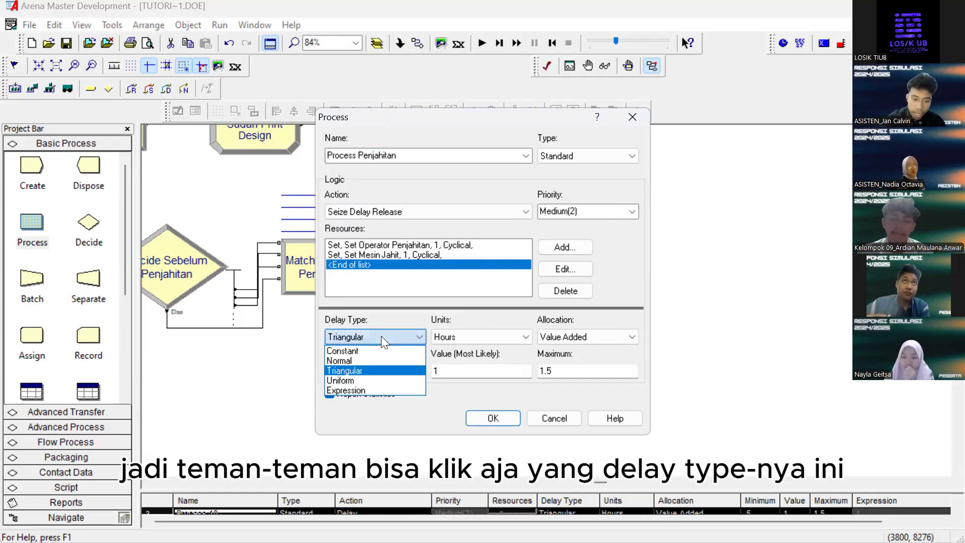
pyautogui.click(361, 387)
pyautogui.click(495, 336)
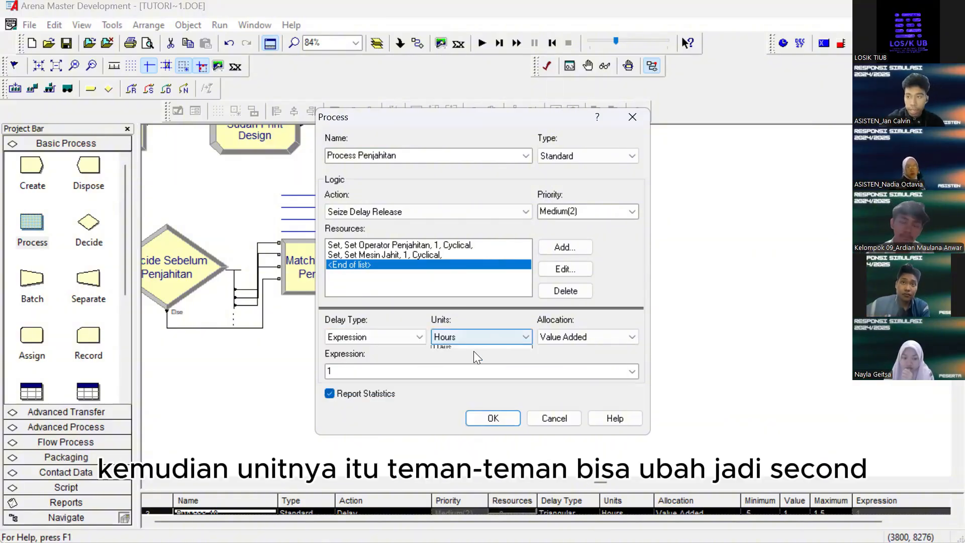
pyautogui.click(473, 351)
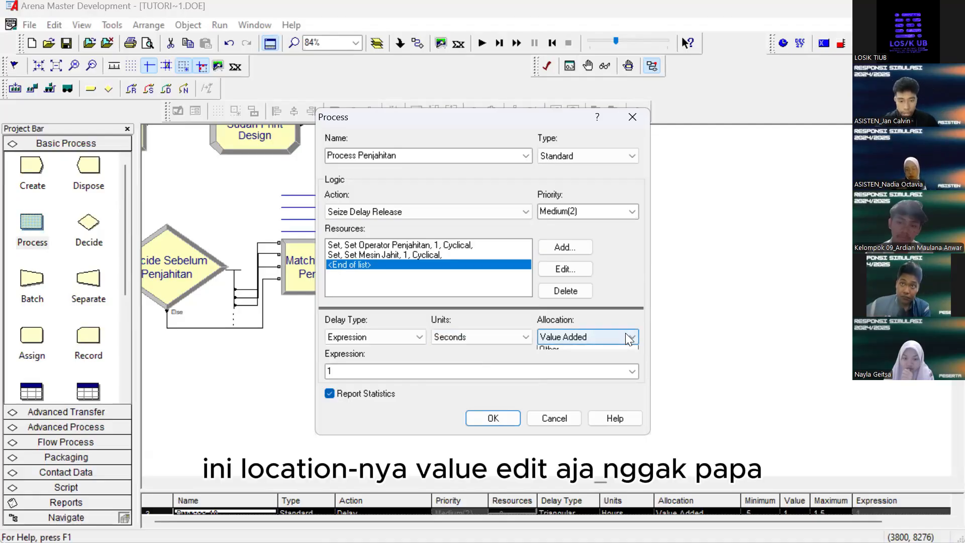
# Paste the delay expression (jahit== 0)*NORM(119, 1.8)+(jahit== 1)*NORM(82, 1.37) +(jahit == 2)*TRIA(50.7, 52.6, 58)+(jahit== 3)*TRIA(176, 180, 185) and confirm the module
pyautogui.click(550, 374)
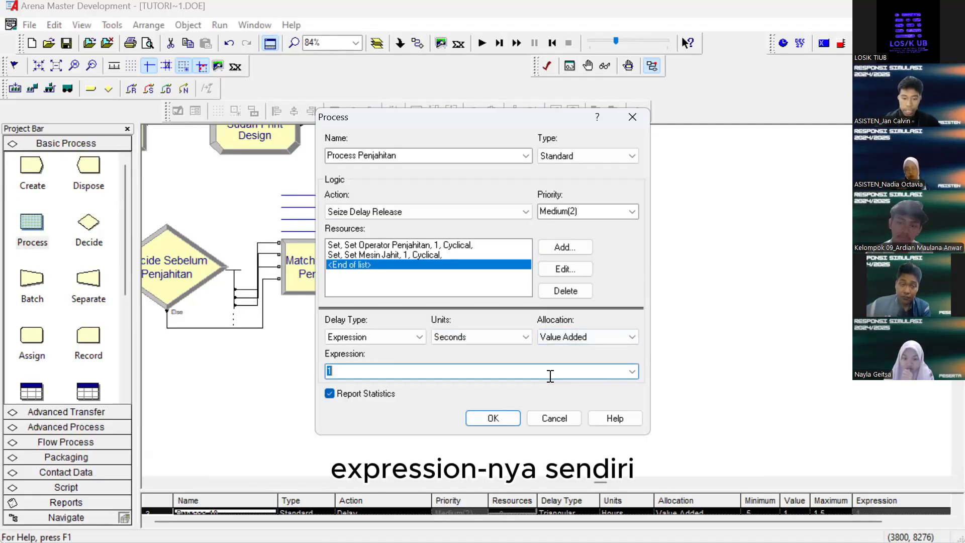
pyautogui.press('BackSpace')
pyautogui.hotkey('alt', 'Tab')
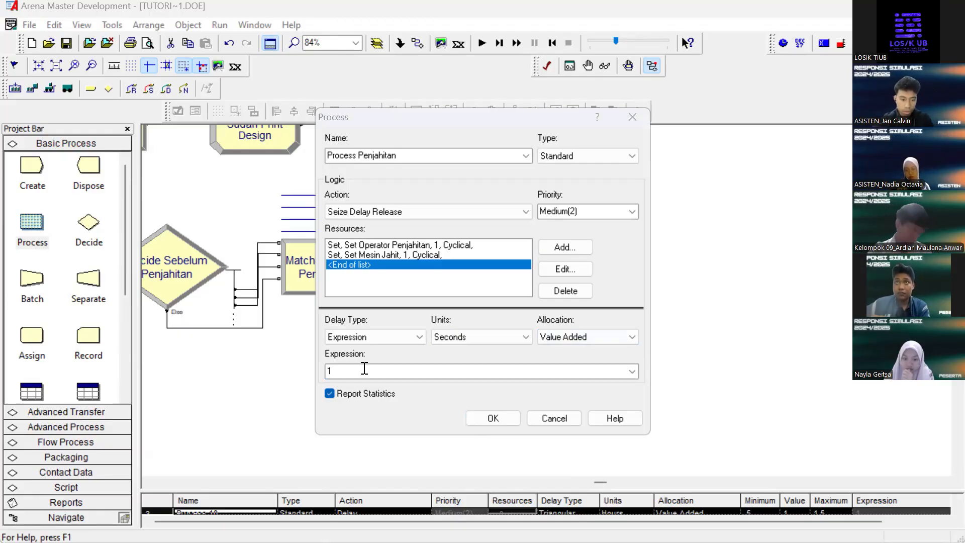
pyautogui.click(350, 370)
pyautogui.hotkey('ctrl', 'v')
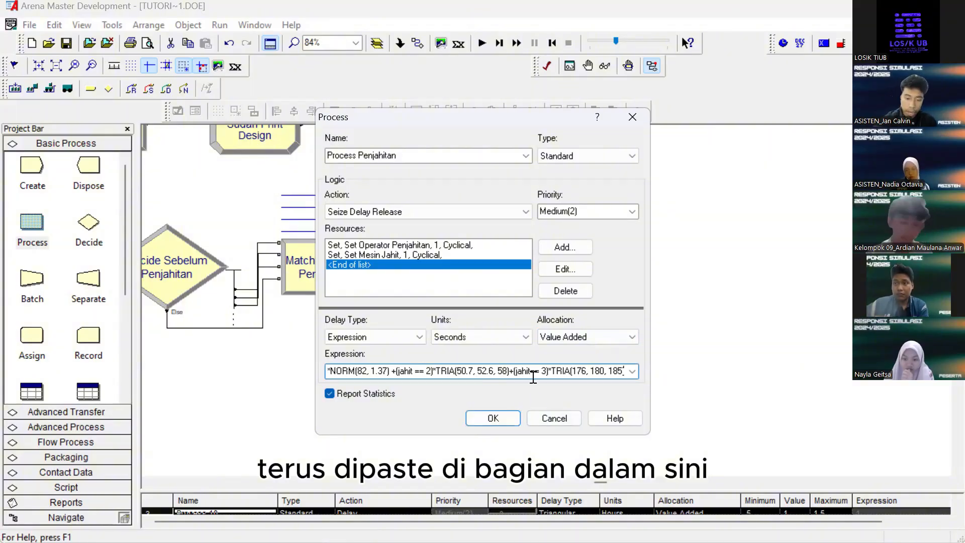
pyautogui.click(494, 418)
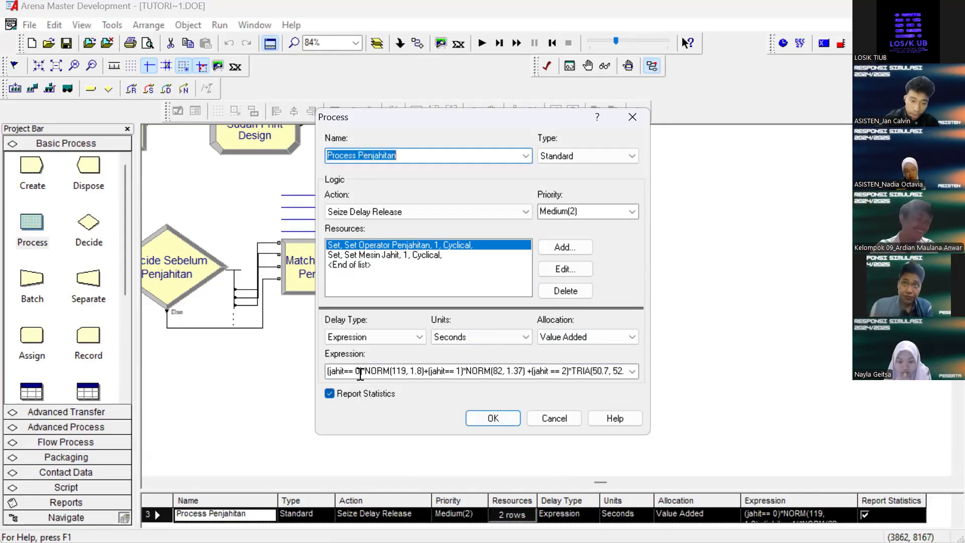
# Review the delay expression of Process Penjahitan, checking the time distribution assigned to each jahit value
pyautogui.click(360, 373)
pyautogui.click(412, 372)
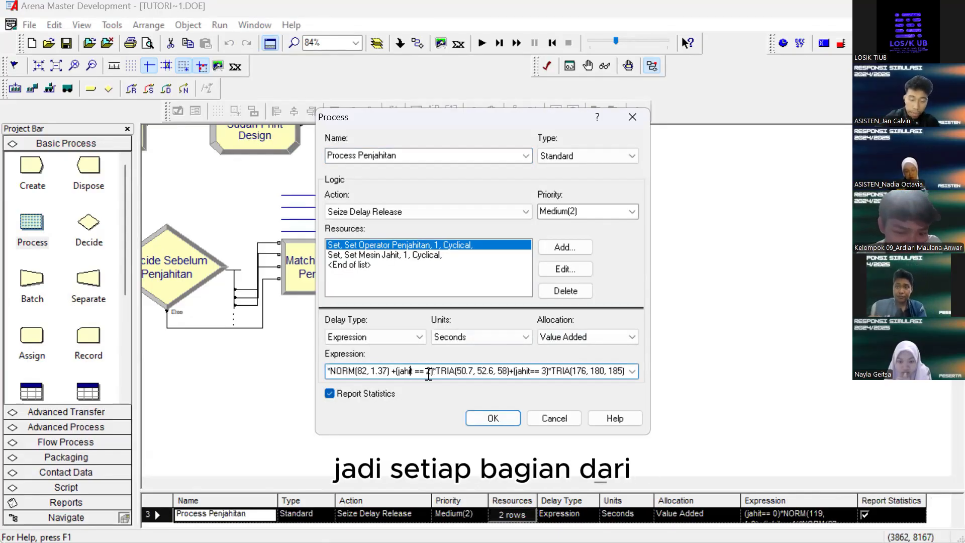
pyautogui.press('Left')
pyautogui.press('Left')
pyautogui.press('Left')
pyautogui.press('Left')
pyautogui.press('Left')
pyautogui.press('Left')
pyautogui.press('Left')
pyautogui.press('Left')
pyautogui.press('Left')
pyautogui.press('Left')
pyautogui.press('Left')
pyautogui.press('Left')
pyautogui.press('Left')
pyautogui.press('Left')
pyautogui.press('Left')
pyautogui.press('Left')
pyautogui.press('Left')
pyautogui.press('Left')
pyautogui.press('Left')
pyautogui.press('Left')
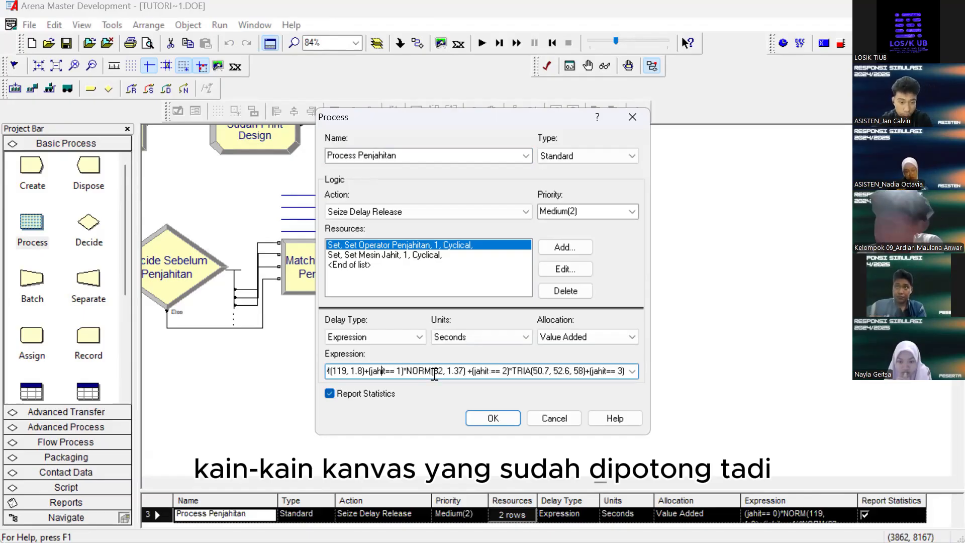
pyautogui.press('Left')
pyautogui.press('Left')
pyautogui.press('Left')
pyautogui.press('Left')
pyautogui.press('Left')
pyautogui.press('Left')
pyautogui.press('Left')
pyautogui.press('Left')
pyautogui.press('Left')
pyautogui.press('Left')
pyautogui.press('Left')
pyautogui.press('Left')
pyautogui.press('Left')
pyautogui.press('Left')
pyautogui.press('Left')
pyautogui.press('Left')
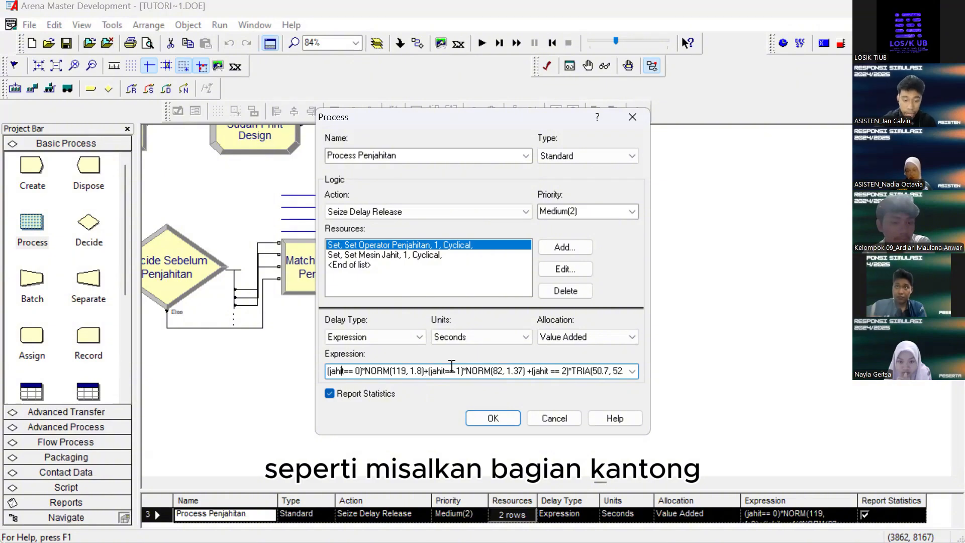
pyautogui.click(493, 418)
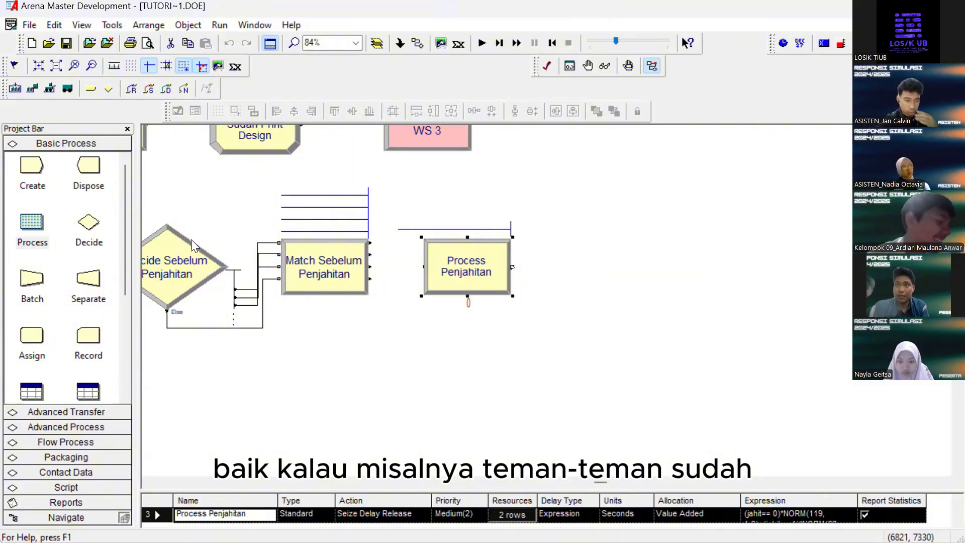
# Show the Set data table from Basic Process at a larger size and locate Set Operator Penjahitan and Set Mesin Jahit
pyautogui.click(430, 378)
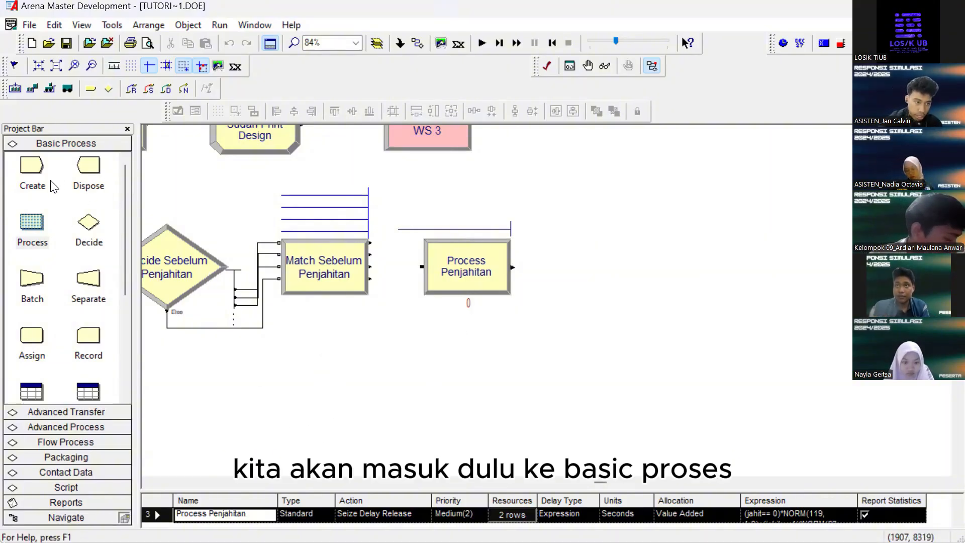
pyautogui.scroll(-3, 53, 184)
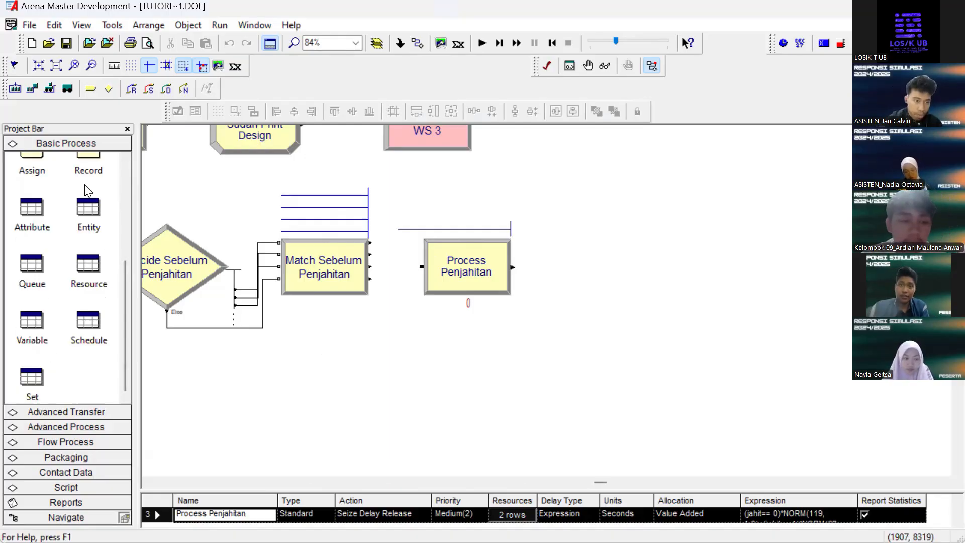
pyautogui.click(32, 385)
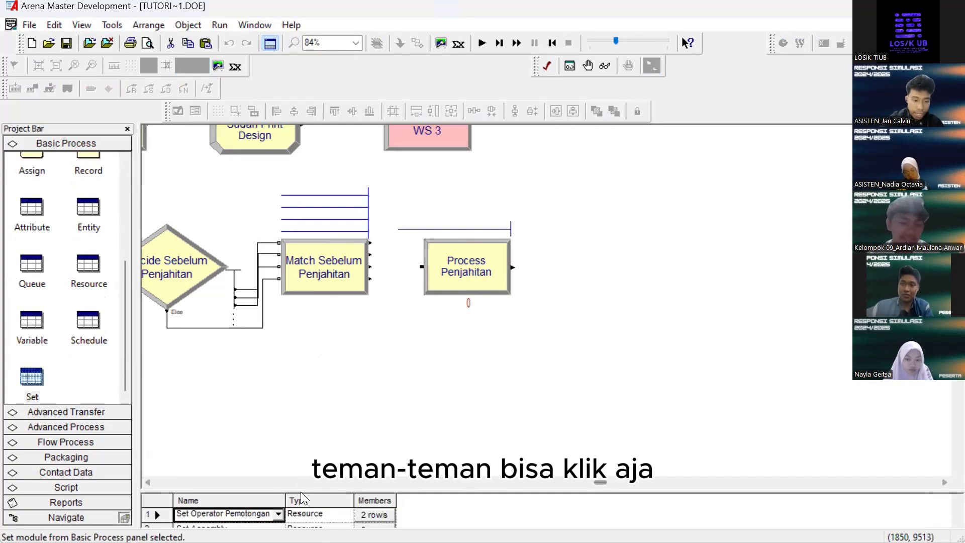
pyautogui.moveTo(302, 492); pyautogui.dragTo(284, 210)
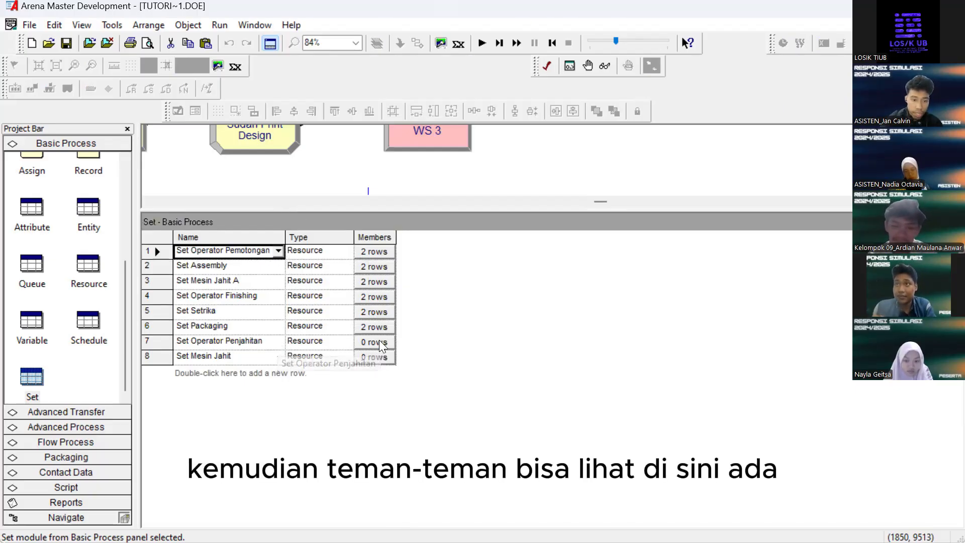
pyautogui.click(195, 343)
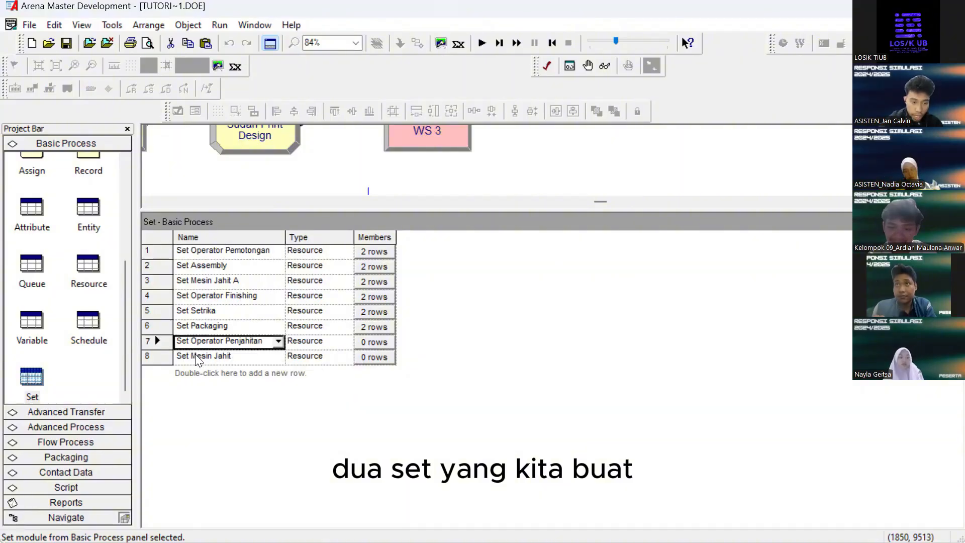
pyautogui.click(195, 353)
pyautogui.click(210, 342)
pyautogui.click(237, 358)
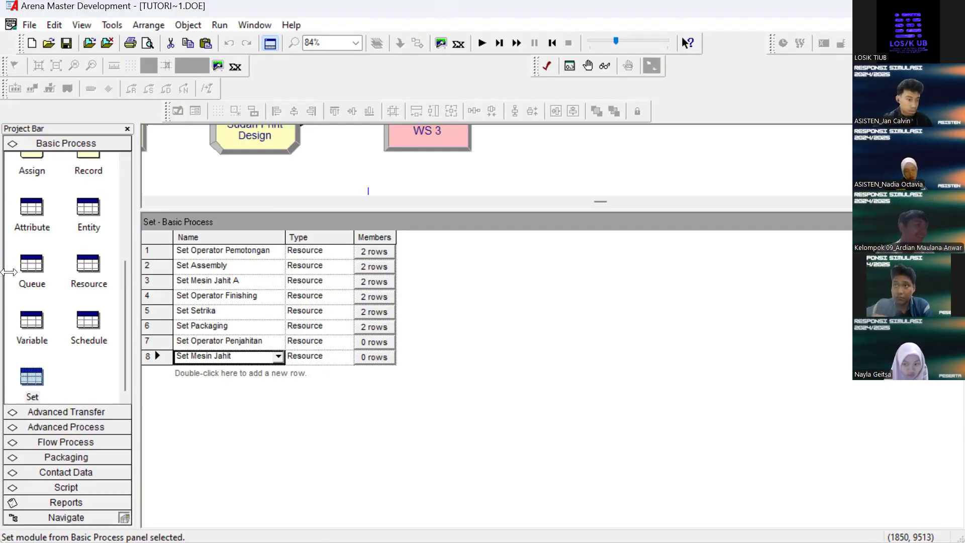
# Add a first member named Mesin Jahit 1 to Set Mesin Jahit
pyautogui.click(379, 357)
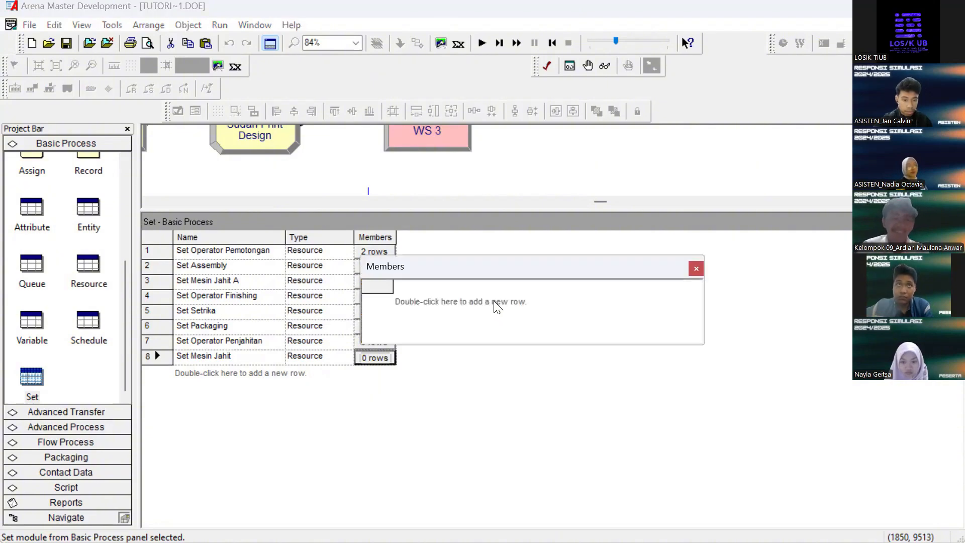
pyautogui.click(696, 269)
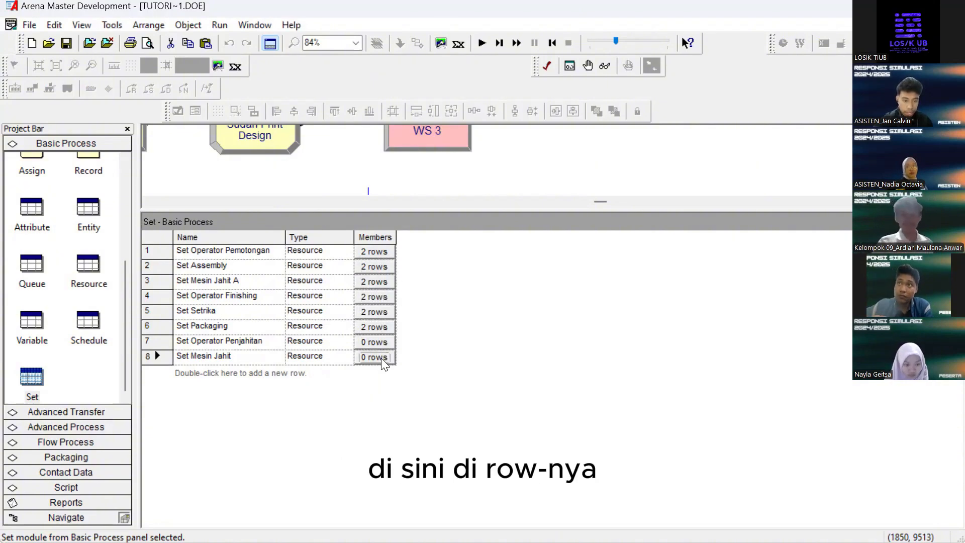
pyautogui.click(380, 358)
pyautogui.doubleClick(474, 313)
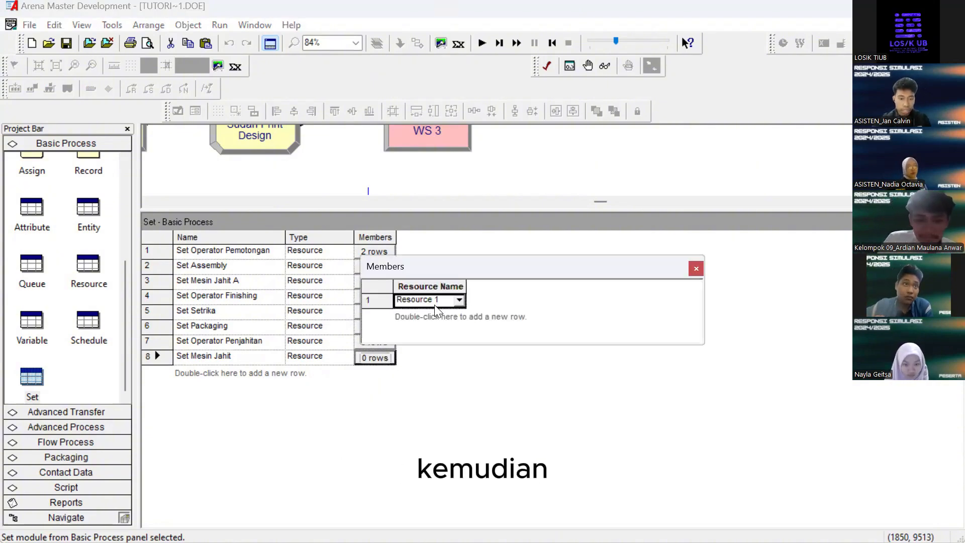
pyautogui.click(444, 299)
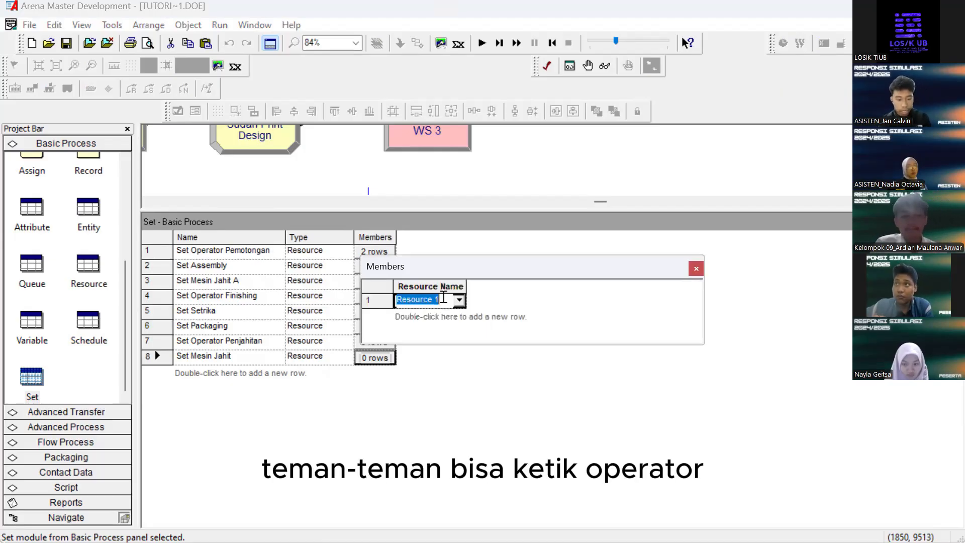
pyautogui.write('Operator')
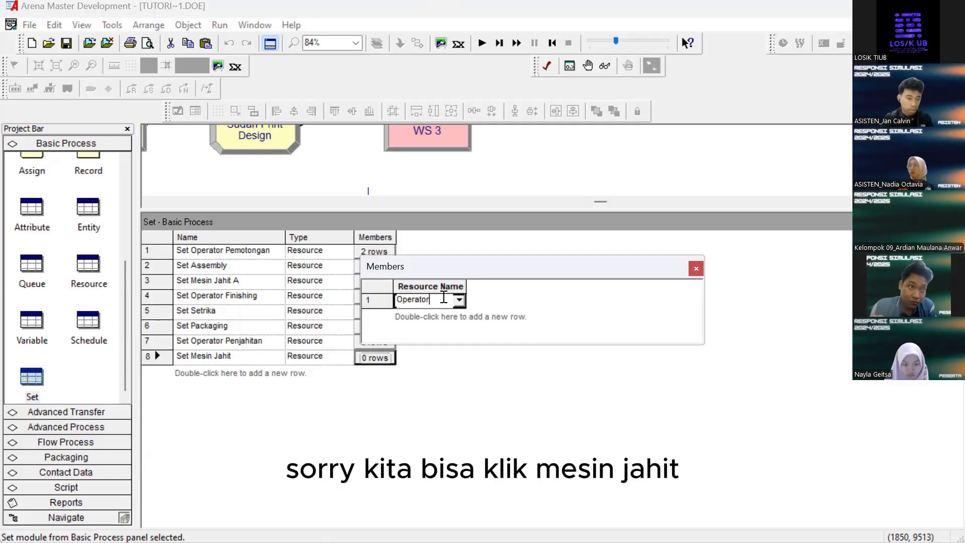
pyautogui.hotkey('ctrl', 'a')
pyautogui.write('Mesin J')
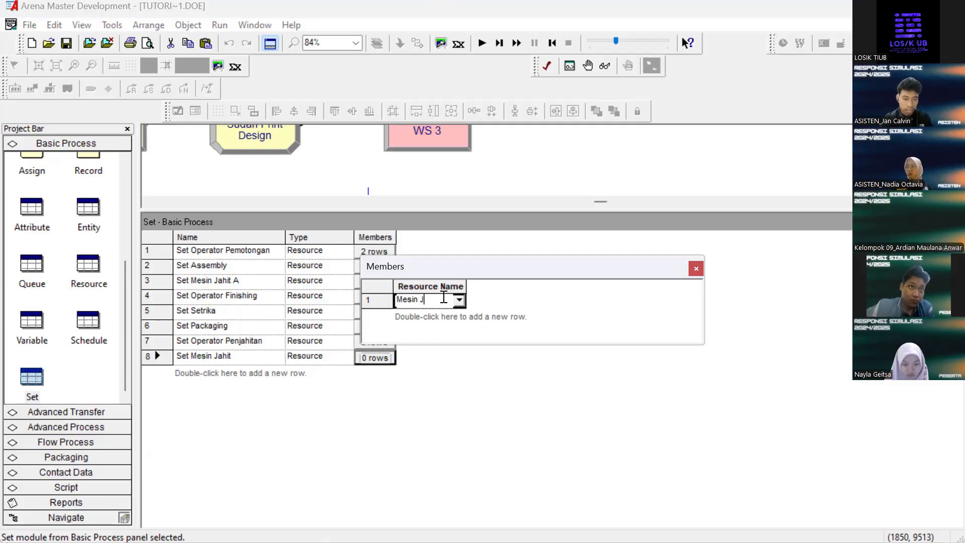
pyautogui.write('ahit 1')
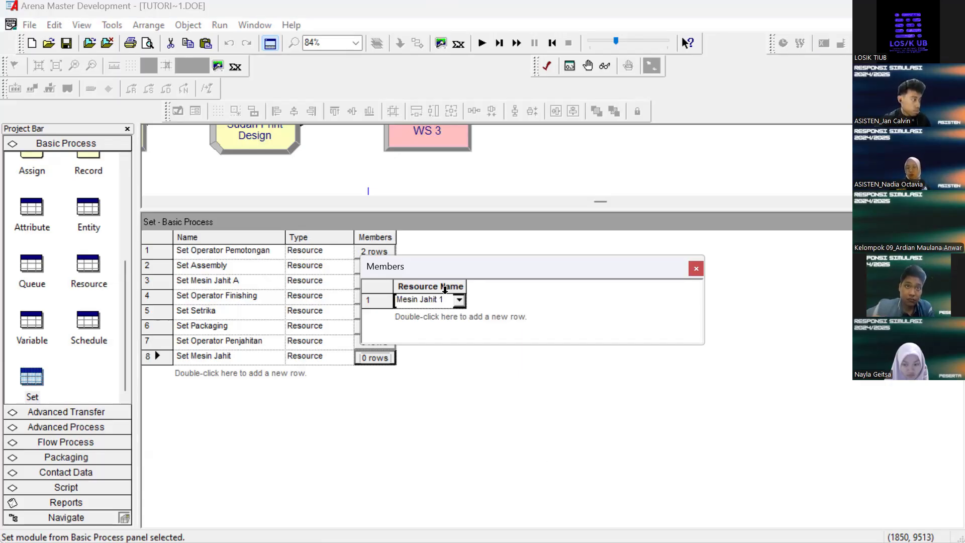
# Add a second member to Set Mesin Jahit, reusing the copied name text to make it Mesin Jahit 2
pyautogui.doubleClick(454, 320)
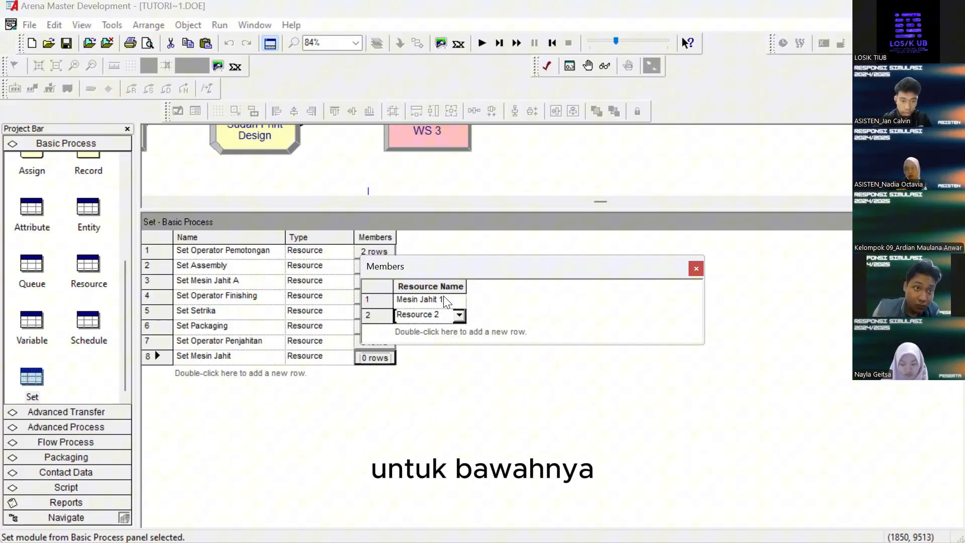
pyautogui.click(444, 299)
pyautogui.doubleClick(447, 301)
pyautogui.click(438, 305)
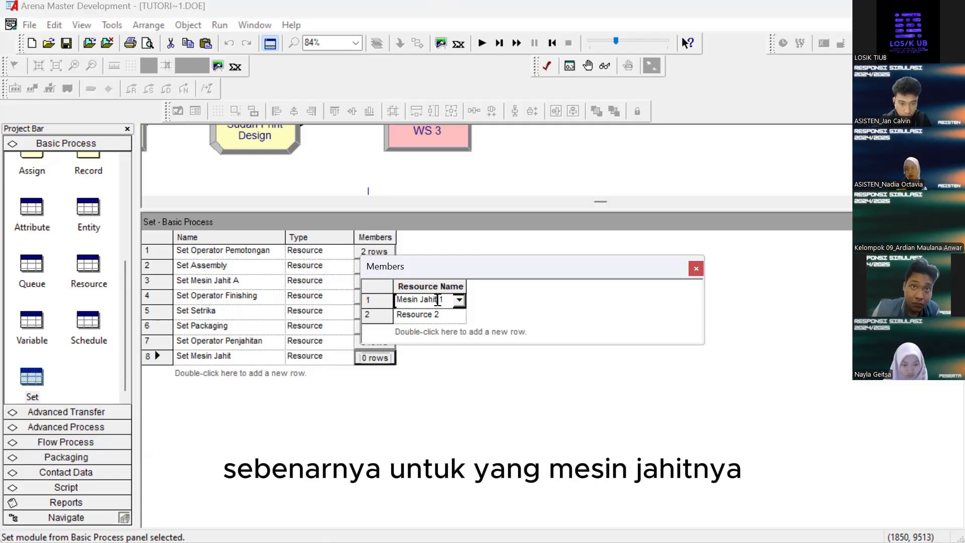
pyautogui.moveTo(438, 299); pyautogui.dragTo(392, 300)
pyautogui.hotkey('ctrl', 'c')
pyautogui.click(427, 315)
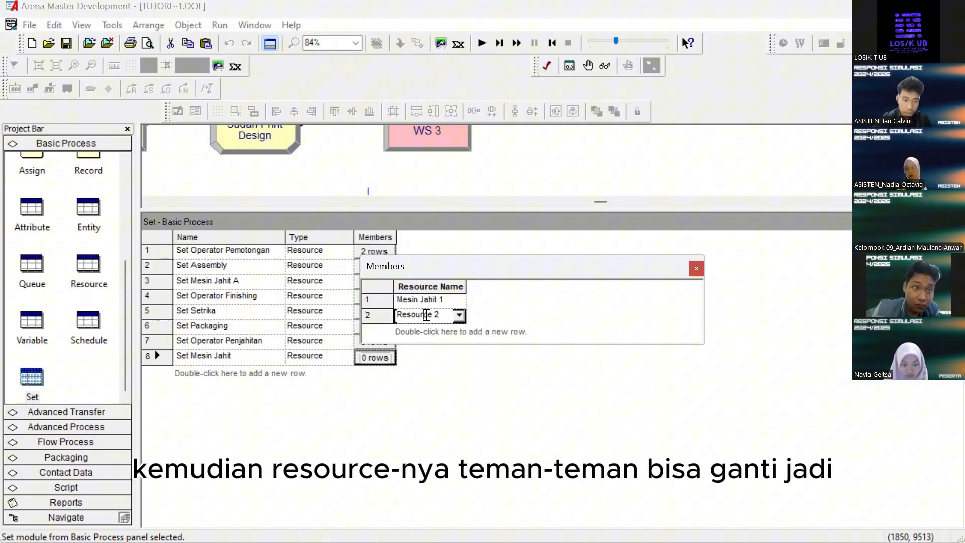
pyautogui.doubleClick(427, 315)
pyautogui.hotkey('ctrl', 'v')
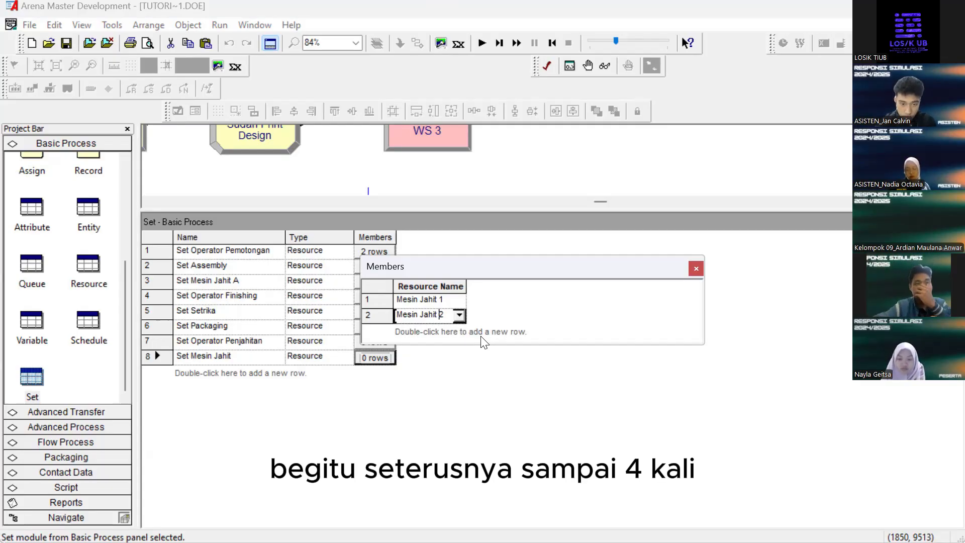
# Add the members Mesin Jahit 3 and Mesin Jahit 4 to Set Mesin Jahit and close its member list
pyautogui.doubleClick(481, 334)
pyautogui.moveTo(490, 344); pyautogui.dragTo(490, 410)
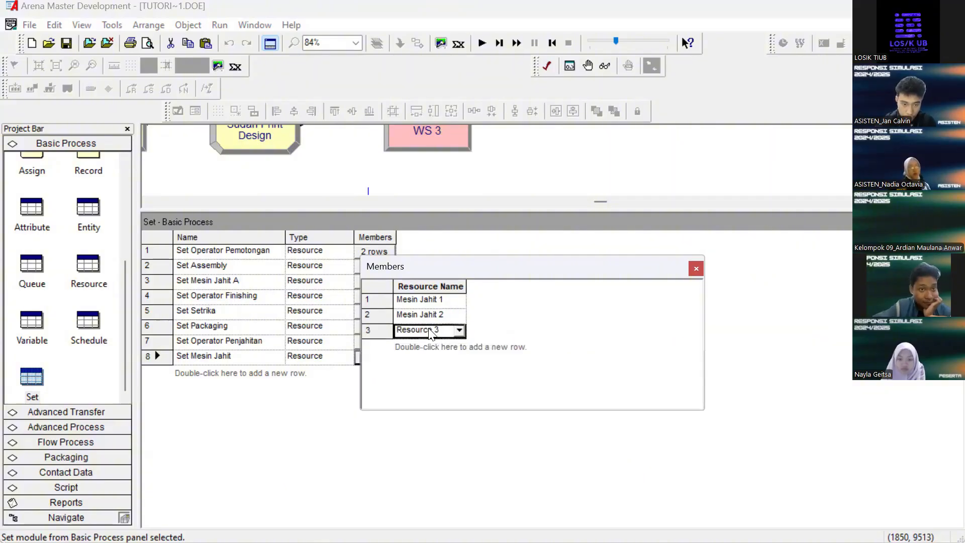
pyautogui.click(421, 326)
pyautogui.write('Mesin Jahit 3')
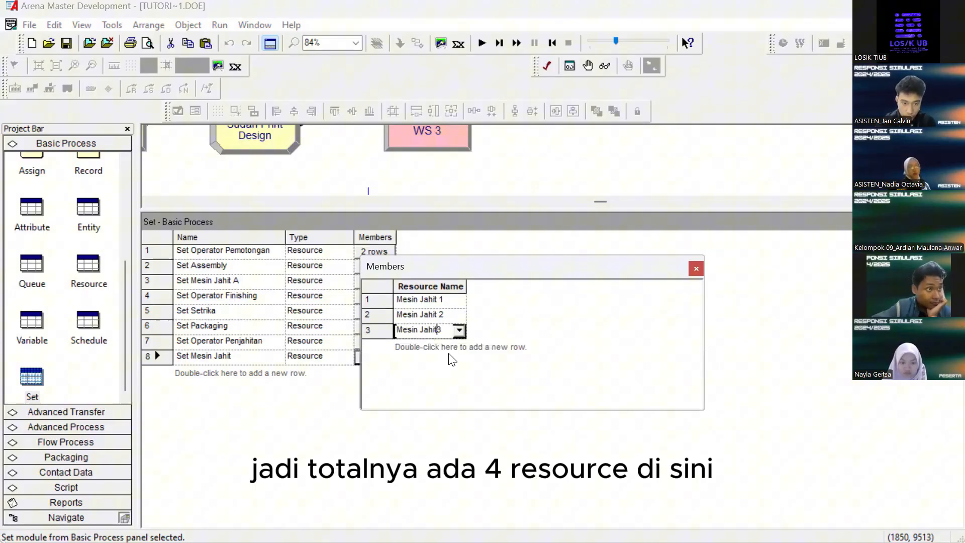
pyautogui.doubleClick(444, 360)
pyautogui.click(420, 345)
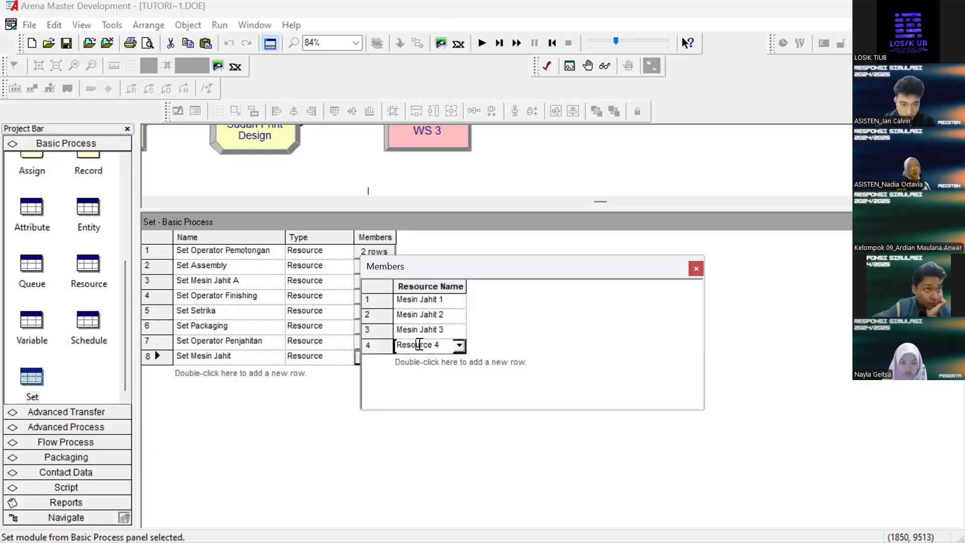
pyautogui.doubleClick(420, 345)
pyautogui.write('Mesin Jahit')
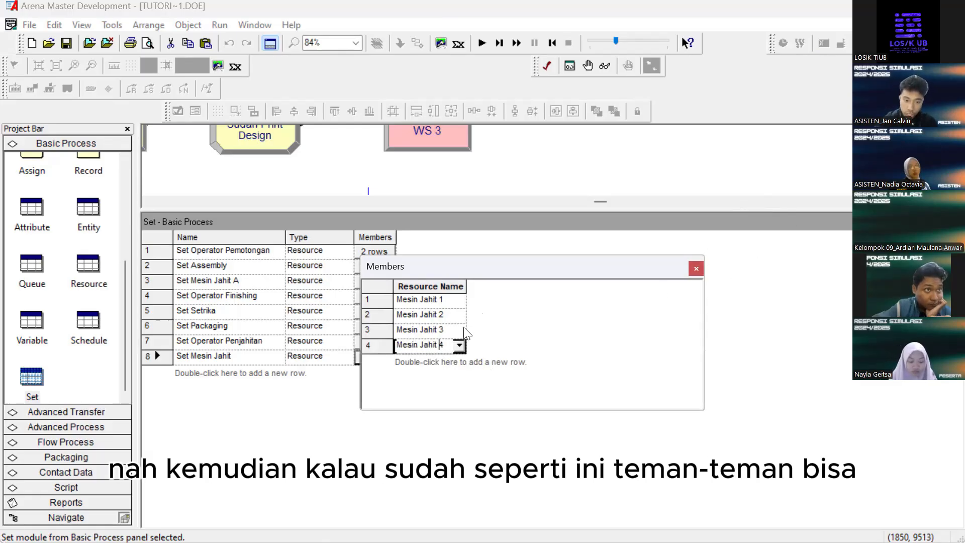
pyautogui.click(695, 270)
# Add a first member named Operator penjahitan 1 to Set Operator Penjahitan and copy its name text without the number
pyautogui.click(382, 342)
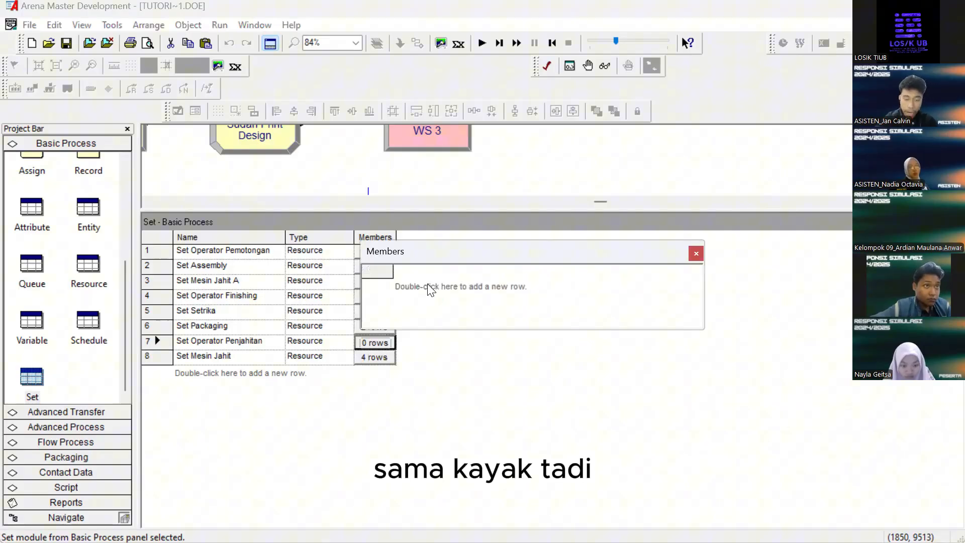
pyautogui.doubleClick(437, 289)
pyautogui.click(417, 284)
pyautogui.click(417, 283)
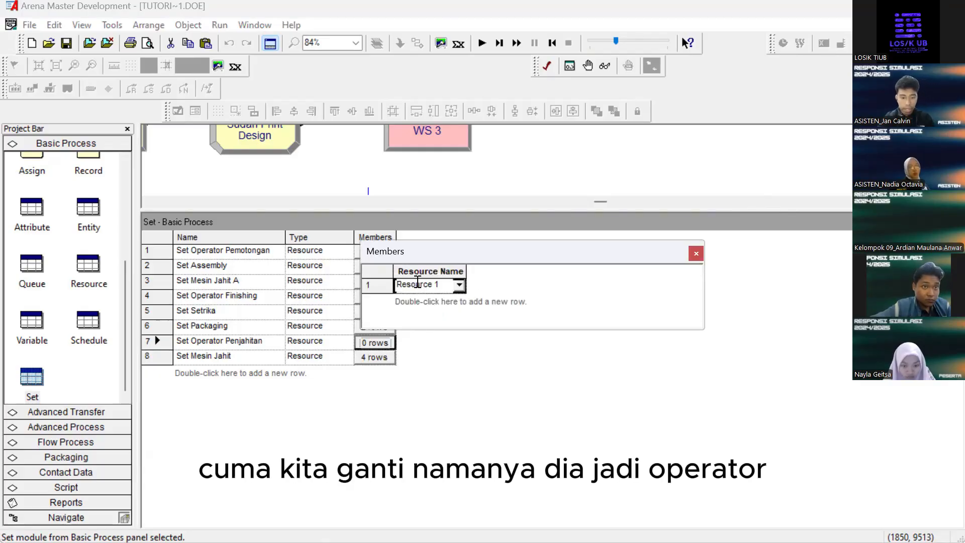
pyautogui.doubleClick(418, 283)
pyautogui.write('Operator')
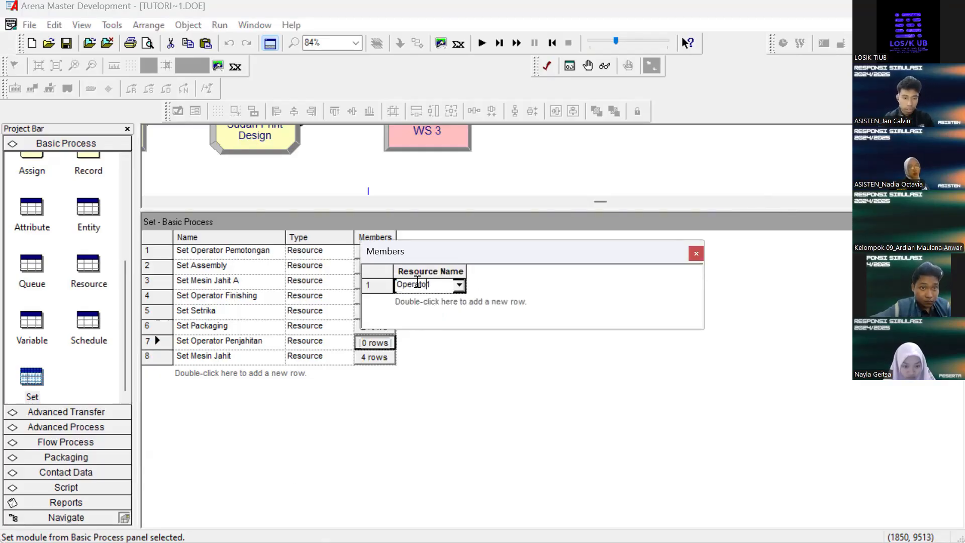
pyautogui.write('penjahitan')
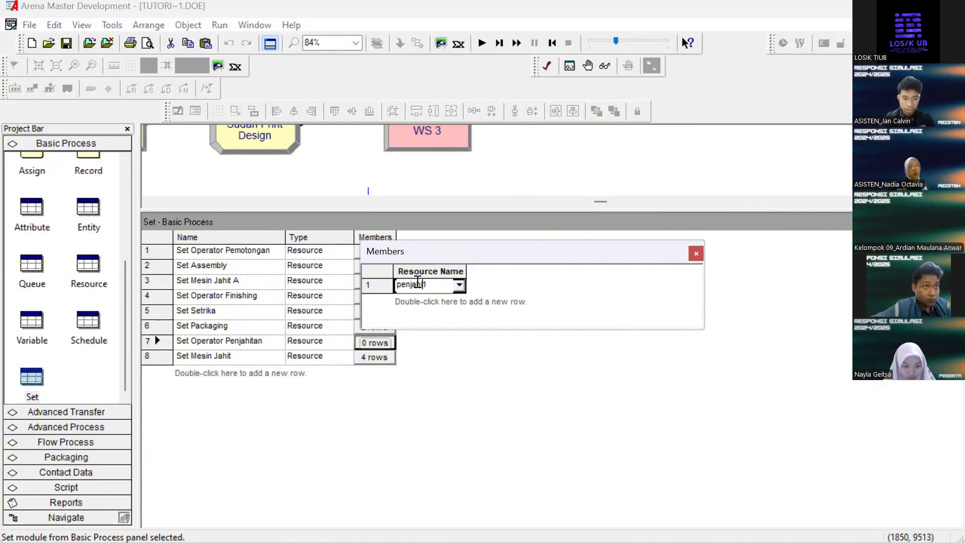
pyautogui.hotkey('shift', 'Home')
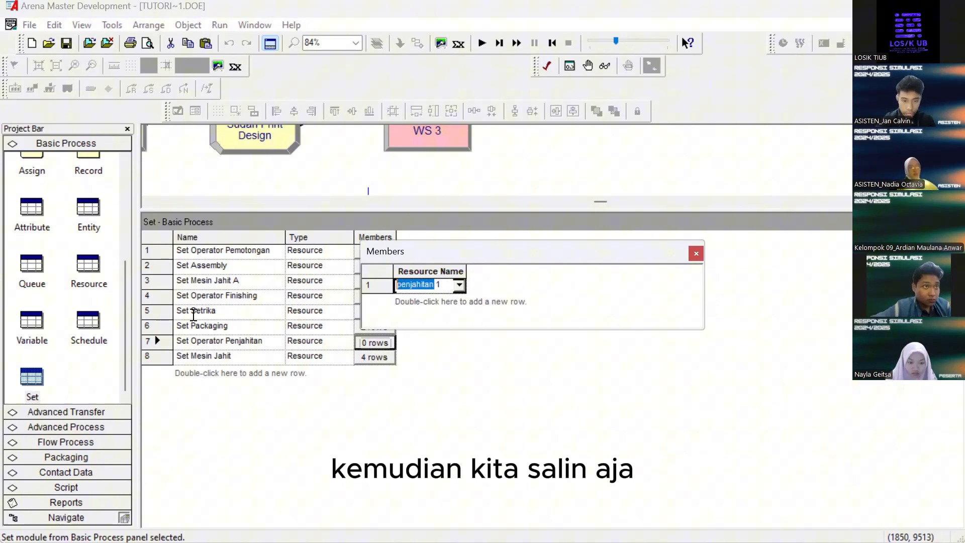
pyautogui.hotkey('shift', 'Left')
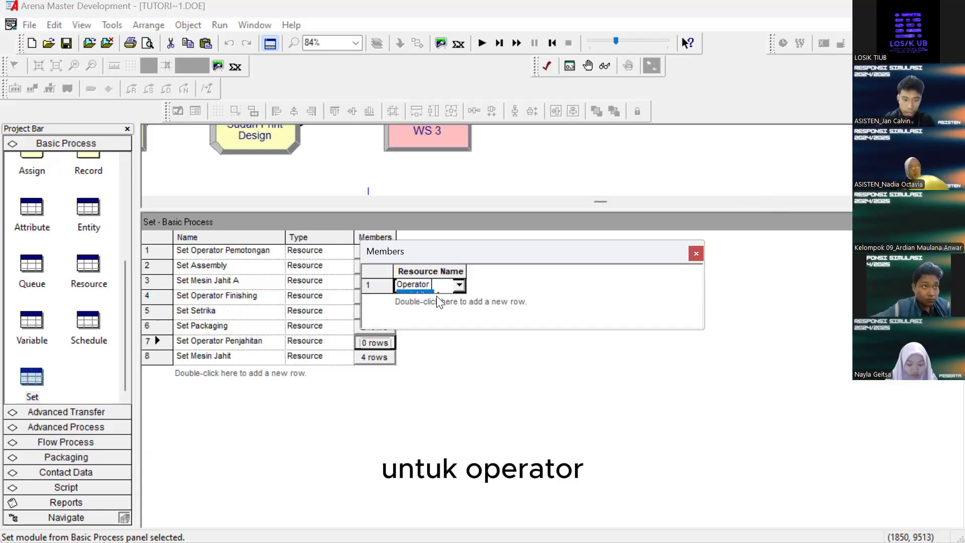
pyautogui.click(400, 283)
pyautogui.moveTo(401, 283); pyautogui.dragTo(435, 300)
pyautogui.hotkey('ctrl', 'c')
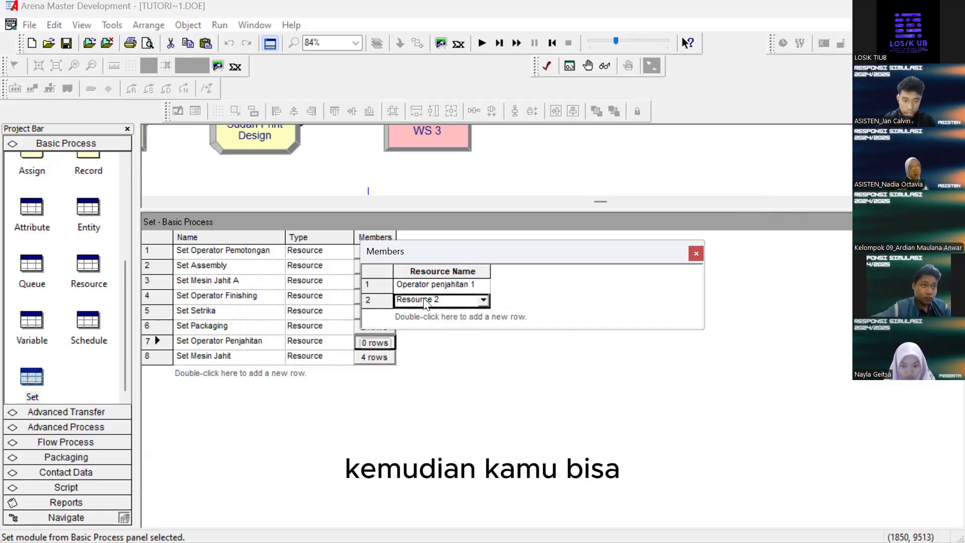
# Complete Set Operator Penjahitan with the members Operator penjahitan 2, Operator penjahitan 3 and Operator penjahitan 4, and close its member list
pyautogui.doubleClick(424, 300)
pyautogui.hotkey('ctrl', 'v')
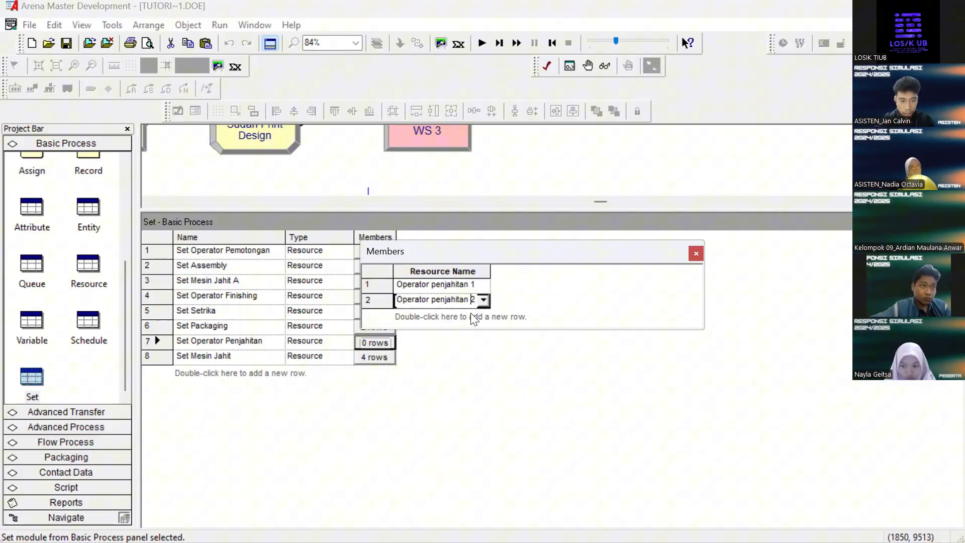
pyautogui.doubleClick(473, 315)
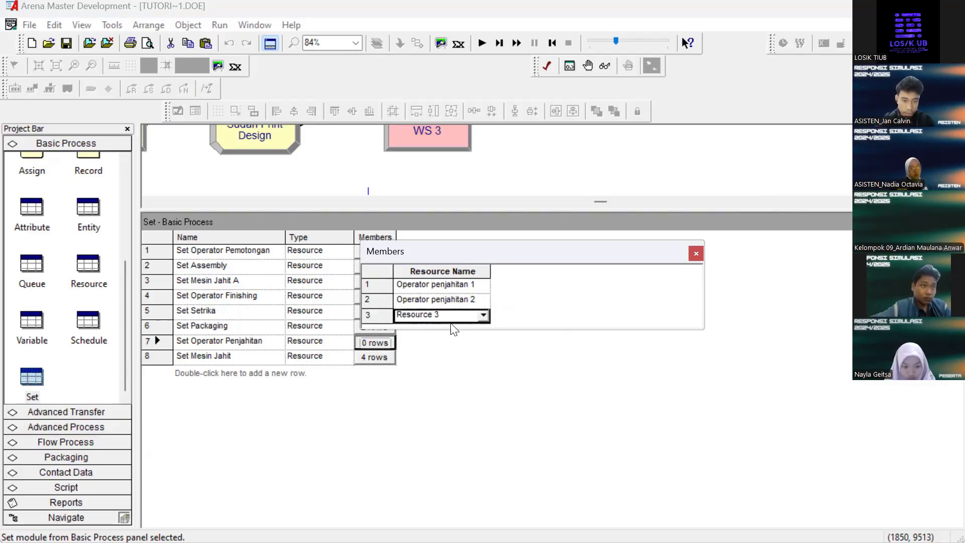
pyautogui.doubleClick(421, 314)
pyautogui.hotkey('ctrl', 'v')
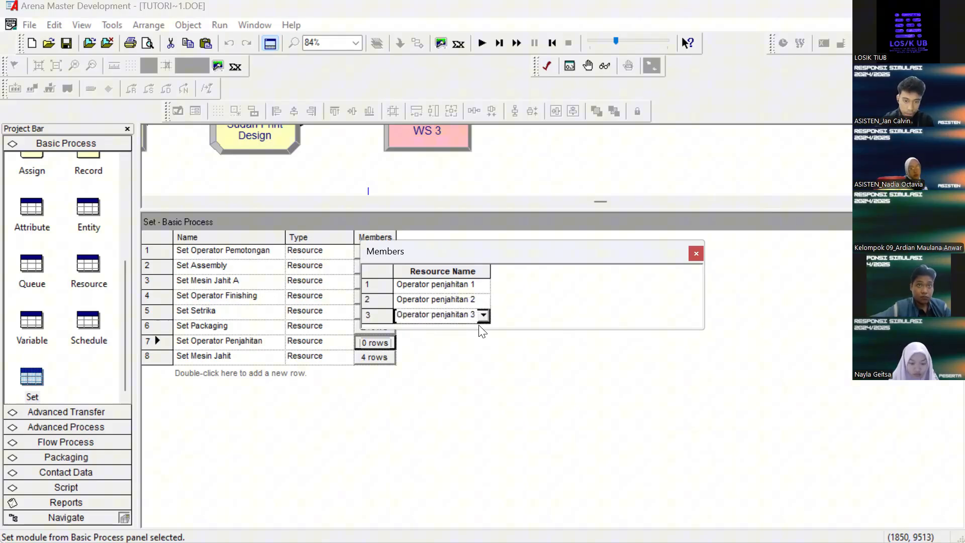
pyautogui.doubleClick(478, 330)
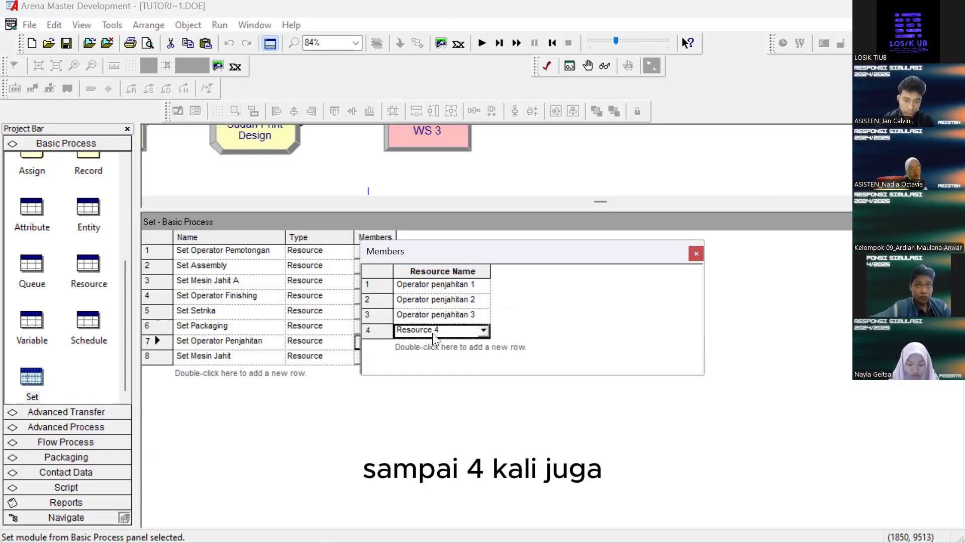
pyautogui.doubleClick(419, 329)
pyautogui.hotkey('ctrl', 'v')
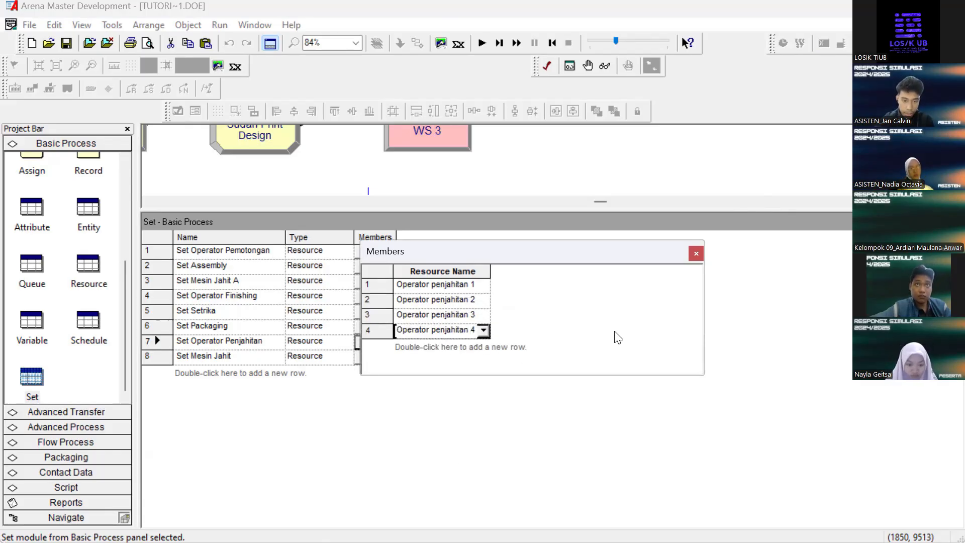
pyautogui.click(699, 254)
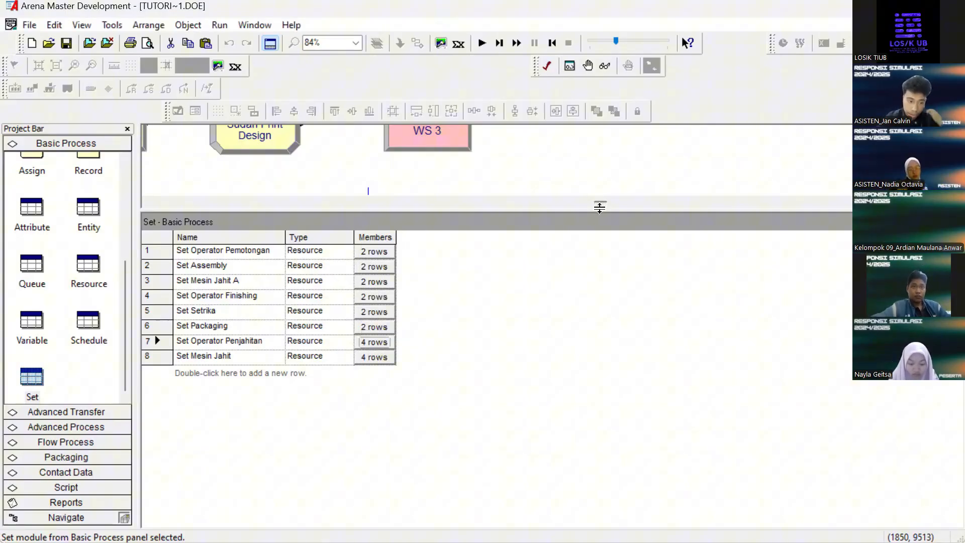
# Review the member list of Set Operator Penjahitan and enlarge the flowchart area to show Process Penjahitan
pyautogui.click(364, 341)
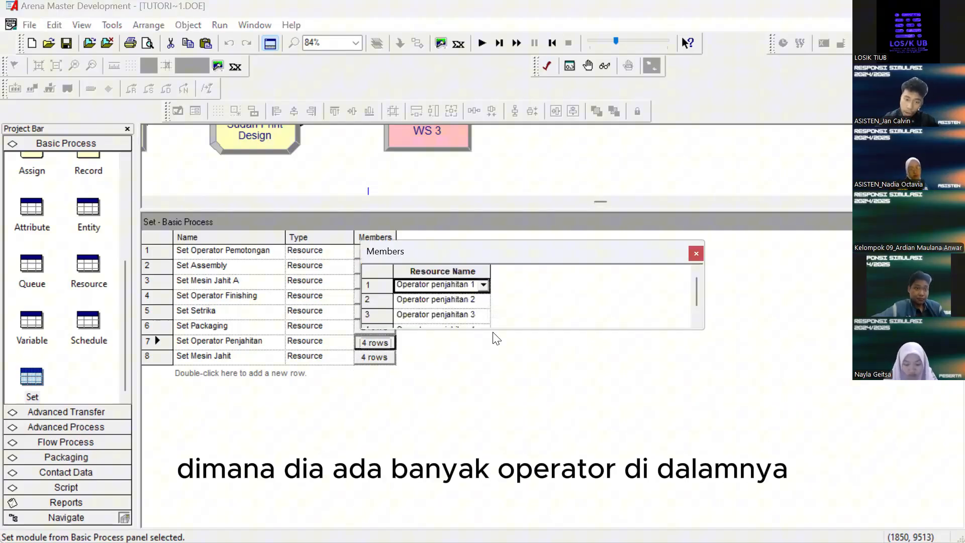
pyautogui.click(696, 253)
pyautogui.moveTo(513, 203); pyautogui.dragTo(511, 354)
pyautogui.scroll(-2, 477, 265)
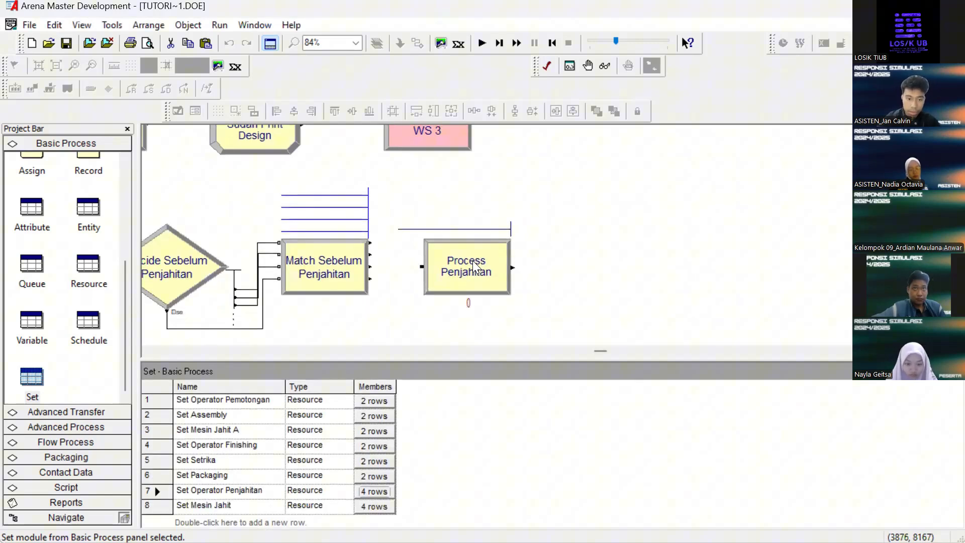
pyautogui.hscroll(3, 495, 245)
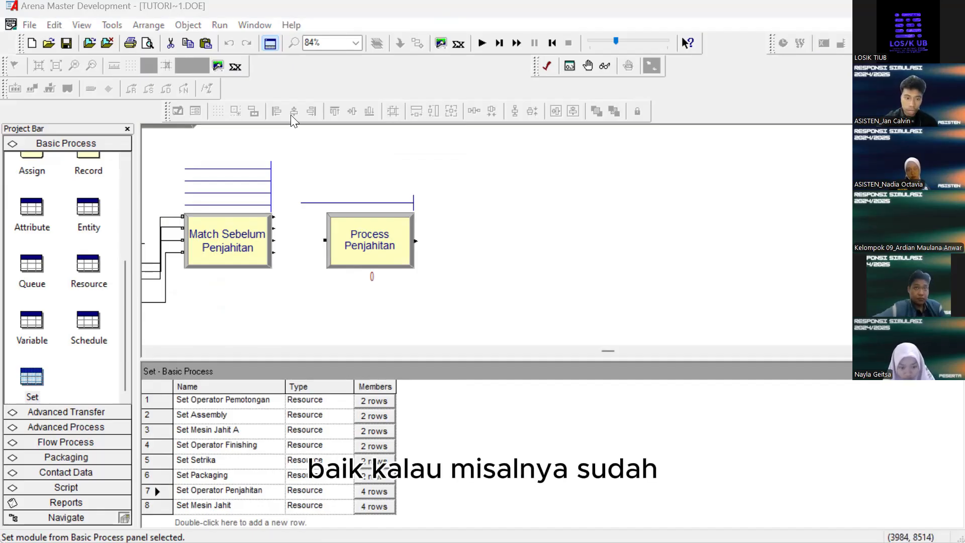
# Duplicate the Decide Sebelum Penjahitan module and place the copy after Process Penjahitan
pyautogui.hscroll(-4, 393, 295)
pyautogui.hscroll(2, 488, 224)
pyautogui.hscroll(-2, 578, 239)
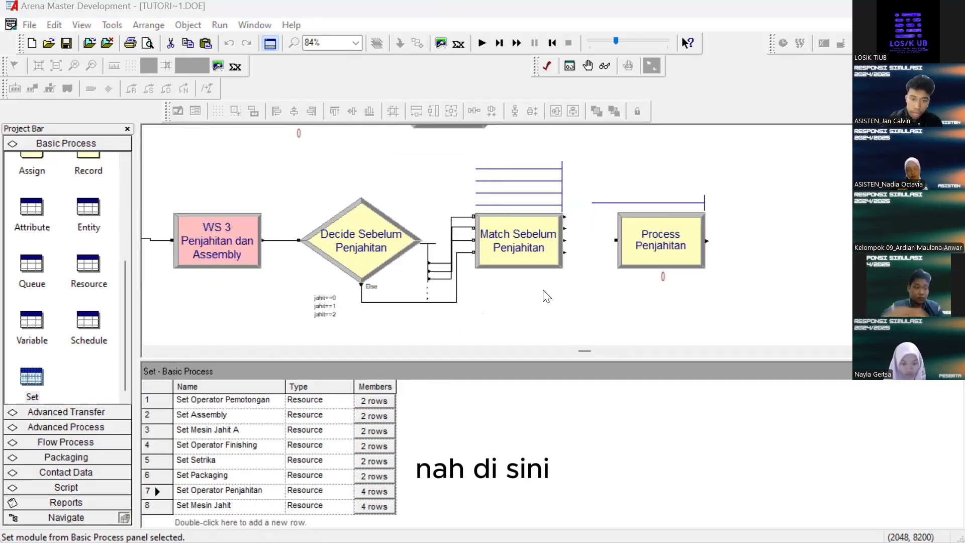
pyautogui.click(532, 297)
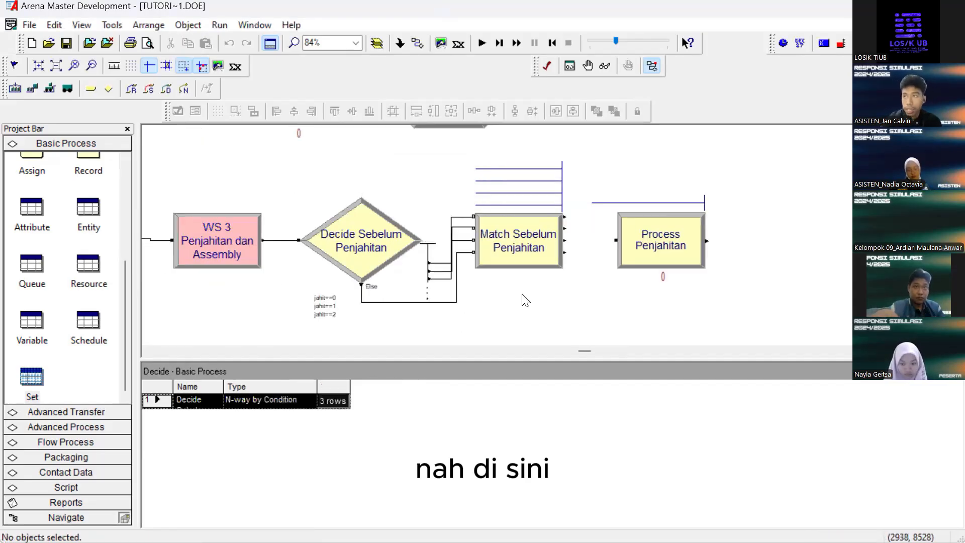
pyautogui.click(361, 246)
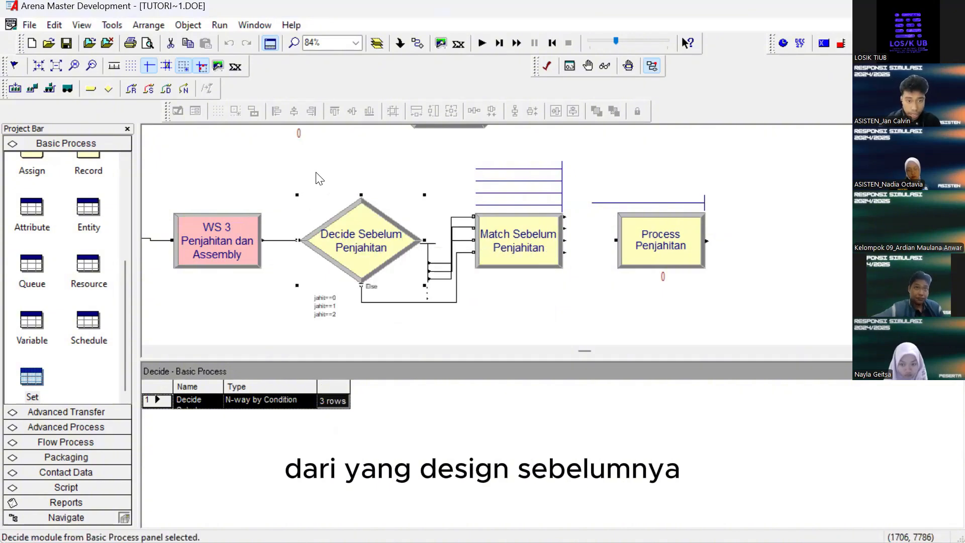
pyautogui.click(291, 174)
pyautogui.click(360, 244)
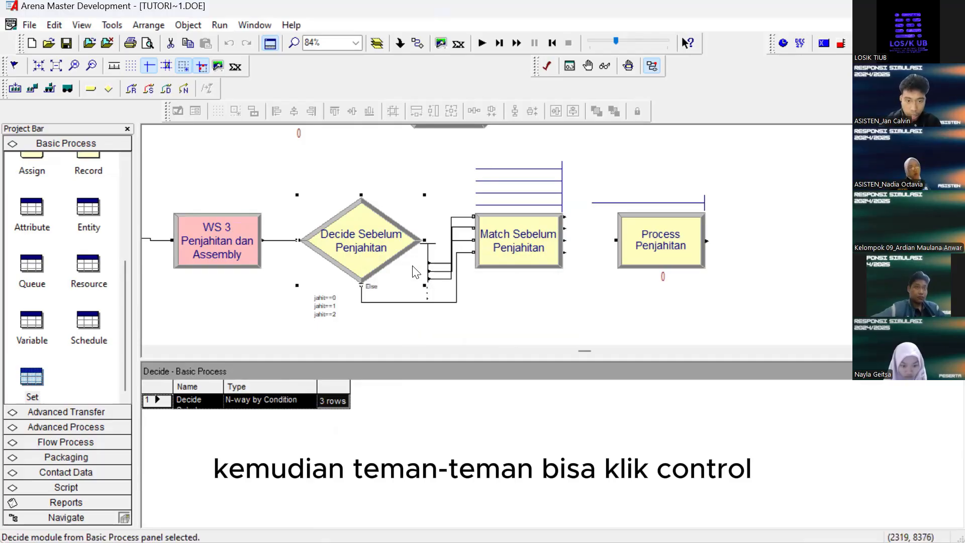
pyautogui.hotkey('ctrl', 'd')
pyautogui.moveTo(766, 233); pyautogui.dragTo(814, 221)
pyautogui.hscroll(4, 798, 261)
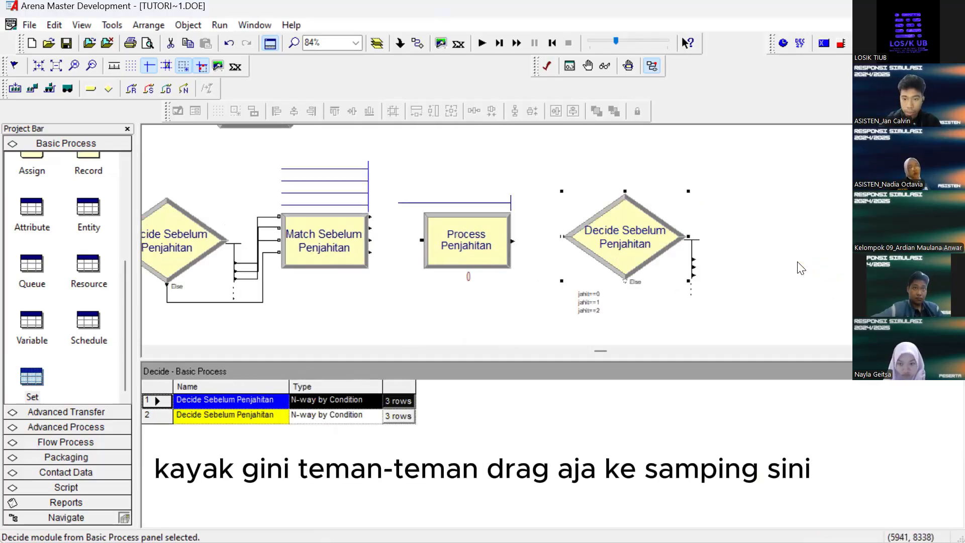
pyautogui.click(722, 206)
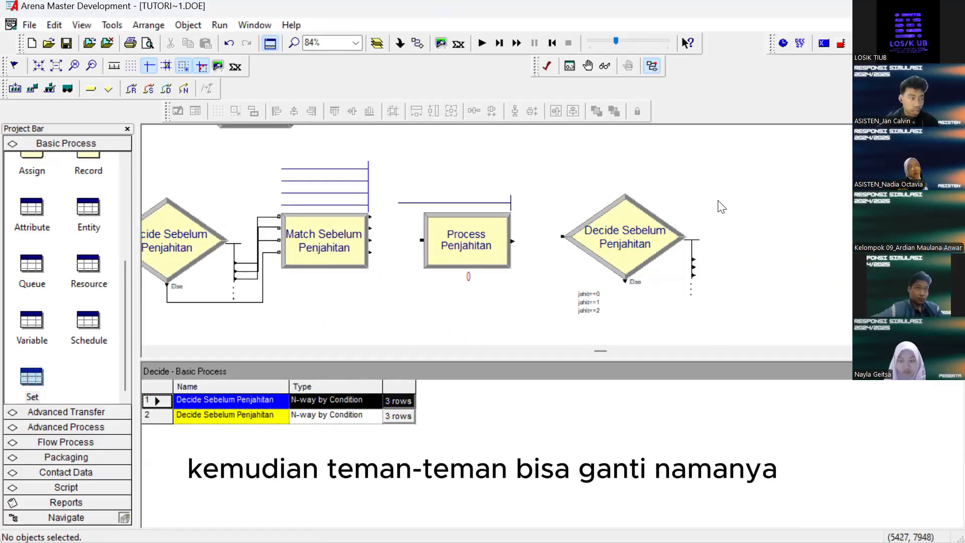
# Rename the duplicated Decide module after Process Penjahitan as Decide Setelah Penjahitan
pyautogui.doubleClick(649, 230)
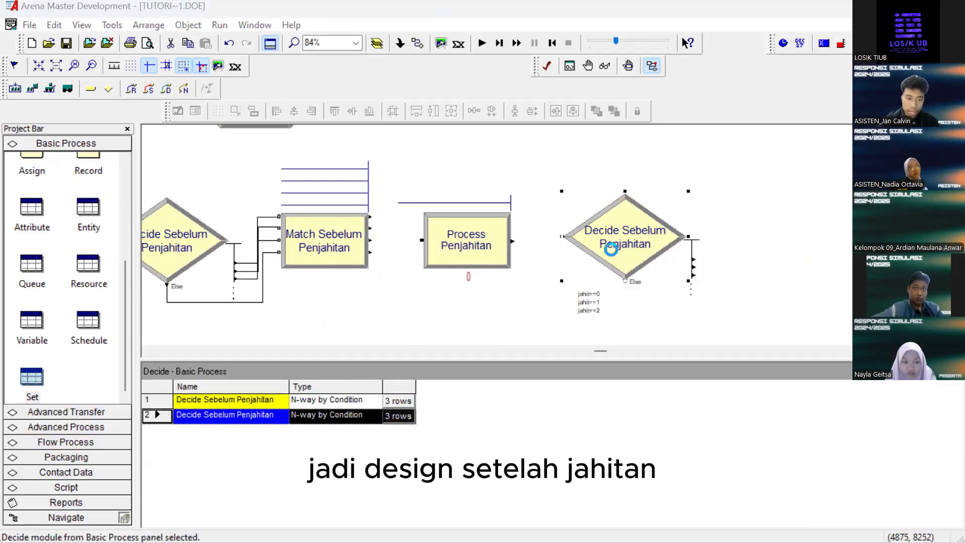
pyautogui.click(387, 225)
pyautogui.press('BackSpace')
pyautogui.press('BackSpace')
pyautogui.press('BackSpace')
pyautogui.press('BackSpace')
pyautogui.press('BackSpace')
pyautogui.press('BackSpace')
pyautogui.write('telah Penjahitan')
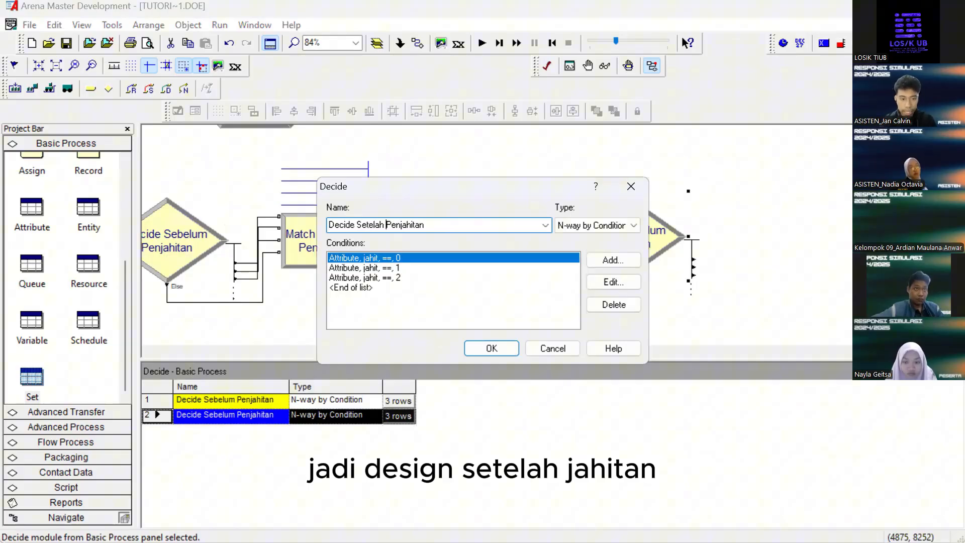
pyautogui.press('Return')
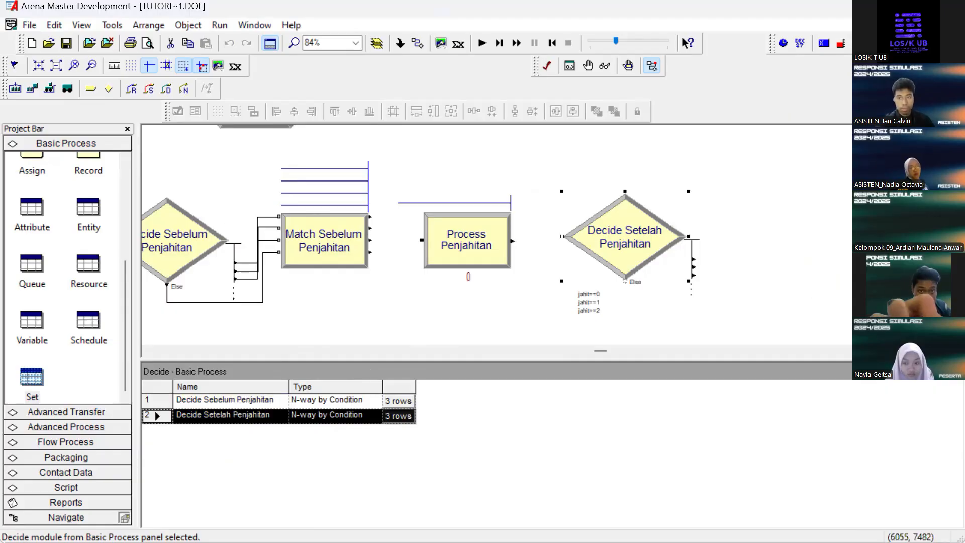
# Add an Assign module above and beyond Decide Setelah Penjahitan and delete the connector linking it to the Else exit
pyautogui.scroll(-1, 661, 232)
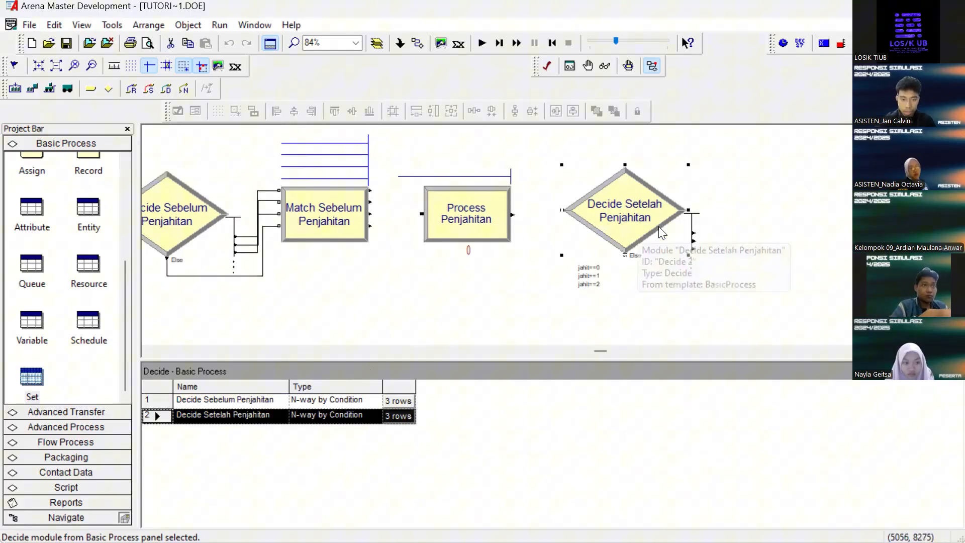
pyautogui.scroll(-3, 659, 232)
pyautogui.hscroll(2, 660, 231)
pyautogui.scroll(2, 478, 193)
pyautogui.scroll(2, 553, 204)
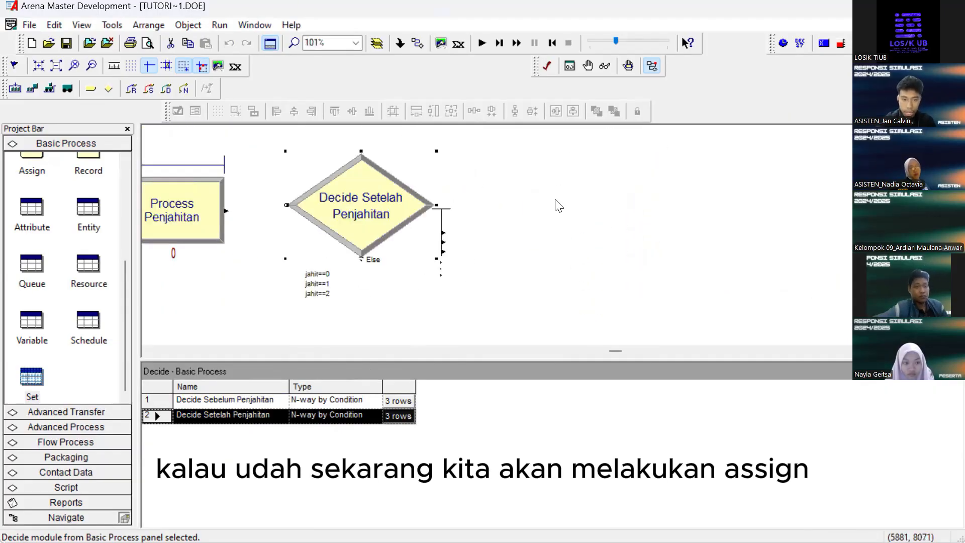
pyautogui.press('Left')
pyautogui.press('Right')
pyautogui.press('Right')
pyautogui.press('Up')
pyautogui.press('Up')
pyautogui.press('-')
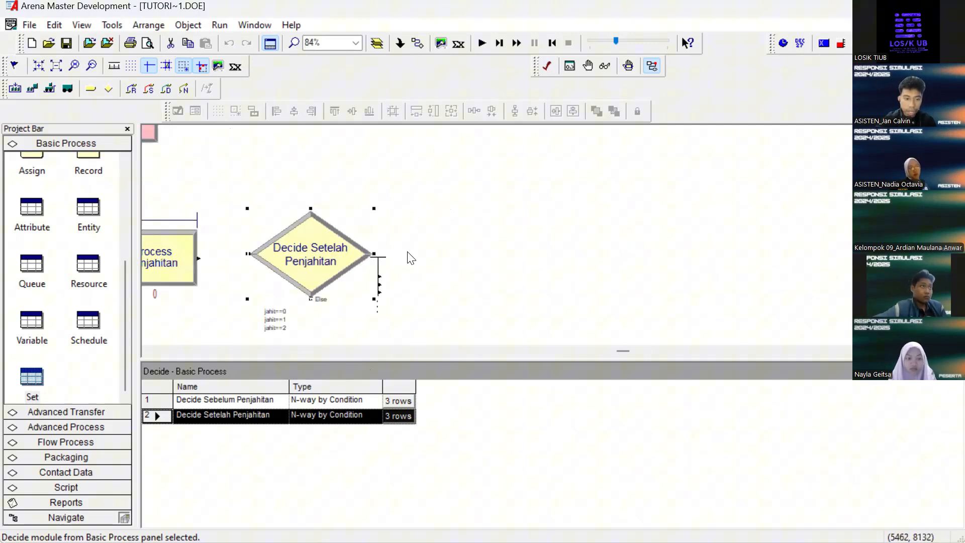
pyautogui.scroll(-2, 510, 225)
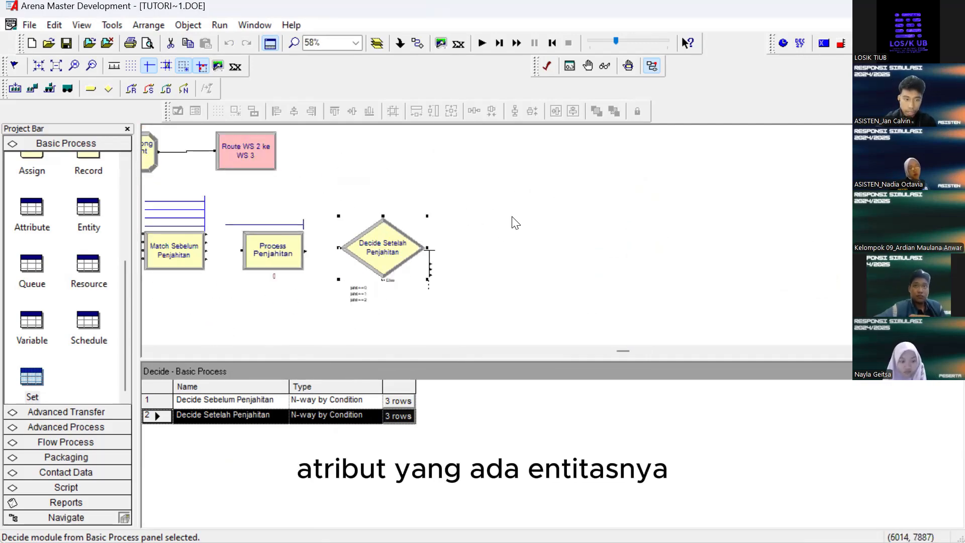
pyautogui.scroll(3, 19, 255)
pyautogui.moveTo(32, 334); pyautogui.dragTo(459, 156)
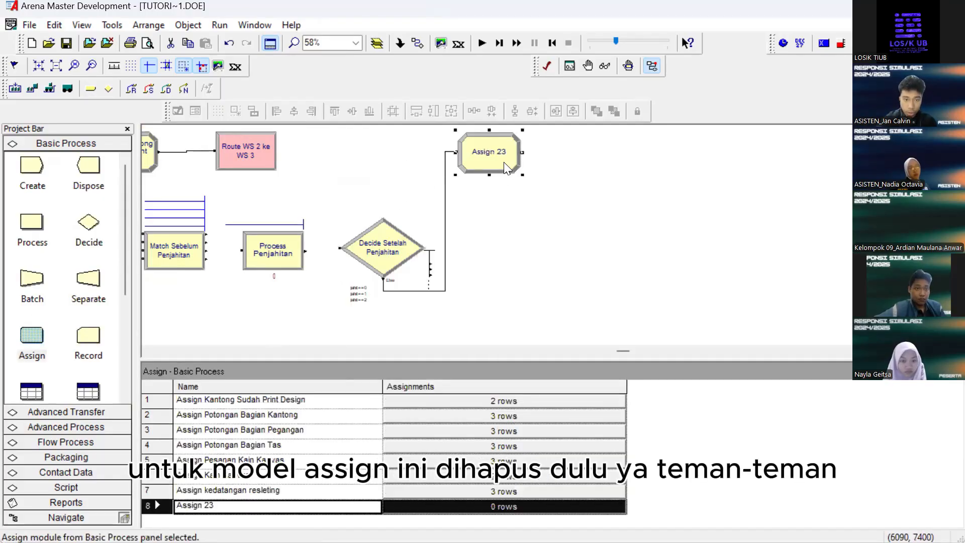
pyautogui.click(444, 250)
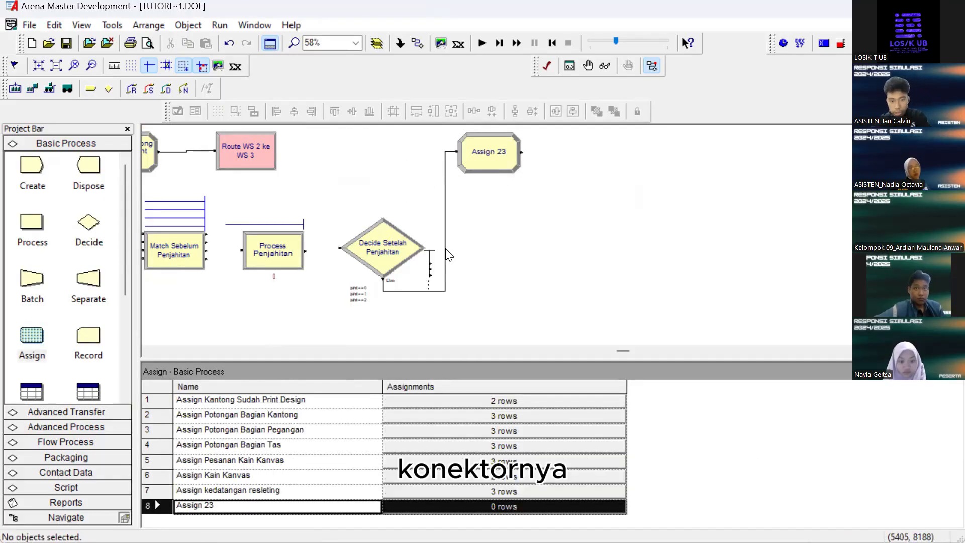
pyautogui.click(446, 261)
pyautogui.press('Delete')
# Open the new Assign module's properties and name it Assign bagian tas jahit
pyautogui.doubleClick(496, 168)
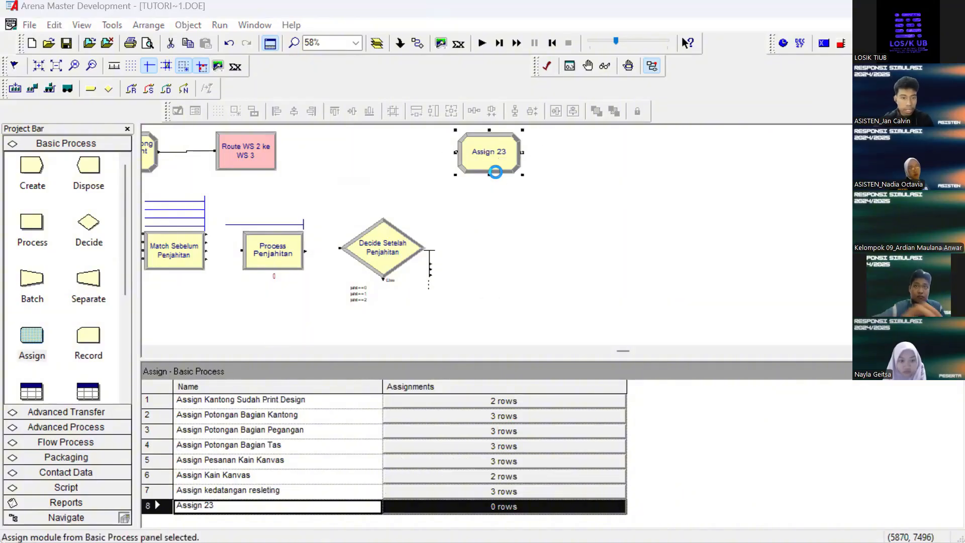
pyautogui.press('BackSpace')
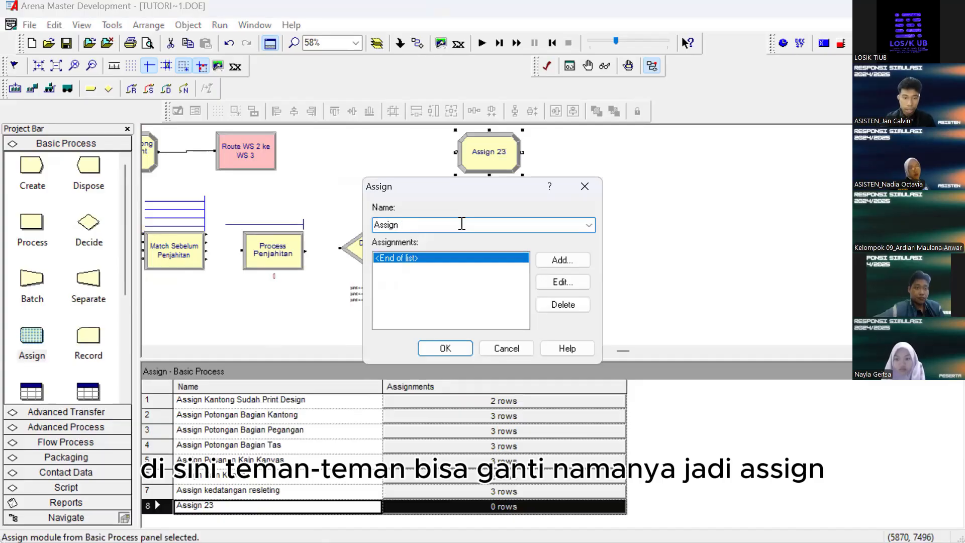
pyautogui.write('bagian tas jahi')
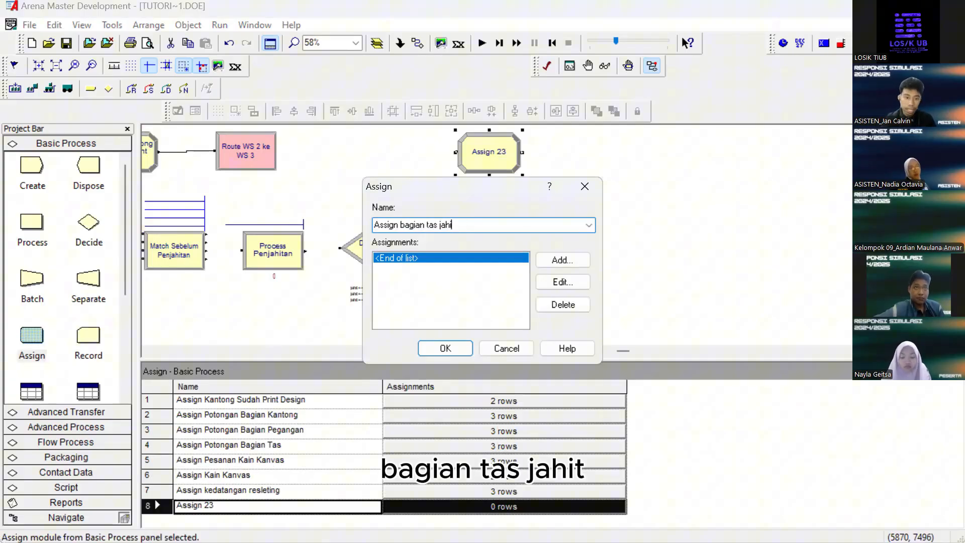
pyautogui.write('t')
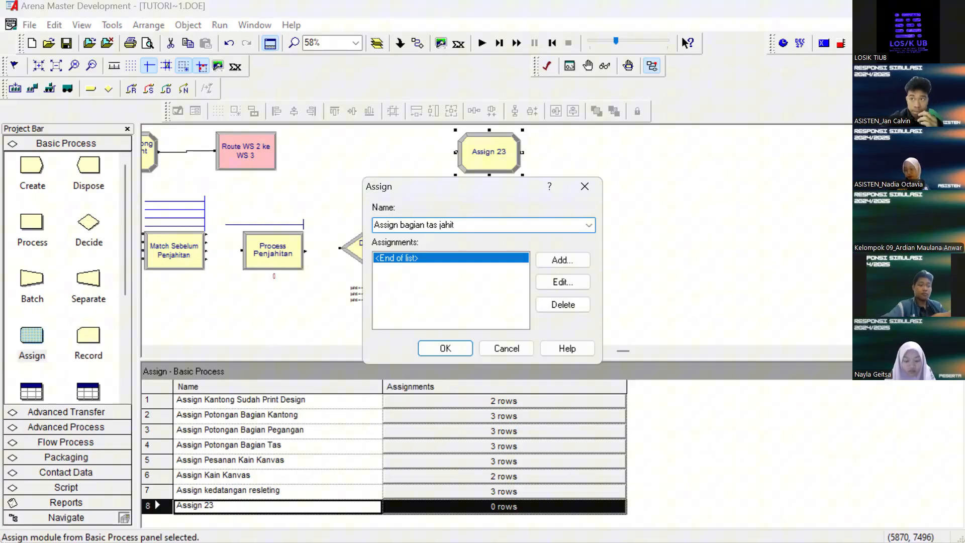
# Add an Entity Type assignment with the entity type bagian tas jahit and accept the Assign module's settings
pyautogui.click(561, 259)
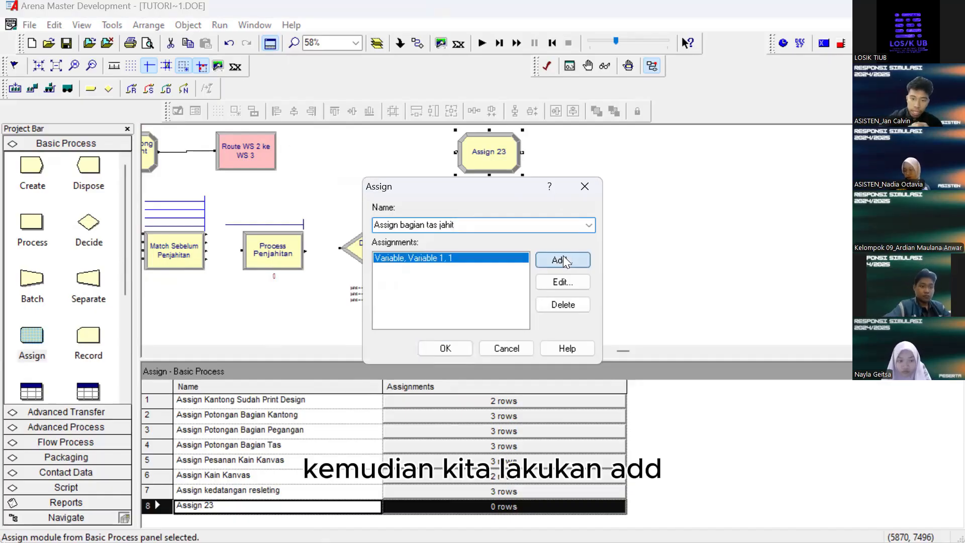
pyautogui.doubleClick(391, 268)
pyautogui.click(366, 258)
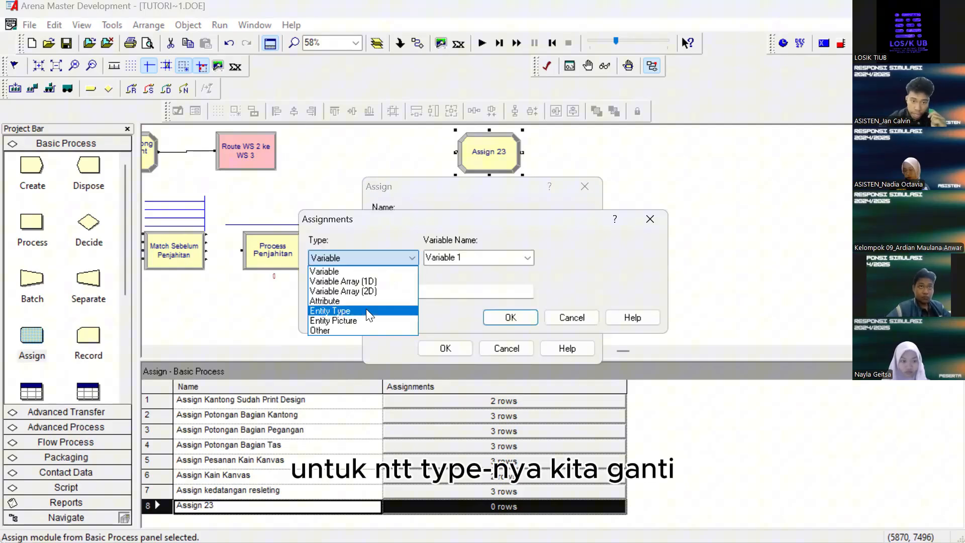
pyautogui.click(366, 308)
pyautogui.write('bagian ')
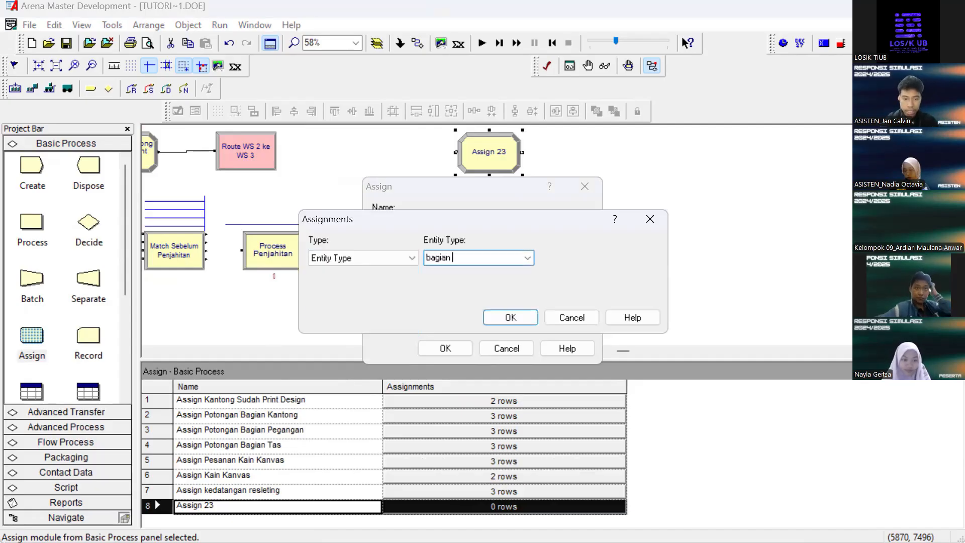
pyautogui.write('tas jahit')
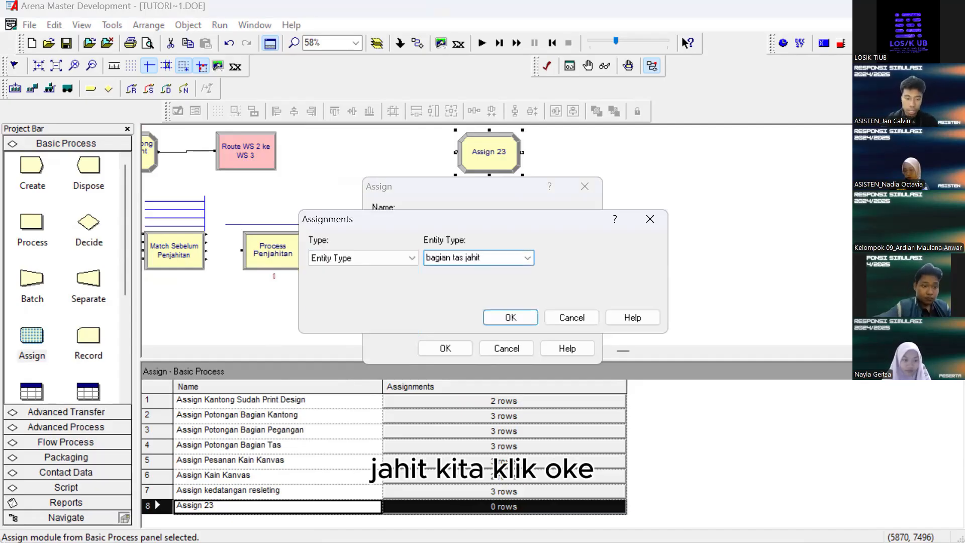
pyautogui.press('Return')
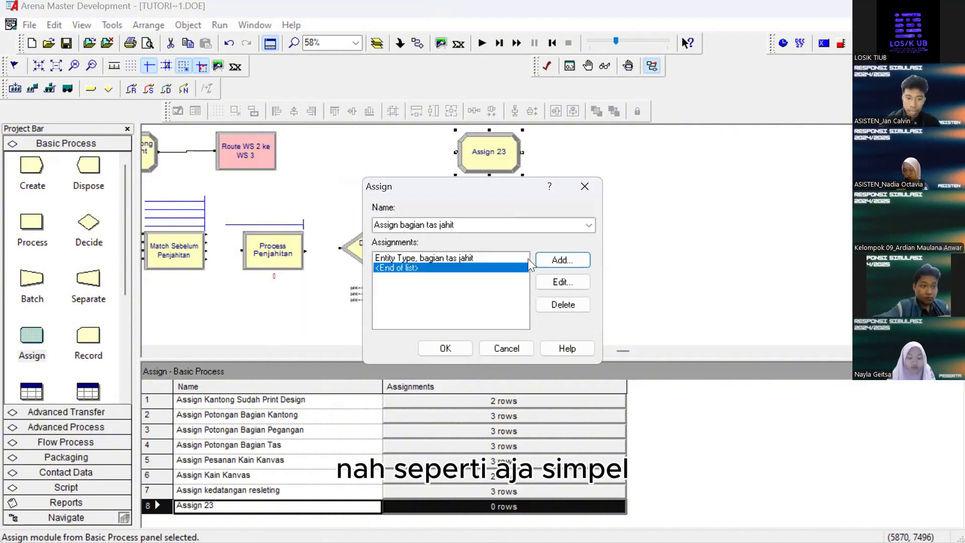
pyautogui.click(446, 347)
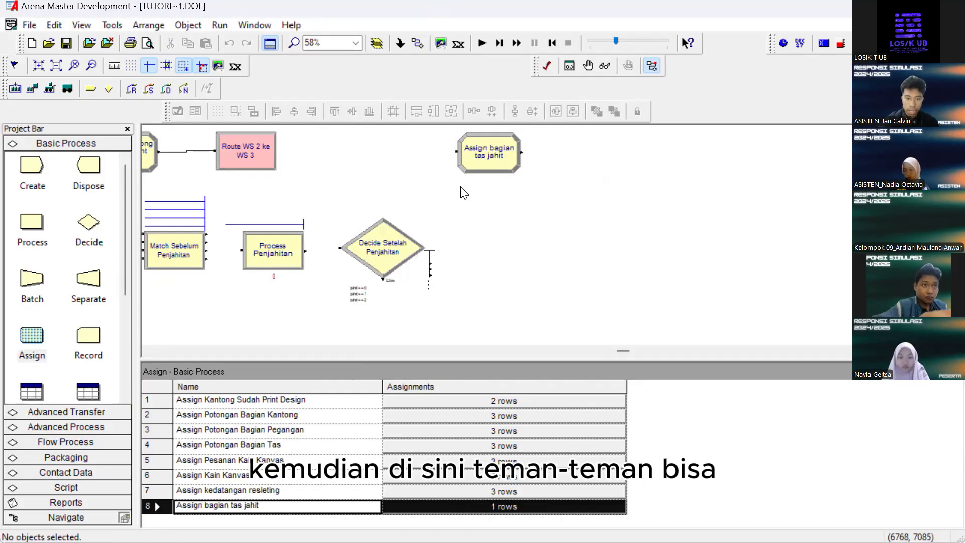
# Duplicate the Assign bagian tas jahit module three times and arrange the copies in a column below the original
pyautogui.click(495, 170)
pyautogui.hotkey('ctrl', 'd')
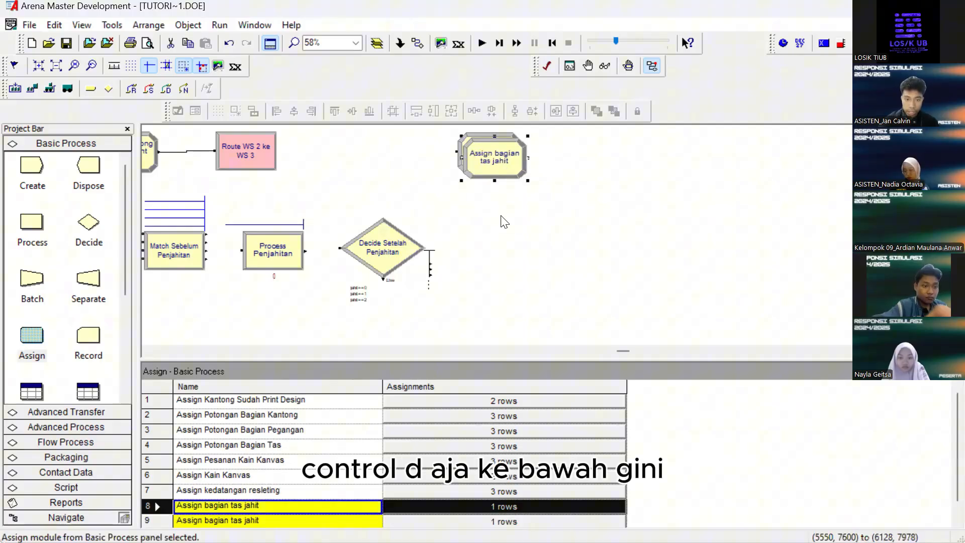
pyautogui.moveTo(495, 161); pyautogui.dragTo(496, 220)
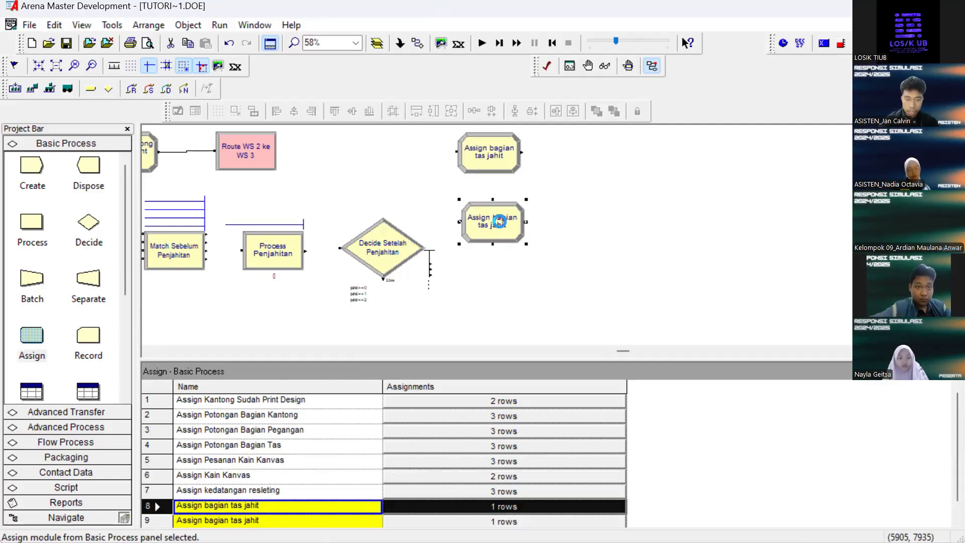
pyautogui.scroll(-1, 516, 226)
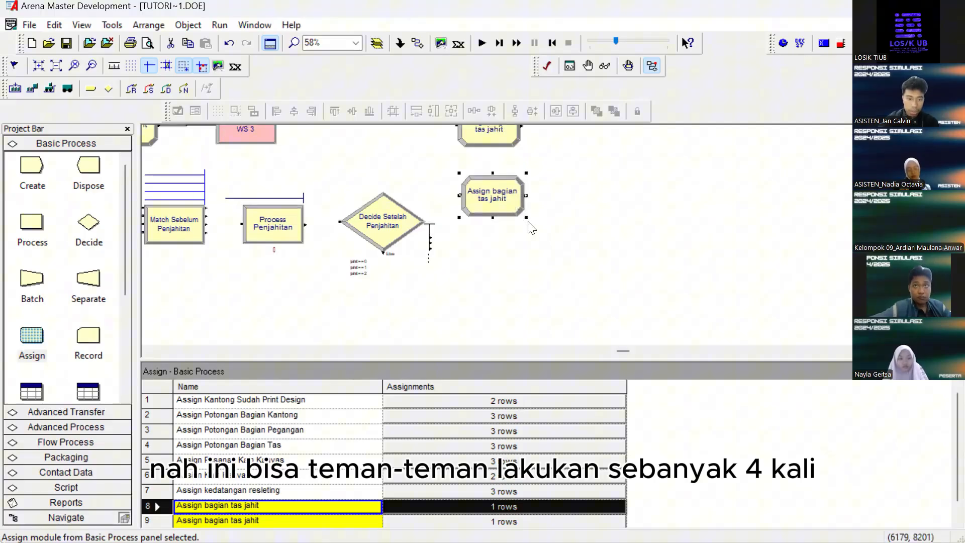
pyautogui.hotkey('ctrl', 'd')
pyautogui.moveTo(497, 185); pyautogui.dragTo(502, 263)
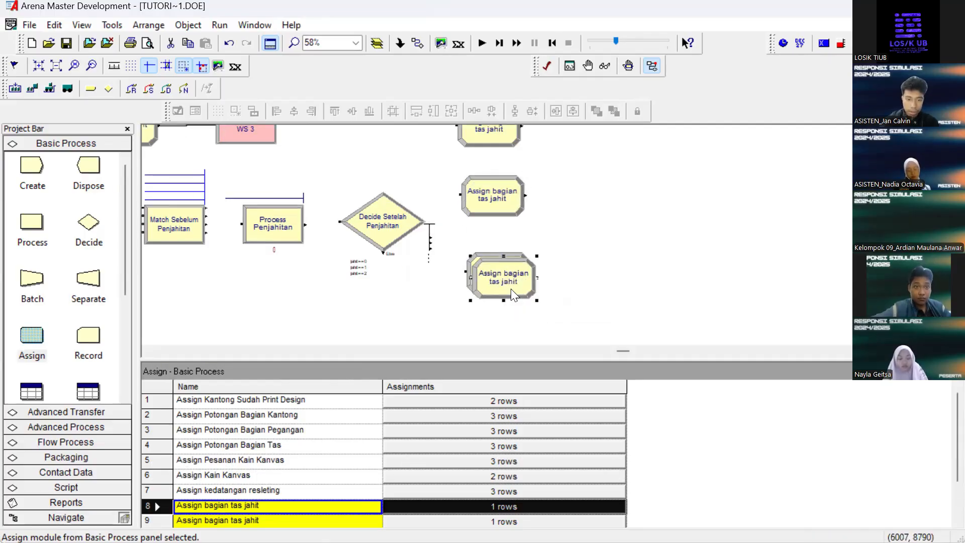
pyautogui.scroll(-3, 537, 272)
pyautogui.moveTo(499, 213); pyautogui.dragTo(494, 274)
pyautogui.moveTo(505, 202); pyautogui.dragTo(500, 189)
pyautogui.moveTo(495, 262); pyautogui.dragTo(480, 234)
# Rename the Assign copy directly below the topmost Assign bagian tas jahit module as Assign bagian handle jahit
pyautogui.scroll(4, 387, 216)
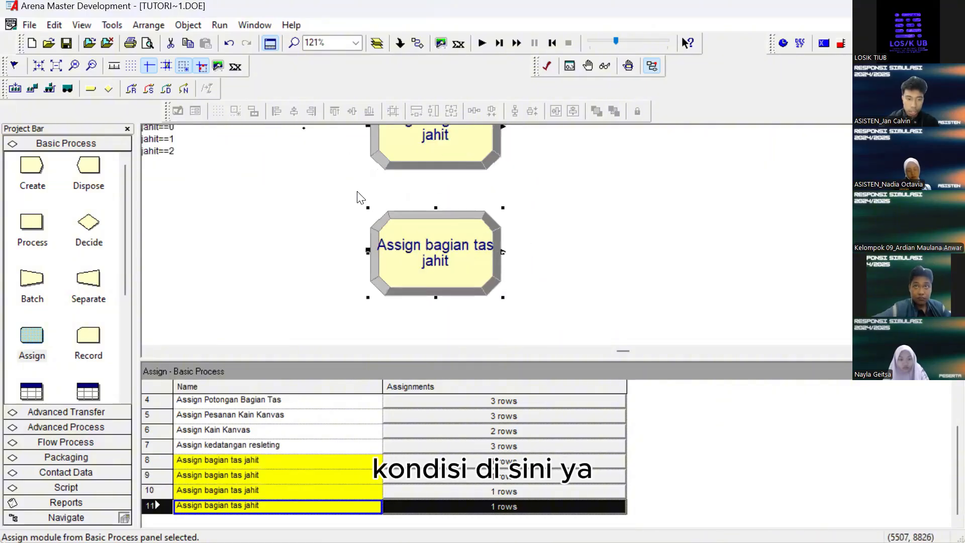
pyautogui.scroll(3, 347, 201)
pyautogui.hscroll(-7, 331, 206)
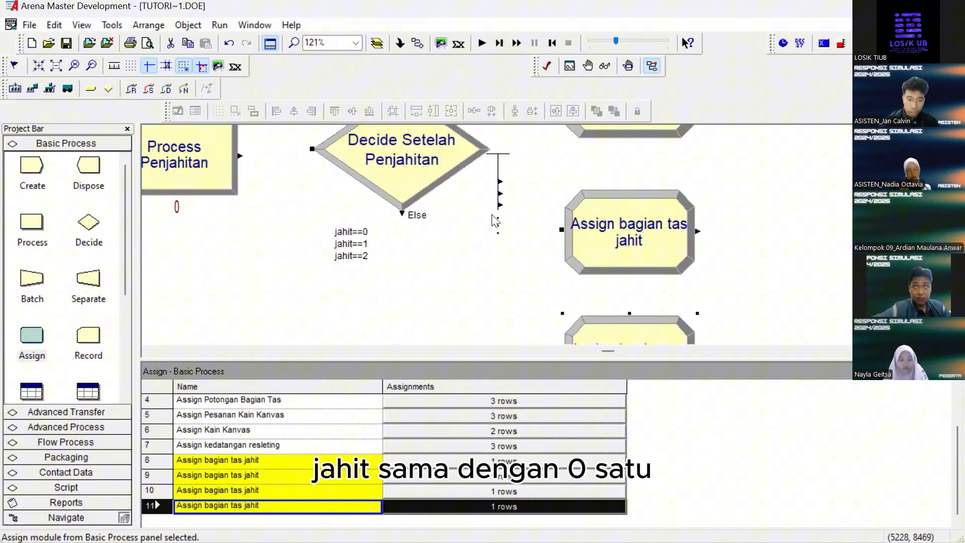
pyautogui.scroll(2, 775, 206)
pyautogui.scroll(-4, 601, 209)
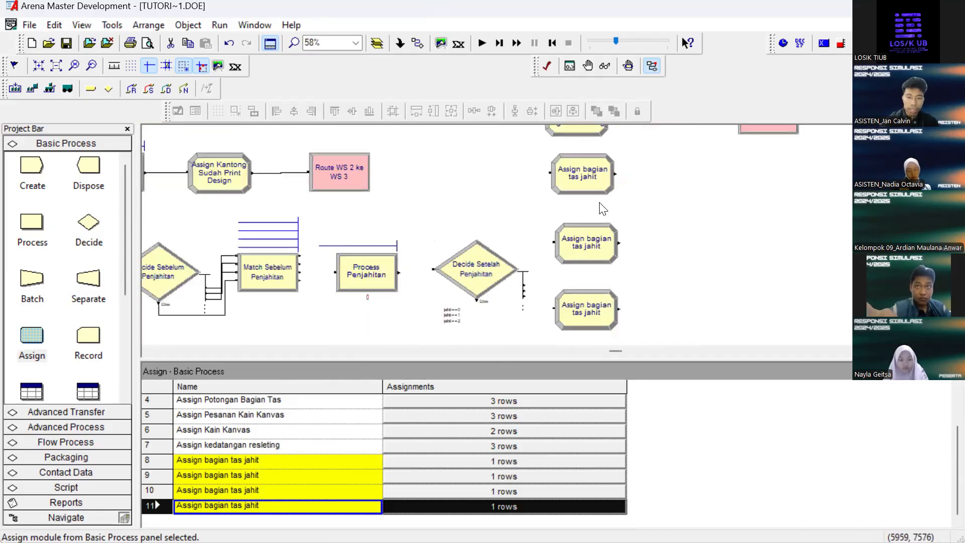
pyautogui.scroll(1, 601, 217)
pyautogui.scroll(-1, 600, 216)
pyautogui.click(585, 246)
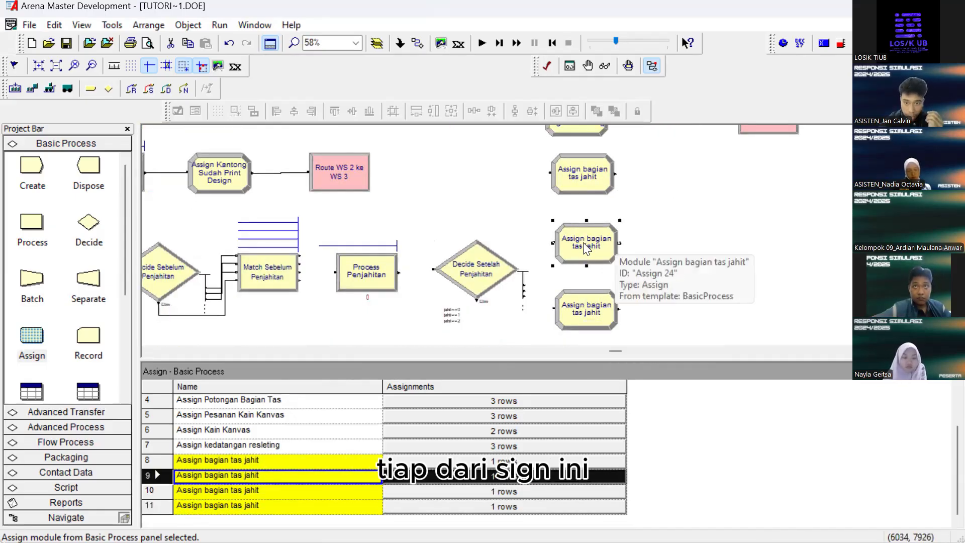
pyautogui.doubleClick(596, 241)
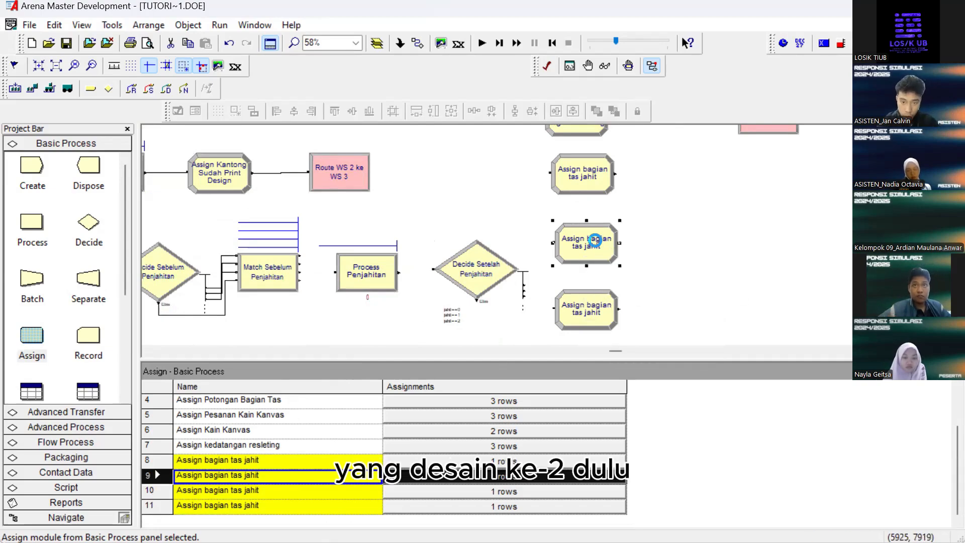
pyautogui.click(480, 224)
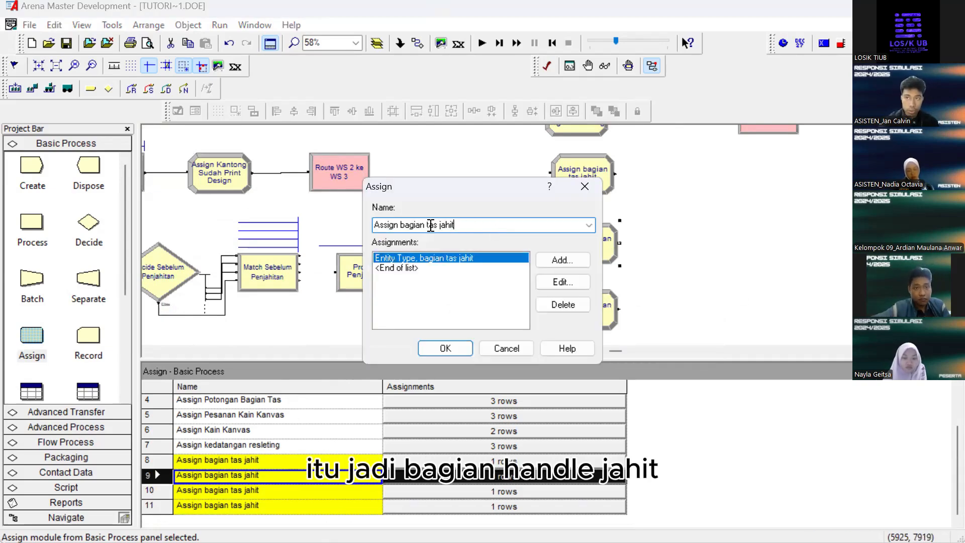
pyautogui.write('han')
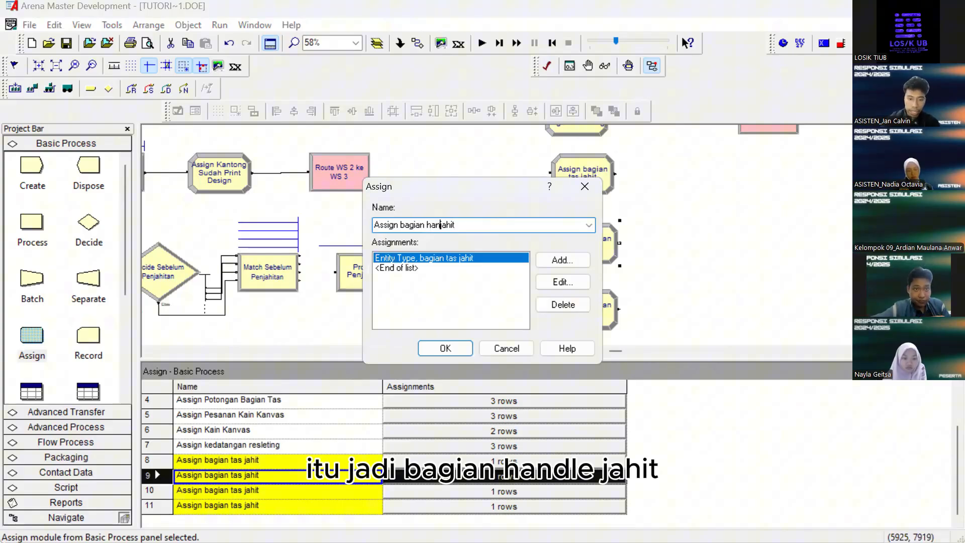
pyautogui.write('dle')
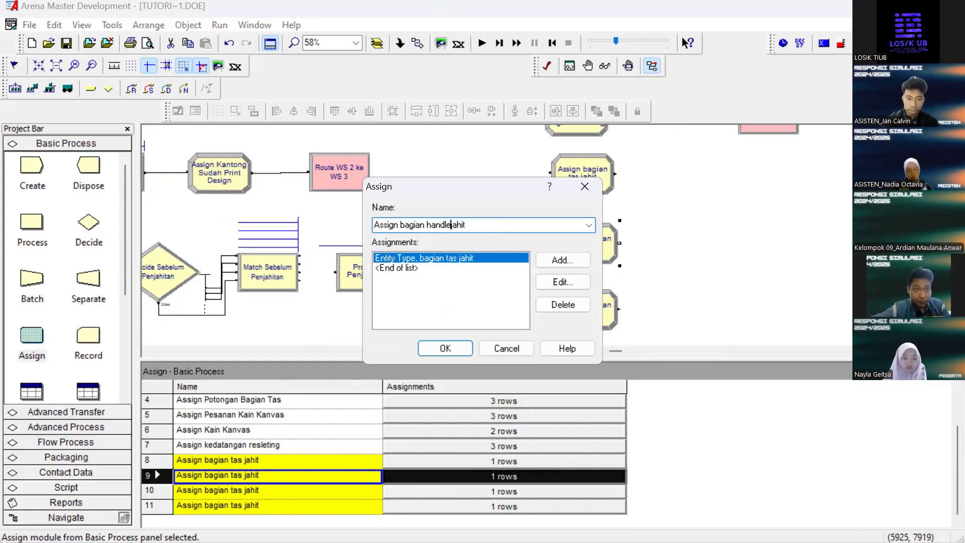
# Change the entity type in the handle module's assignment to bagian handle jahit and accept the module's settings
pyautogui.doubleClick(464, 258)
pyautogui.click(461, 257)
pyautogui.doubleClick(461, 258)
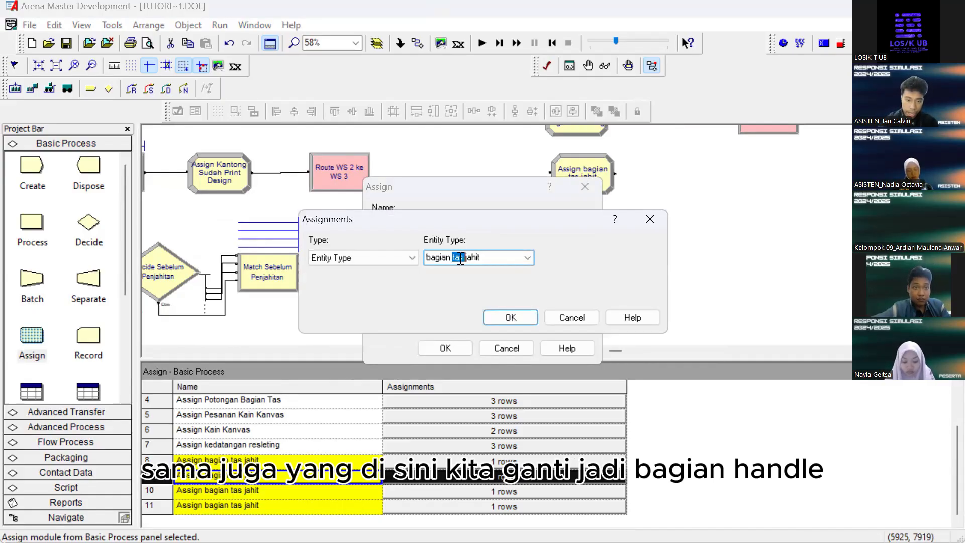
pyautogui.write('handle')
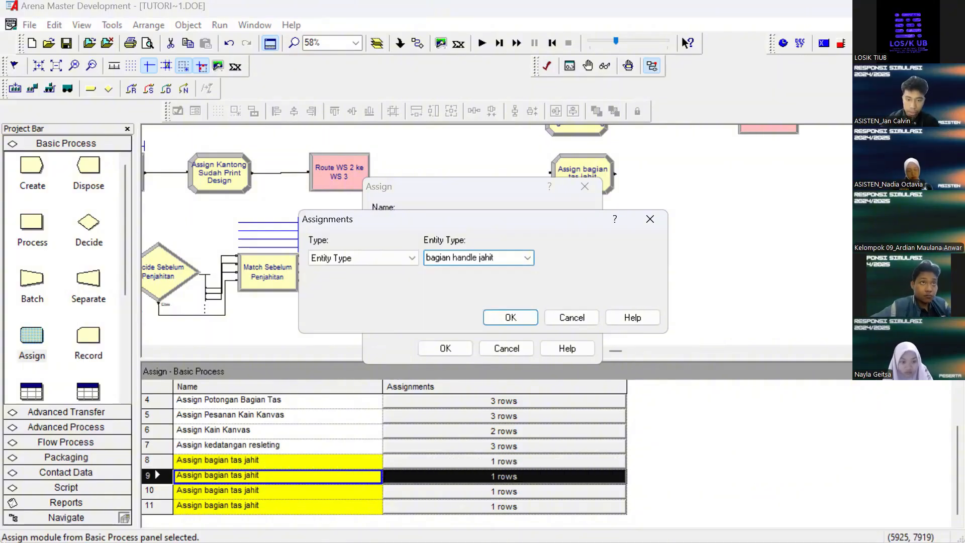
pyautogui.press('Return')
pyautogui.press('Return')
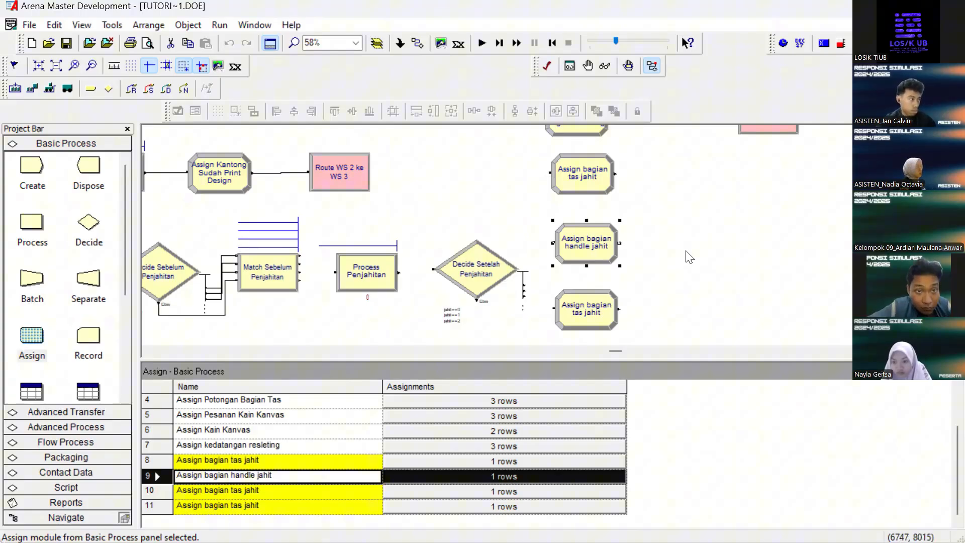
# Rename the third Assign module in the column Assign bagian kantong jahit and set its entity type to bagian kantong jahit
pyautogui.click(606, 309)
pyautogui.scroll(-1, 606, 302)
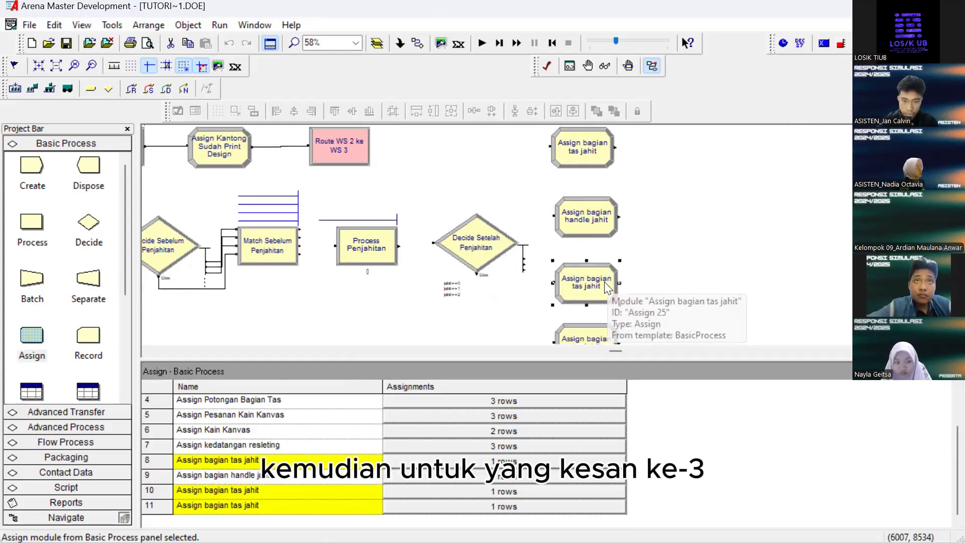
pyautogui.doubleClick(605, 284)
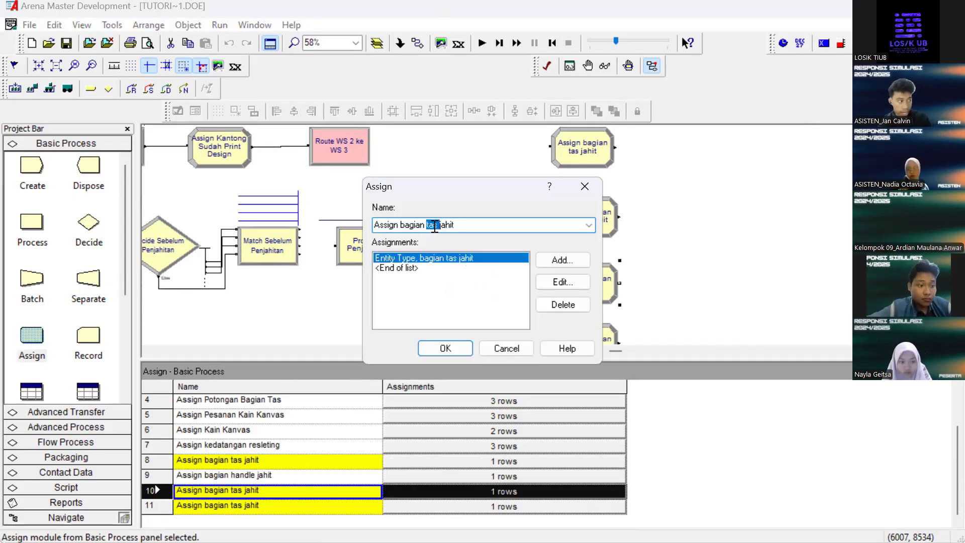
pyautogui.write('kantong')
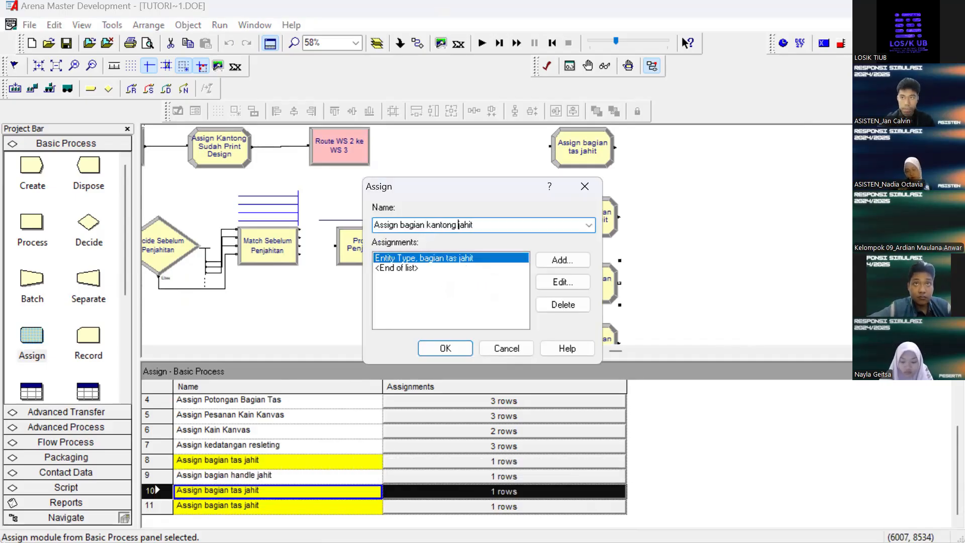
pyautogui.doubleClick(465, 257)
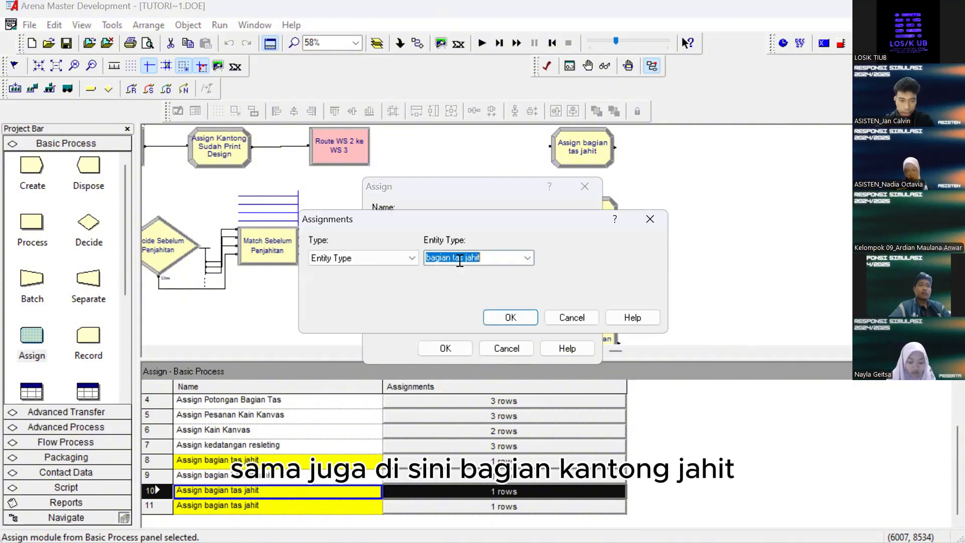
pyautogui.doubleClick(459, 258)
pyautogui.write('kantong')
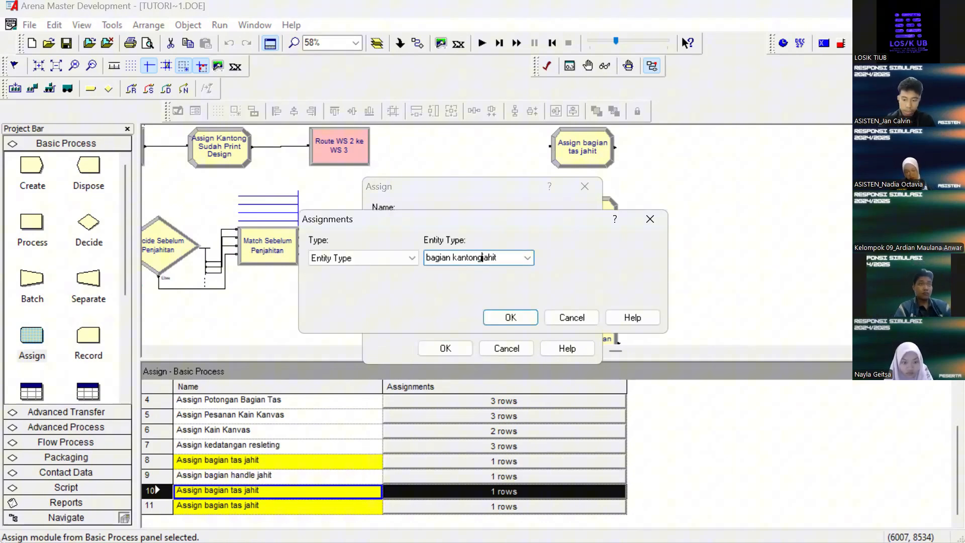
pyautogui.press('Return')
pyautogui.press('Return')
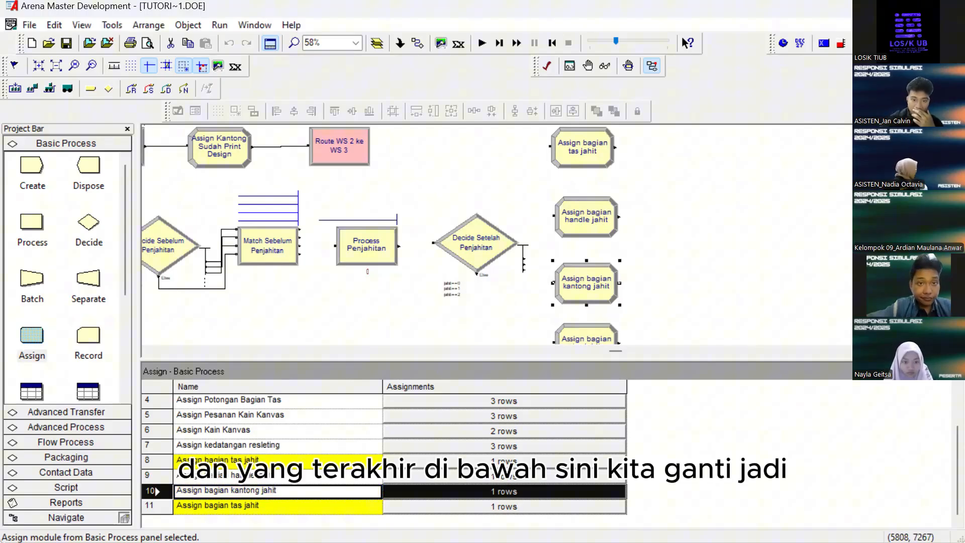
# Rename the lowest Assign module in the column Assign bagian resleting jahit and set its entity type to bagian resleting jahit
pyautogui.scroll(-3, 696, 244)
pyautogui.click(598, 263)
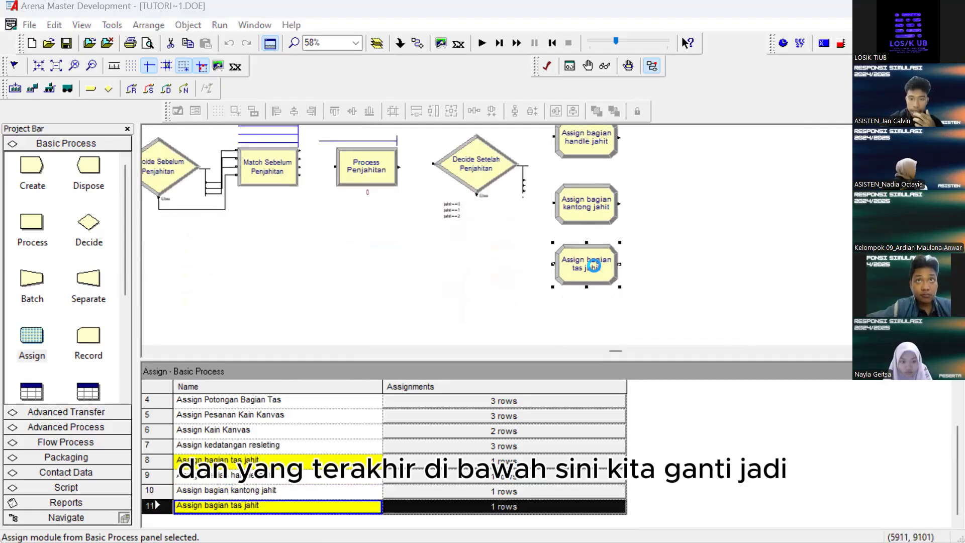
pyautogui.doubleClick(586, 263)
pyautogui.doubleClick(433, 224)
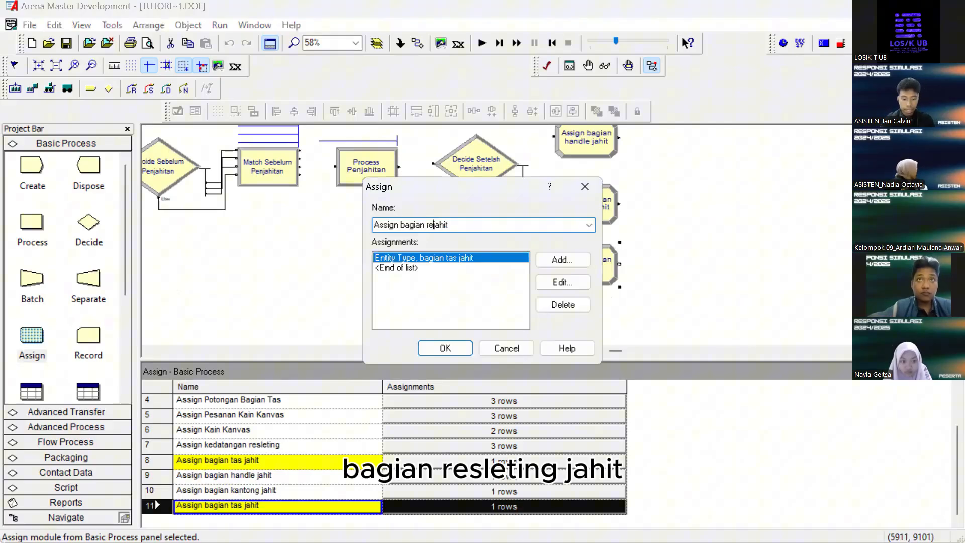
pyautogui.doubleClick(445, 257)
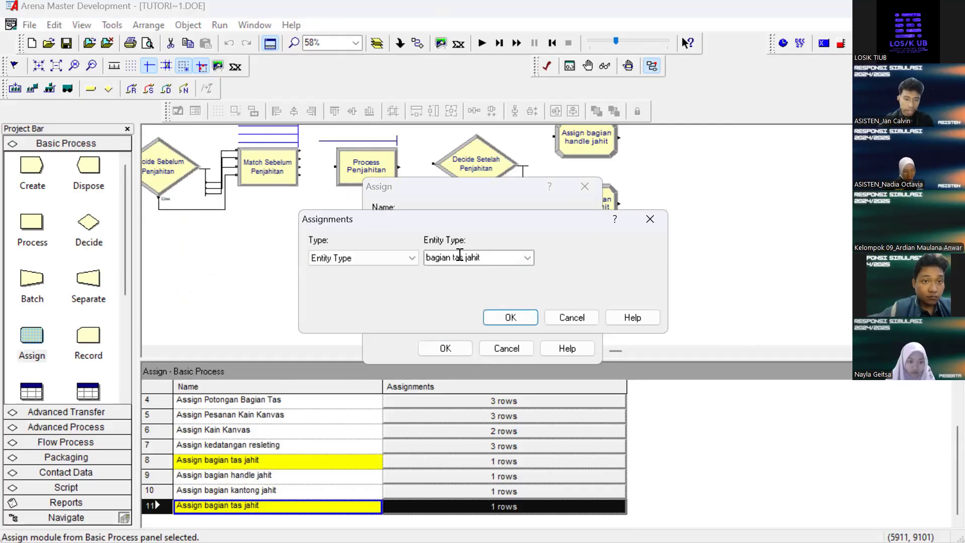
pyautogui.doubleClick(456, 257)
pyautogui.write('resleting')
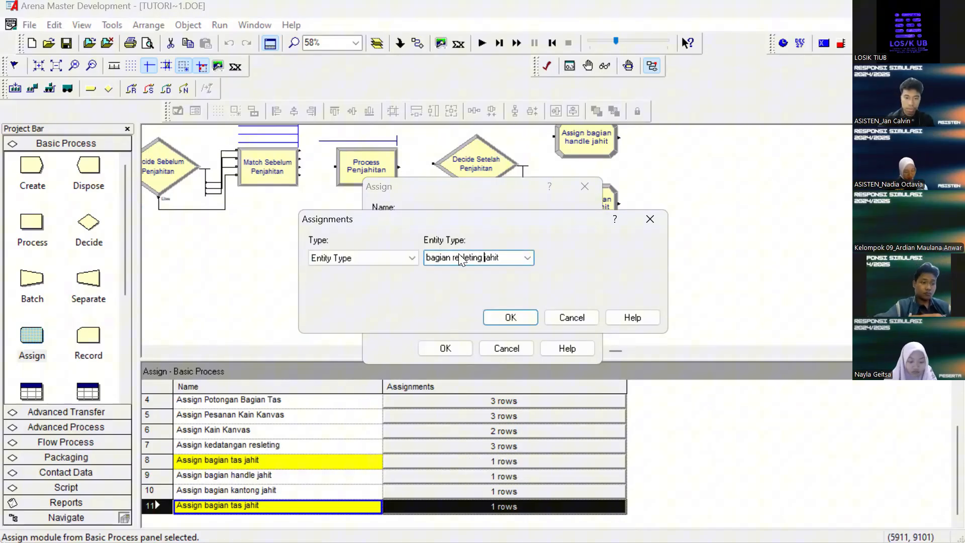
pyautogui.press('Return')
pyautogui.press('Return')
# Connect all four exits of Match Sebelum Penjahitan to Process Penjahitan, and connect Process Penjahitan to Decide Setelah Penjahitan
pyautogui.scroll(1, 747, 209)
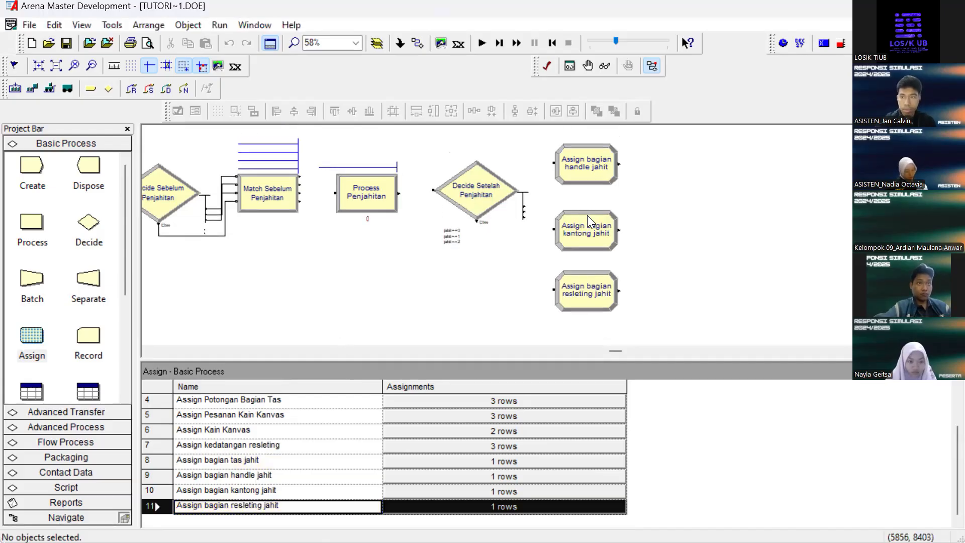
pyautogui.press('Left')
pyautogui.press('Left')
pyautogui.press('Right')
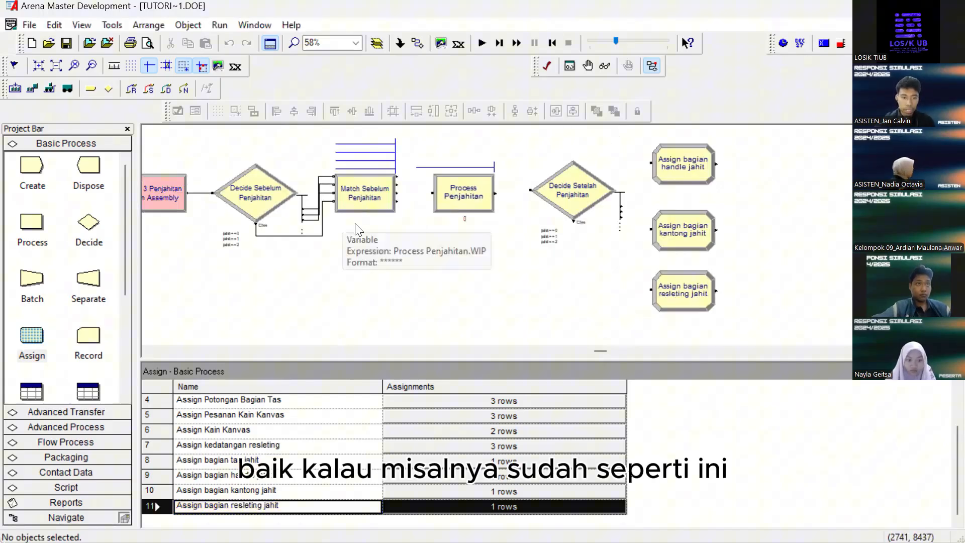
pyautogui.press('Right')
pyautogui.press('Up')
pyautogui.click(417, 43)
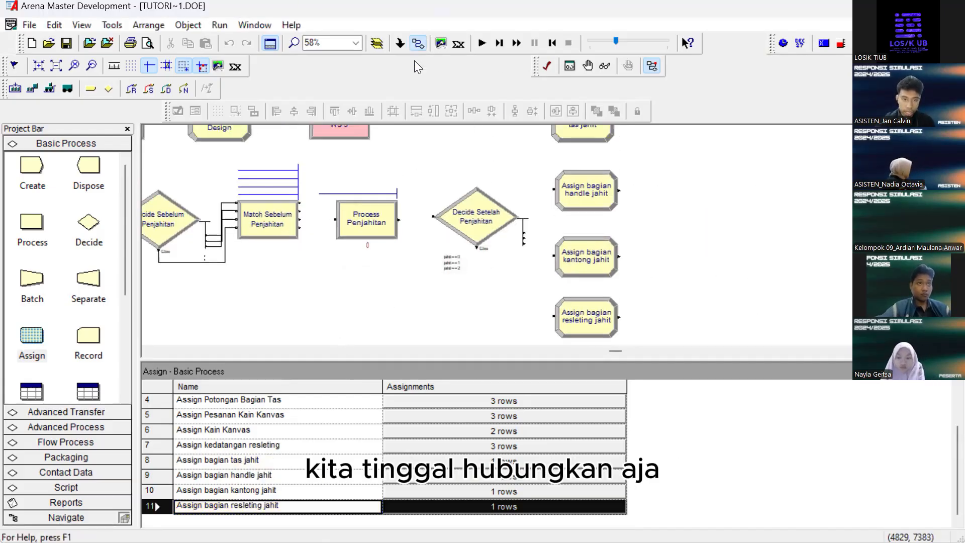
pyautogui.click(300, 203)
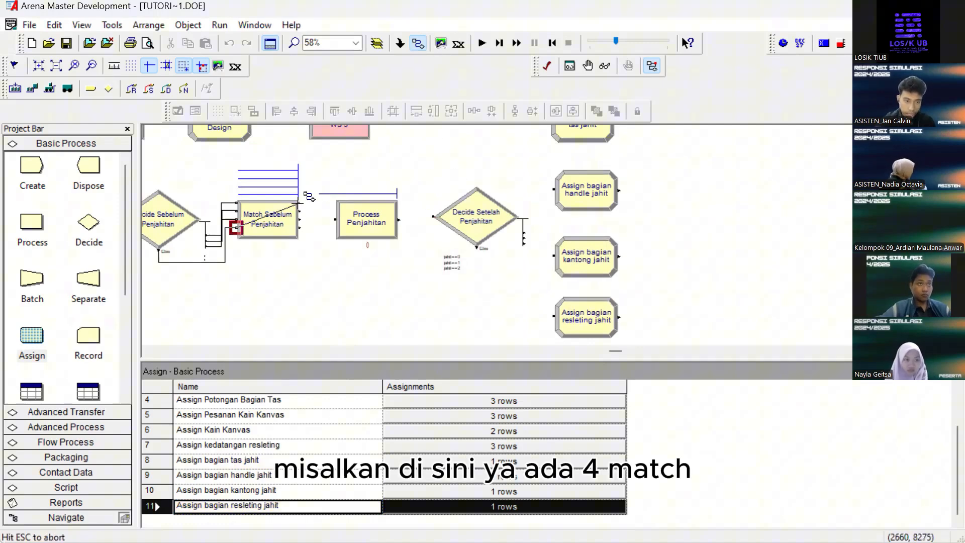
pyautogui.click(335, 219)
pyautogui.click(301, 211)
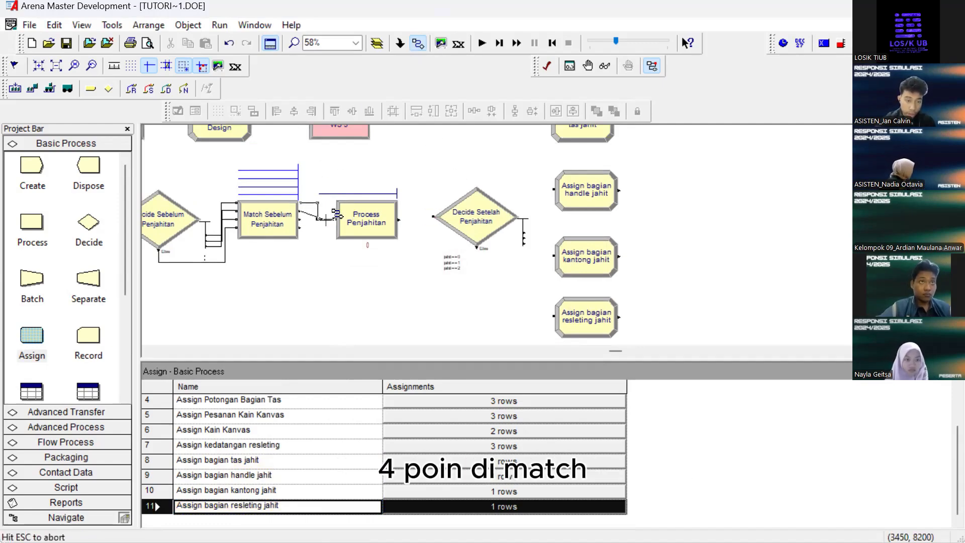
pyautogui.click(335, 219)
pyautogui.click(301, 219)
pyautogui.click(334, 218)
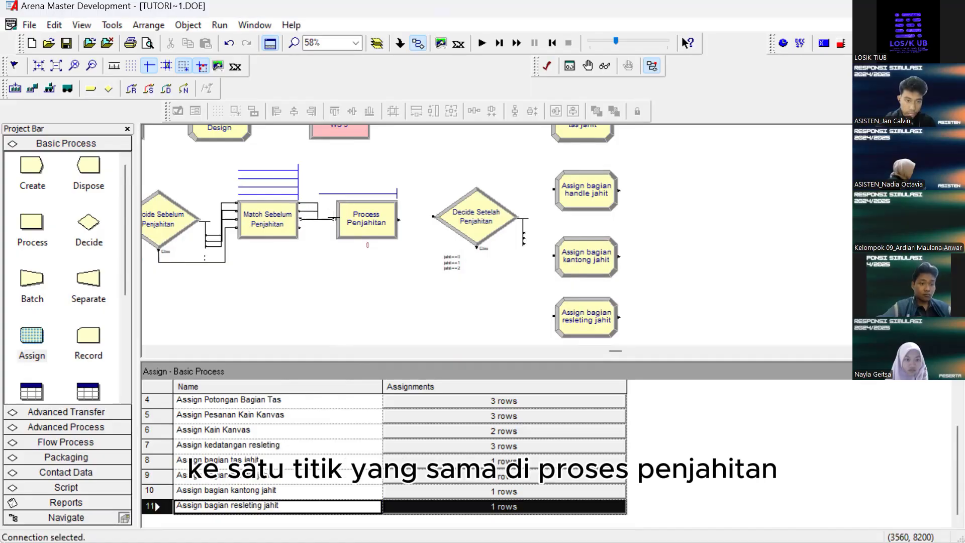
pyautogui.click(300, 227)
pyautogui.click(335, 219)
pyautogui.click(404, 214)
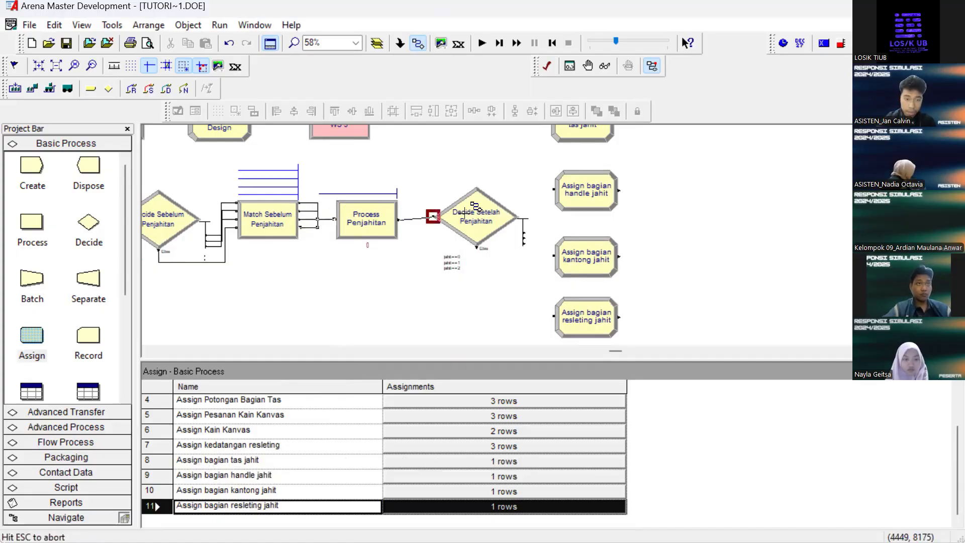
pyautogui.click(467, 208)
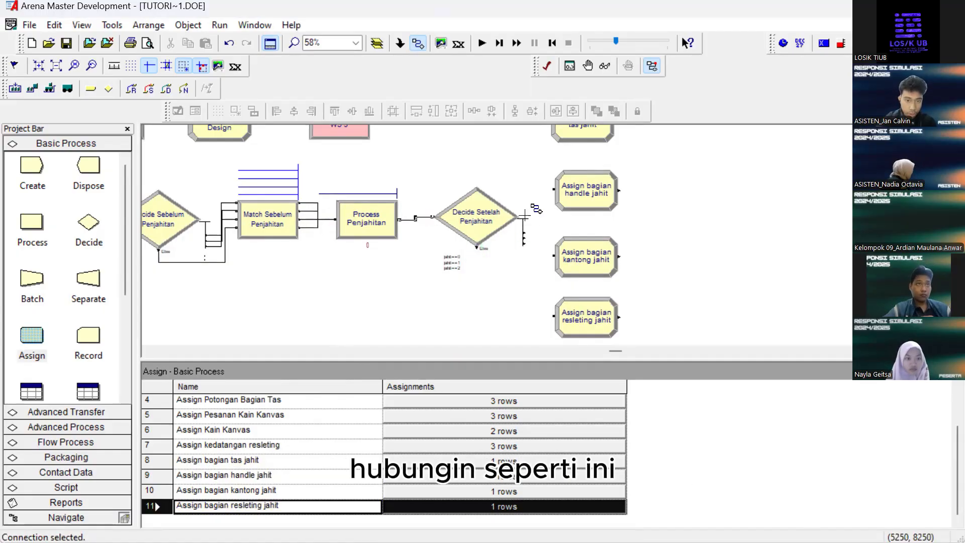
# Connect Decide Setelah Penjahitan's jahit==0 exit to Assign bagian handle jahit and its jahit==1 exit to Assign bagian kantong jahit
pyautogui.scroll(2, 523, 210)
pyautogui.scroll(1, 525, 215)
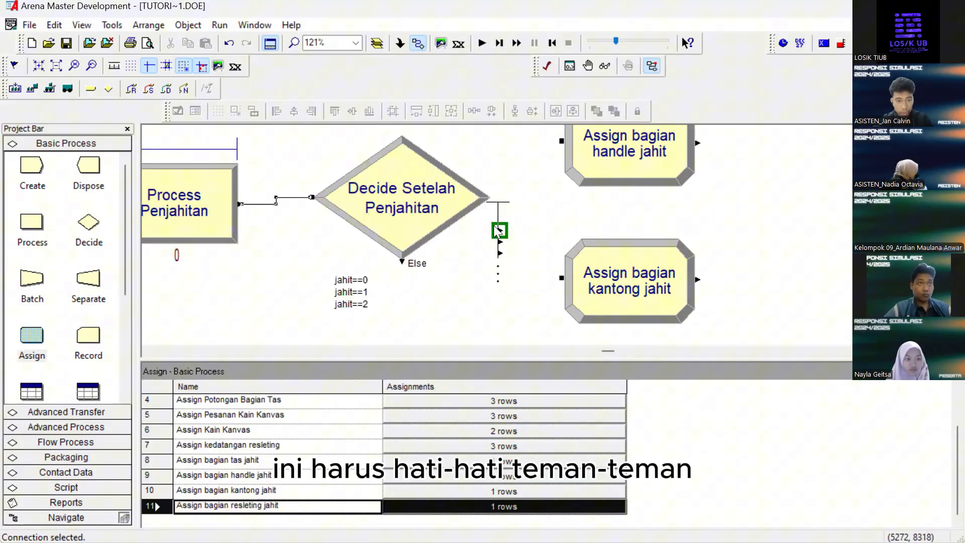
pyautogui.scroll(1, 380, 259)
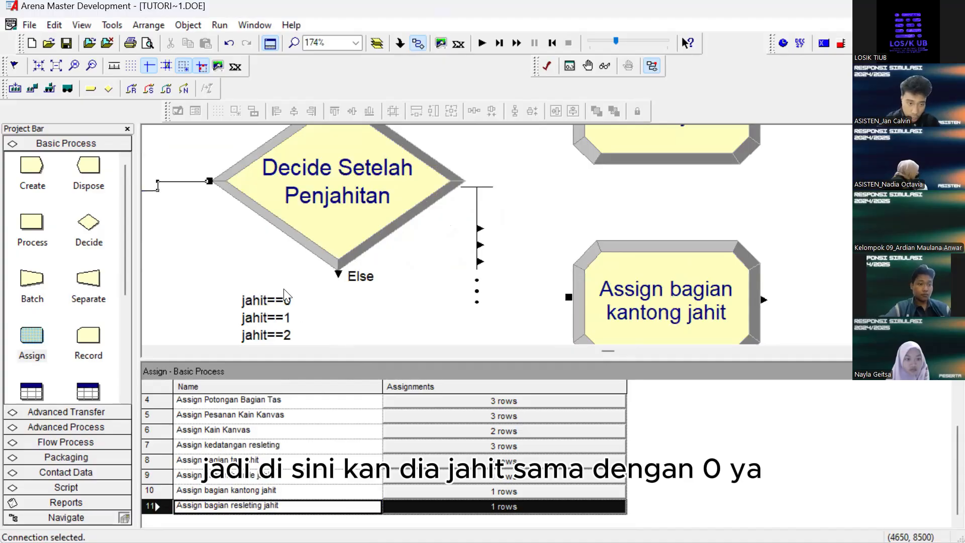
pyautogui.click(477, 229)
pyautogui.scroll(1, 548, 202)
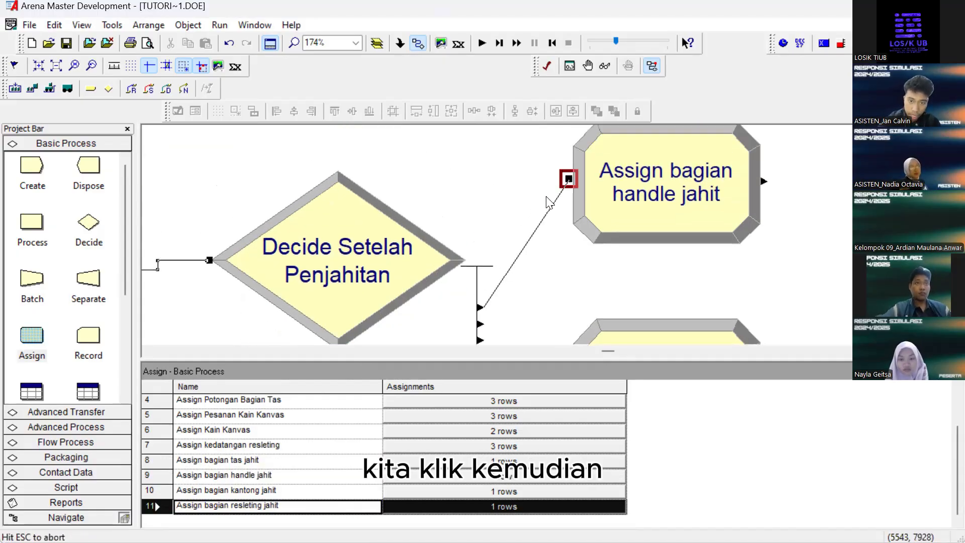
pyautogui.click(575, 176)
pyautogui.scroll(-1, 452, 269)
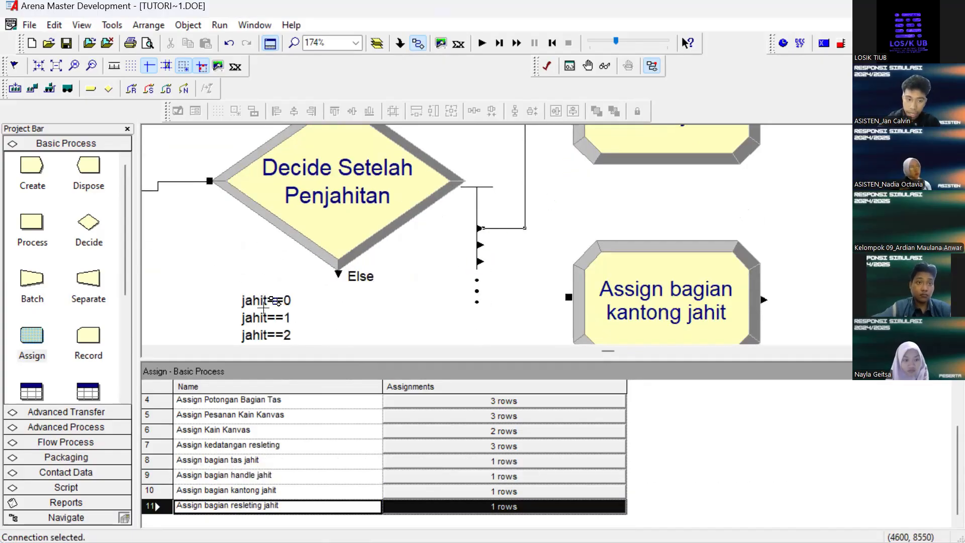
pyautogui.click(479, 245)
pyautogui.click(569, 297)
pyautogui.scroll(-1, 551, 274)
pyautogui.scroll(-3, 543, 266)
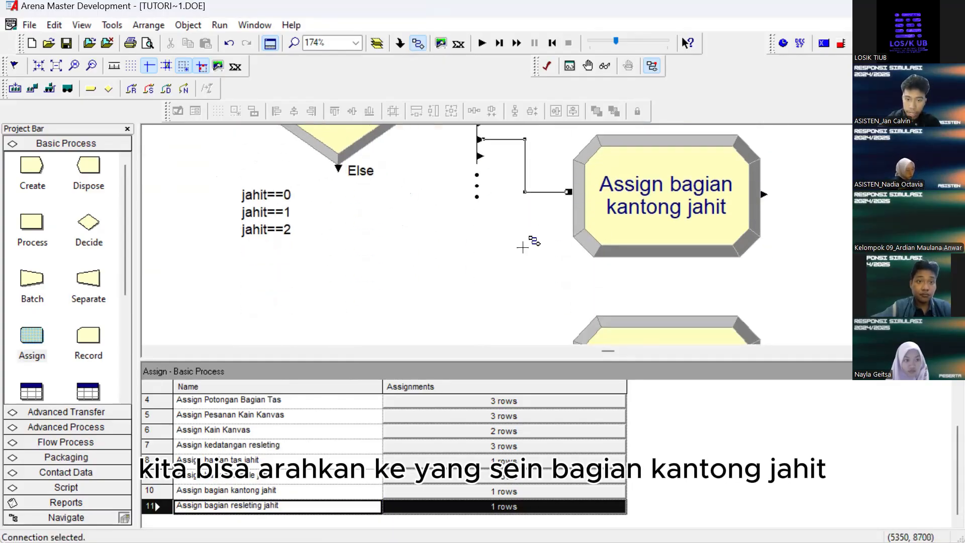
pyautogui.scroll(-2, 488, 171)
pyautogui.click(500, 161)
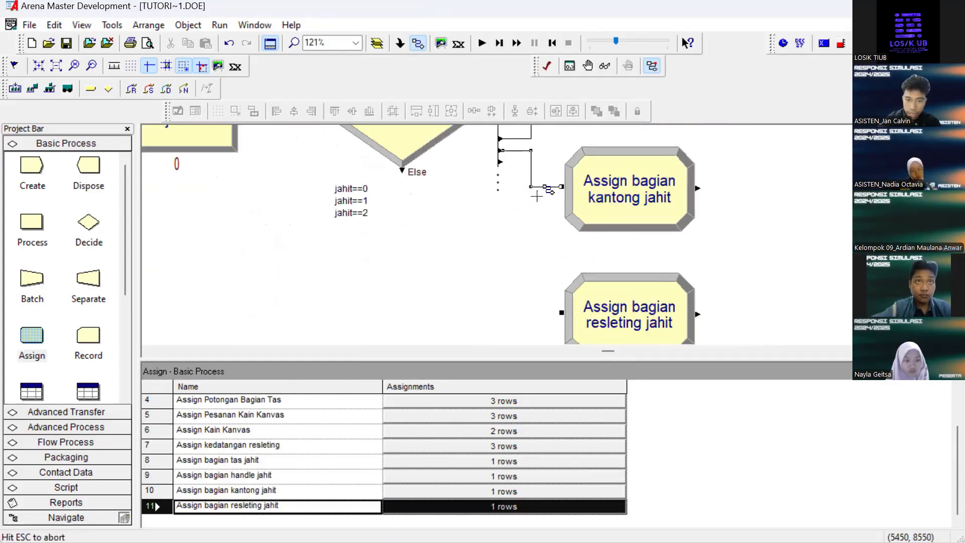
pyautogui.scroll(1, 560, 211)
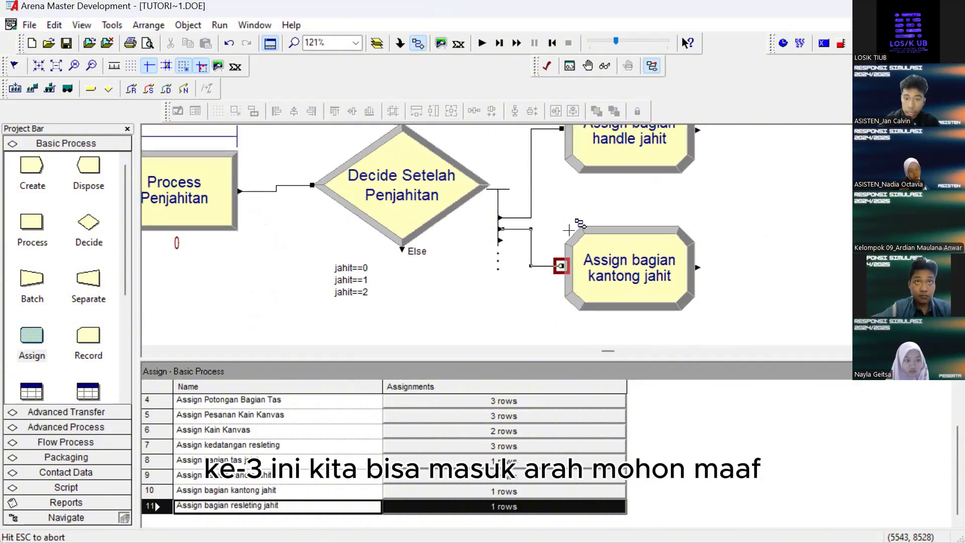
pyautogui.click(560, 265)
pyautogui.scroll(2, 557, 240)
pyautogui.scroll(-2, 559, 233)
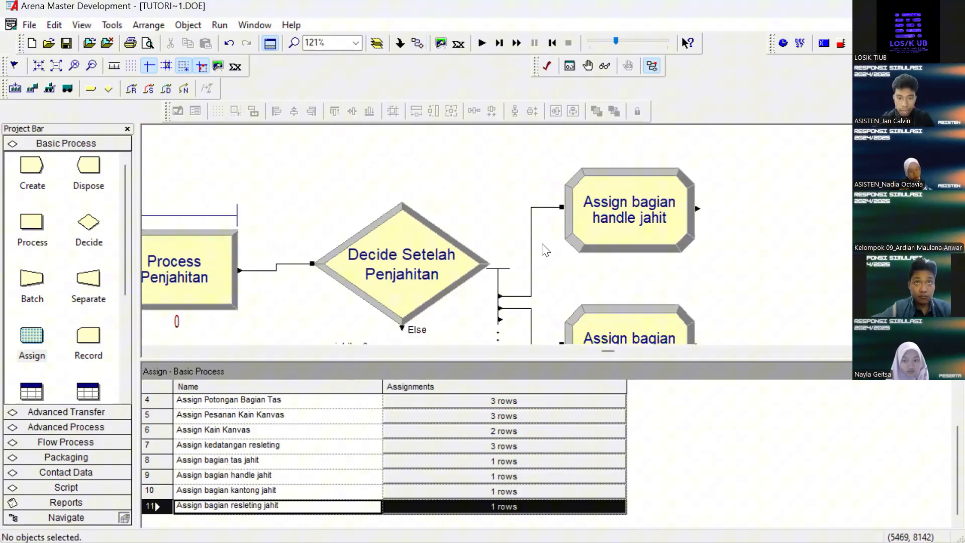
# Delete the connections from Decide Setelah Penjahitan to Assign bagian handle jahit and Assign bagian kantong jahit
pyautogui.click(532, 233)
pyautogui.press('Delete')
pyautogui.click(532, 310)
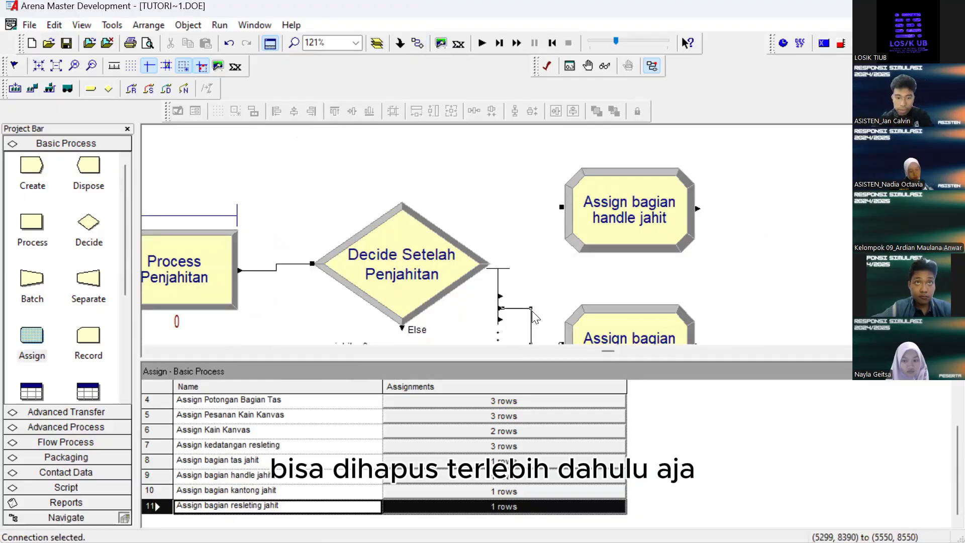
pyautogui.press('Delete')
# Connect Decide Setelah Penjahitan's jahit==0 exit to Assign bagian tas jahit and its jahit==1 exit to Assign bagian handle jahit
pyautogui.click(418, 43)
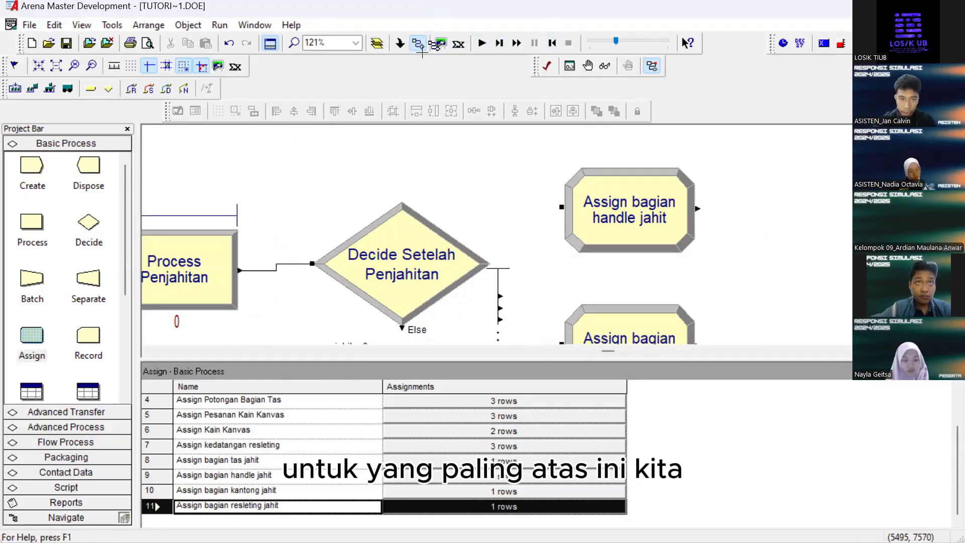
pyautogui.click(500, 295)
pyautogui.scroll(2, 570, 187)
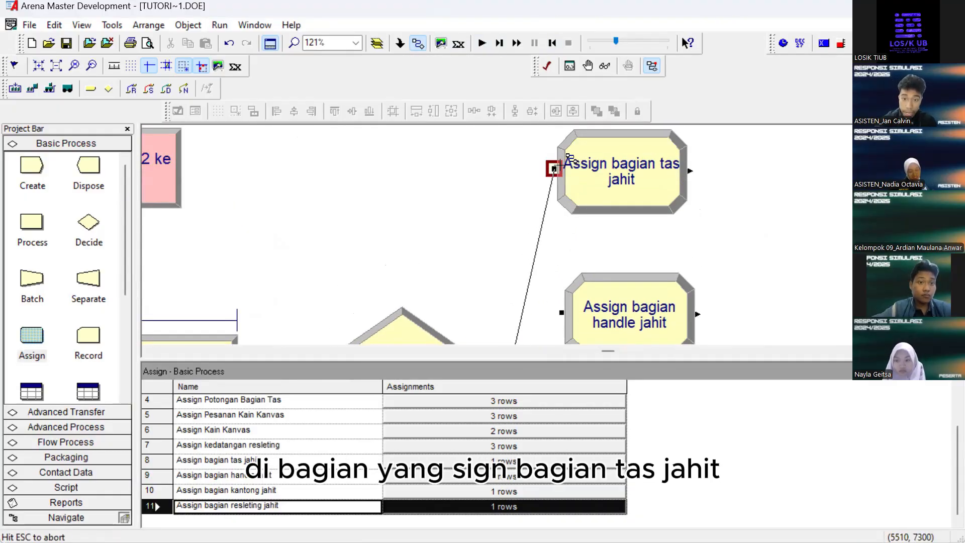
pyautogui.click(554, 169)
pyautogui.scroll(-2, 526, 224)
pyautogui.click(500, 281)
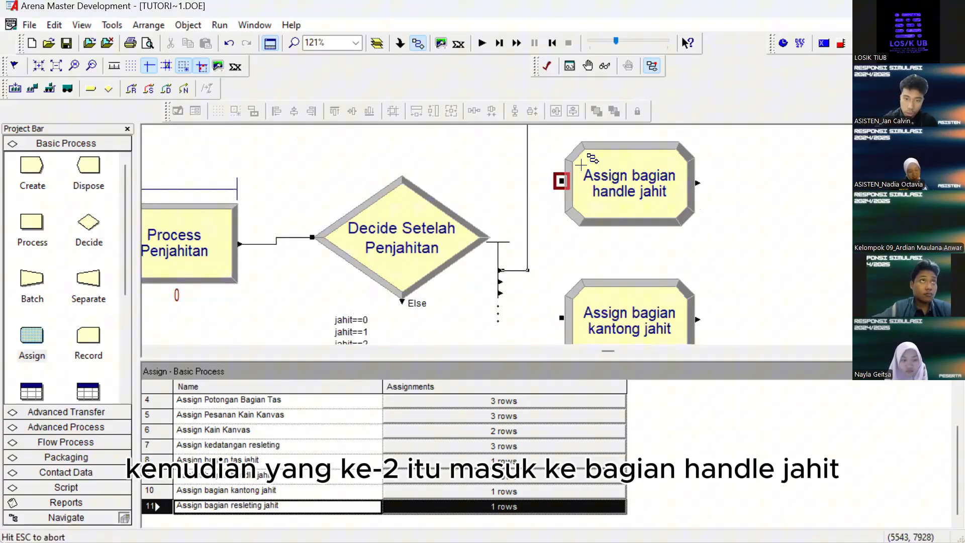
pyautogui.click(561, 181)
pyautogui.scroll(-2, 511, 250)
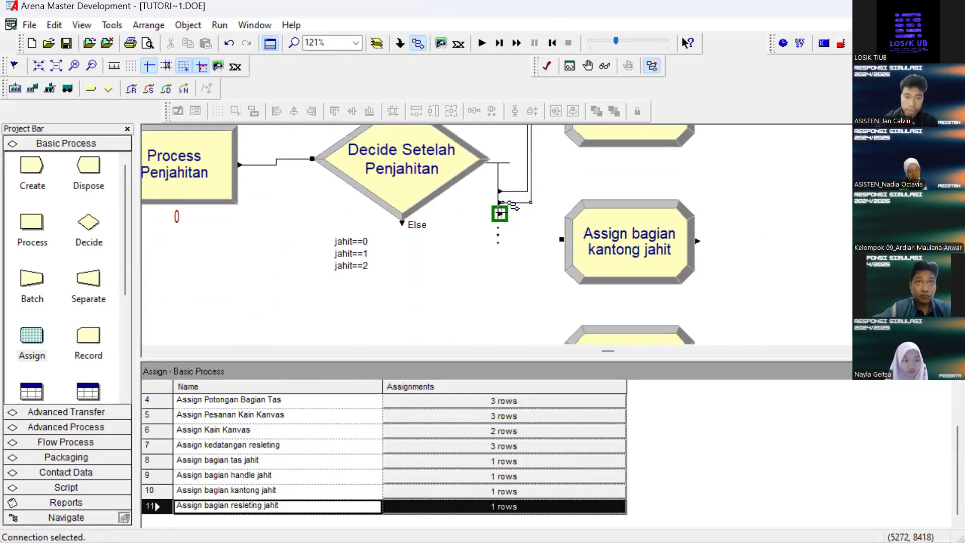
# Connect Decide Setelah Penjahitan's jahit==2 exit to Assign bagian kantong jahit and its Else exit to Assign bagian resleting jahit
pyautogui.click(499, 214)
pyautogui.click(595, 250)
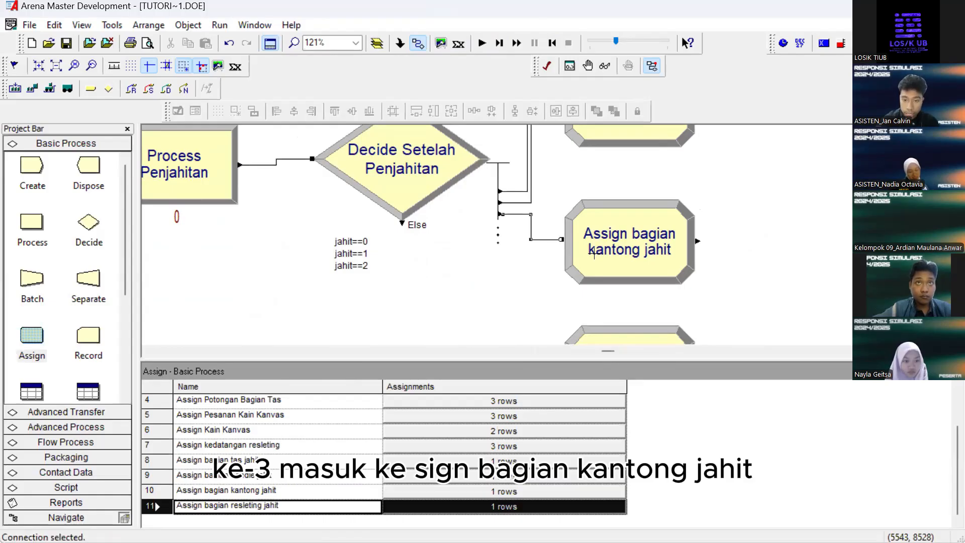
pyautogui.click(402, 222)
pyautogui.scroll(-2, 502, 241)
pyautogui.click(562, 286)
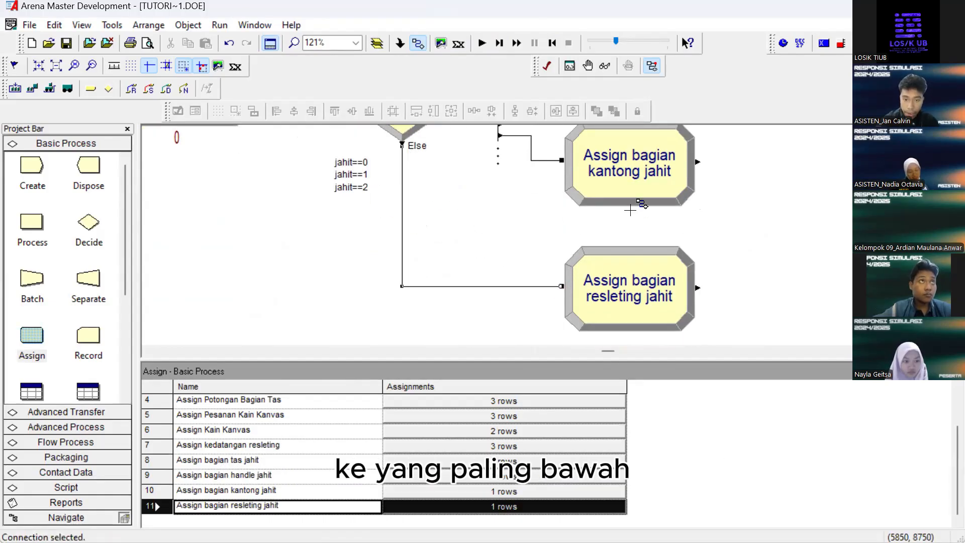
# Check that each exit of Decide Setelah Penjahitan leads to the Assign module for the matching sewn part
pyautogui.scroll(2, 630, 210)
pyautogui.scroll(1, 553, 221)
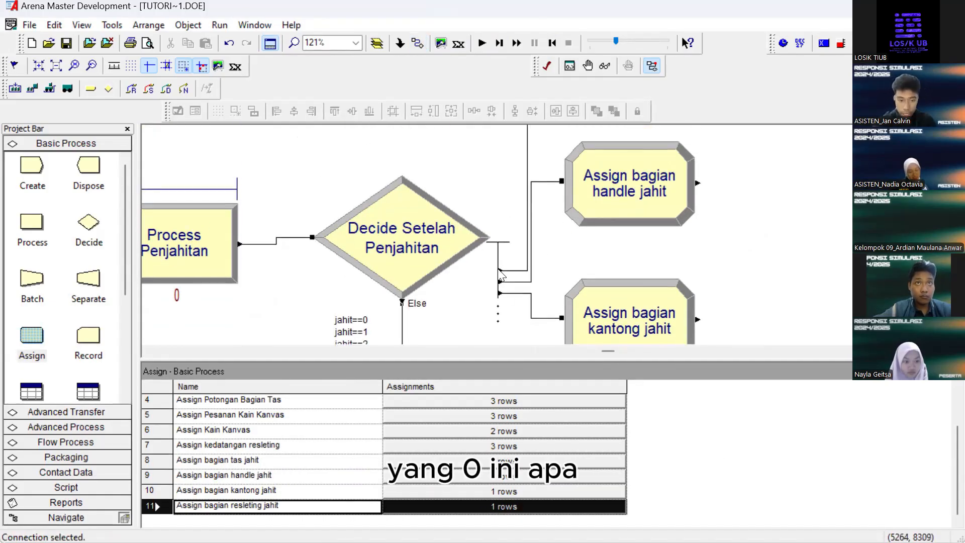
pyautogui.scroll(3, 507, 274)
pyautogui.scroll(2, 611, 244)
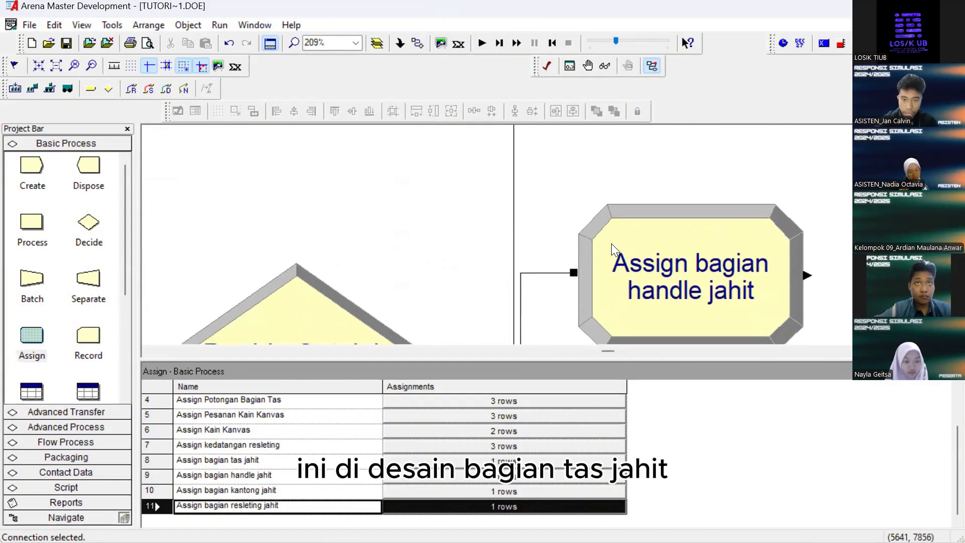
pyautogui.scroll(-4, 611, 243)
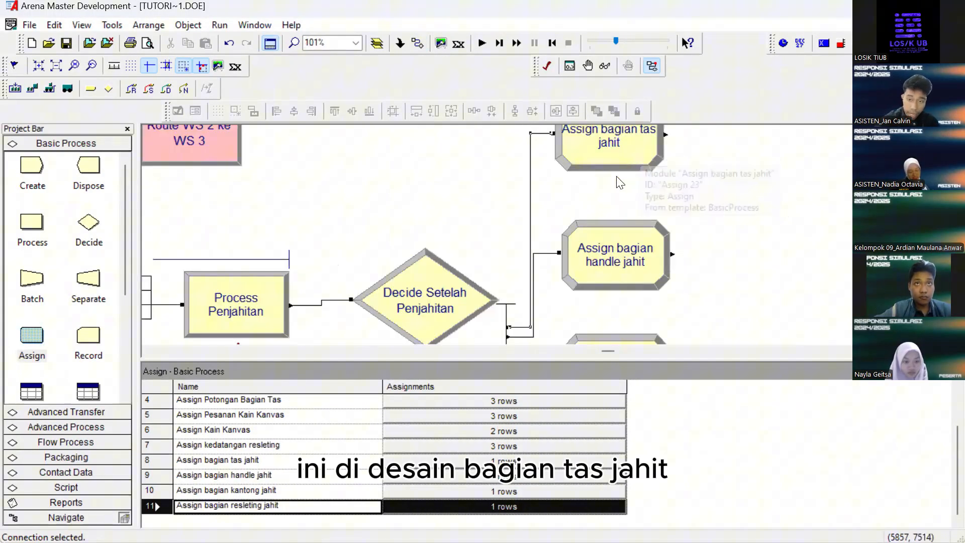
pyautogui.scroll(-1, 517, 317)
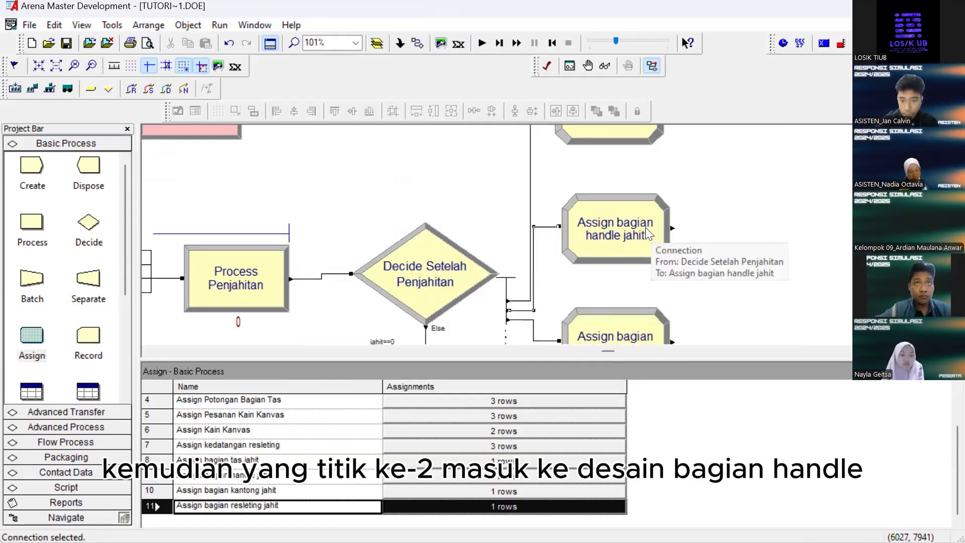
pyautogui.scroll(-2, 543, 279)
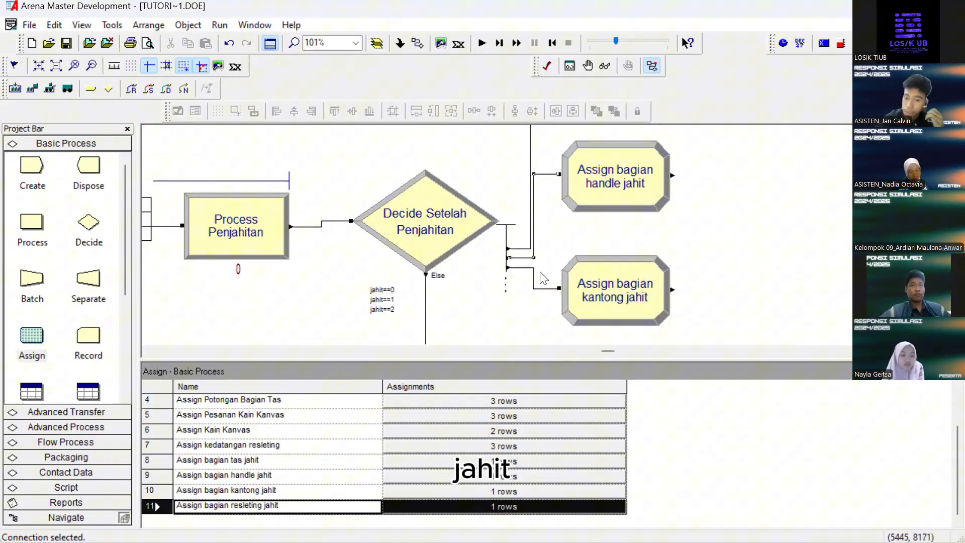
pyautogui.click(537, 288)
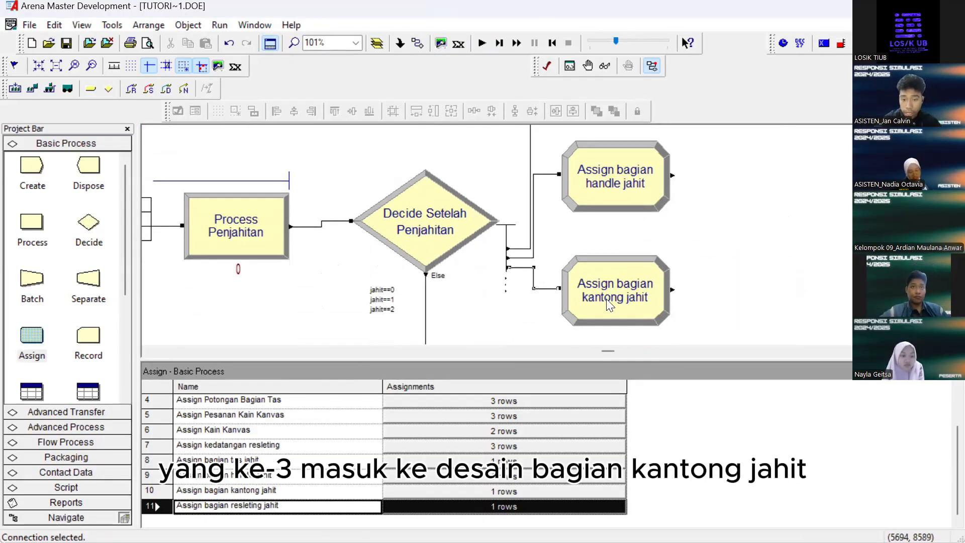
pyautogui.scroll(-3, 607, 275)
pyautogui.scroll(3, 605, 275)
pyautogui.scroll(-3, 603, 274)
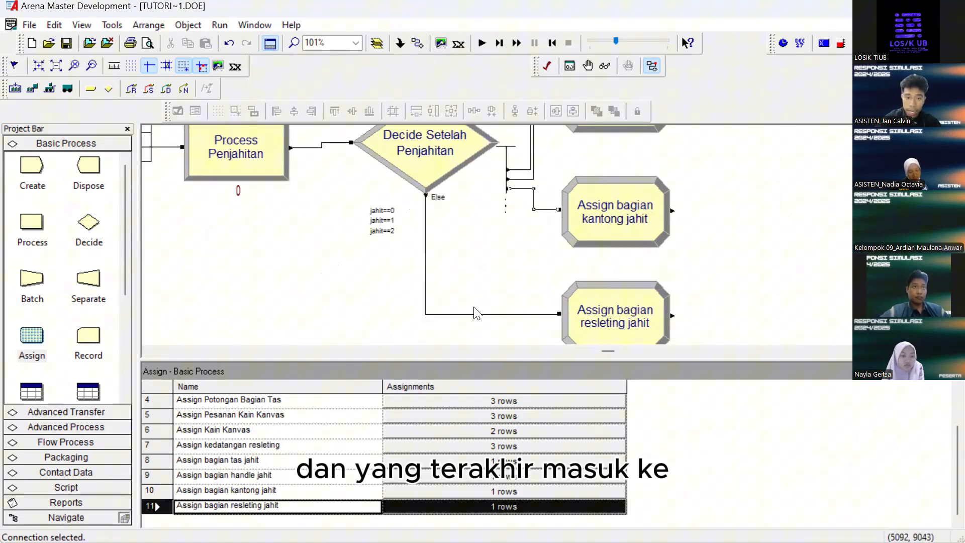
pyautogui.click(502, 329)
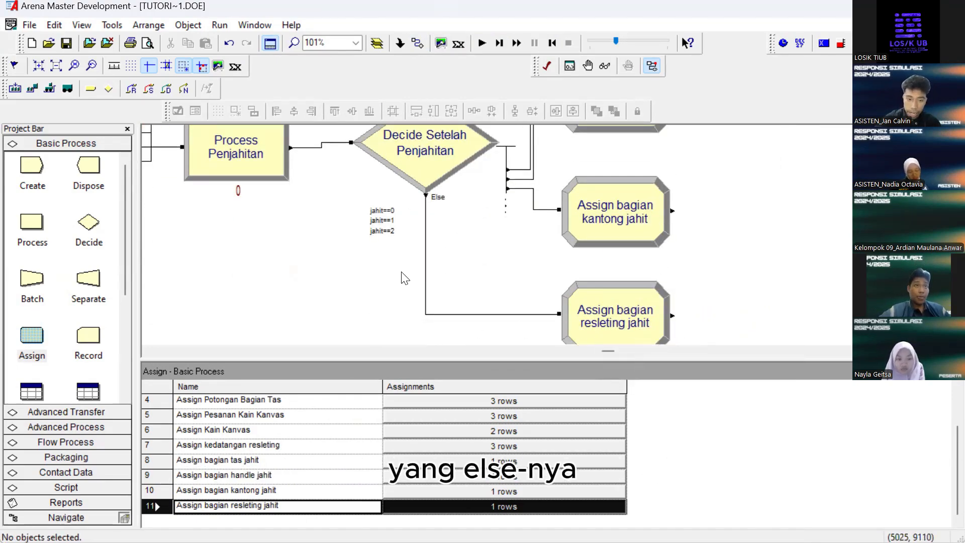
pyautogui.scroll(3, 717, 189)
pyautogui.scroll(-2, 722, 200)
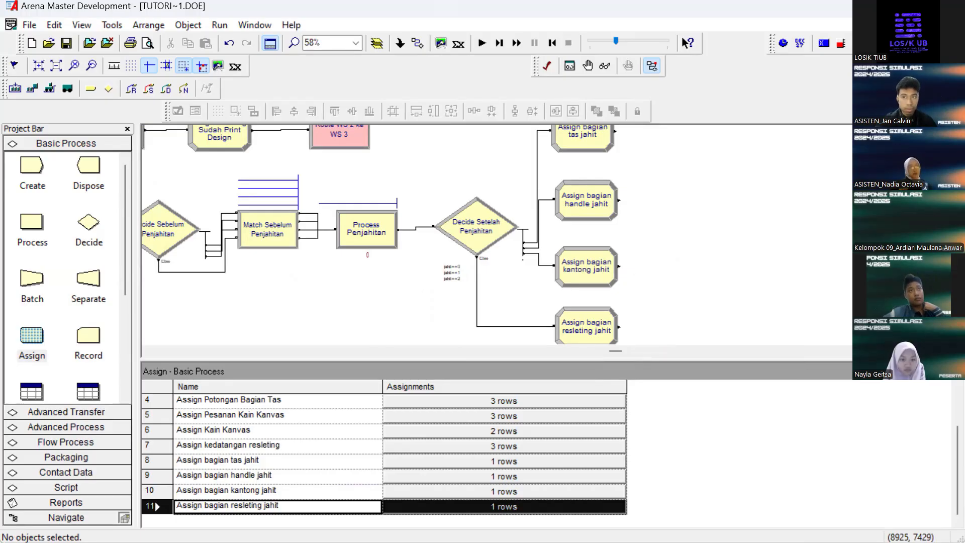
# Duplicate Match Sebelum Penjahitan, place the copy beyond the sewn-part Assign modules, and rename it Match Sebelum Assembly
pyautogui.click(267, 244)
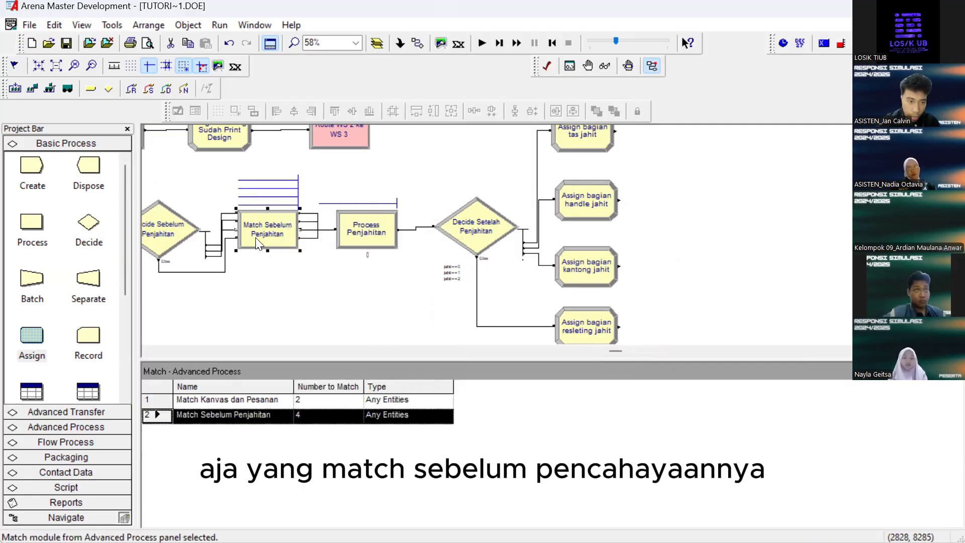
pyautogui.hotkey('ctrl', 'd')
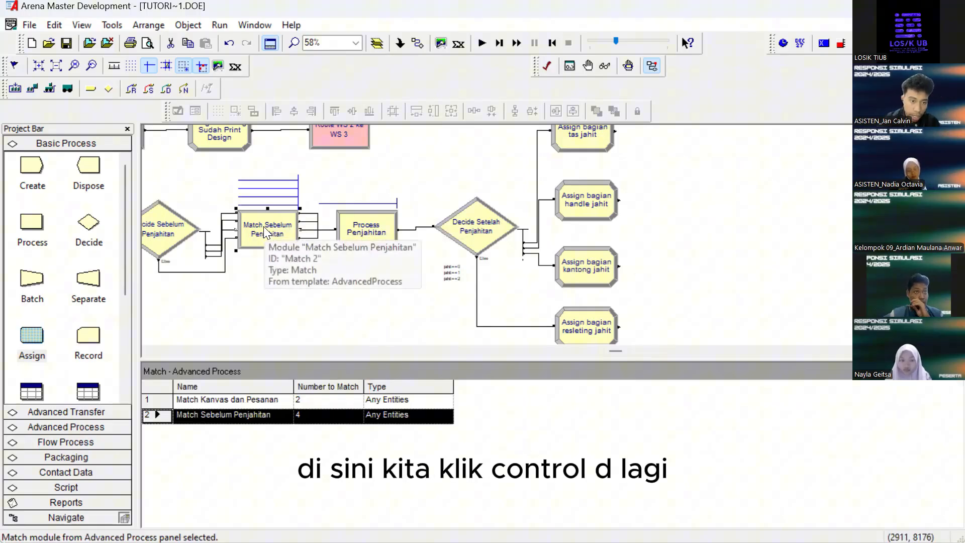
pyautogui.moveTo(274, 235); pyautogui.dragTo(727, 226)
pyautogui.doubleClick(722, 224)
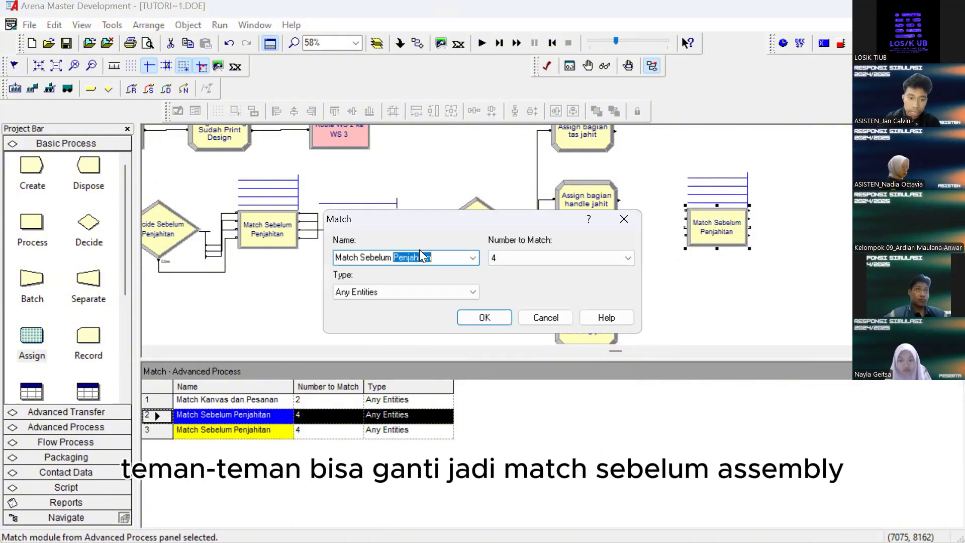
pyautogui.write('Assembl')
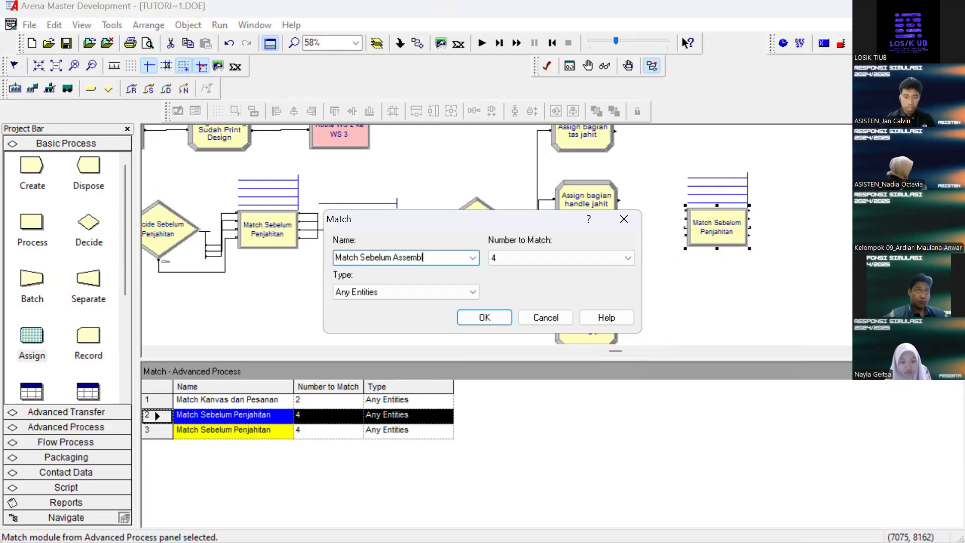
pyautogui.write('y')
pyautogui.press('Return')
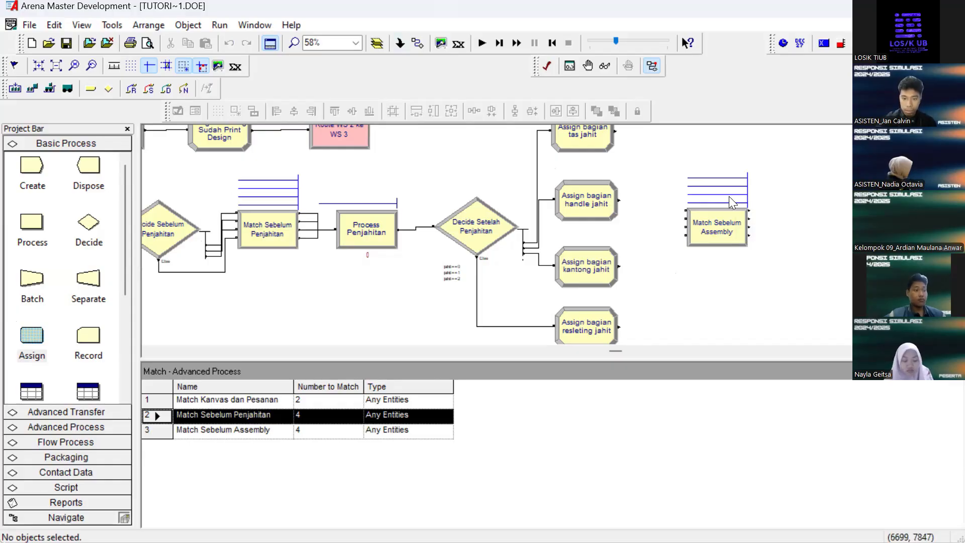
# Add a Batch module after Match Sebelum Assembly, name it Batch Sebelum Assembly, and set its batch size to 4
pyautogui.hscroll(6, 740, 211)
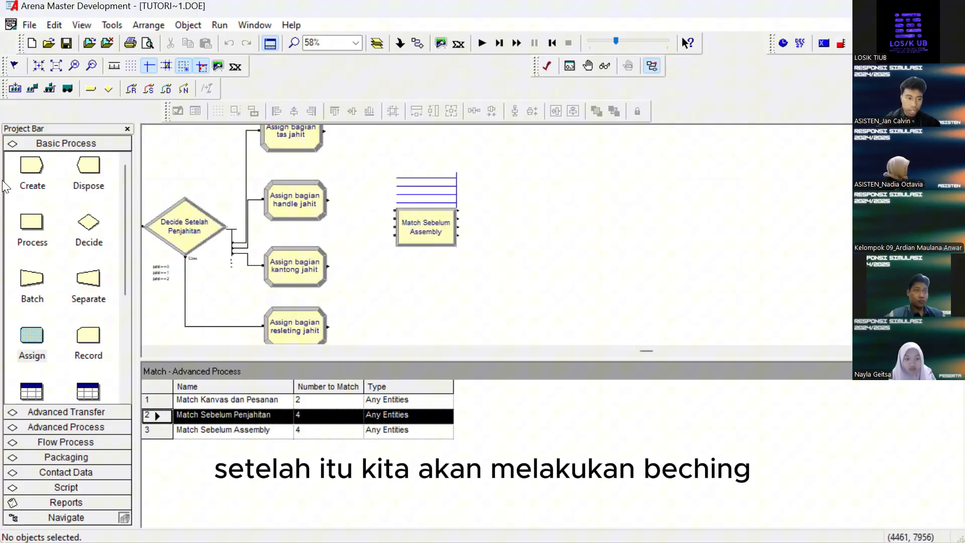
pyautogui.moveTo(32, 279); pyautogui.dragTo(522, 227)
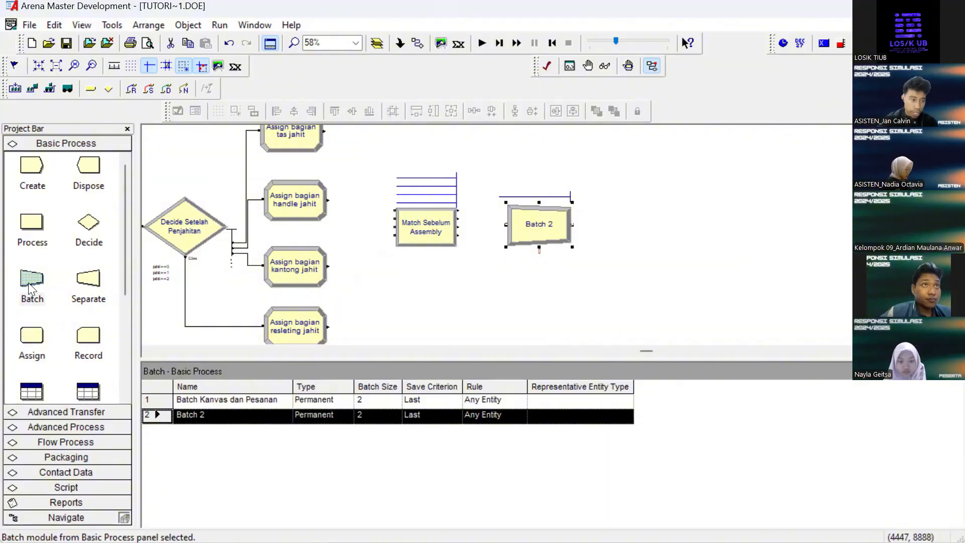
pyautogui.click(531, 217)
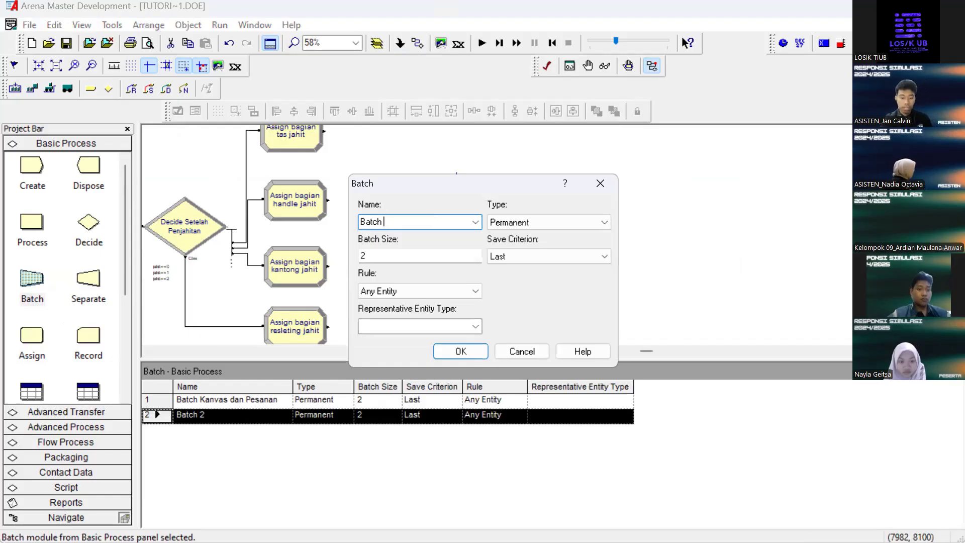
pyautogui.press('BackSpace')
pyautogui.write('Sebelum Assem')
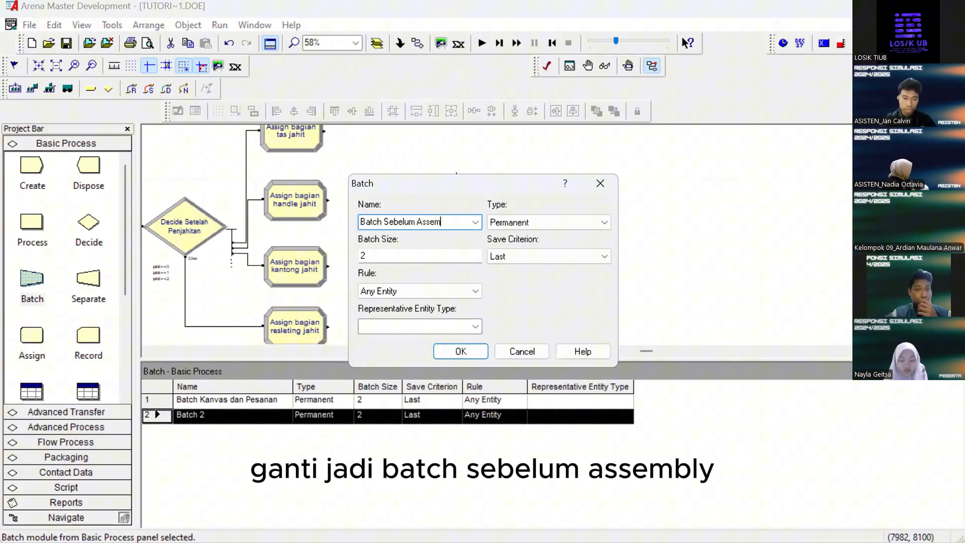
pyautogui.write('bly')
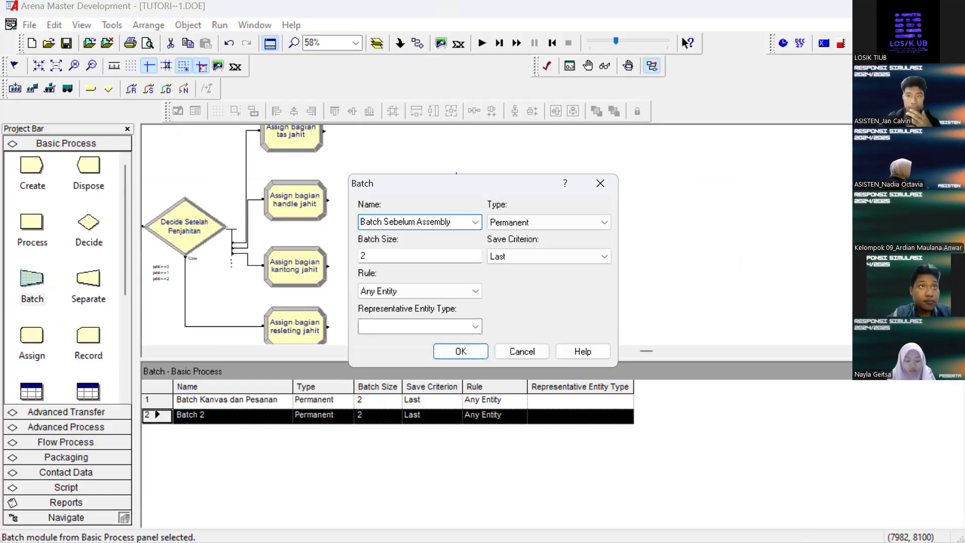
pyautogui.click(387, 252)
pyautogui.press('BackSpace')
pyautogui.write('4')
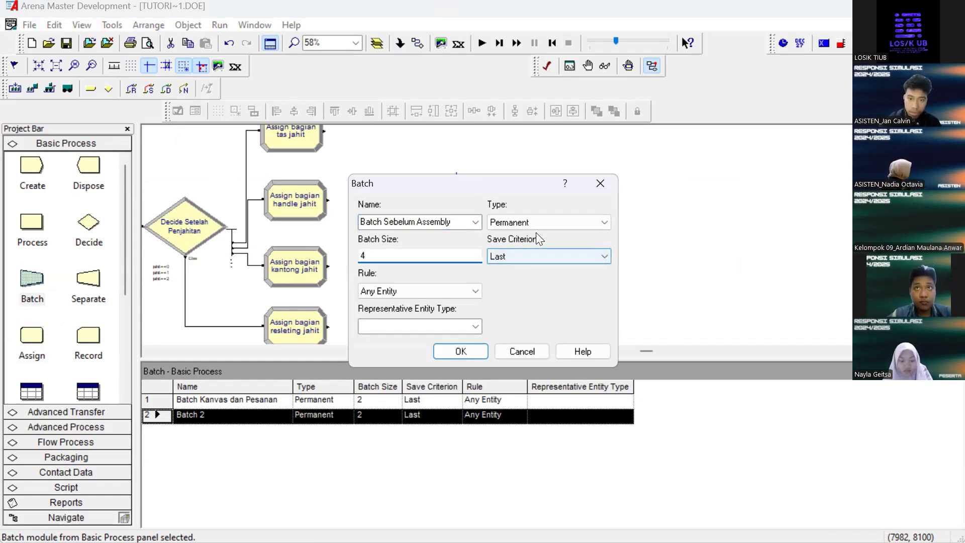
pyautogui.click(454, 348)
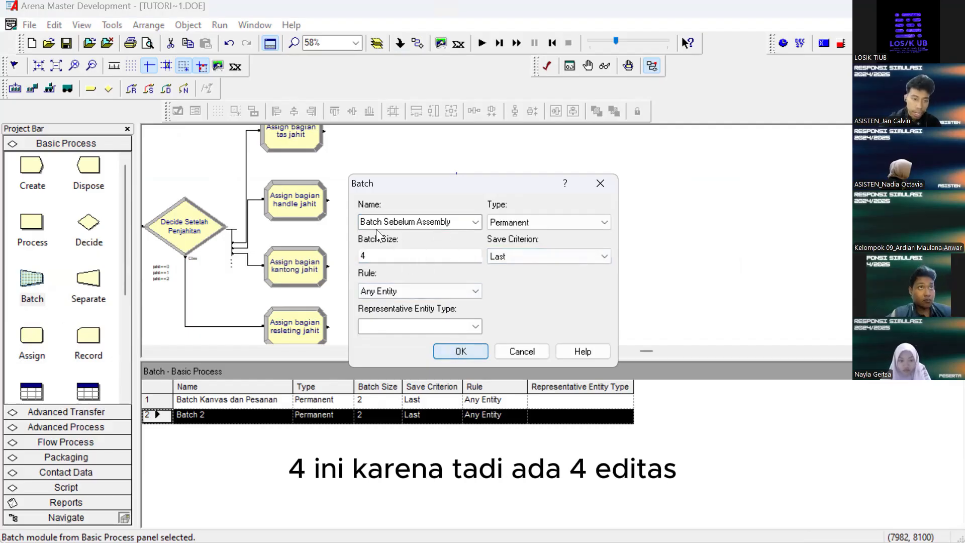
pyautogui.click(454, 350)
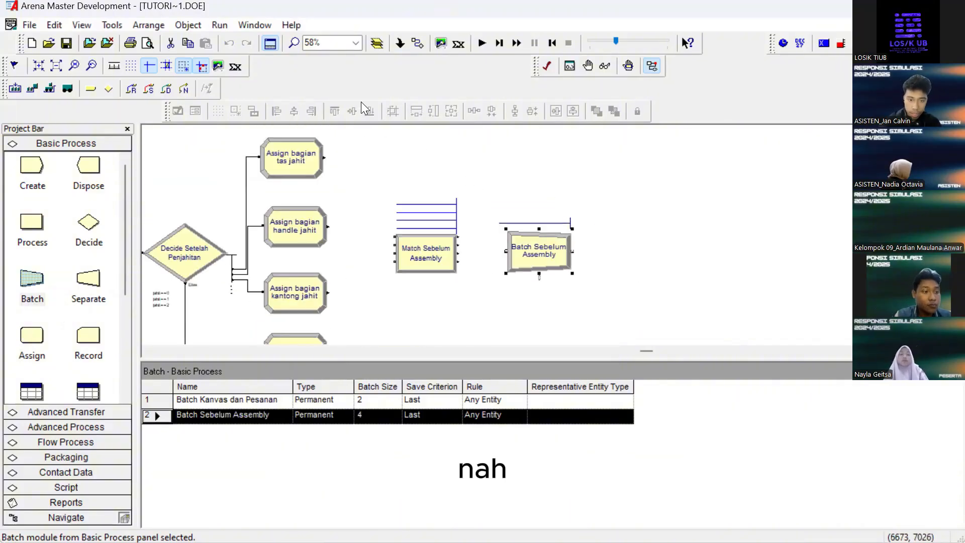
# Connect Assign bagian tas jahit to the first entry of Match Sebelum Assembly and Assign bagian handle jahit to its second entry
pyautogui.click(418, 46)
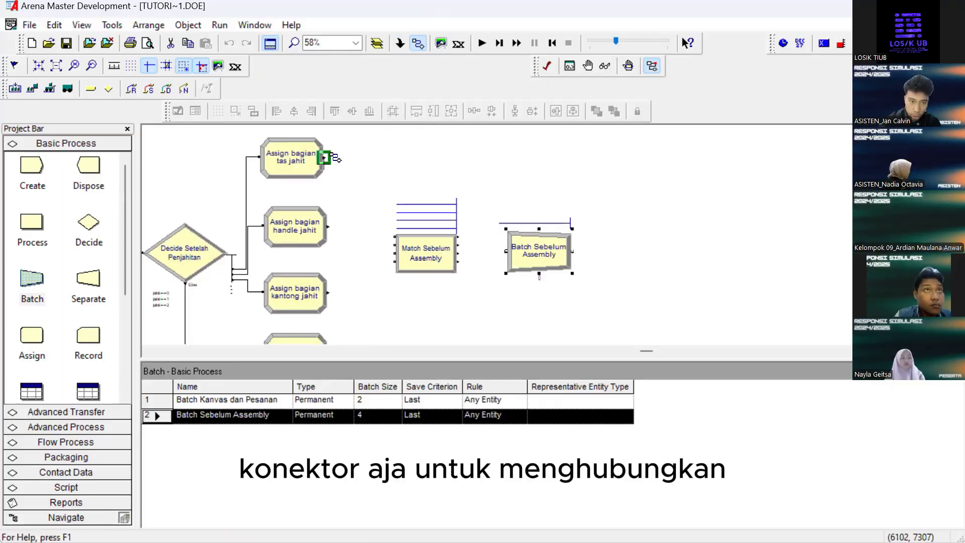
pyautogui.scroll(1, 324, 164)
pyautogui.click(279, 168)
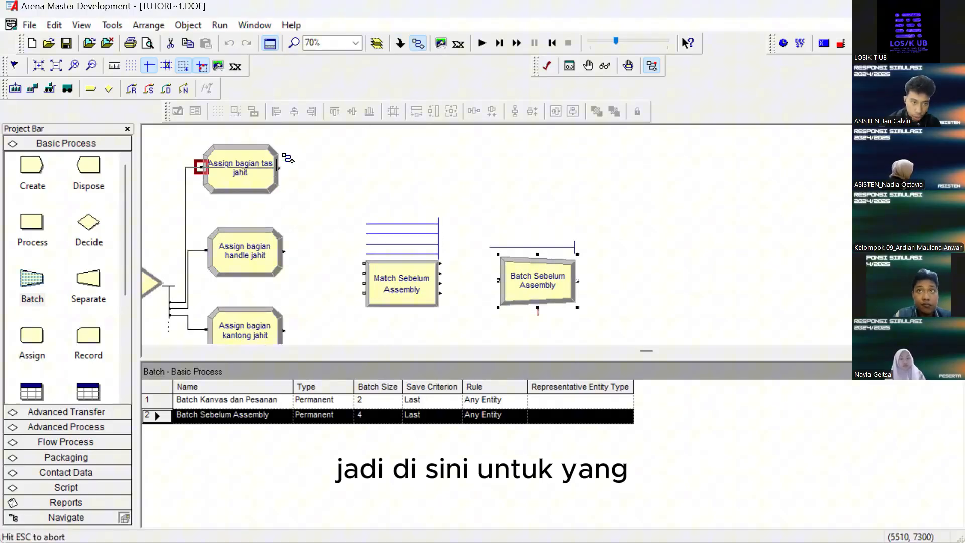
pyautogui.click(364, 263)
pyautogui.click(286, 252)
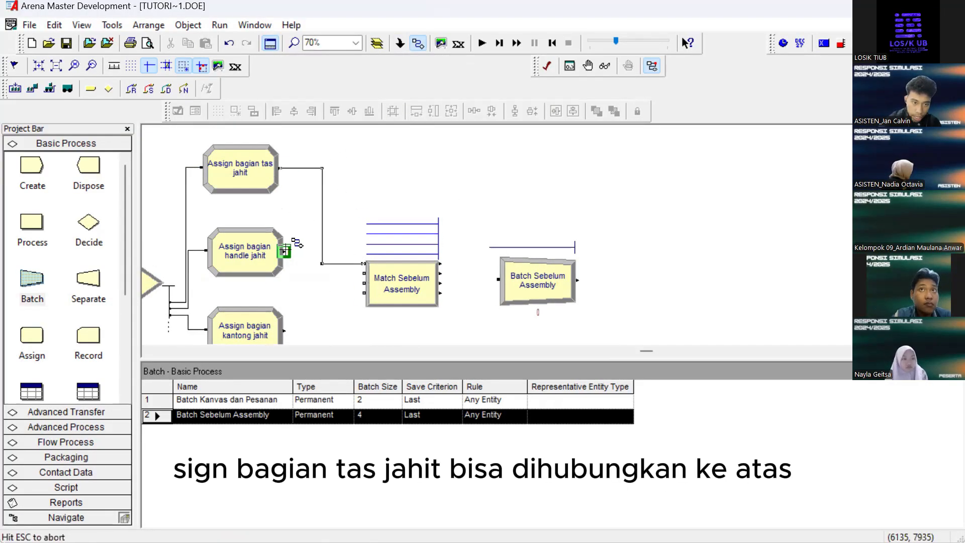
pyautogui.click(369, 265)
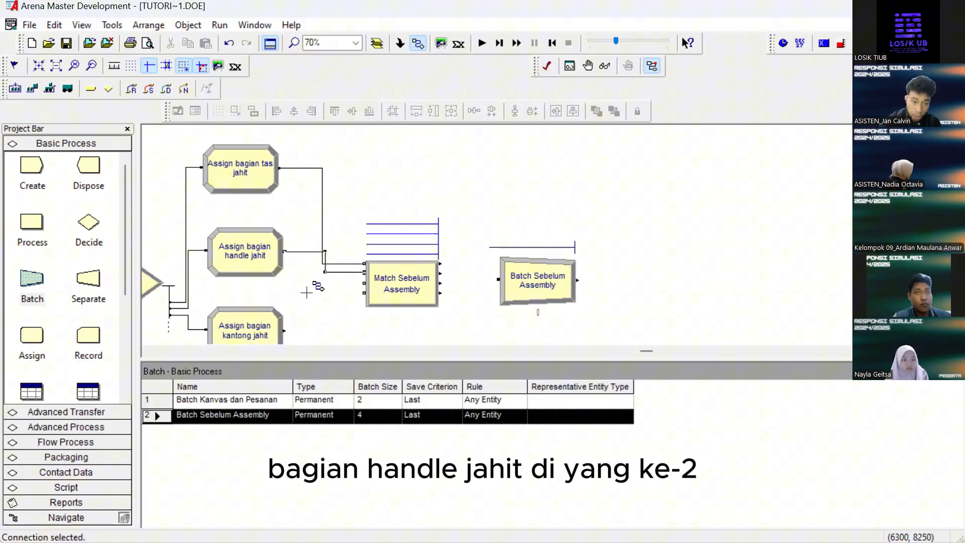
# Connect Assign bagian kantong jahit to the third entry of Match Sebelum Assembly and Assign bagian resleting jahit to its fourth entry
pyautogui.scroll(-1, 302, 271)
pyautogui.click(285, 278)
pyautogui.click(366, 228)
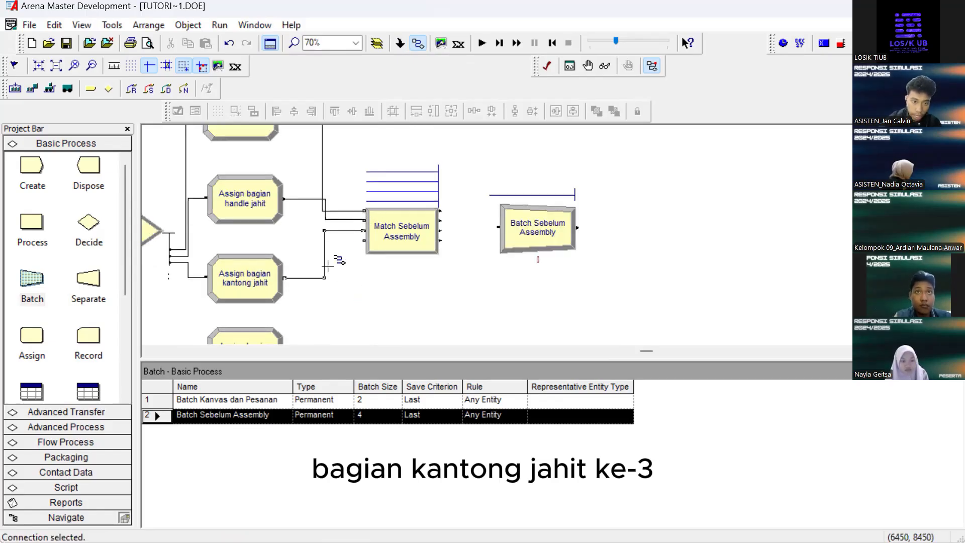
pyautogui.scroll(-2, 329, 251)
pyautogui.click(284, 246)
pyautogui.scroll(1, 322, 226)
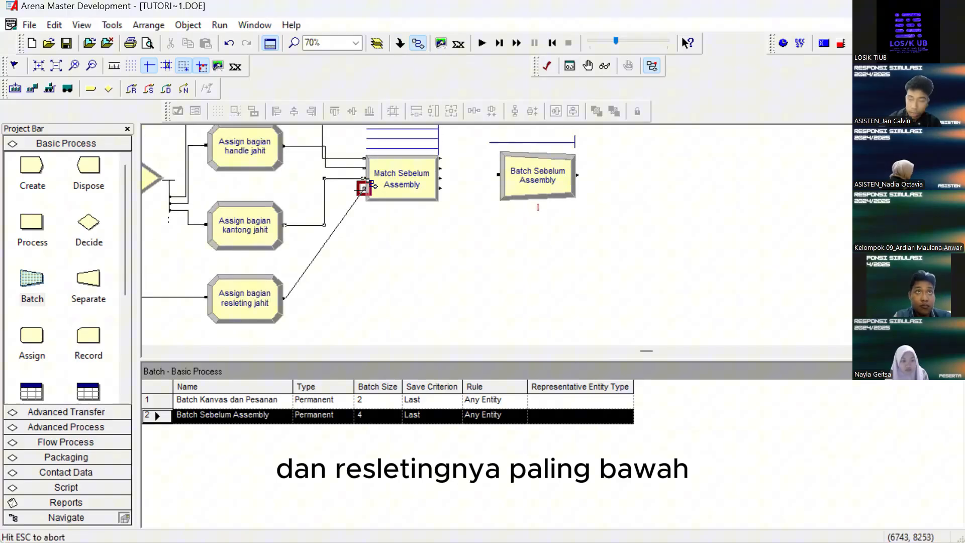
pyautogui.click(364, 188)
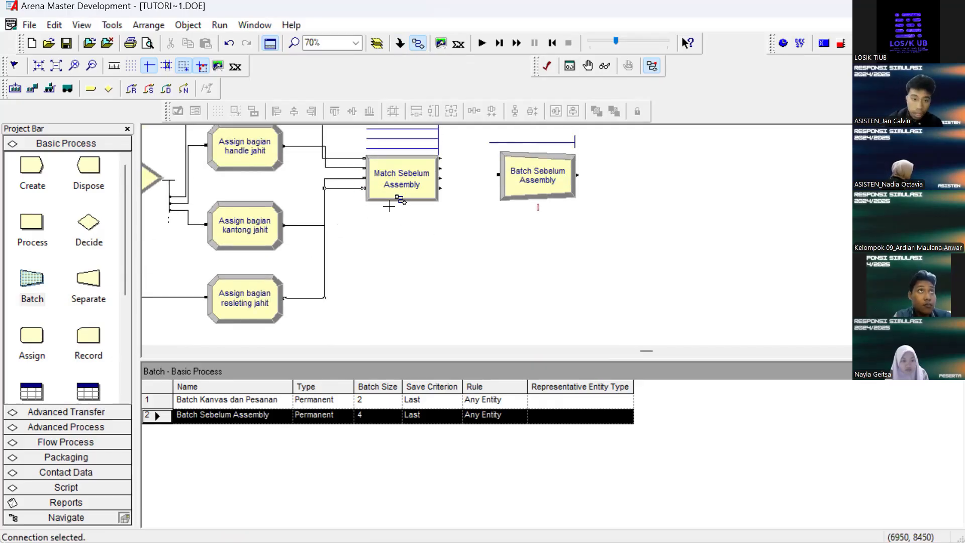
# Examine how the four sewn-part connections run from Decide Setelah Penjahitan through the Assign modules into Match Sebelum Assembly
pyautogui.scroll(3, 390, 200)
pyautogui.press('-')
pyautogui.scroll(-1, 386, 232)
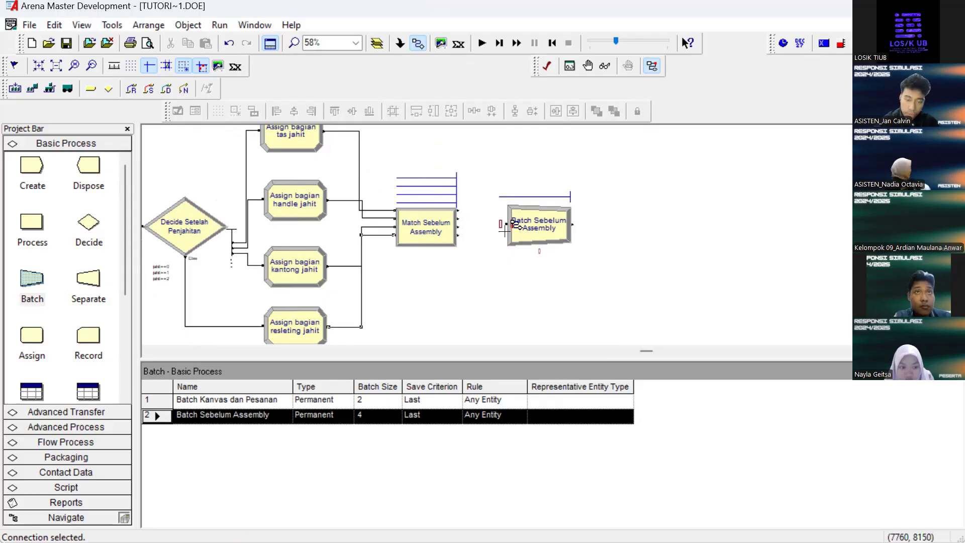
pyautogui.press('+')
pyautogui.press('+')
pyautogui.press('+')
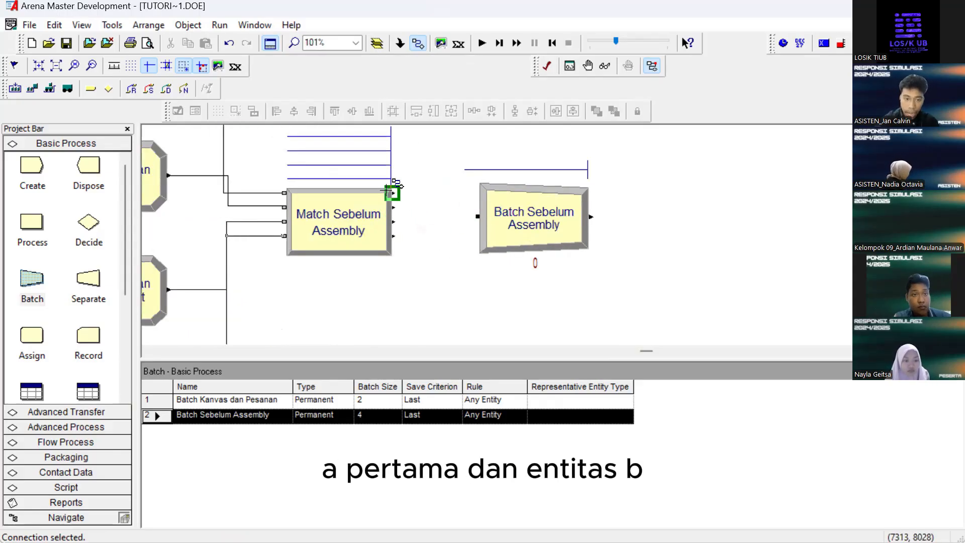
pyautogui.press('Left')
pyautogui.press('Left')
pyautogui.press('Left')
pyautogui.press('Up')
pyautogui.press('Up')
pyautogui.press('Up')
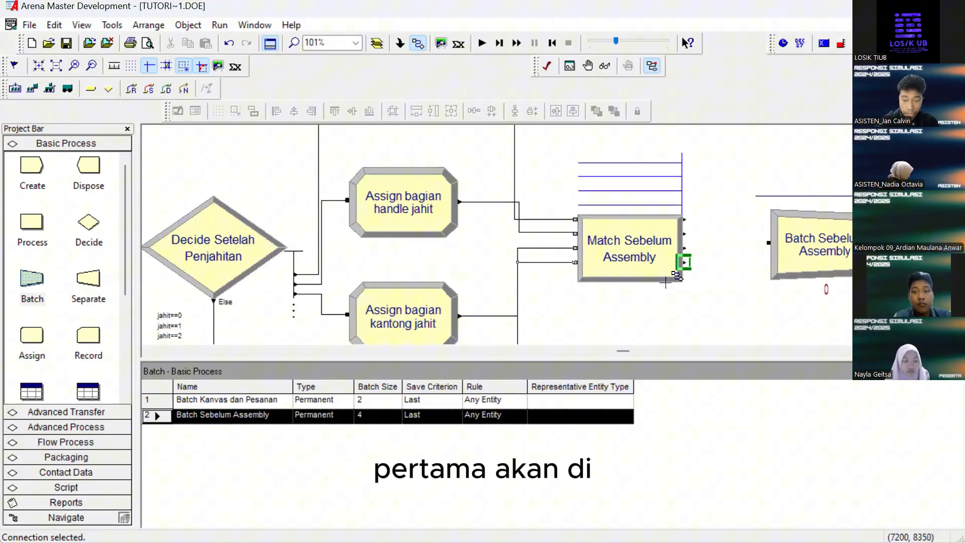
# Connect all four exits of Match Sebelum Assembly to the single entry of Batch Sebelum Assembly
pyautogui.press('Right')
pyautogui.press('Right')
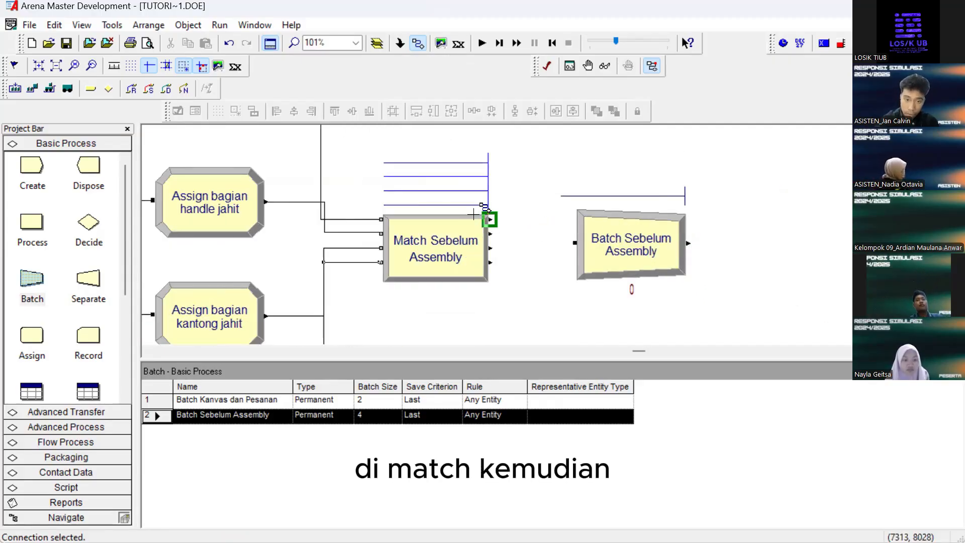
pyautogui.click(490, 219)
pyautogui.click(606, 230)
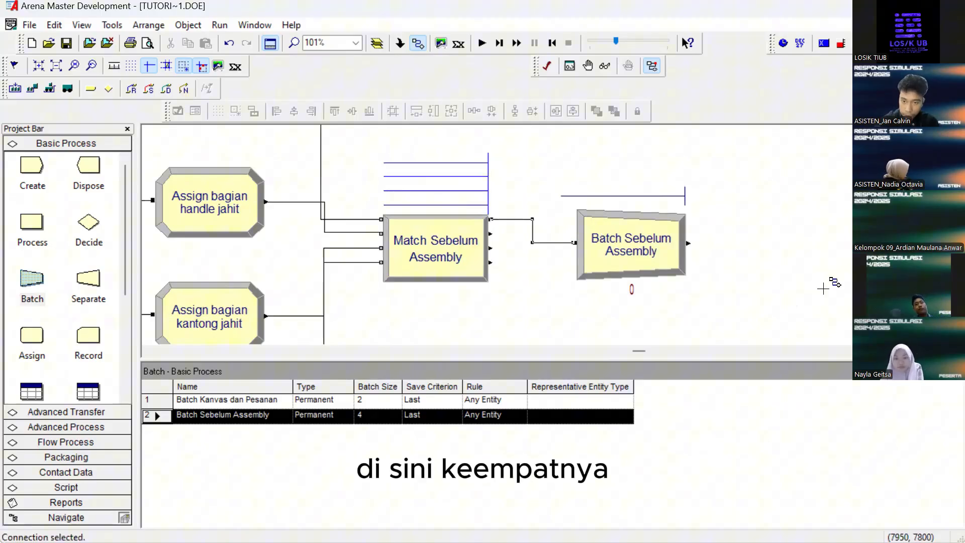
pyautogui.click(490, 233)
pyautogui.click(576, 242)
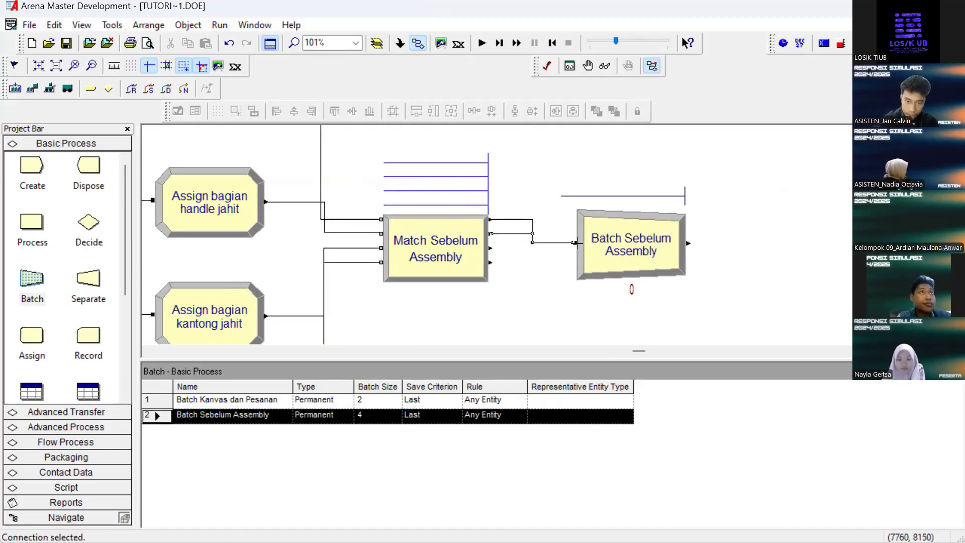
pyautogui.click(490, 248)
pyautogui.click(577, 242)
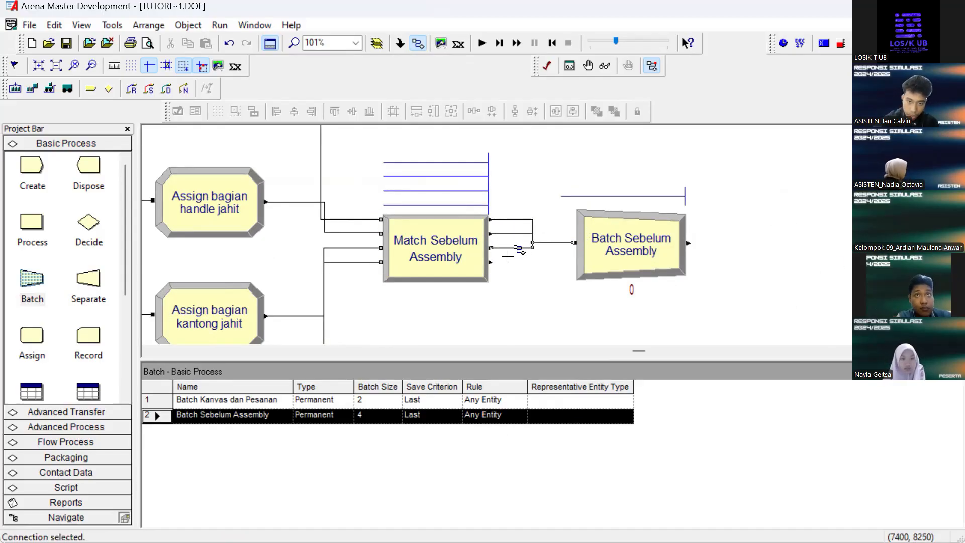
pyautogui.click(490, 262)
pyautogui.click(575, 242)
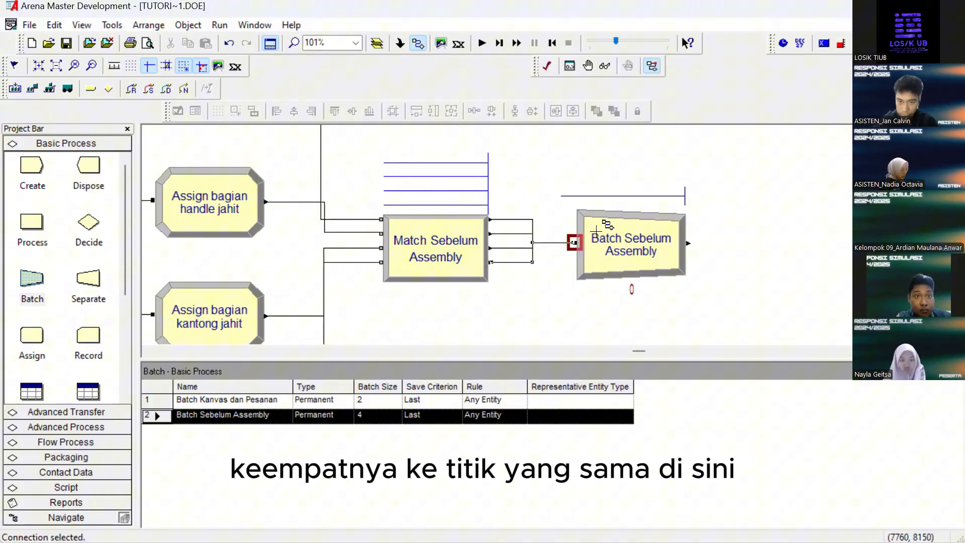
pyautogui.press('Escape')
# Add a Process module after Batch Sebelum Assembly, name it Process Assembly, and set its action to Seize Delay Release
pyautogui.scroll(-2, 714, 274)
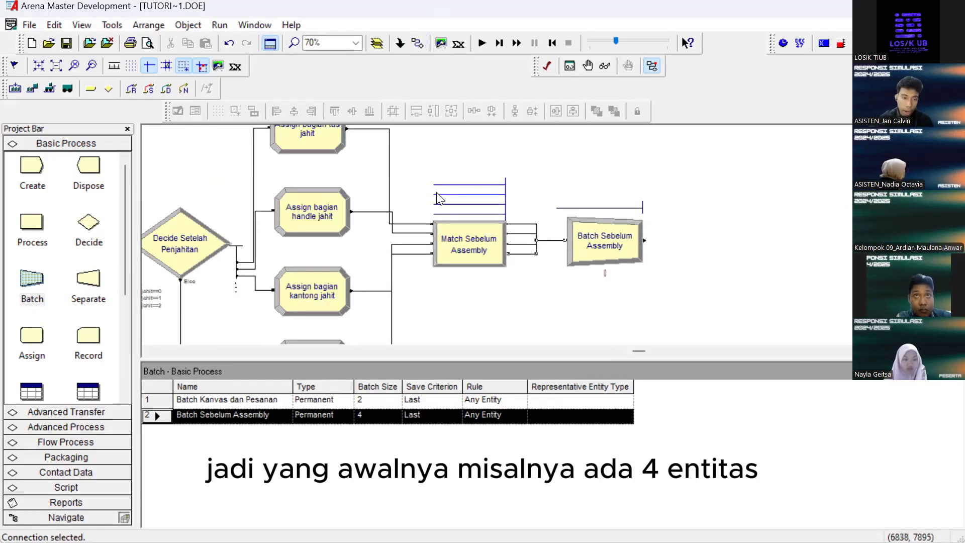
pyautogui.click(623, 227)
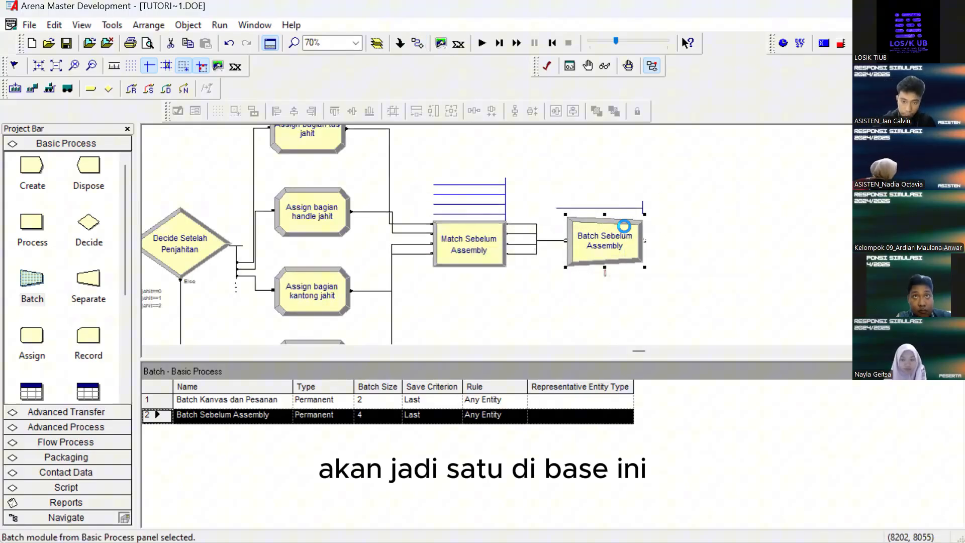
pyautogui.hscroll(3, 596, 195)
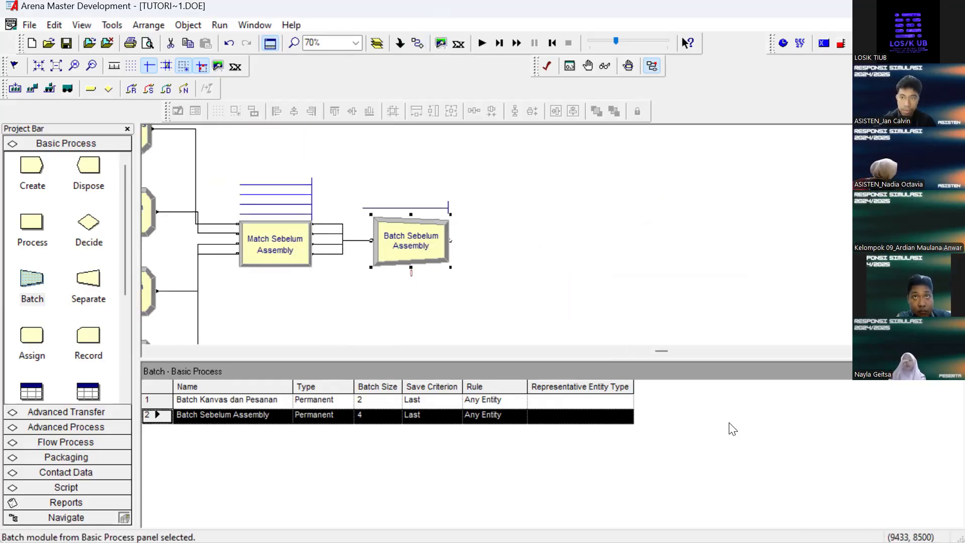
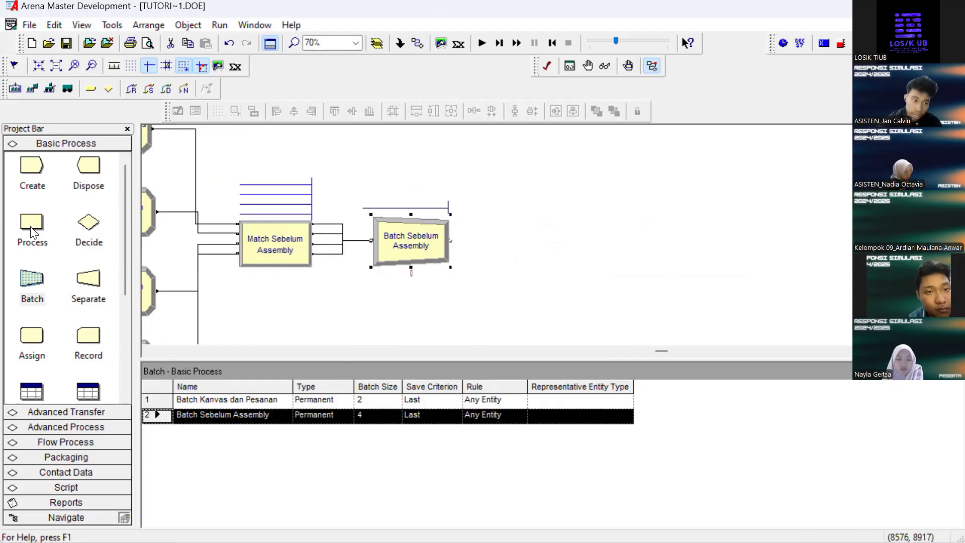
pyautogui.moveTo(32, 231); pyautogui.dragTo(492, 242)
pyautogui.moveTo(531, 246); pyautogui.dragTo(529, 238)
pyautogui.doubleClick(529, 237)
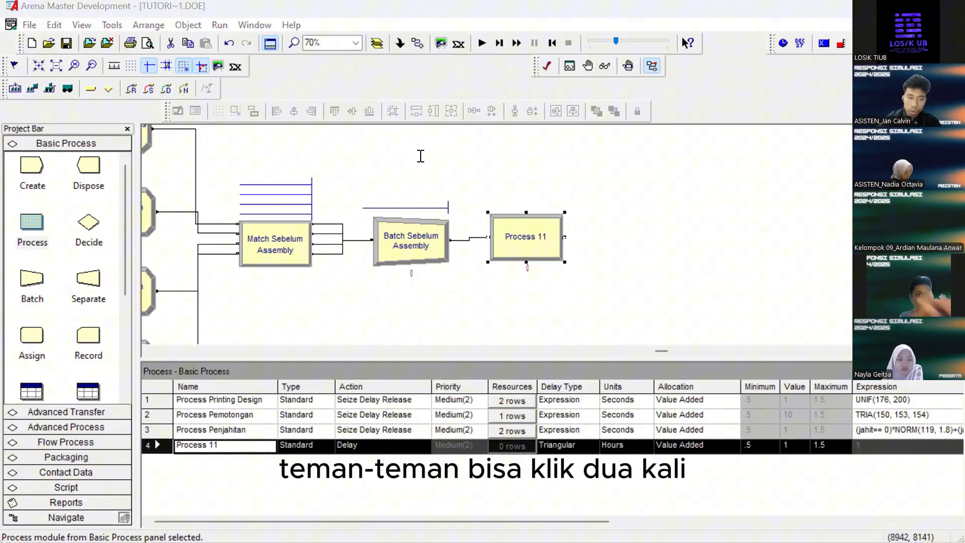
pyautogui.write('Assembly')
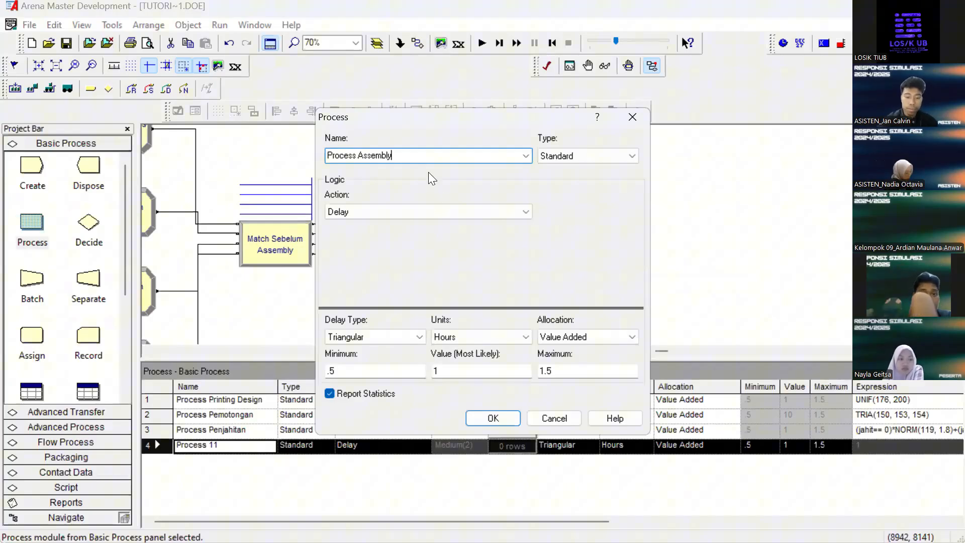
pyautogui.click(460, 212)
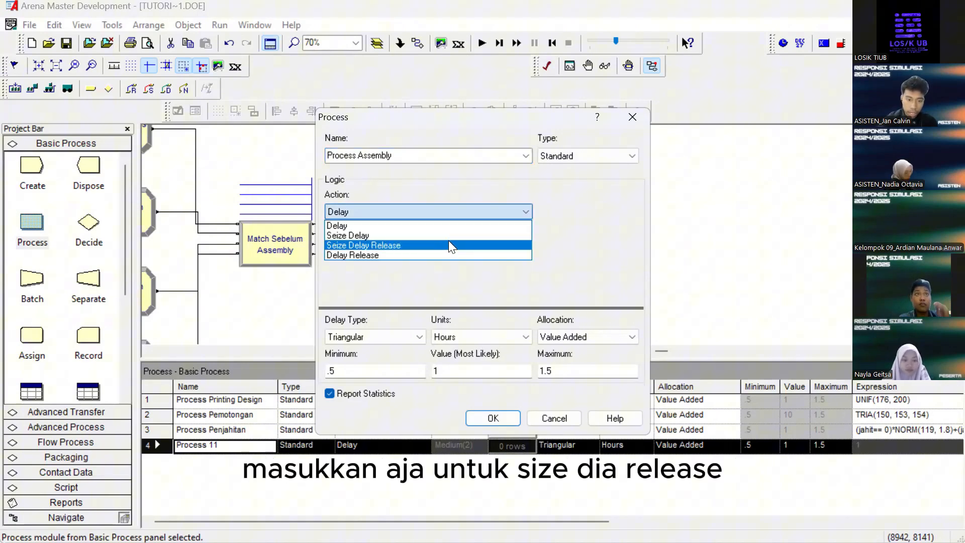
pyautogui.click(448, 244)
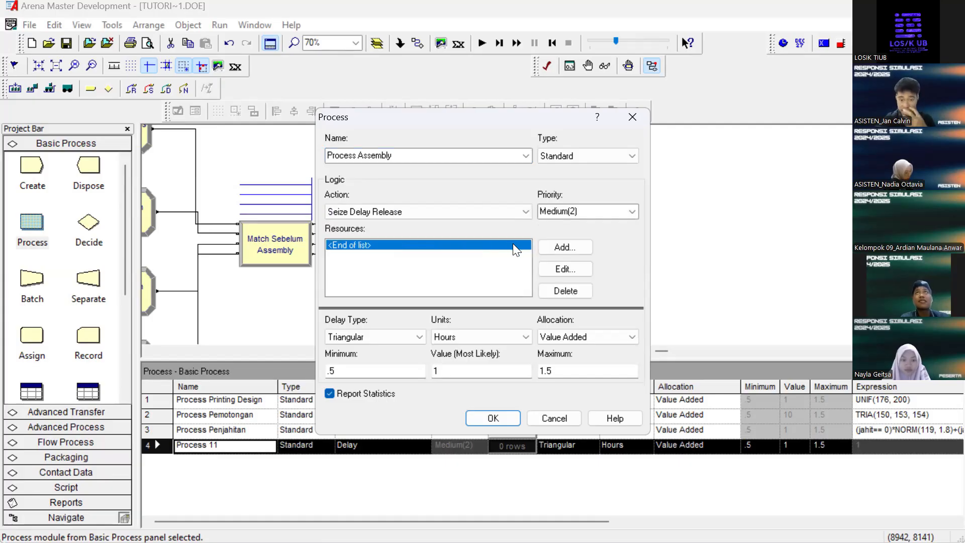
# Add a resource of type Set to Process Assembly, using Set Assembly
pyautogui.click(569, 243)
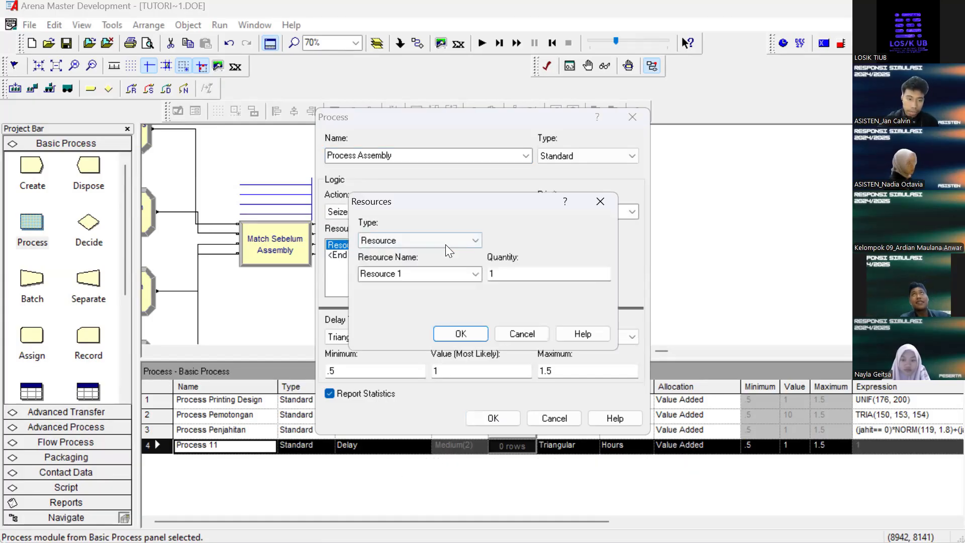
pyautogui.click(445, 244)
pyautogui.click(433, 261)
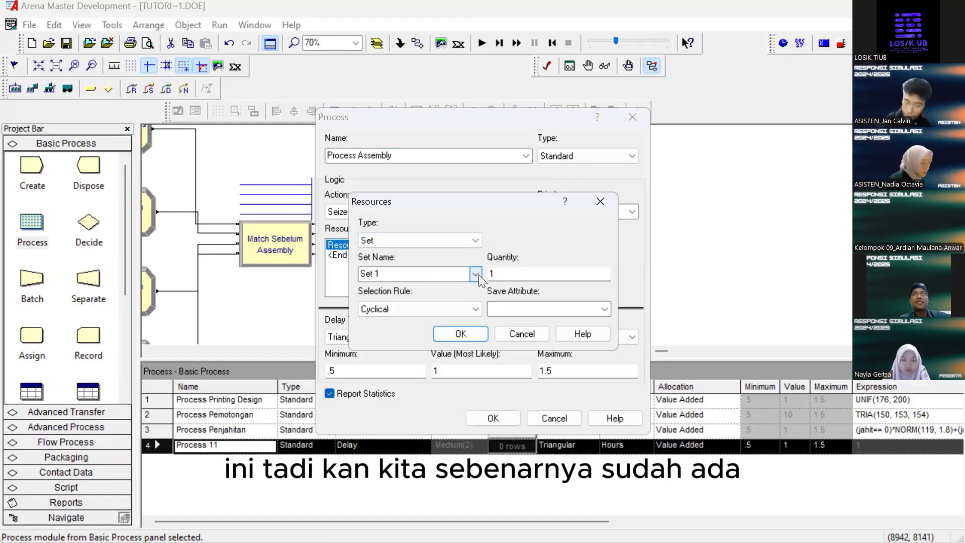
pyautogui.click(475, 274)
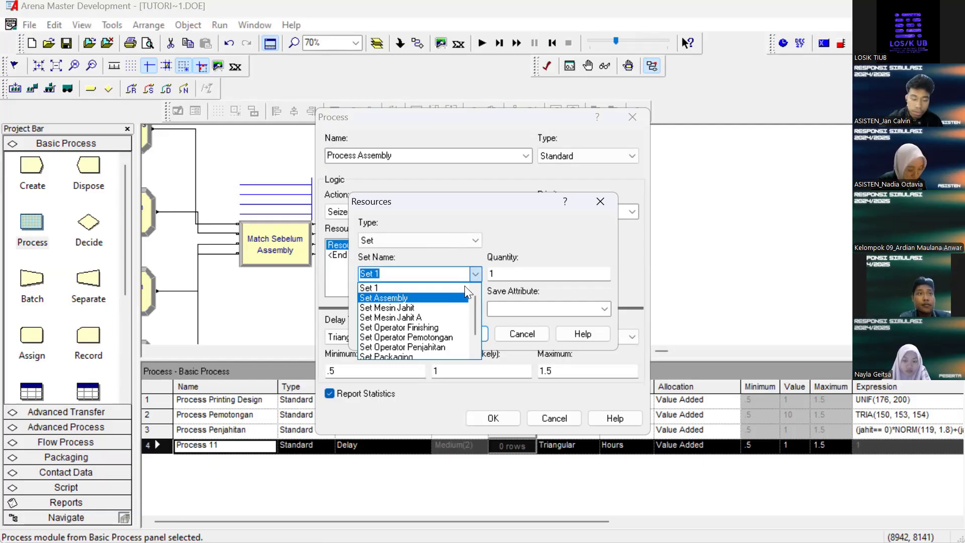
pyautogui.click(447, 298)
pyautogui.click(427, 274)
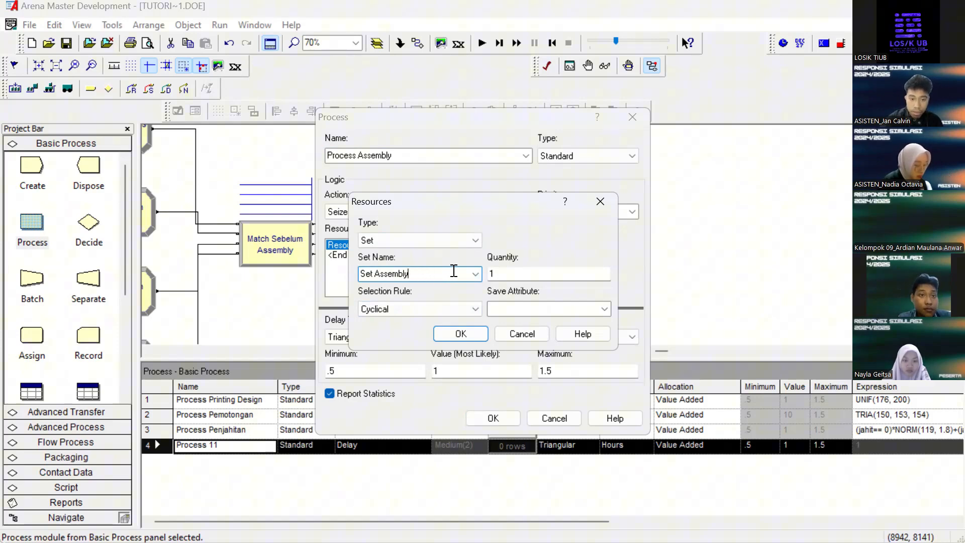
pyautogui.click(460, 334)
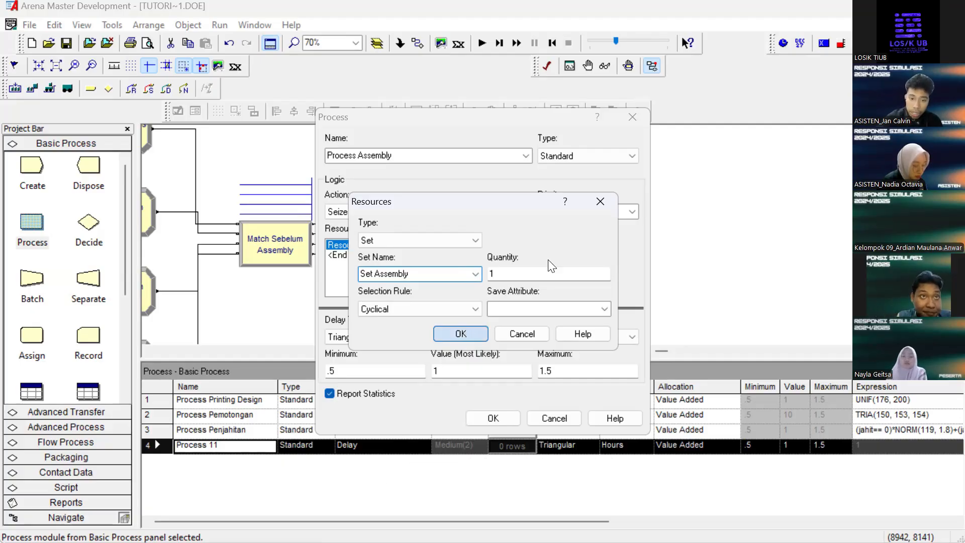
# Add a second resource of type Set to Process Assembly, using Set Mesin Jahit A
pyautogui.click(561, 244)
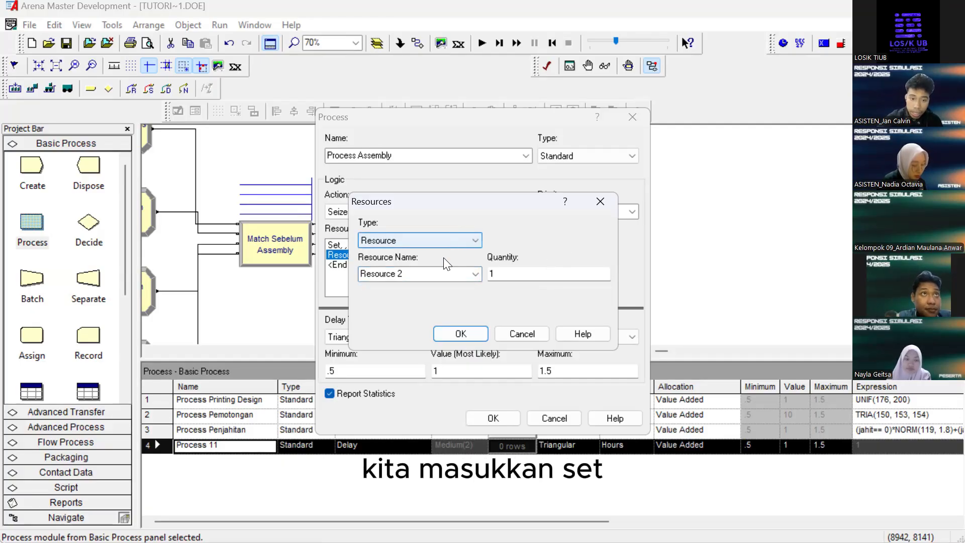
pyautogui.click(457, 240)
pyautogui.click(444, 261)
pyautogui.click(477, 274)
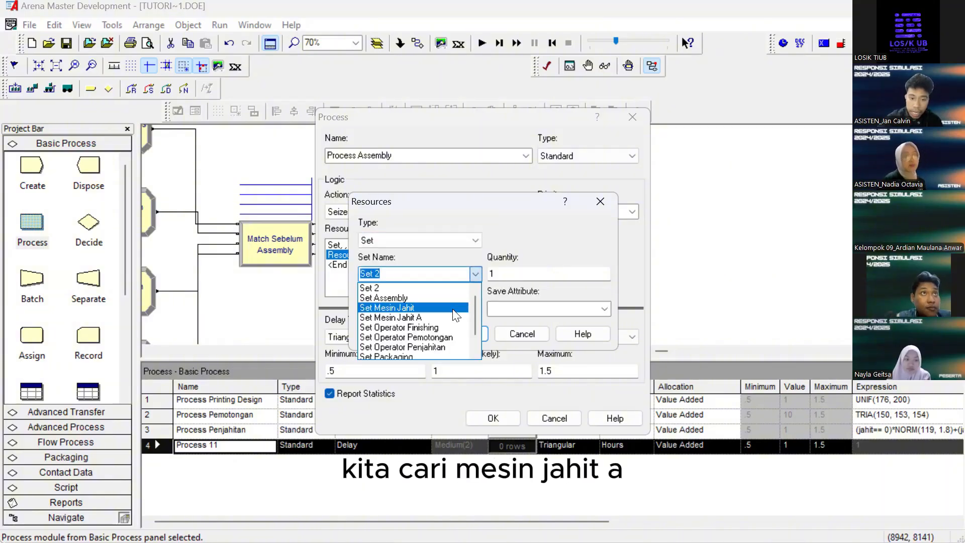
pyautogui.click(426, 318)
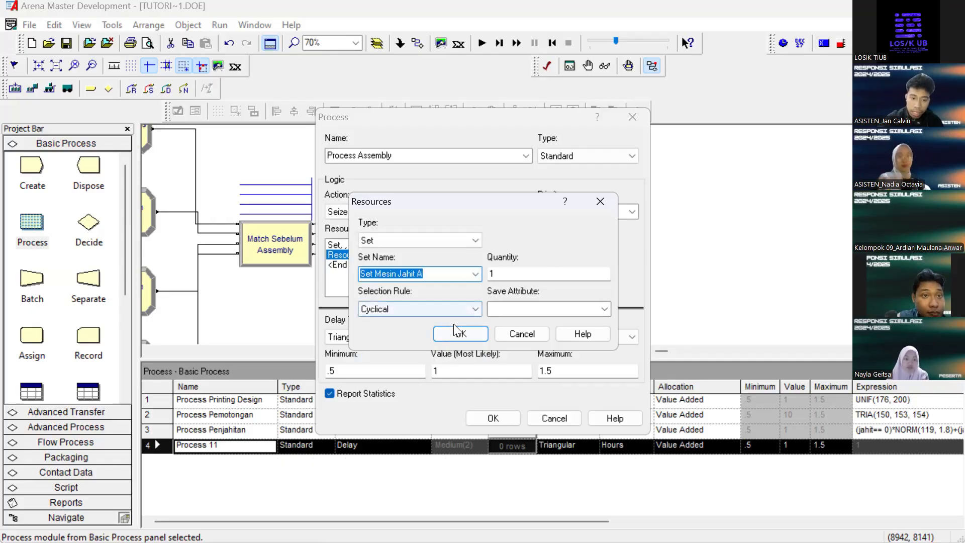
pyautogui.click(467, 334)
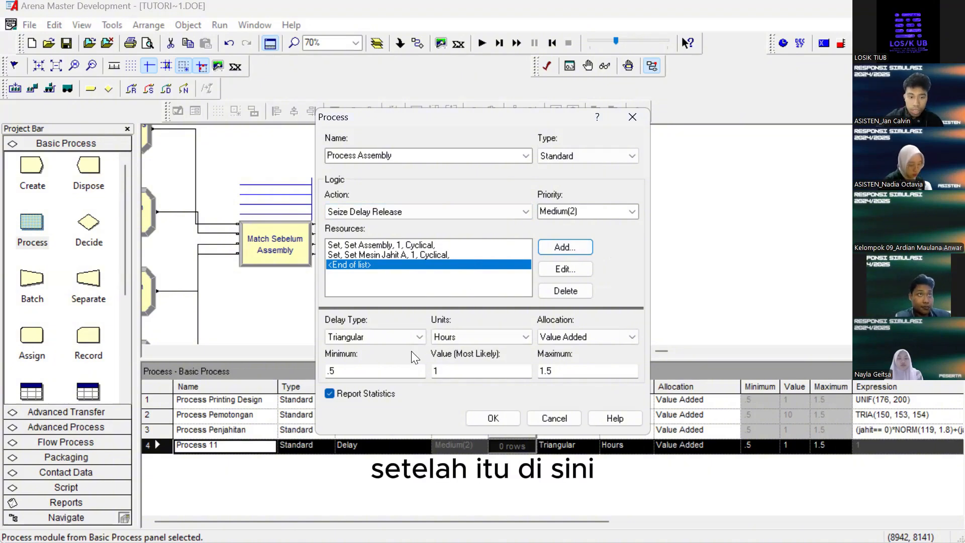
# Set Process Assembly's delay type to Expression and its time units to Seconds
pyautogui.click(400, 336)
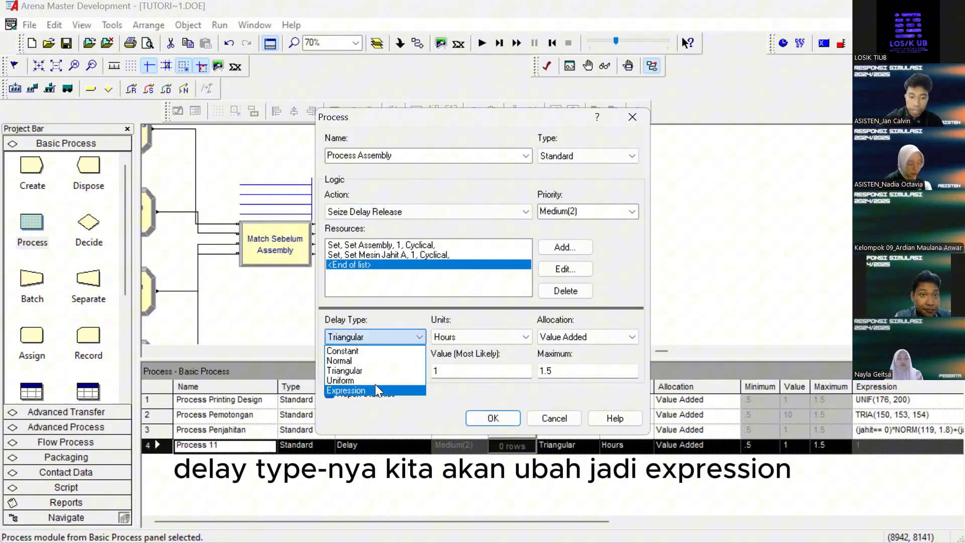
pyautogui.click(375, 387)
pyautogui.click(478, 335)
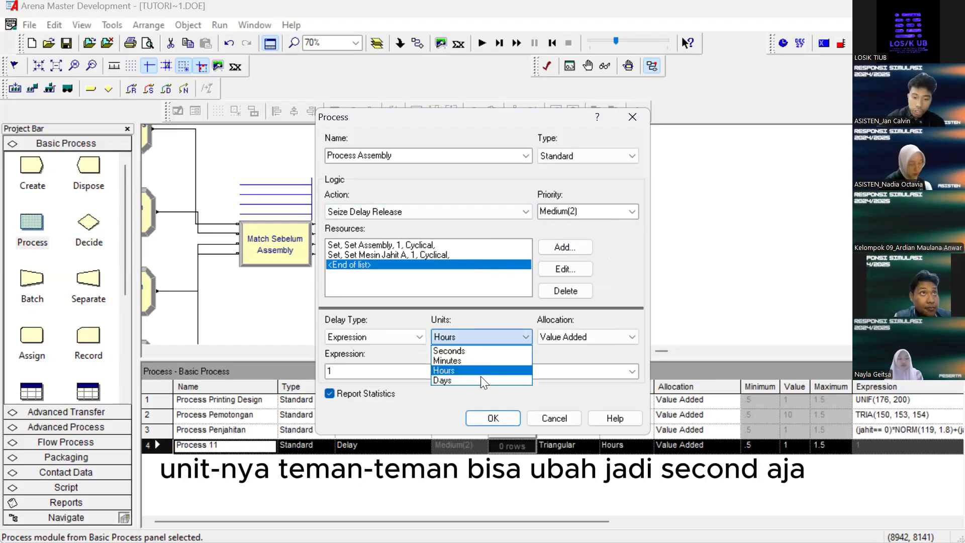
pyautogui.click(482, 347)
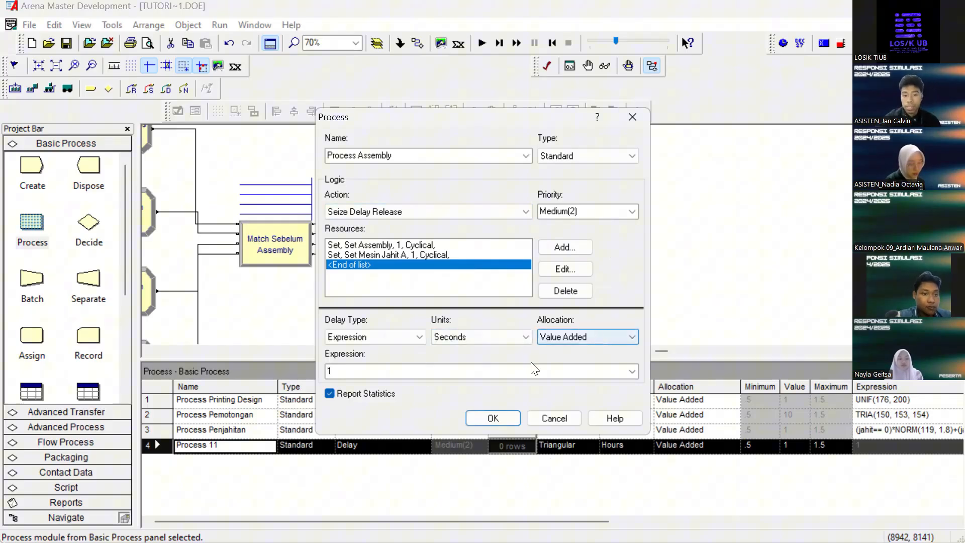
# Set Process Assembly's delay expression to TRIA(167, 168, 171) and apply the module settings
pyautogui.click(481, 372)
pyautogui.press('BackSpace')
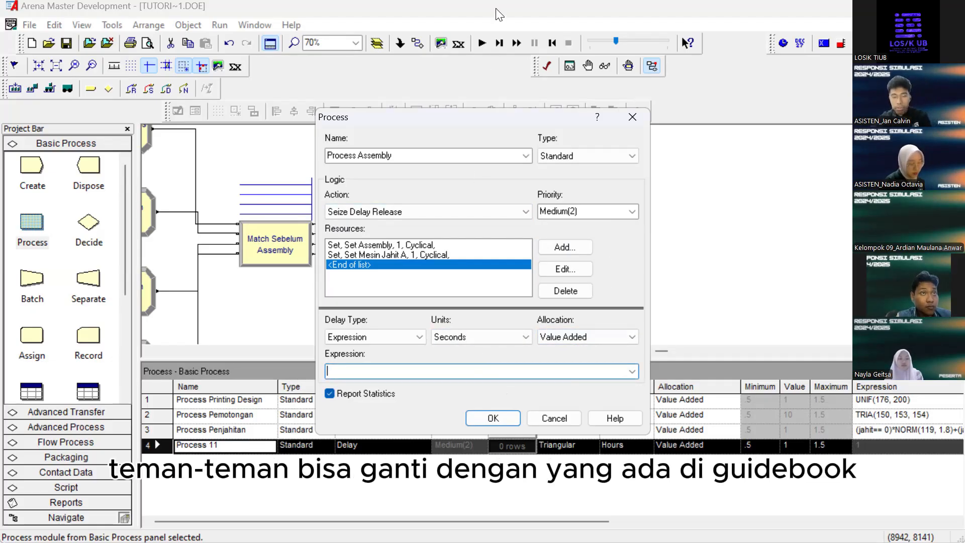
pyautogui.hotkey('alt', 'Tab')
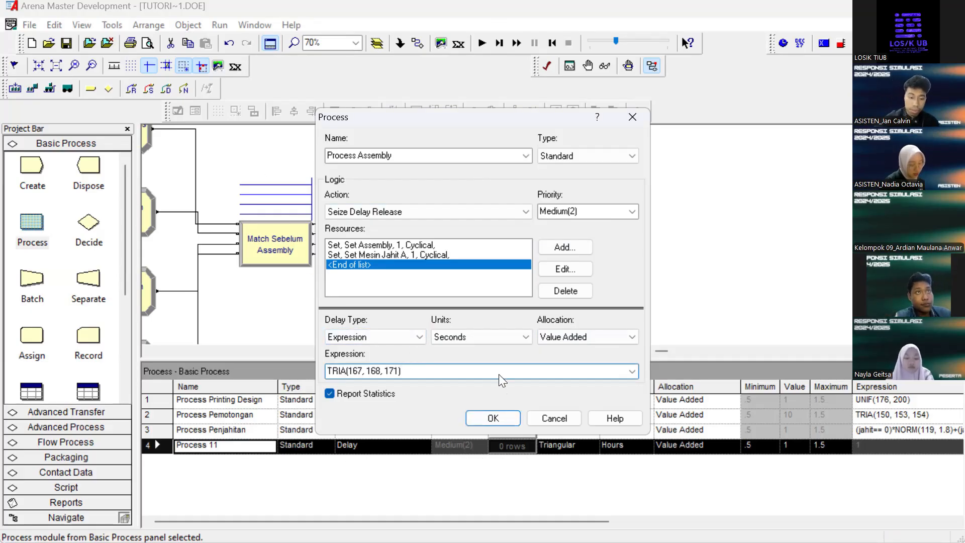
pyautogui.click(485, 422)
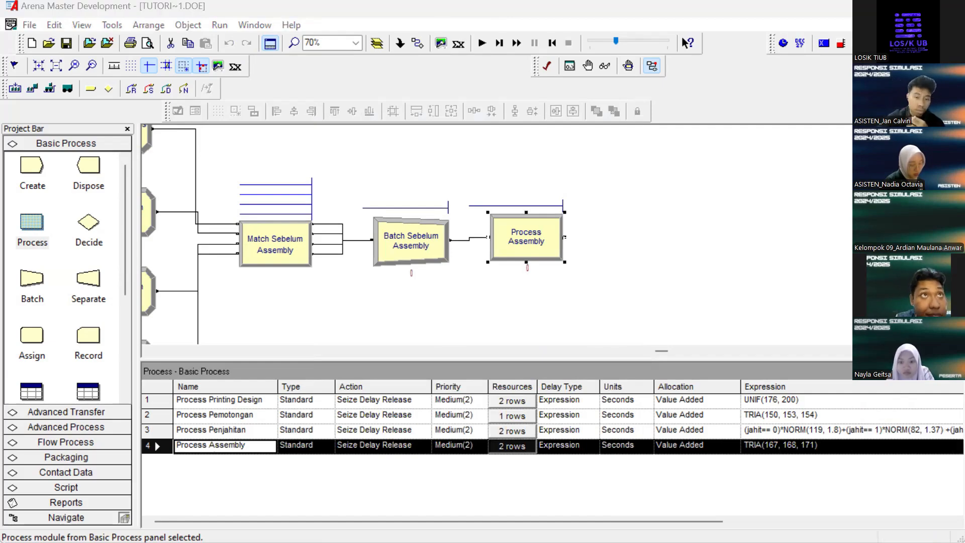
# Add an Assign module after Process Assembly and name it Assign assembly totebag
pyautogui.moveTo(32, 335); pyautogui.dragTo(588, 219)
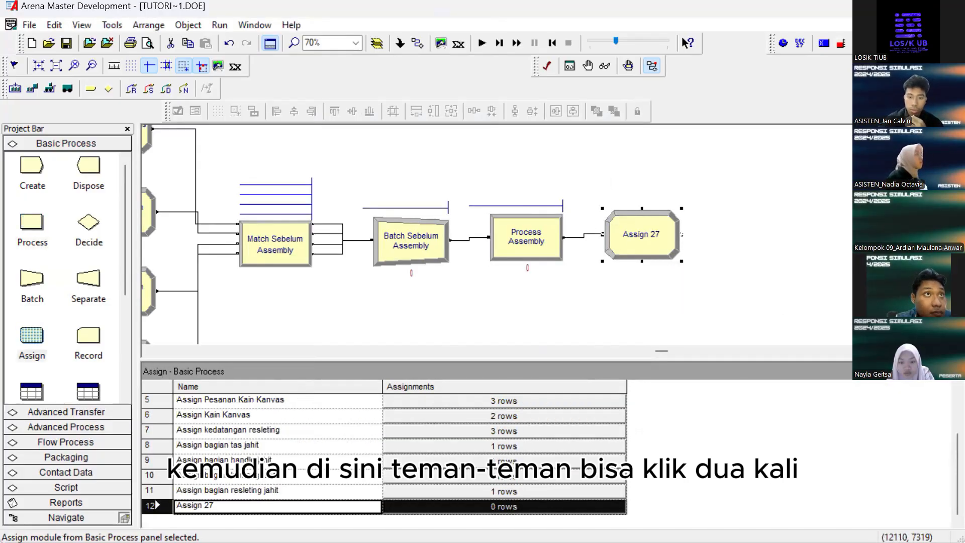
pyautogui.moveTo(638, 235); pyautogui.dragTo(636, 239)
pyautogui.doubleClick(639, 238)
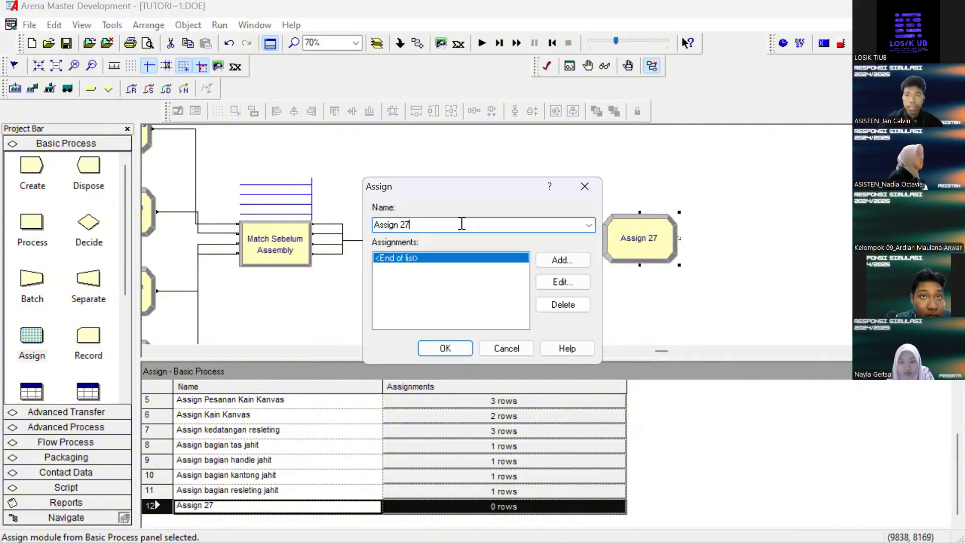
pyautogui.press('BackSpace')
pyautogui.press('BackSpace')
pyautogui.write('assemb')
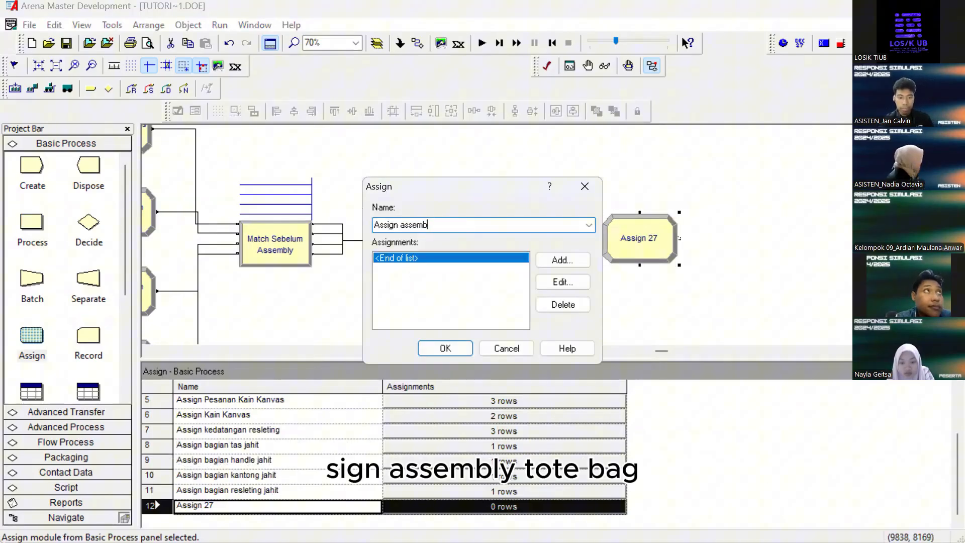
pyautogui.write('ly totebag')
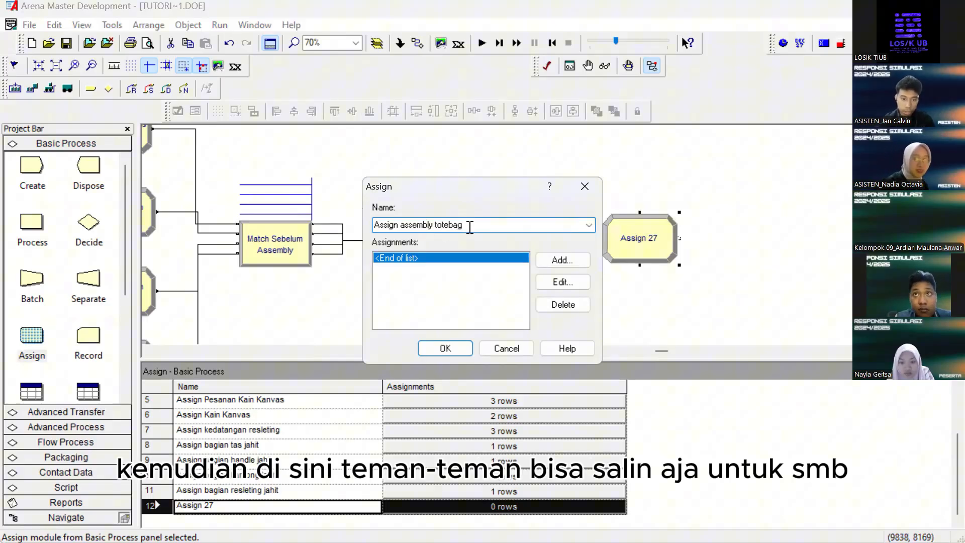
# Add an Entity Type assignment to the new Assign module, with assembly totebag as the entity type
pyautogui.moveTo(464, 225); pyautogui.dragTo(405, 225)
pyautogui.click(553, 261)
pyautogui.press('Return')
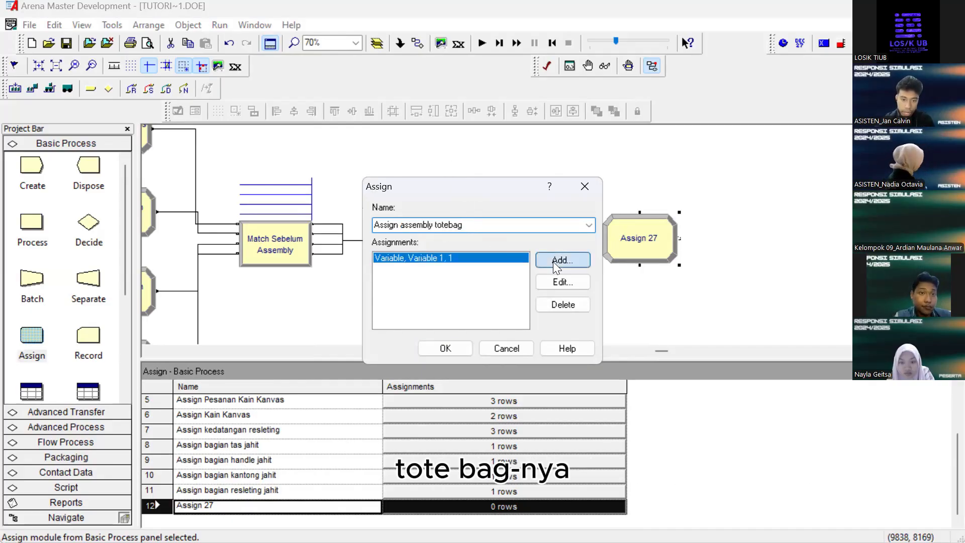
pyautogui.doubleClick(369, 258)
pyautogui.click(369, 257)
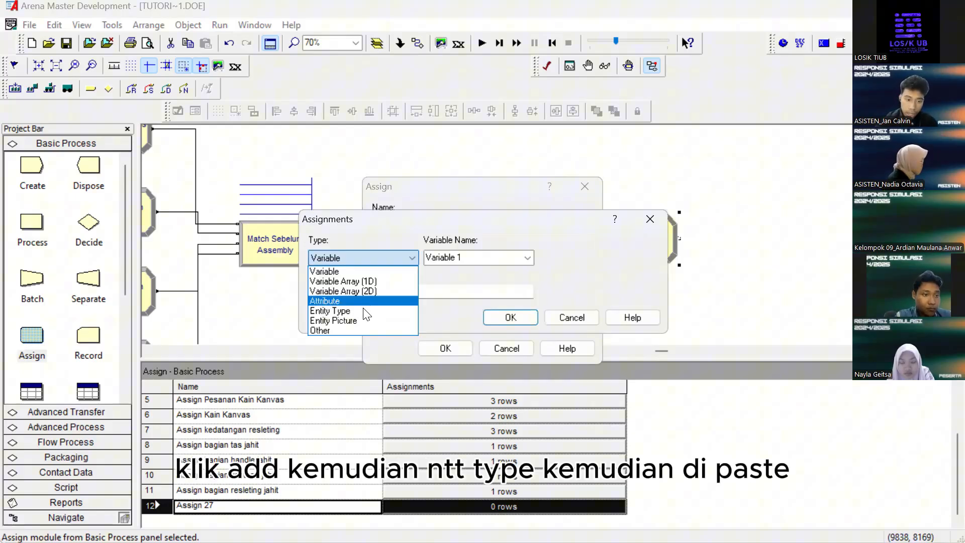
pyautogui.click(362, 310)
pyautogui.click(472, 258)
pyautogui.write('assembly totebag')
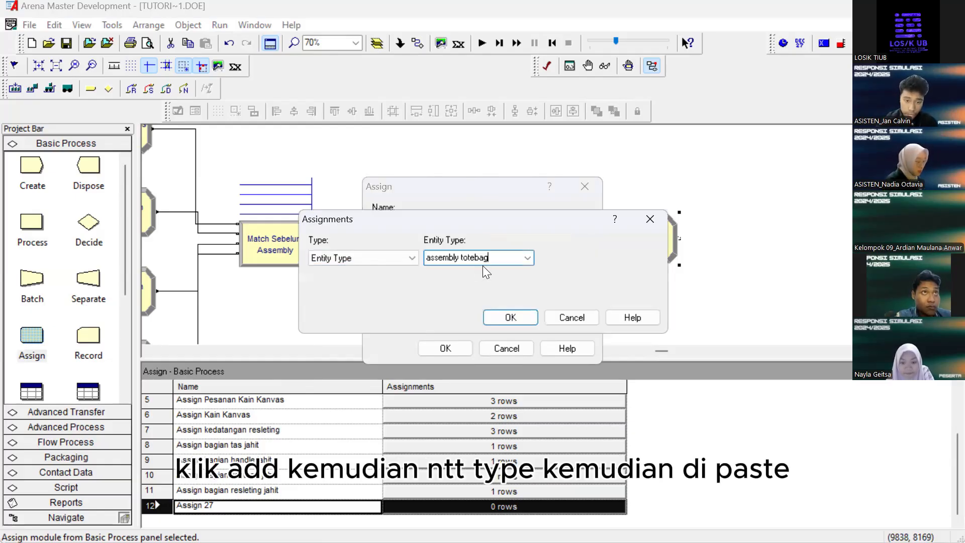
# Confirm the Entity Type assignment assembly totebag and apply the Assign assembly totebag module's settings
pyautogui.click(511, 316)
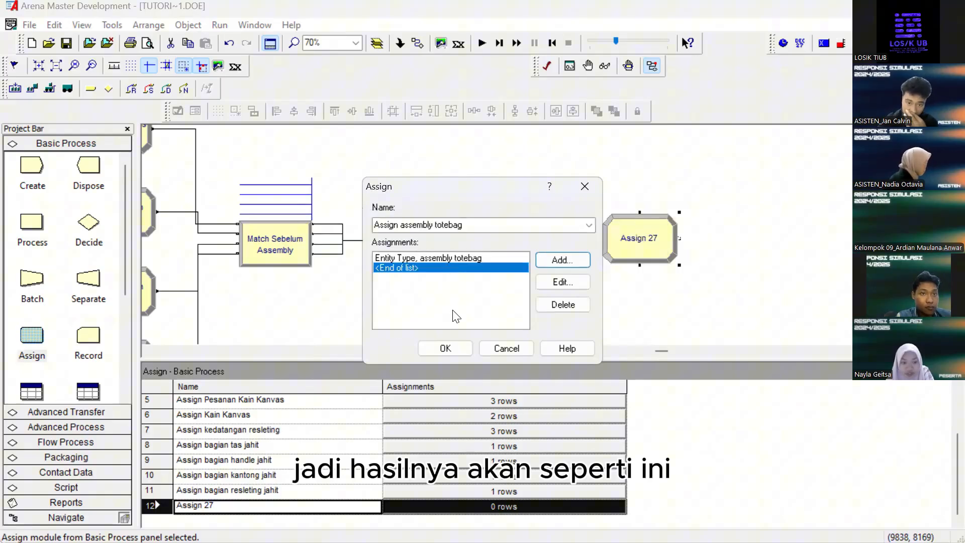
pyautogui.click(444, 348)
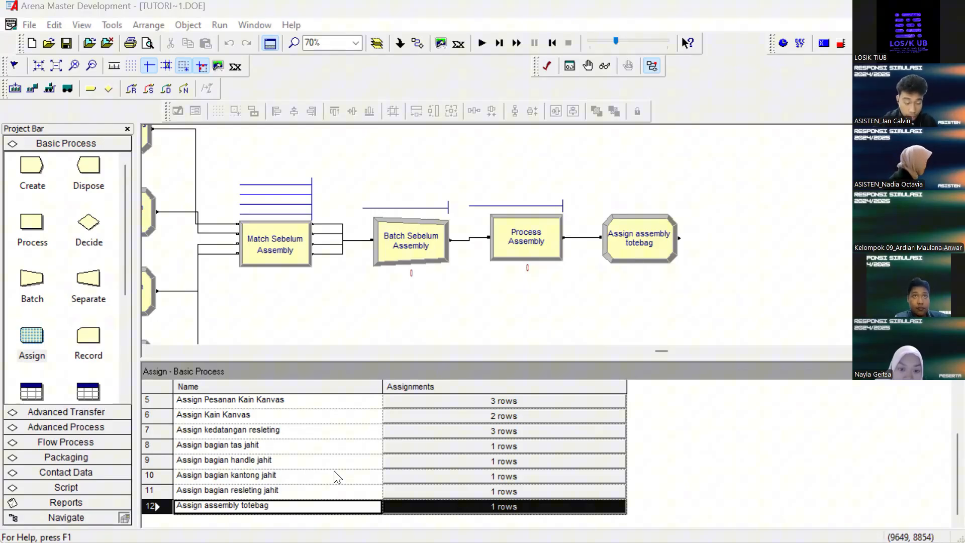
# Place an Advanced Transfer Route module just after the Assign assembly totebag module in the flowchart
pyautogui.hscroll(2, 745, 233)
pyautogui.scroll(-1, 745, 232)
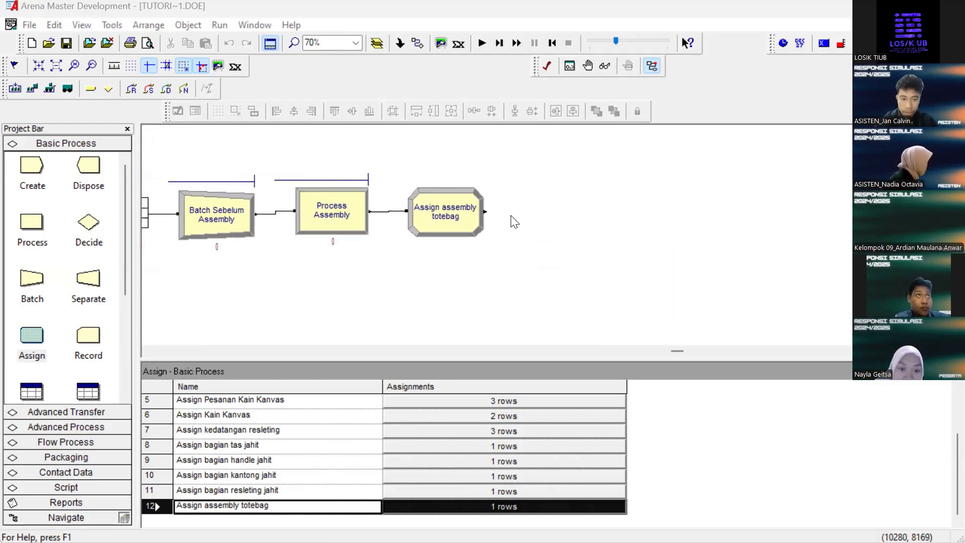
pyautogui.scroll(-1, 529, 243)
pyautogui.scroll(1, 530, 246)
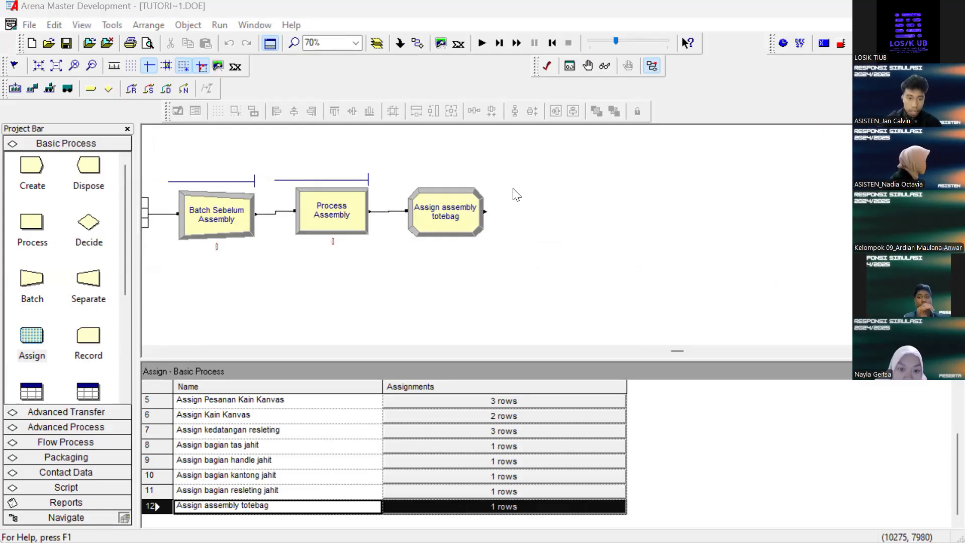
pyautogui.scroll(1, 537, 221)
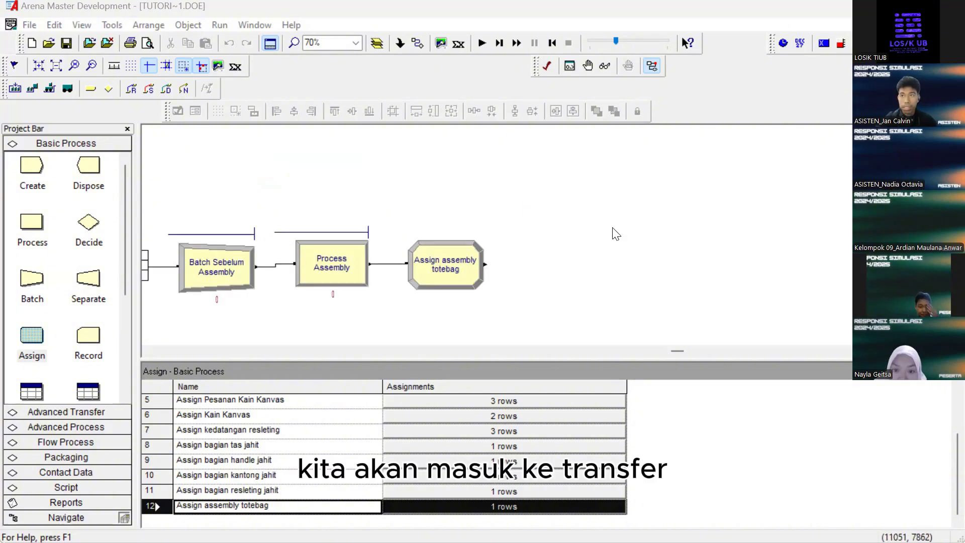
pyautogui.click(69, 410)
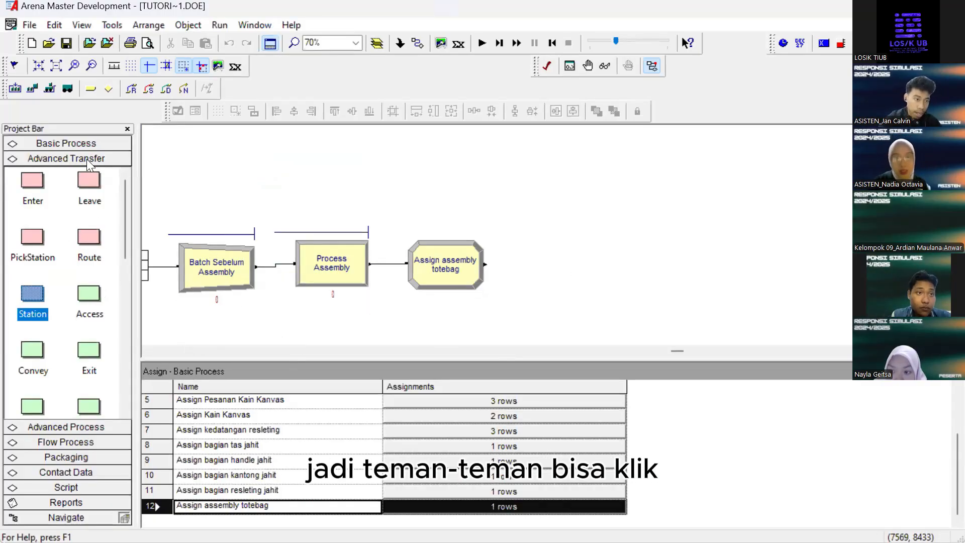
pyautogui.moveTo(33, 294); pyautogui.dragTo(573, 259)
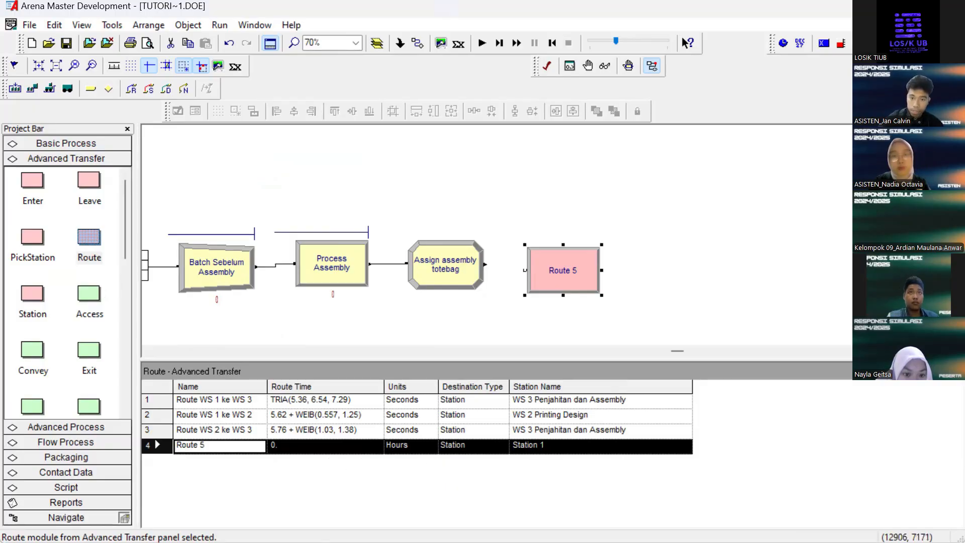
# Name the new route module "Route WS 3 ke WS 4"
pyautogui.click(427, 235)
pyautogui.press('BackSpace')
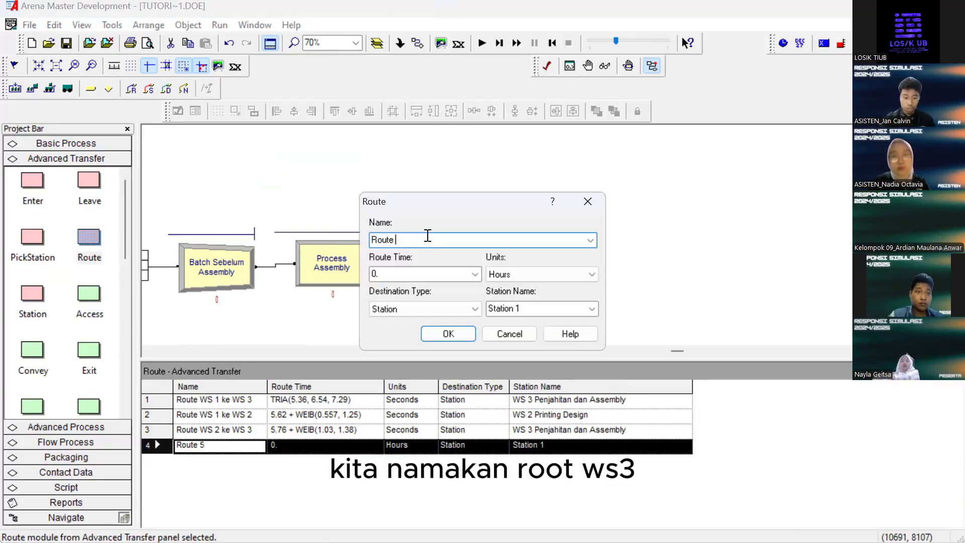
pyautogui.write('WS 3 ke ')
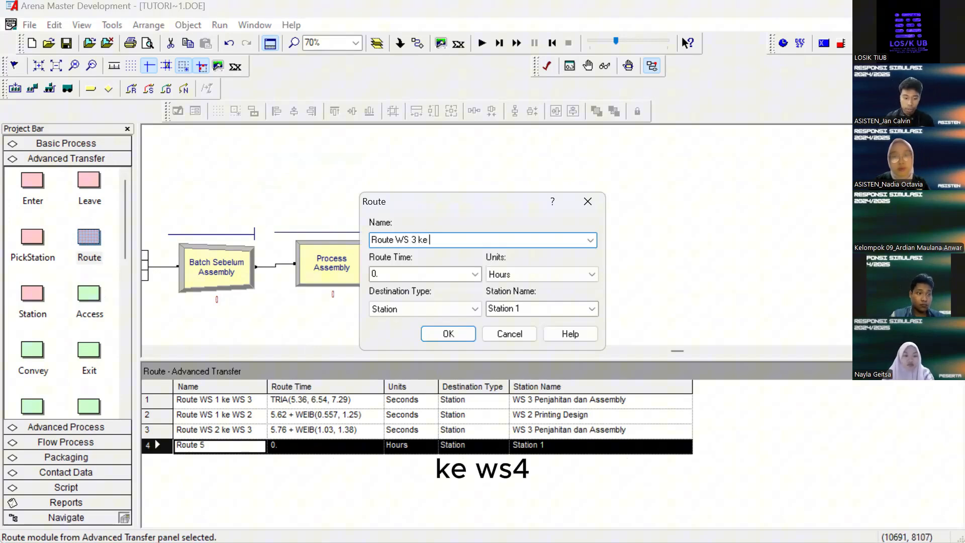
pyautogui.write('WS 4')
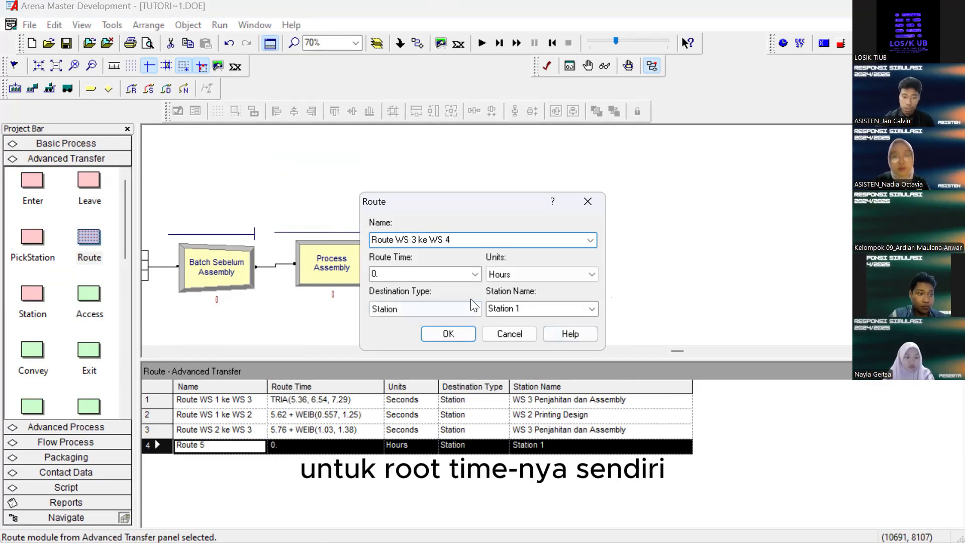
# Enter NORM(6.44, 0.592 as the route time and set its units to Seconds
pyautogui.doubleClick(429, 272)
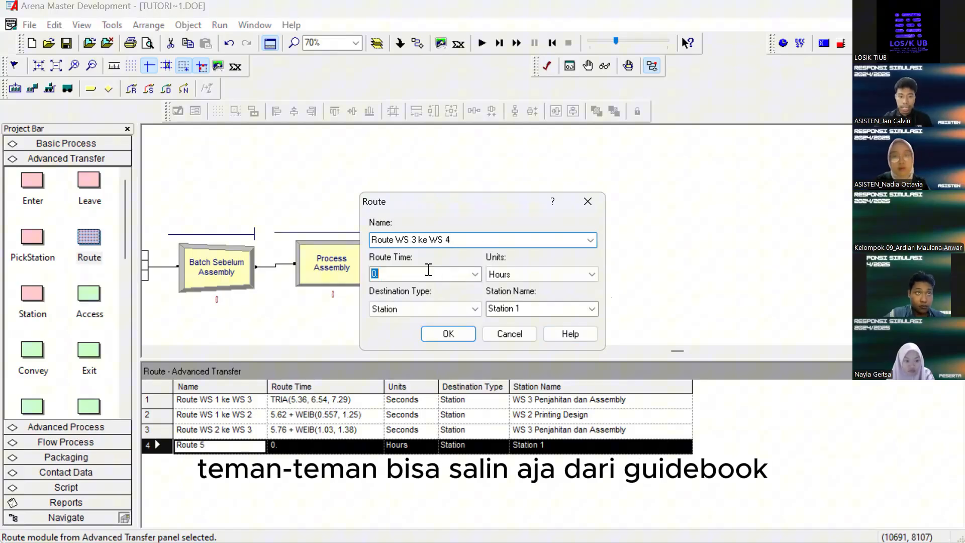
pyautogui.press('BackSpace')
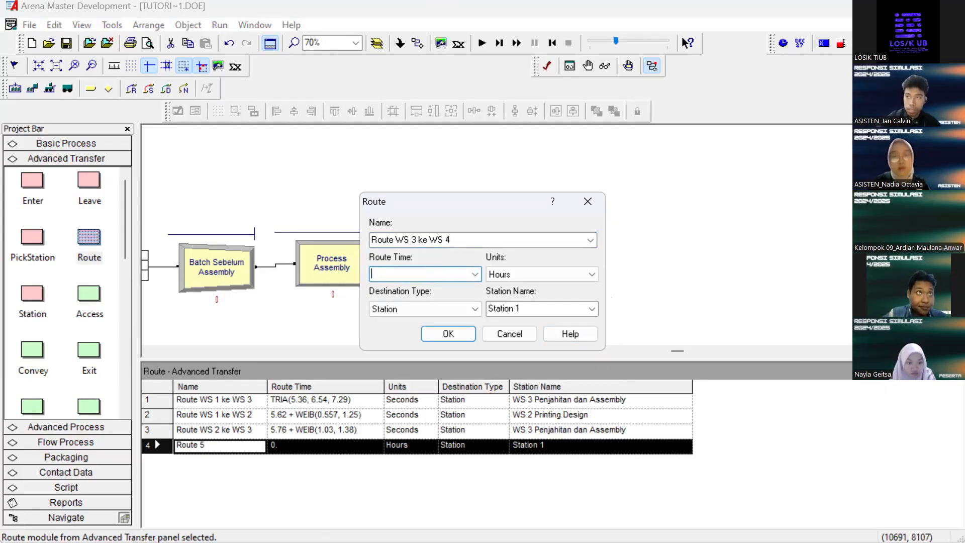
pyautogui.hotkey('alt', 'Tab')
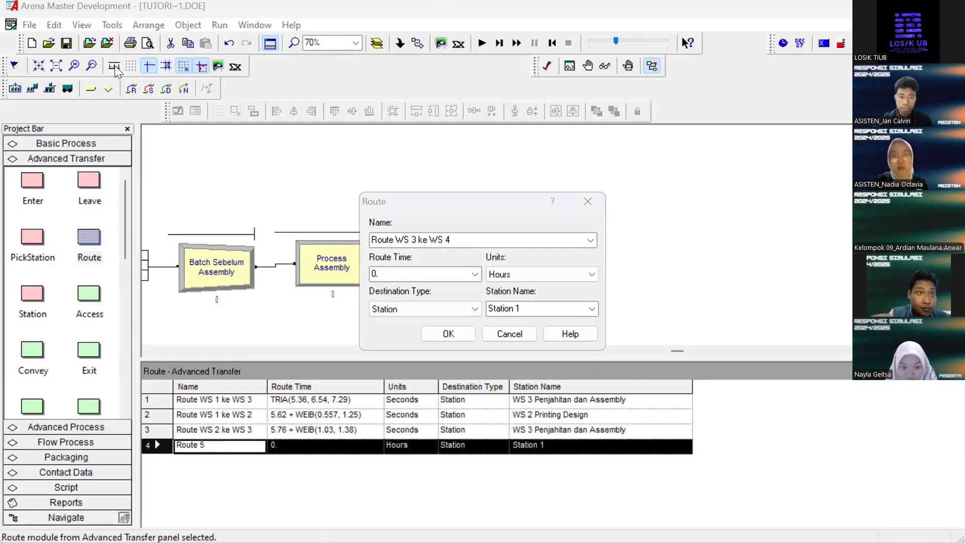
pyautogui.click(397, 274)
pyautogui.write('NORM(6.44, 0.592)')
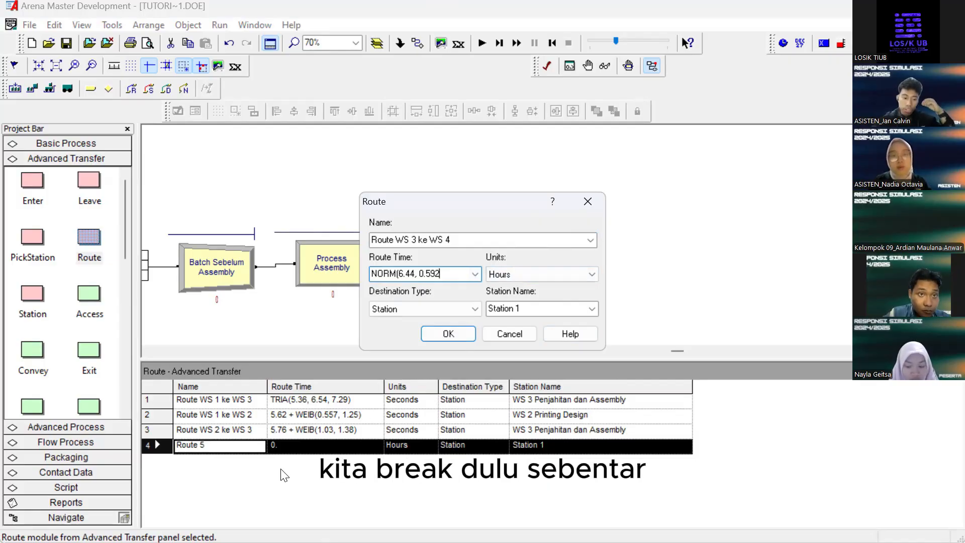
pyautogui.click(562, 274)
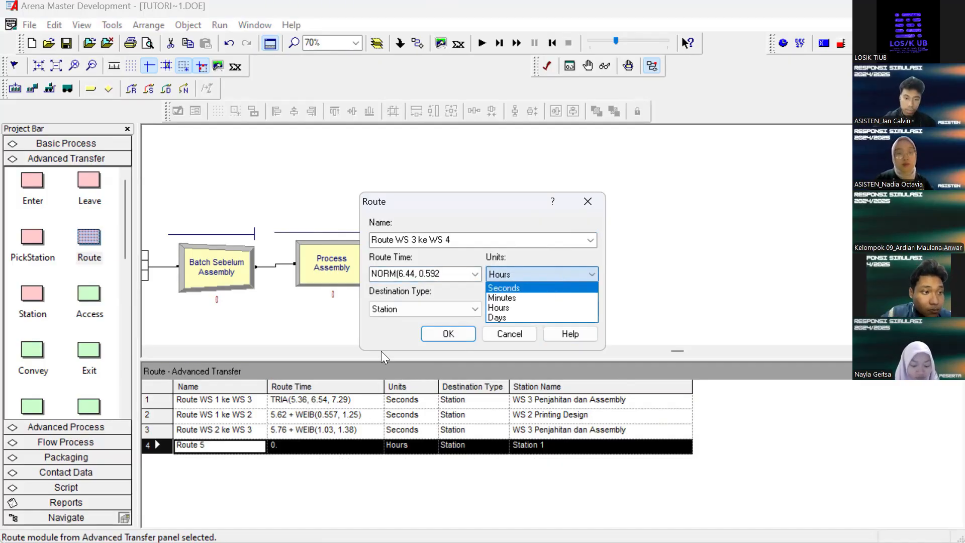
pyautogui.click(552, 290)
# Set the route's destination station name to "WS 4 Finishing dan Pengemasan" and try to apply the settings
pyautogui.click(547, 308)
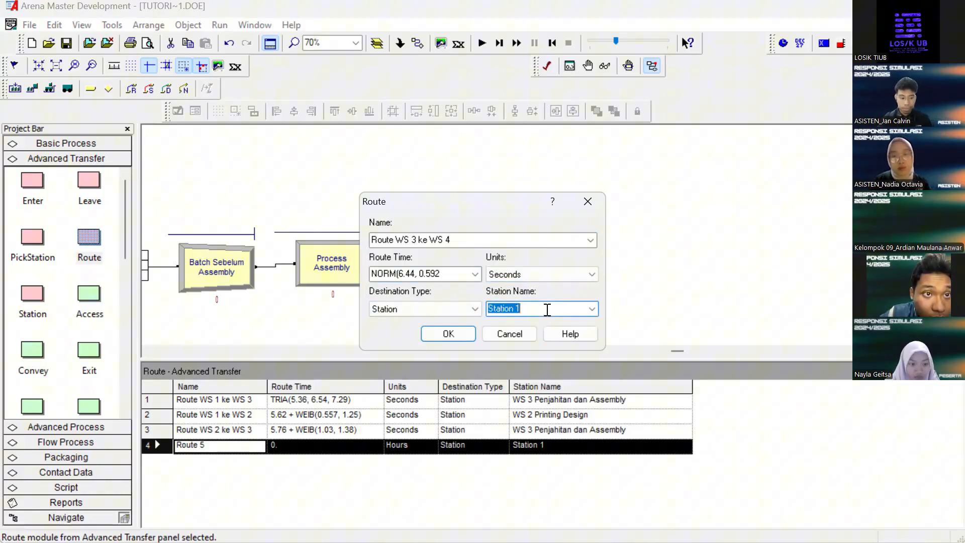
pyautogui.write('WS 4')
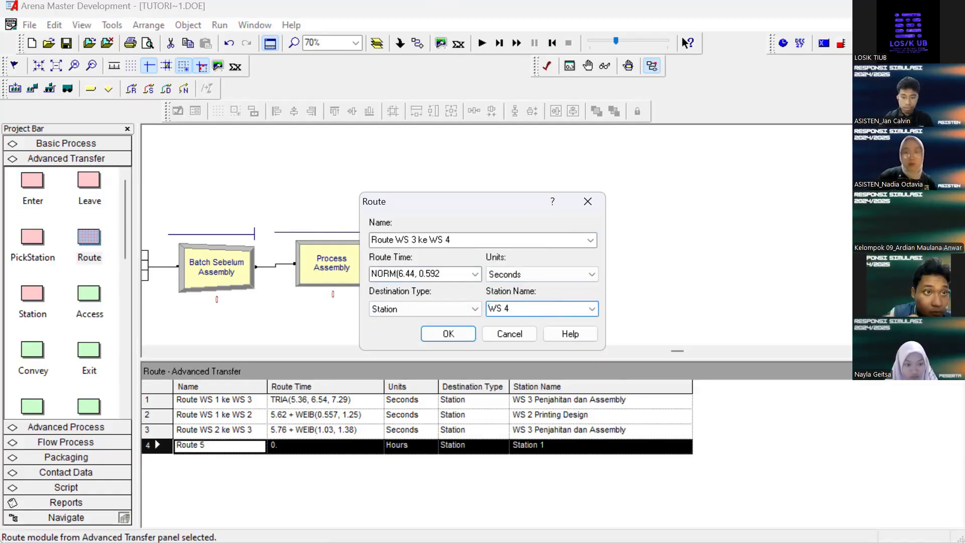
pyautogui.write(' Finishing dan Pe')
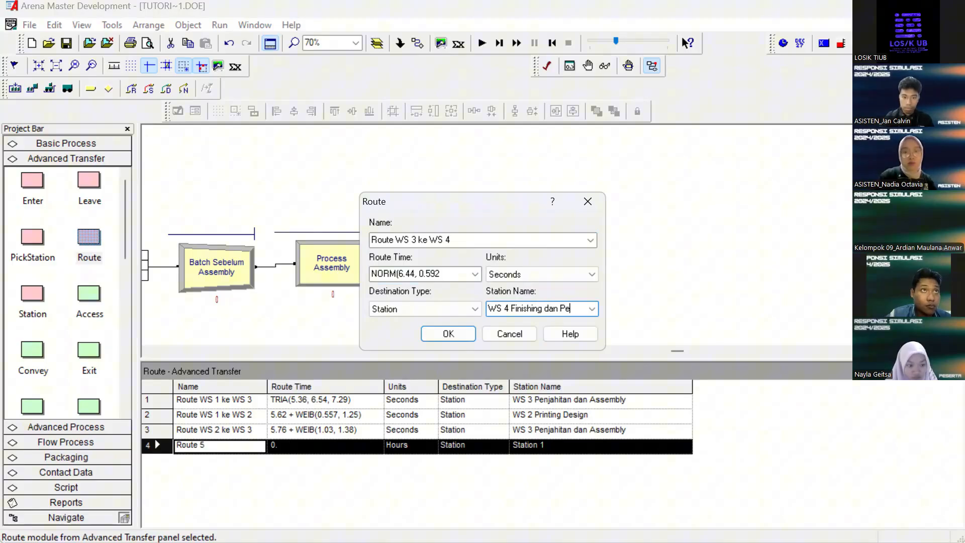
pyautogui.write('ngemasan')
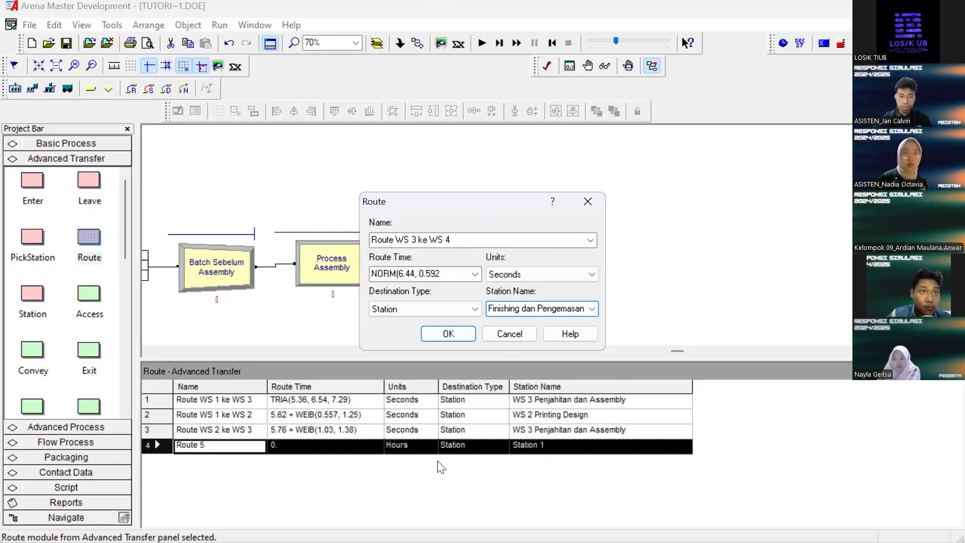
pyautogui.click(462, 335)
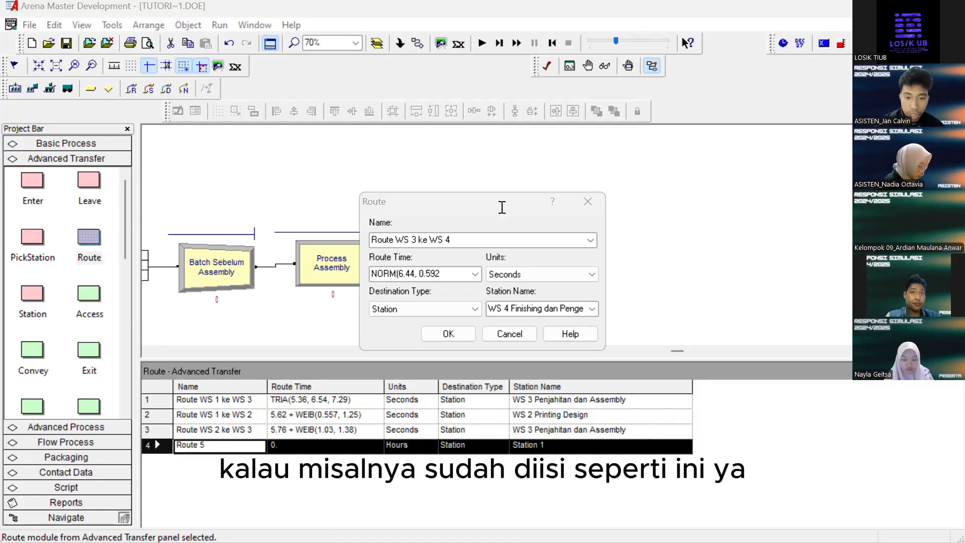
# Check the station name, complete the route time as NORM(6.44, 0.592) with its closing parenthesis, and apply the route settings
pyautogui.moveTo(501, 207); pyautogui.dragTo(524, 161)
pyautogui.click(575, 262)
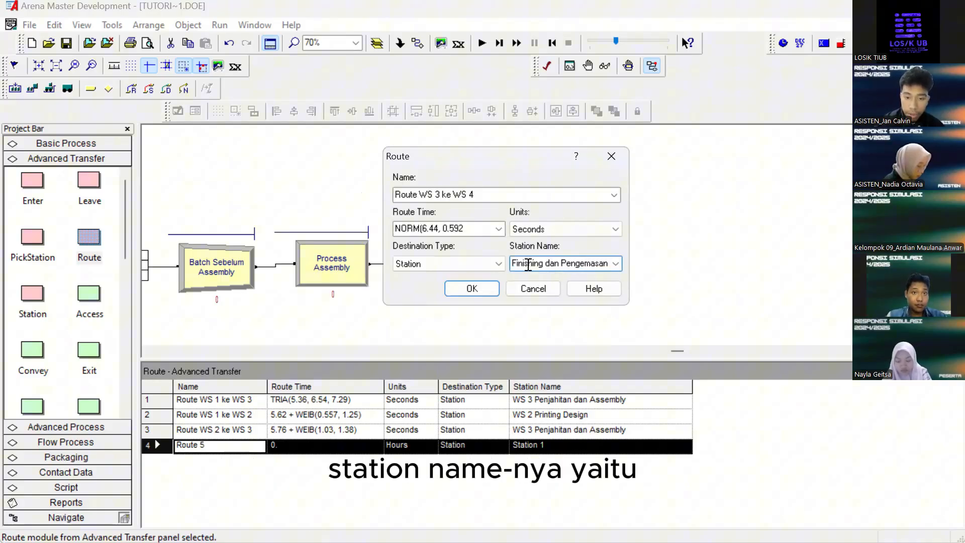
pyautogui.press('Home')
pyautogui.write('WS 4')
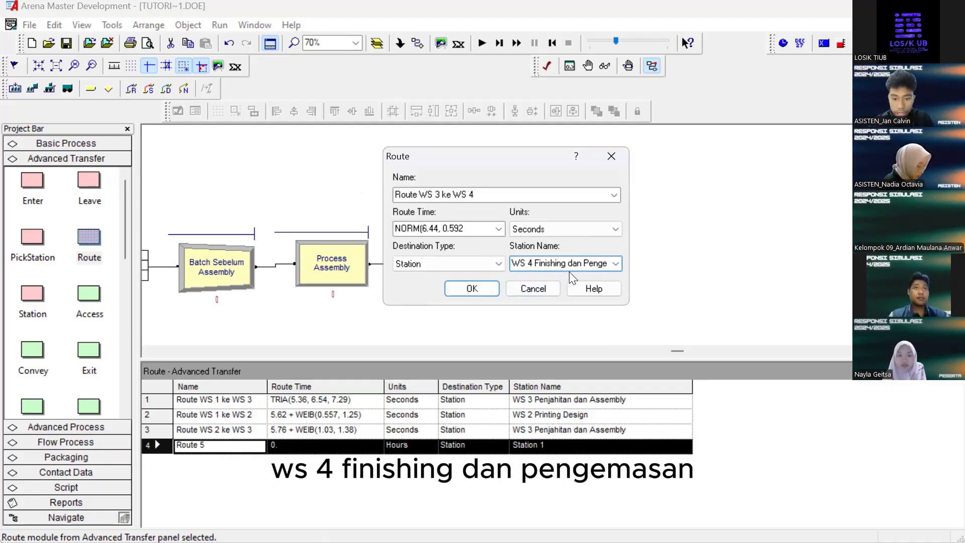
pyautogui.press('End')
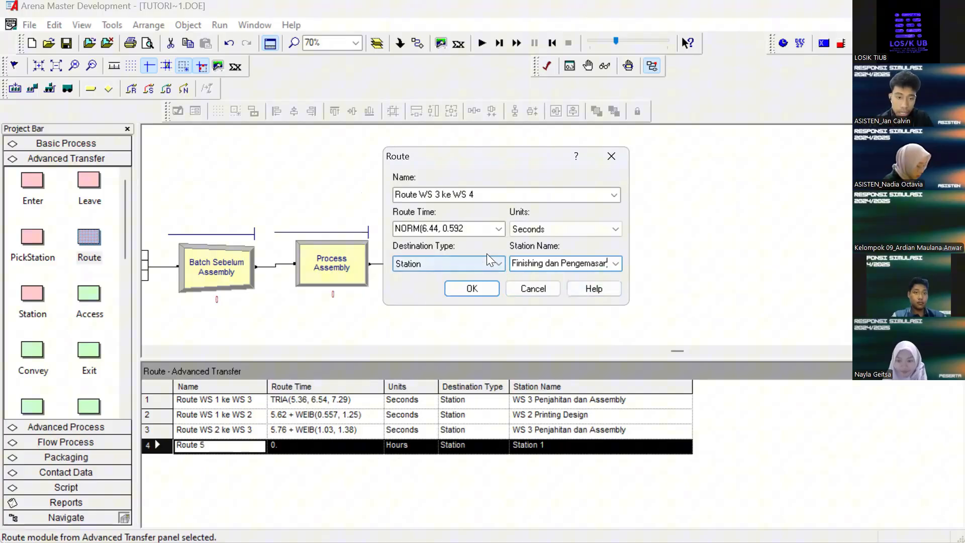
pyautogui.click(488, 231)
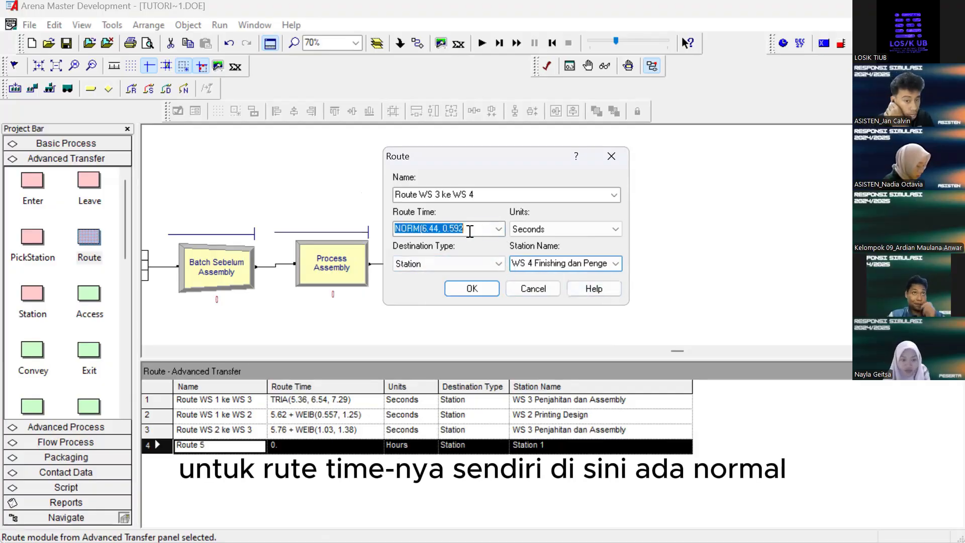
pyautogui.click(480, 226)
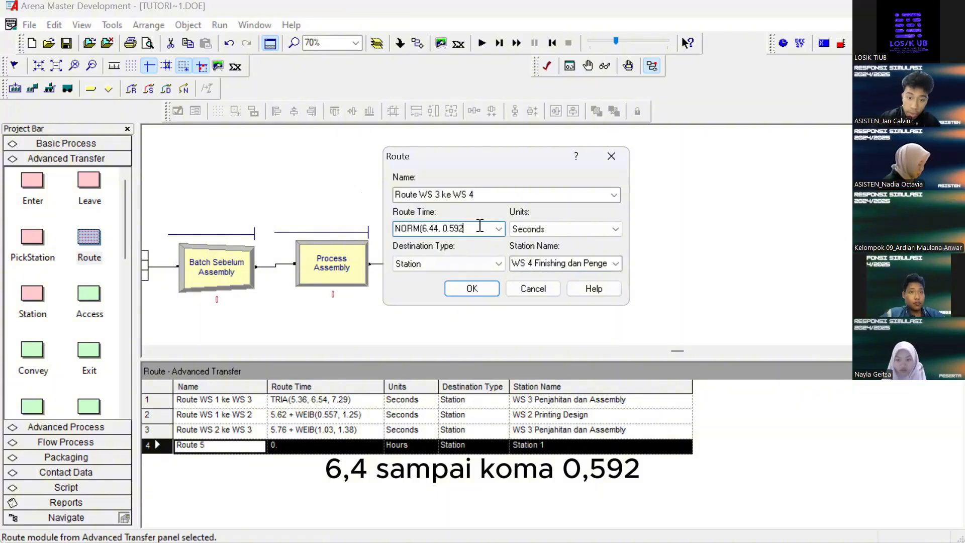
pyautogui.write(')')
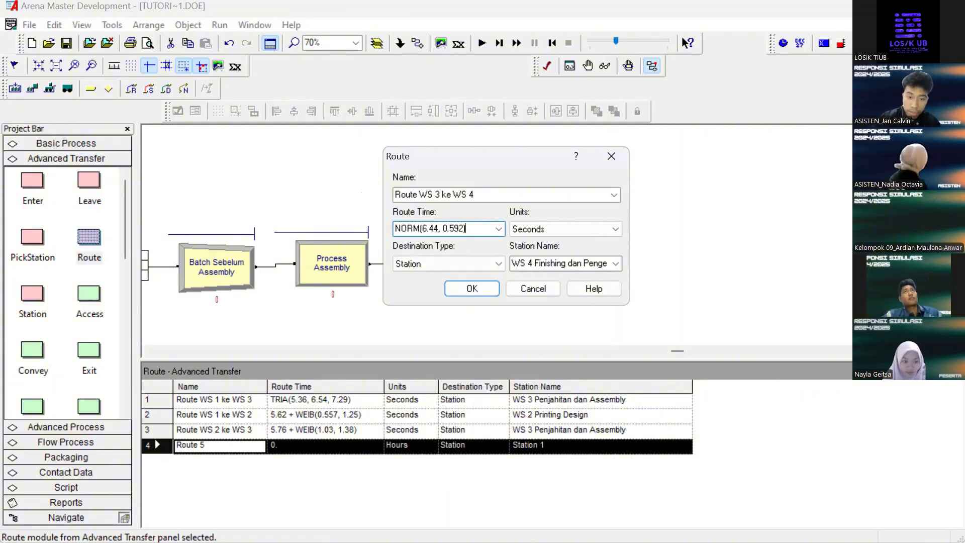
pyautogui.click(465, 286)
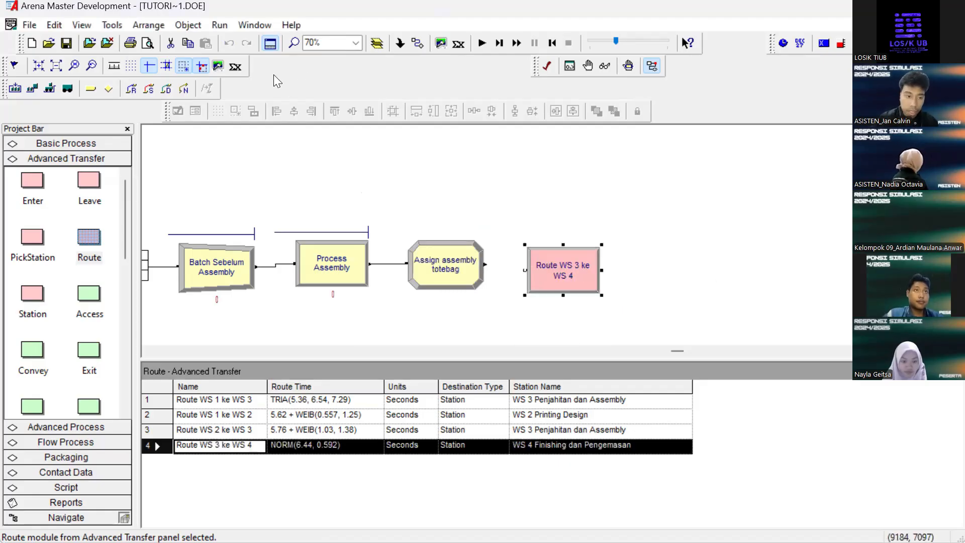
# Connect the Assign assembly totebag module's output to the Route WS 3 ke WS 4 module
pyautogui.click(418, 44)
pyautogui.click(485, 264)
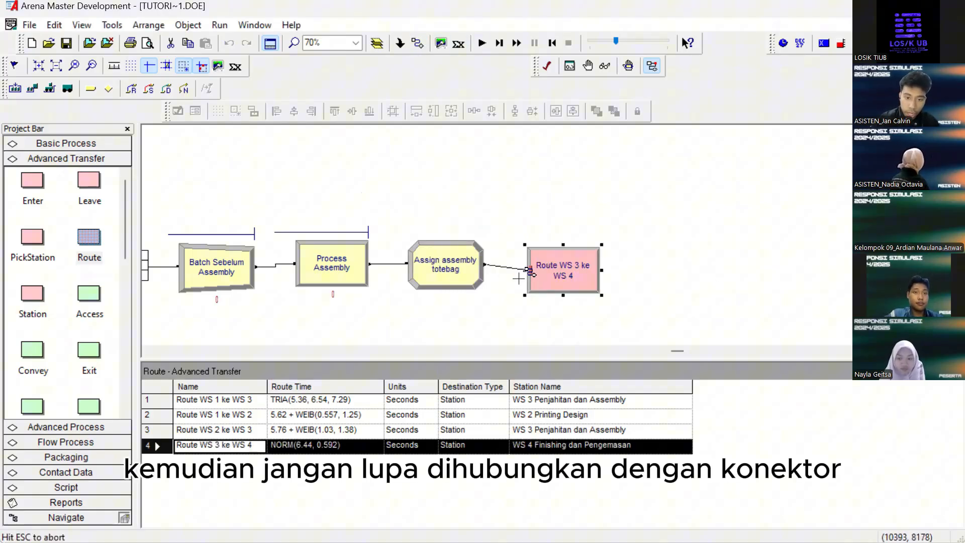
pyautogui.click(525, 270)
pyautogui.click(522, 236)
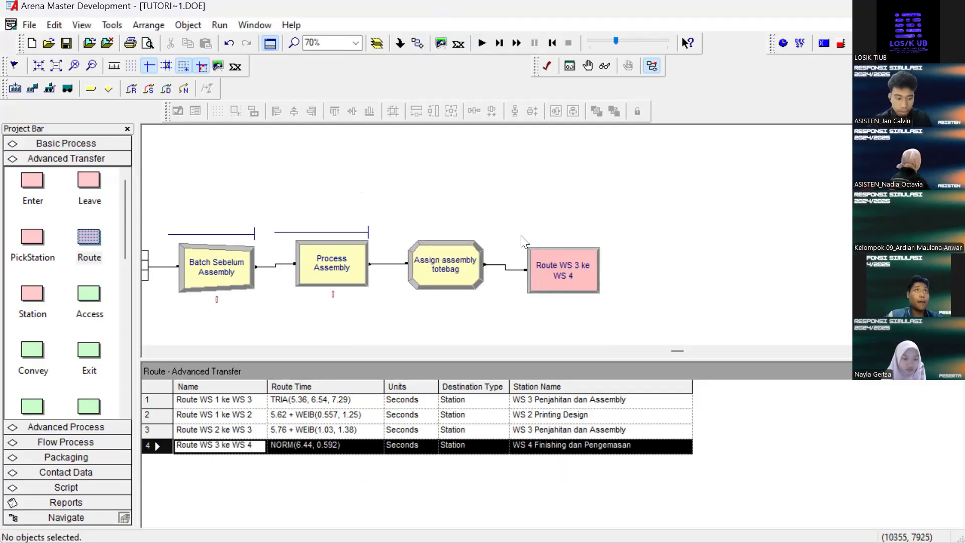
# Save the simulation model
pyautogui.hscroll(-3, 485, 252)
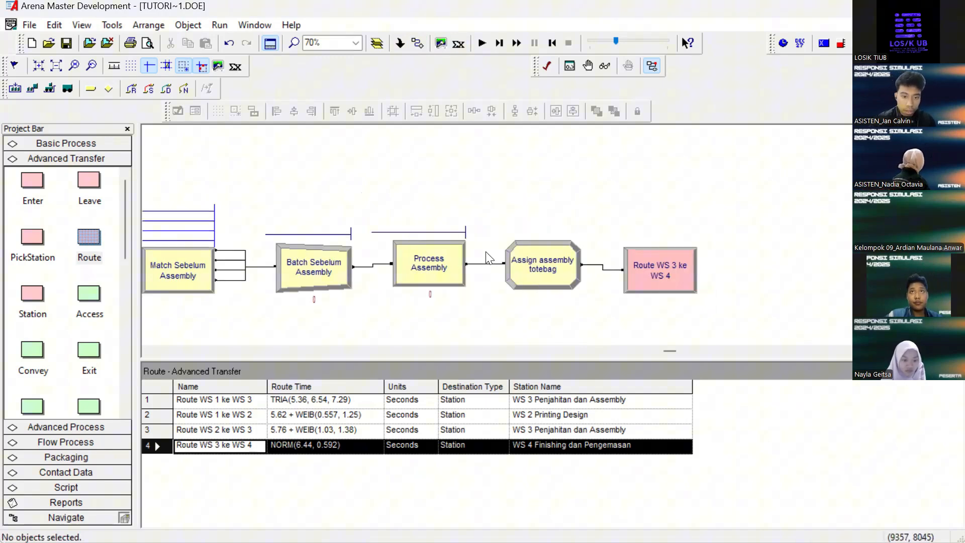
pyautogui.hscroll(-4, 437, 256)
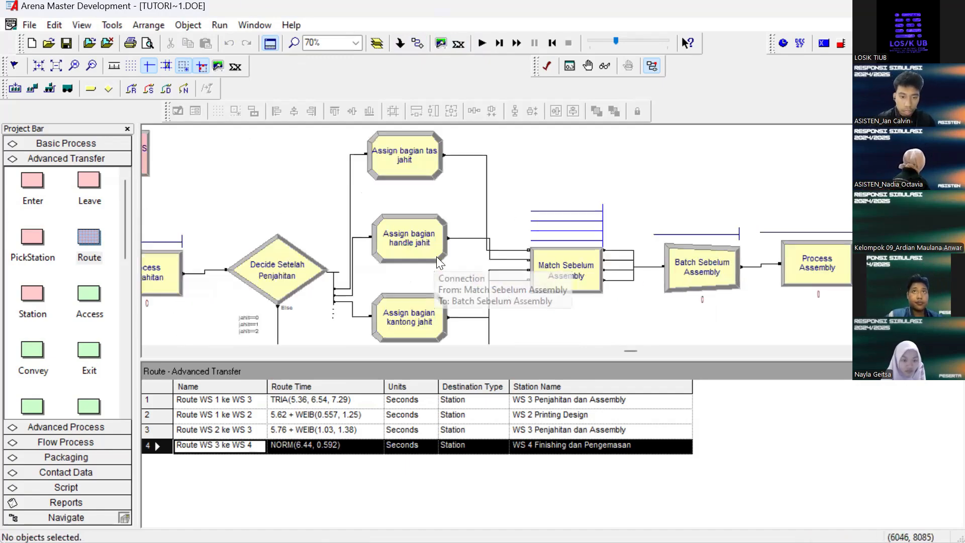
pyautogui.scroll(-1, 436, 256)
pyautogui.scroll(-3, 436, 256)
pyautogui.hscroll(-3, 436, 256)
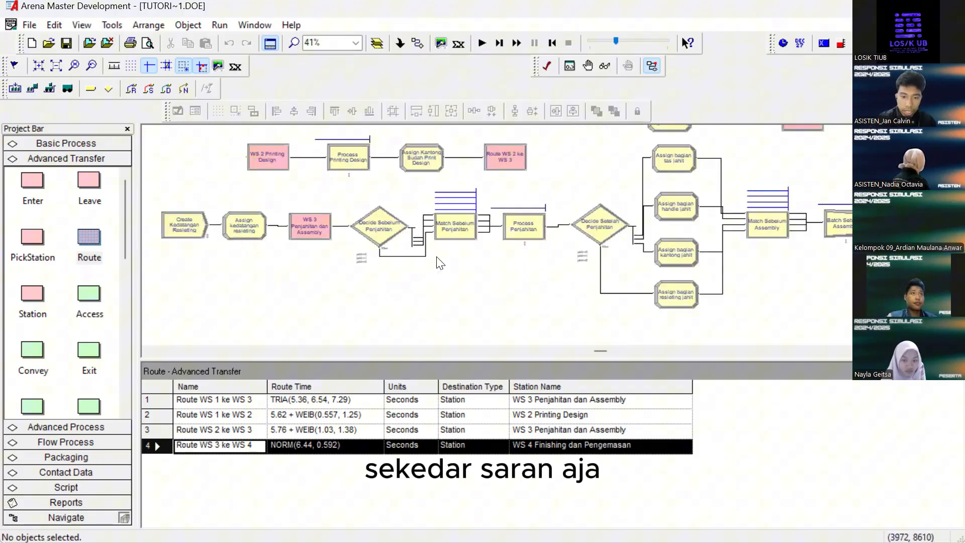
pyautogui.scroll(-1, 377, 241)
pyautogui.scroll(-1, 369, 244)
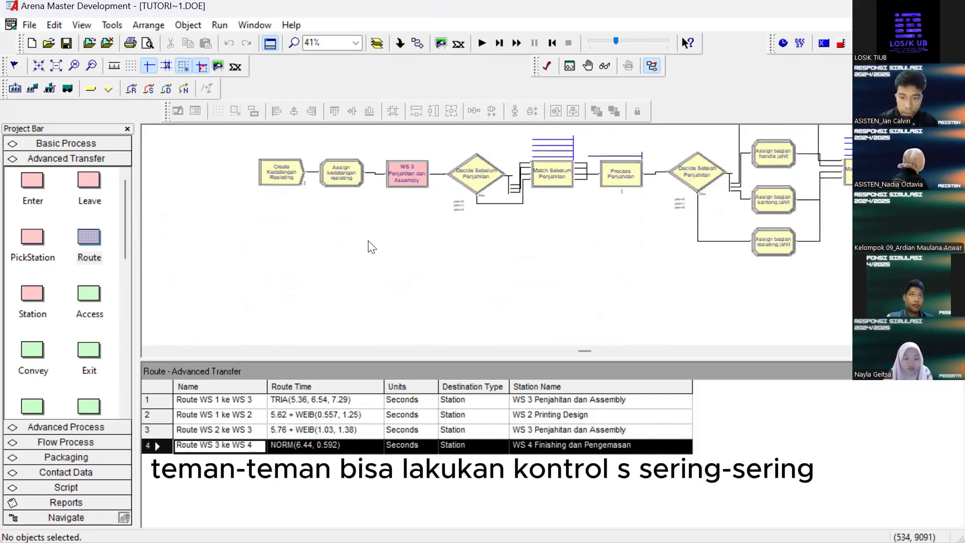
pyautogui.hotkey('ctrl', 's')
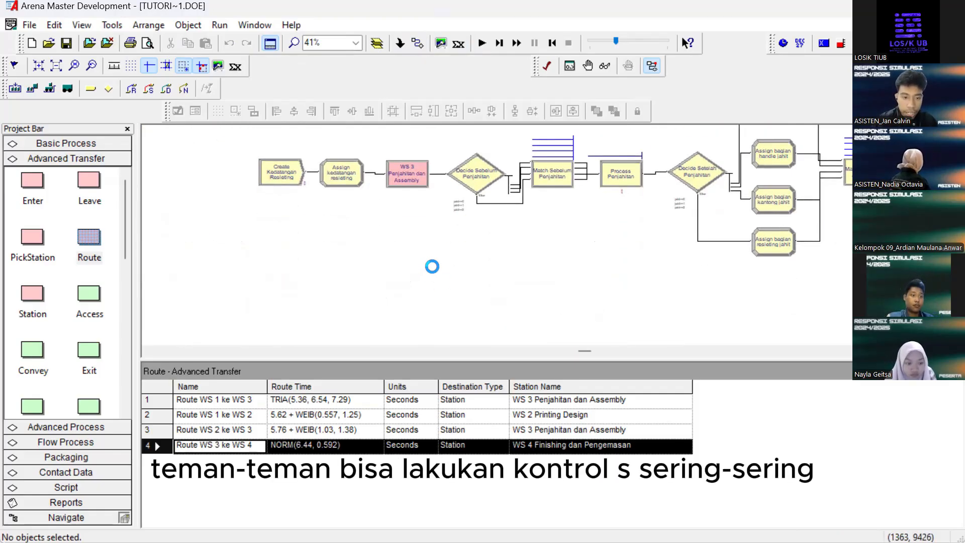
pyautogui.scroll(1, 383, 279)
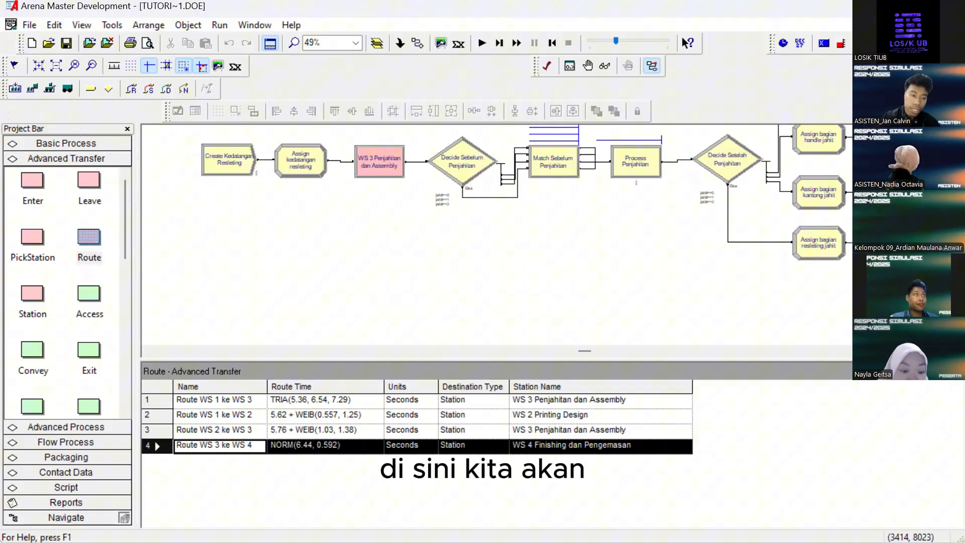
# Place a new Create module in the empty area below the WS 3 Penjahitan dan Assembly flow
pyautogui.click(64, 141)
pyautogui.scroll(-3, 20, 201)
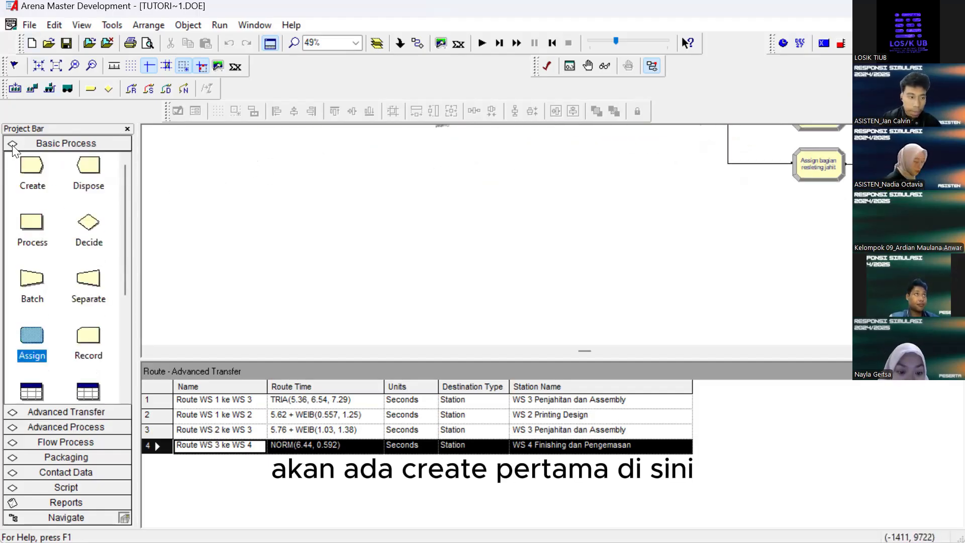
pyautogui.click(31, 166)
pyautogui.click(286, 294)
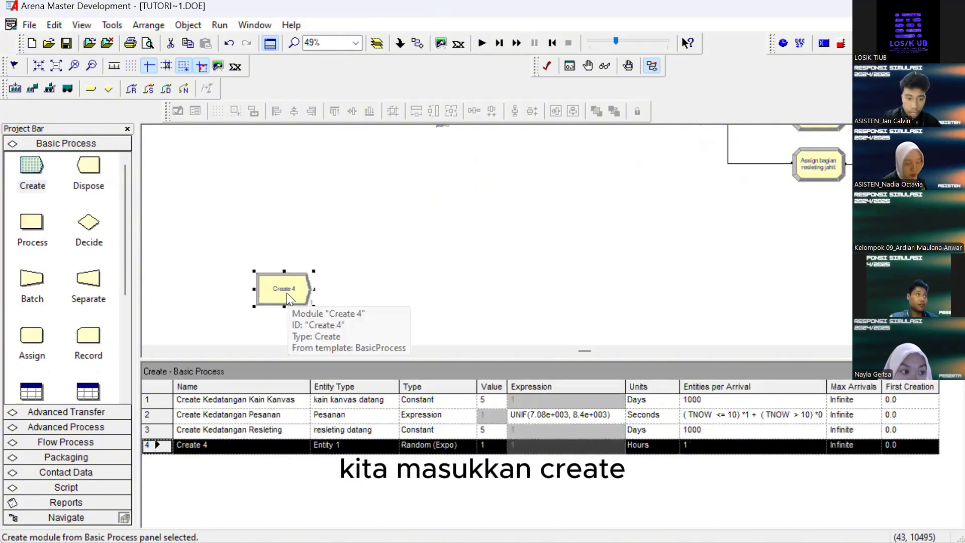
# Name the new Create module "Create Kedatangan plastik" and set its entity type to "plastik datang"
pyautogui.doubleClick(285, 292)
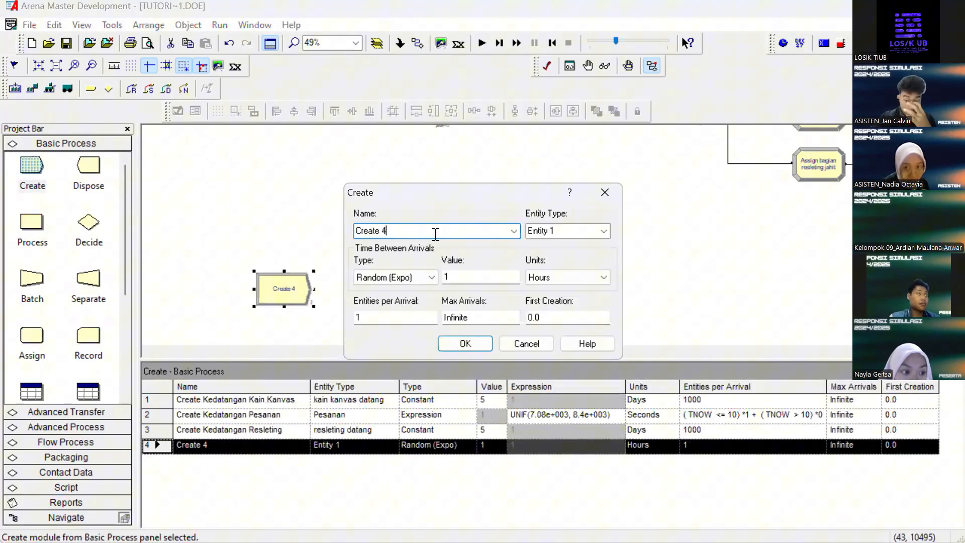
pyautogui.press('BackSpace')
pyautogui.write('Kedatanga')
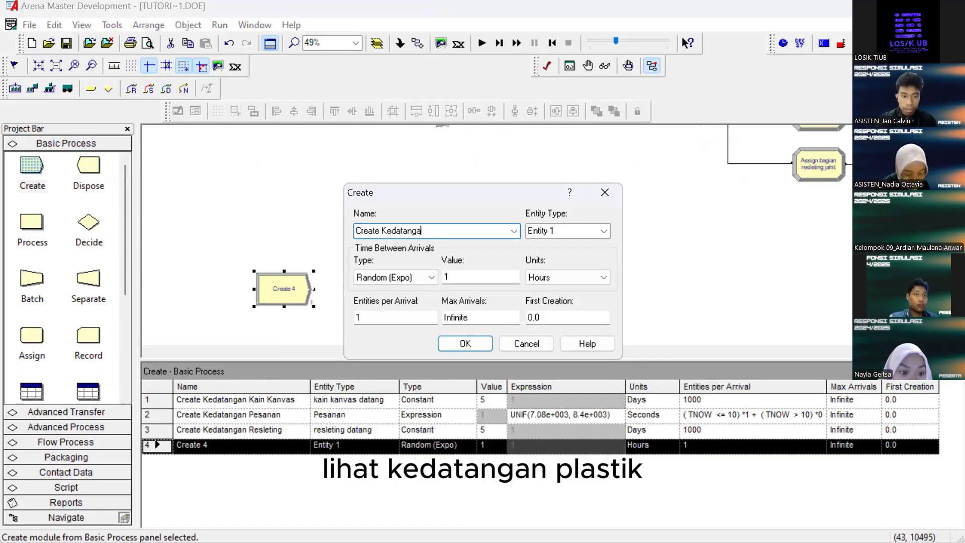
pyautogui.write('n plastik')
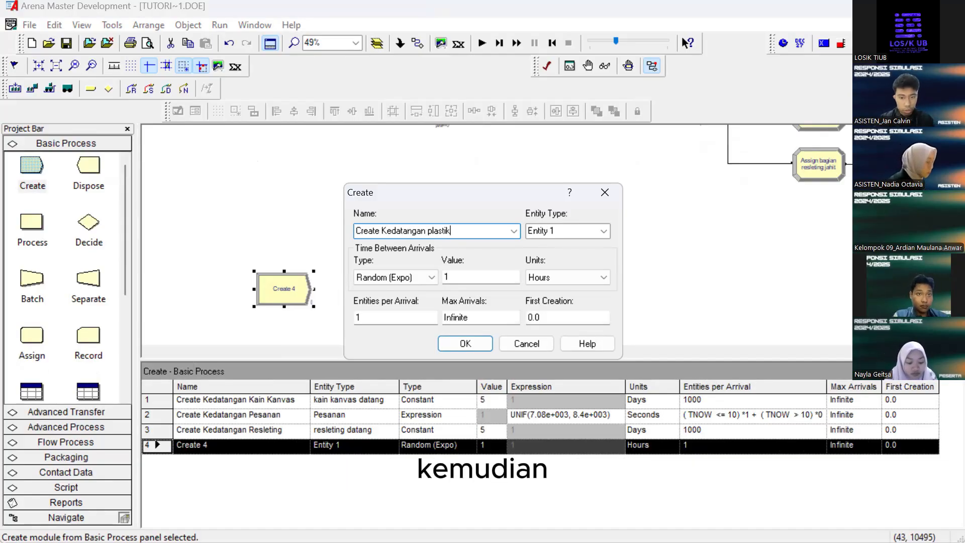
pyautogui.press('Tab')
pyautogui.write('pla')
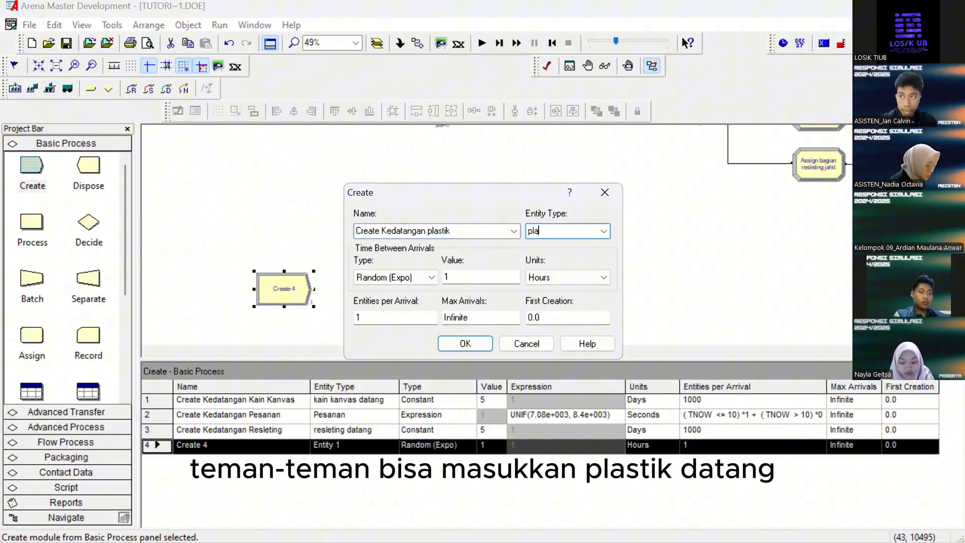
pyautogui.write('stik datan')
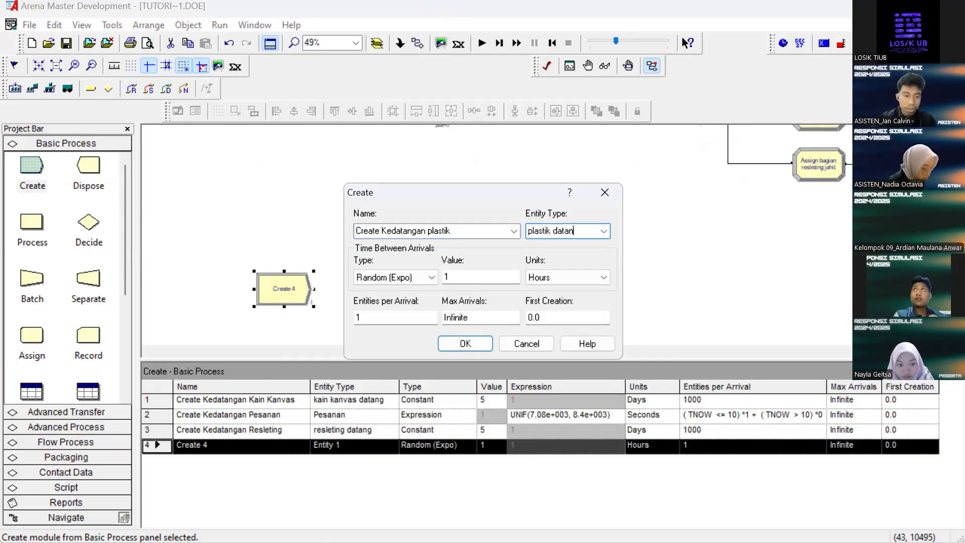
pyautogui.write('g')
pyautogui.press('Tab')
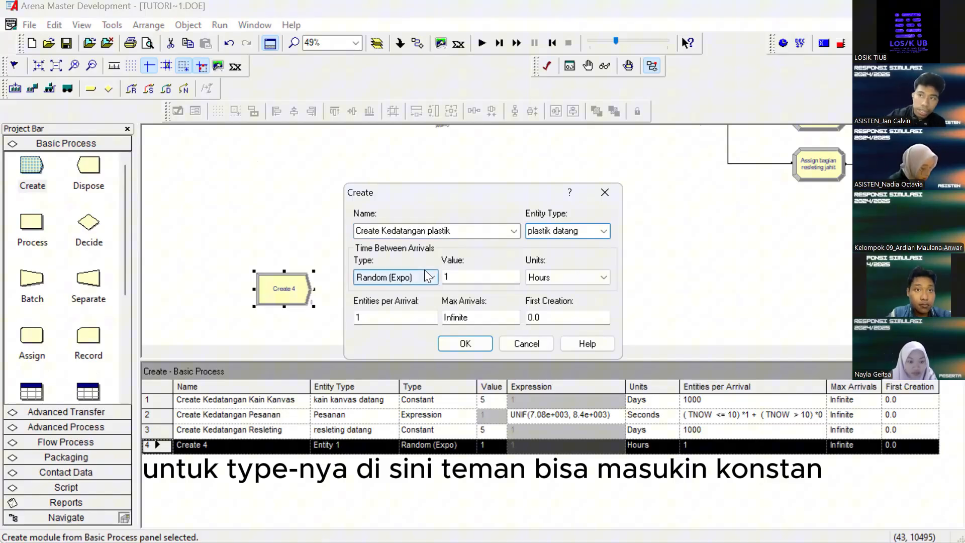
# Set the plastic arrival's time between arrivals to Constant with a value of 5 Days
pyautogui.click(424, 271)
pyautogui.click(407, 311)
pyautogui.click(465, 278)
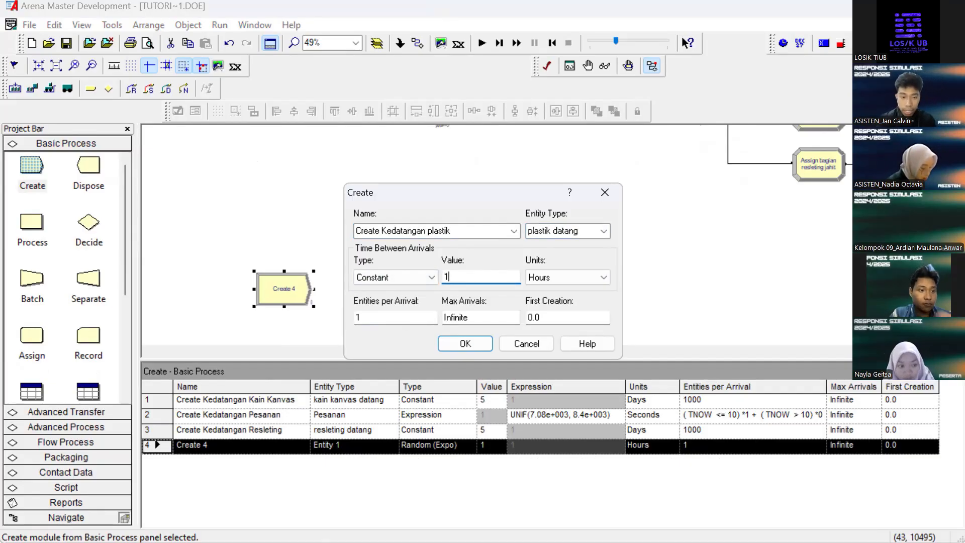
pyautogui.press('BackSpace')
pyautogui.write('5')
pyautogui.press('Tab')
pyautogui.press('Down')
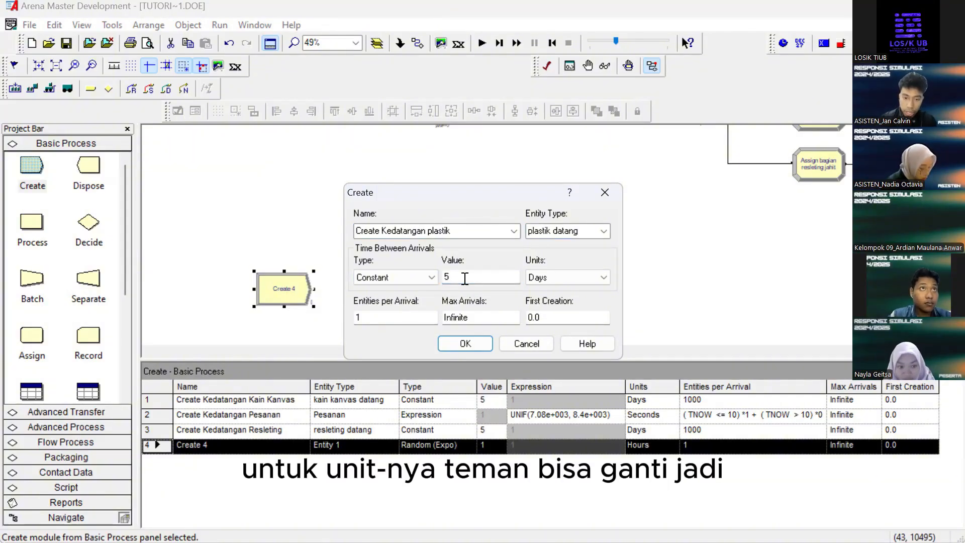
# Set the entities per arrival to 1000 and apply the Create module's settings
pyautogui.click(401, 317)
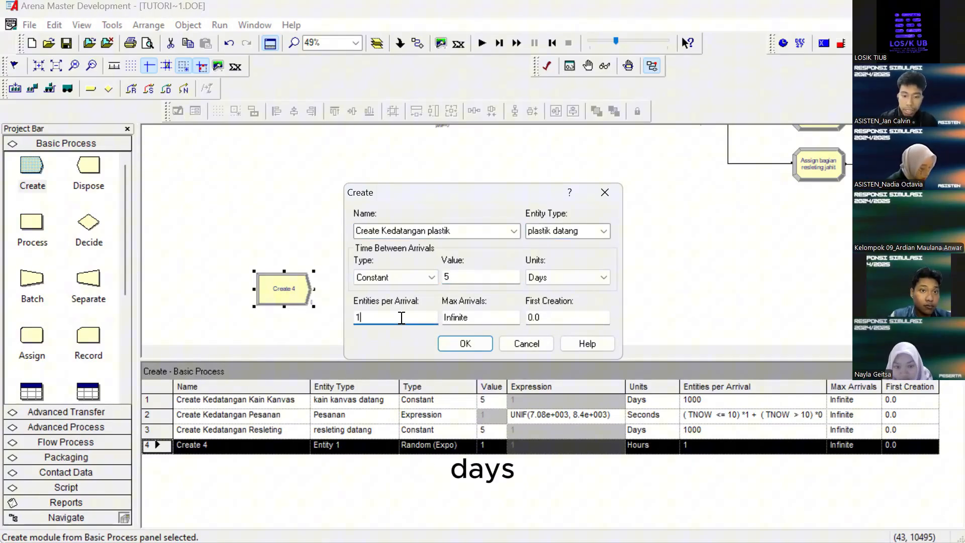
pyautogui.press('BackSpace')
pyautogui.write('100')
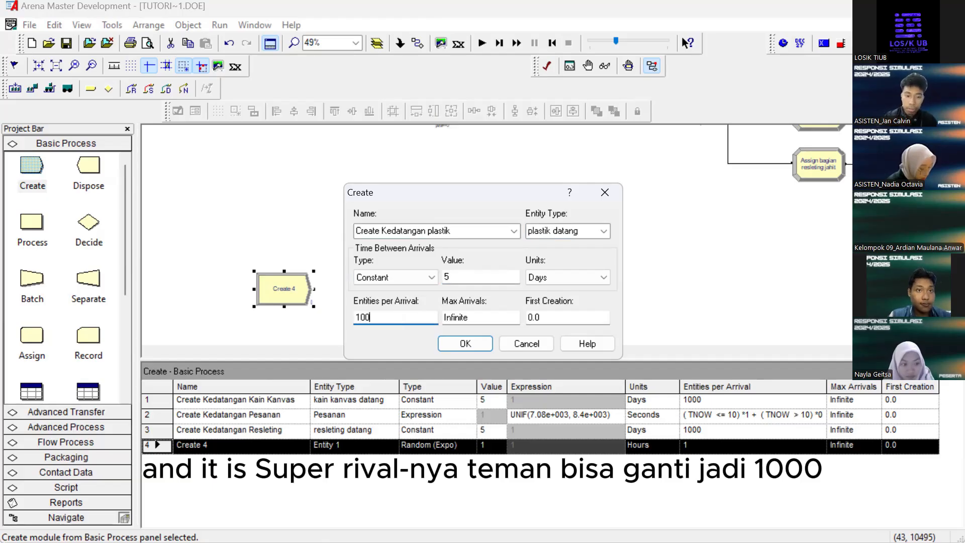
pyautogui.write('0')
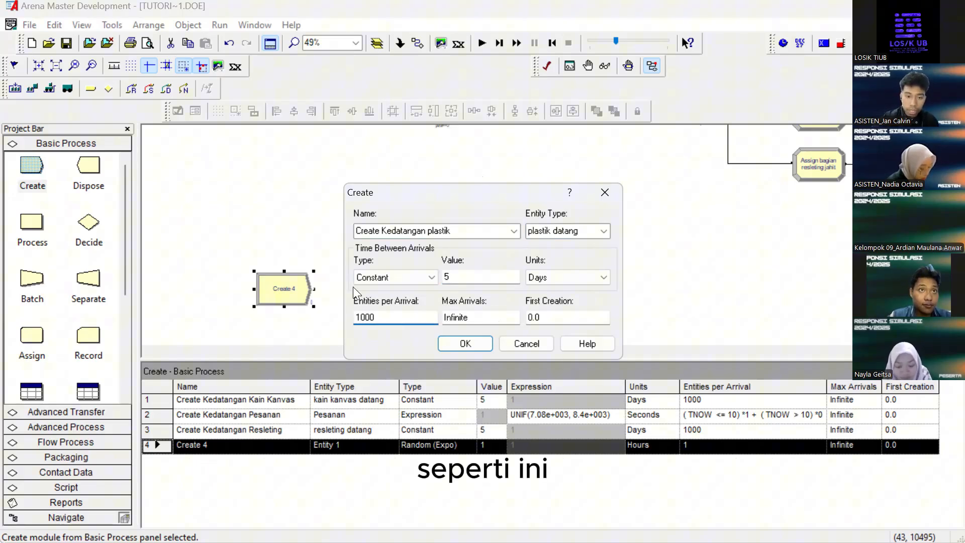
pyautogui.click(465, 343)
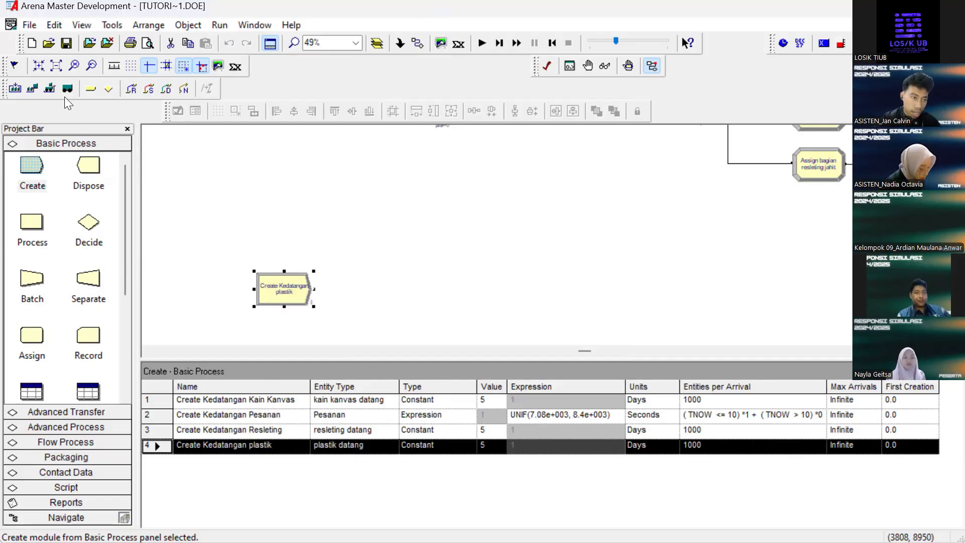
# Add an Assign module directly after Create Kedatangan plastik and name it "Assign kedatangan plastik"
pyautogui.moveTo(31, 334); pyautogui.dragTo(350, 298)
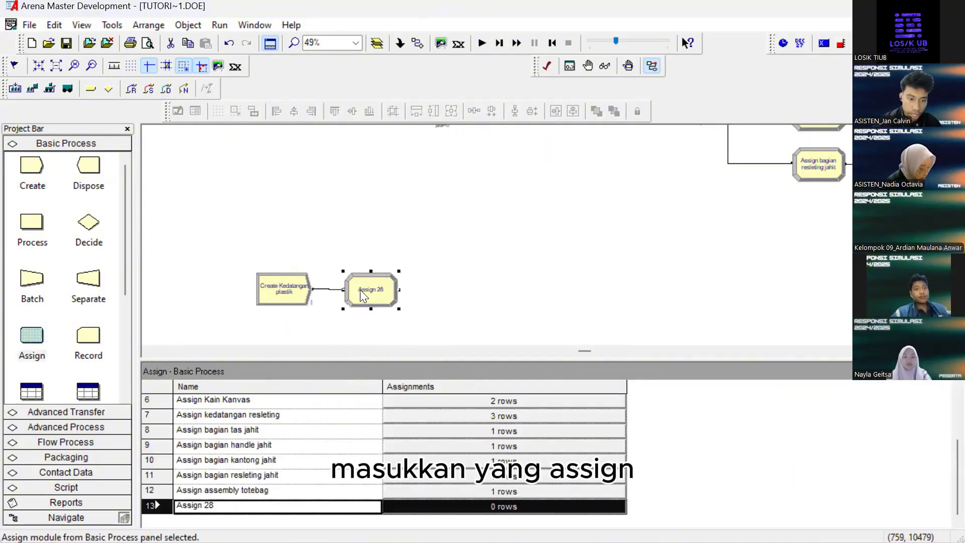
pyautogui.doubleClick(374, 294)
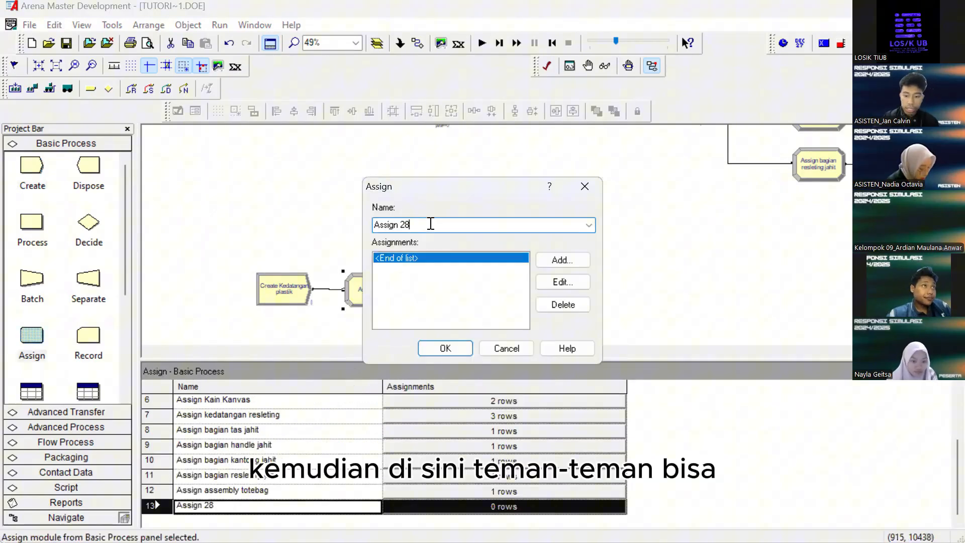
pyautogui.press('BackSpace')
pyautogui.press('BackSpace')
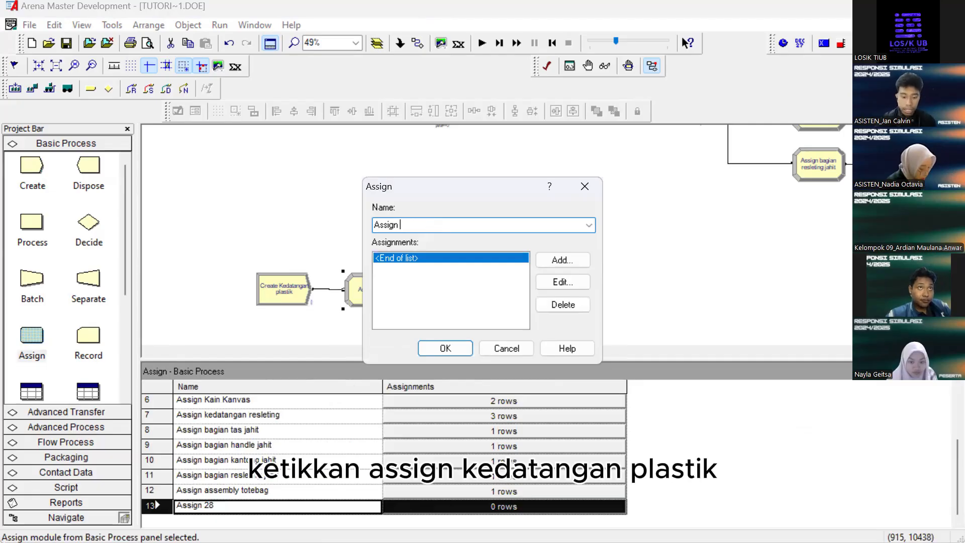
pyautogui.write('kedatangan plasti')
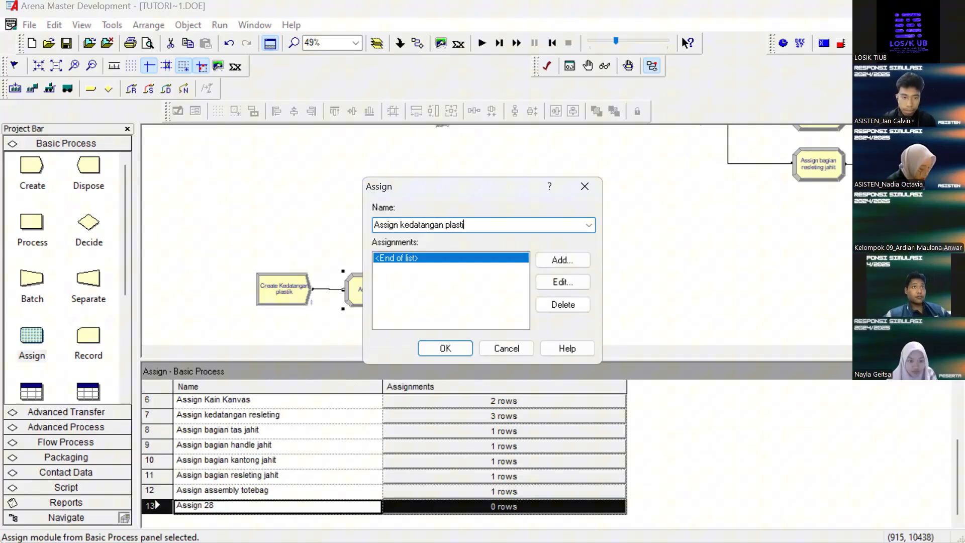
pyautogui.write('k')
# Add an Entity Type assignment with the value "plastik" to the Assign kedatangan plastik module and apply the settings
pyautogui.click(544, 261)
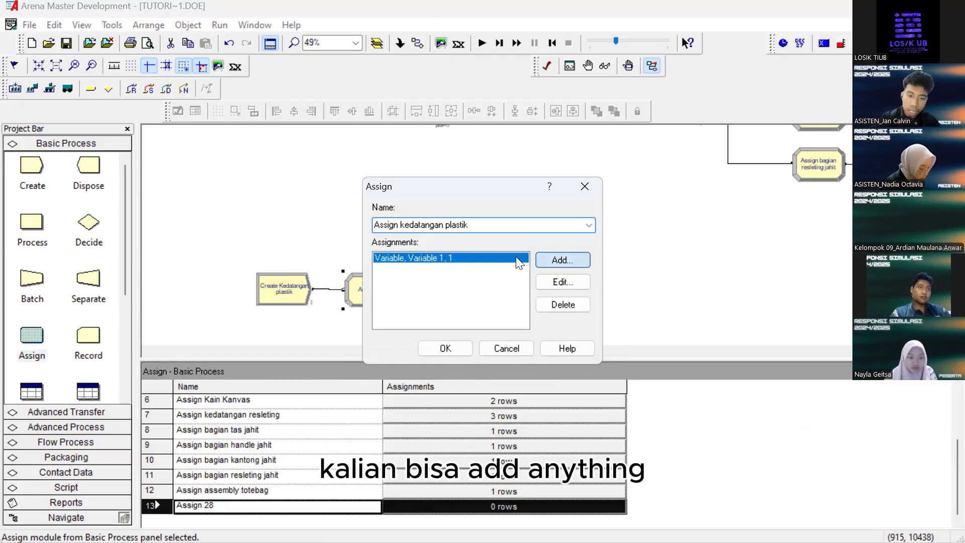
pyautogui.doubleClick(382, 251)
pyautogui.click(382, 254)
pyautogui.click(363, 311)
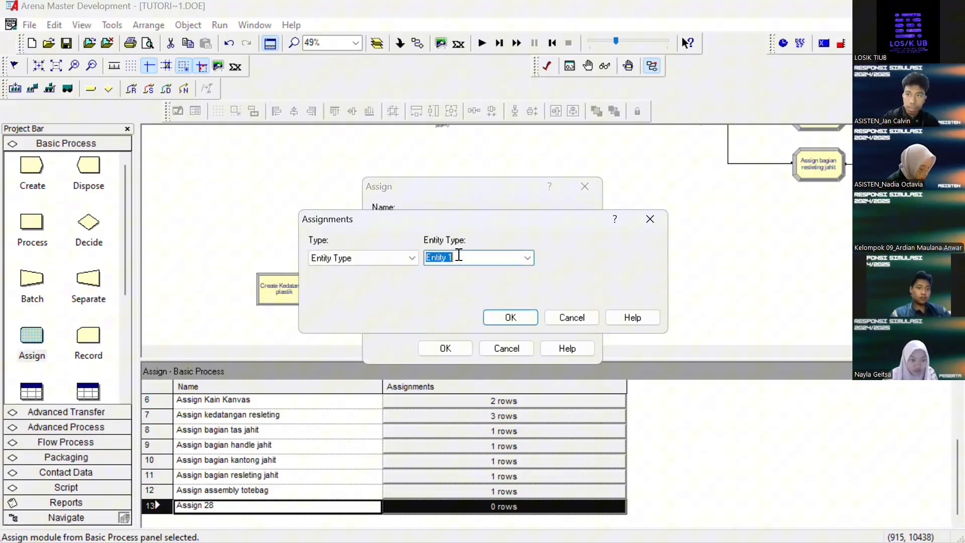
pyautogui.write('plastik')
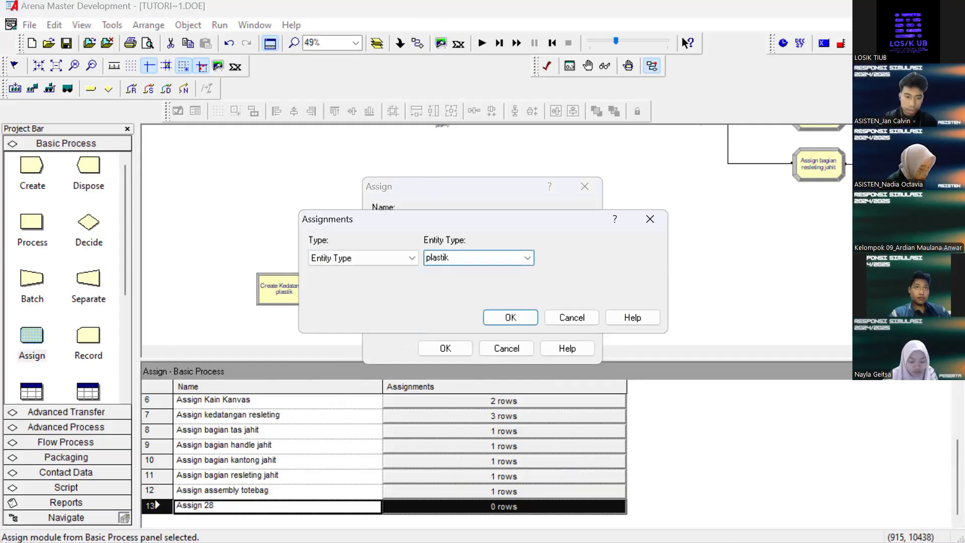
pyautogui.press('Return')
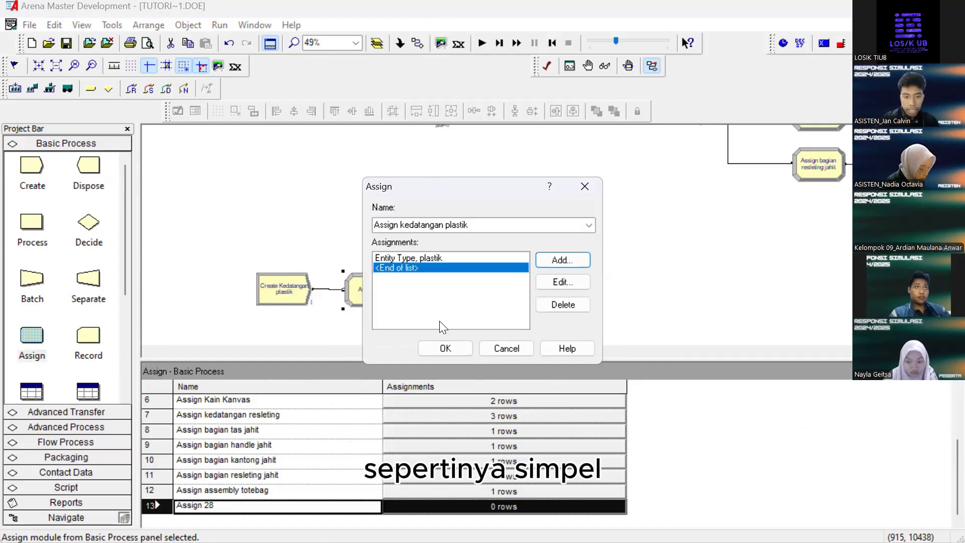
pyautogui.click(445, 348)
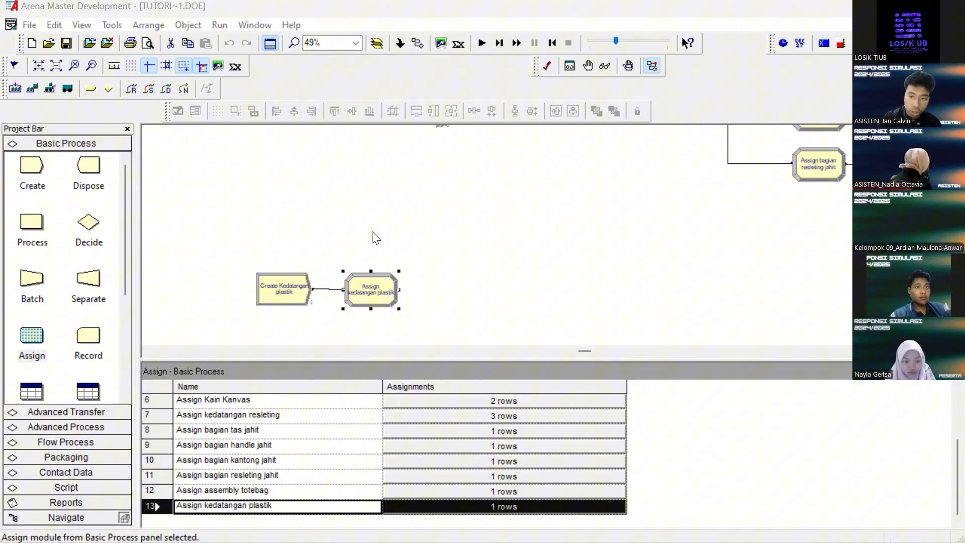
# Place a Station module beside the Assign kedatangan plastik module, following the plastic arrival flow
pyautogui.click(431, 301)
pyautogui.scroll(-1, 431, 302)
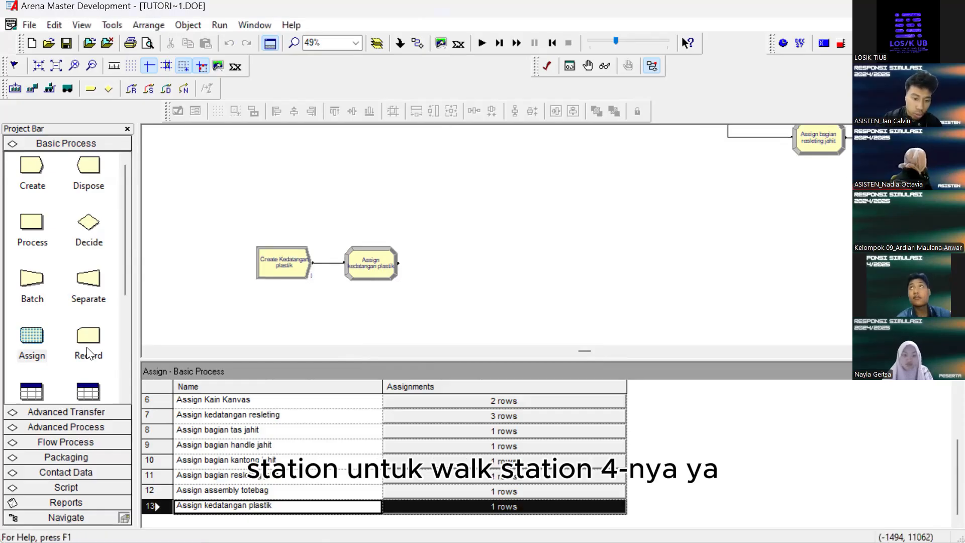
pyautogui.click(69, 413)
pyautogui.moveTo(36, 313); pyautogui.dragTo(425, 263)
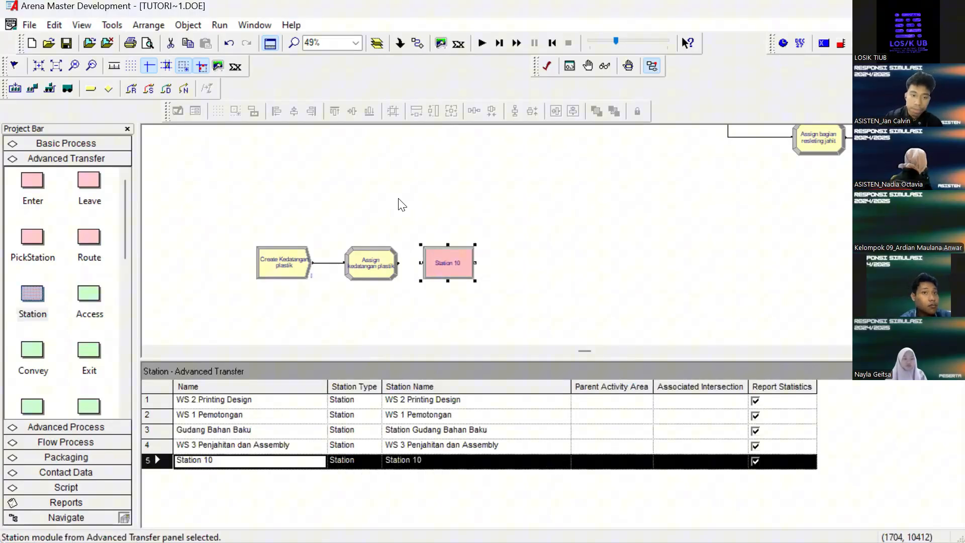
# Name the new Station module "WS 4 Finishing dan Pengemasan"
pyautogui.doubleClick(448, 263)
pyautogui.click(438, 206)
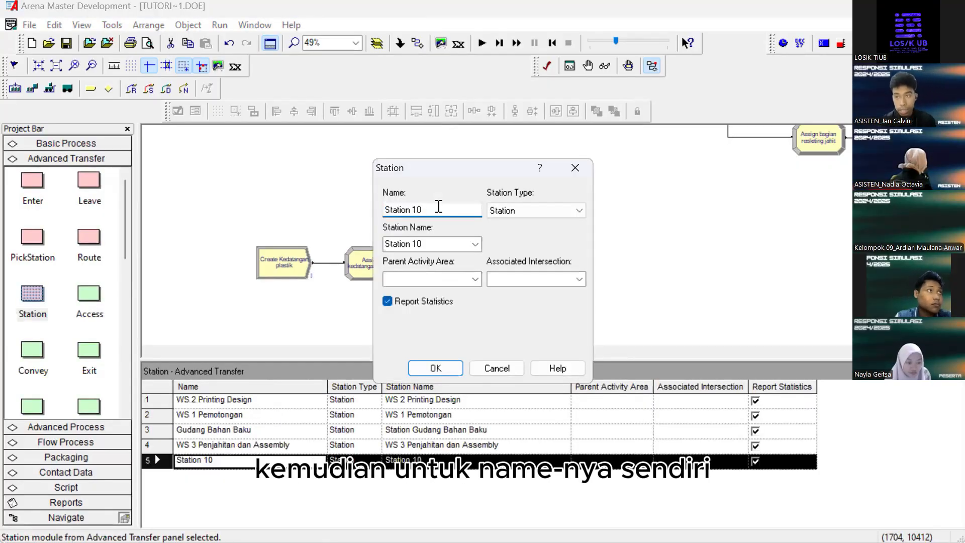
pyautogui.press('BackSpace')
pyautogui.press('BackSpace')
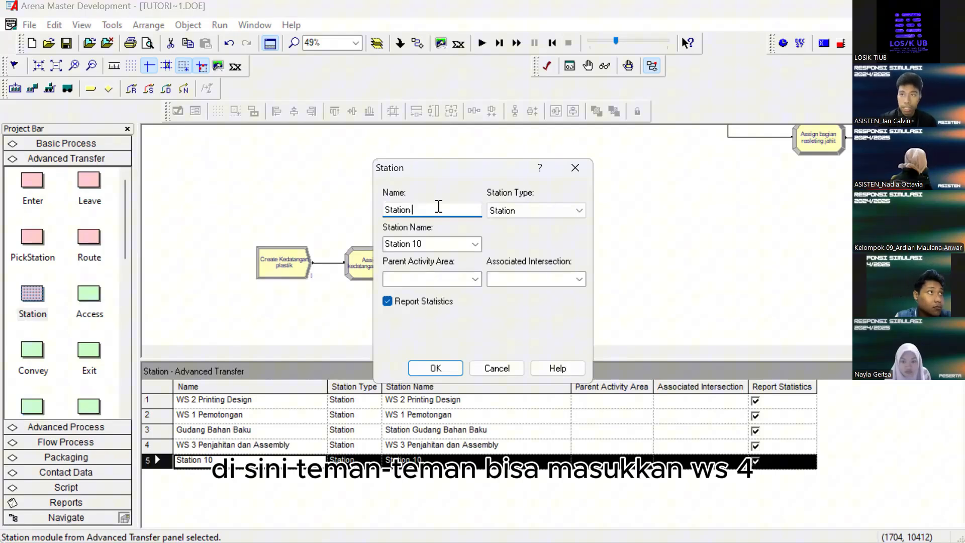
pyautogui.doubleClick(438, 207)
pyautogui.write('WS')
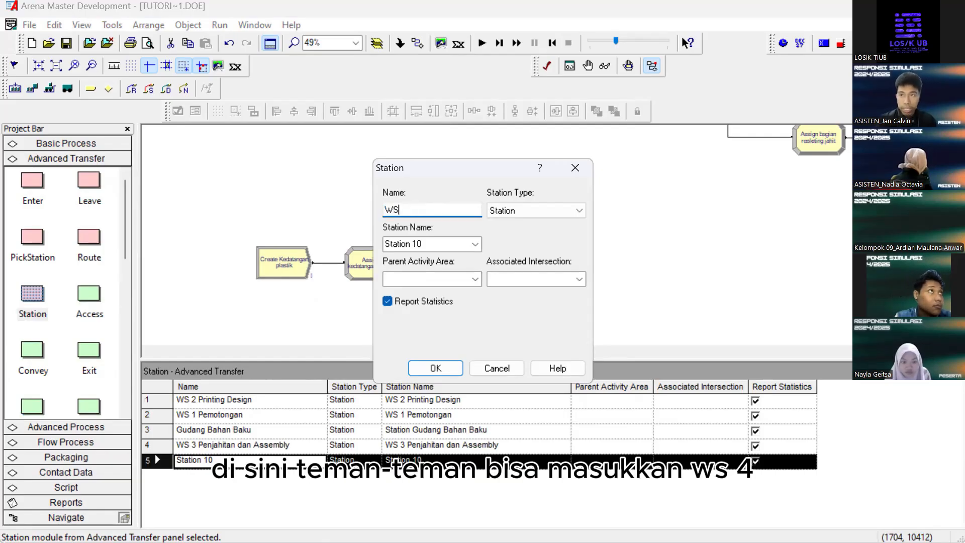
pyautogui.write(' 4 Fl')
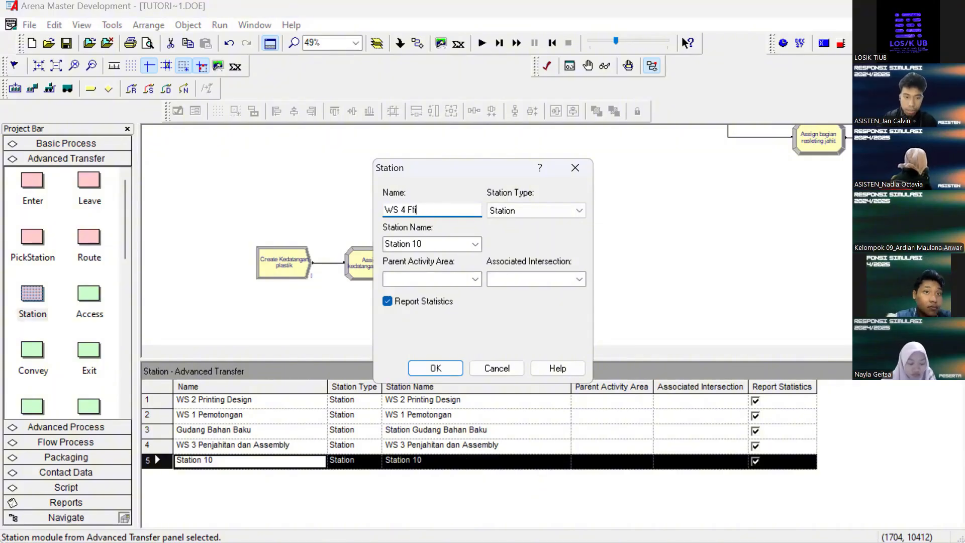
pyautogui.write('nishing dan')
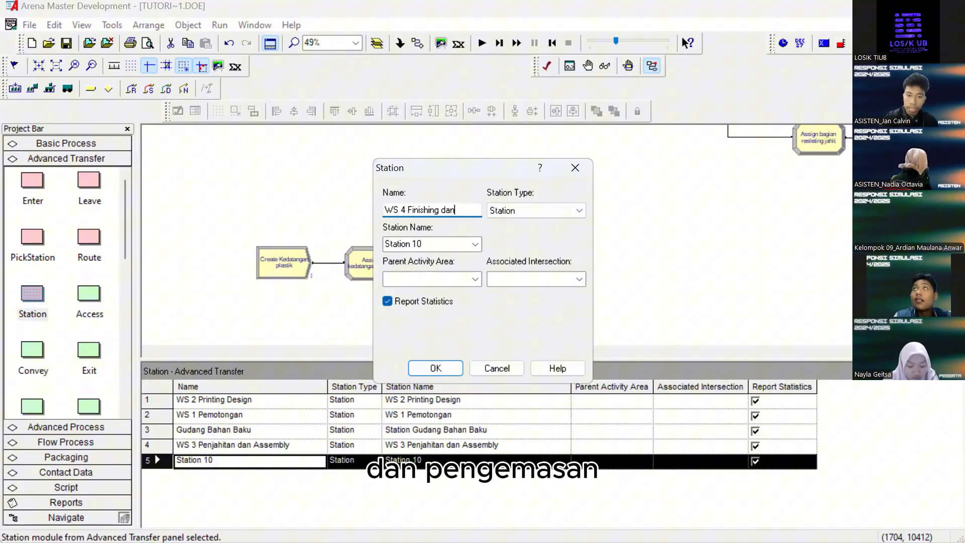
pyautogui.write(' Pengemasan')
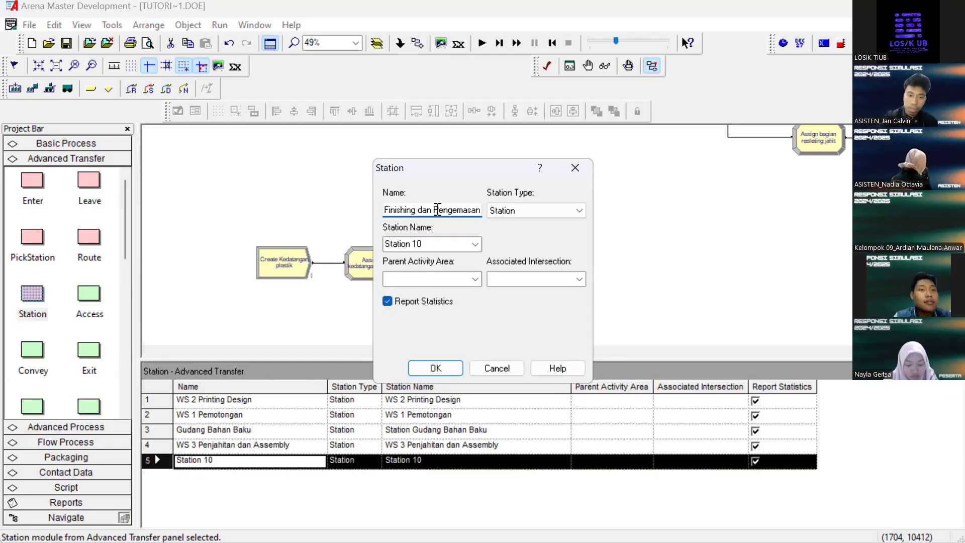
# Choose the existing WS 4 Finishing dan Pengemasan as the module's station name and apply the station settings
pyautogui.click(474, 244)
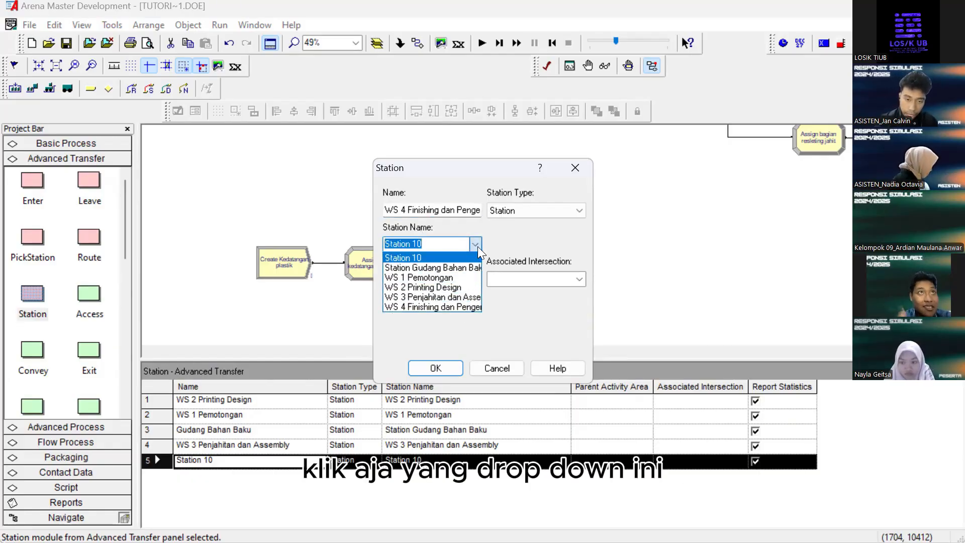
pyautogui.click(458, 308)
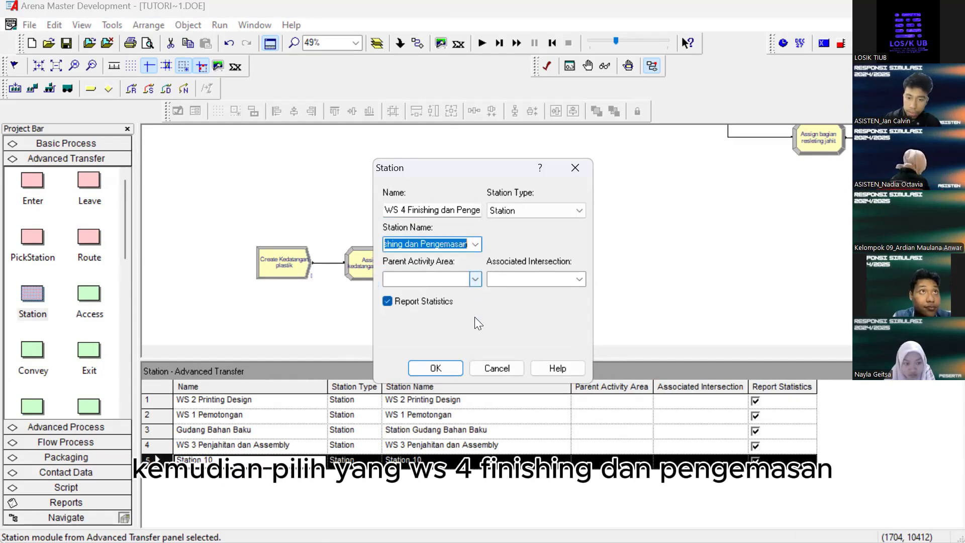
pyautogui.click(448, 368)
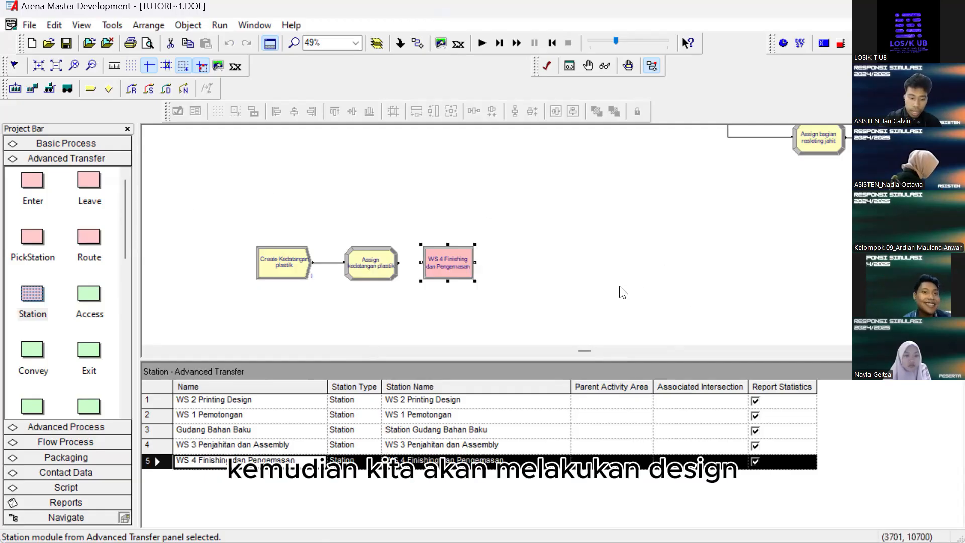
pyautogui.hscroll(3, 557, 260)
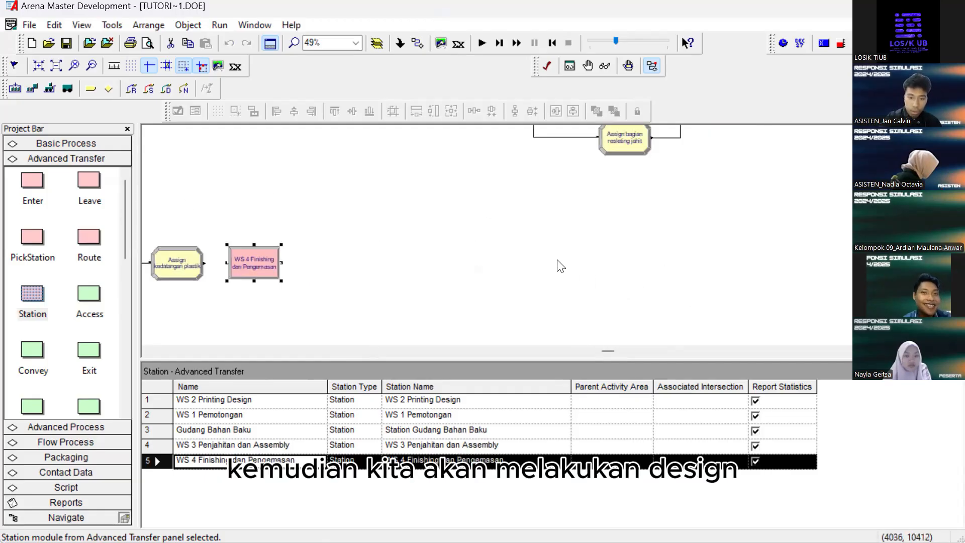
# Place a Decide module after the WS 4 Finishing dan Pengemasan station and name it "Decide Bahan Kemas"
pyautogui.click(64, 145)
pyautogui.hscroll(-2, 406, 291)
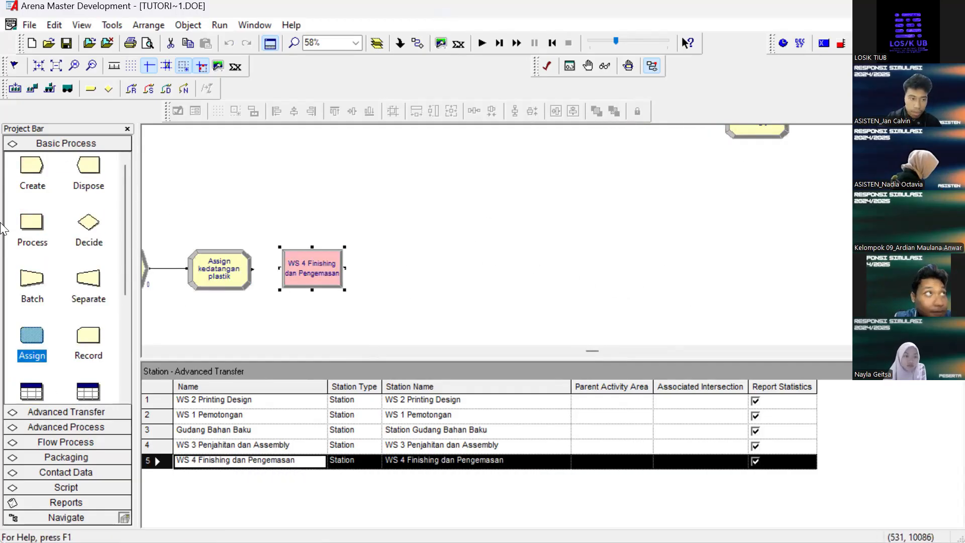
pyautogui.moveTo(89, 222); pyautogui.dragTo(372, 270)
pyautogui.doubleClick(422, 267)
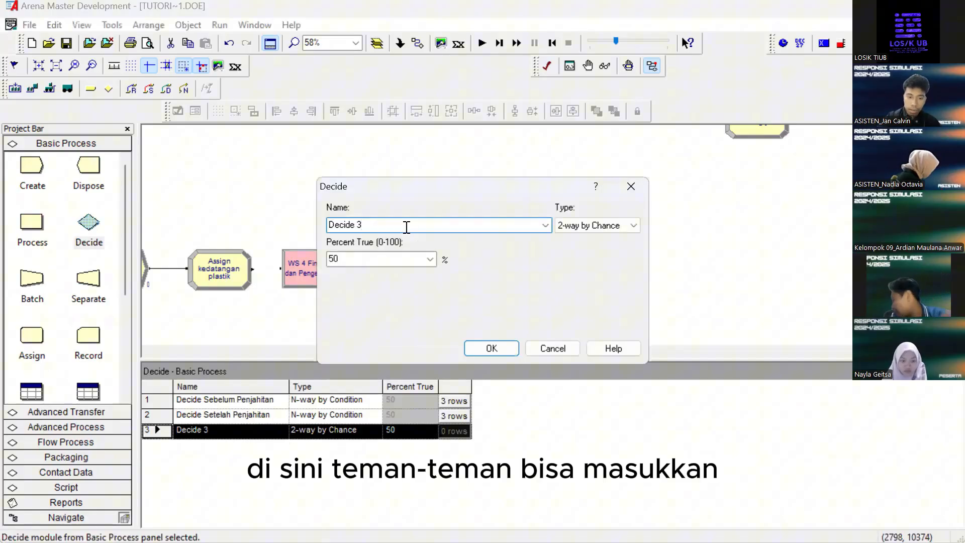
pyautogui.press('BackSpace')
pyautogui.write('Bahan Ke')
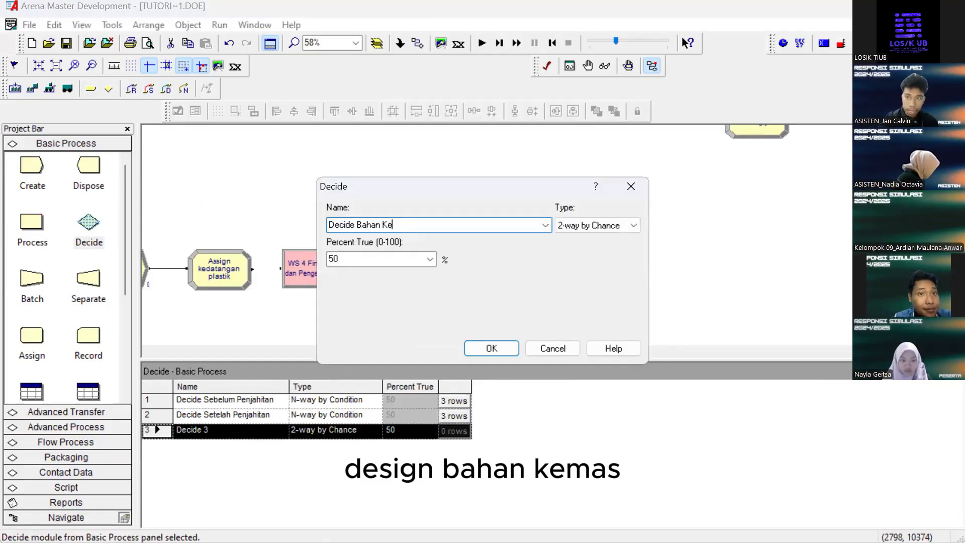
pyautogui.write('mas')
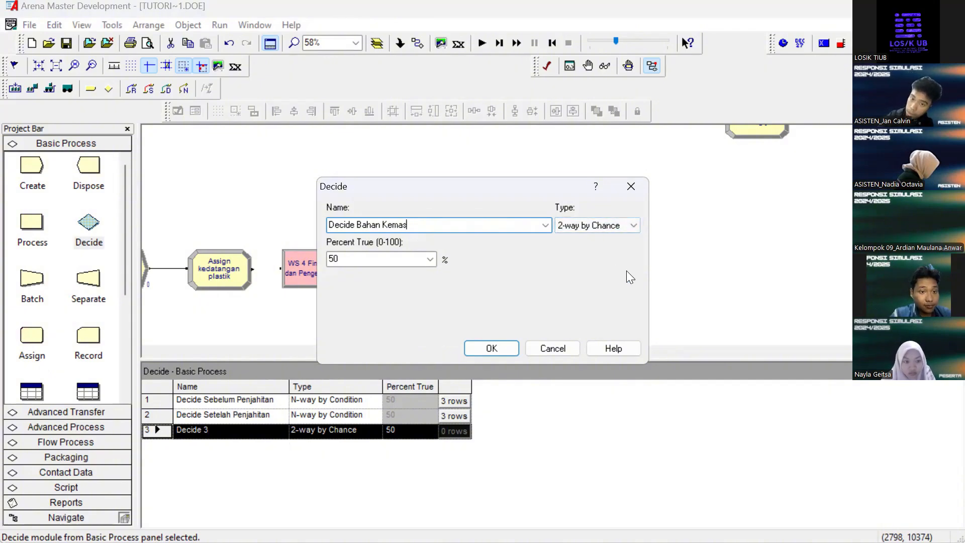
# Set the Decide Bahan Kemas module to 2-way by Condition, testing for Entity Type "assembly totebag", and apply the settings
pyautogui.click(610, 224)
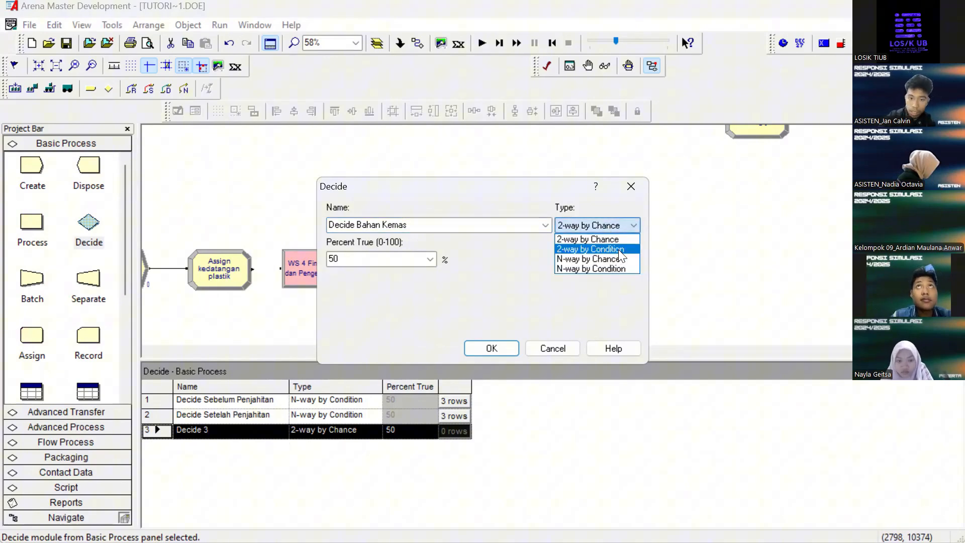
pyautogui.click(618, 249)
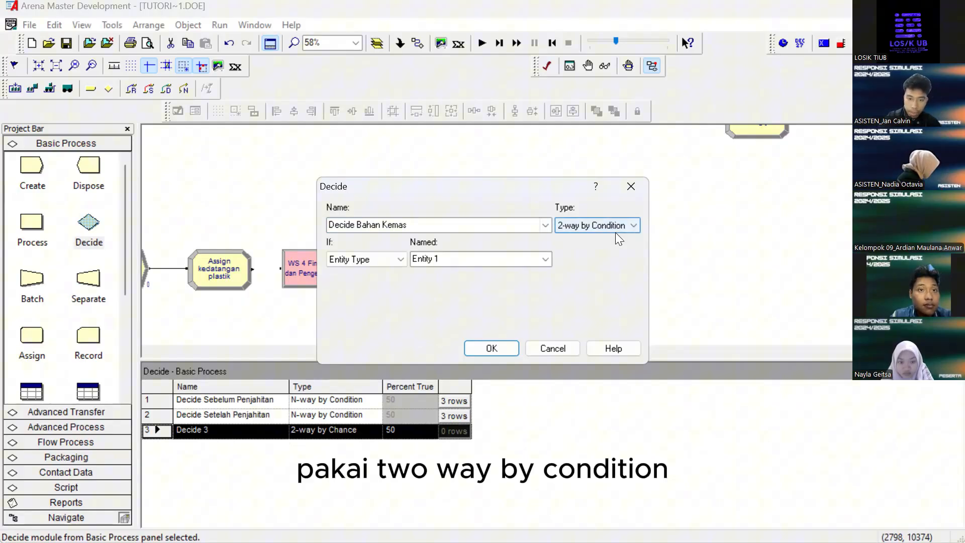
pyautogui.click(614, 227)
pyautogui.click(615, 245)
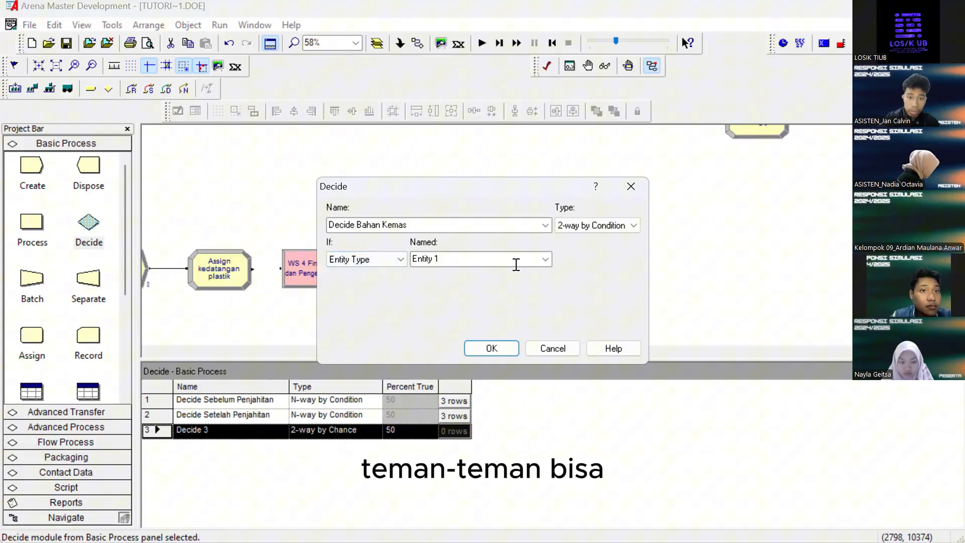
pyautogui.click(545, 260)
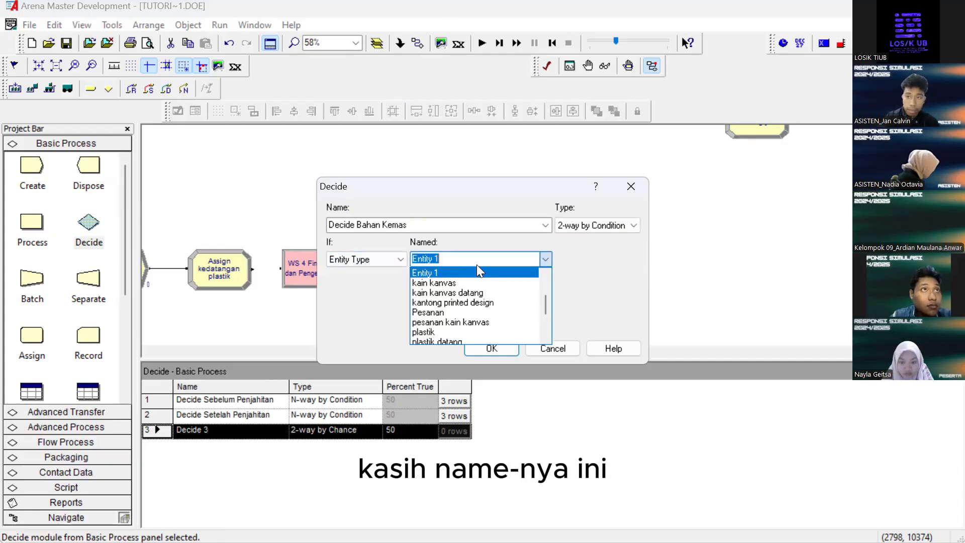
pyautogui.write('as')
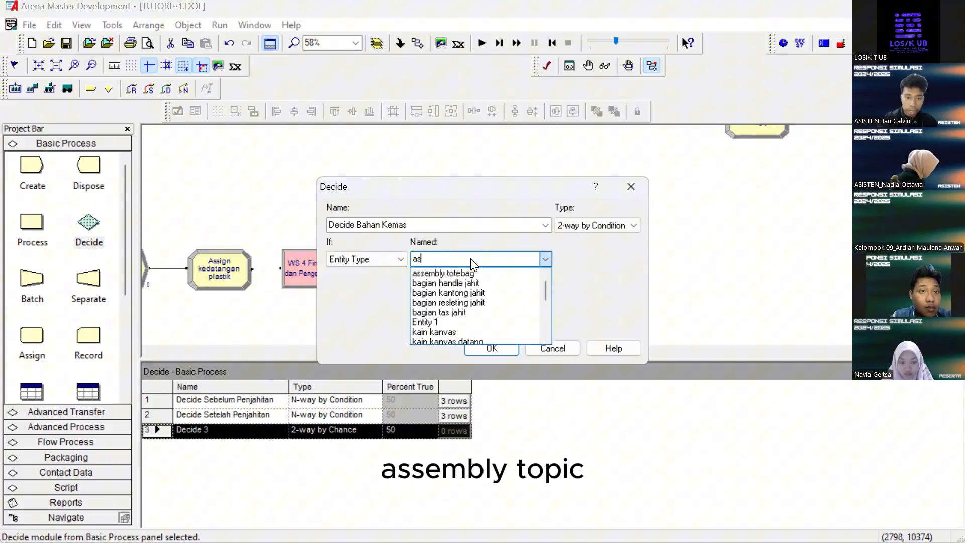
pyautogui.click(492, 272)
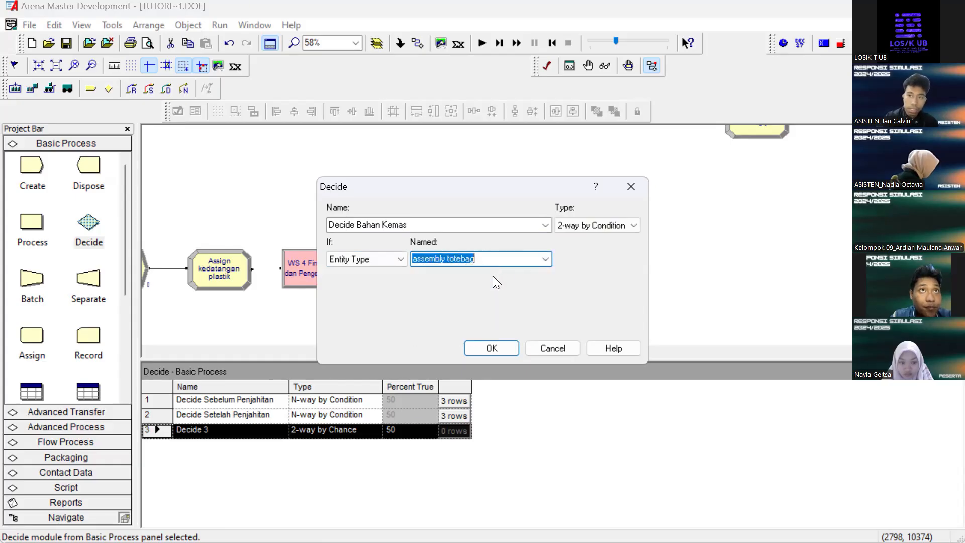
pyautogui.click(514, 264)
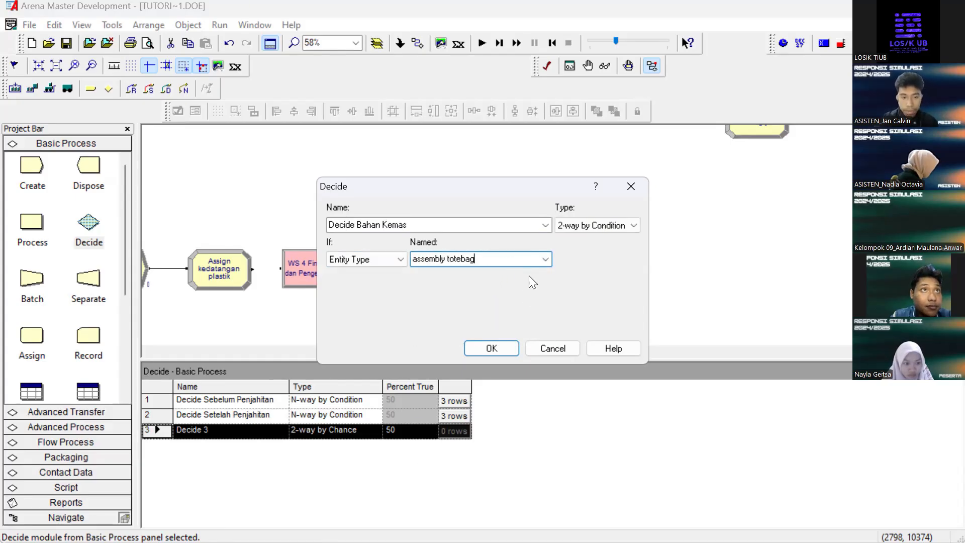
pyautogui.click(496, 349)
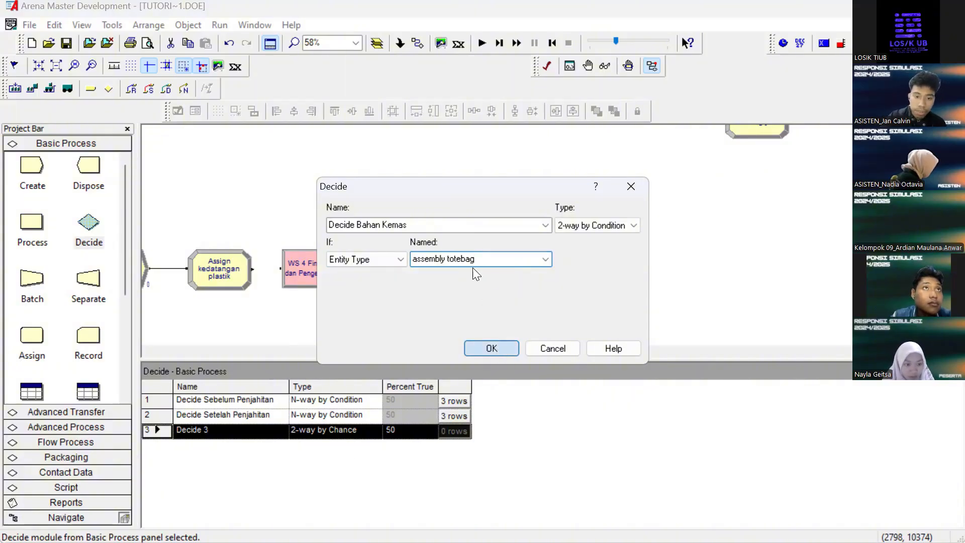
pyautogui.doubleClick(443, 268)
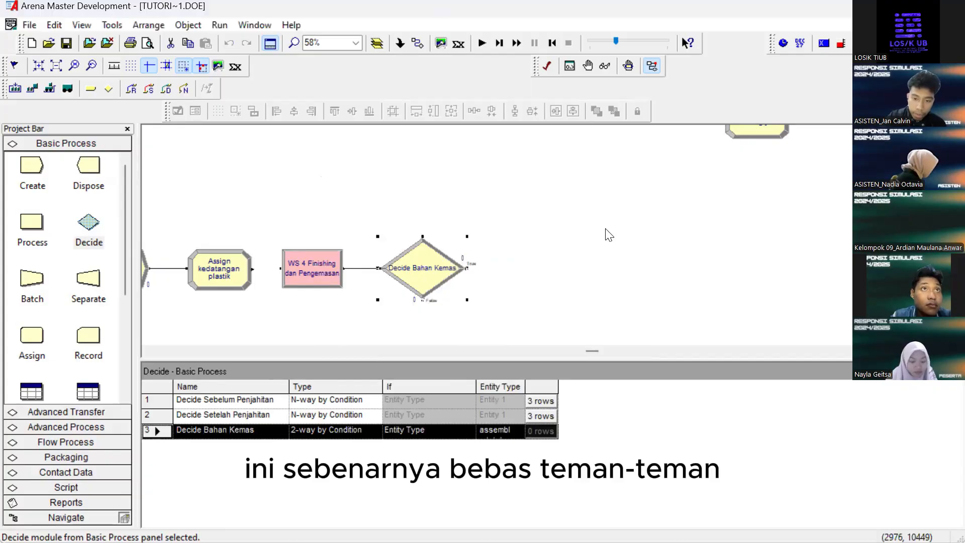
pyautogui.click(605, 225)
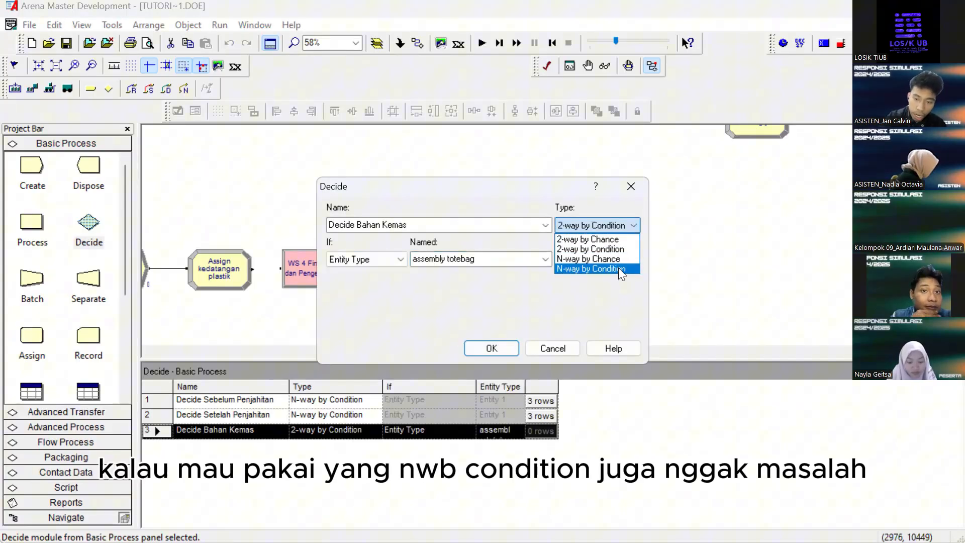
pyautogui.click(526, 200)
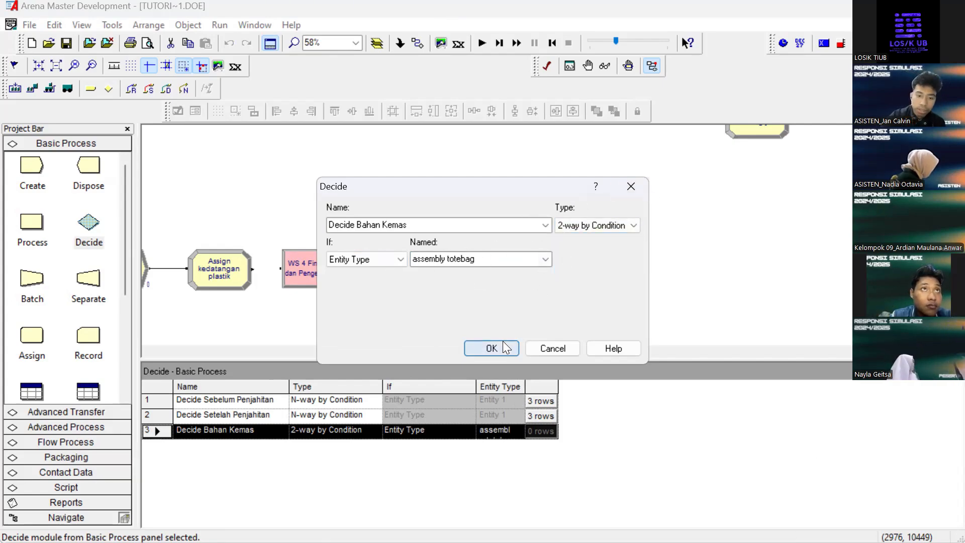
pyautogui.press('Return')
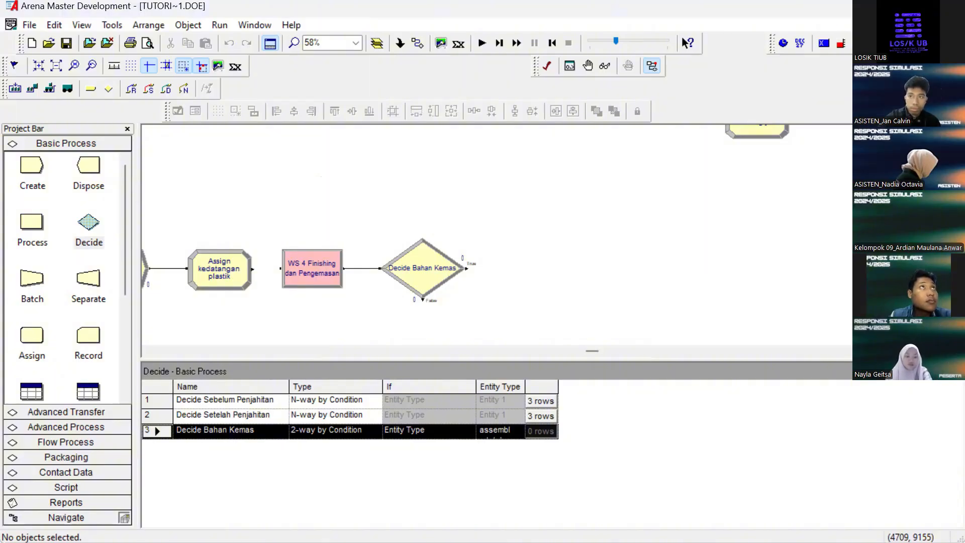
# Place a Create module above Create Kedatangan plastik, naming it "Create WIP" with entity type "WIP datang"
pyautogui.hscroll(-3, 420, 278)
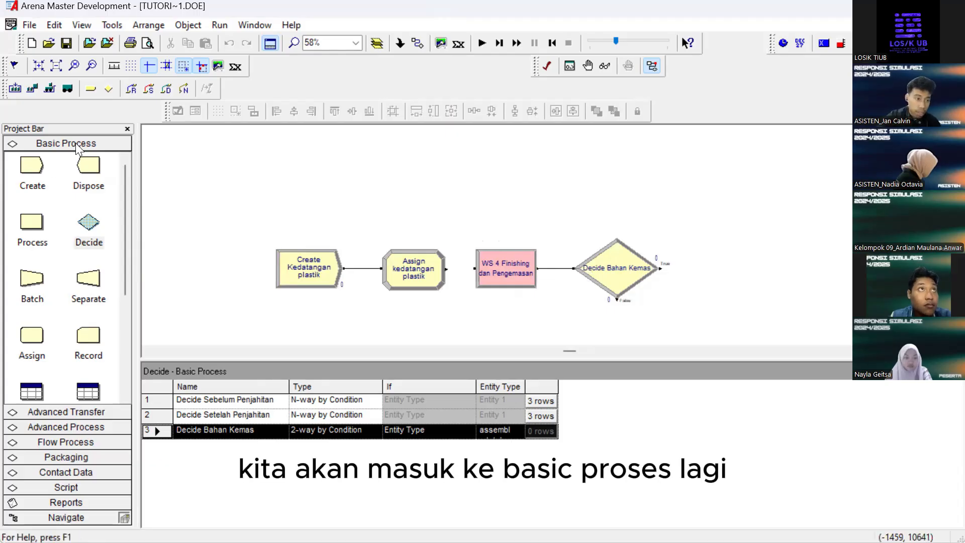
pyautogui.click(38, 171)
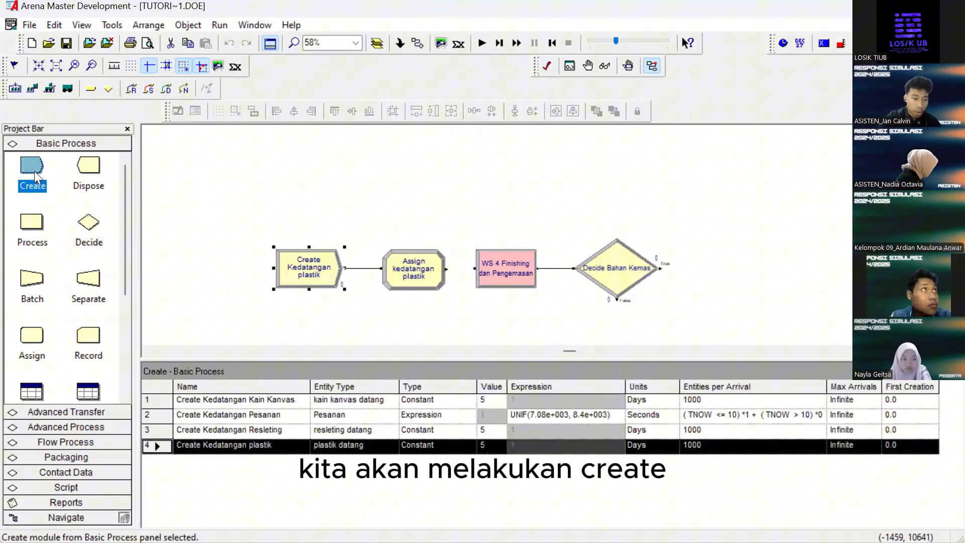
pyautogui.moveTo(34, 171); pyautogui.dragTo(320, 201)
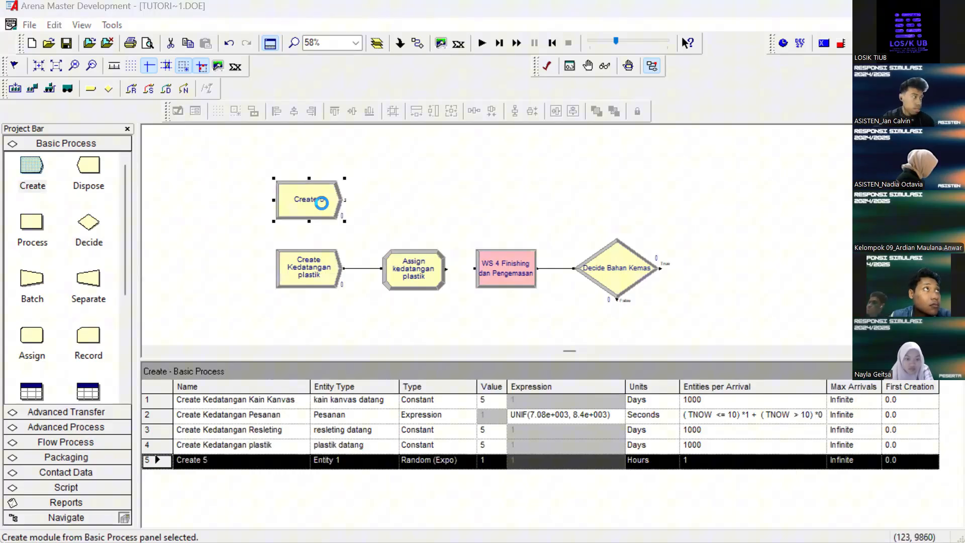
pyautogui.doubleClick(322, 202)
pyautogui.click(394, 226)
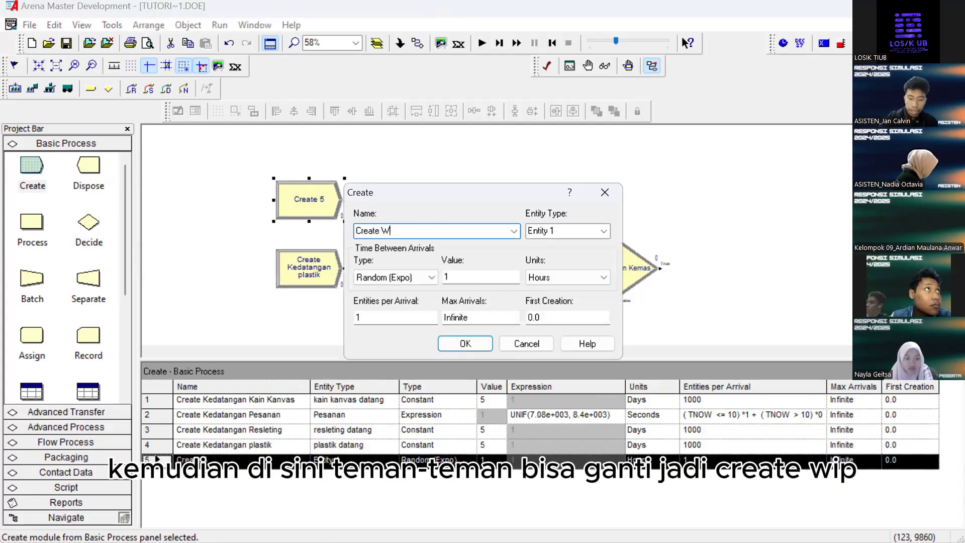
pyautogui.write('WIP')
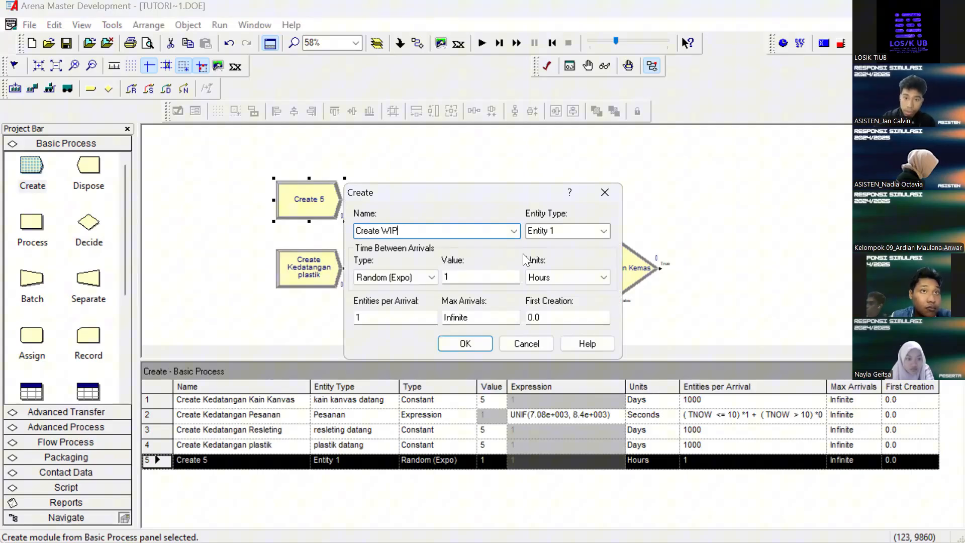
pyautogui.click(557, 231)
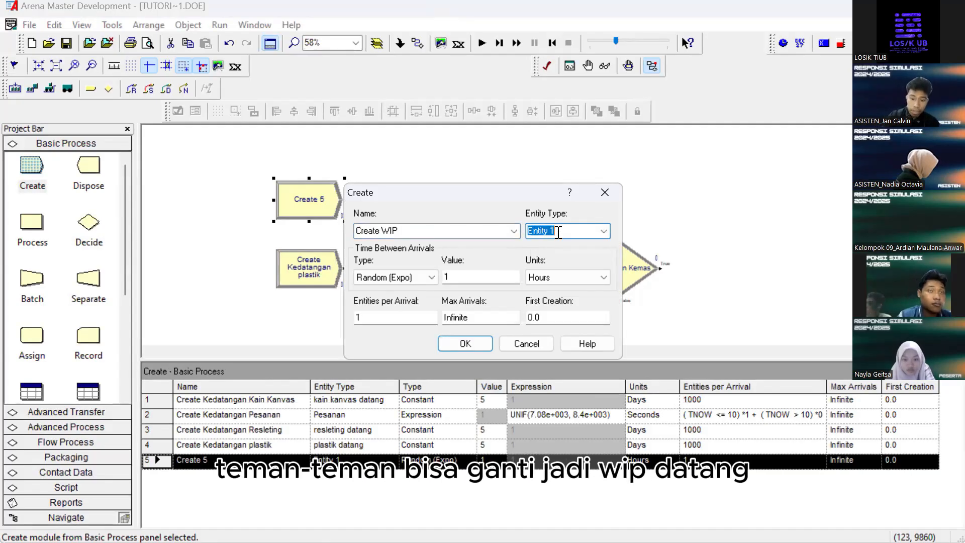
pyautogui.write('WIP datang')
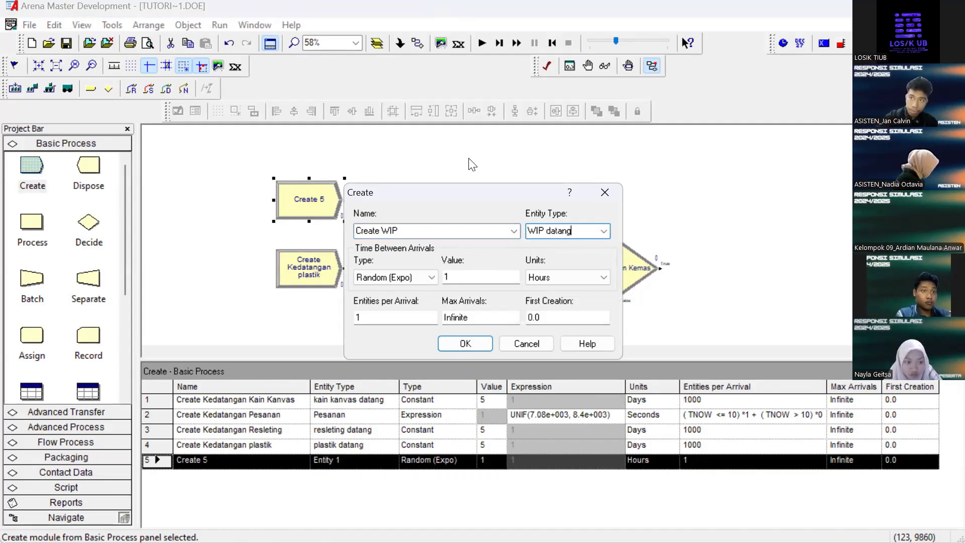
# Set Create WIP's time between arrivals to Constant in Days, with TRIA(6, 7.82, 9) entities per arrival, and apply the settings
pyautogui.click(413, 279)
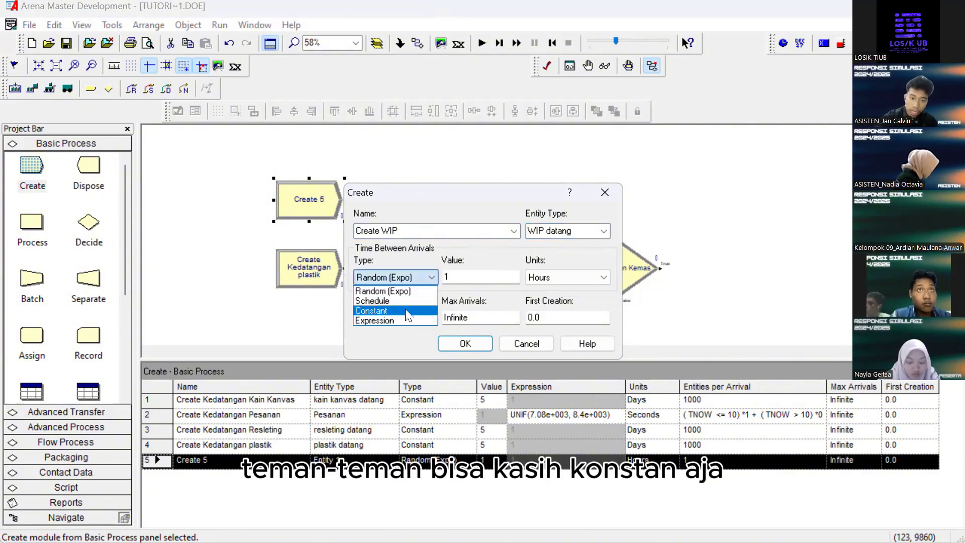
pyautogui.click(405, 310)
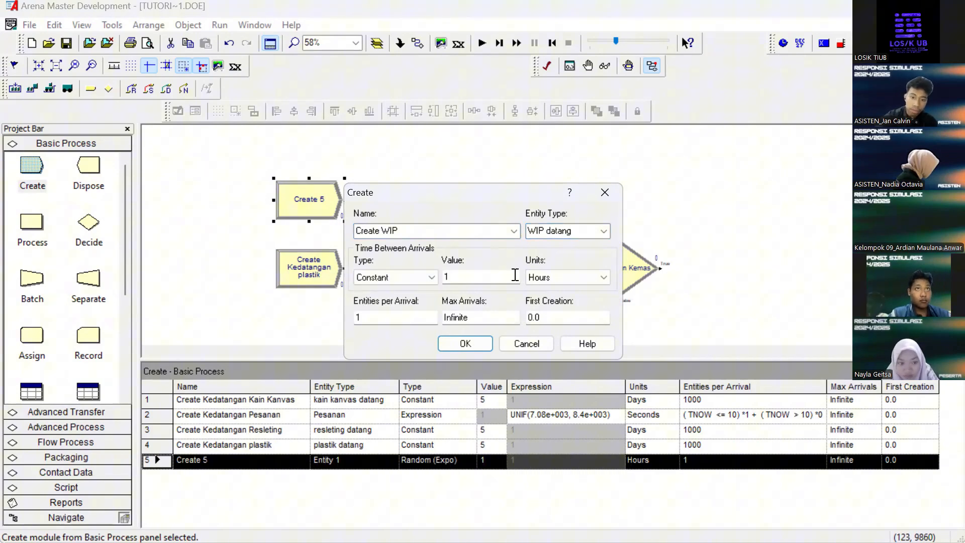
pyautogui.click(566, 282)
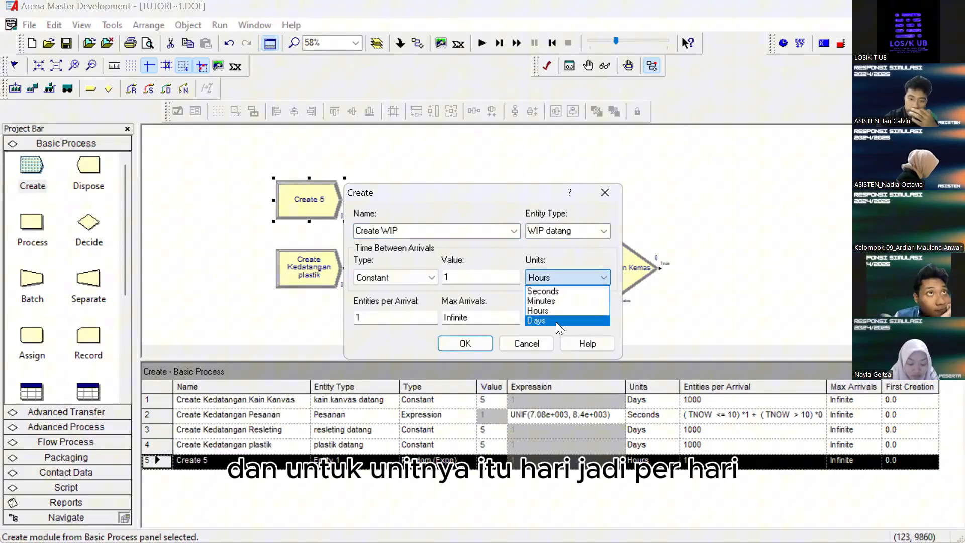
pyautogui.click(556, 321)
pyautogui.click(403, 320)
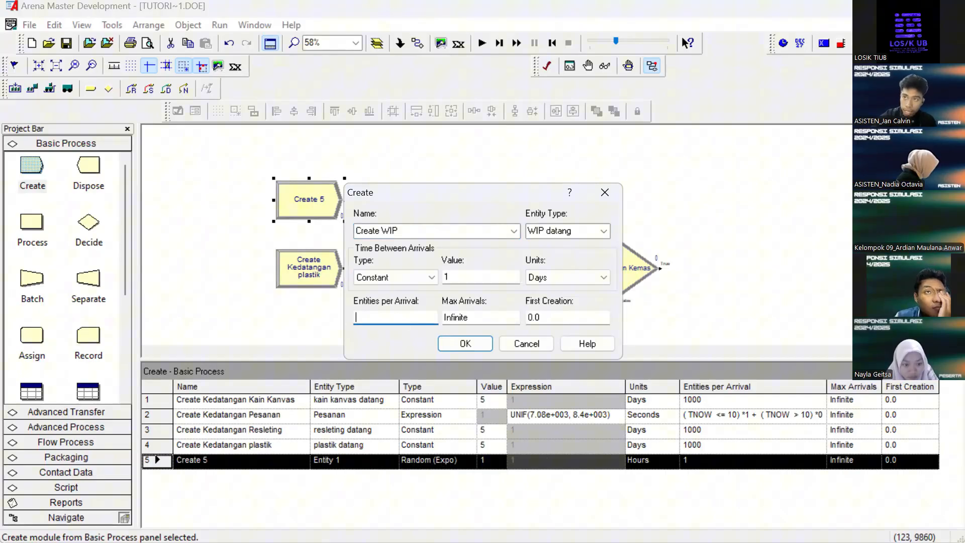
pyautogui.write('1')
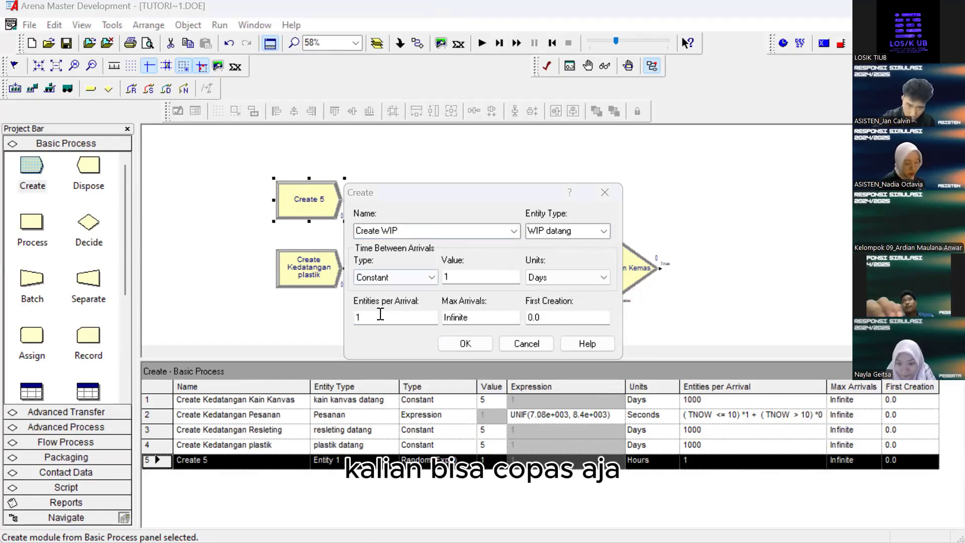
pyautogui.click(383, 293)
pyautogui.write('TRIA(6, 7.82, 9)')
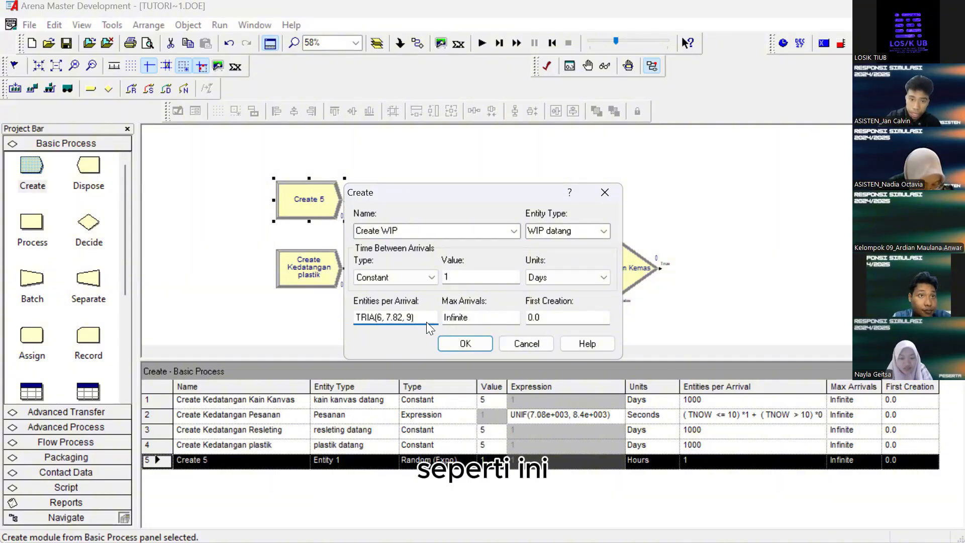
pyautogui.click(465, 343)
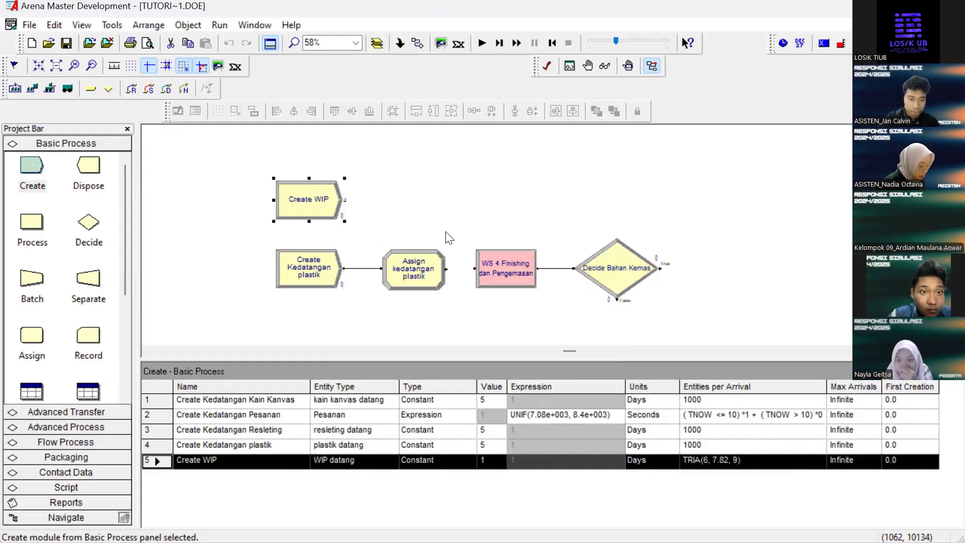
# Place an Assign module after Create WIP and name it "Assign WIP Finishing"
pyautogui.moveTo(31, 335); pyautogui.dragTo(397, 199)
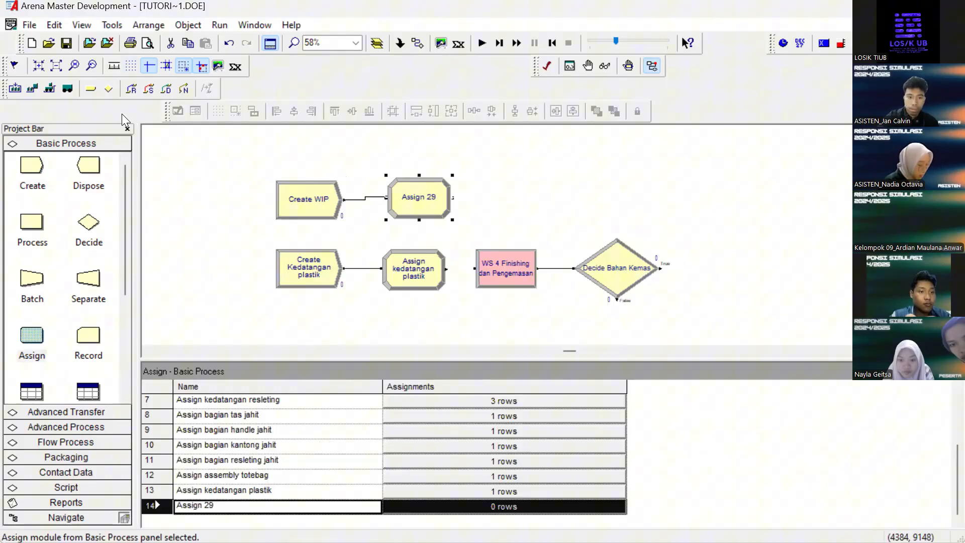
pyautogui.doubleClick(416, 200)
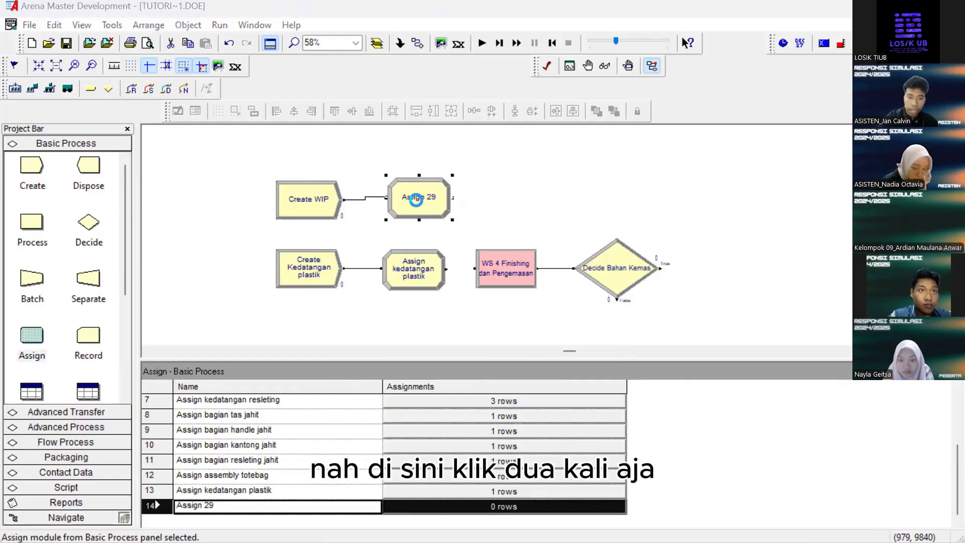
pyautogui.press('BackSpace')
pyautogui.press('BackSpace')
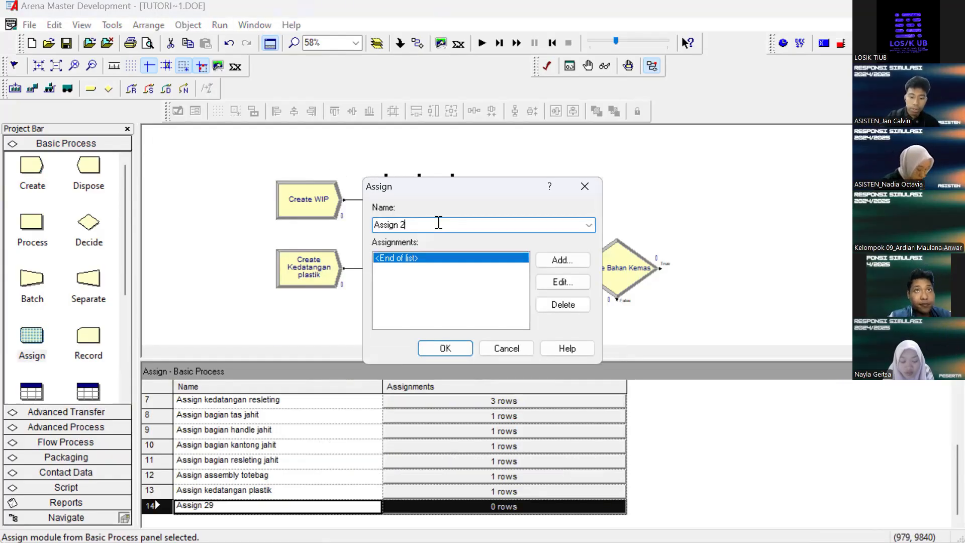
pyautogui.write('WIP Finishin')
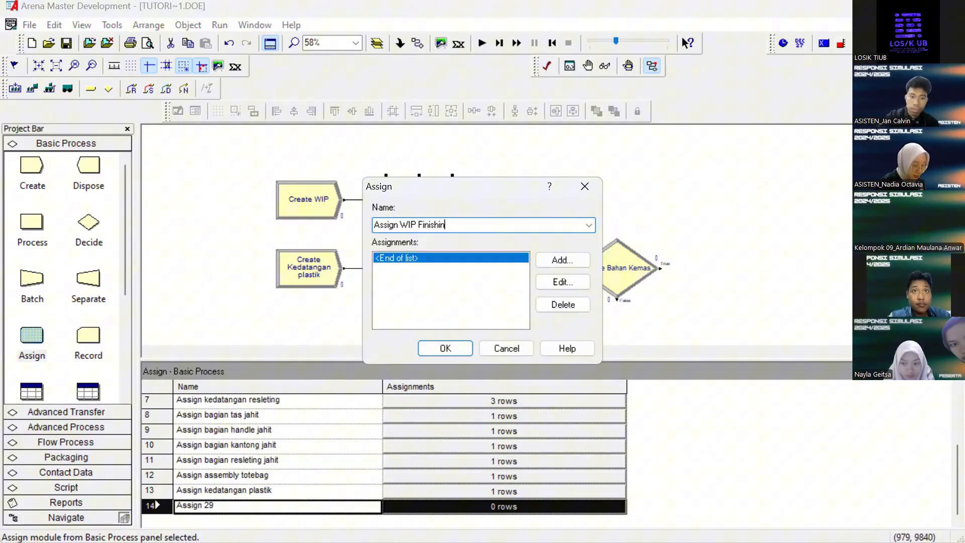
pyautogui.write('g')
# Add an Entity Type assignment of "WIP Finishing" to the Assign WIP Finishing module
pyautogui.moveTo(448, 225); pyautogui.dragTo(401, 220)
pyautogui.hotkey('ctrl', 'c')
pyautogui.click(541, 259)
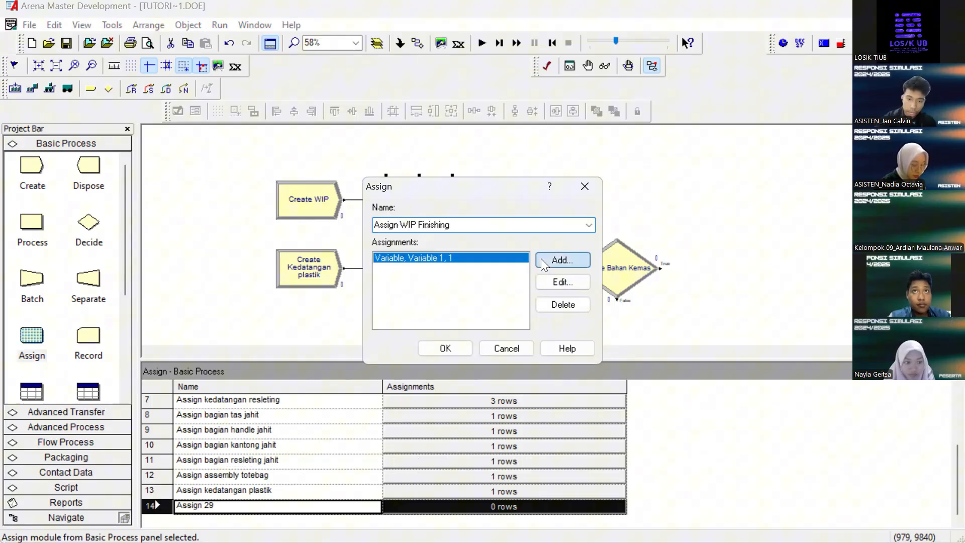
pyautogui.click(350, 256)
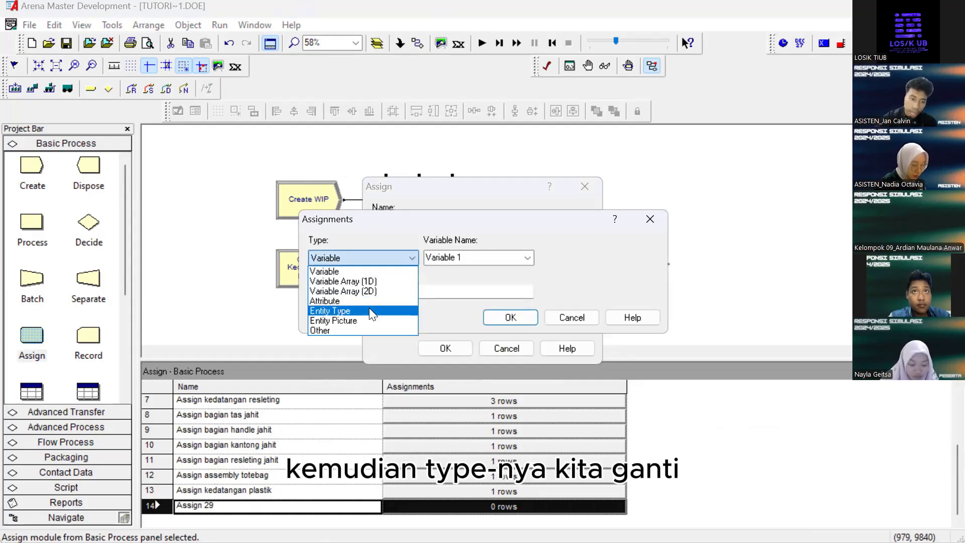
pyautogui.click(368, 308)
pyautogui.click(501, 259)
pyautogui.hotkey('ctrl', 'v')
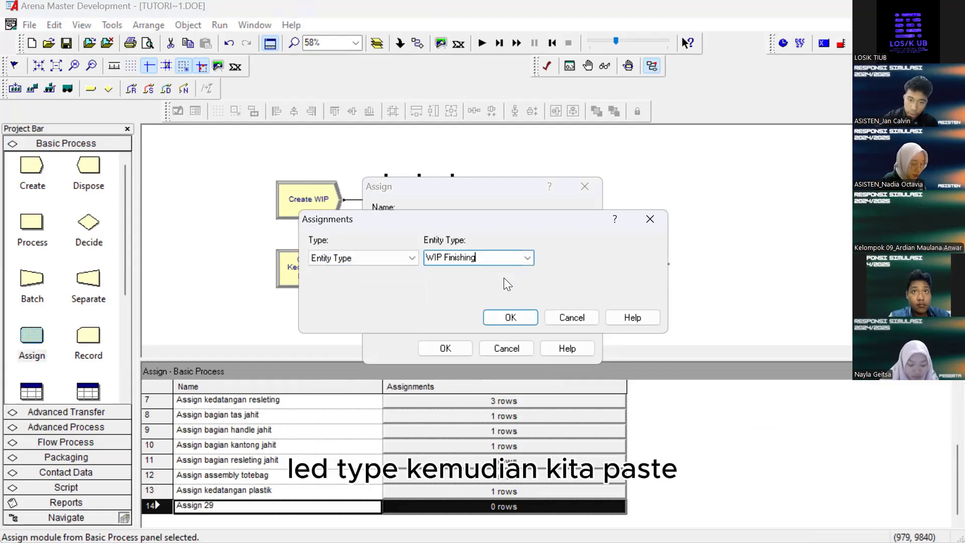
pyautogui.click(513, 316)
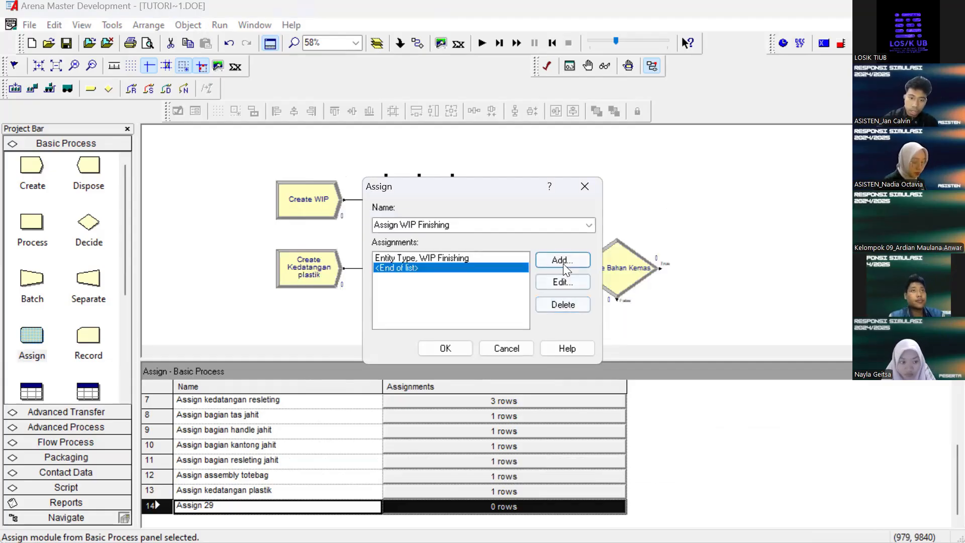
# Add an Entity Picture assignment using Picture.Truck to Assign WIP Finishing and apply the module settings
pyautogui.doubleClick(369, 290)
pyautogui.click(362, 258)
pyautogui.click(360, 318)
pyautogui.click(528, 258)
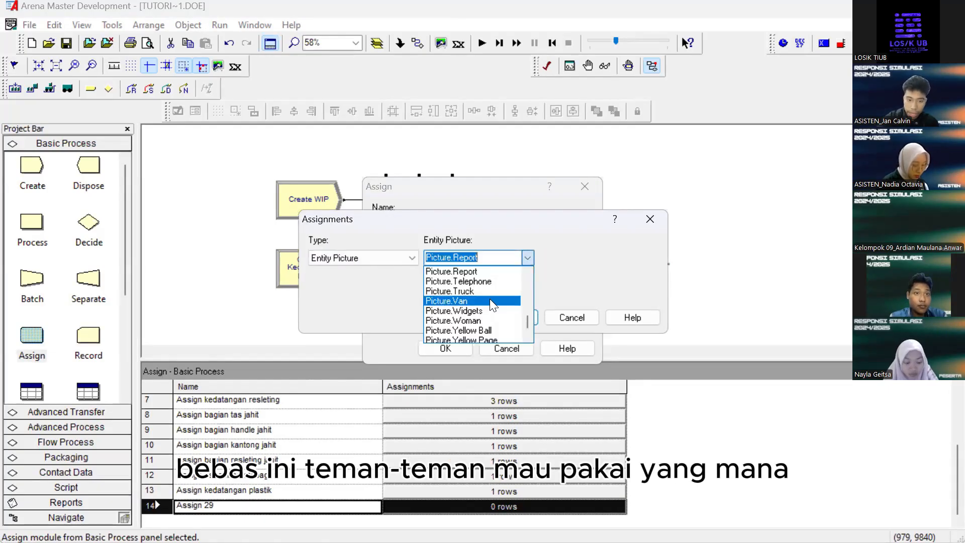
pyautogui.click(490, 291)
pyautogui.click(518, 312)
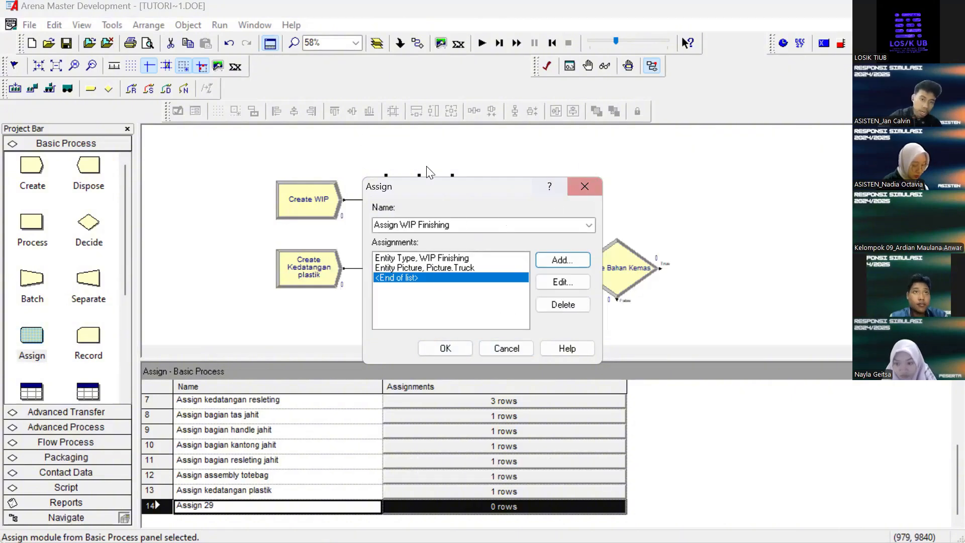
pyautogui.click(446, 349)
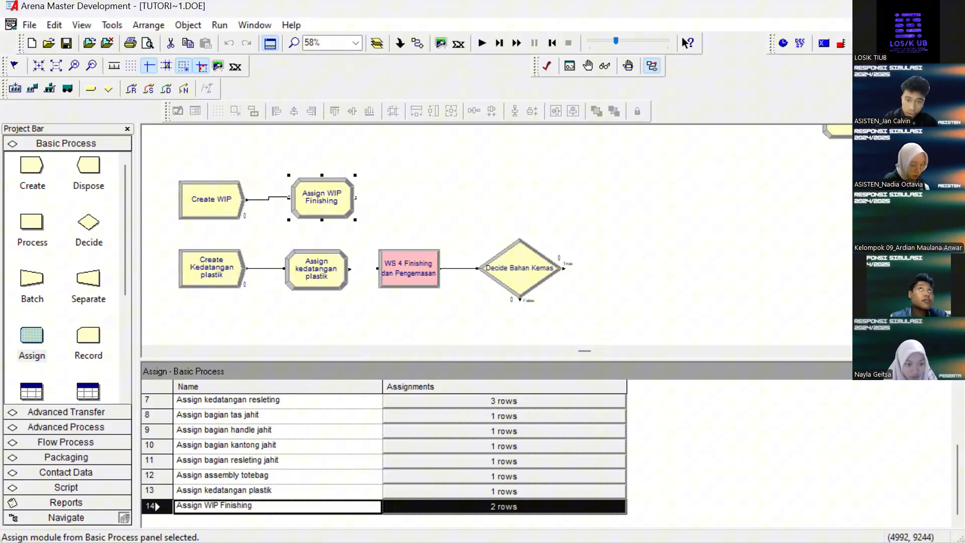
pyautogui.click(639, 204)
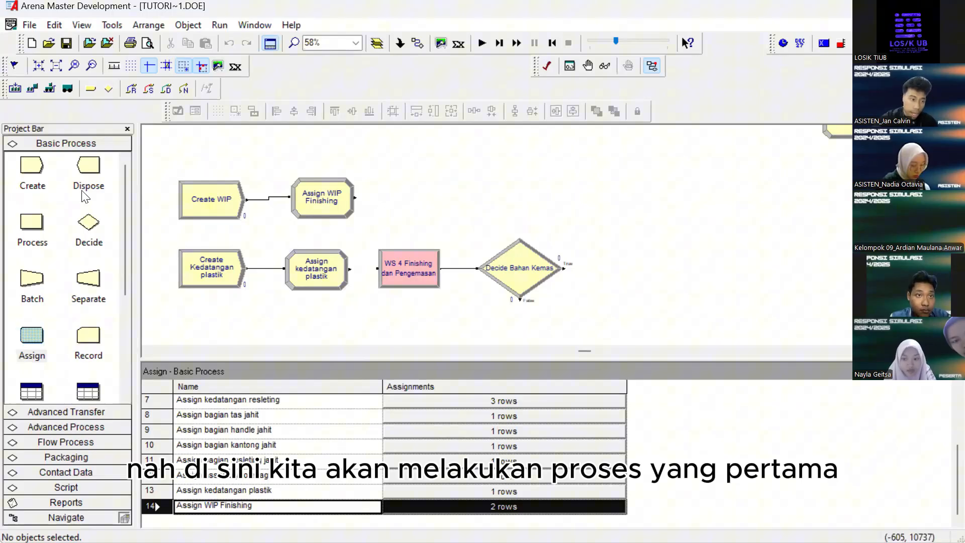
# Place a Process module above and beyond Decide Bahan Kemas, name it "Process Finishing", and set its action to Seize Delay Release
pyautogui.moveTo(42, 231); pyautogui.dragTo(625, 189)
pyautogui.doubleClick(626, 189)
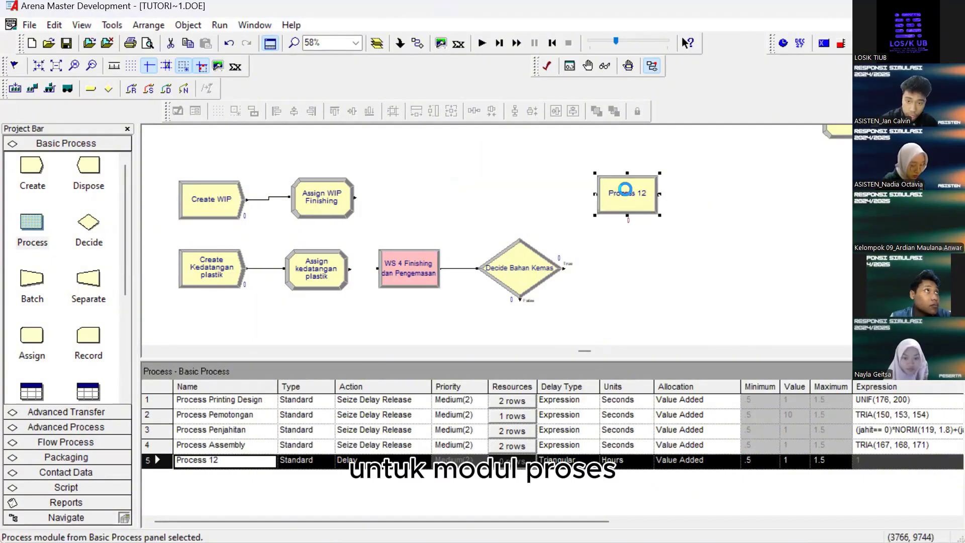
pyautogui.click(436, 156)
pyautogui.press('BackSpace')
pyautogui.press('BackSpace')
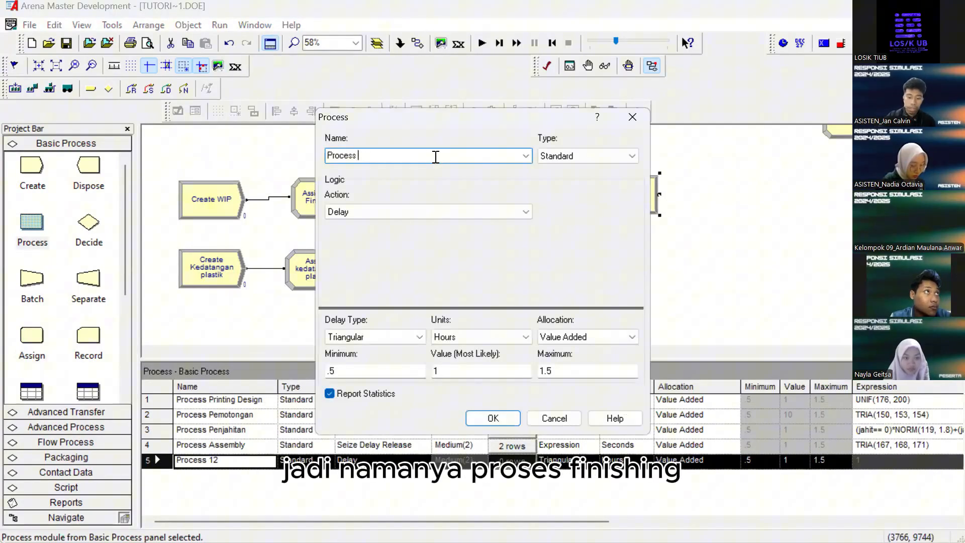
pyautogui.write('Finsi')
pyautogui.press('BackSpace')
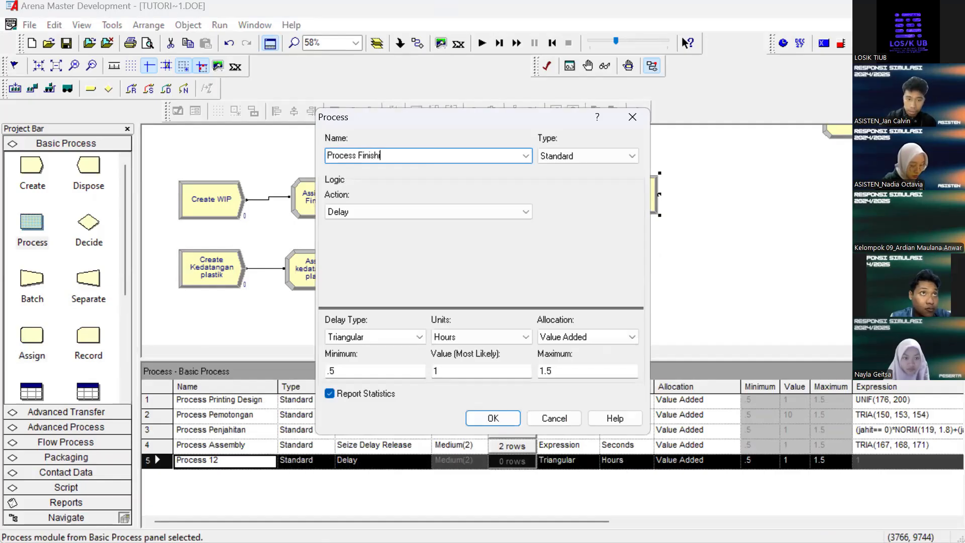
pyautogui.click(480, 219)
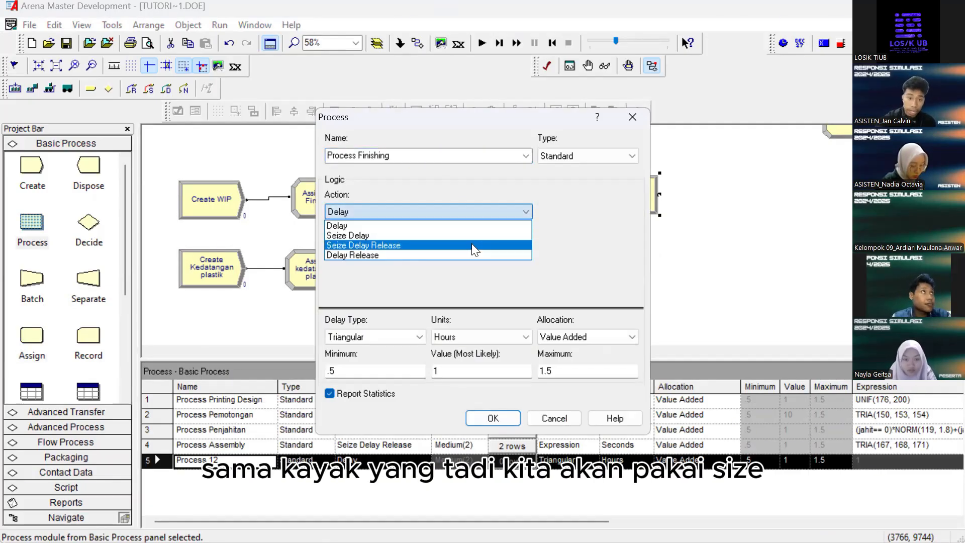
pyautogui.click(468, 245)
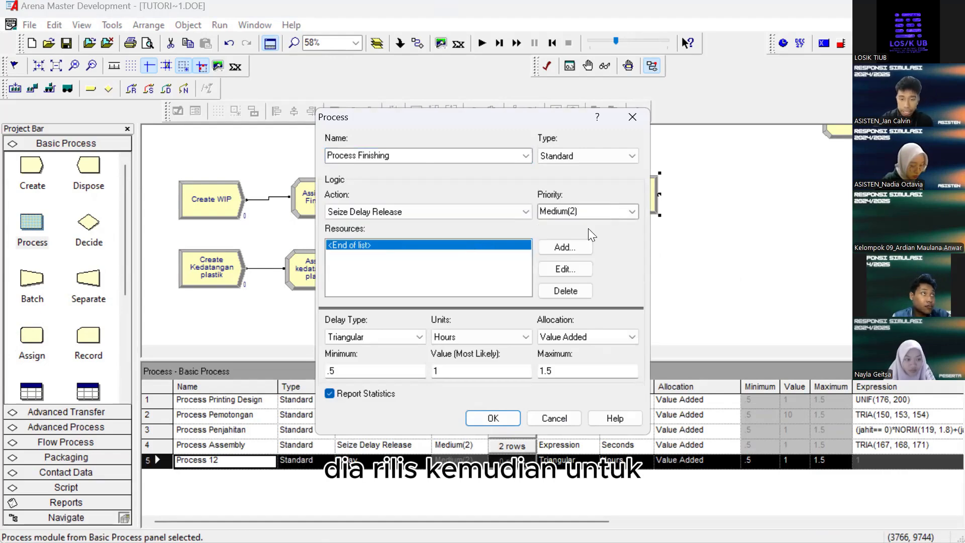
# Add Set Operator Finishing to Process Finishing as a Set resource with quantity 1 and Cyclical selection
pyautogui.click(567, 246)
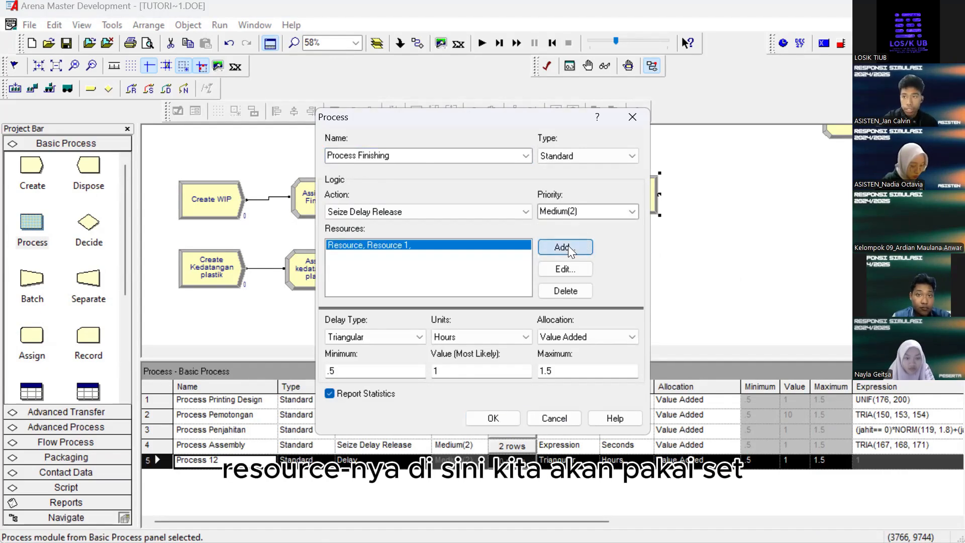
pyautogui.click(427, 241)
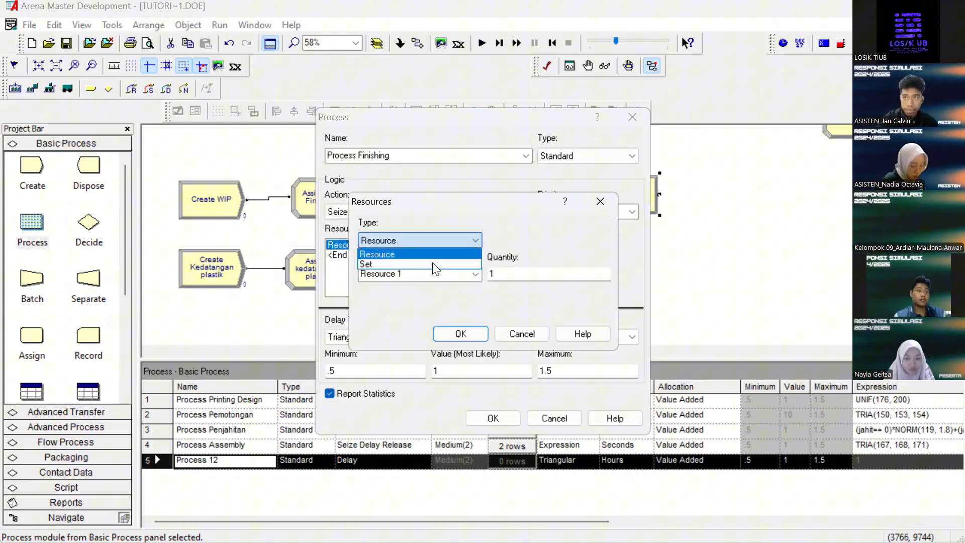
pyautogui.click(435, 265)
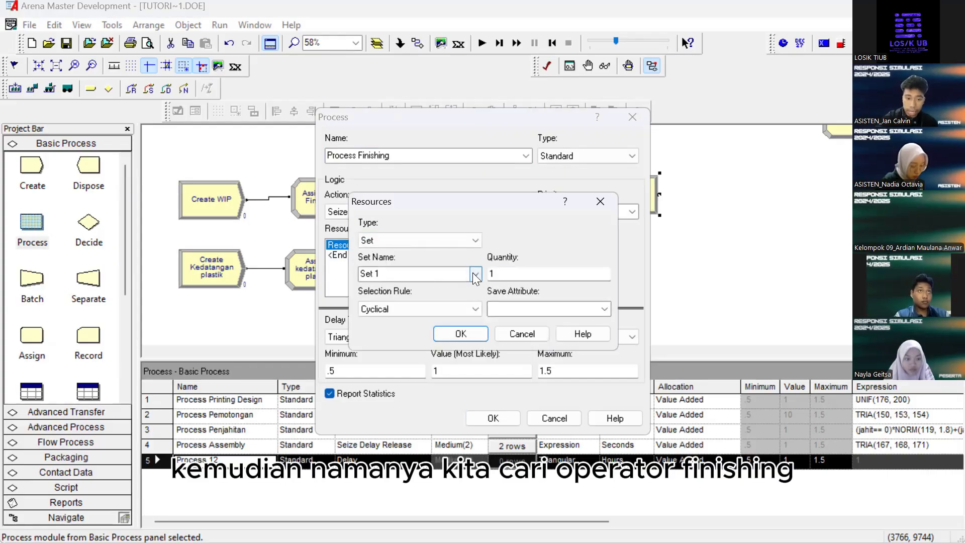
pyautogui.click(475, 275)
pyautogui.click(441, 326)
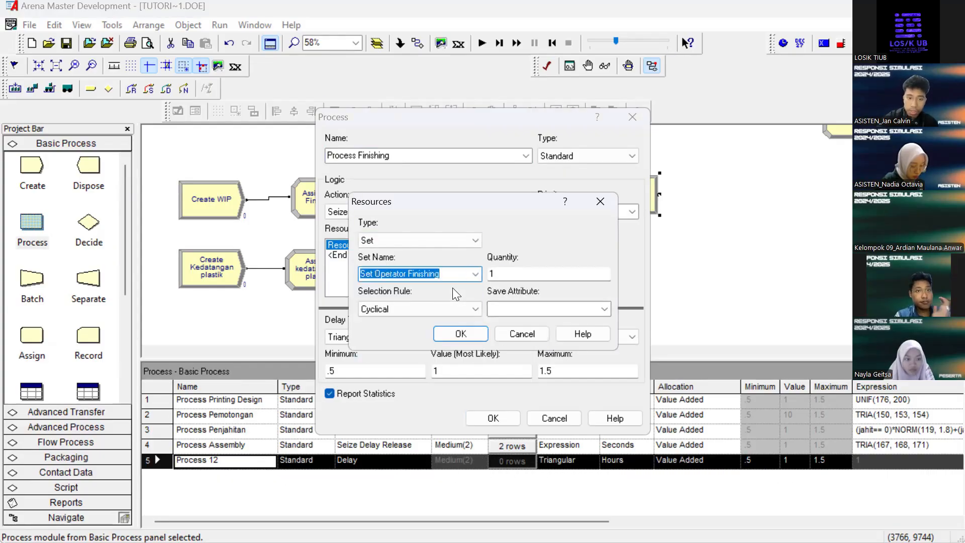
pyautogui.click(524, 276)
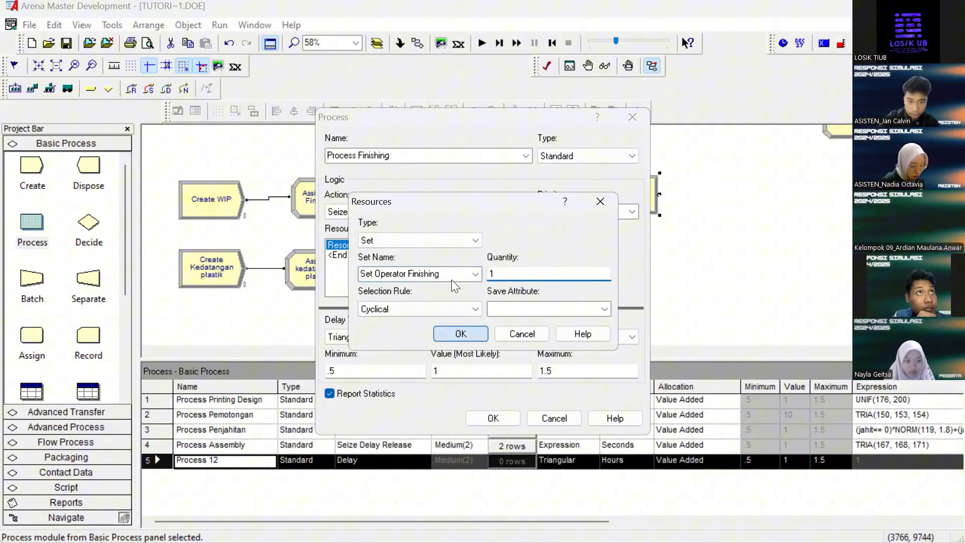
pyautogui.click(461, 334)
# Add Set Setrika as a second Set resource of Process Finishing, with quantity 1 and Cyclical selection
pyautogui.click(449, 242)
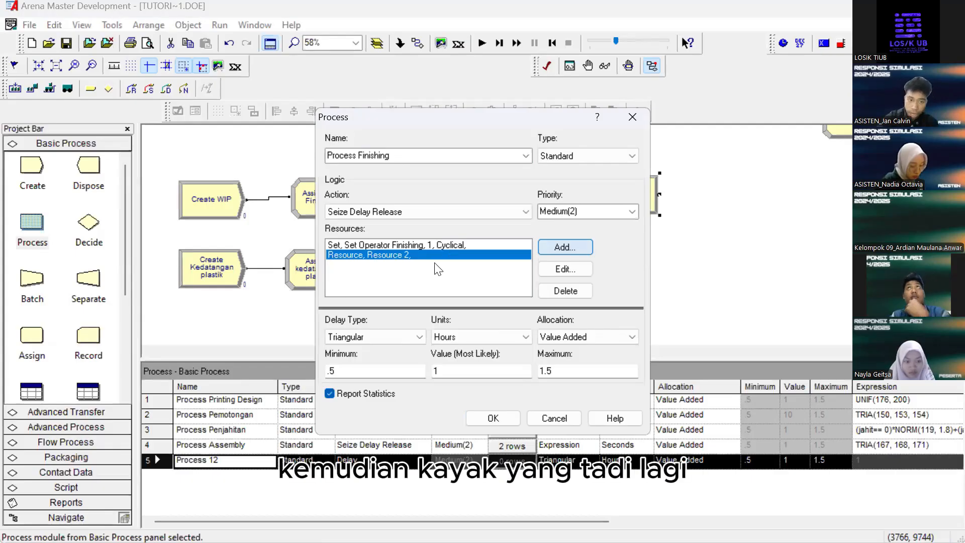
pyautogui.click(429, 262)
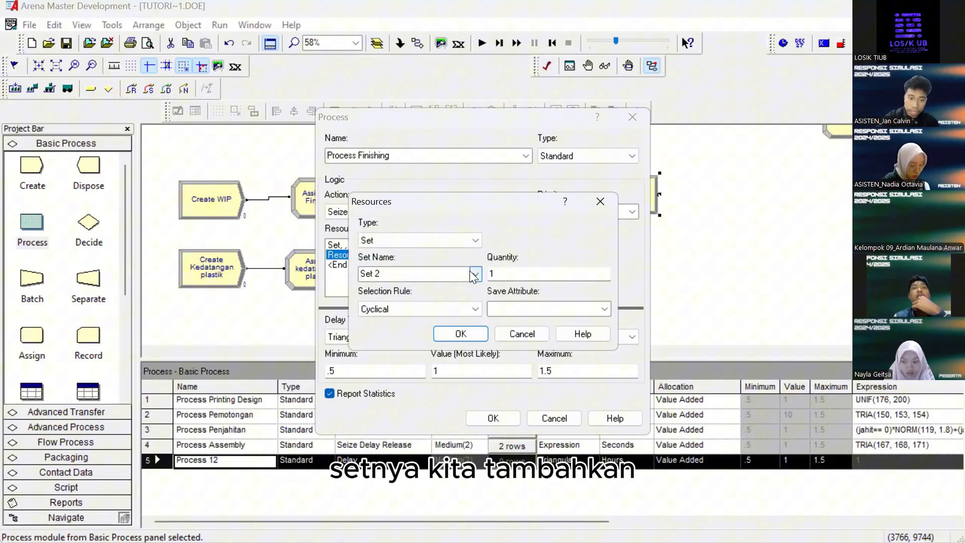
pyautogui.click(475, 274)
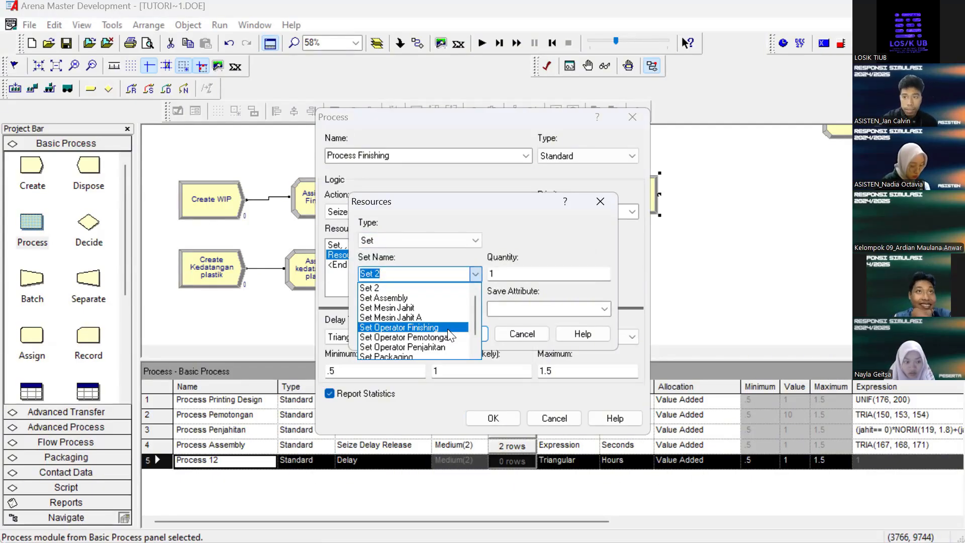
pyautogui.scroll(-1, 432, 340)
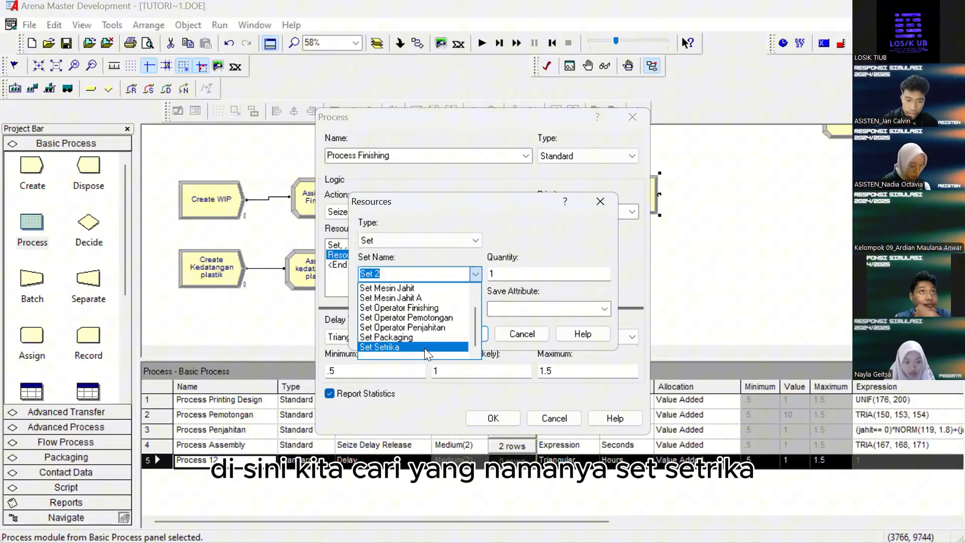
pyautogui.click(424, 348)
pyautogui.click(460, 334)
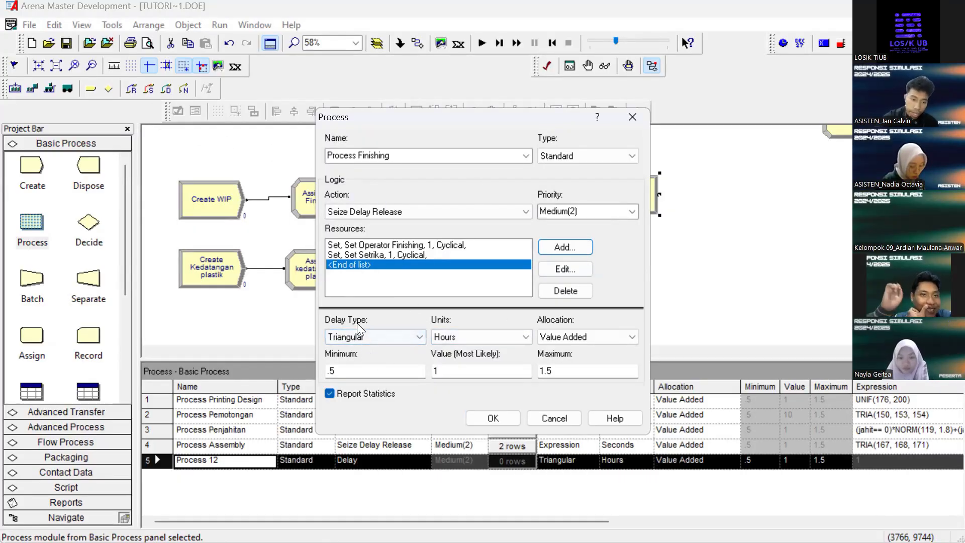
# Set Process Finishing's delay to the expression UNIF(62.2, 71.8) in Seconds and apply the module settings
pyautogui.click(377, 335)
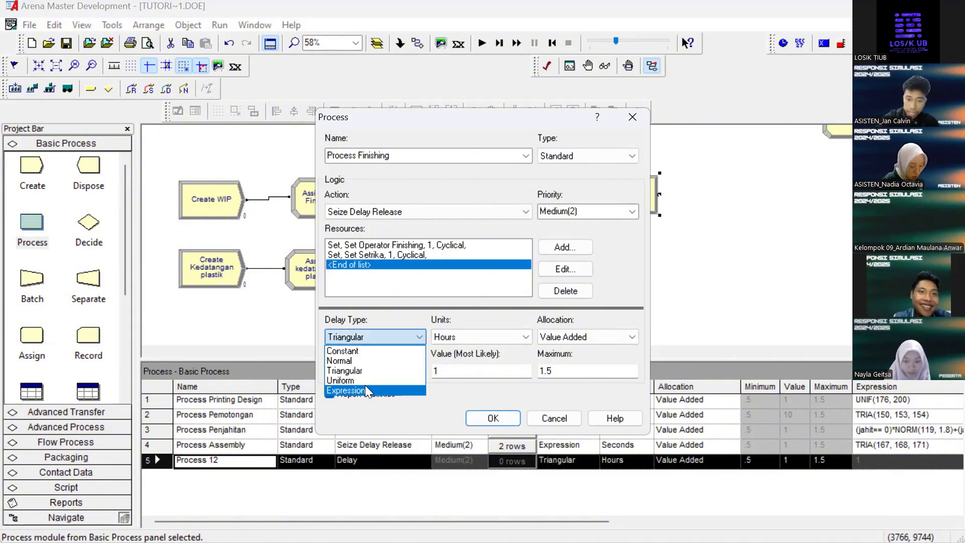
pyautogui.click(365, 386)
pyautogui.click(497, 336)
pyautogui.click(468, 349)
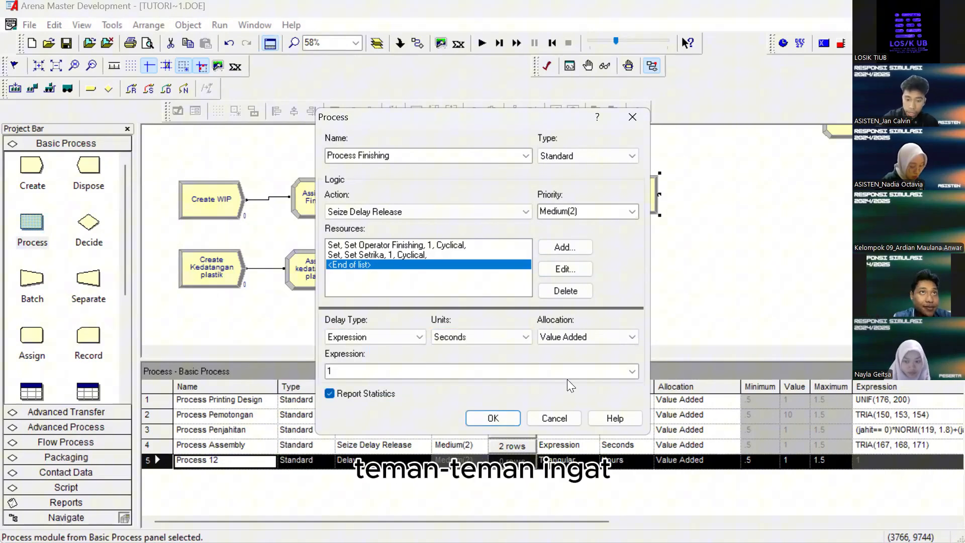
pyautogui.doubleClick(470, 372)
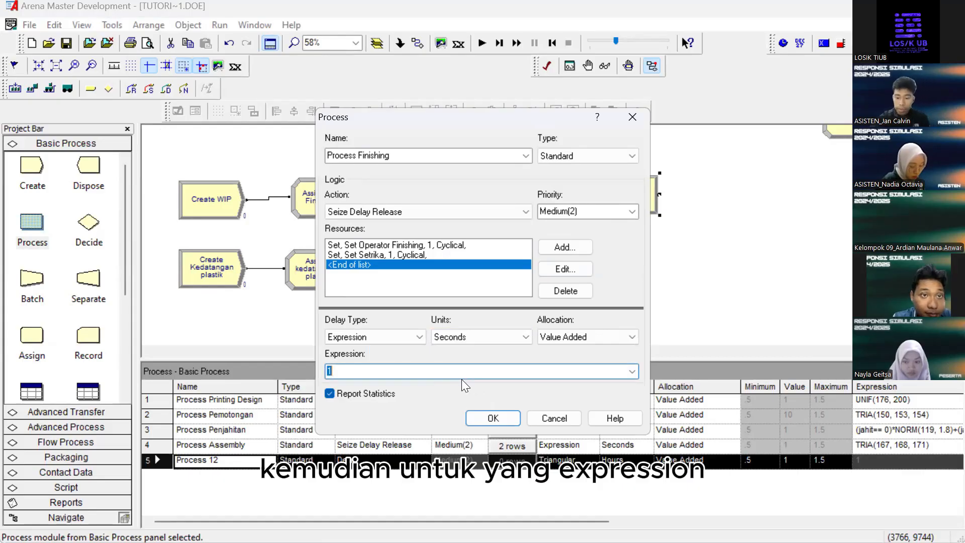
pyautogui.press('BackSpace')
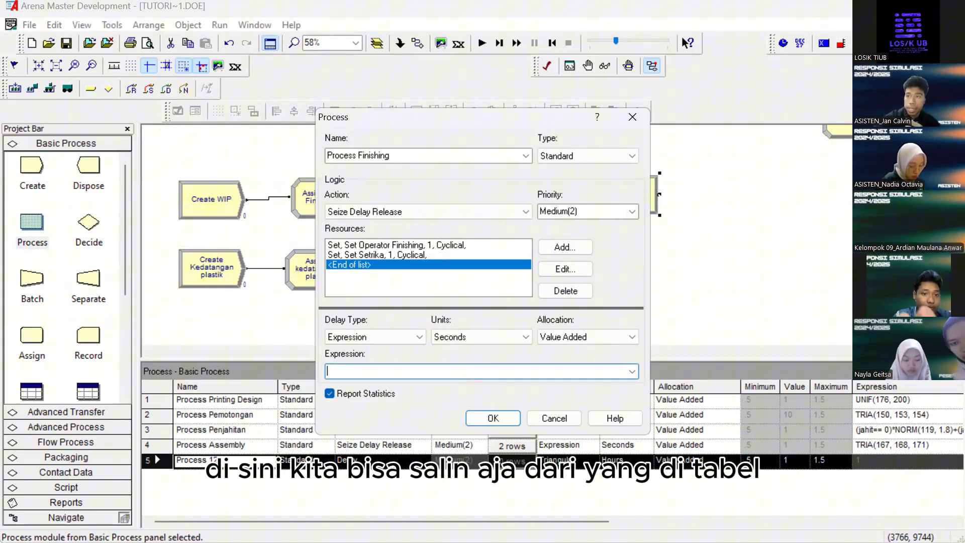
pyautogui.hotkey('alt', 'Tab')
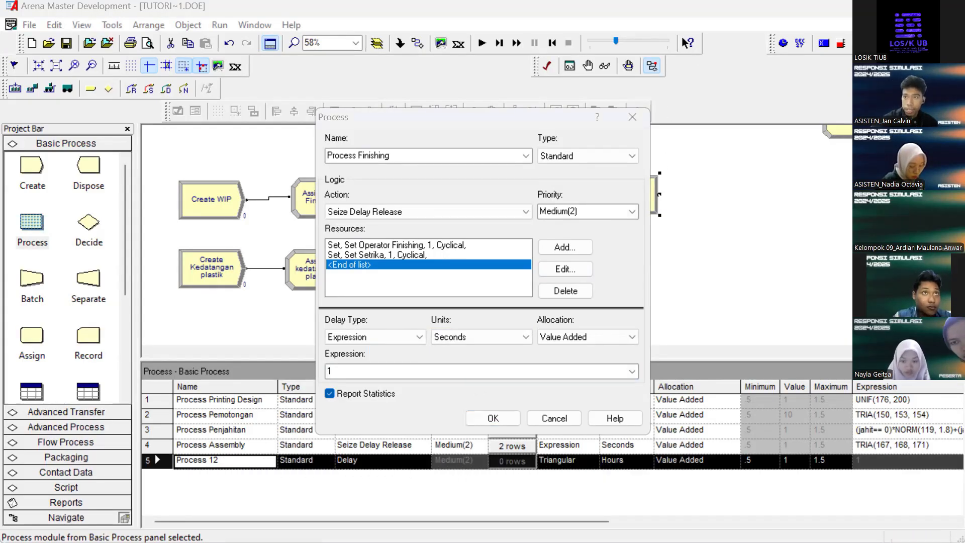
pyautogui.doubleClick(345, 372)
pyautogui.write('UNIF(62.2, 71.8)')
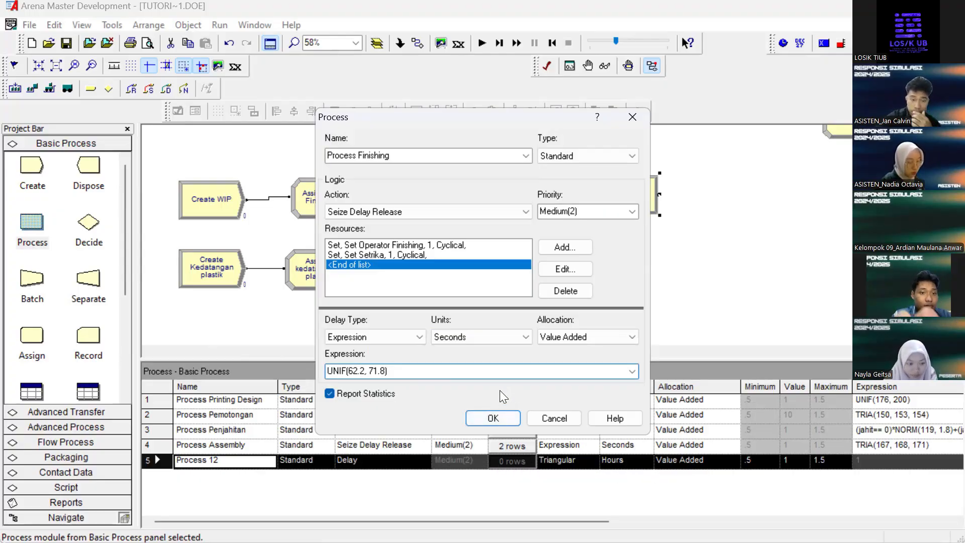
pyautogui.click(493, 418)
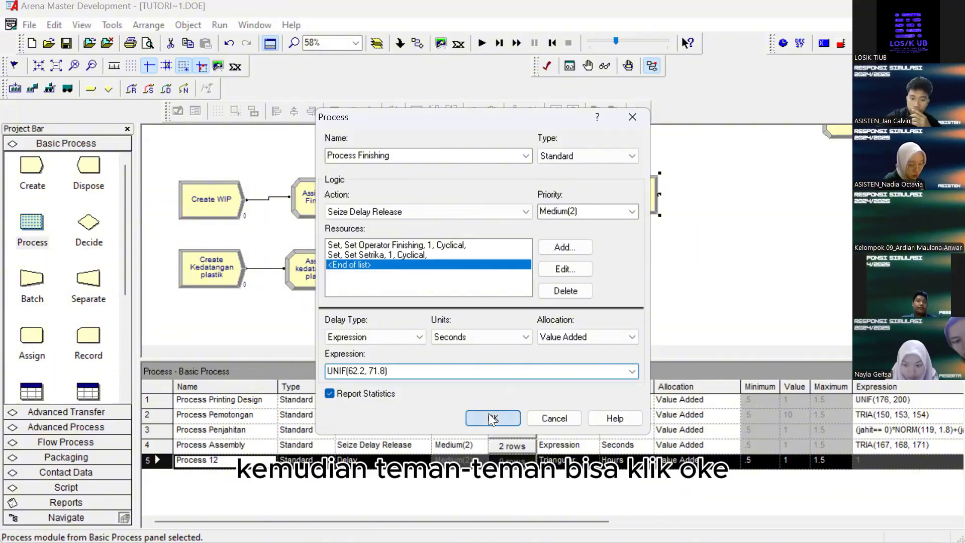
# Place an Assign module after Process Finishing and name it "Assign totebag finish"
pyautogui.scroll(1, 638, 228)
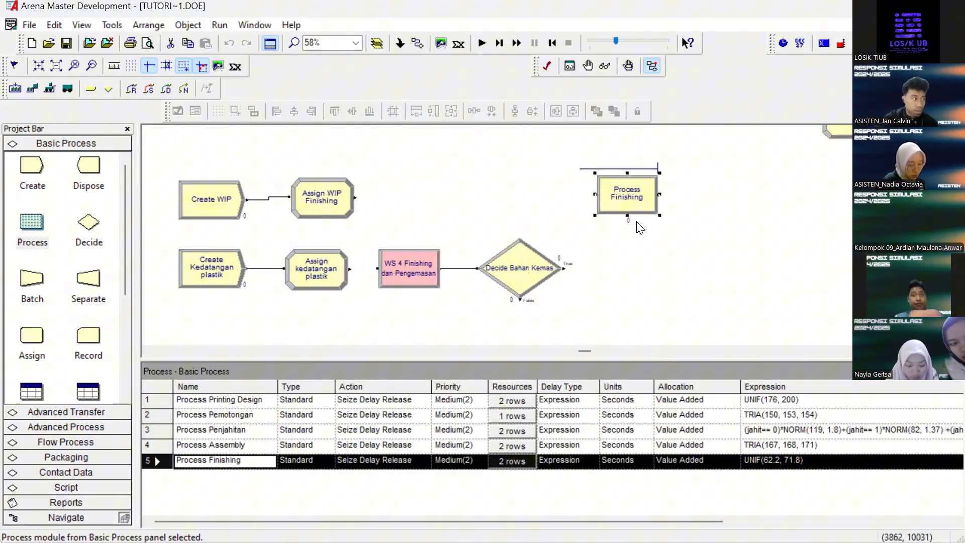
pyautogui.hscroll(3, 638, 228)
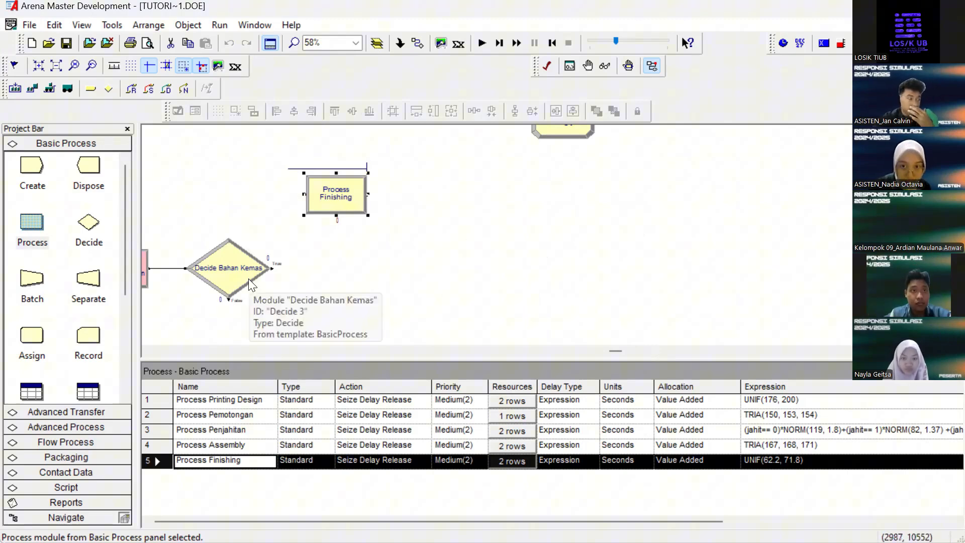
pyautogui.moveTo(39, 336); pyautogui.dragTo(456, 188)
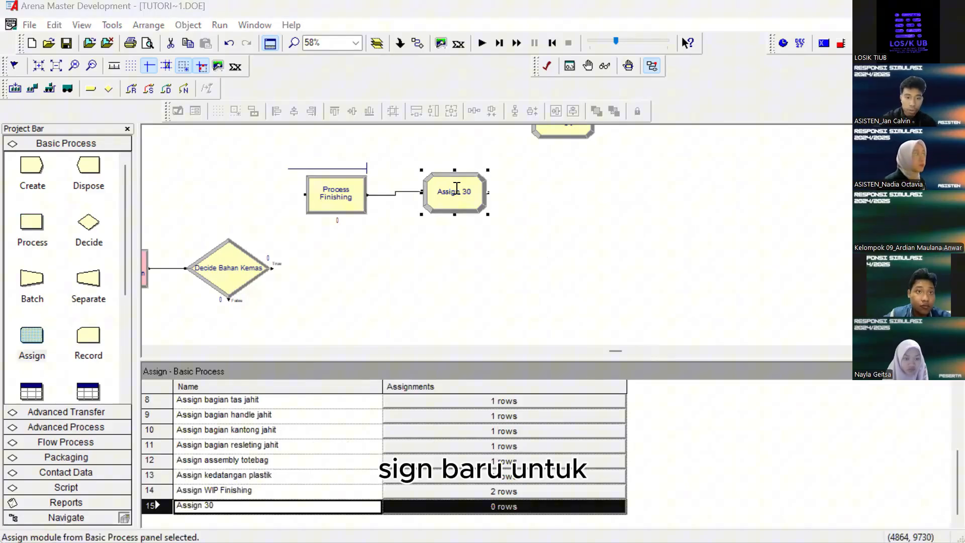
pyautogui.doubleClick(457, 189)
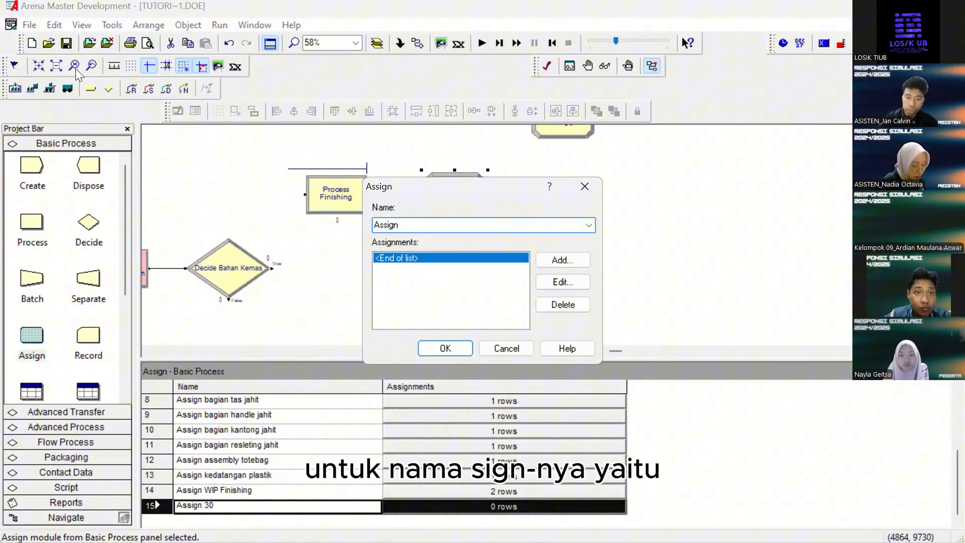
pyautogui.write('toteb')
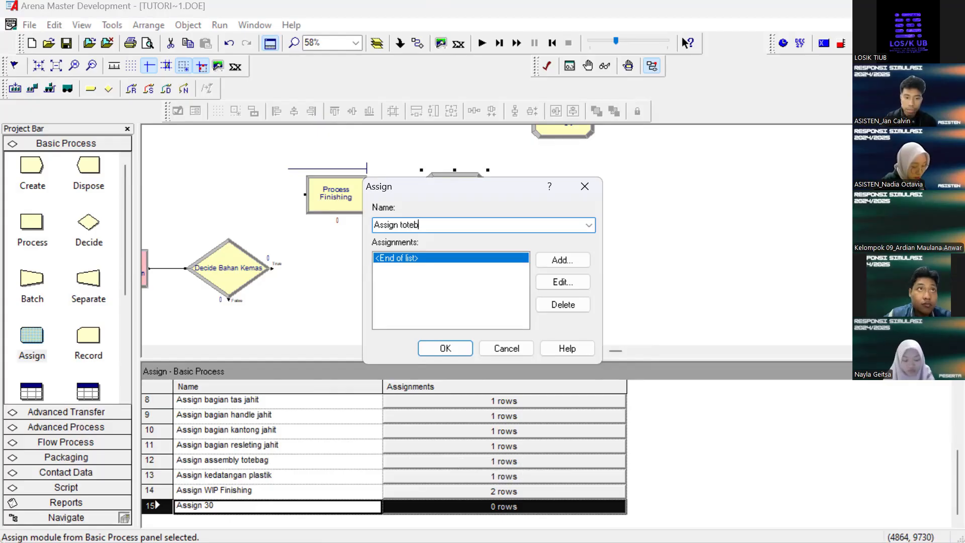
pyautogui.write('ag finish')
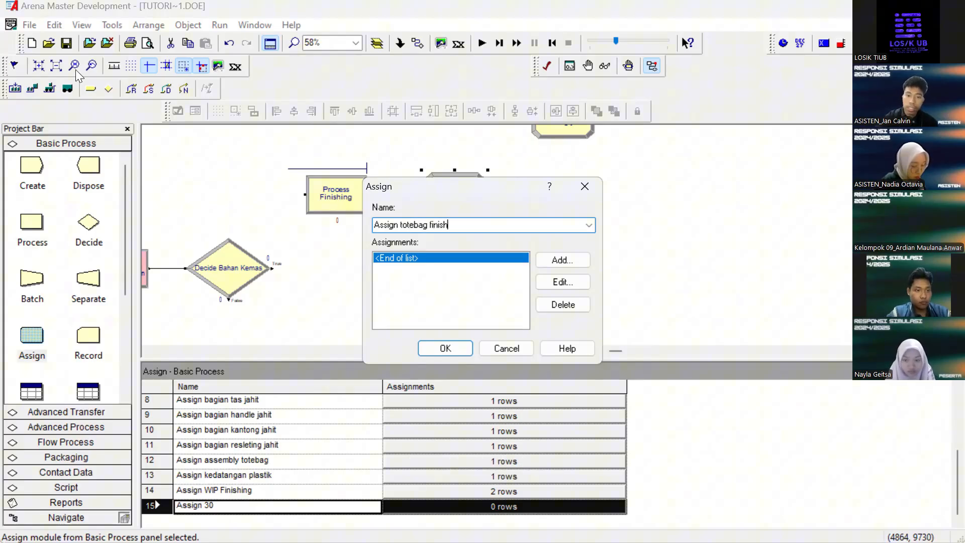
# Add an Entity Type assignment with the value "totebag finish" to Assign totebag finish
pyautogui.moveTo(454, 224); pyautogui.dragTo(433, 225)
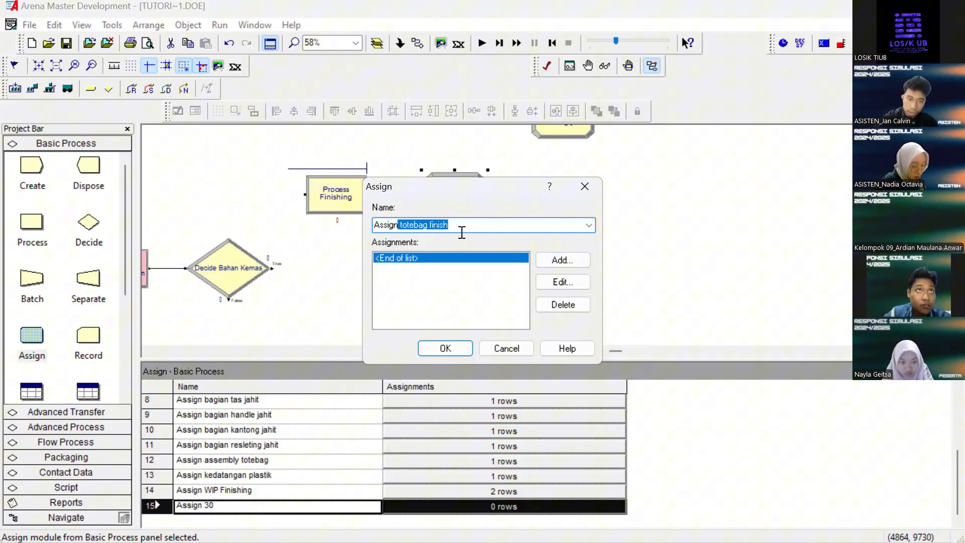
pyautogui.click(565, 260)
pyautogui.click(394, 257)
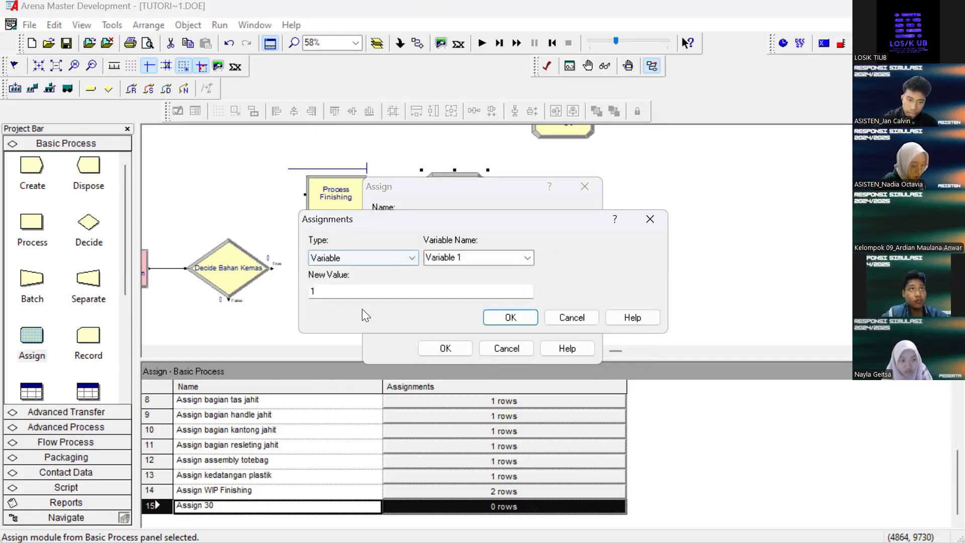
pyautogui.click(360, 311)
pyautogui.write('totebag finish')
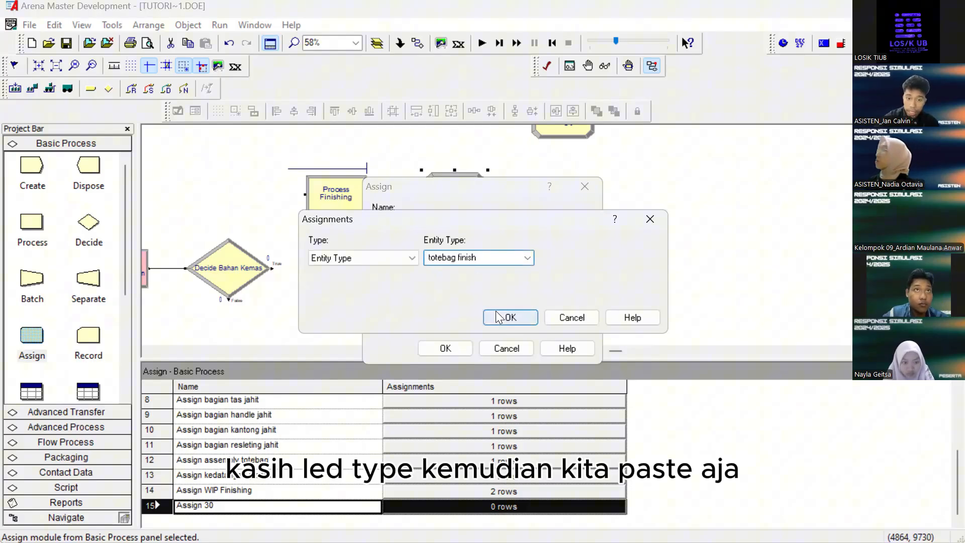
pyautogui.click(496, 312)
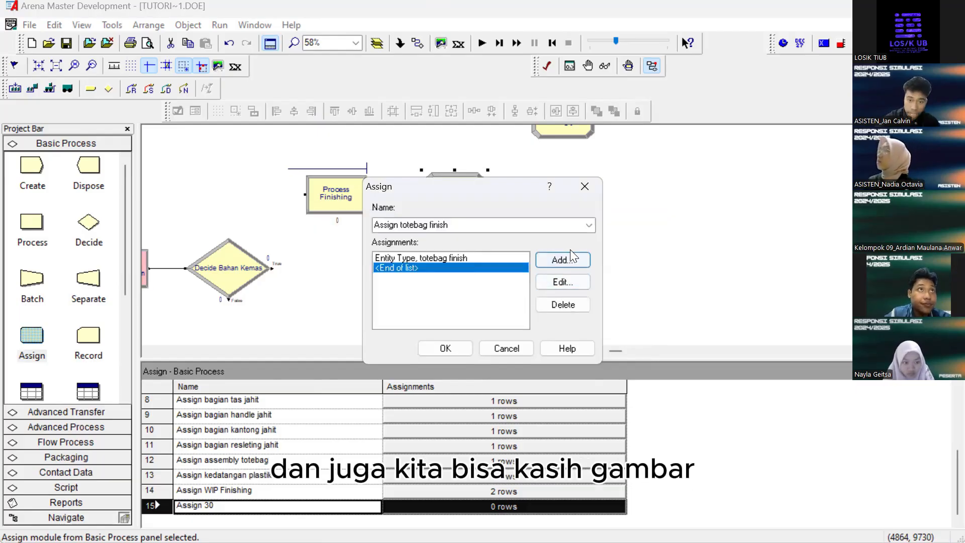
# Add an Entity Picture assignment using Picture.Blue Ball to Assign totebag finish and apply the module settings
pyautogui.doubleClick(382, 267)
pyautogui.click(381, 257)
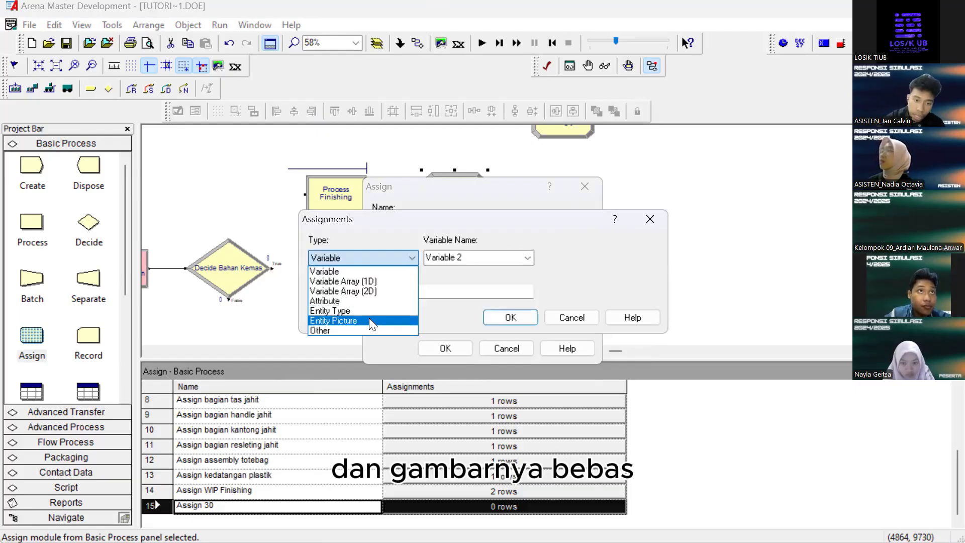
pyautogui.click(368, 320)
pyautogui.click(526, 259)
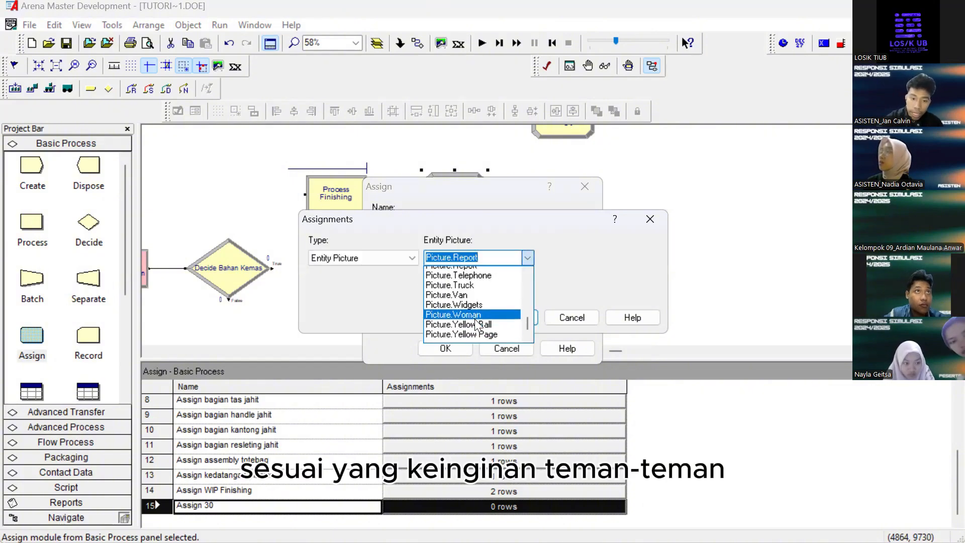
pyautogui.scroll(6, 474, 319)
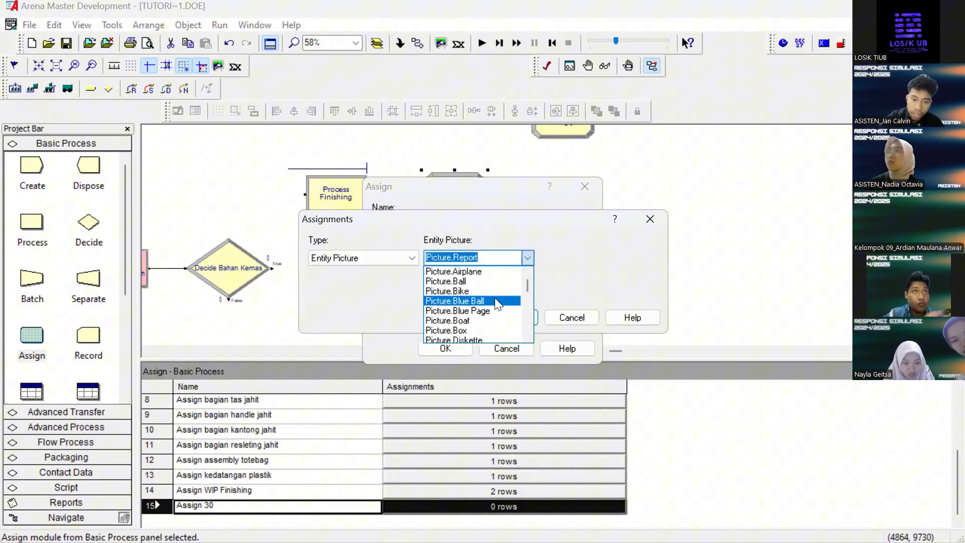
pyautogui.press('Return')
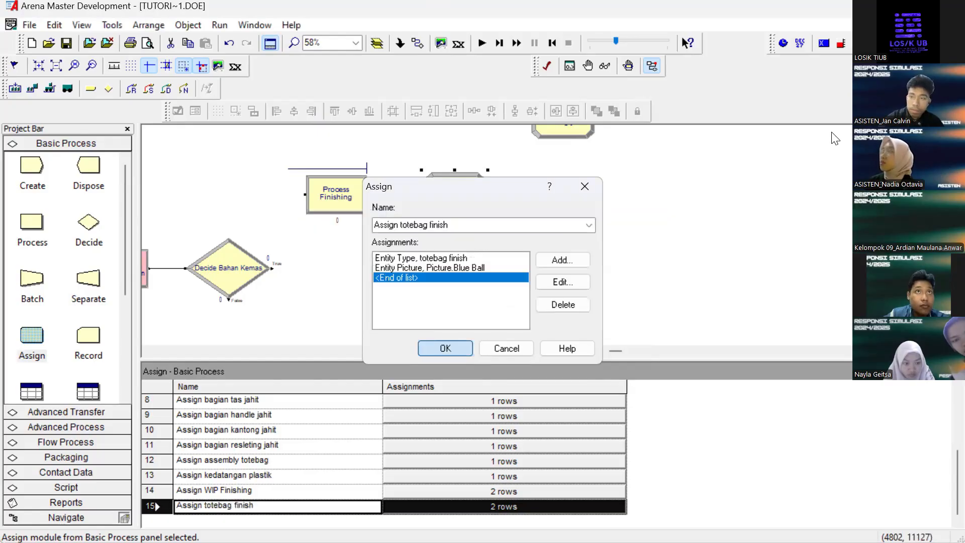
pyautogui.press('Return')
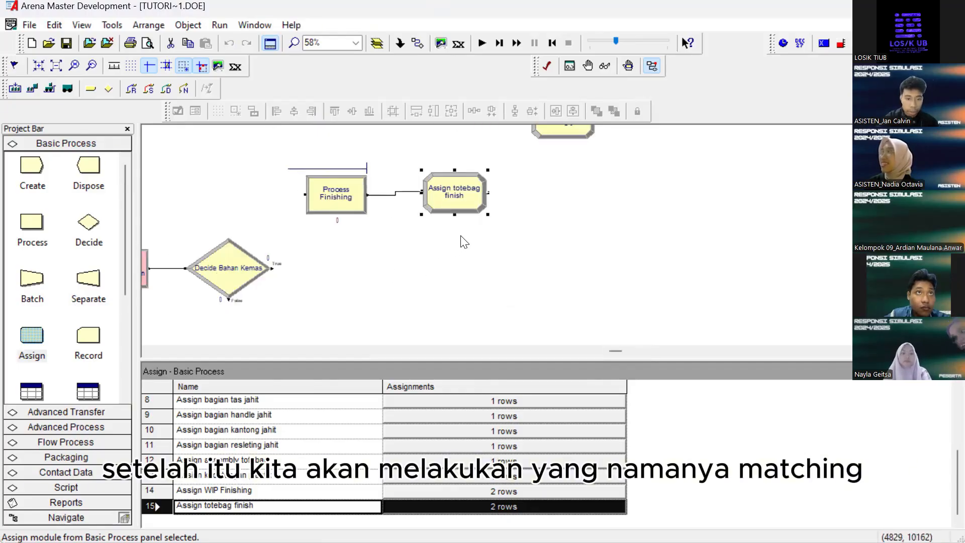
# Place a Match module below and beyond Assign totebag finish, connected to that module's output
pyautogui.hscroll(-5, 403, 252)
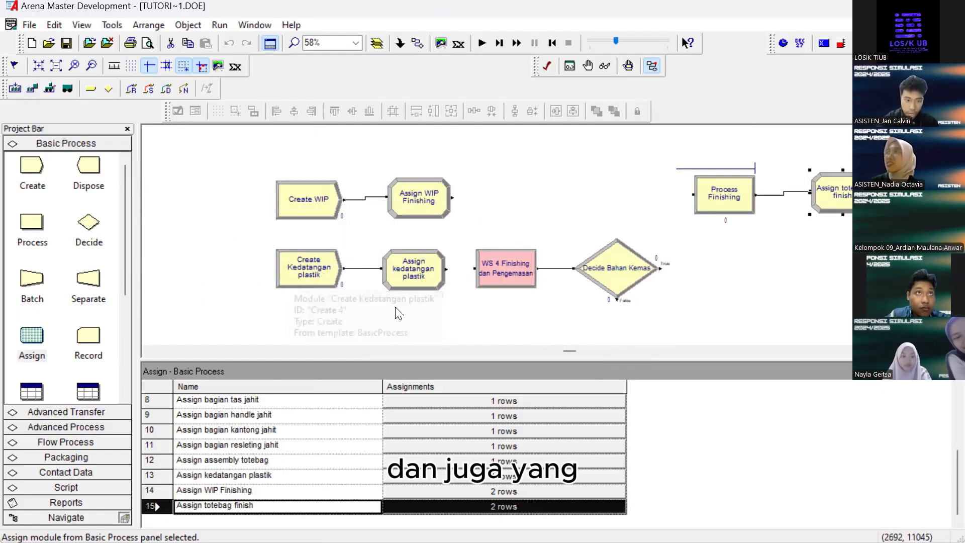
pyautogui.hscroll(4, 653, 291)
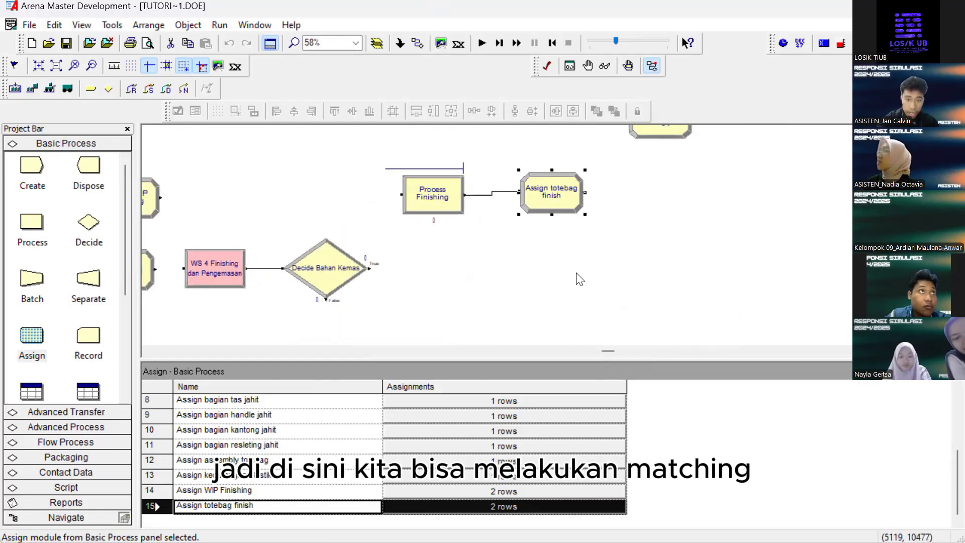
pyautogui.hscroll(3, 570, 284)
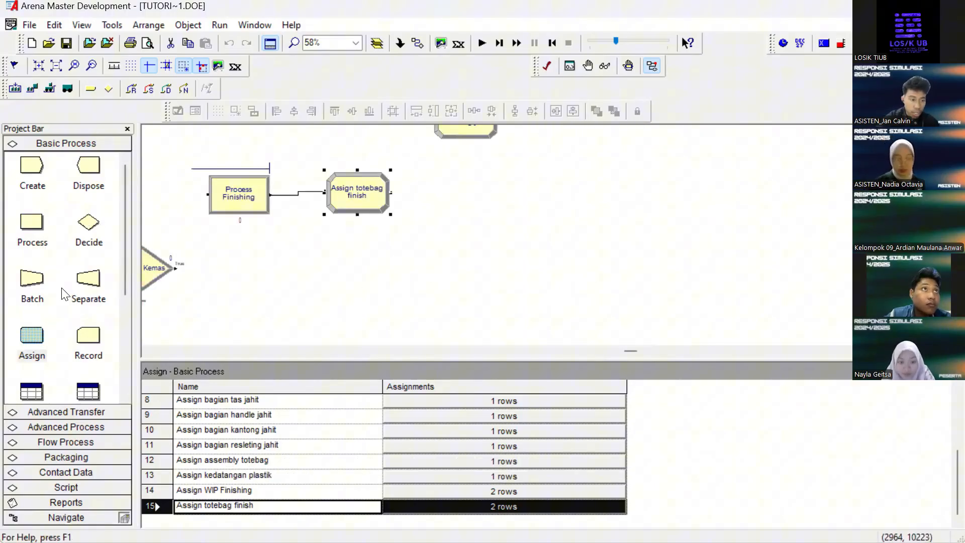
pyautogui.click(84, 425)
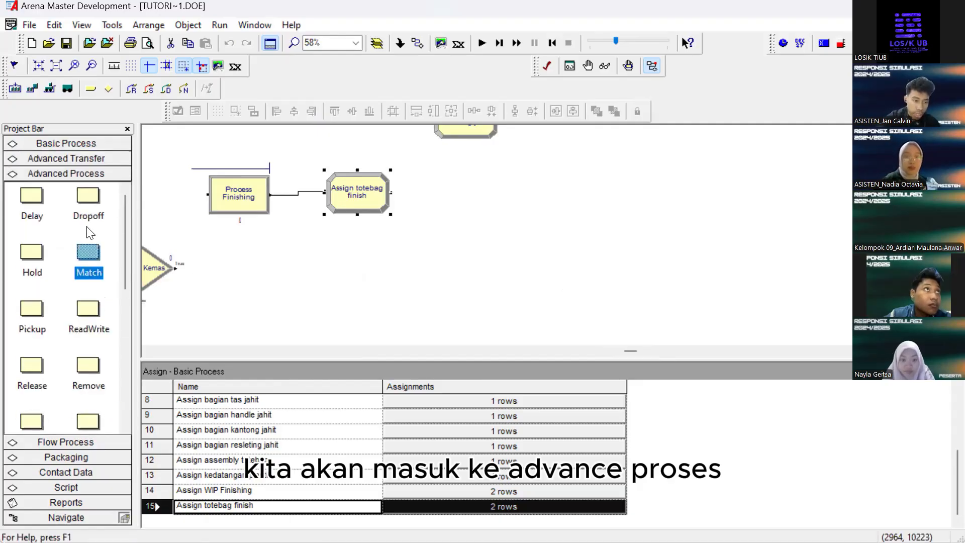
pyautogui.moveTo(86, 256); pyautogui.dragTo(422, 247)
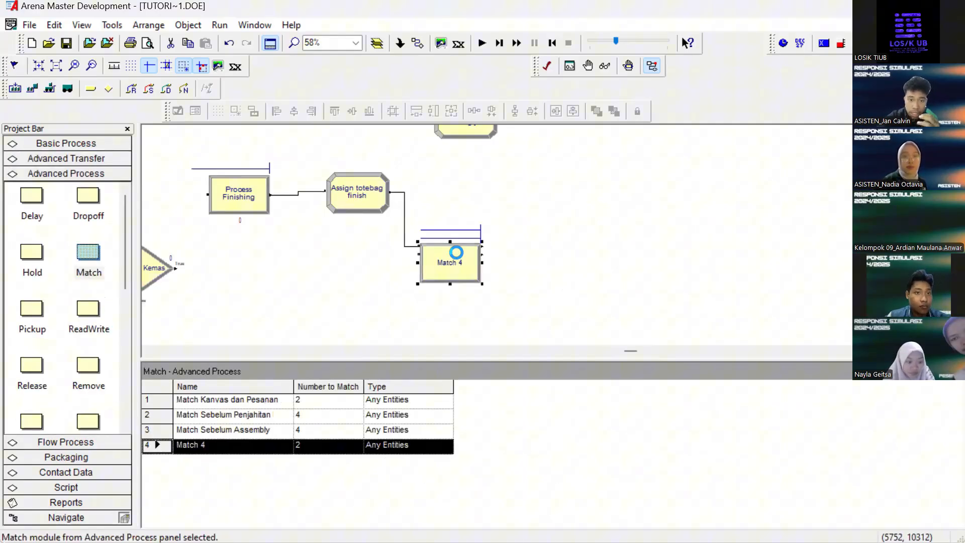
# Name the new Match module "Match sebelum kemas", keeping its number to match at 2 and type Any Entities
pyautogui.doubleClick(457, 253)
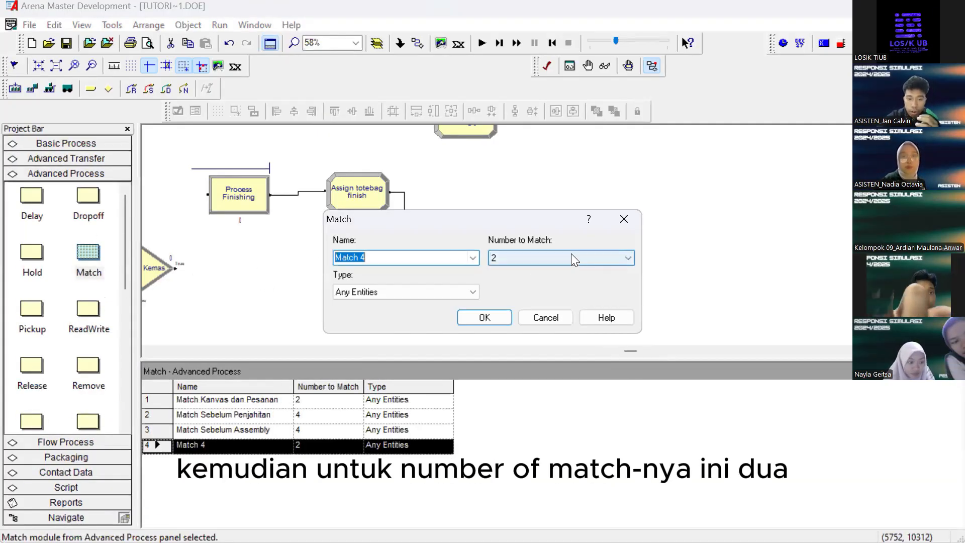
pyautogui.click(442, 255)
pyautogui.press('BackSpace')
pyautogui.press('BackSpace')
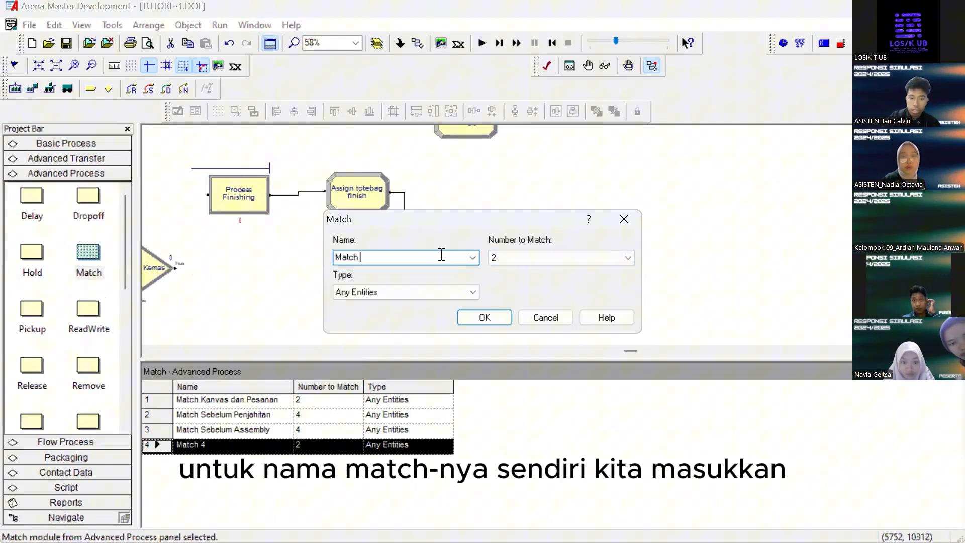
pyautogui.write('se')
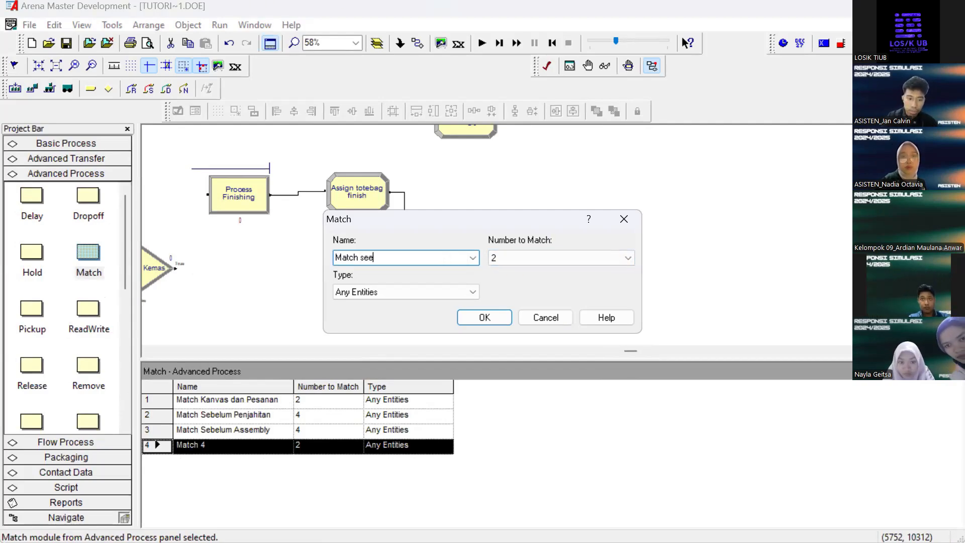
pyautogui.write('belum kemas')
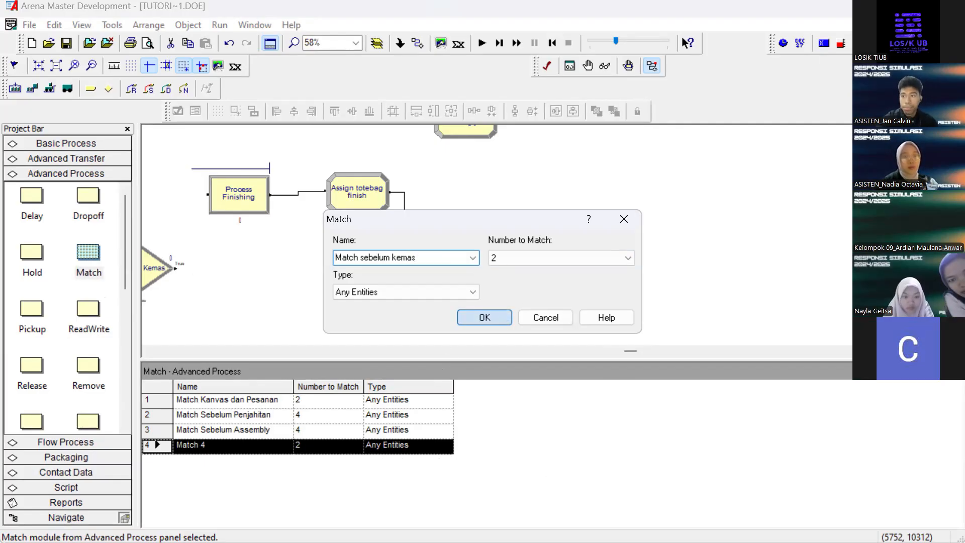
pyautogui.press('Return')
# Connect Assign WIP Finishing to Process Finishing, and Assign kedatangan plastik to the WS 4 Finishing dan Pengemasan station
pyautogui.hscroll(-5, 371, 232)
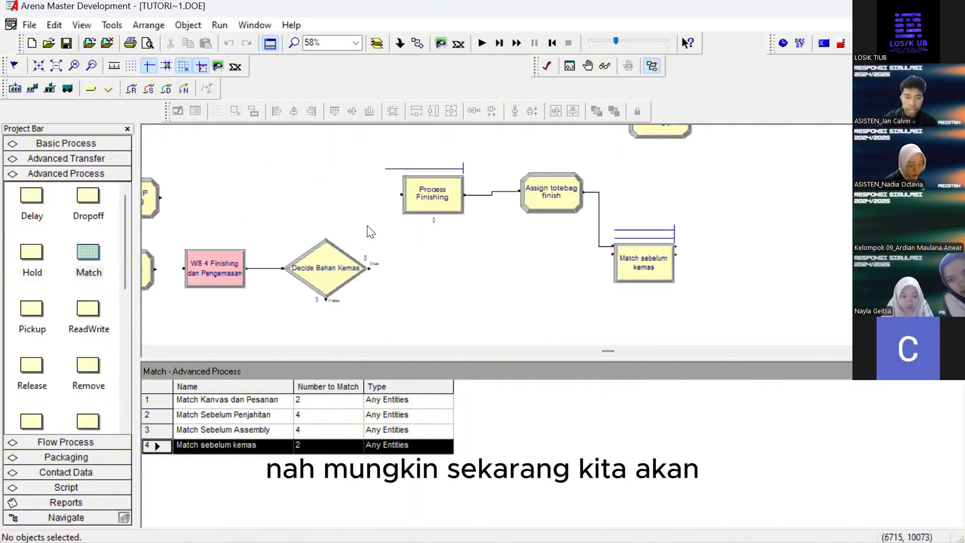
pyautogui.hscroll(-5, 371, 232)
pyautogui.click(419, 44)
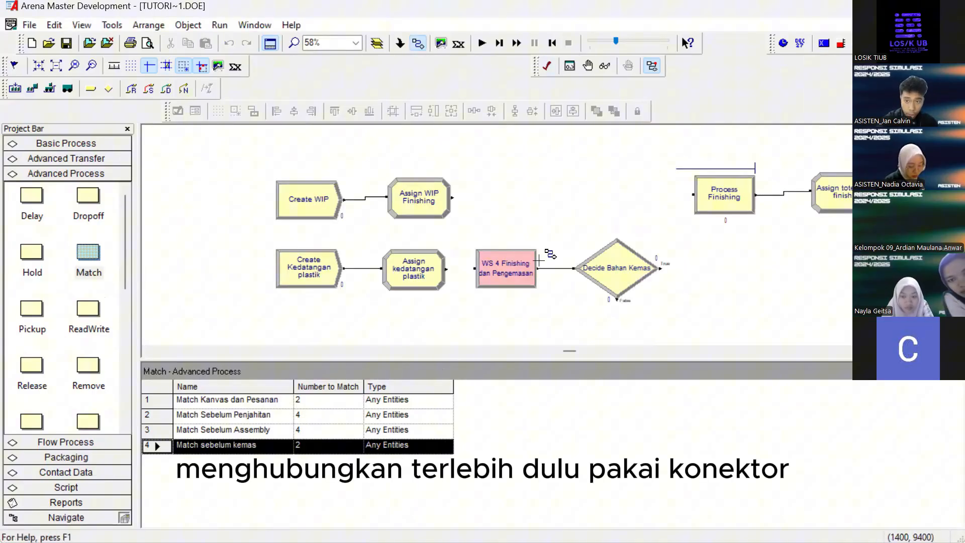
pyautogui.hscroll(3, 503, 211)
pyautogui.hscroll(-2, 381, 207)
pyautogui.click(355, 197)
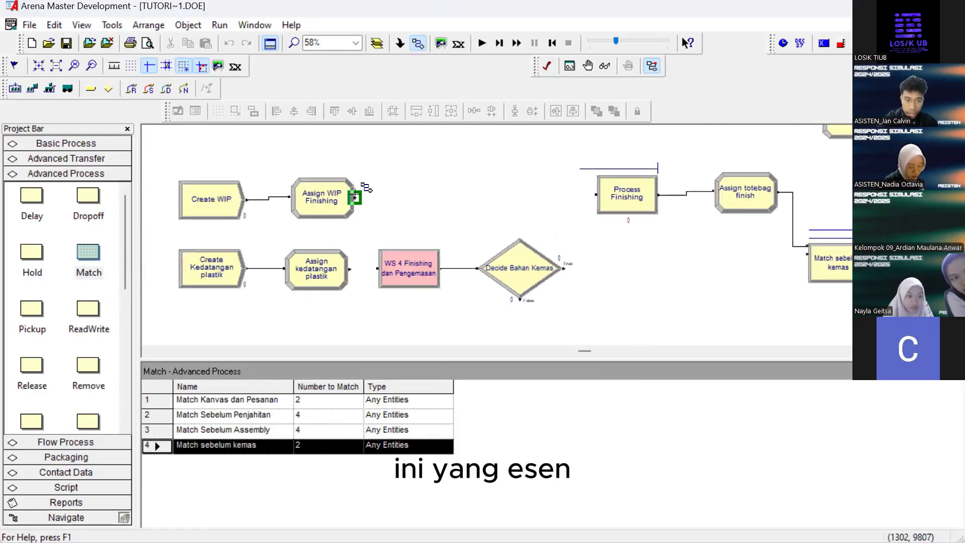
pyautogui.click(606, 191)
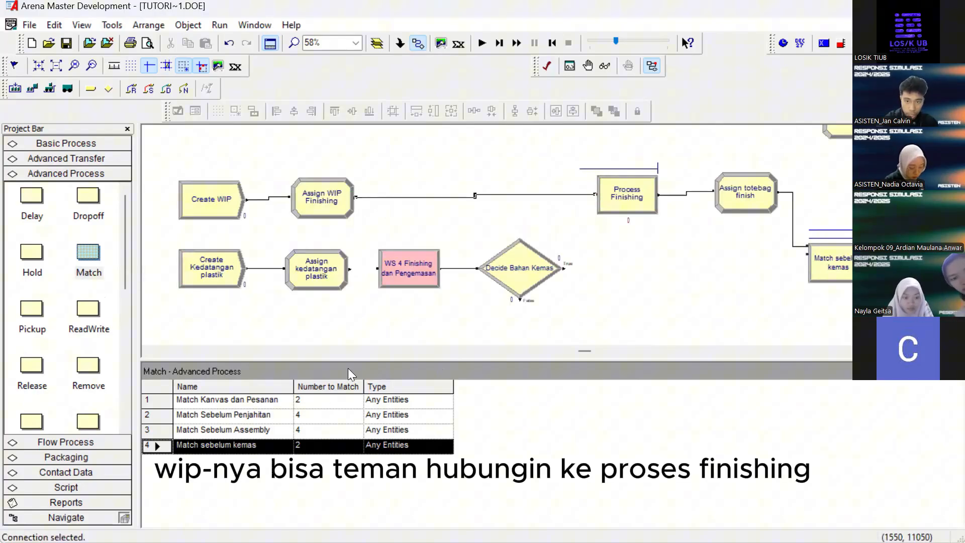
pyautogui.click(350, 267)
pyautogui.click(390, 263)
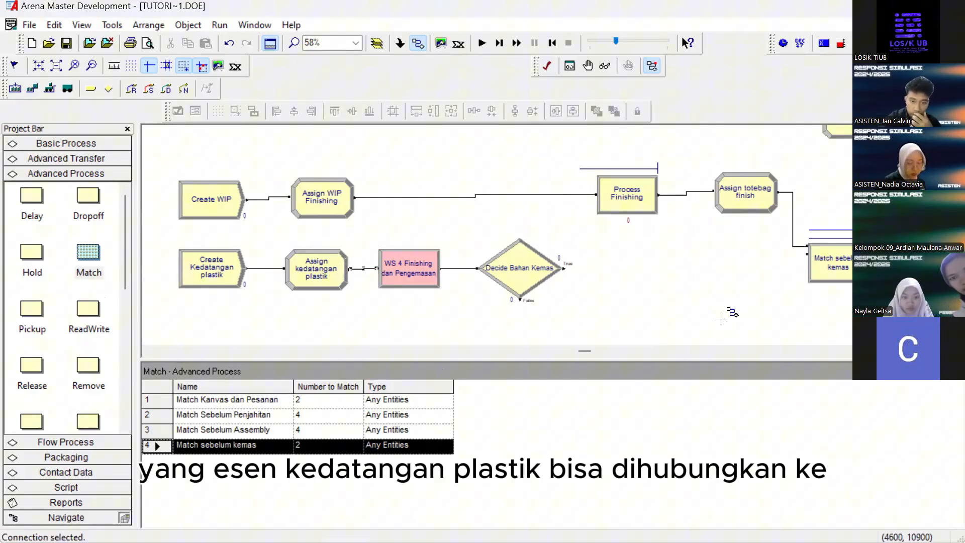
# Connect Decide Bahan Kemas's True exit to Process Finishing and its False exit to the second input of Match sebelum kemas
pyautogui.click(564, 269)
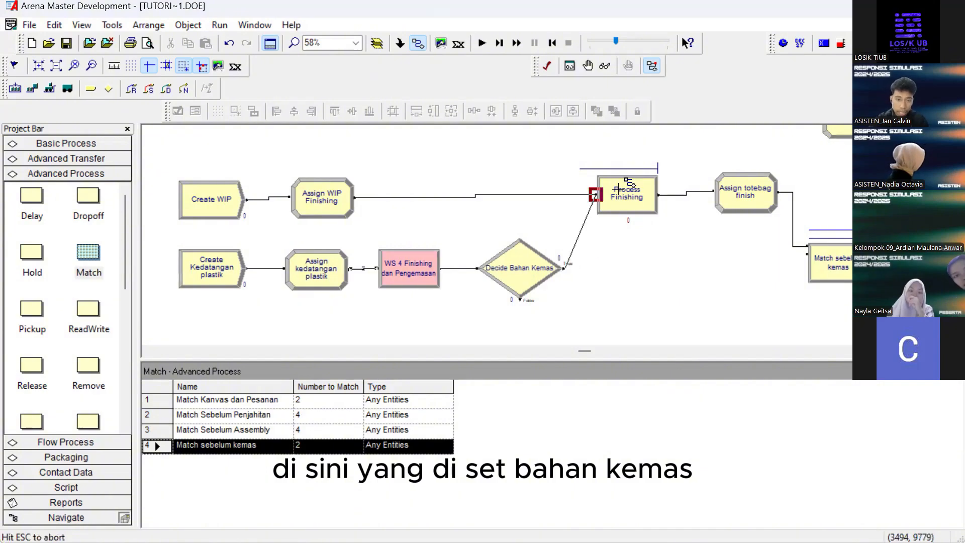
pyautogui.click(596, 194)
pyautogui.click(520, 299)
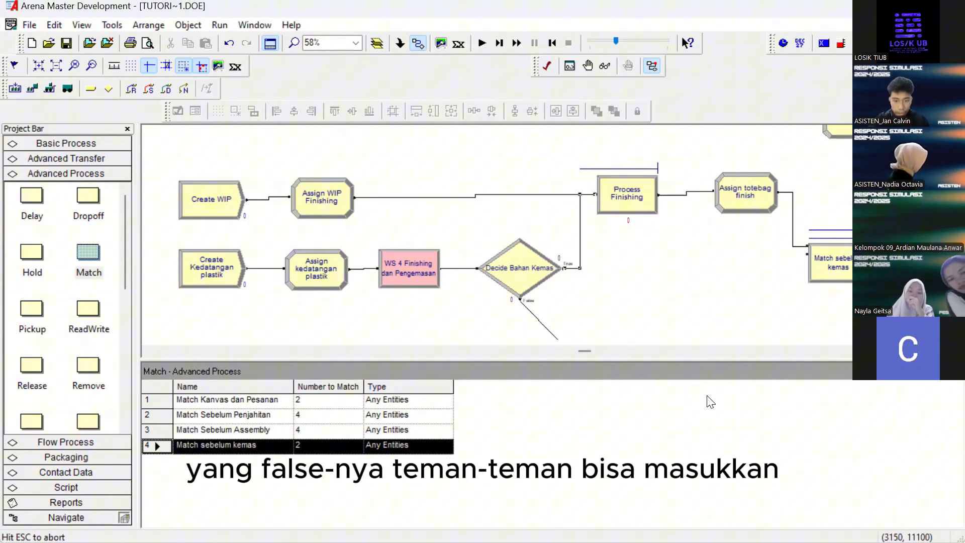
pyautogui.click(806, 255)
# Review the entity type condition of Decide Bahan Kemas and how its True and False branches are routed
pyautogui.scroll(2, 605, 252)
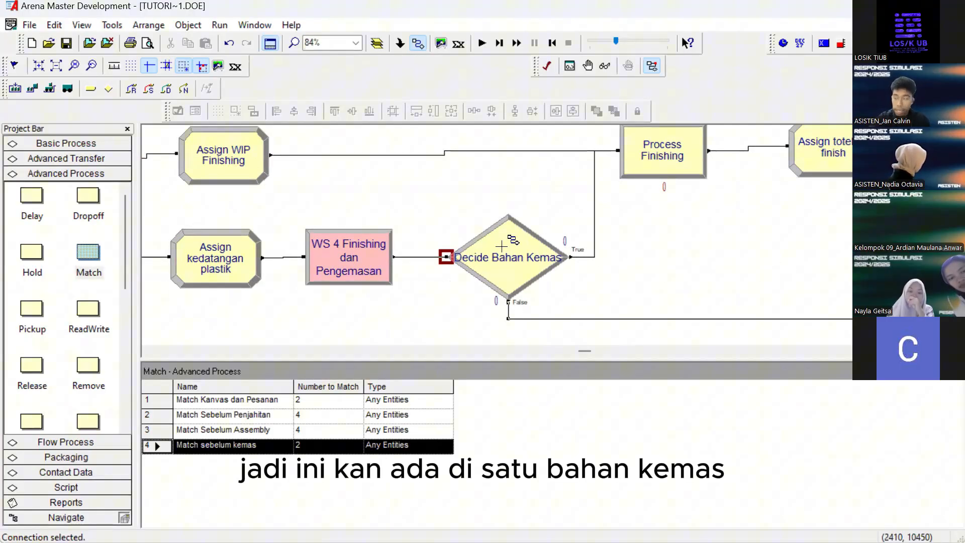
pyautogui.press('Escape')
pyautogui.click(523, 250)
pyautogui.doubleClick(482, 258)
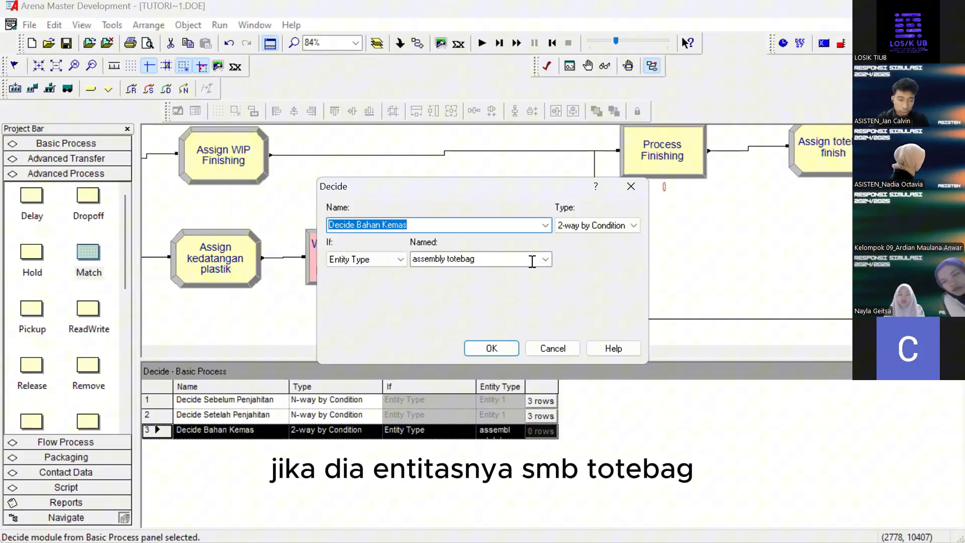
pyautogui.press('Return')
pyautogui.scroll(2, 542, 223)
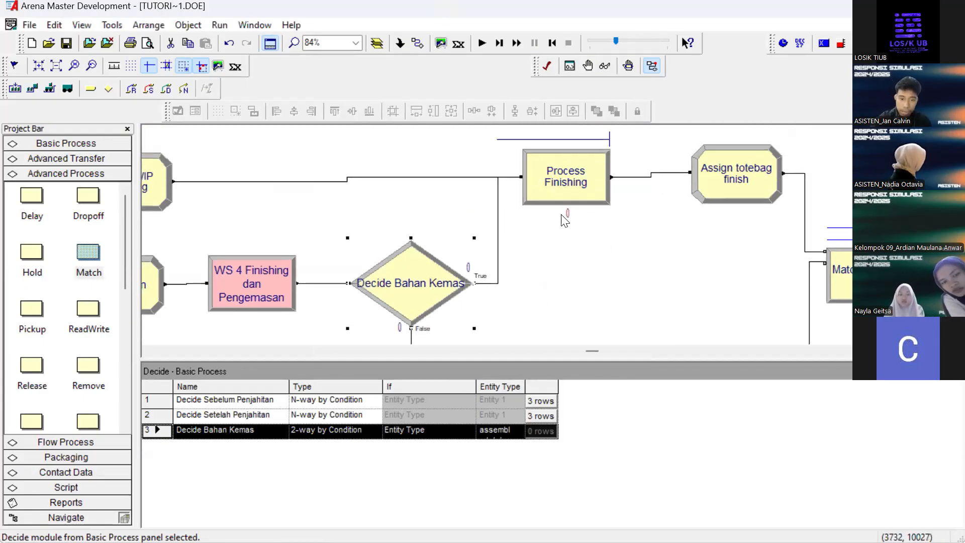
pyautogui.scroll(-2, 557, 236)
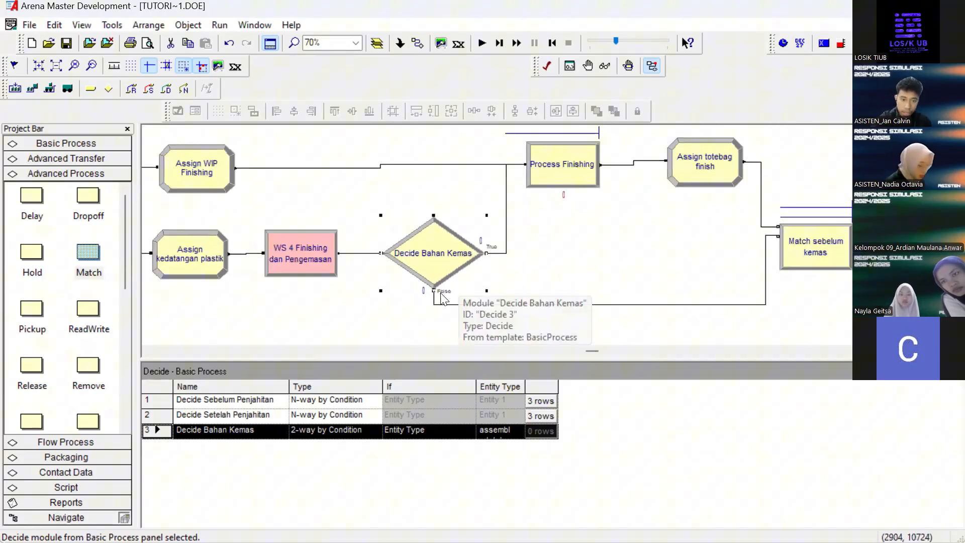
pyautogui.click(187, 254)
pyautogui.hscroll(3, 641, 271)
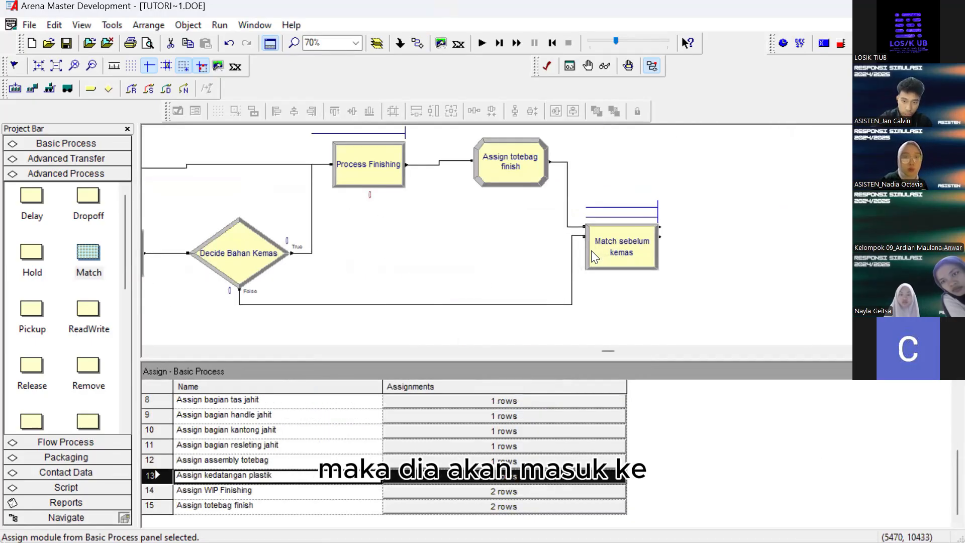
pyautogui.click(578, 235)
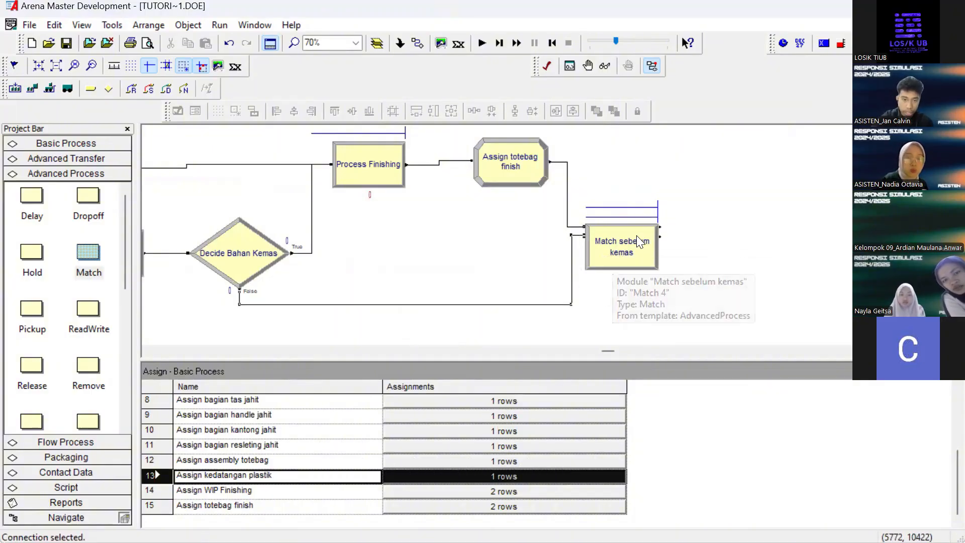
# Place a Batch module after Match sebelum kemas and name it "Batch Sebelum Kemas", keeping the permanent batch size of 2
pyautogui.hscroll(3, 636, 235)
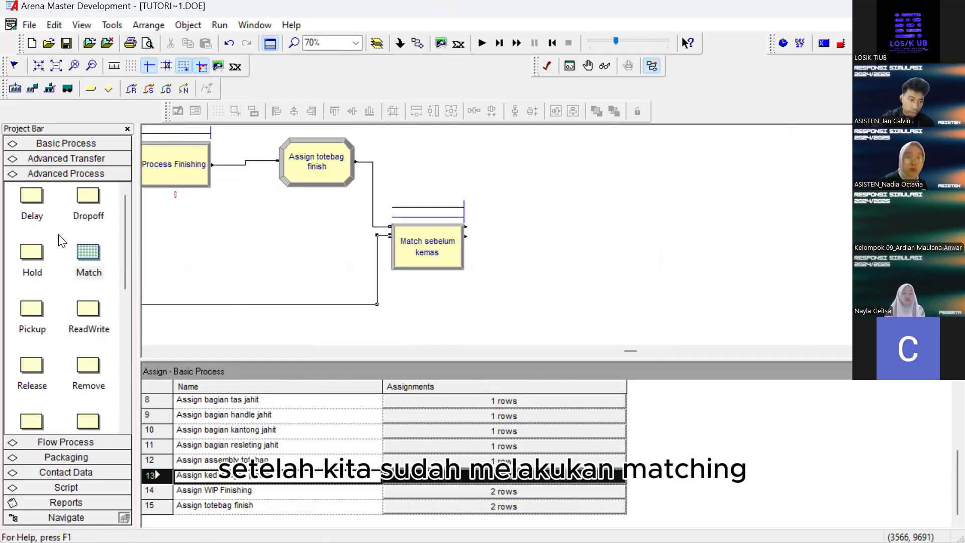
pyautogui.click(66, 143)
pyautogui.moveTo(30, 287); pyautogui.dragTo(507, 251)
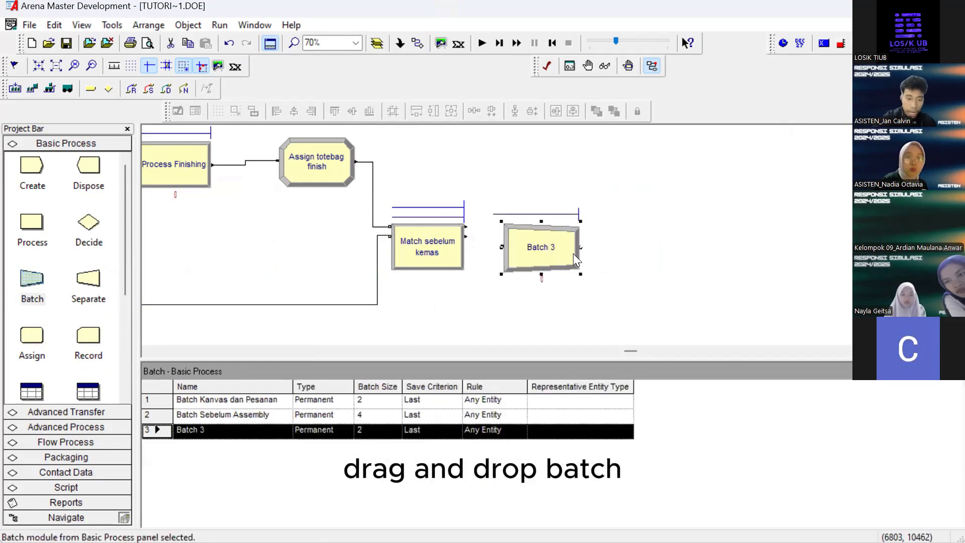
pyautogui.doubleClick(543, 250)
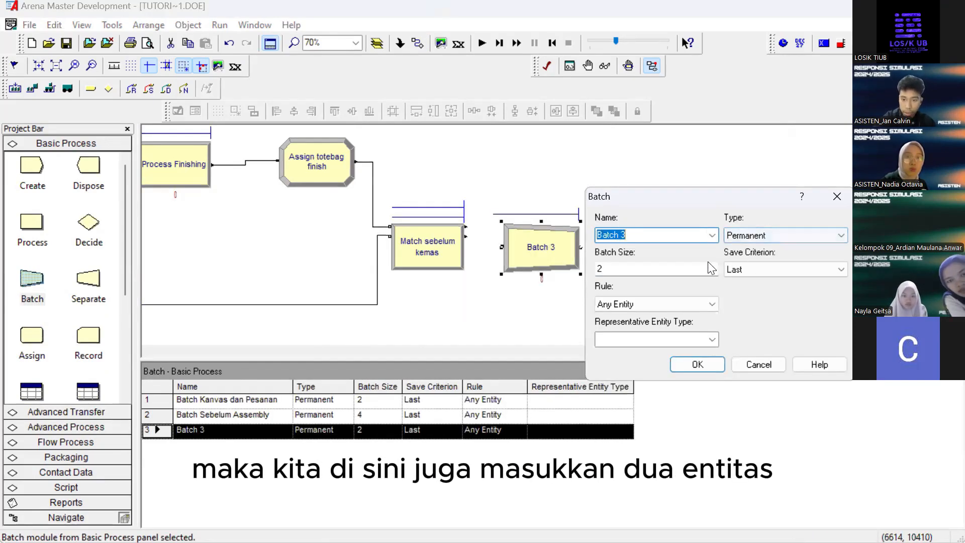
pyautogui.click(658, 233)
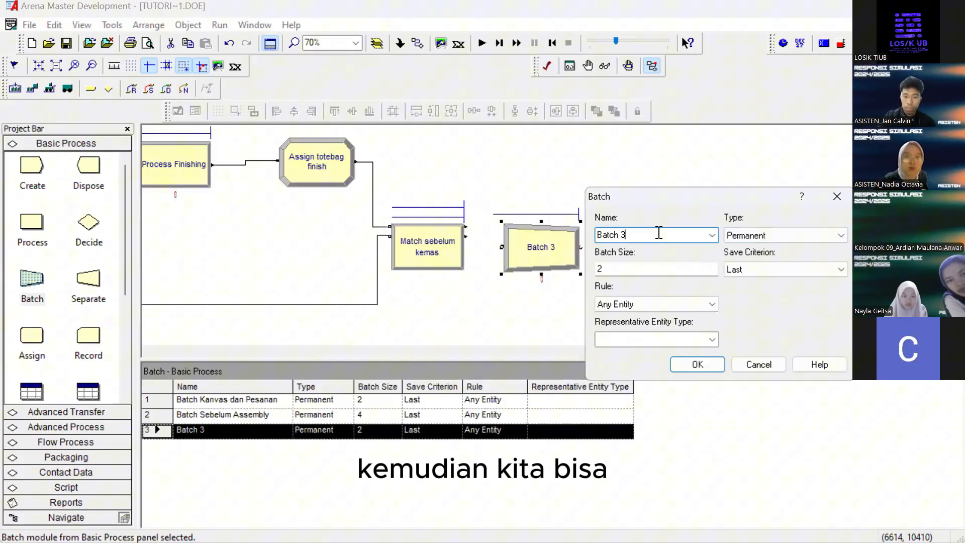
pyautogui.write('Sebelum ')
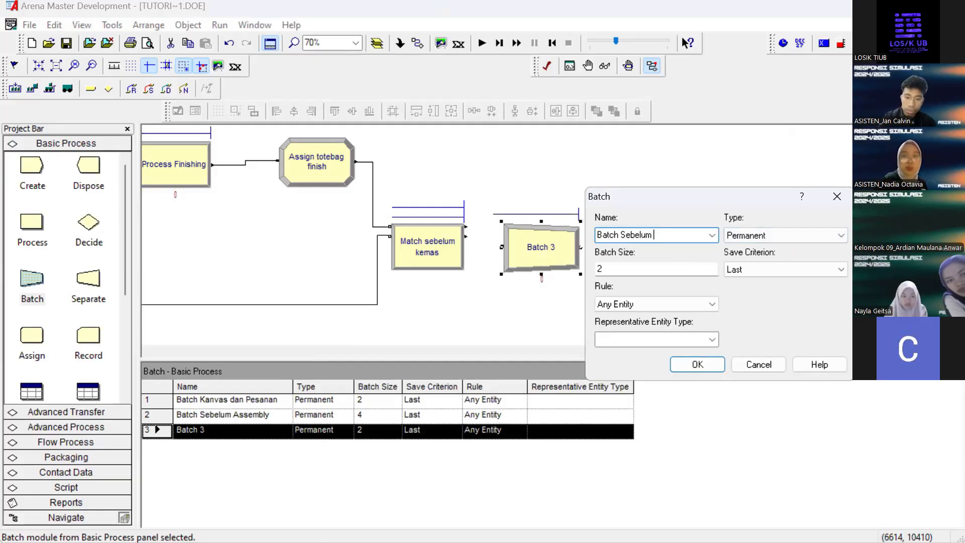
pyautogui.write('Kema')
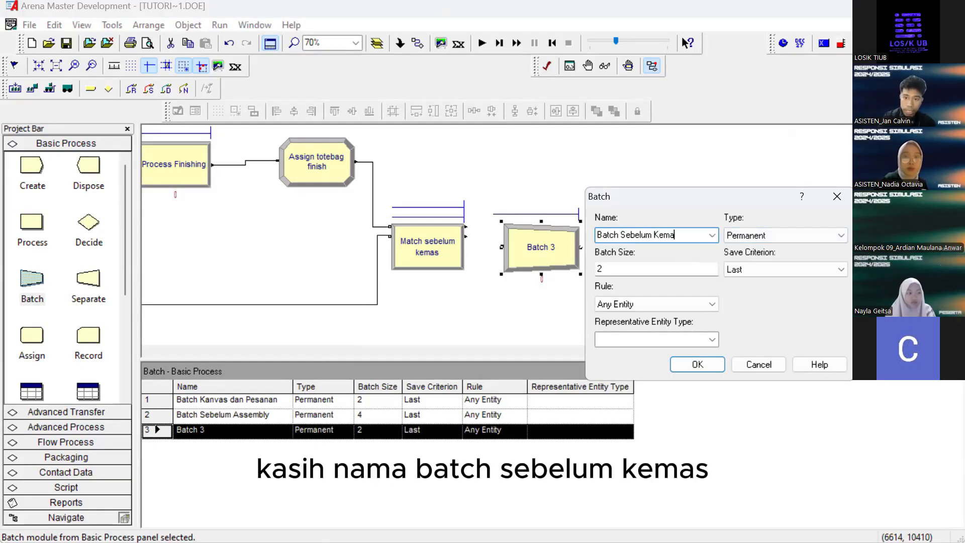
pyautogui.write('s')
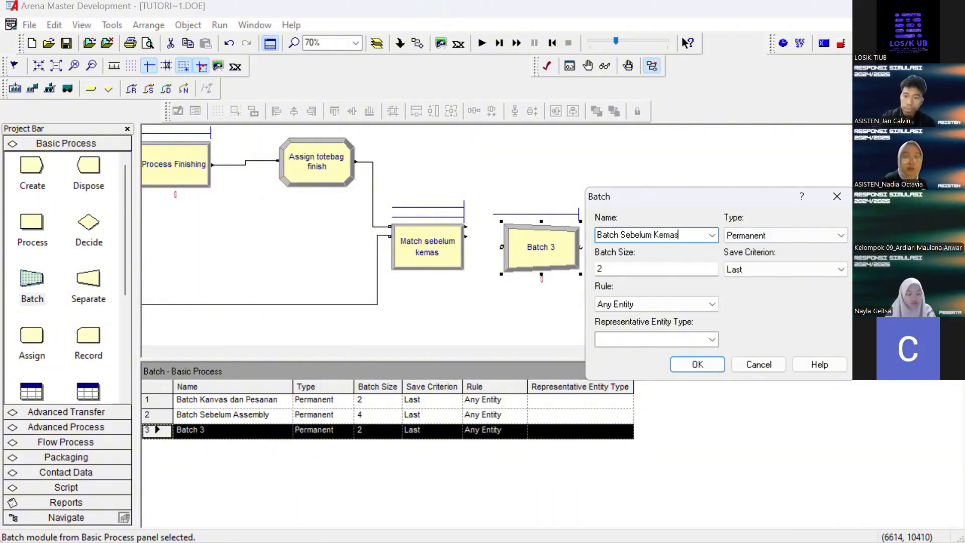
pyautogui.click(696, 365)
# Place a Process module after Batch Sebelum Kemas and name it "Process Pengemasan"
pyautogui.press('-')
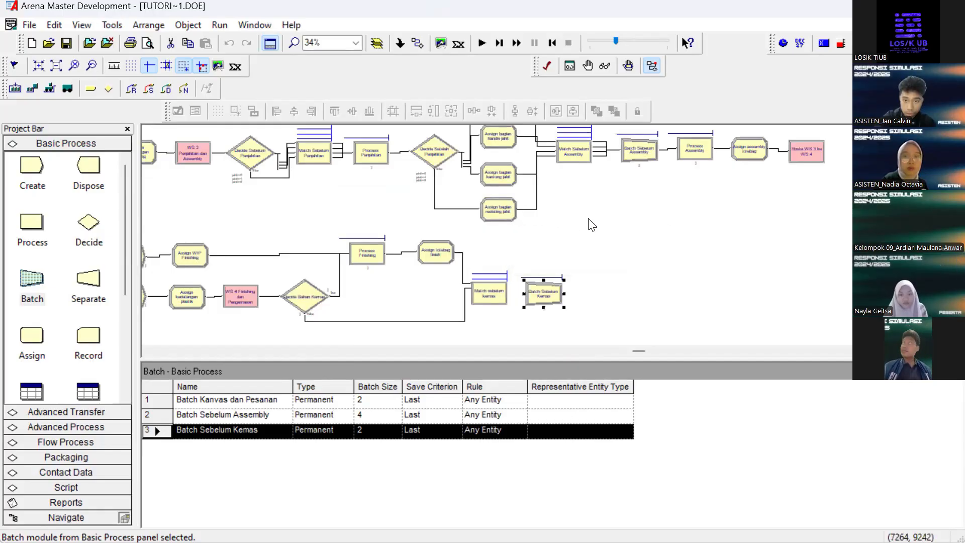
pyautogui.scroll(3, 540, 292)
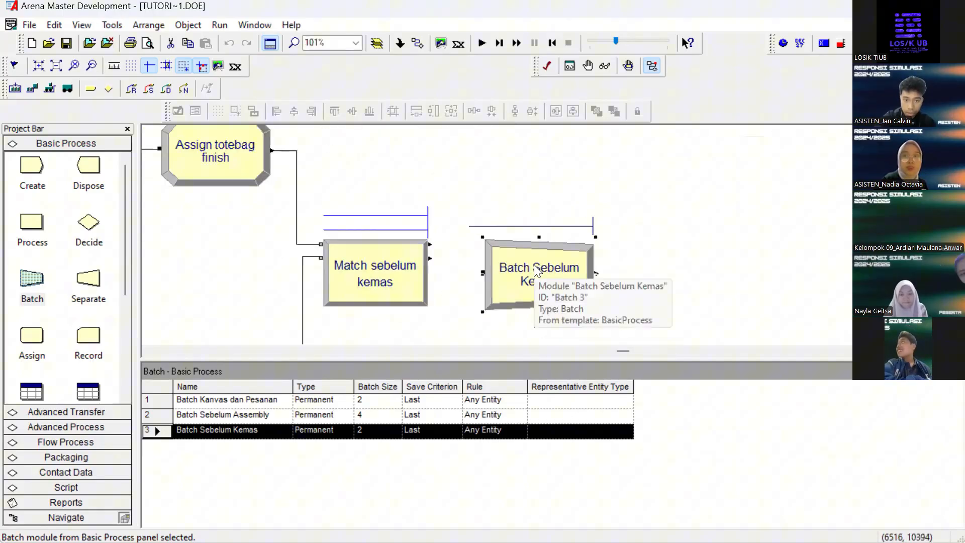
pyautogui.scroll(-1, 534, 264)
pyautogui.click(674, 209)
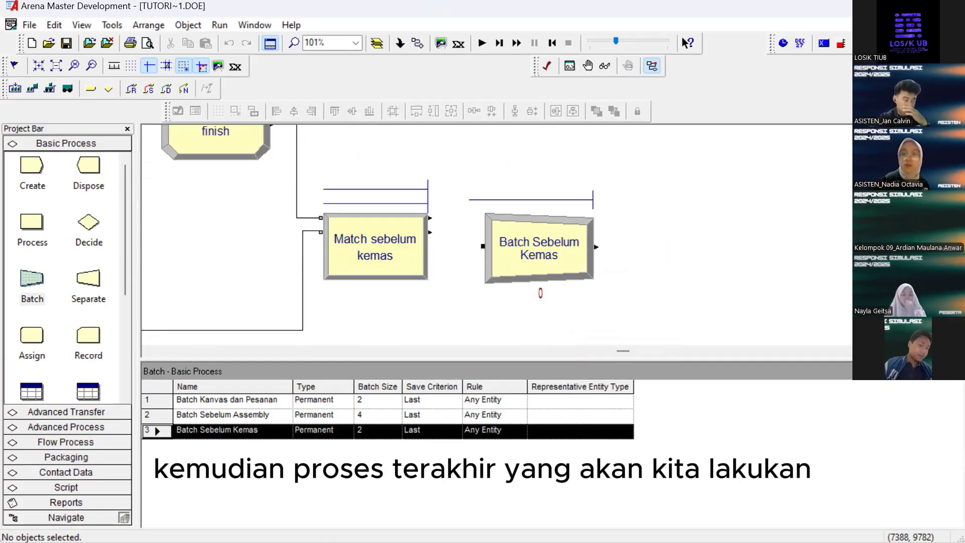
pyautogui.hscroll(3, 477, 290)
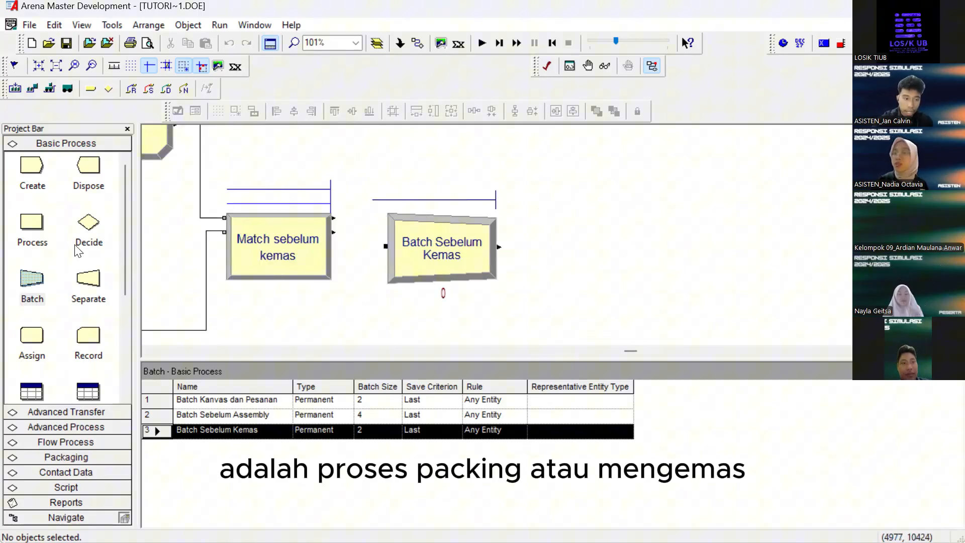
pyautogui.moveTo(35, 248); pyautogui.dragTo(591, 234)
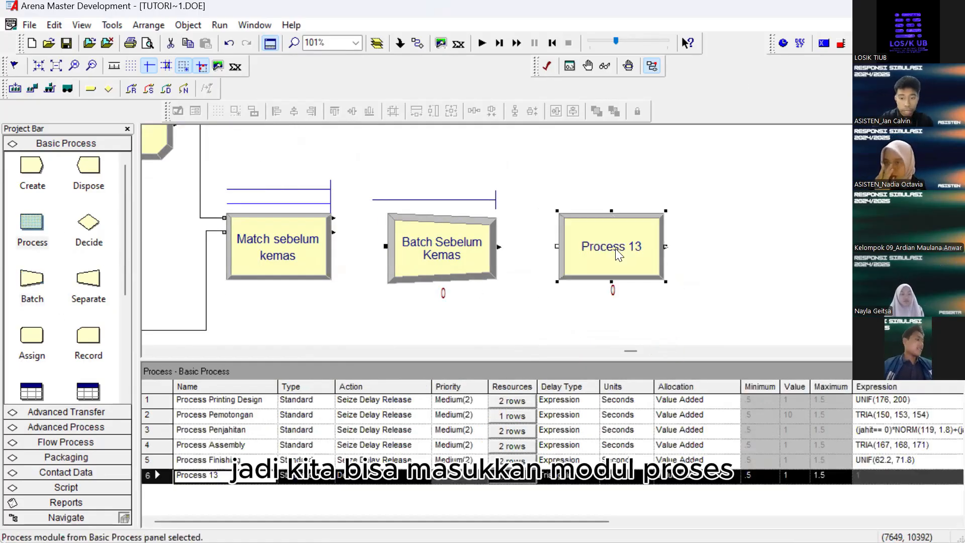
pyautogui.doubleClick(398, 154)
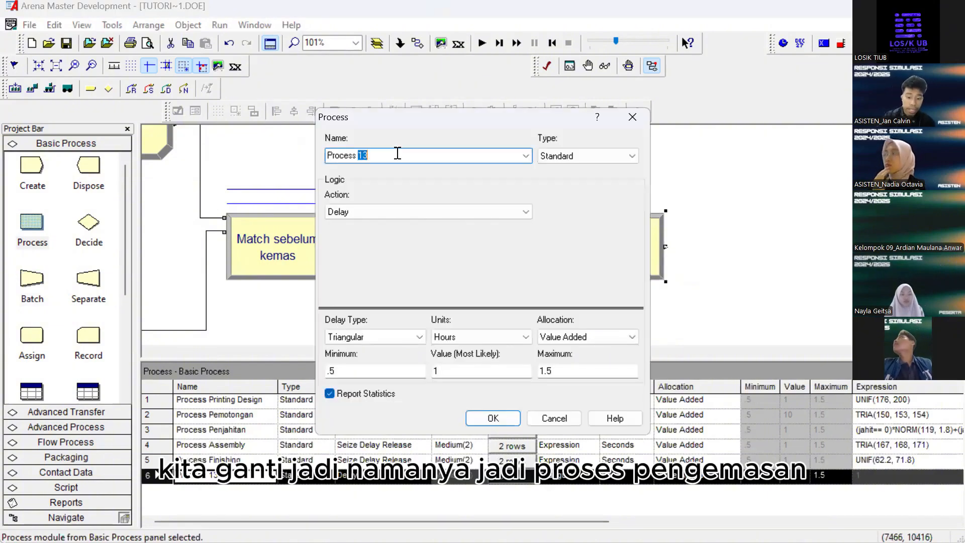
pyautogui.write('Pengemasan')
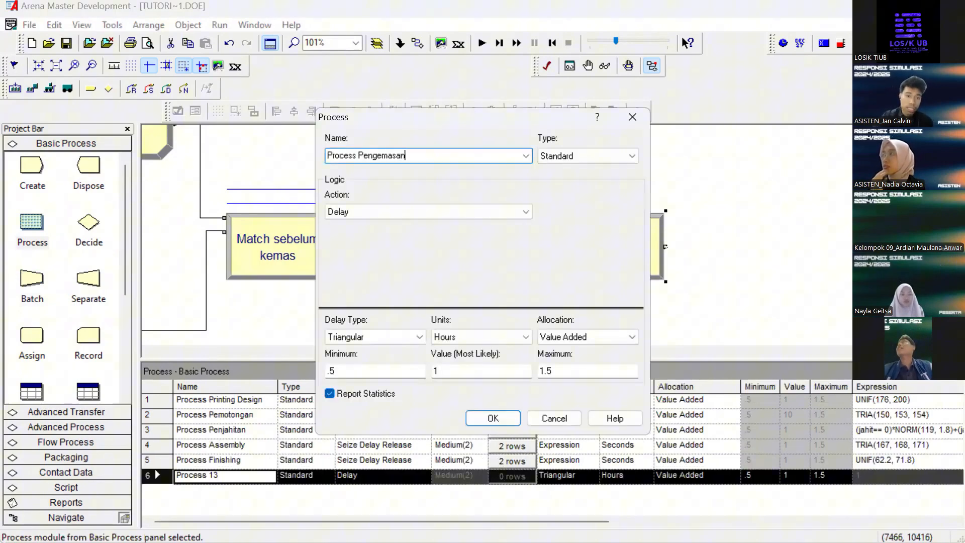
# Set Process Pengemasan's action to Seize Delay Release and add the resource set Set Packaging
pyautogui.click(481, 210)
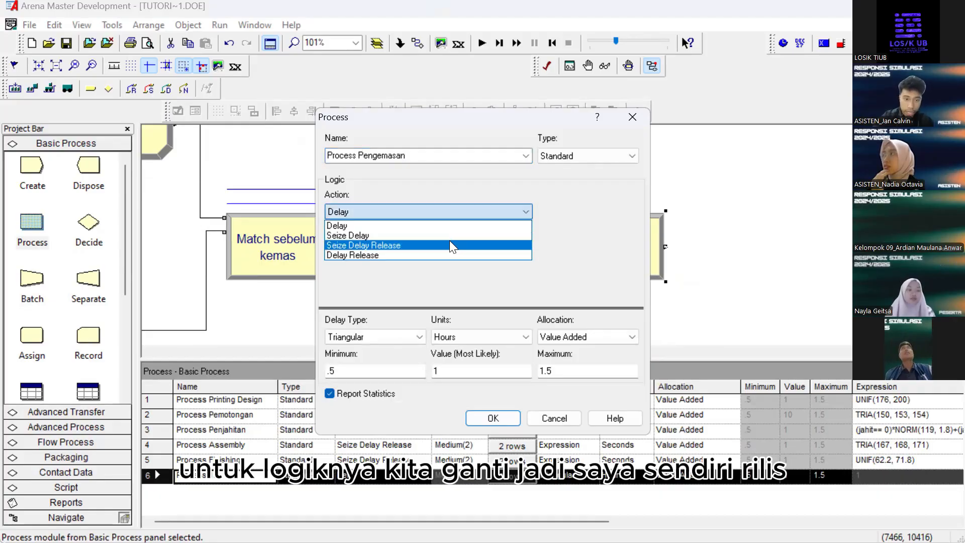
pyautogui.click(449, 245)
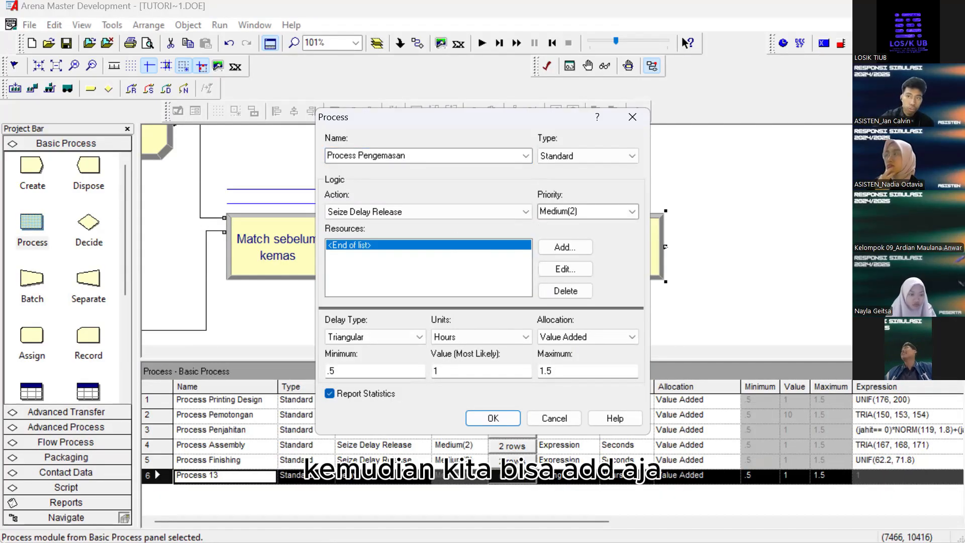
pyautogui.click(552, 246)
pyautogui.click(423, 241)
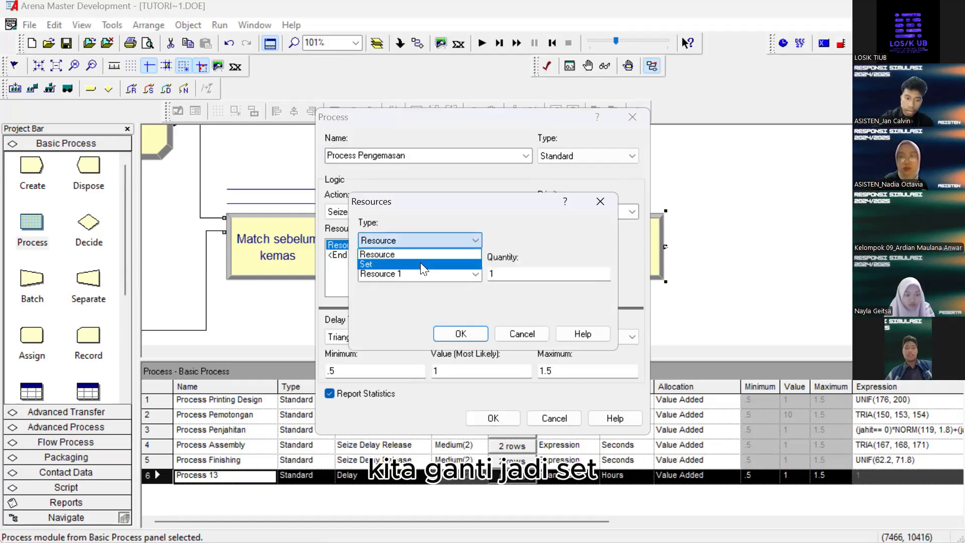
pyautogui.click(420, 262)
pyautogui.click(475, 273)
pyautogui.scroll(-2, 438, 316)
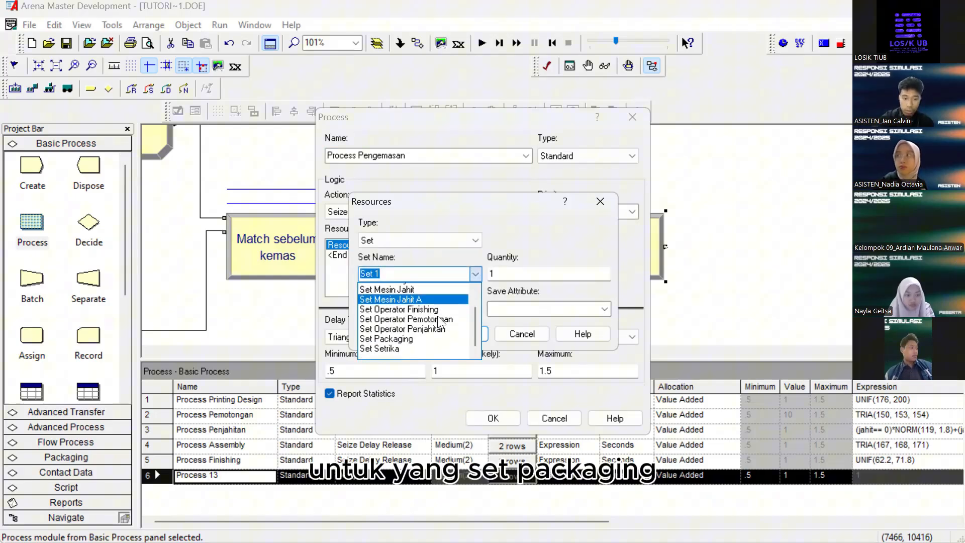
pyautogui.click(413, 339)
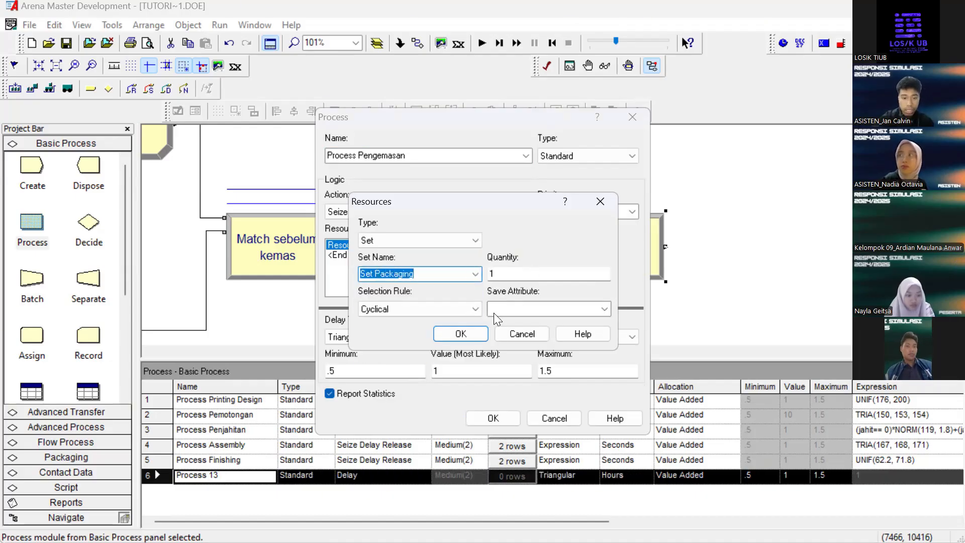
pyautogui.click(468, 332)
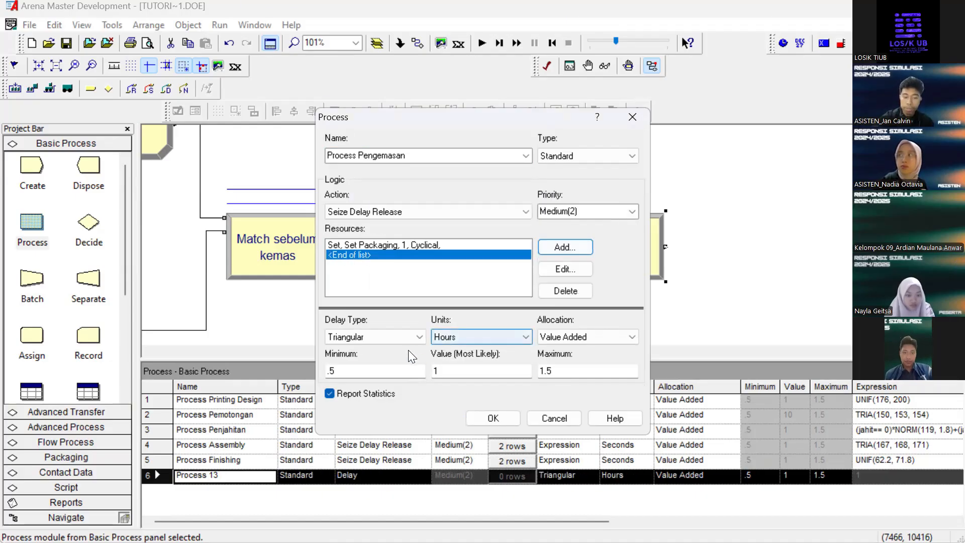
# Set Process Pengemasan's delay type to Expression in Seconds with the expression UNIF(30.5, 36.6)
pyautogui.click(396, 342)
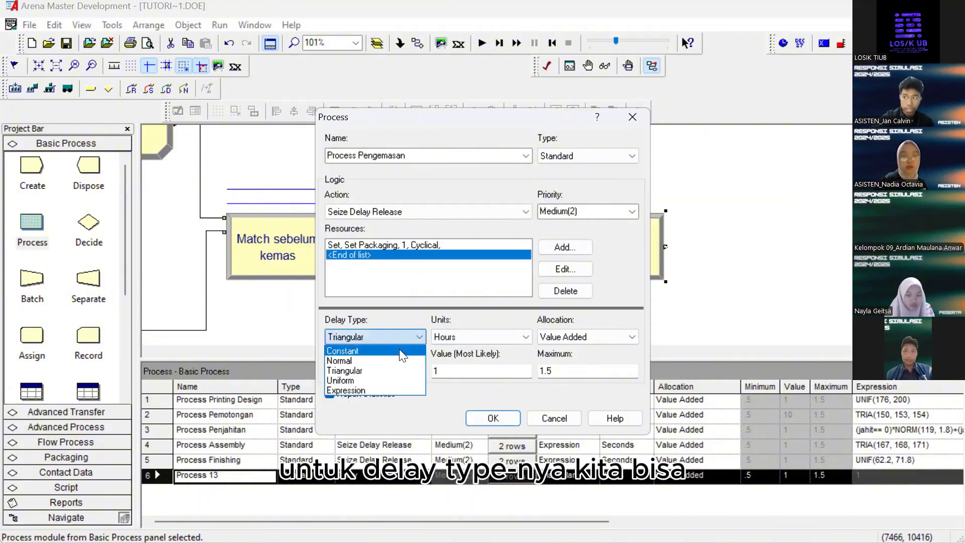
pyautogui.click(371, 391)
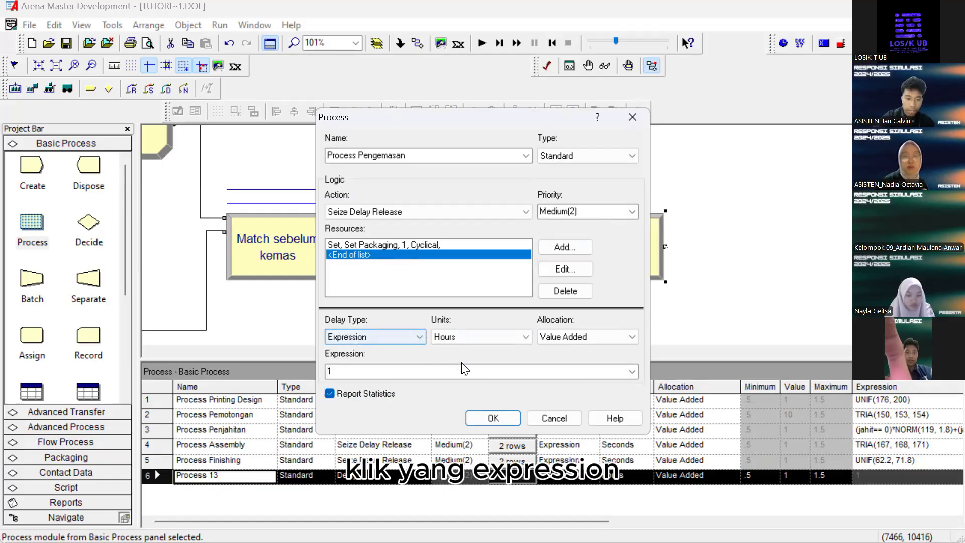
pyautogui.click(493, 338)
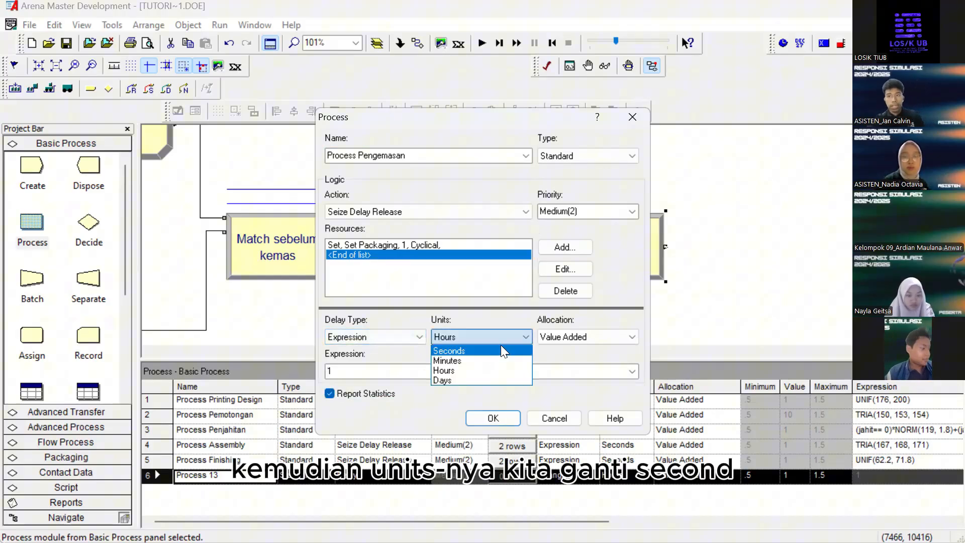
pyautogui.press('BackSpace')
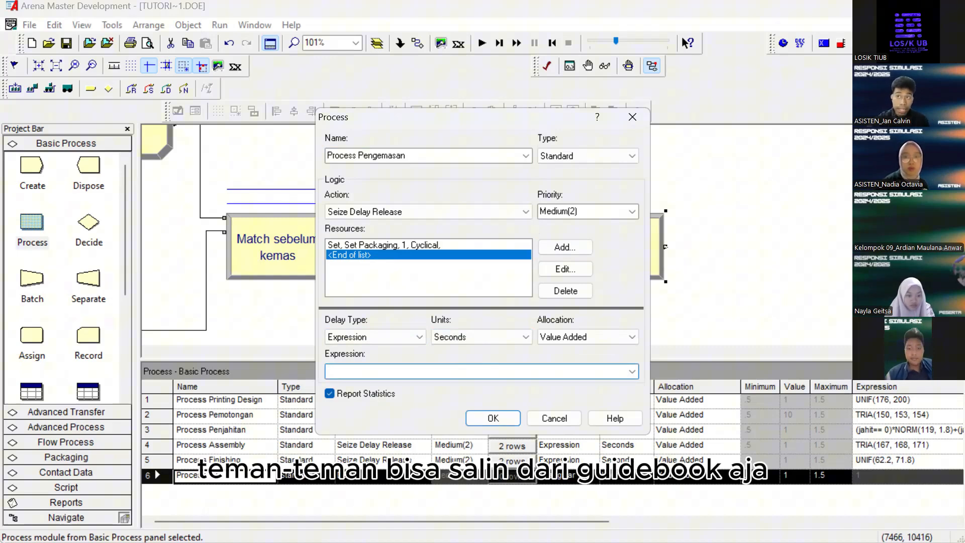
pyautogui.hotkey('alt', 'Tab')
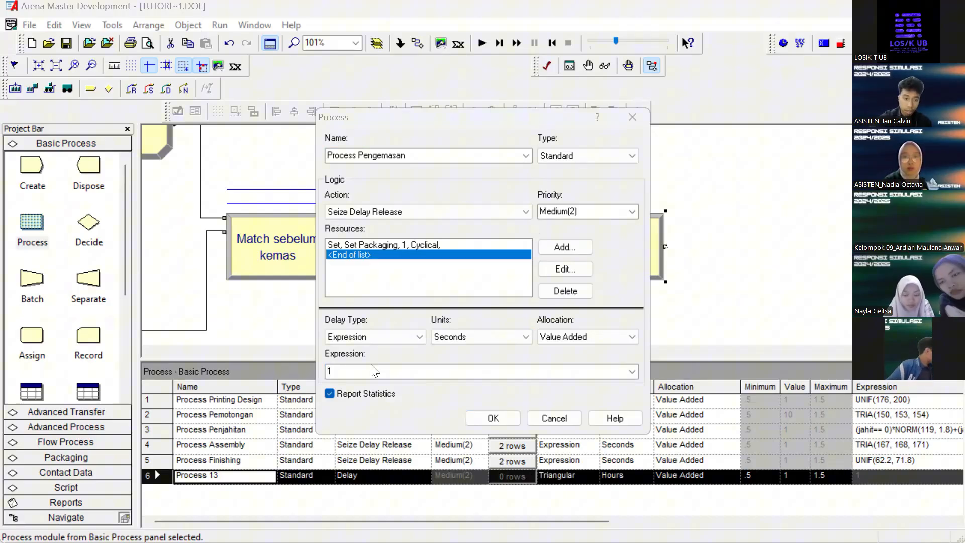
pyautogui.hotkey('alt', 'Tab')
pyautogui.write('UNIF(30.5, 36.6)')
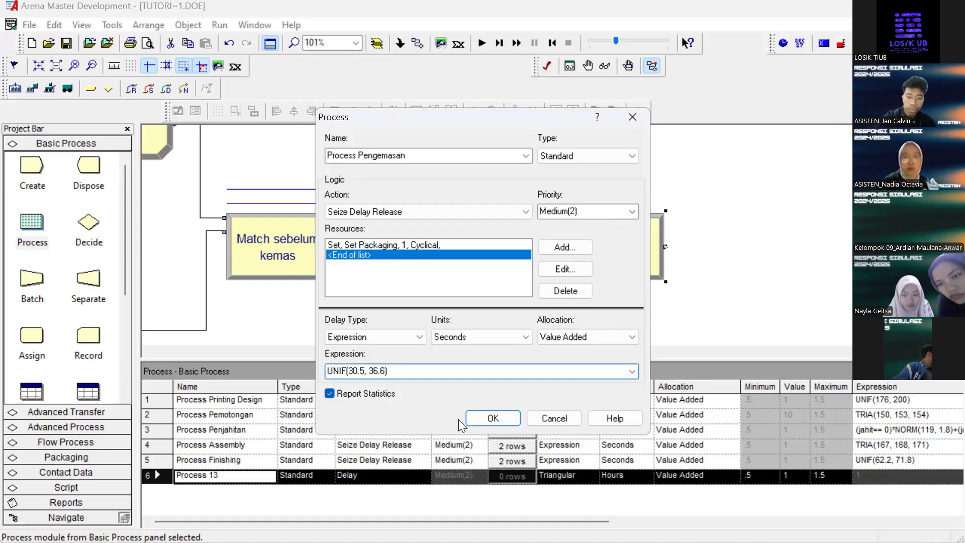
pyautogui.click(496, 419)
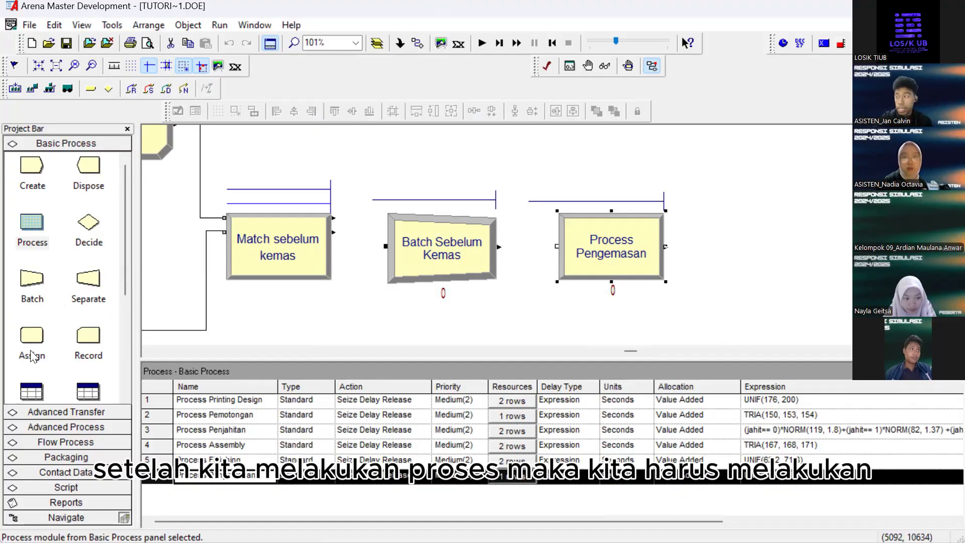
# Place an Assign module after Process Pengemasan and name it "Assign totebag kemas"
pyautogui.moveTo(32, 356); pyautogui.dragTo(716, 260)
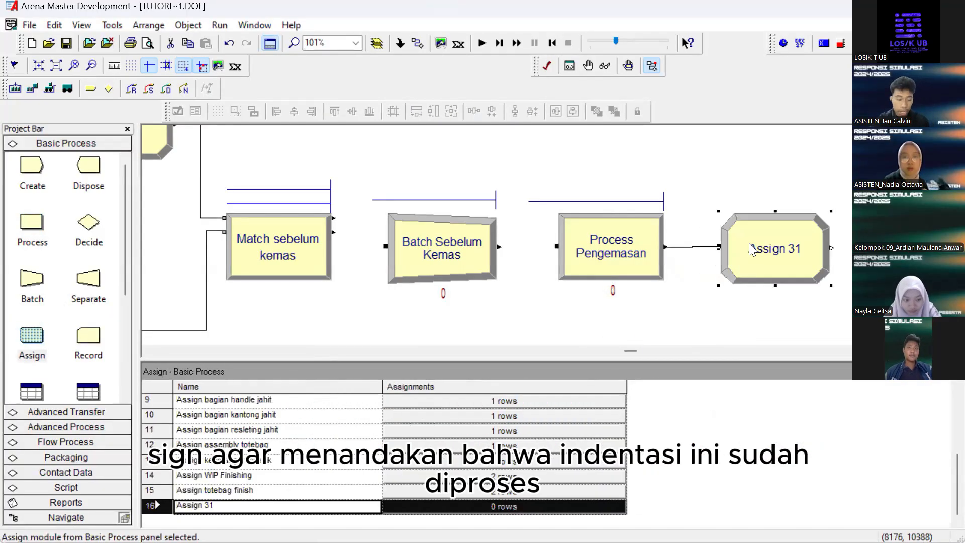
pyautogui.hscroll(4, 704, 243)
pyautogui.doubleClick(591, 246)
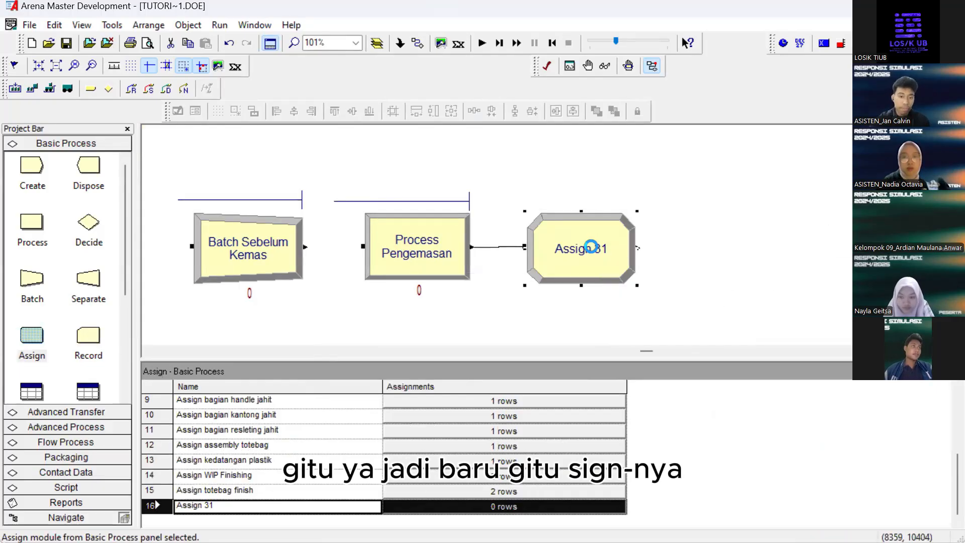
pyautogui.click(462, 221)
pyautogui.press('BackSpace')
pyautogui.press('BackSpace')
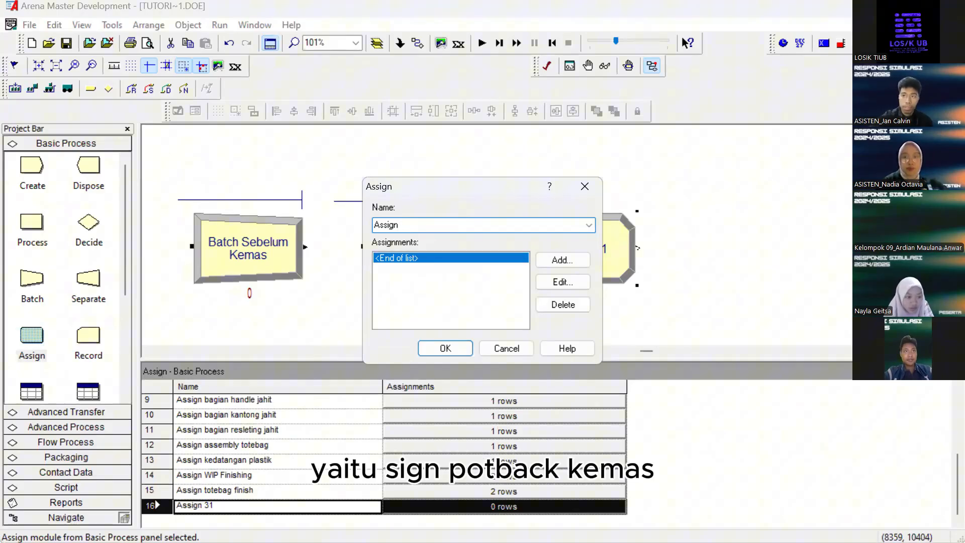
pyautogui.write('totebag kemas')
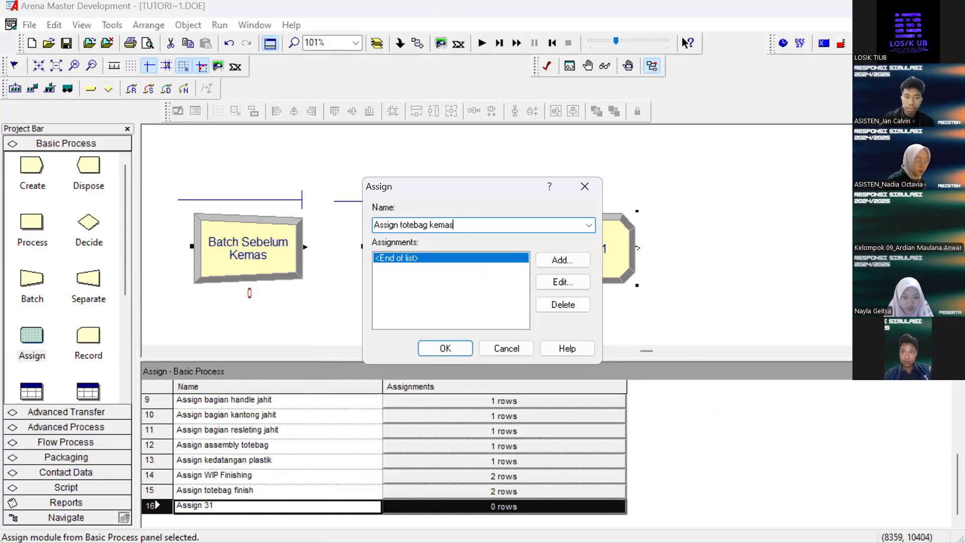
# Add an Entity Type assignment with the entity type "totebag selesai dikemas" to Assign totebag kemas
pyautogui.click(551, 260)
pyautogui.click(378, 260)
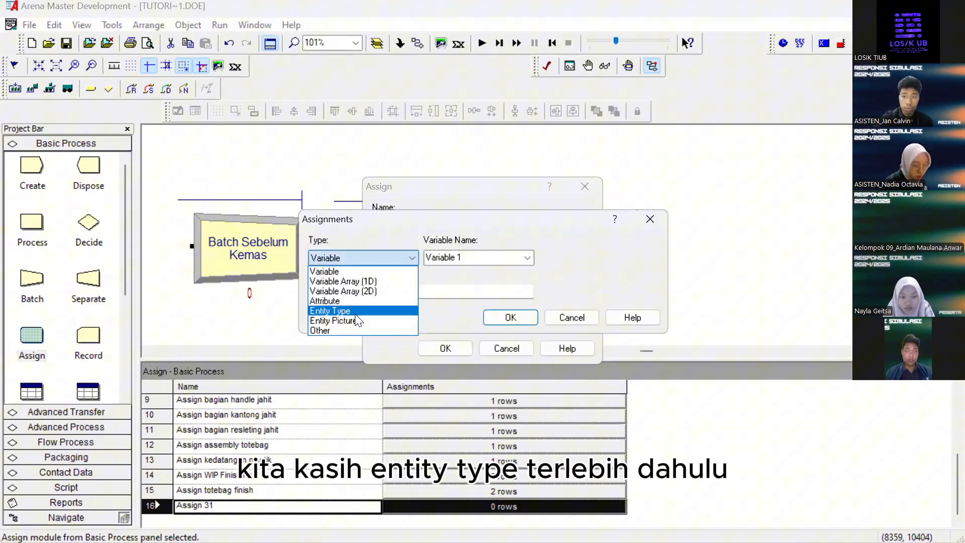
pyautogui.click(355, 314)
pyautogui.click(483, 257)
pyautogui.write('toteba')
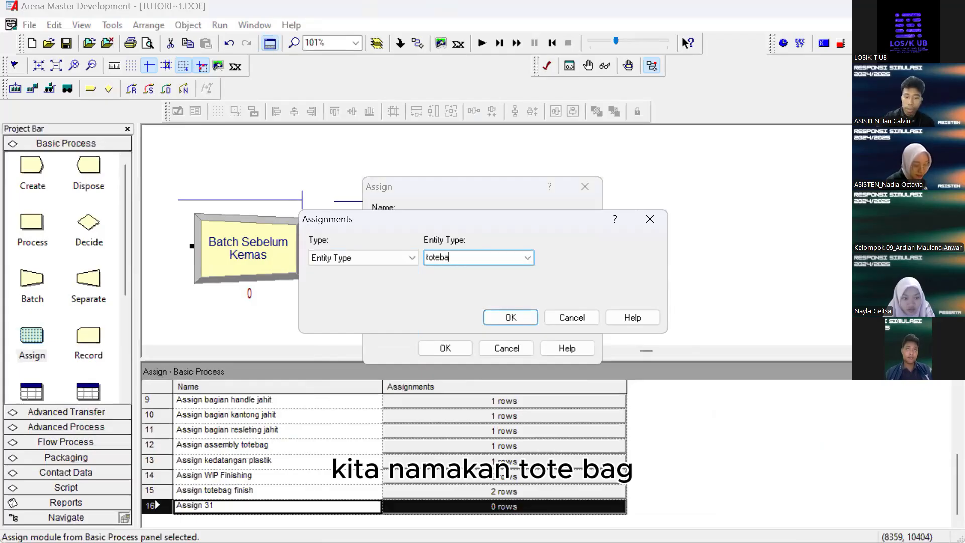
pyautogui.write('g selesai dikema')
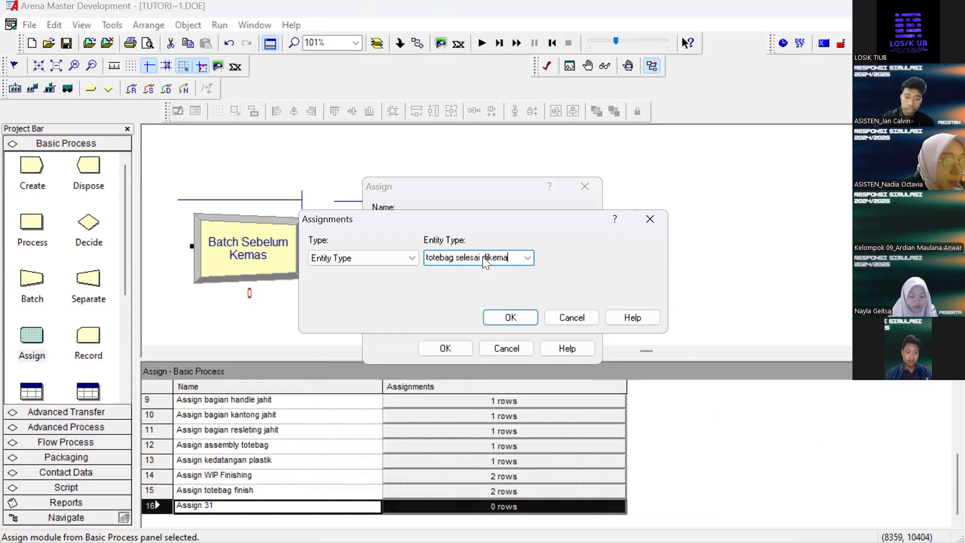
pyautogui.write('s')
pyautogui.press('Return')
# Add an Attribute assignment named "flowtime" with the new value TNOW - waktupesanandatang
pyautogui.click(556, 263)
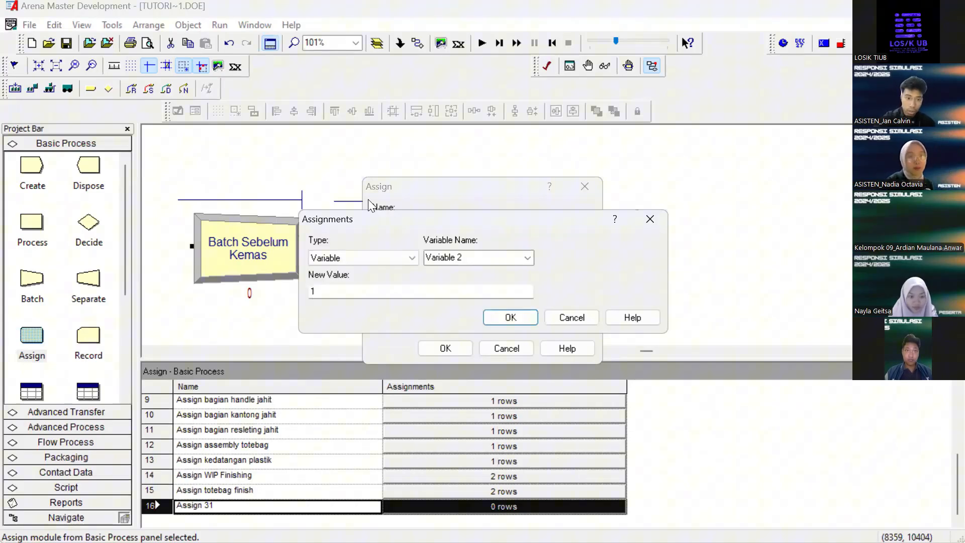
pyautogui.click(399, 255)
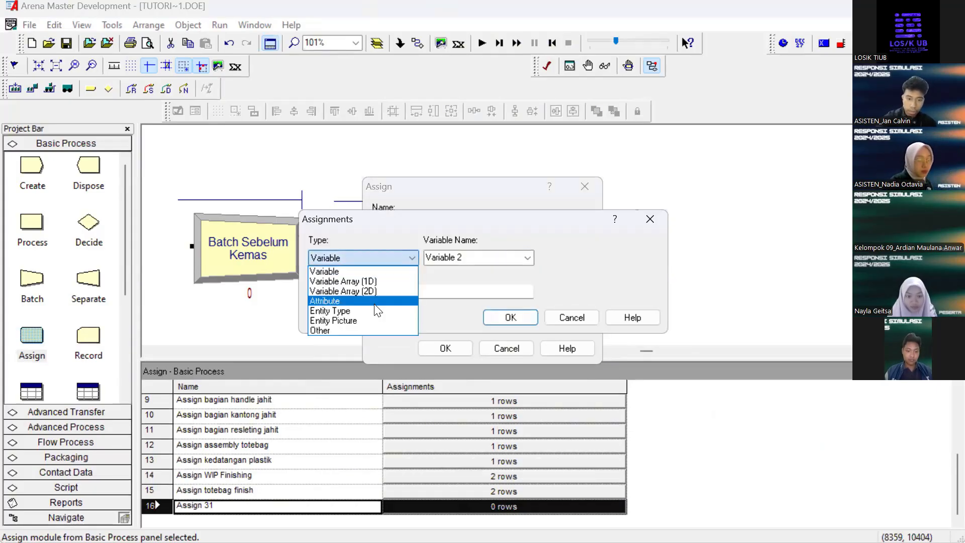
pyautogui.click(375, 302)
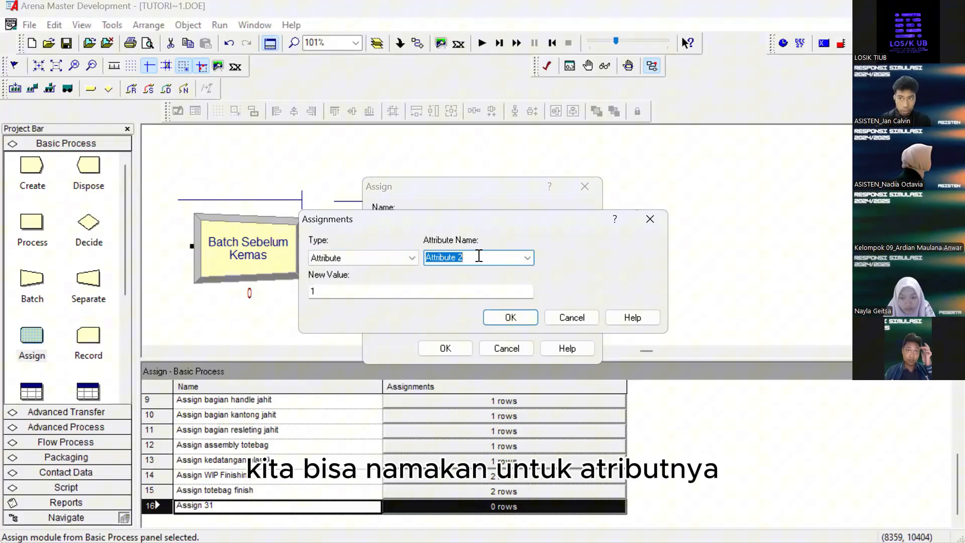
pyautogui.write('flowtime')
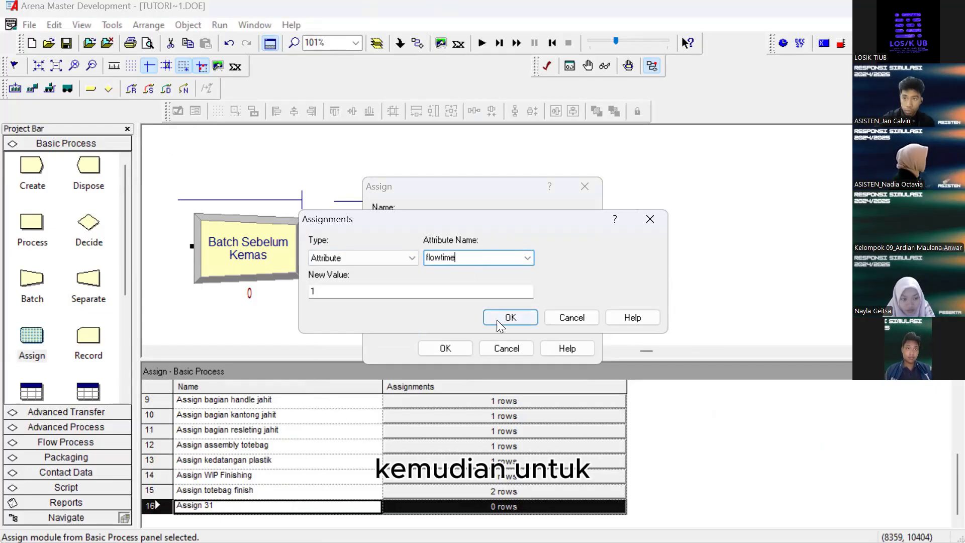
pyautogui.click(431, 285)
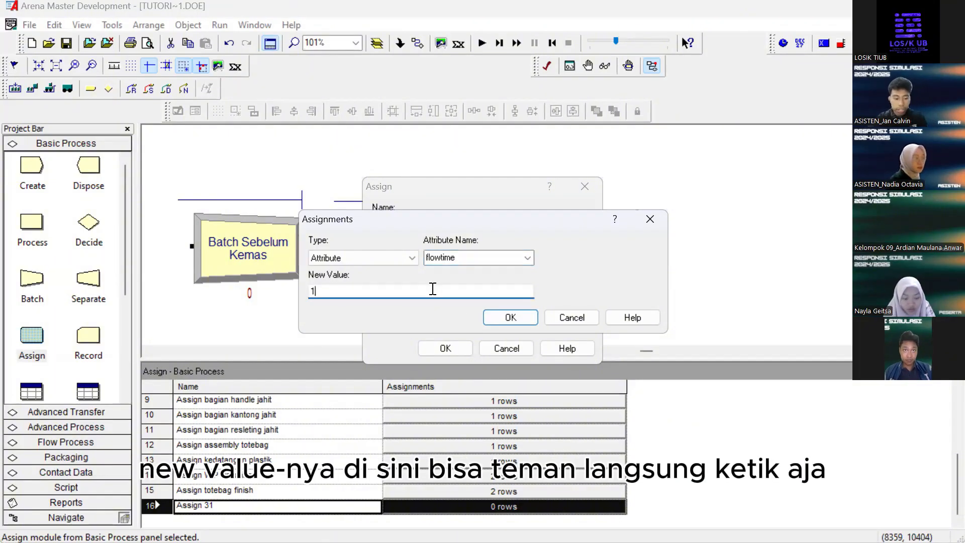
pyautogui.write('TNOW')
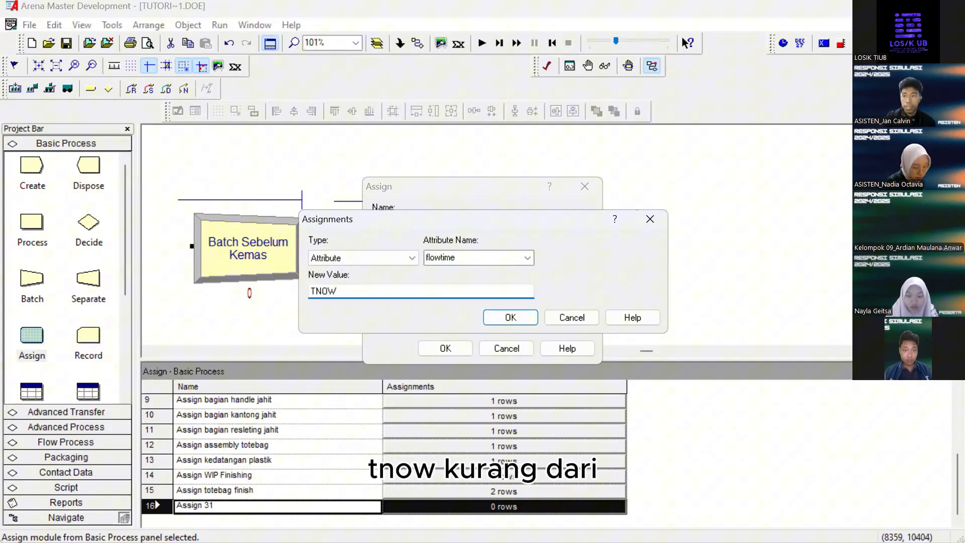
pyautogui.write(' - wakt')
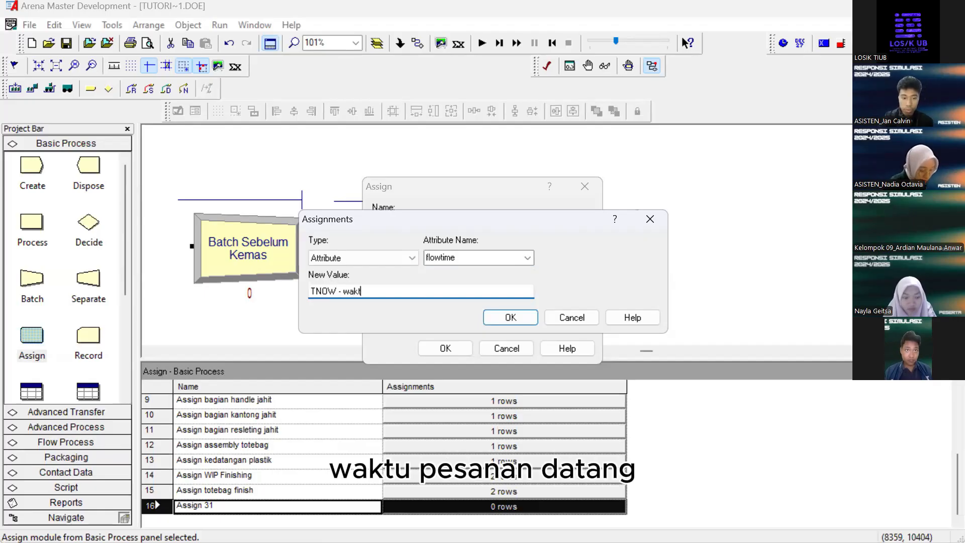
pyautogui.write('upesanandatan')
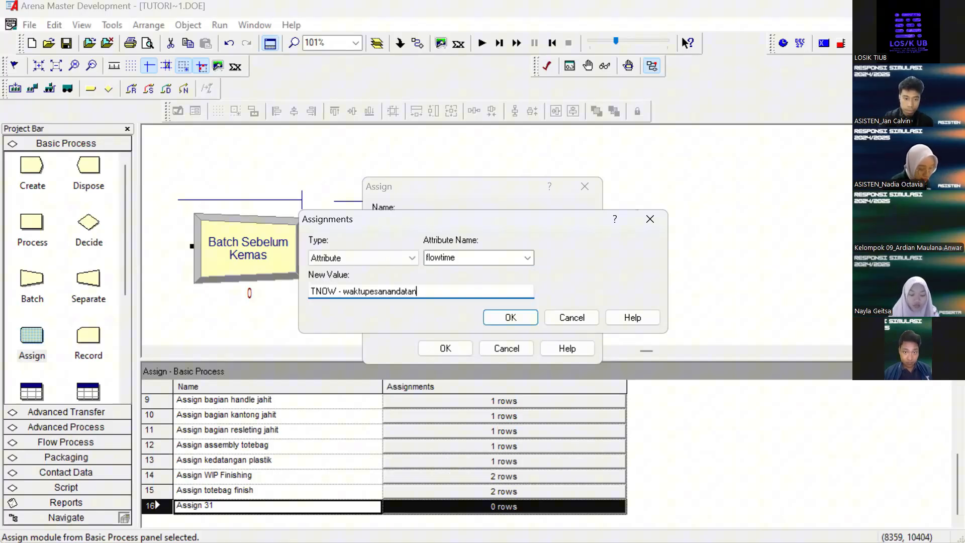
pyautogui.write('g')
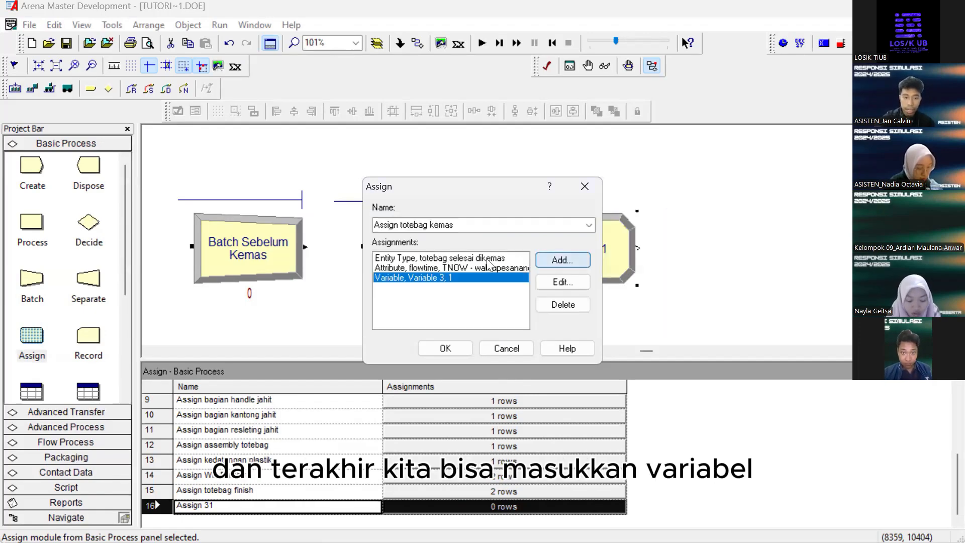
# Add a Variable assignment named "totebag" with the new value totebag+1 and accept the Assign module's settings
pyautogui.click(370, 259)
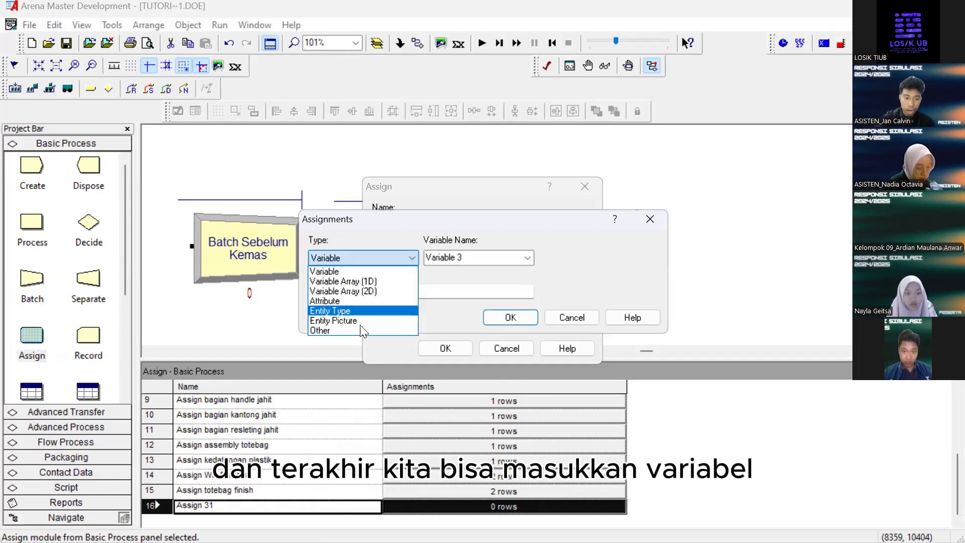
pyautogui.click(357, 271)
pyautogui.click(517, 259)
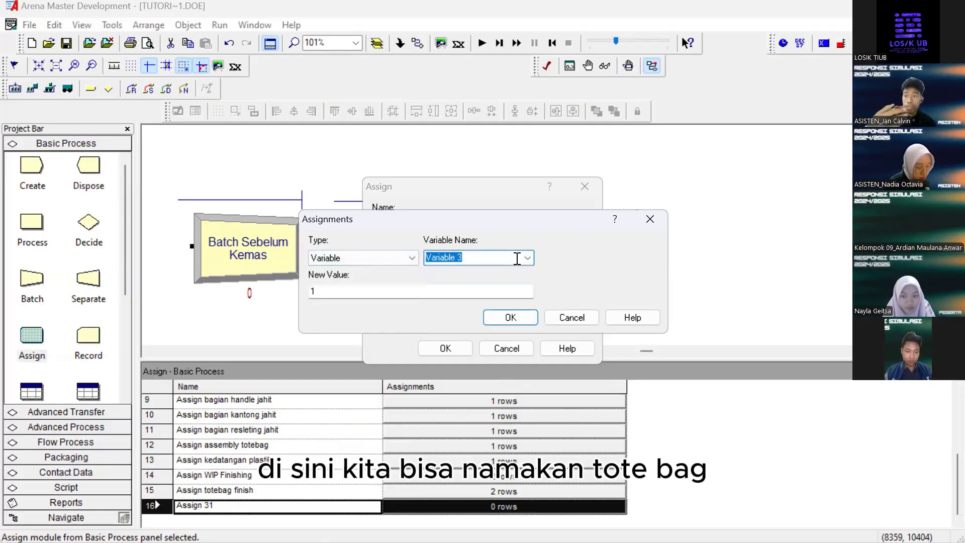
pyautogui.write('totebag')
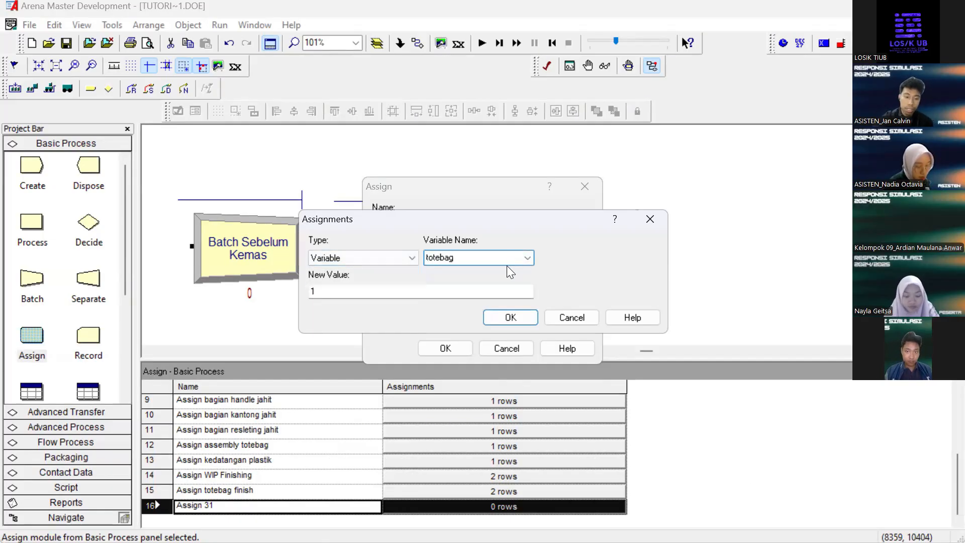
pyautogui.click(468, 291)
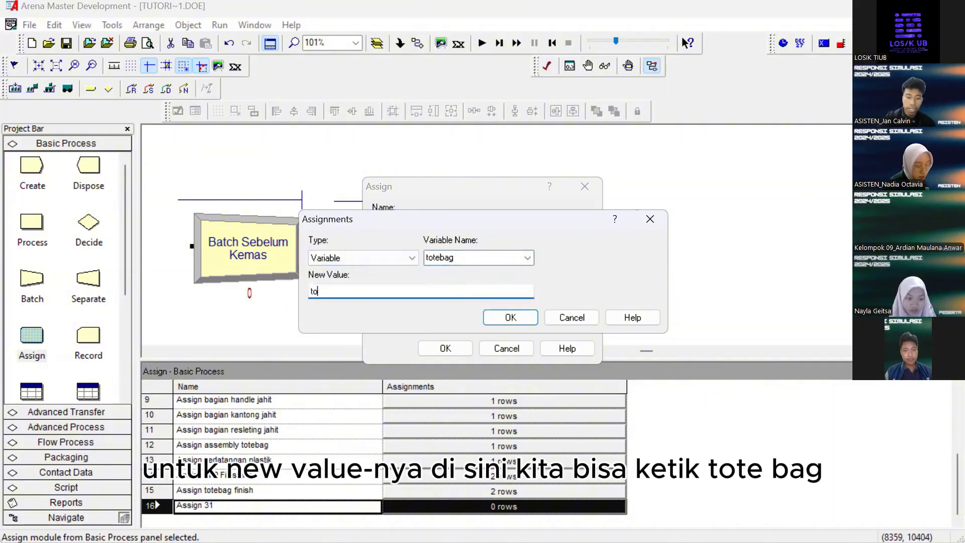
pyautogui.write('totebag+1')
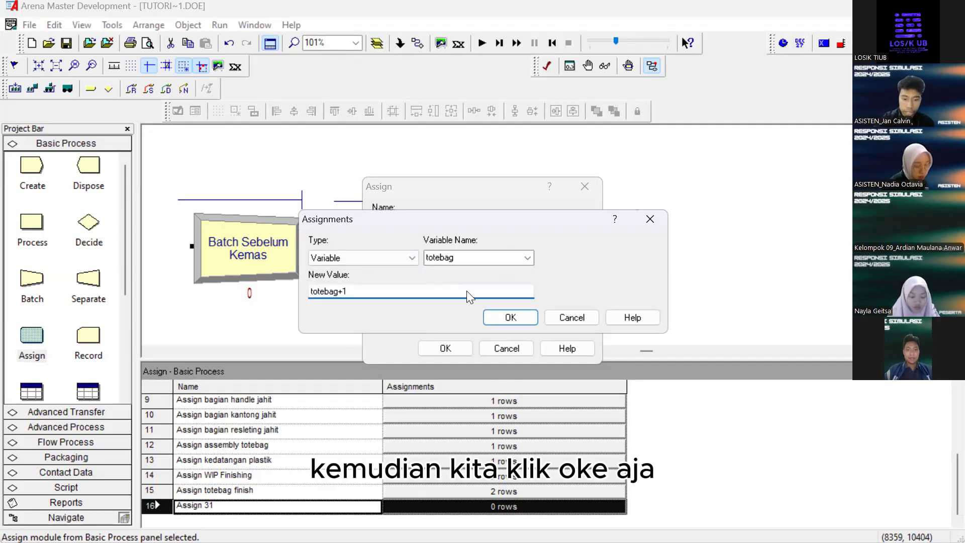
pyautogui.click(510, 317)
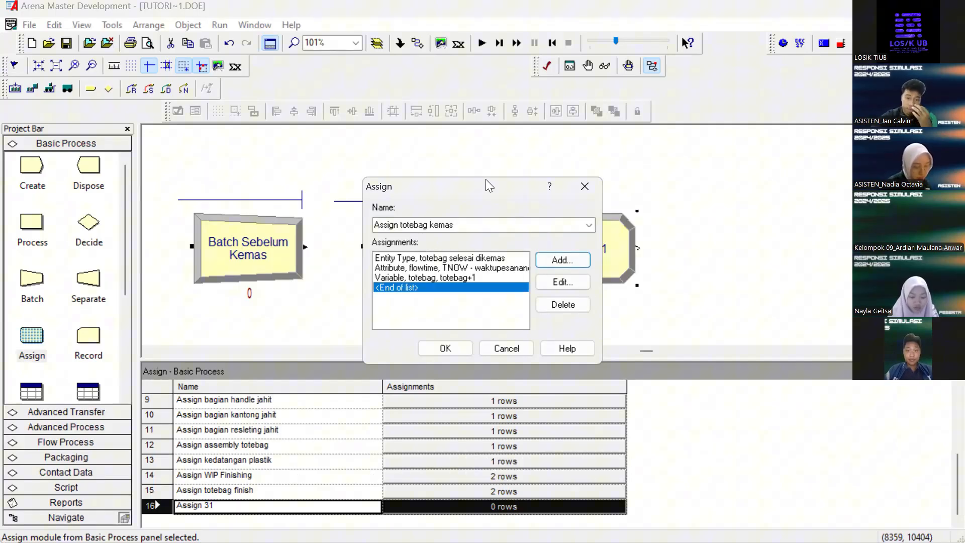
pyautogui.moveTo(486, 181); pyautogui.dragTo(365, 154)
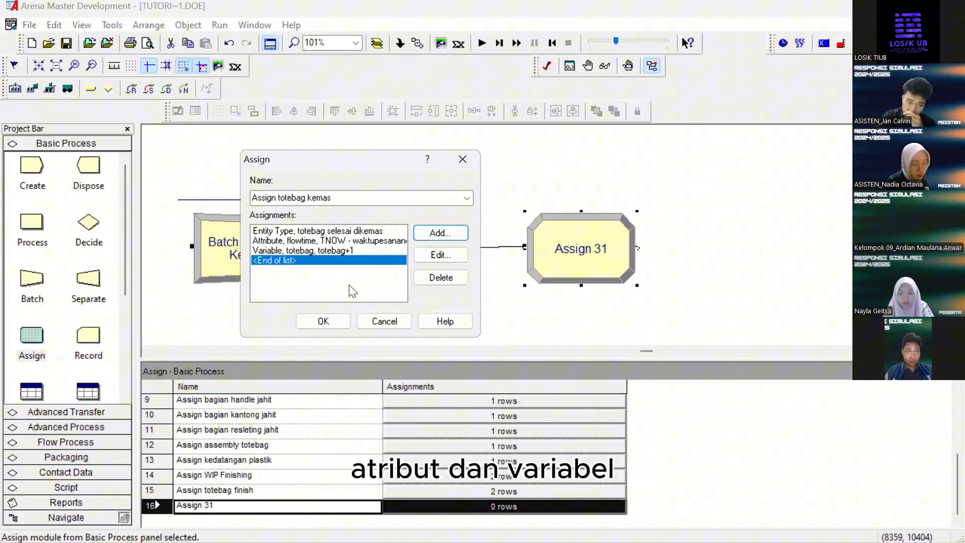
pyautogui.click(323, 320)
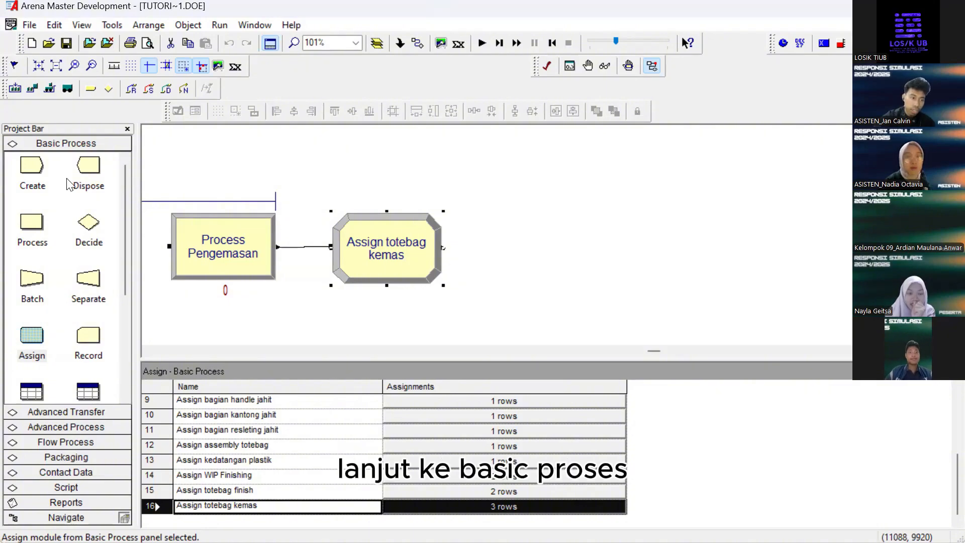
# Place a Record module after Assign totebag kemas and name it "flowtime totebag"
pyautogui.moveTo(89, 335); pyautogui.dragTo(504, 257)
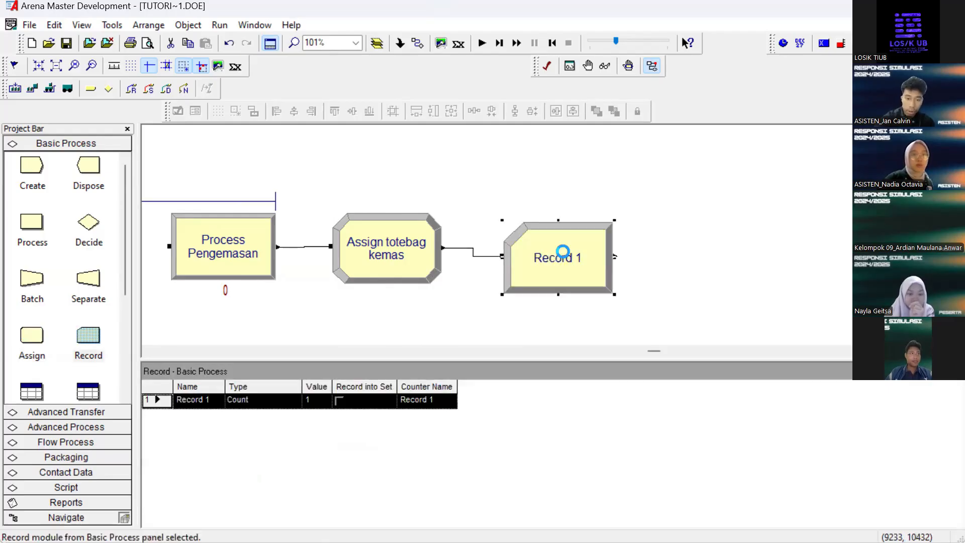
pyautogui.doubleClick(560, 252)
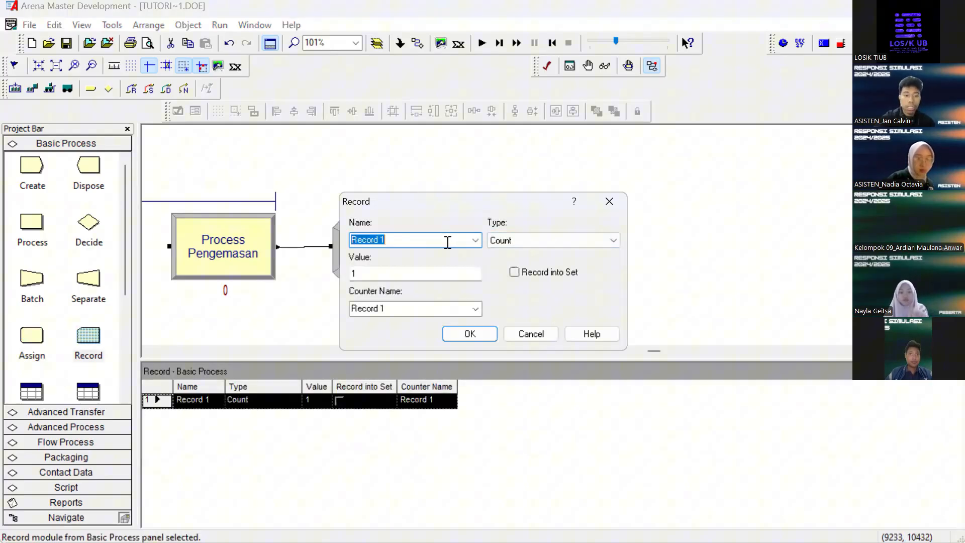
pyautogui.click(446, 241)
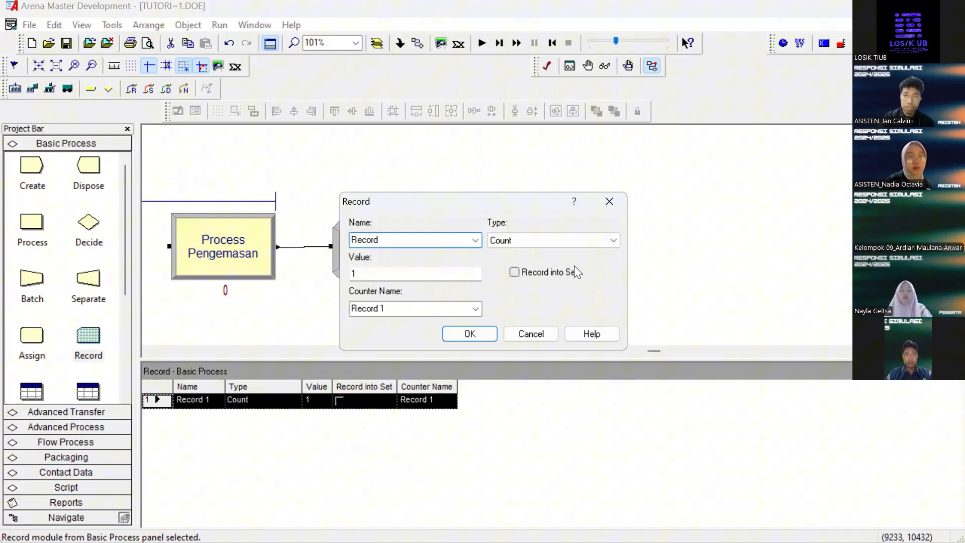
pyautogui.hotkey('ctrl', 'a')
pyautogui.write('flowt')
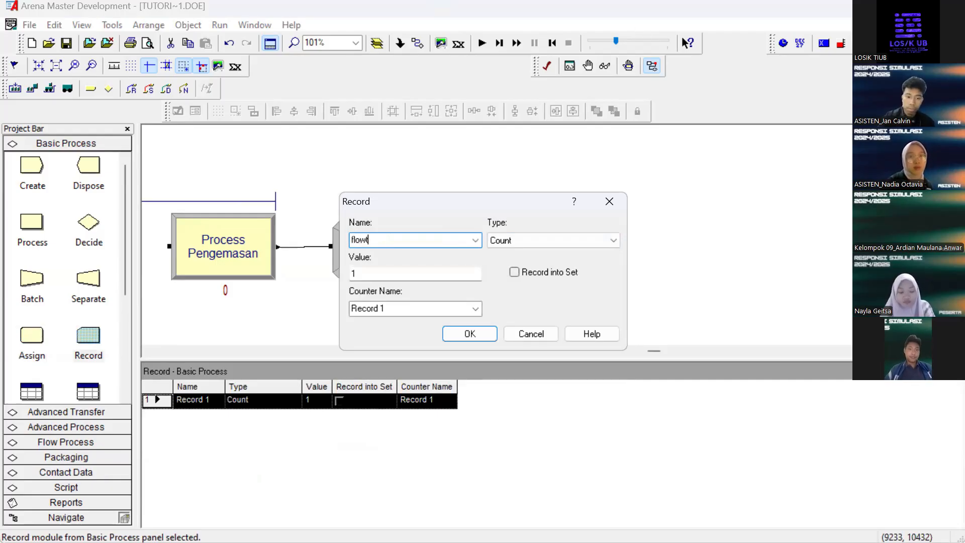
pyautogui.write('ime totebag')
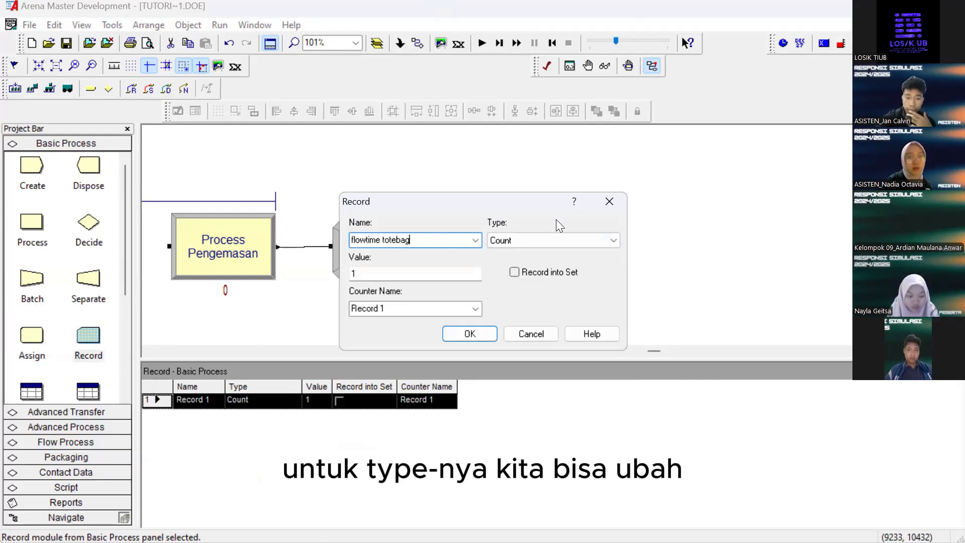
# Set the flowtime totebag record's type to Time Interval with the attribute waktupesanandatang
pyautogui.click(565, 239)
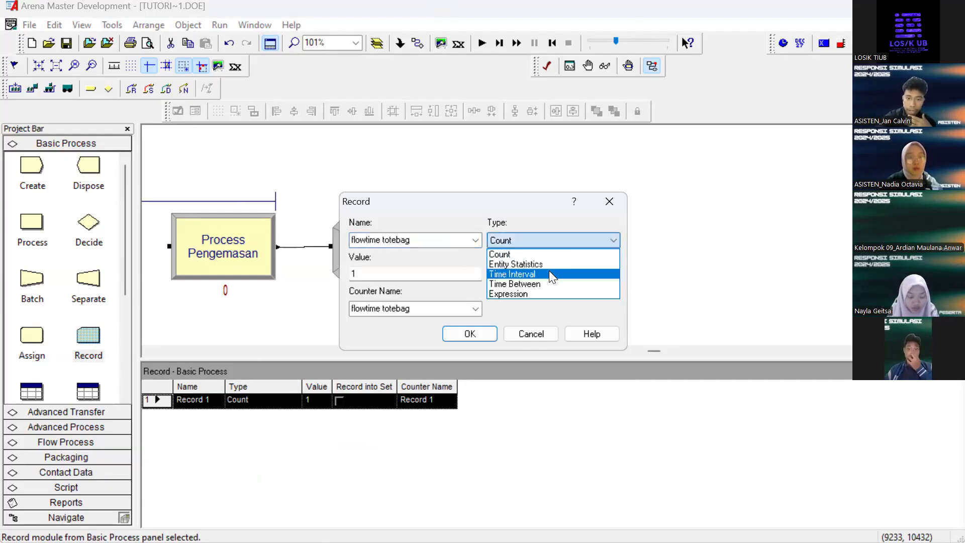
pyautogui.click(549, 270)
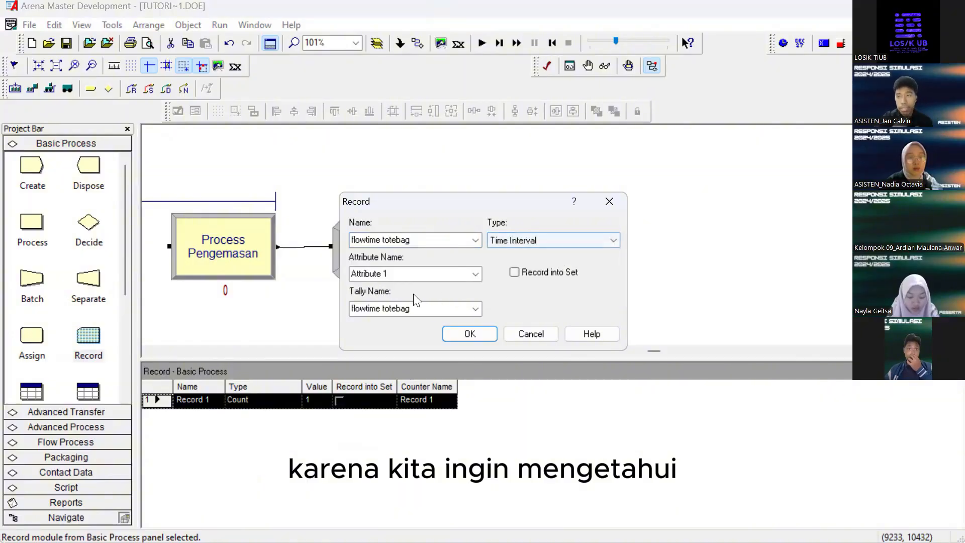
pyautogui.click(476, 273)
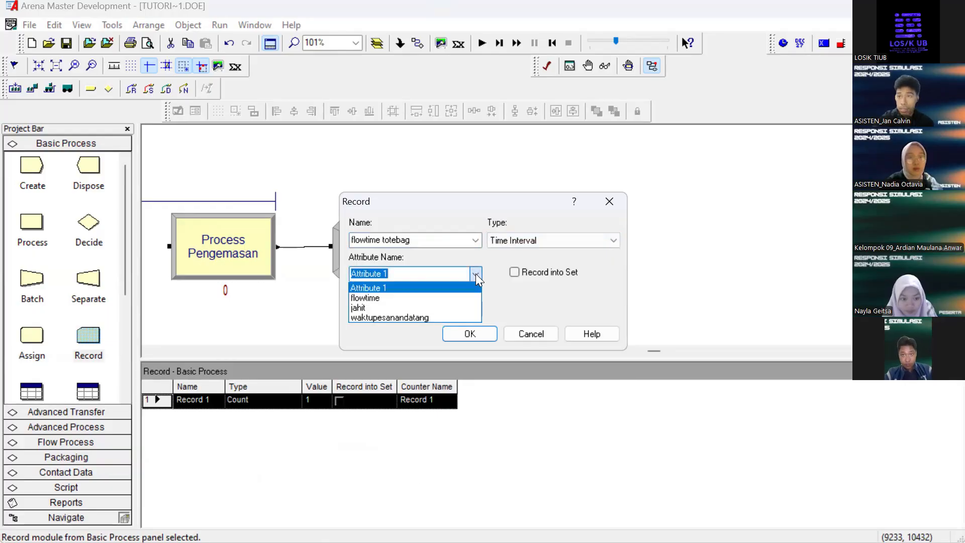
pyautogui.click(444, 273)
pyautogui.click(475, 273)
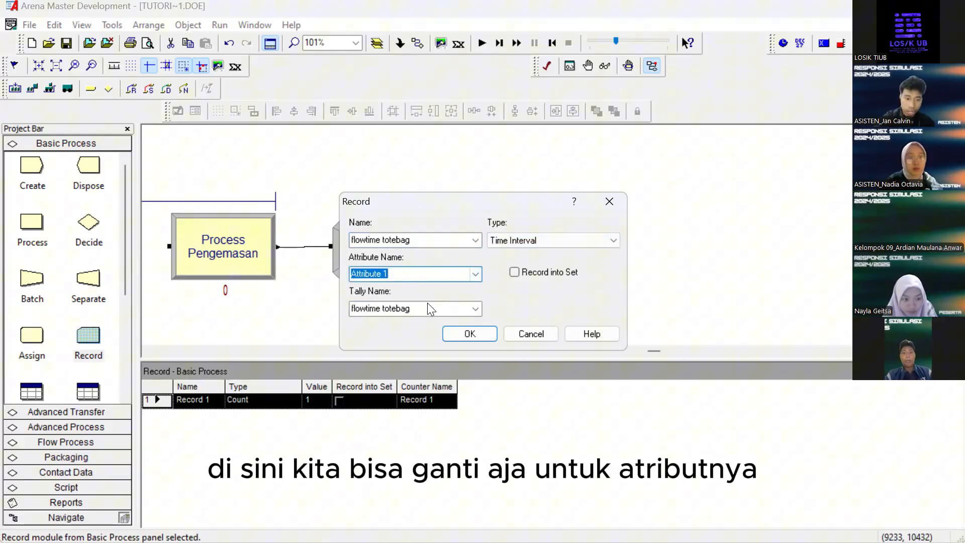
pyautogui.click(428, 317)
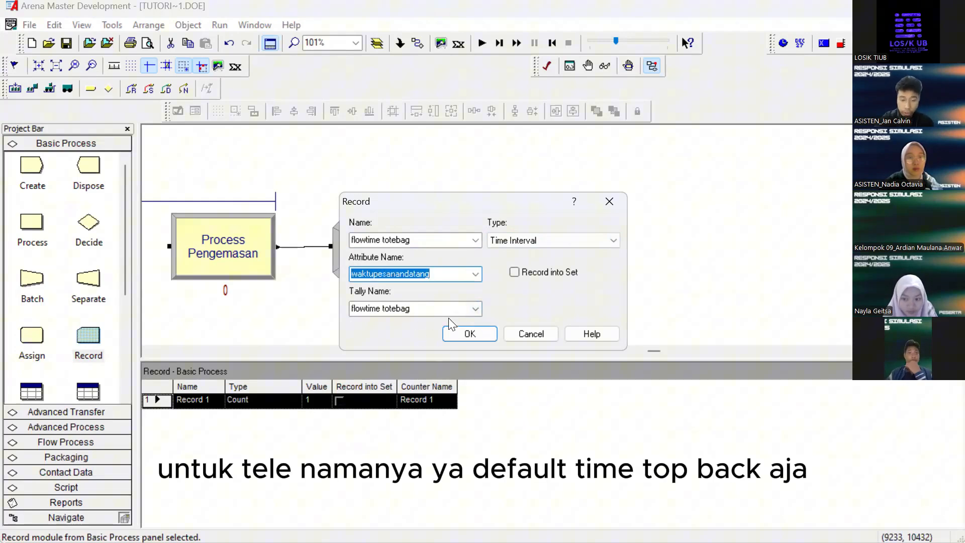
pyautogui.click(478, 333)
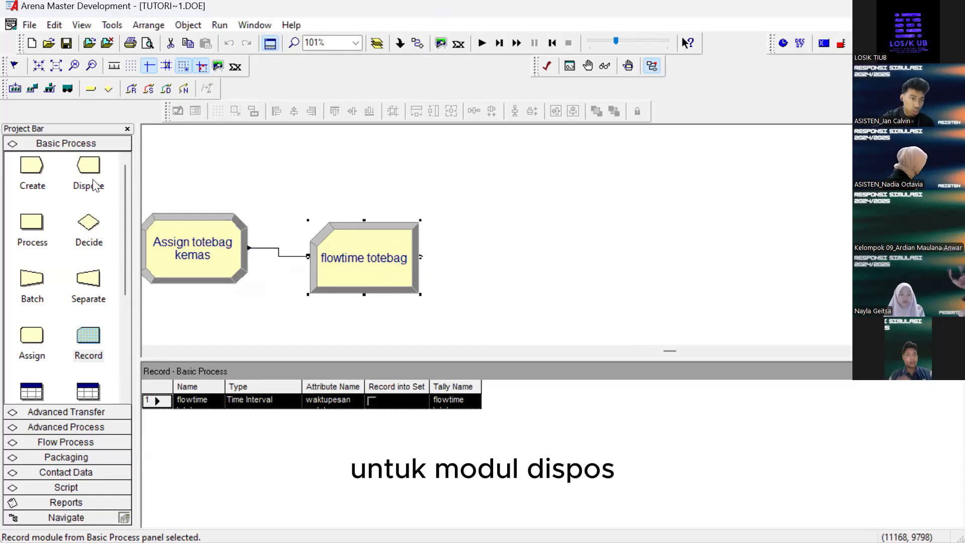
# Place a Dispose module after flowtime totebag and name it "Dispose Pesanan"
pyautogui.moveTo(90, 174); pyautogui.dragTo(497, 257)
pyautogui.click(528, 206)
pyautogui.click(566, 246)
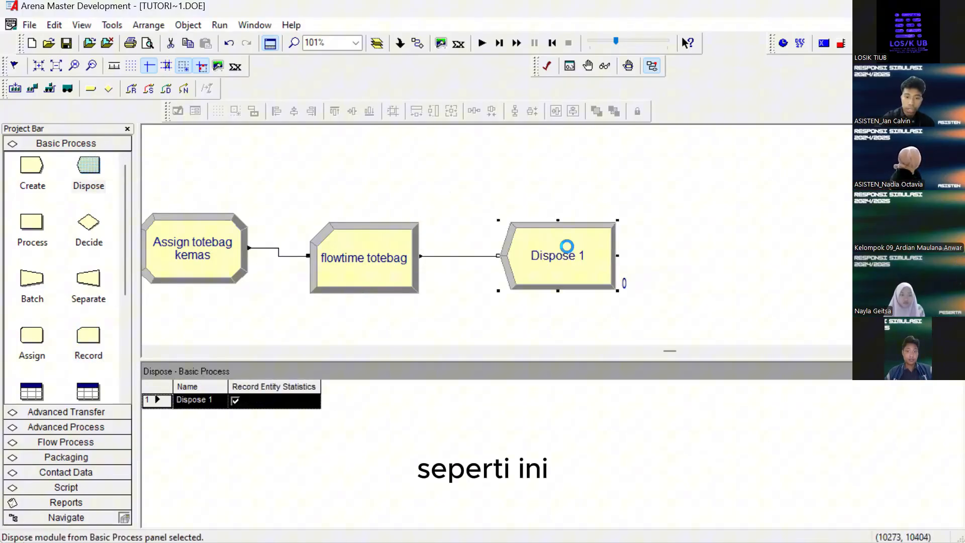
pyautogui.click(465, 261)
pyautogui.press('BackSpace')
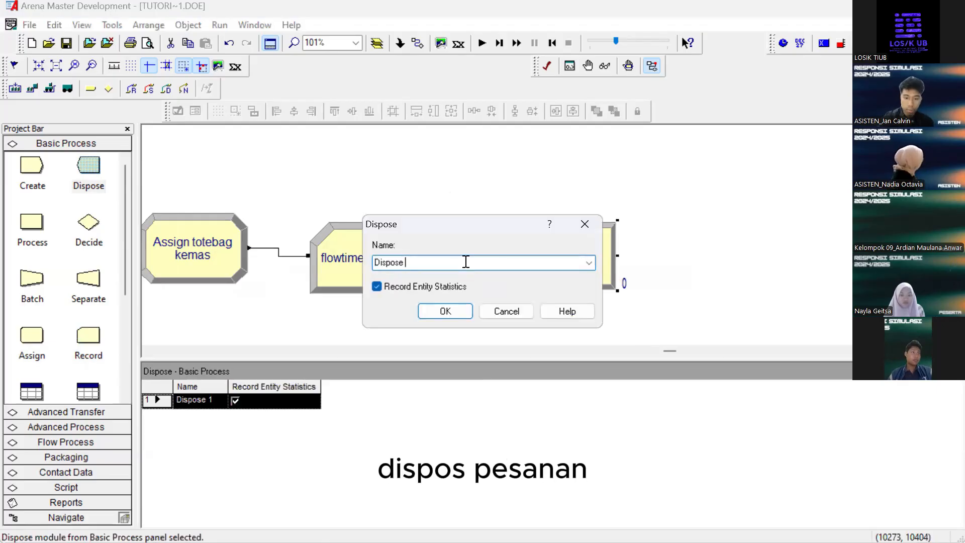
pyautogui.write('Pesanan')
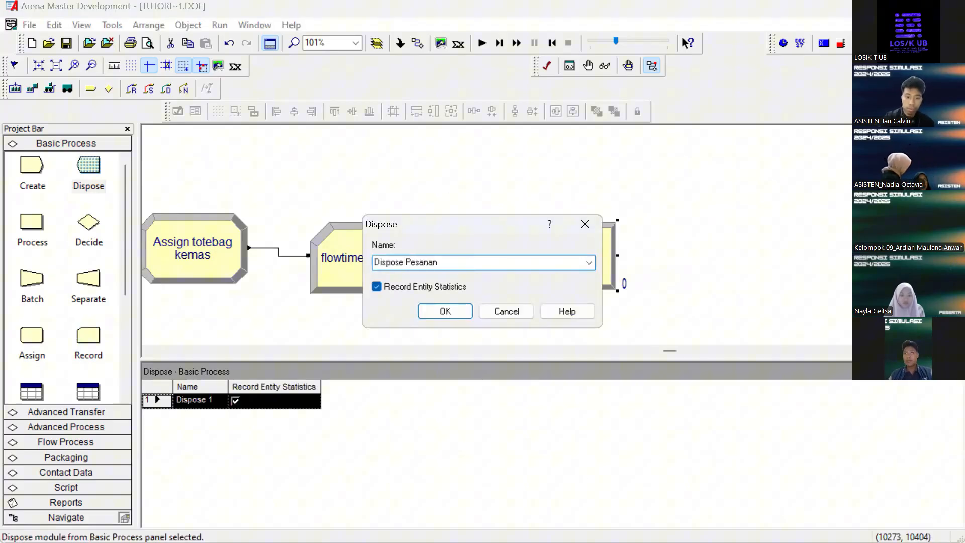
pyautogui.press('Return')
pyautogui.scroll(-3, 565, 186)
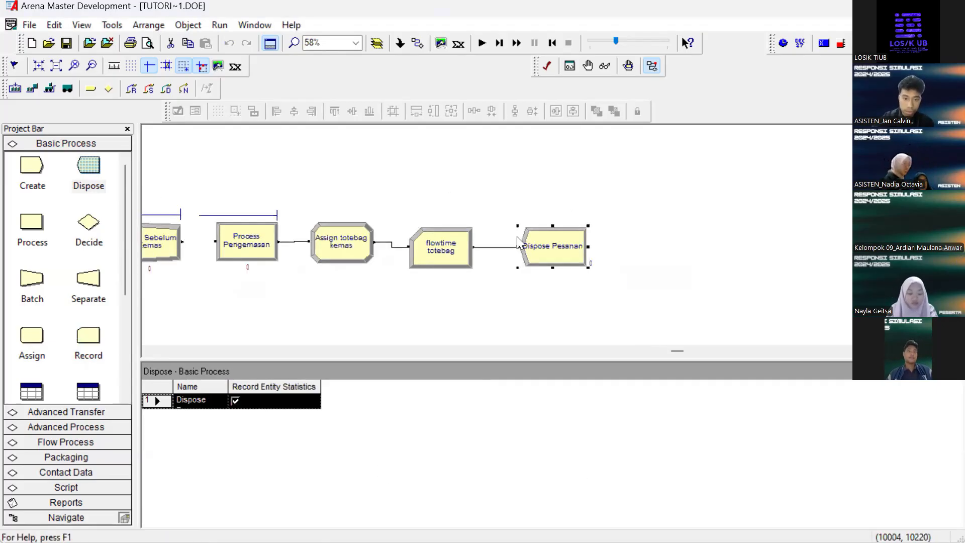
# Connect both outputs of Match sebelum kemas to Batch Sebelum Kemas, and connect Batch Sebelum Kemas to Process Pengemasan
pyautogui.click(538, 174)
pyautogui.scroll(1, 538, 172)
pyautogui.scroll(-4, 539, 173)
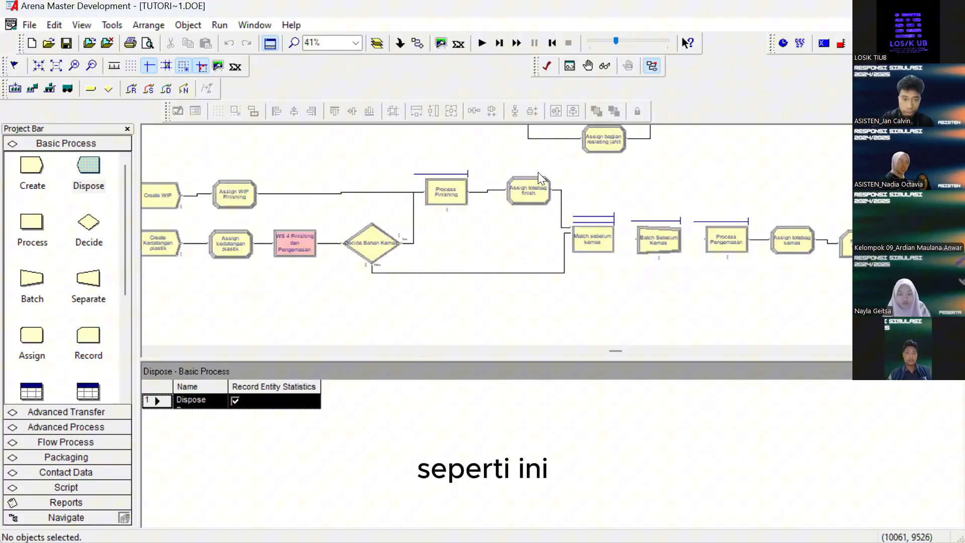
pyautogui.scroll(5, 548, 267)
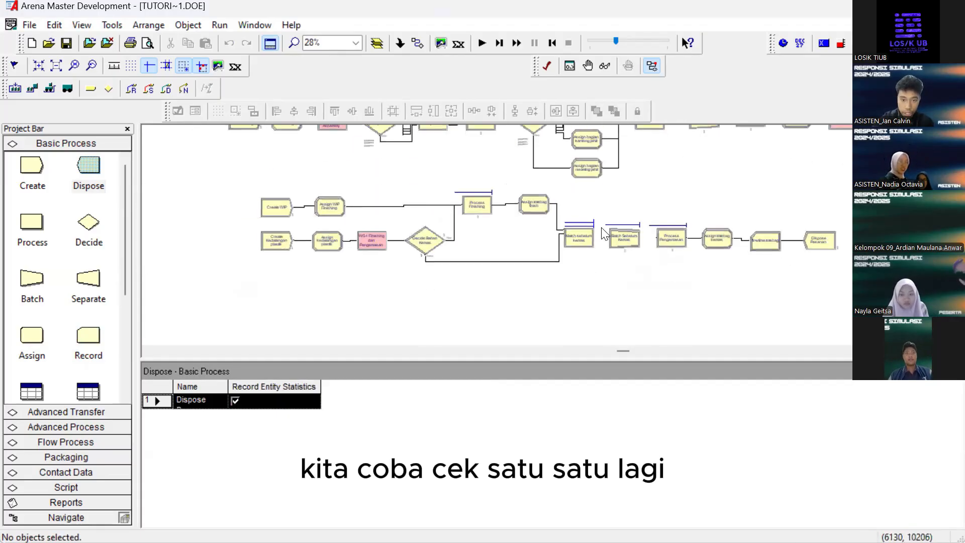
pyautogui.scroll(1, 775, 226)
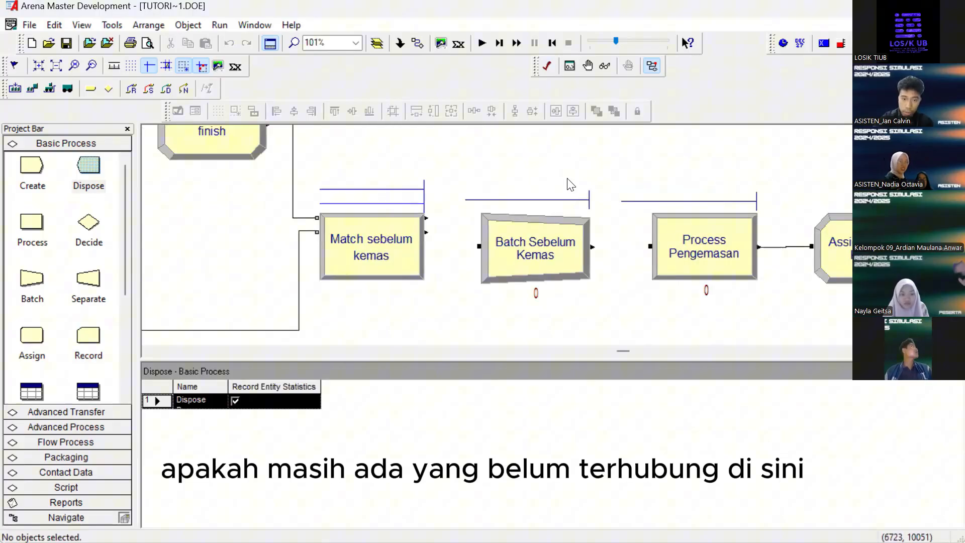
pyautogui.hscroll(2, 447, 230)
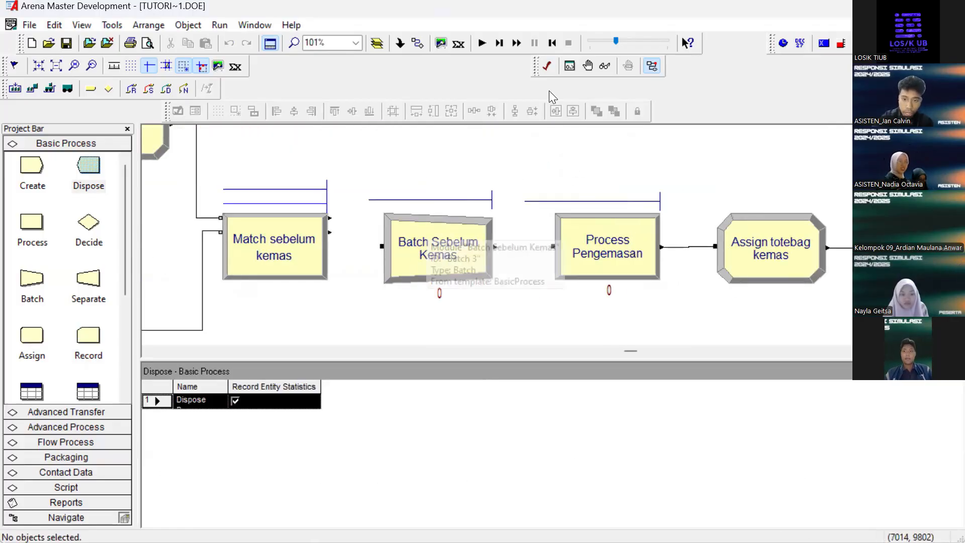
pyautogui.click(423, 42)
pyautogui.click(330, 218)
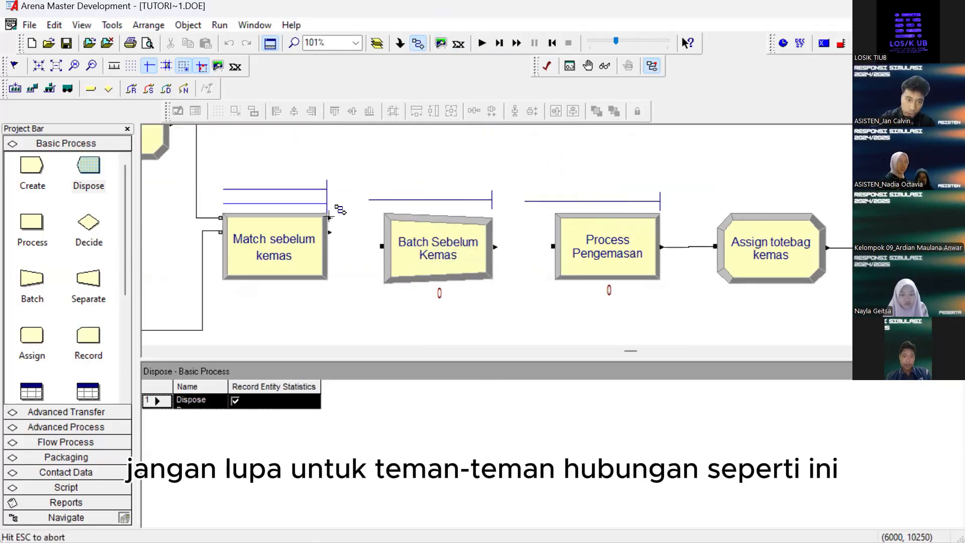
pyautogui.click(382, 246)
pyautogui.click(330, 232)
pyautogui.click(382, 246)
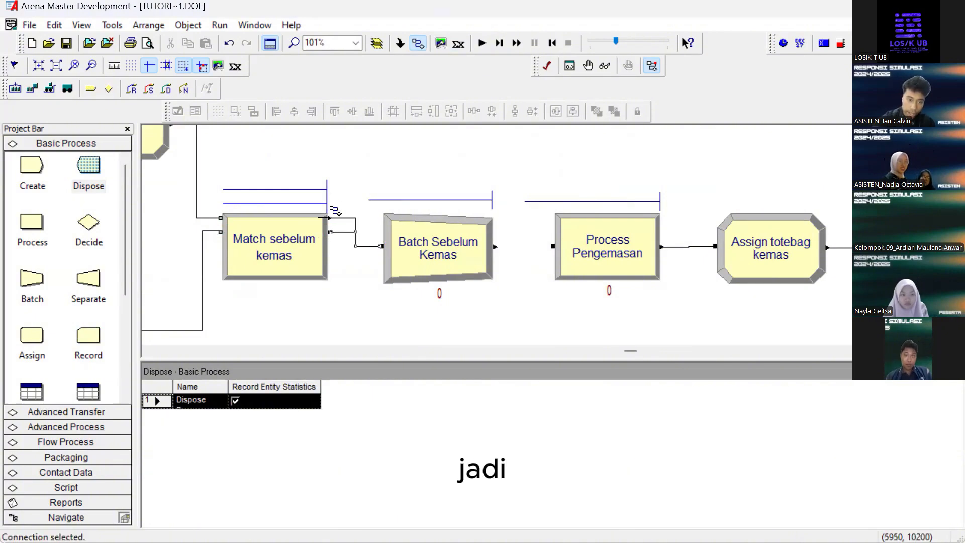
pyautogui.click(495, 247)
pyautogui.click(592, 235)
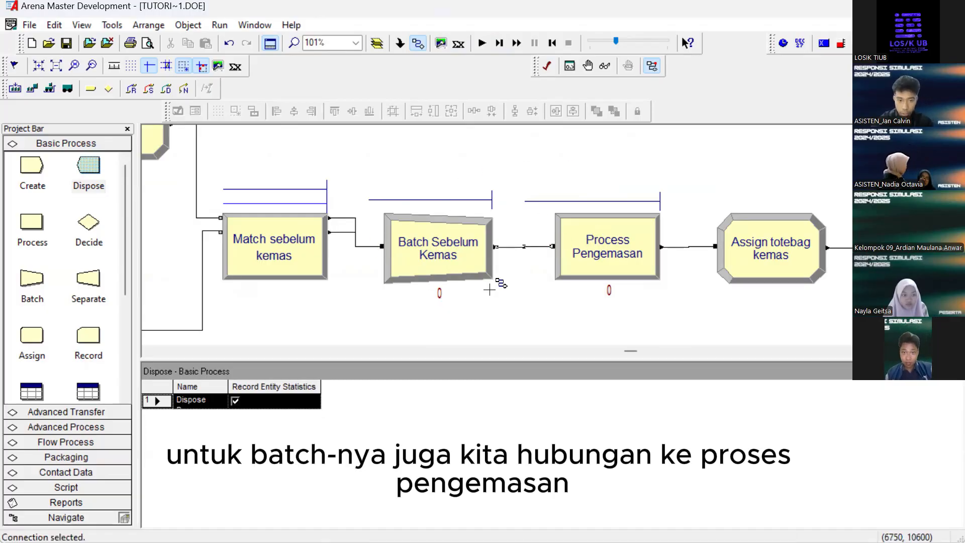
# Review the whole model flow, from the fabric cutting to the packaging modules, for missing connections
pyautogui.scroll(-4, 650, 251)
pyautogui.scroll(3, 608, 230)
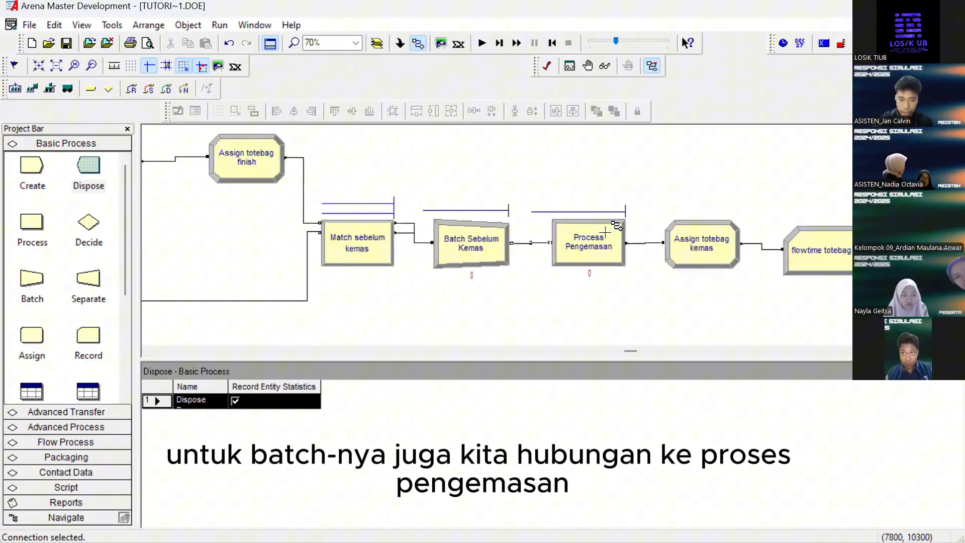
pyautogui.hscroll(-5, 596, 224)
pyautogui.scroll(2, 591, 220)
pyautogui.scroll(2, 592, 220)
pyautogui.scroll(-4, 591, 220)
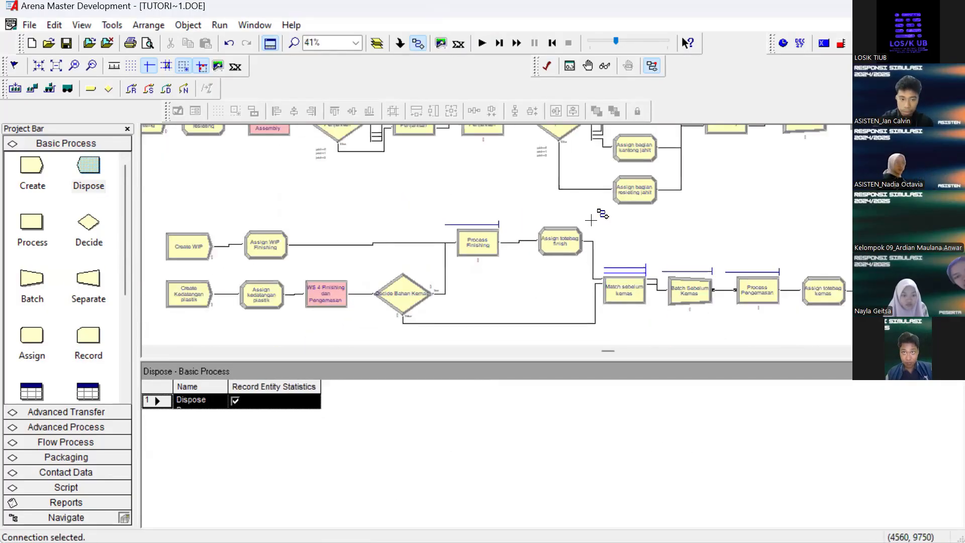
pyautogui.hscroll(-3, 591, 220)
pyautogui.scroll(2, 591, 220)
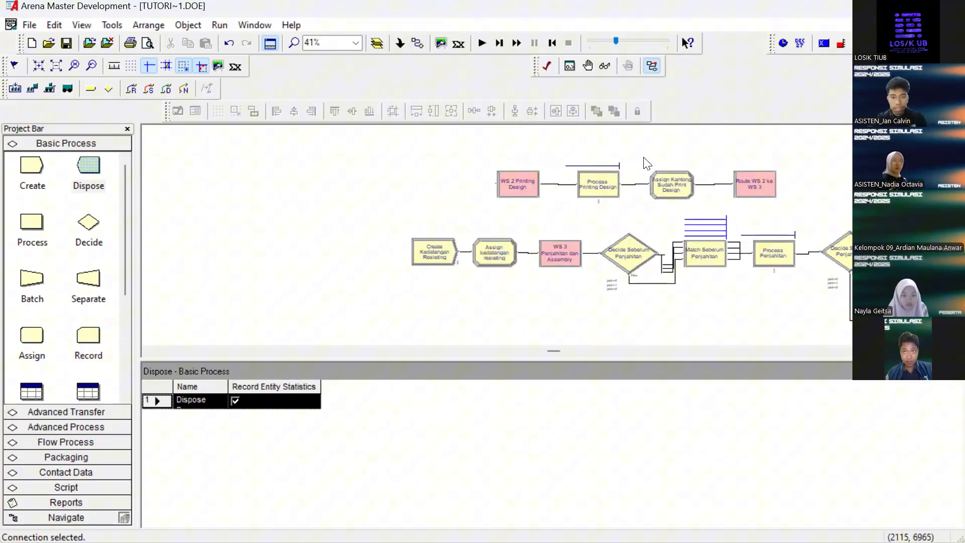
pyautogui.hscroll(6, 655, 150)
pyautogui.scroll(1, 647, 200)
pyautogui.hscroll(-1, 647, 199)
pyautogui.scroll(15, 648, 200)
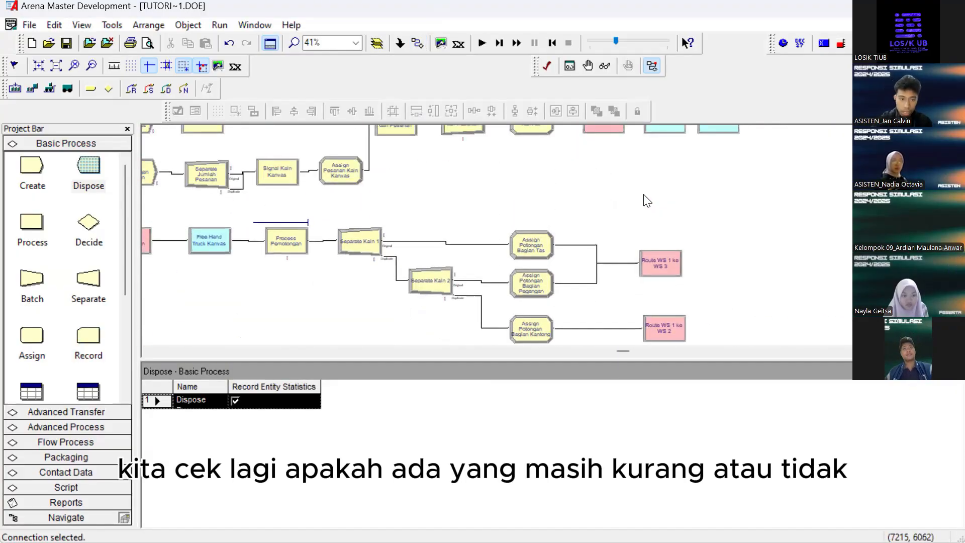
pyautogui.hscroll(-5, 647, 200)
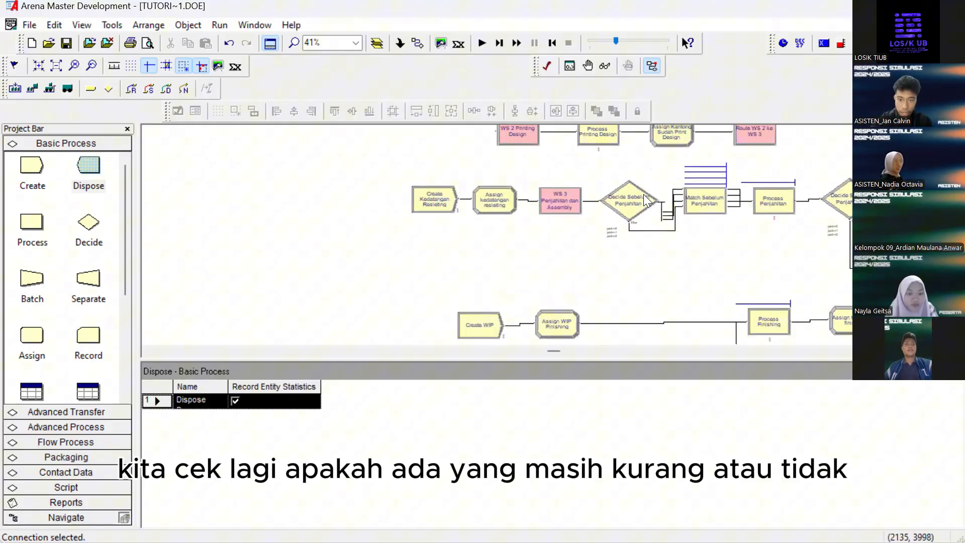
pyautogui.hscroll(5, 647, 200)
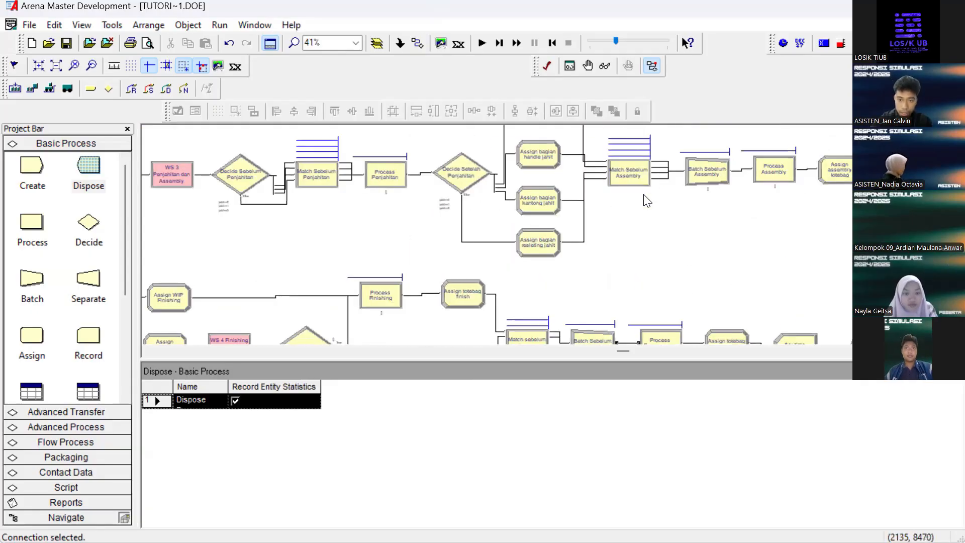
pyautogui.scroll(-4, 646, 200)
pyautogui.scroll(2, 647, 200)
pyautogui.hscroll(-3, 488, 175)
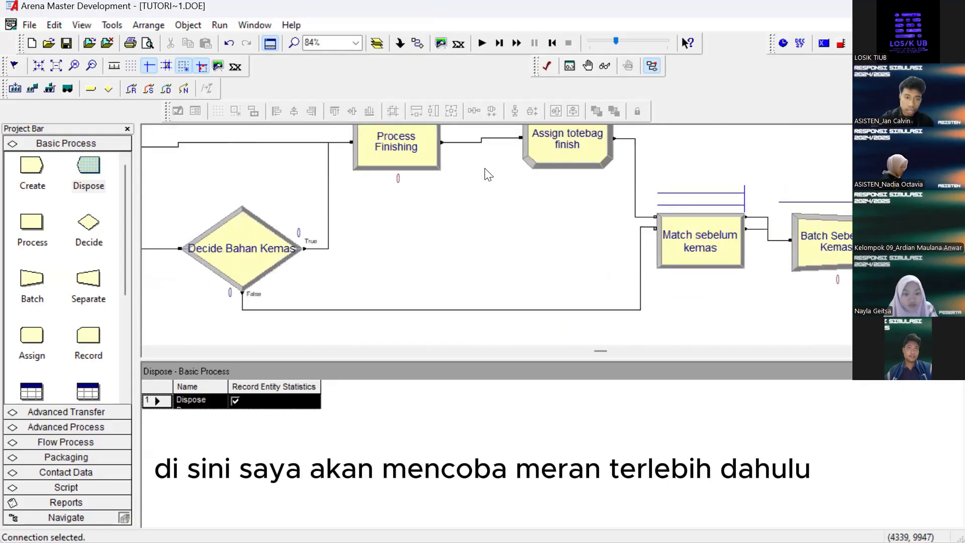
pyautogui.hscroll(-2, 488, 174)
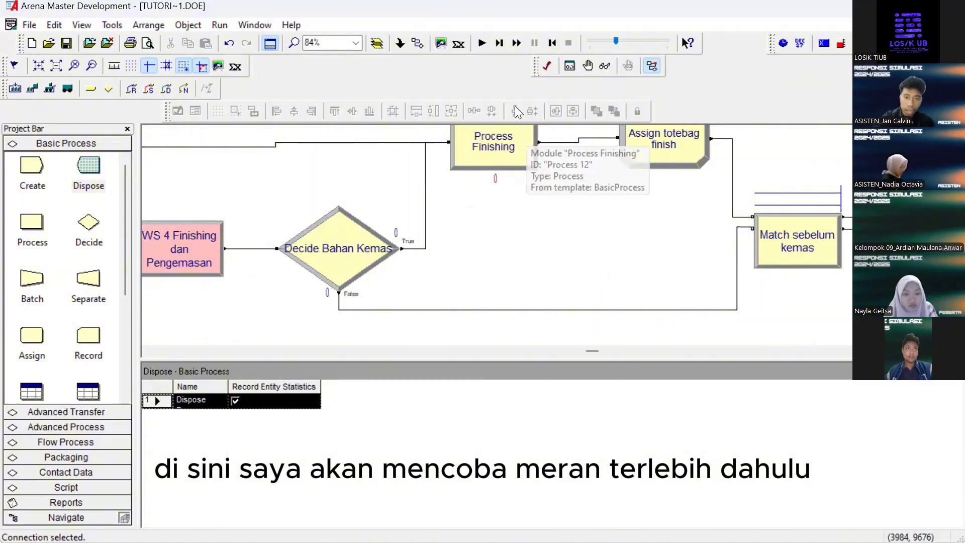
# Run the simulation, close its error report and inspect the settings of the flowtime totebag record
pyautogui.click(485, 48)
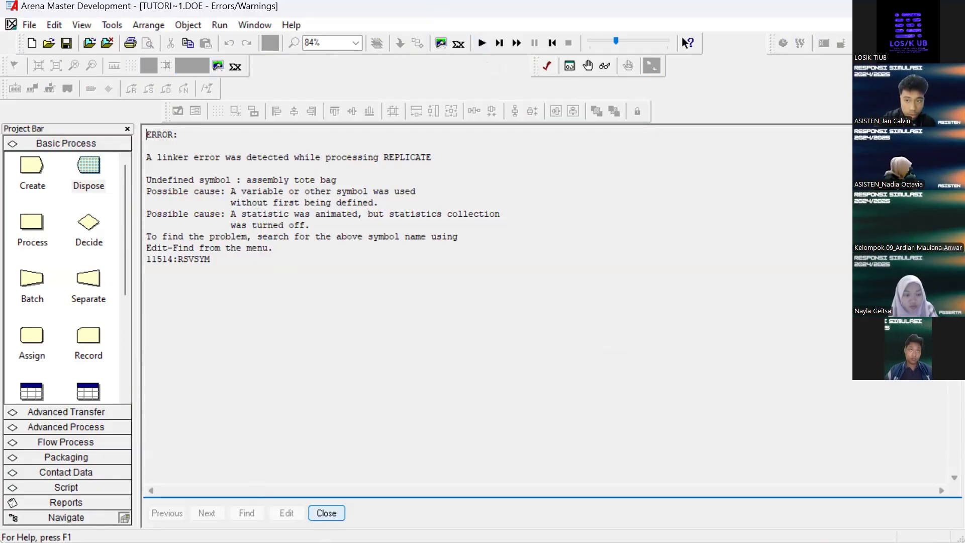
pyautogui.click(328, 512)
pyautogui.hscroll(5, 653, 300)
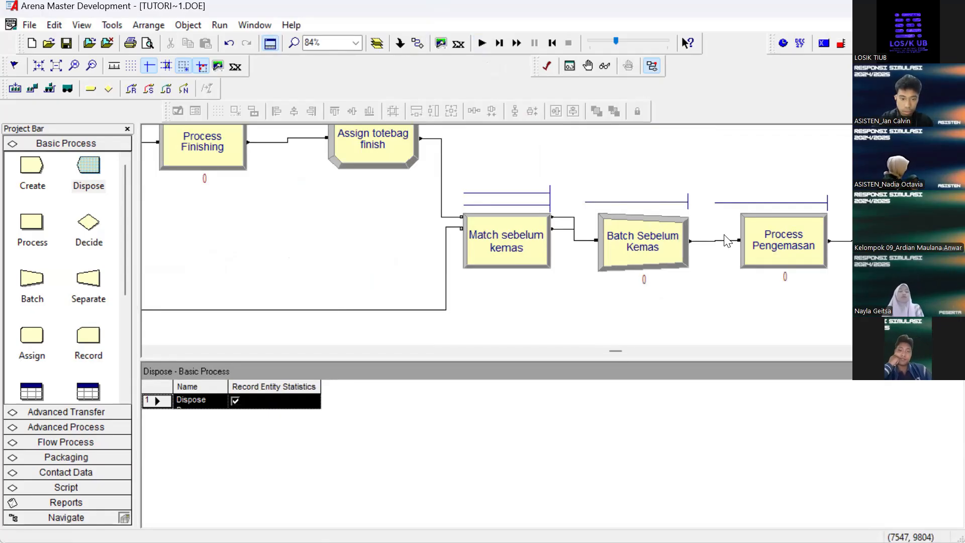
pyautogui.hscroll(5, 726, 238)
pyautogui.scroll(-1, 726, 238)
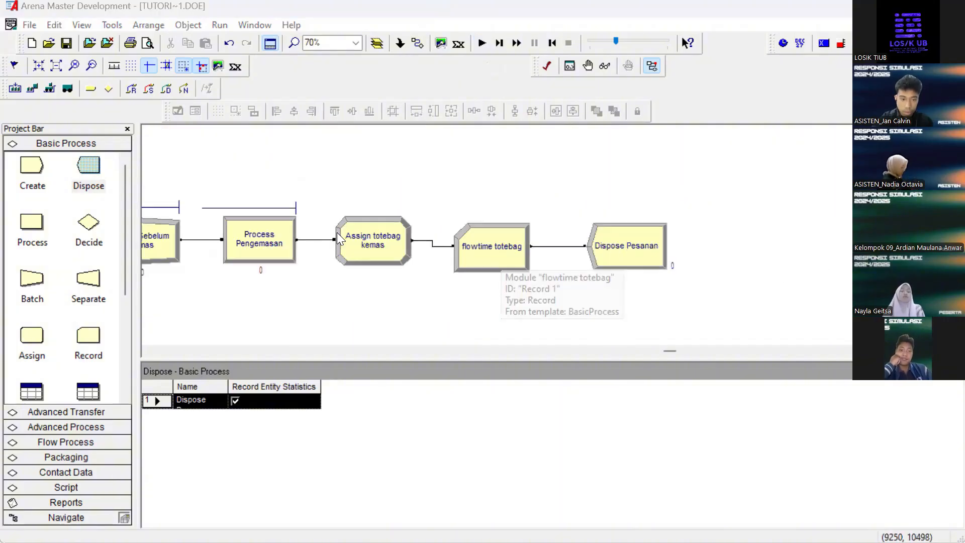
pyautogui.doubleClick(496, 252)
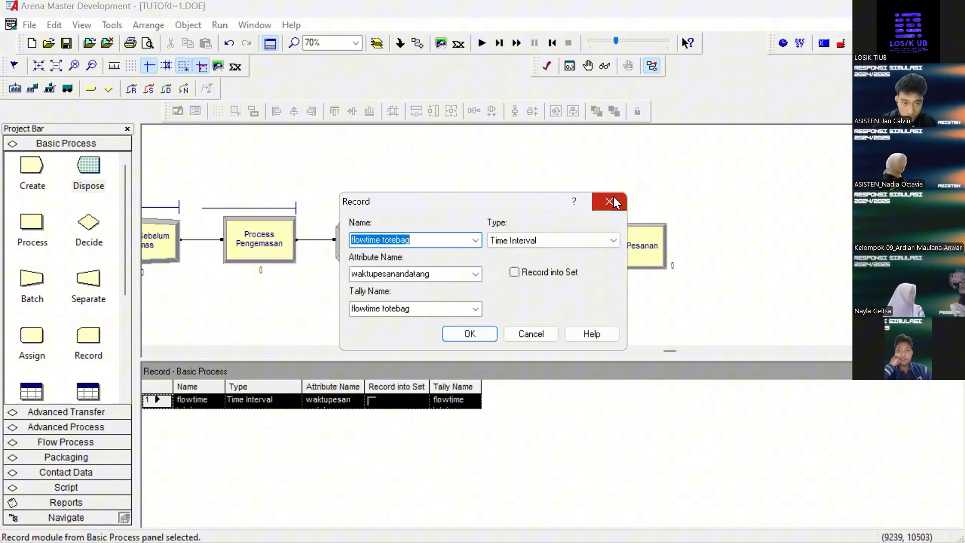
pyautogui.click(610, 201)
# Check the flowtime attribute's expression in Assign totebag kemas against the attributes offered in the Expression Builder
pyautogui.doubleClick(361, 246)
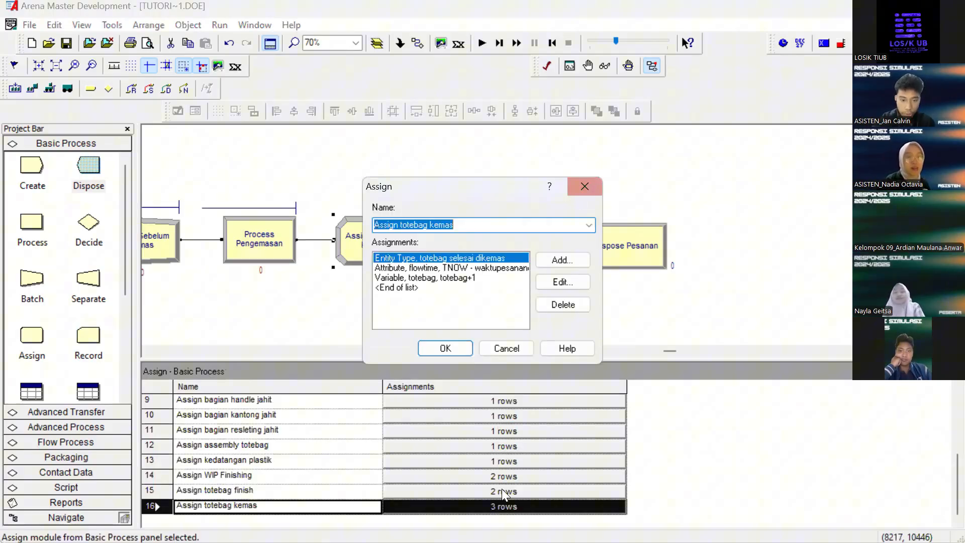
pyautogui.doubleClick(513, 276)
pyautogui.doubleClick(445, 291)
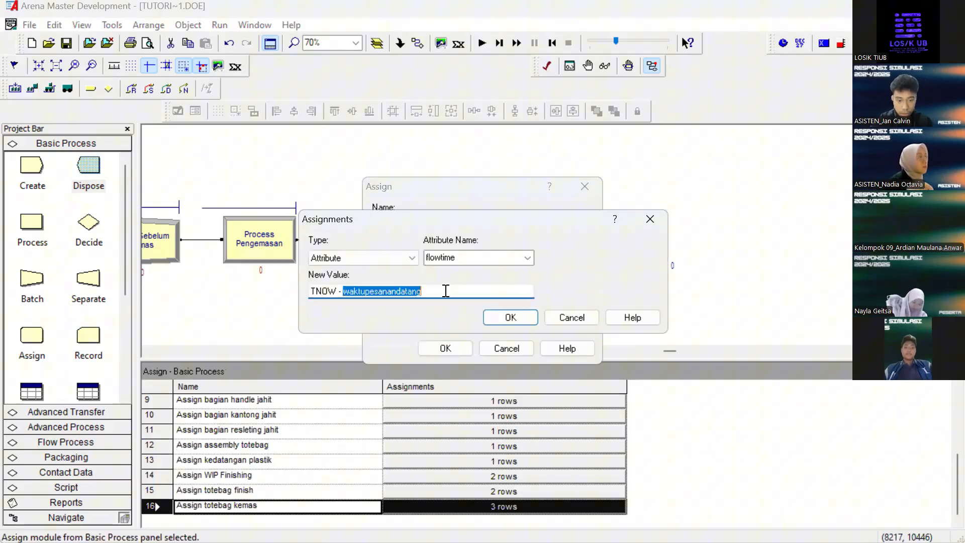
pyautogui.click(485, 384)
pyautogui.click(370, 166)
pyautogui.click(386, 172)
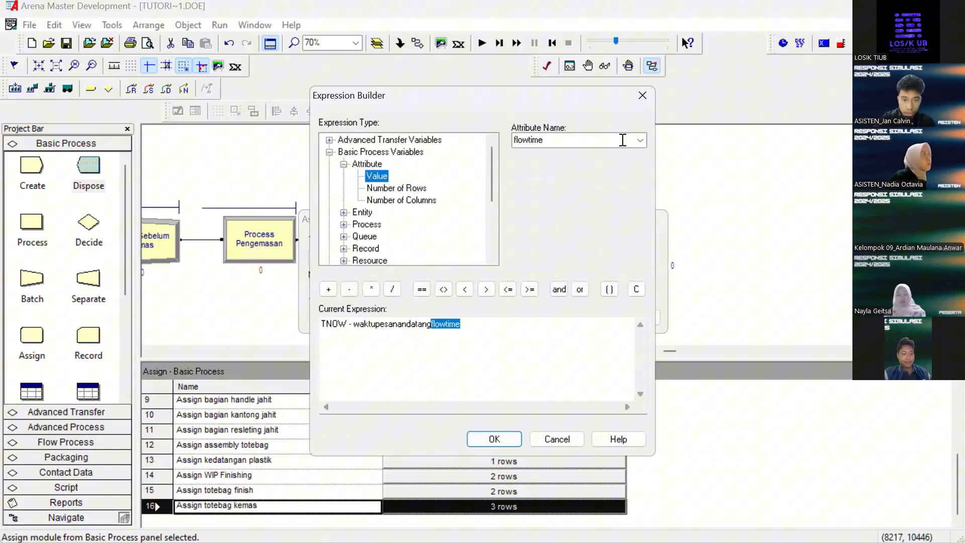
pyautogui.click(639, 142)
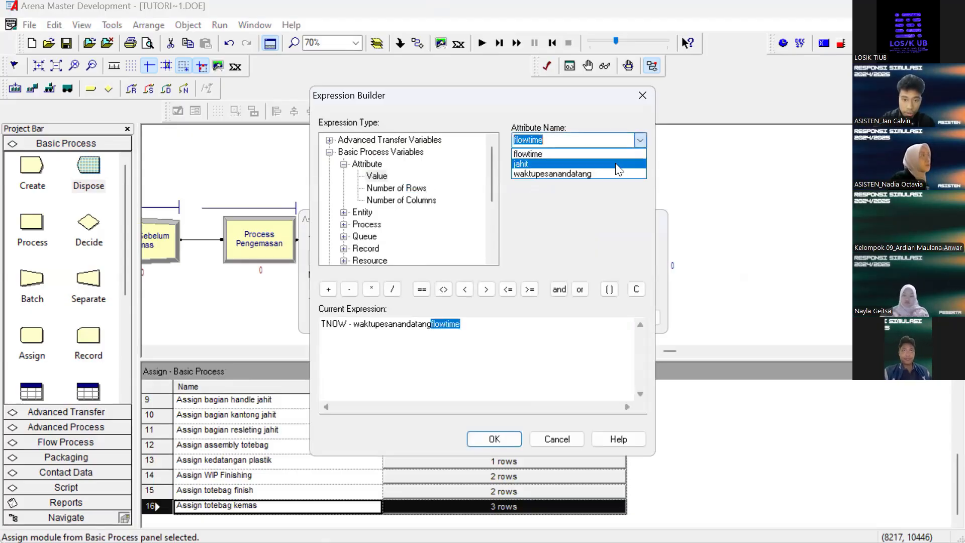
pyautogui.press('Escape')
pyautogui.click(498, 313)
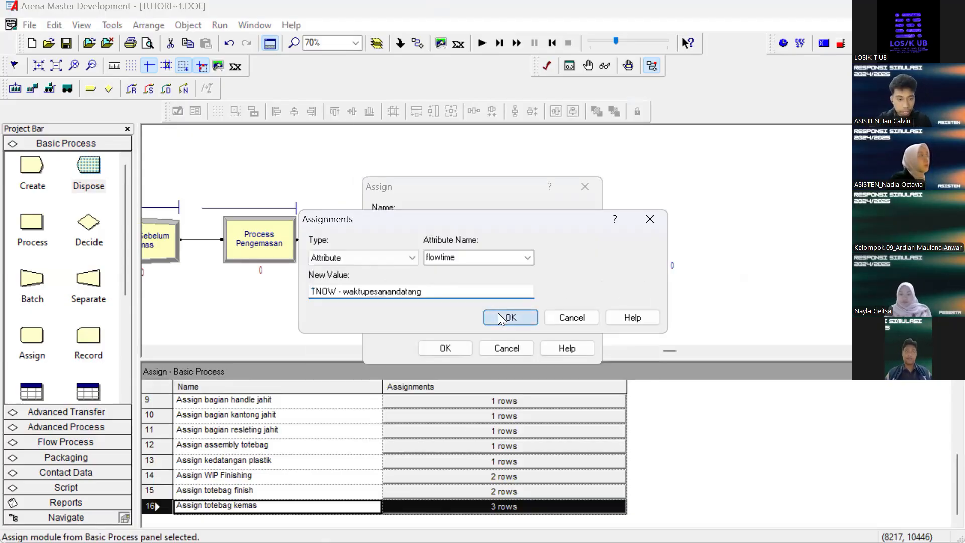
pyautogui.press('Return')
pyautogui.press('Return')
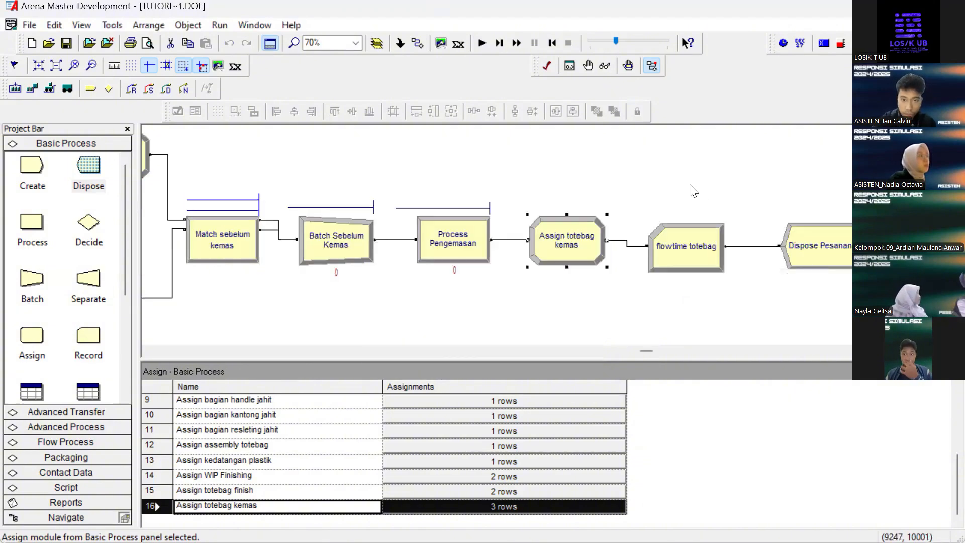
# Run the simulation again, close its error report and return to the WS 4 Finishing dan Pengemasan modules
pyautogui.click(481, 42)
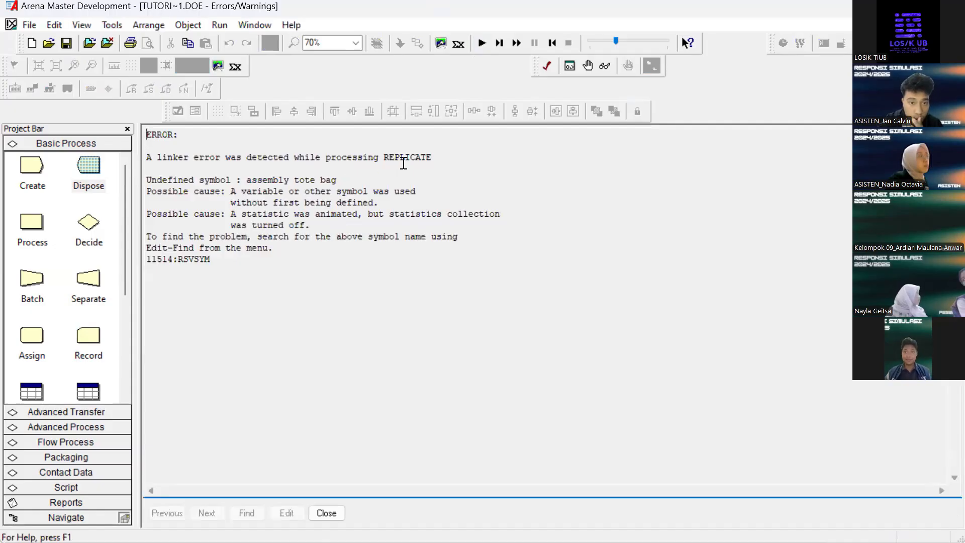
pyautogui.click(331, 513)
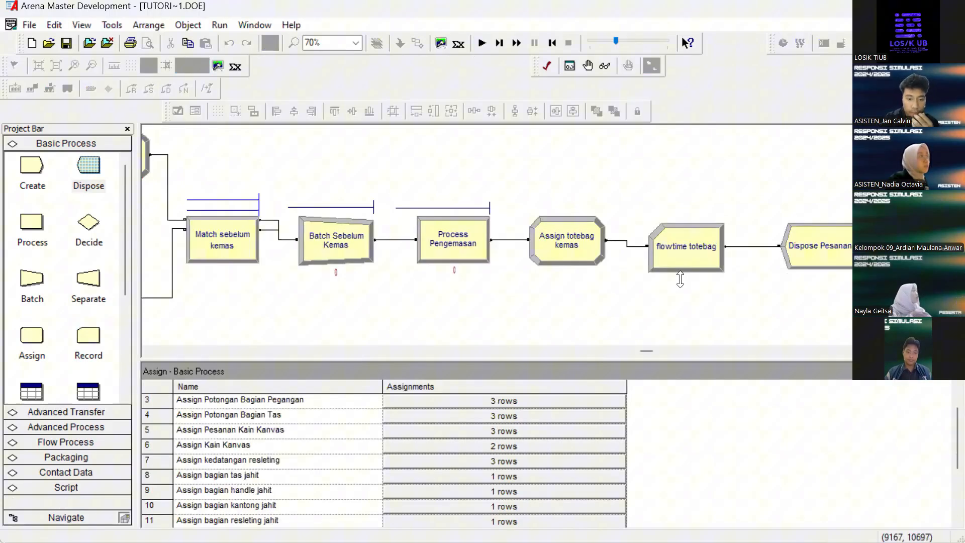
pyautogui.press('Left')
pyautogui.press('Left')
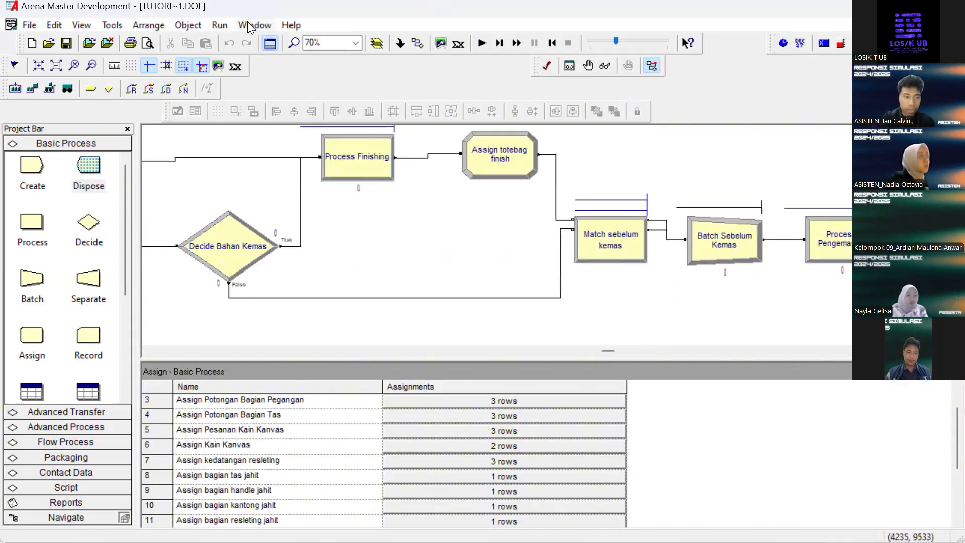
pyautogui.press('-')
pyautogui.press('Left')
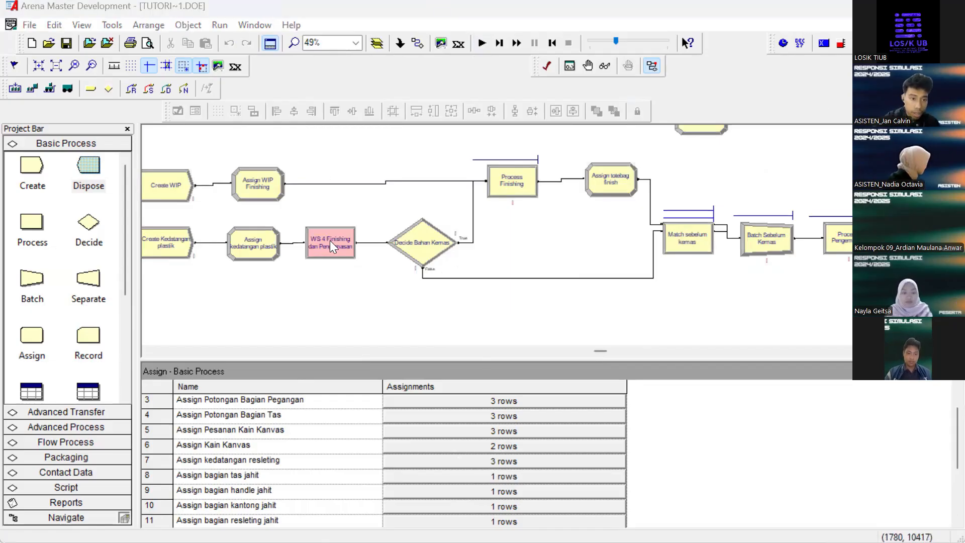
# Set the number of replications to 1 in the replication parameters of the run setup
pyautogui.click(221, 25)
pyautogui.click(213, 23)
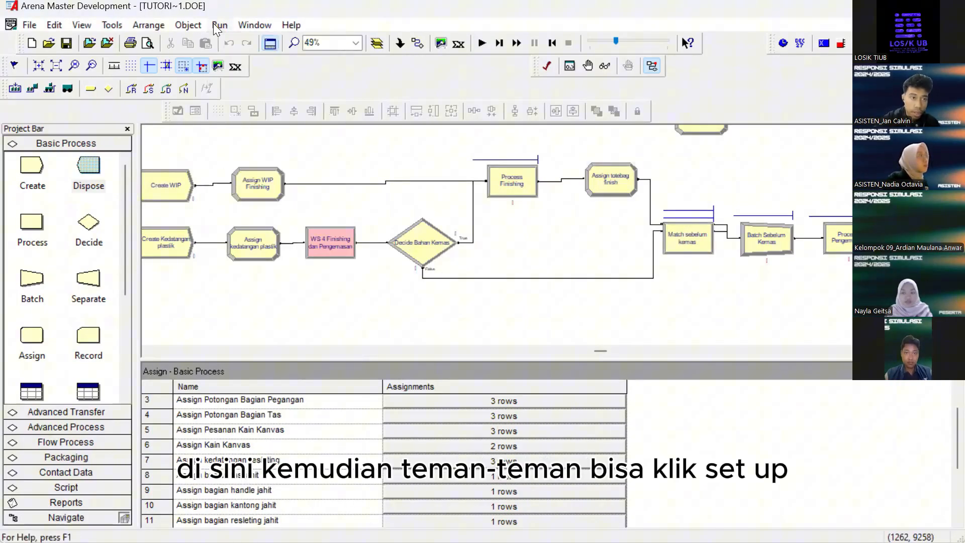
pyautogui.click(213, 23)
pyautogui.click(242, 41)
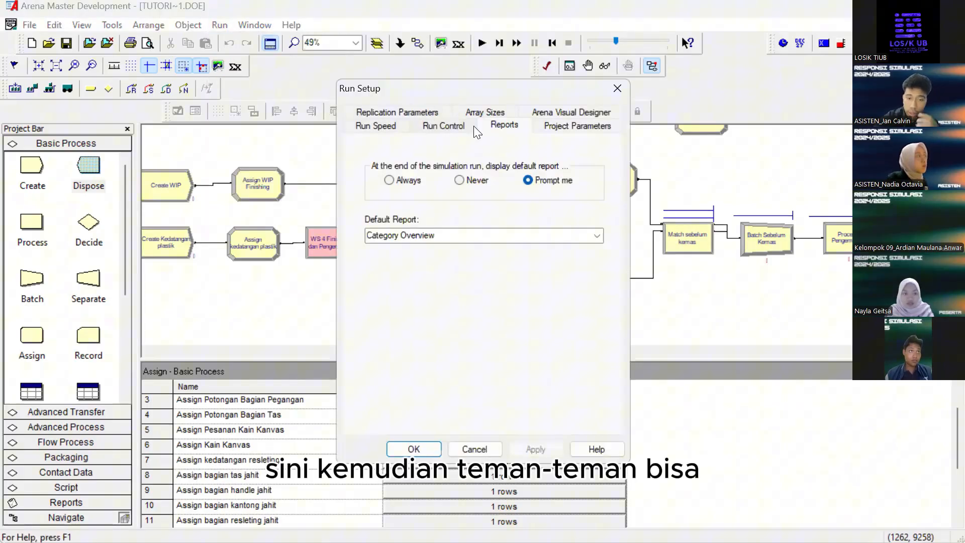
pyautogui.click(423, 110)
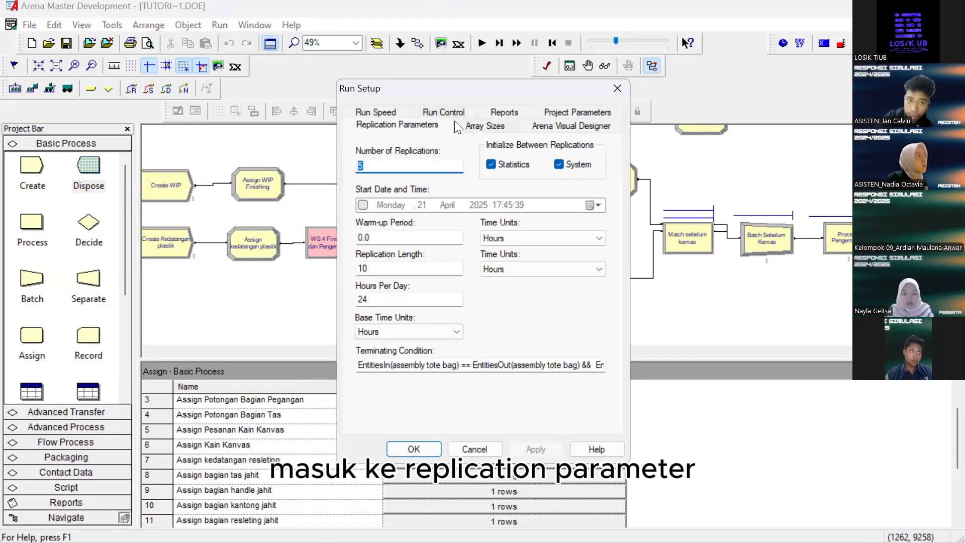
pyautogui.click(421, 125)
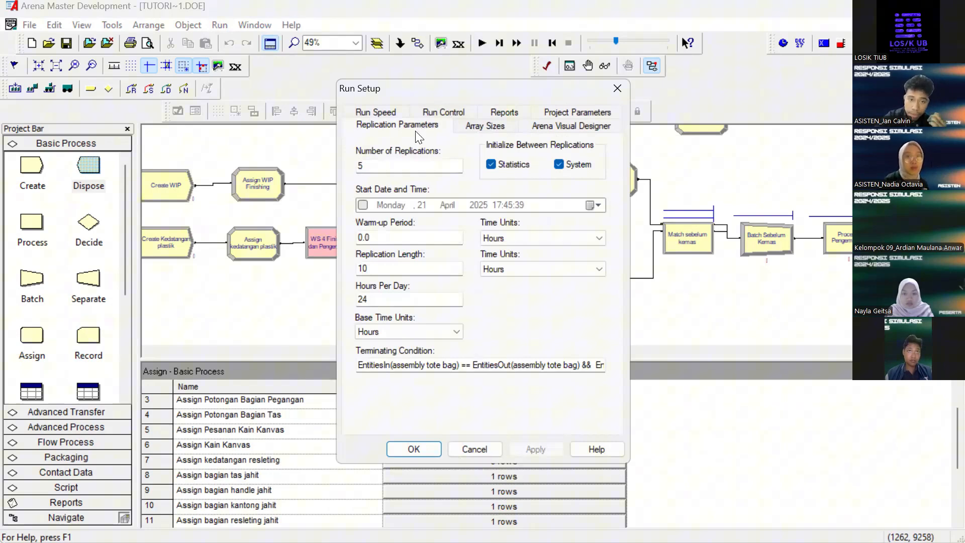
pyautogui.click(401, 165)
pyautogui.press('BackSpace')
pyautogui.write('1')
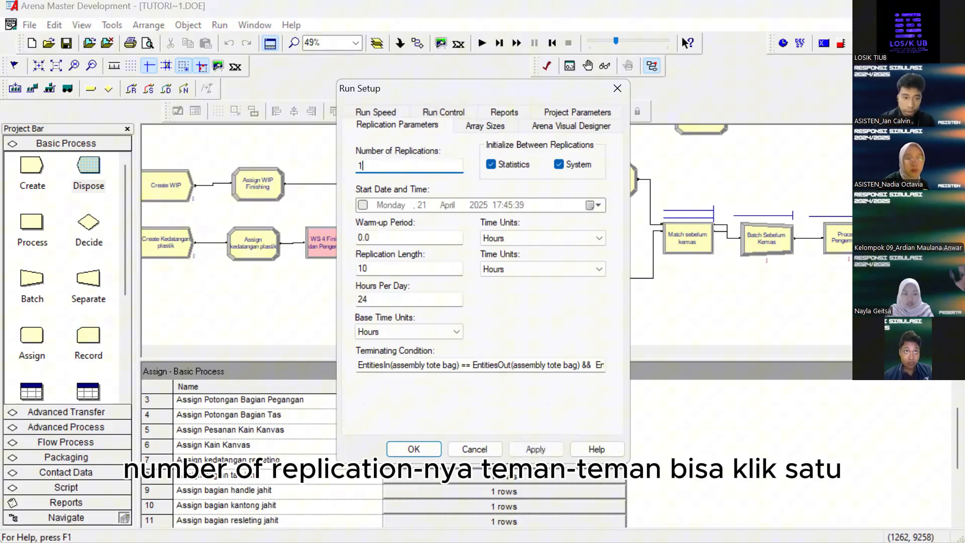
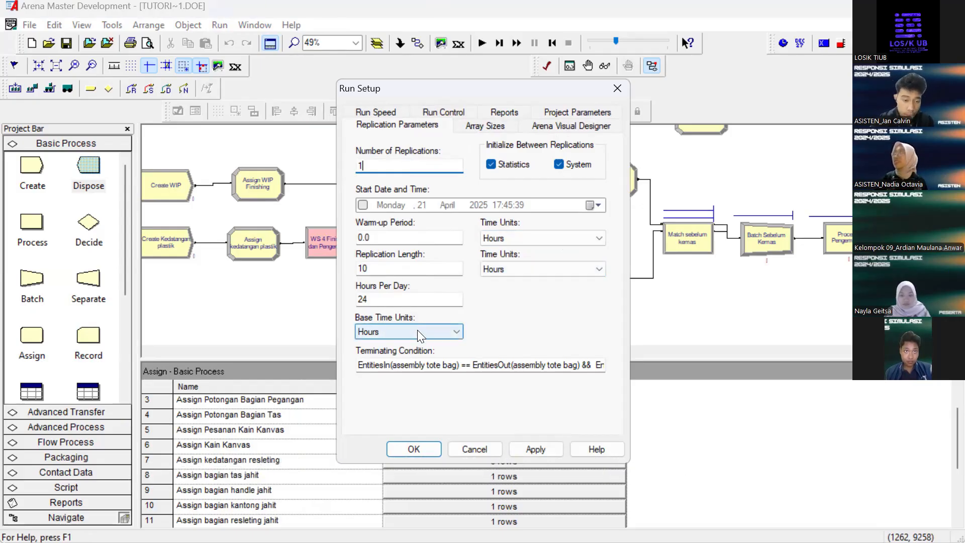
# Clear the whole terminating condition in the replication parameters and apply the run setup
pyautogui.click(431, 363)
pyautogui.hotkey('ctrl', 'a')
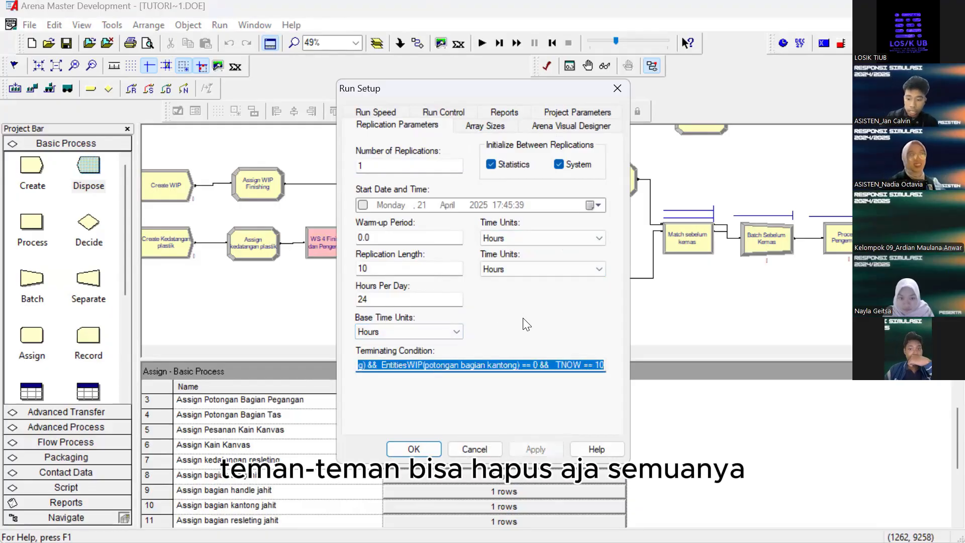
pyautogui.press('BackSpace')
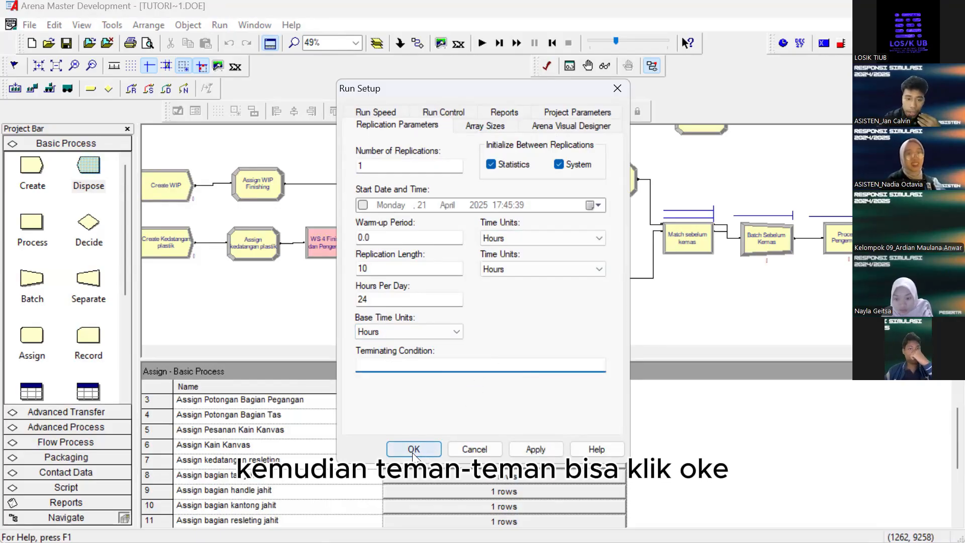
pyautogui.click(413, 453)
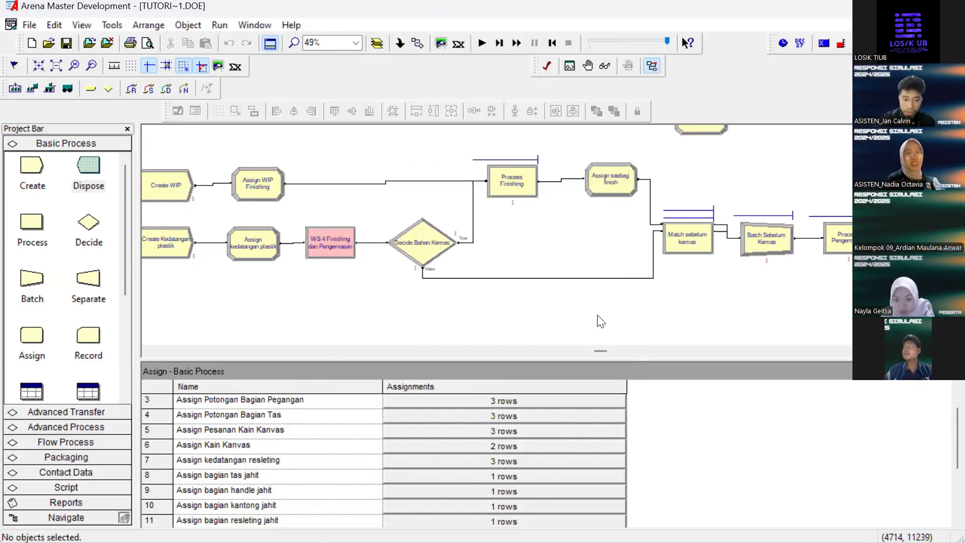
# Run the simulation to completion, watching the packaging modules, and open the results report
pyautogui.click(483, 44)
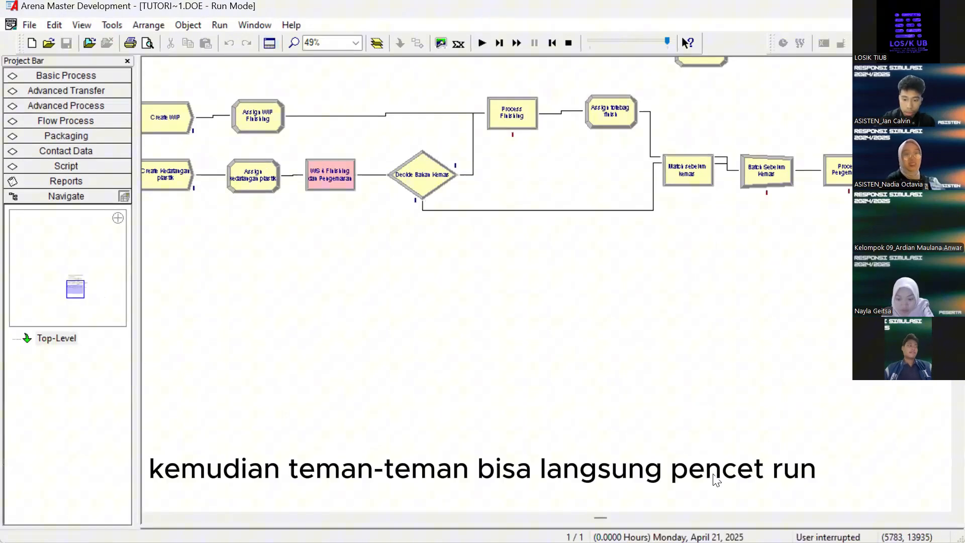
pyautogui.click(478, 44)
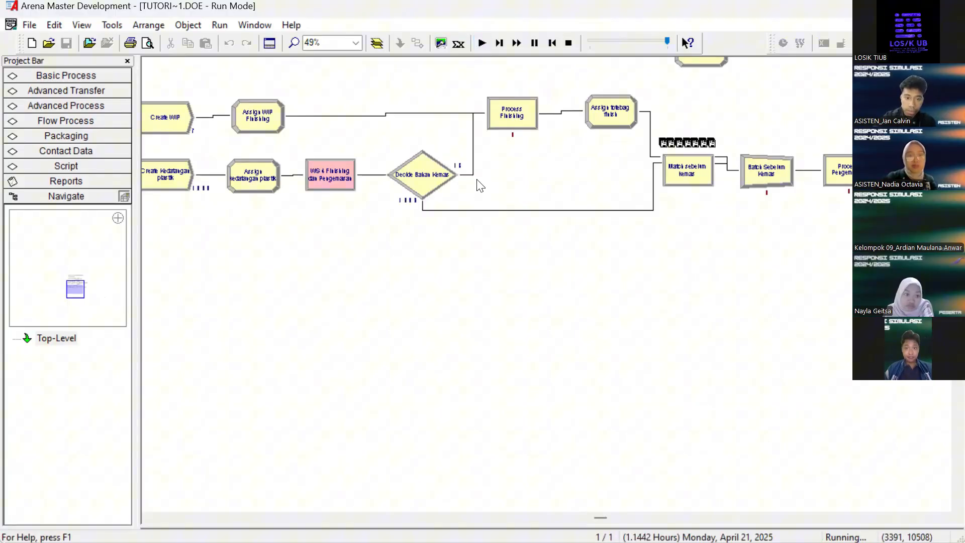
pyautogui.scroll(3, 478, 185)
pyautogui.hscroll(5, 583, 236)
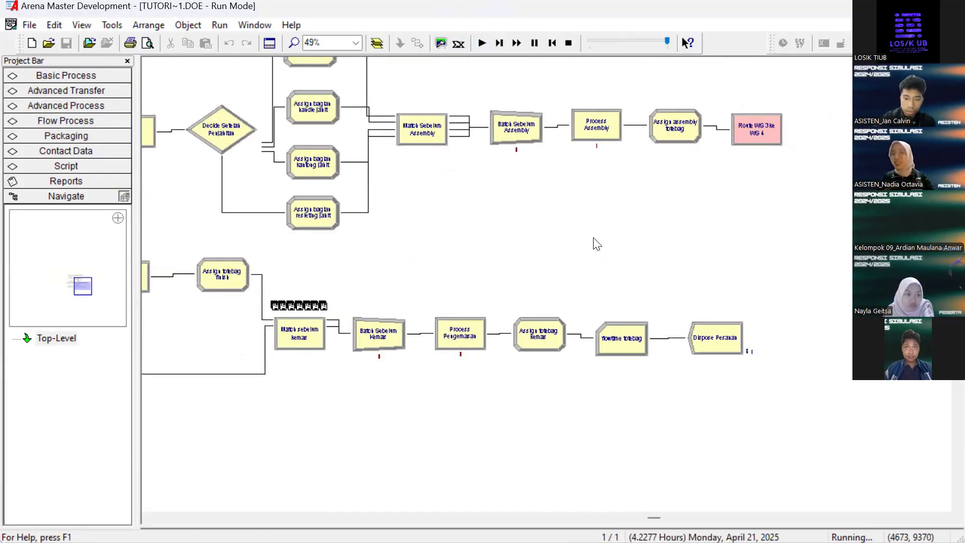
pyautogui.press('+')
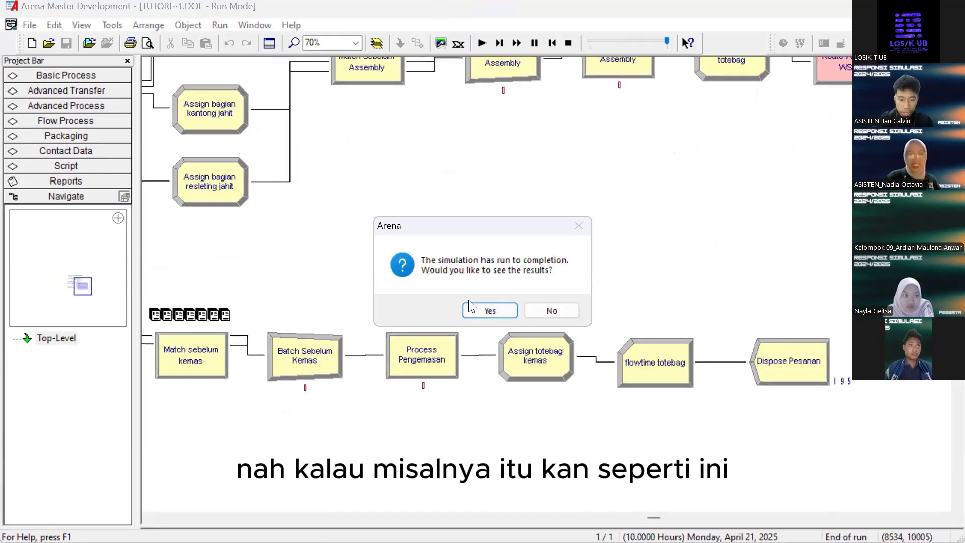
pyautogui.click(487, 310)
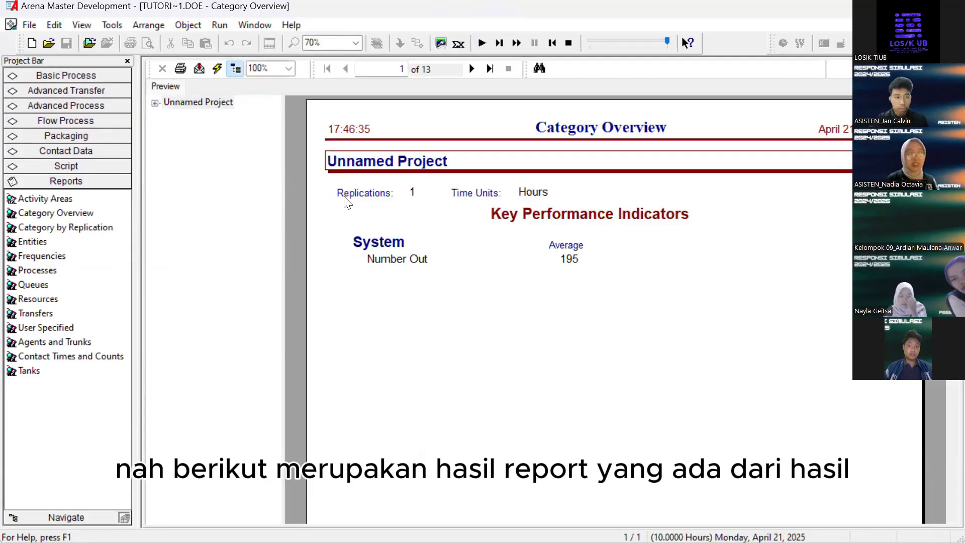
# Examine the Total Time and the other entity time statistics of totebag selesai dikemas in the Category Overview report
pyautogui.click(155, 102)
pyautogui.click(155, 102)
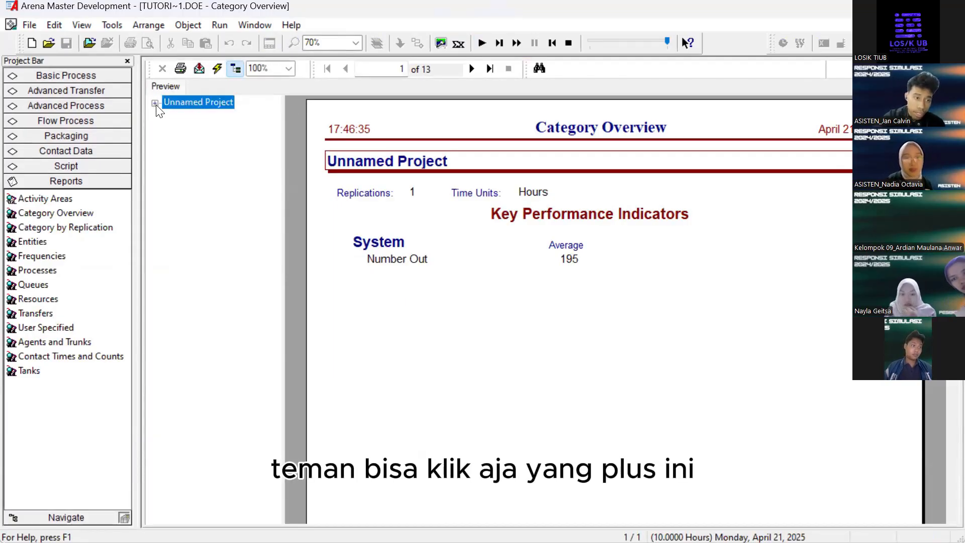
pyautogui.click(155, 103)
pyautogui.click(169, 116)
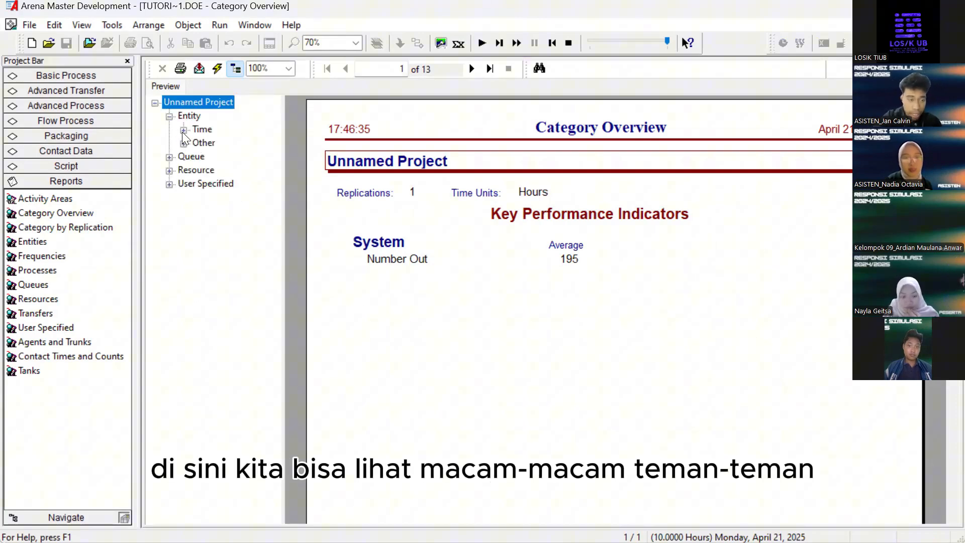
pyautogui.click(184, 129)
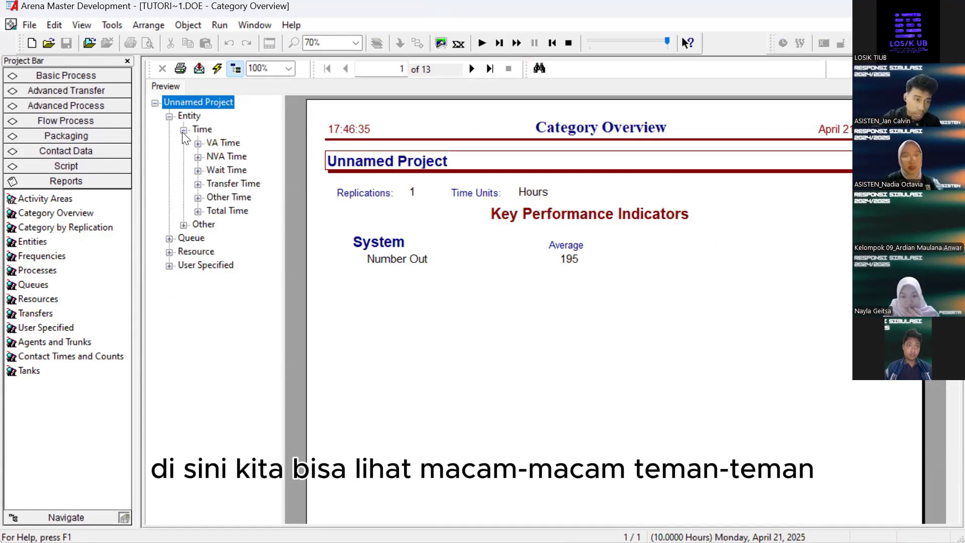
pyautogui.click(227, 212)
pyautogui.scroll(4, 513, 246)
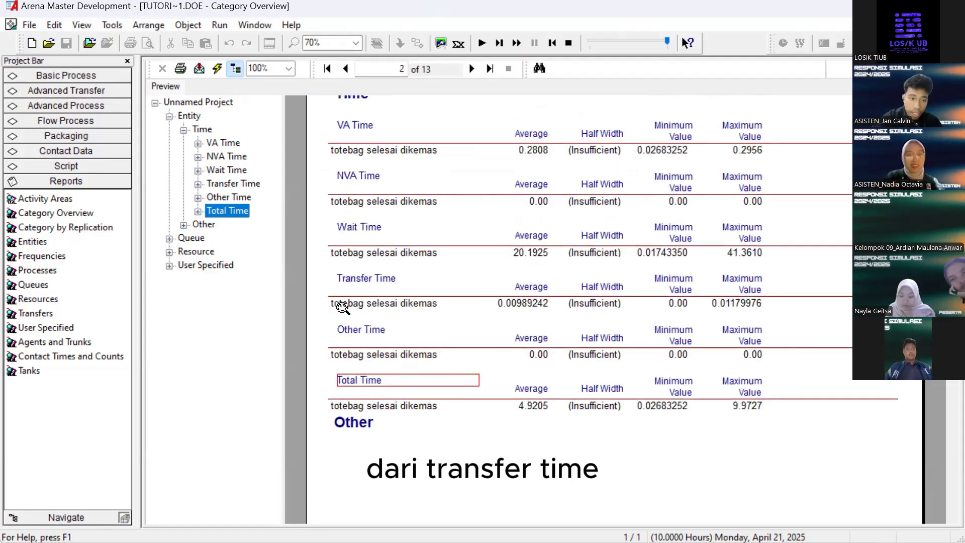
pyautogui.scroll(2, 402, 221)
pyautogui.scroll(-2, 394, 213)
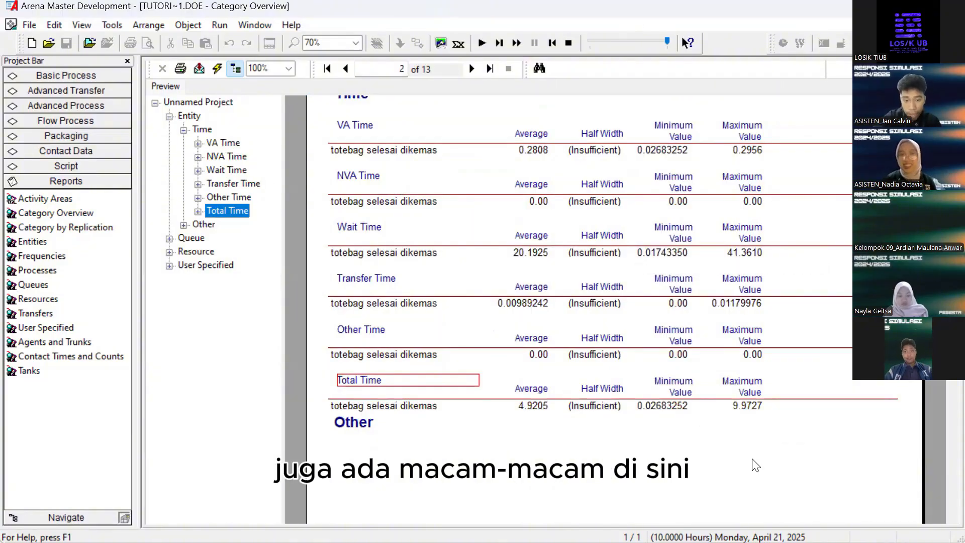
# Examine the Number Out and WIP statistics under the entities' Other section of the report
pyautogui.click(183, 225)
pyautogui.click(221, 252)
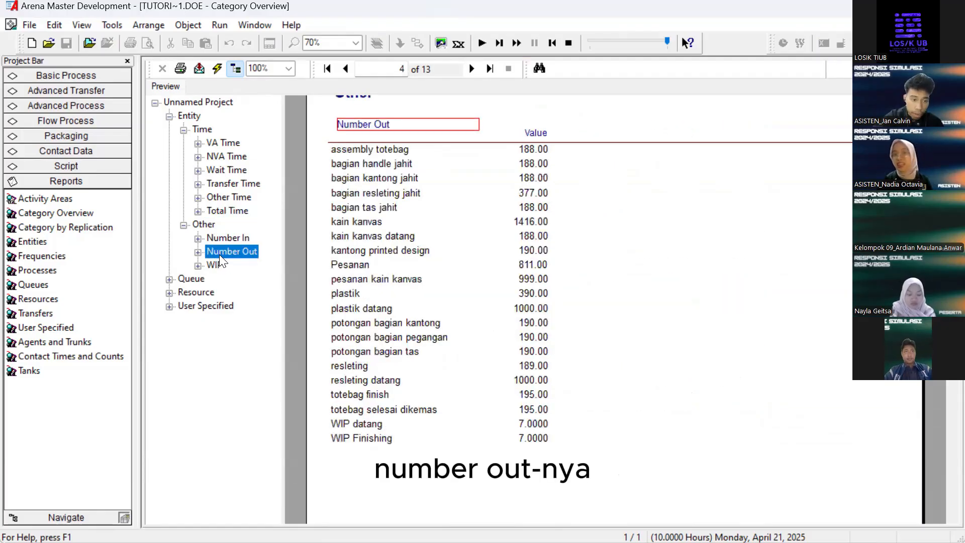
pyautogui.click(217, 267)
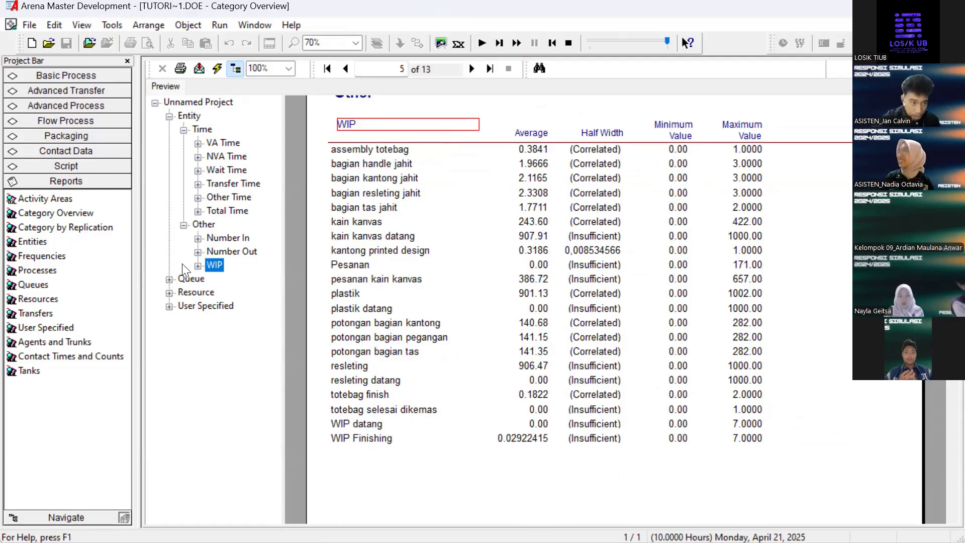
# Examine the Instantaneous Utilization of all machines and operators in the report's Resource Usage section
pyautogui.click(170, 292)
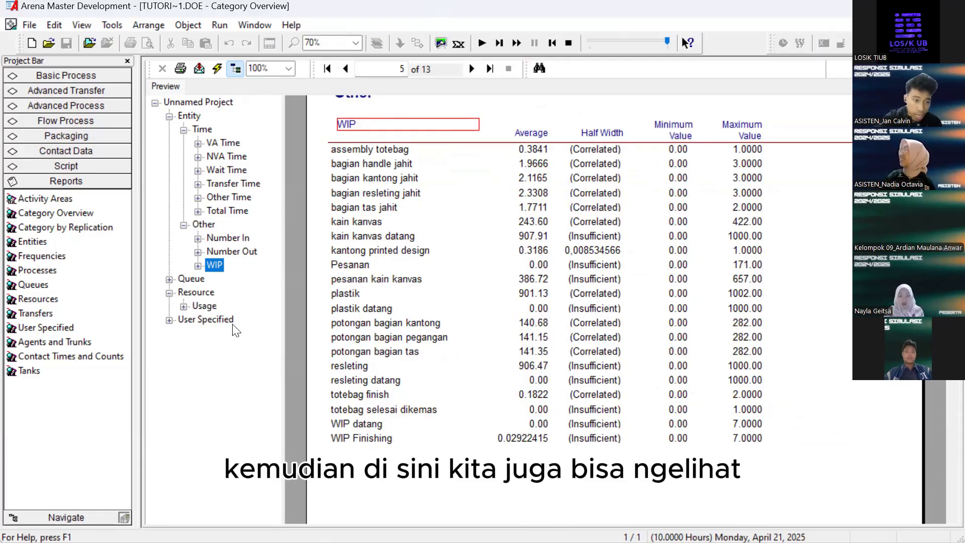
pyautogui.click(184, 305)
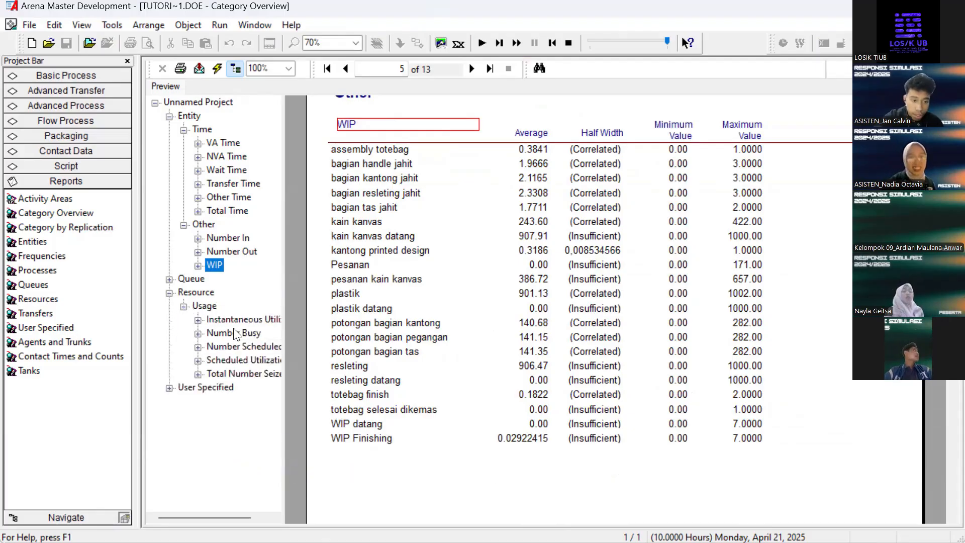
pyautogui.click(212, 319)
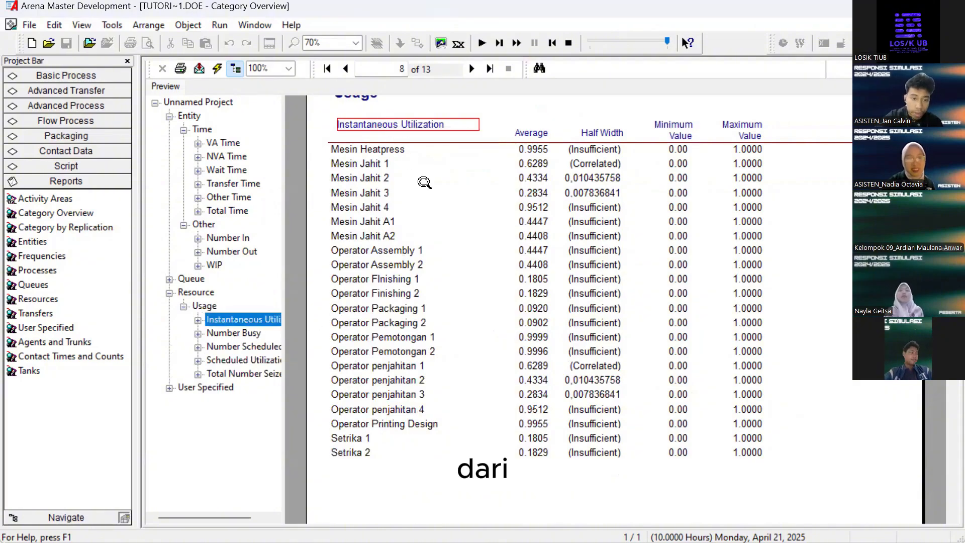
pyautogui.scroll(2, 431, 183)
pyautogui.scroll(-4, 509, 209)
pyautogui.scroll(4, 493, 241)
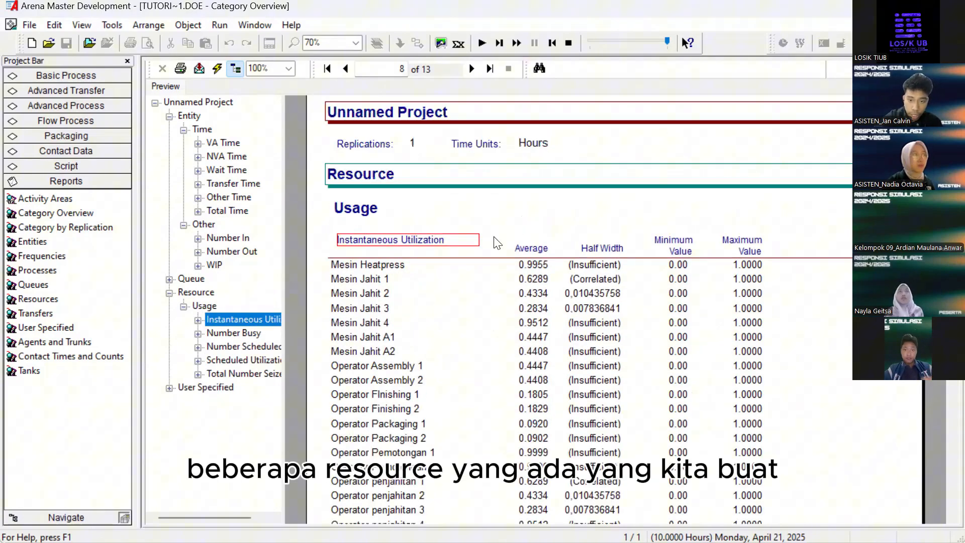
pyautogui.scroll(-4, 717, 255)
pyautogui.scroll(2, 430, 265)
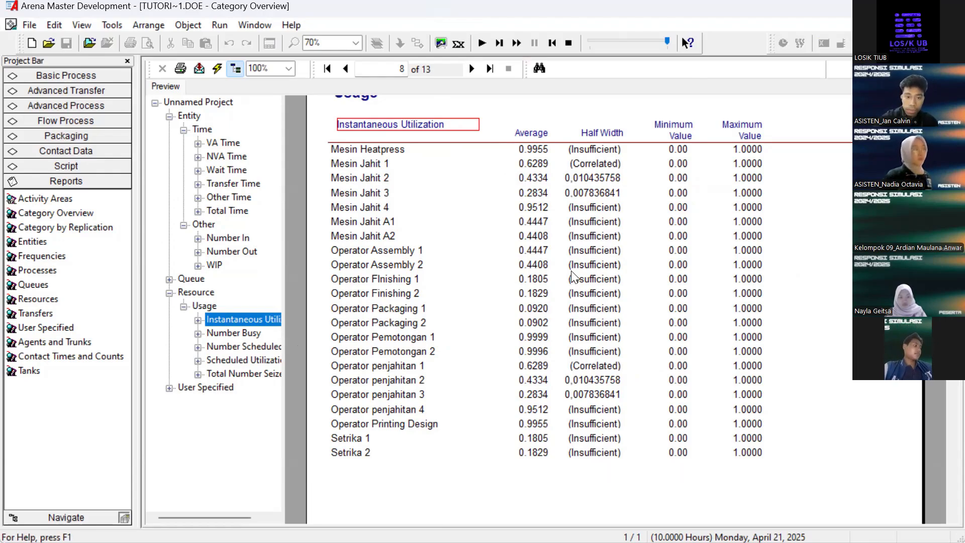
# Close the Category Overview report and end the simulation run to return to model editing
pyautogui.hotkey('ctrl', 'F4')
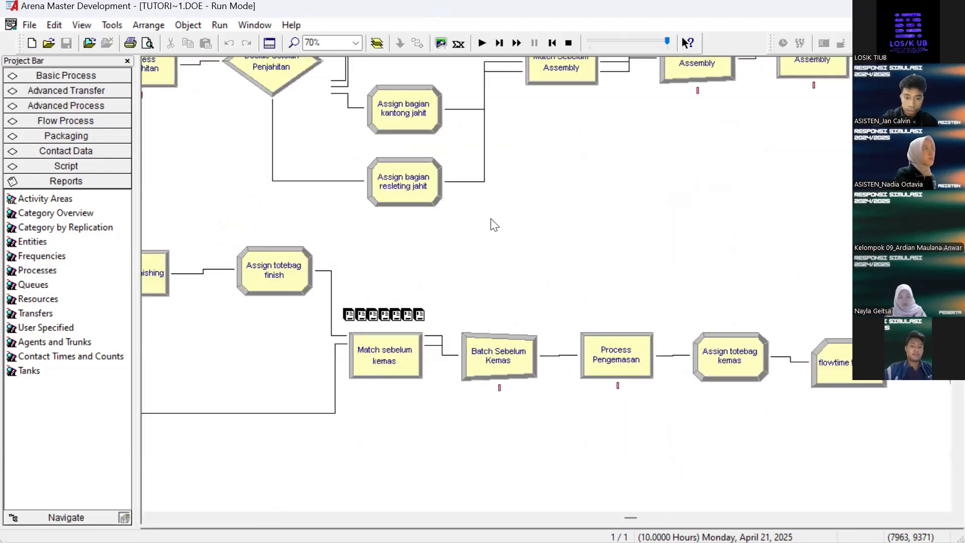
pyautogui.click(568, 44)
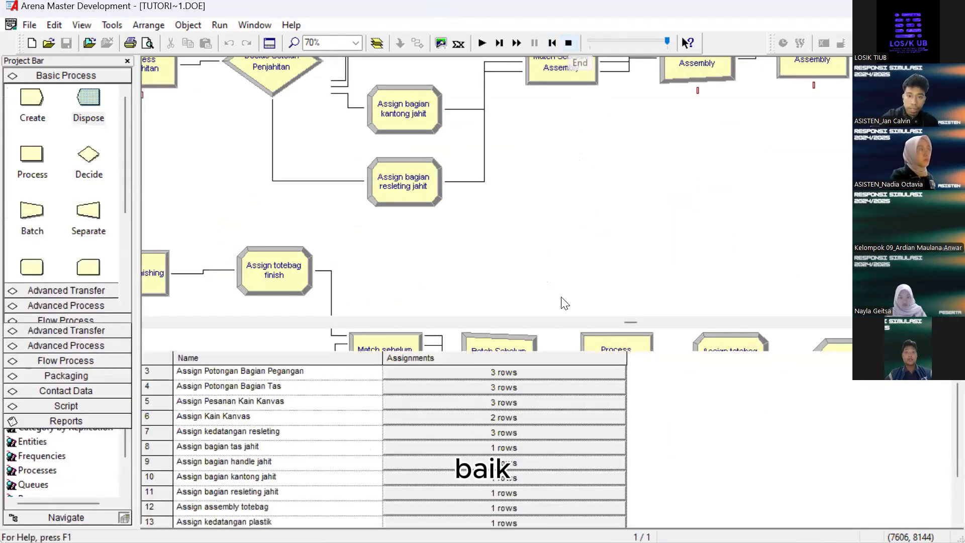